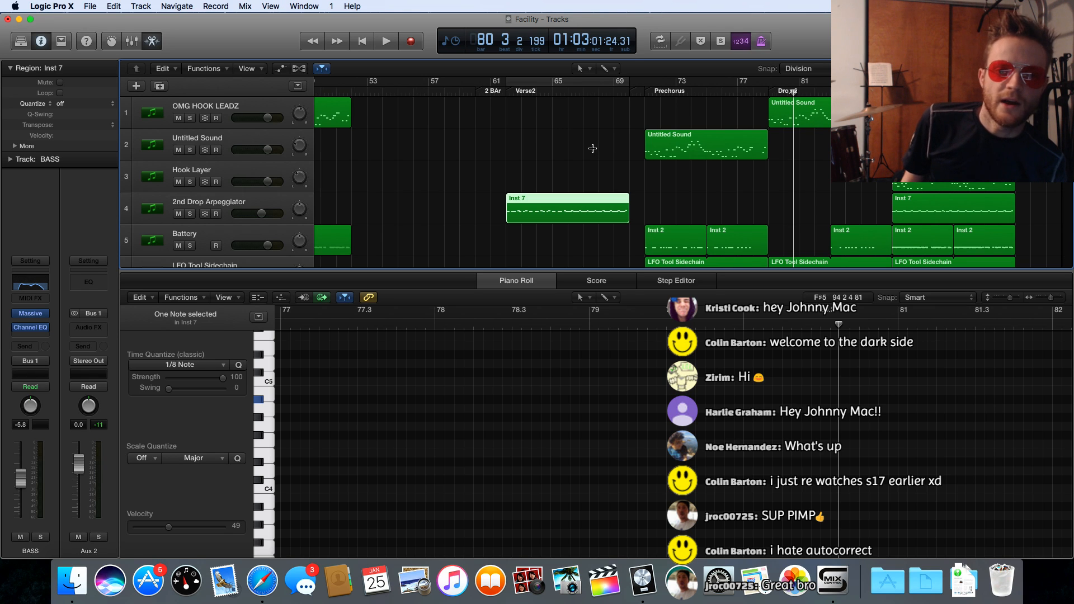
# Examine the arrangement from the Intro to Drop 2 and review which tracks have regions in each section
pyautogui.hscroll(-10, 592, 148)
pyautogui.hscroll(-6, 593, 148)
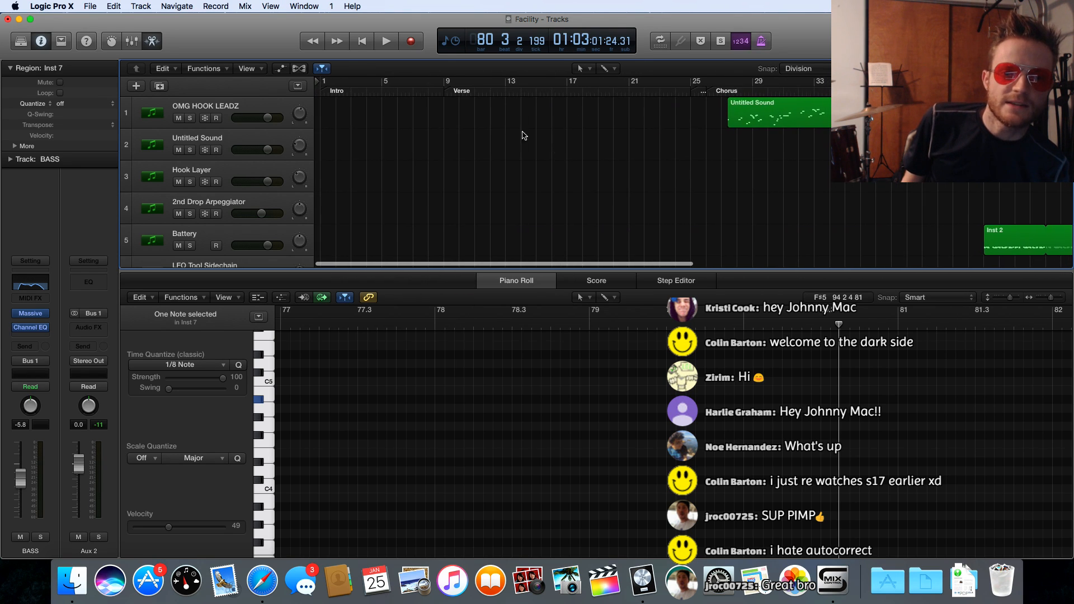
pyautogui.hscroll(10, 521, 91)
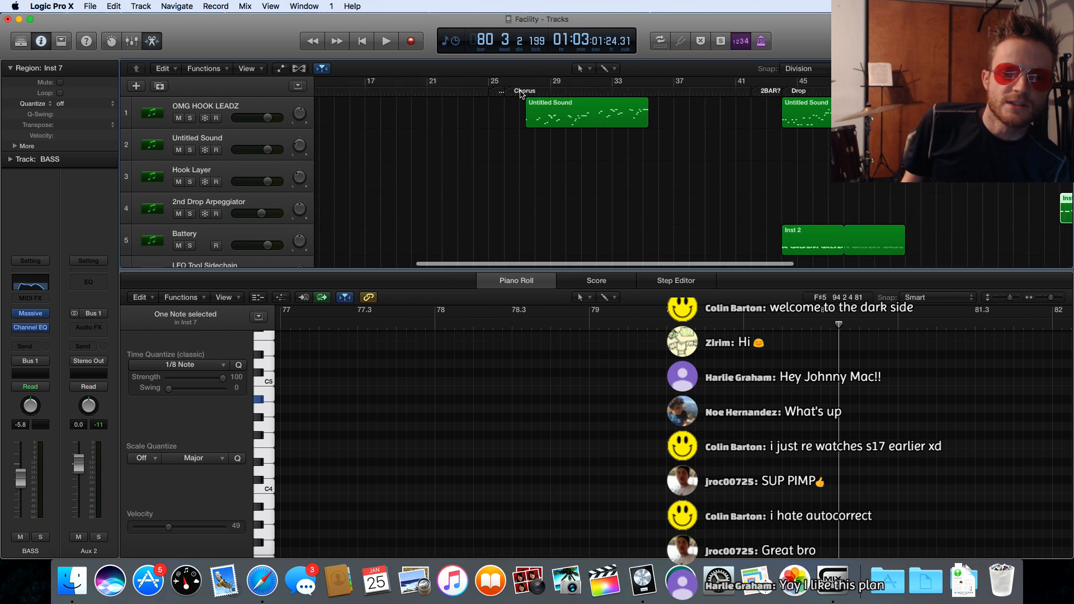
pyautogui.hscroll(6, 521, 93)
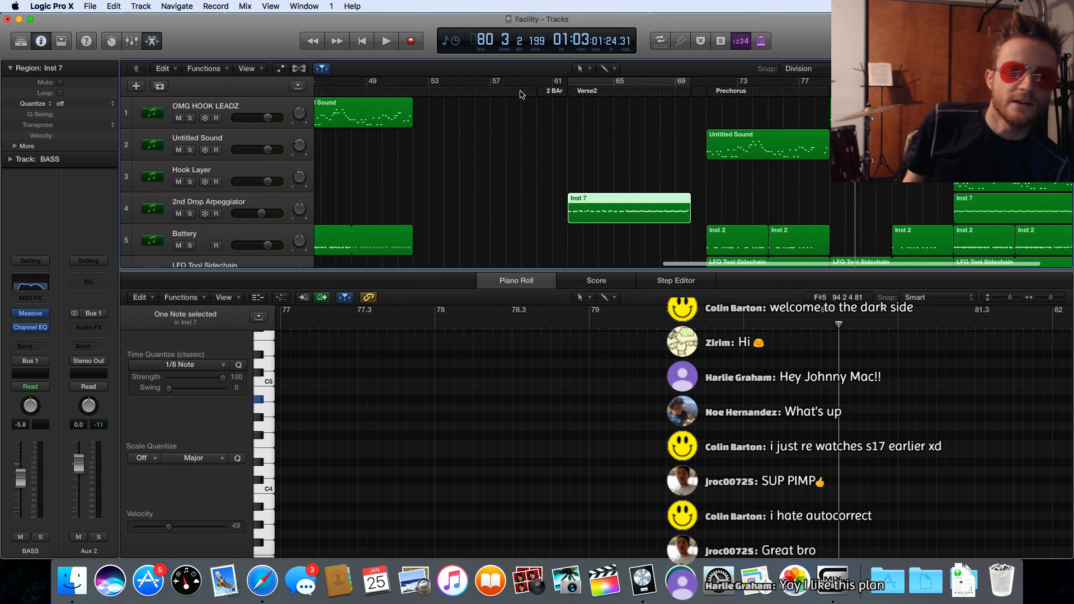
pyautogui.hscroll(-3, 521, 94)
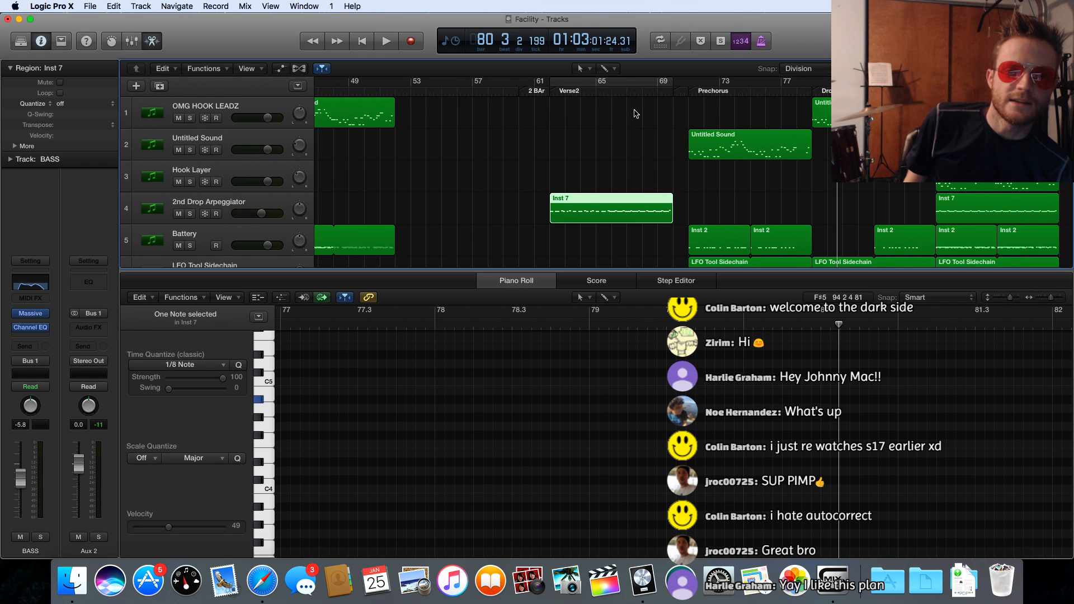
pyautogui.hscroll(10, 578, 108)
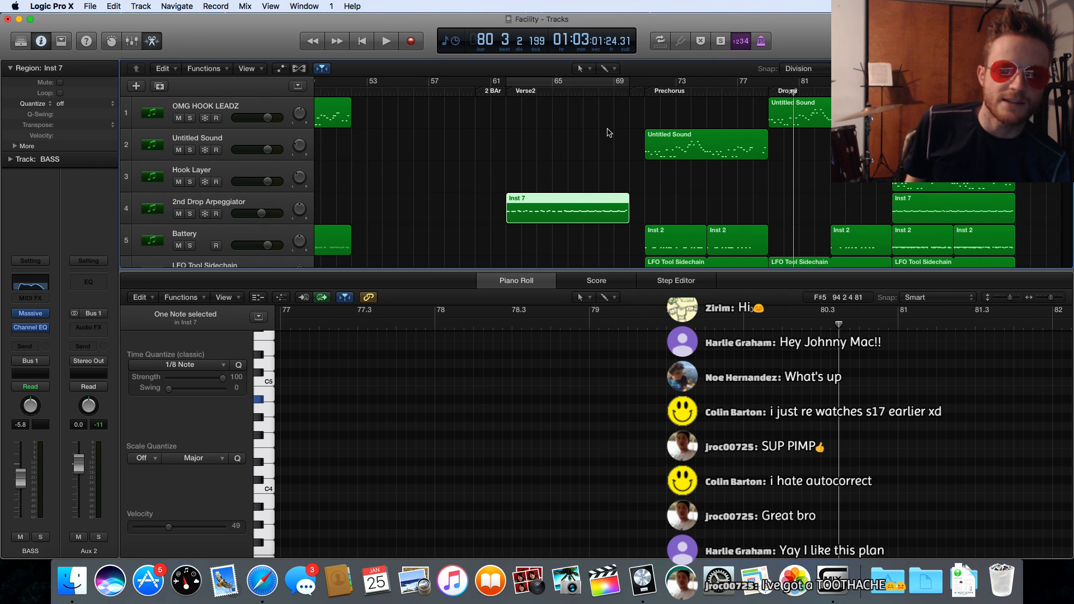
pyautogui.scroll(-3, 609, 133)
pyautogui.scroll(3, 608, 132)
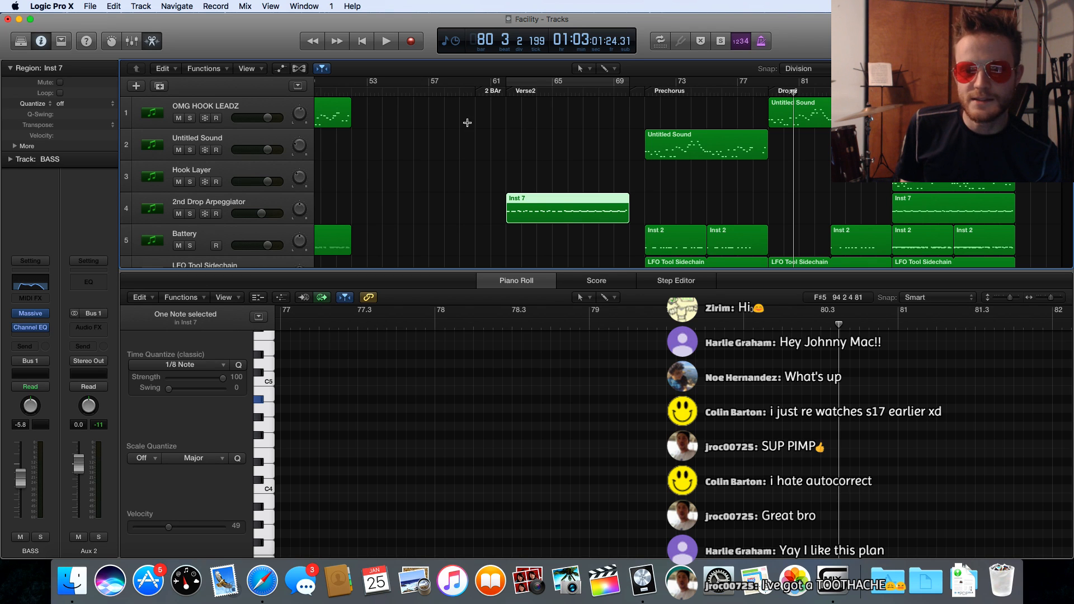
pyautogui.scroll(-5, 468, 124)
pyautogui.scroll(5, 472, 129)
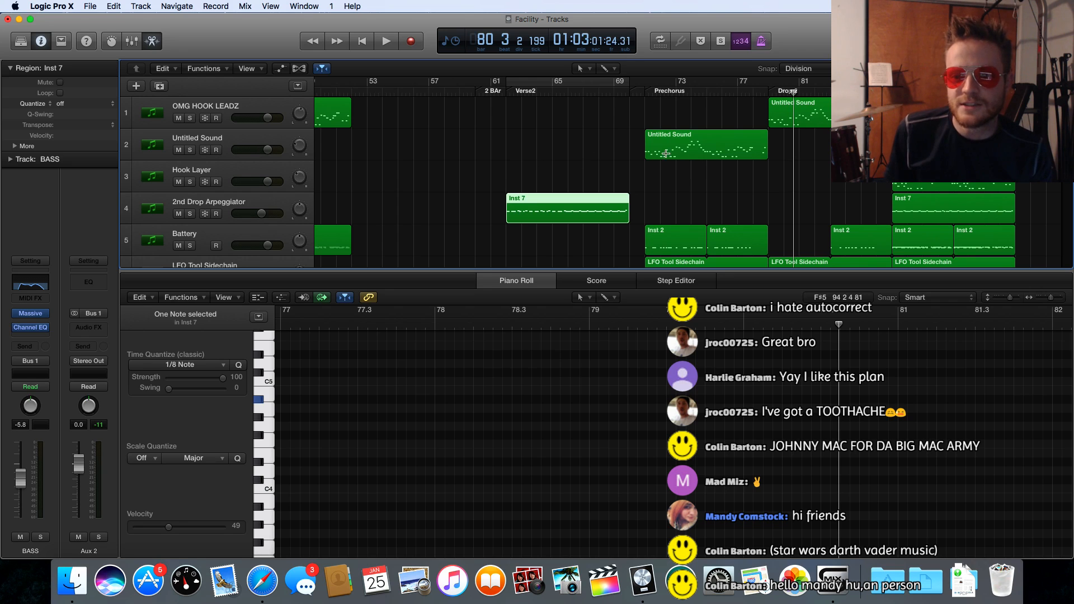
pyautogui.scroll(-5, 809, 207)
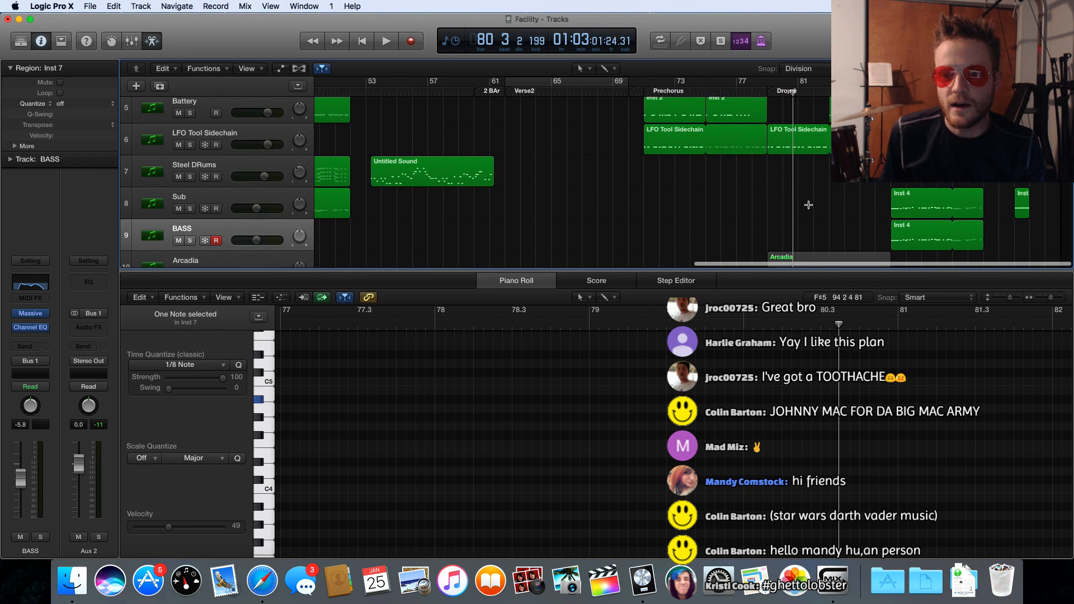
pyautogui.scroll(7, 809, 206)
pyautogui.scroll(-1, 809, 205)
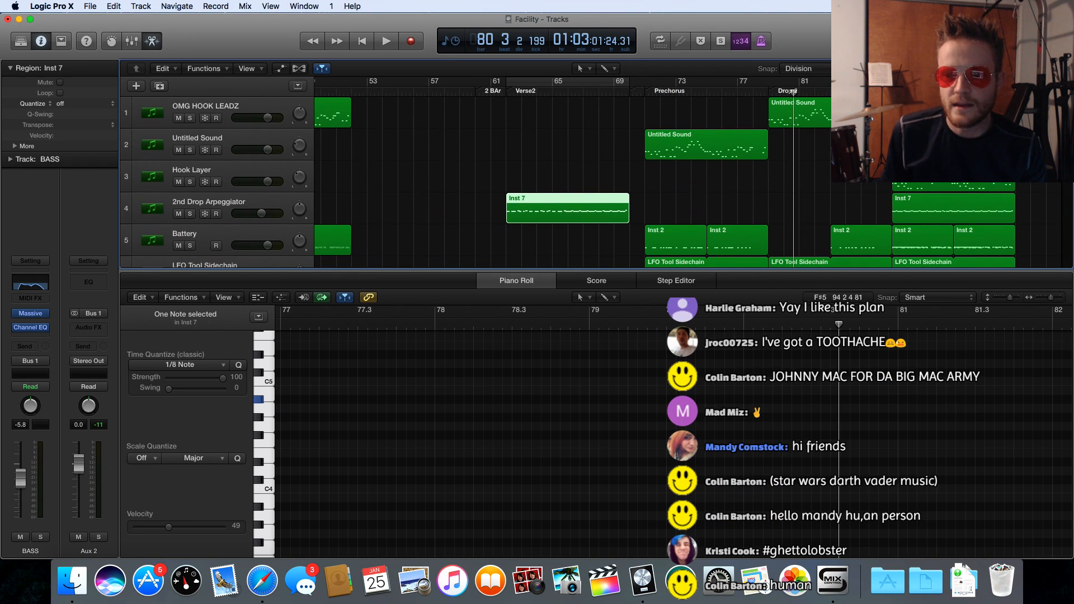
# Place the playhead at bar 88, select the Untitled Sound region in the second half of Drop 2, and enable Cycle mode
pyautogui.click(908, 81)
pyautogui.scroll(-1, 808, 205)
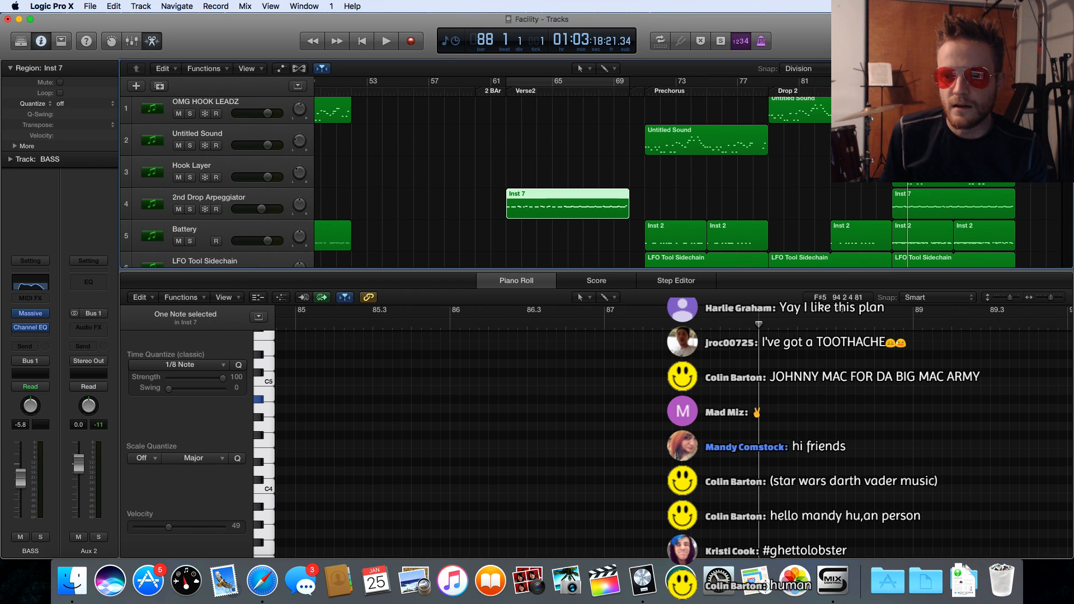
pyautogui.click(932, 114)
pyautogui.press('c')
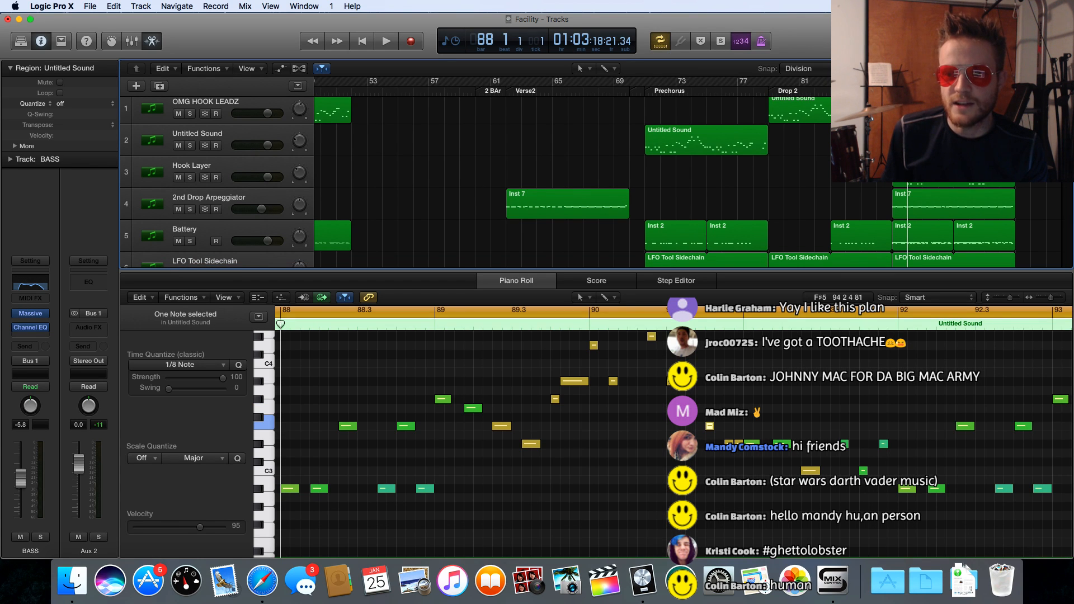
# Examine the regions on all tracks that make up Drop 2, from the hook leads to the risers
pyautogui.scroll(-2, 615, 184)
pyautogui.scroll(2, 615, 184)
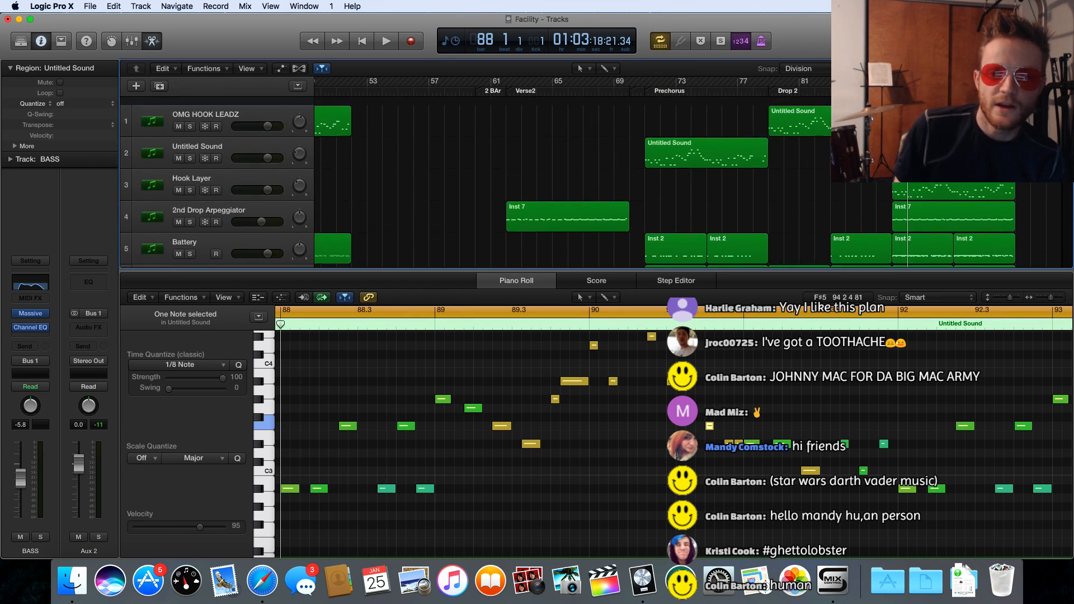
pyautogui.scroll(-3, 615, 184)
pyautogui.scroll(-6, 616, 184)
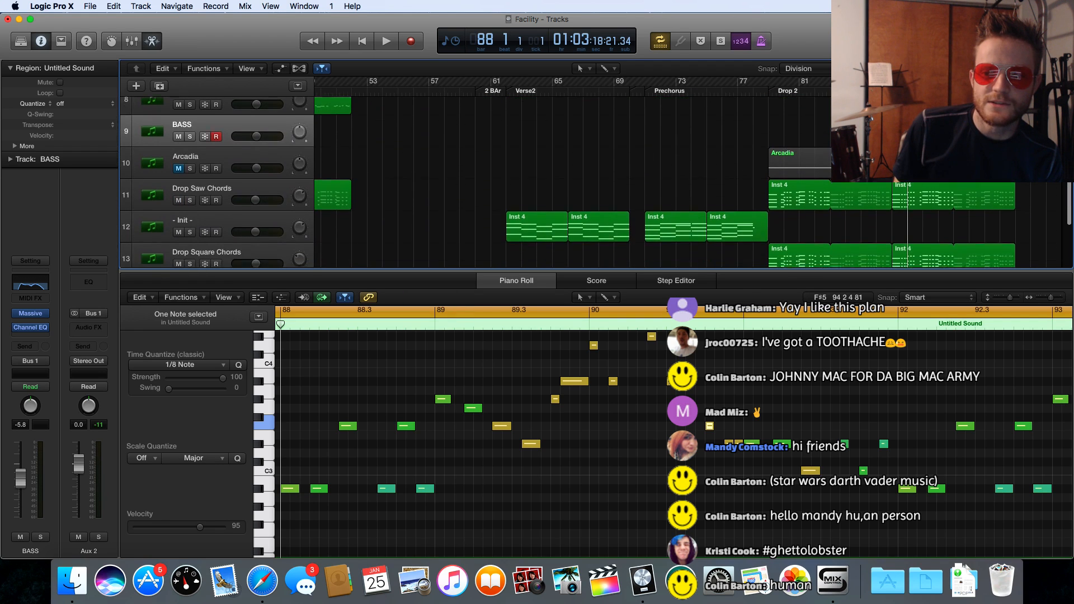
pyautogui.scroll(10, 923, 207)
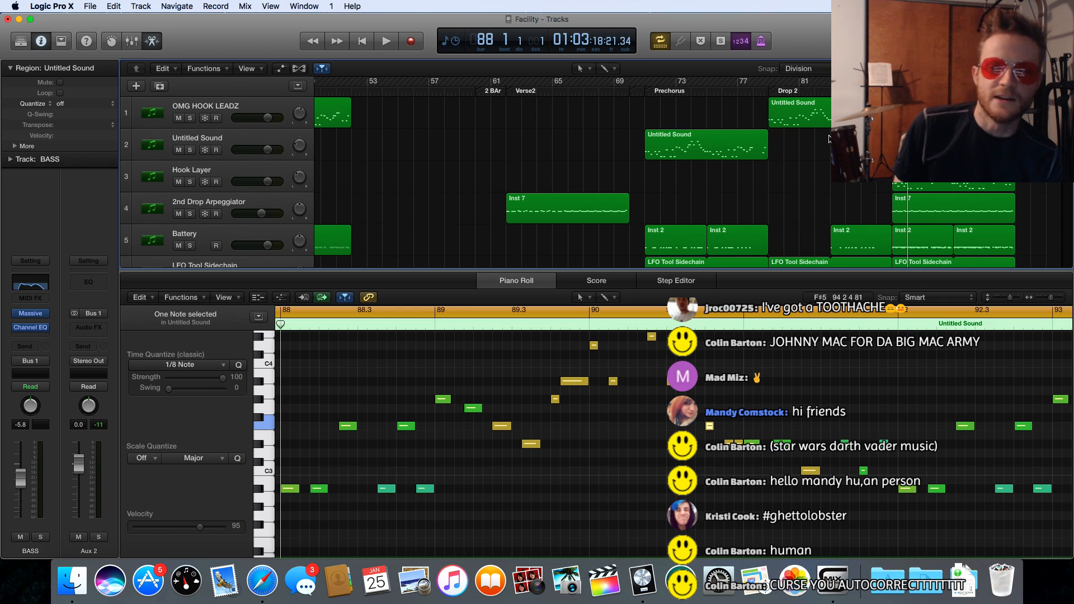
pyautogui.scroll(-3, 615, 184)
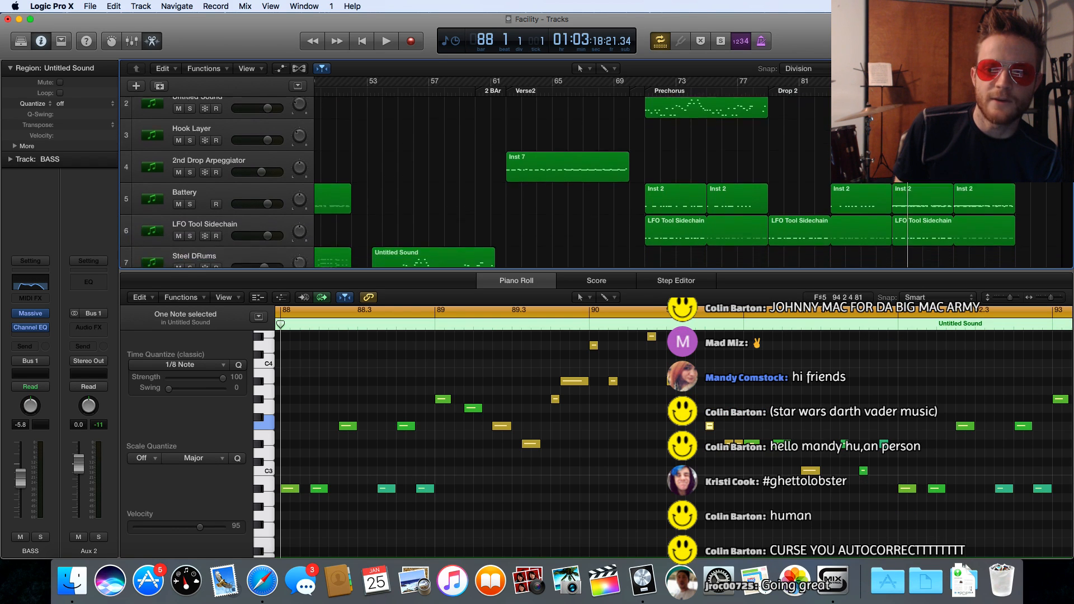
pyautogui.scroll(-5, 828, 172)
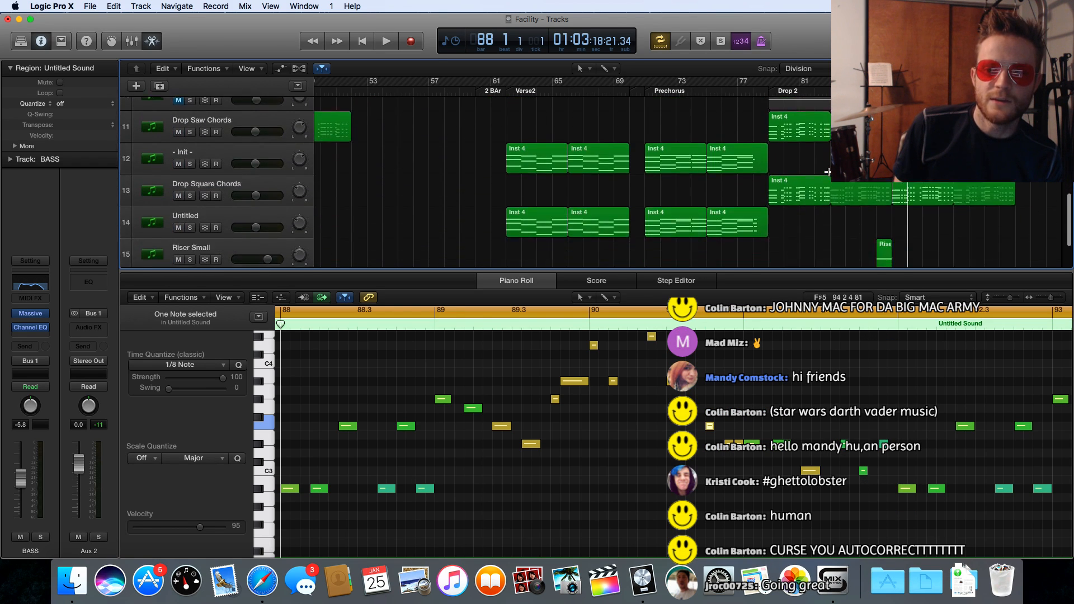
pyautogui.scroll(10, 828, 172)
pyautogui.scroll(-2, 828, 172)
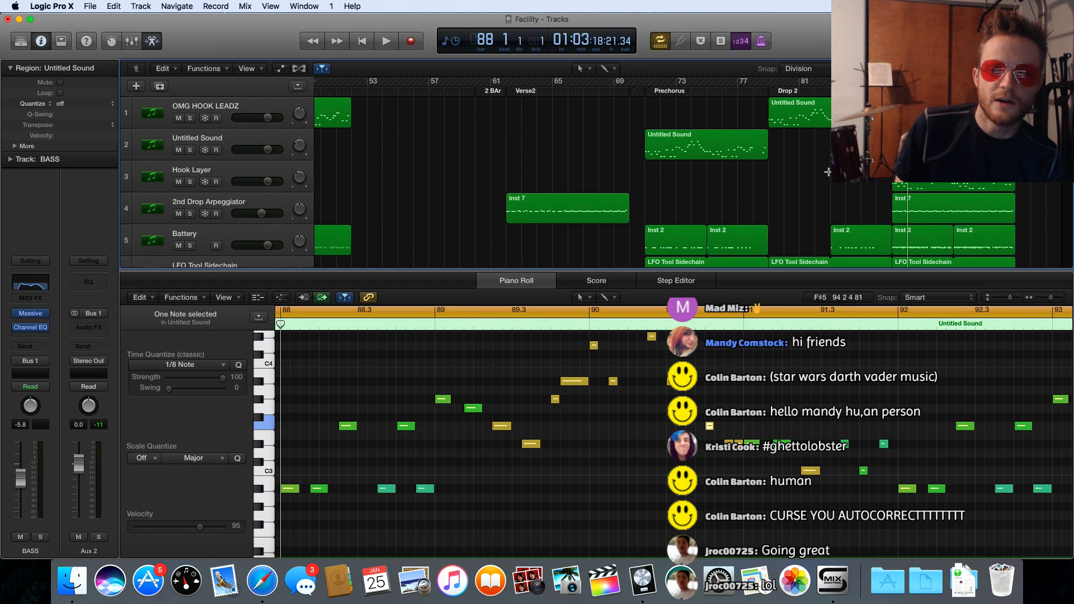
pyautogui.scroll(1, 643, 201)
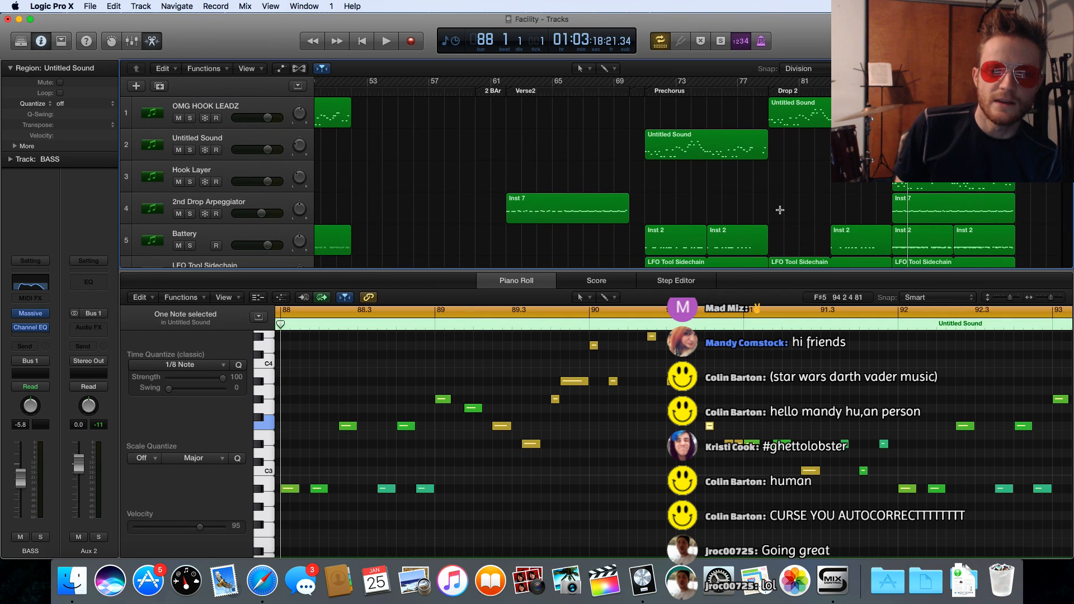
# Select the Drop 2 arpeggiator region, record-enable the 2nd Drop Arpeggiator and LFO Tool Sidechain tracks, and briefly play the section
pyautogui.click(915, 203)
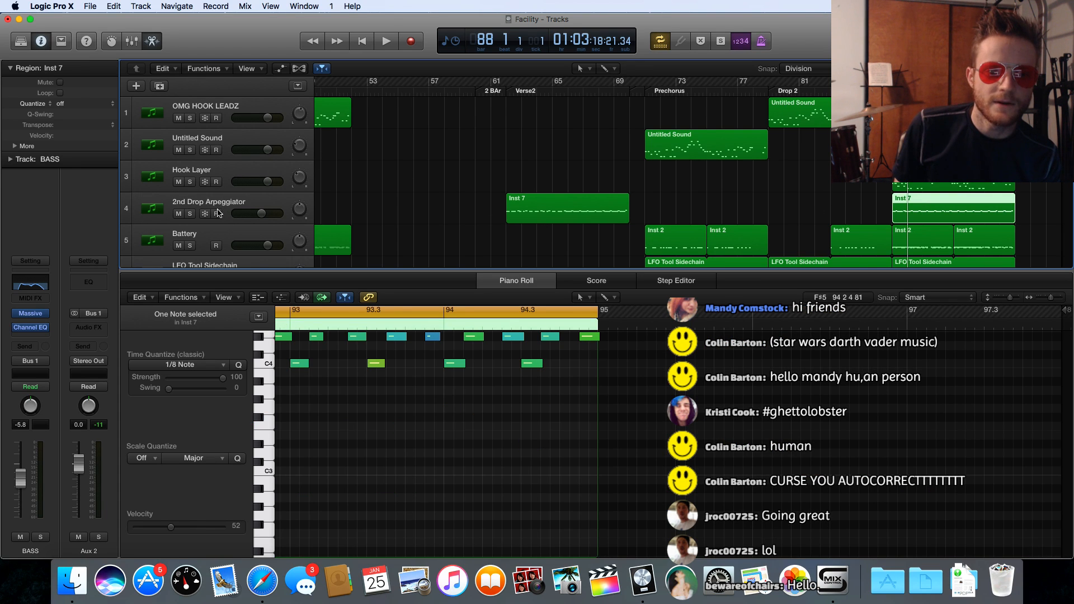
pyautogui.scroll(-2, 235, 217)
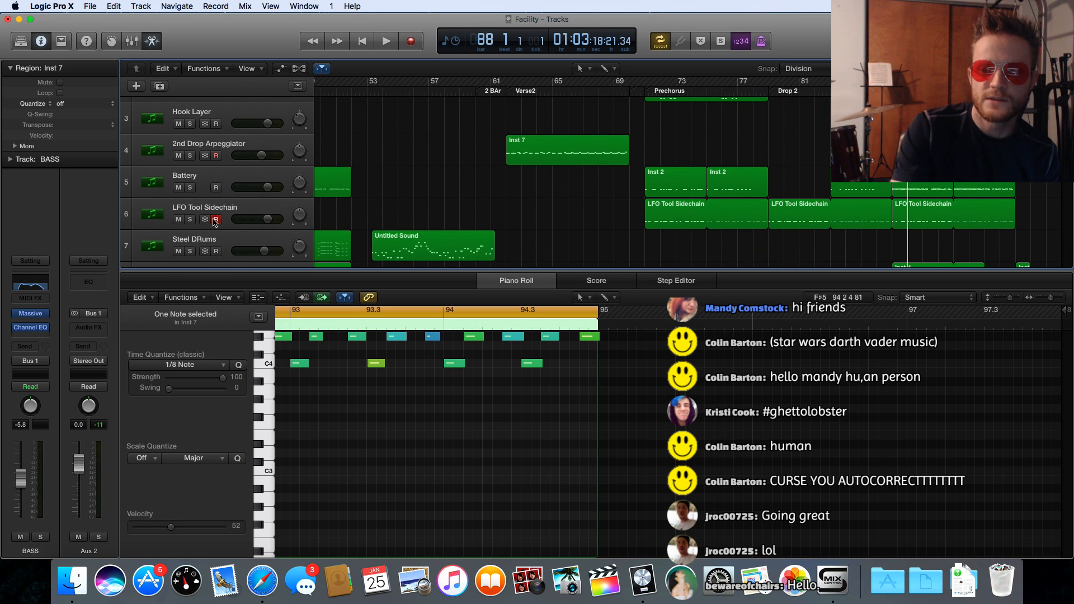
pyautogui.press('space')
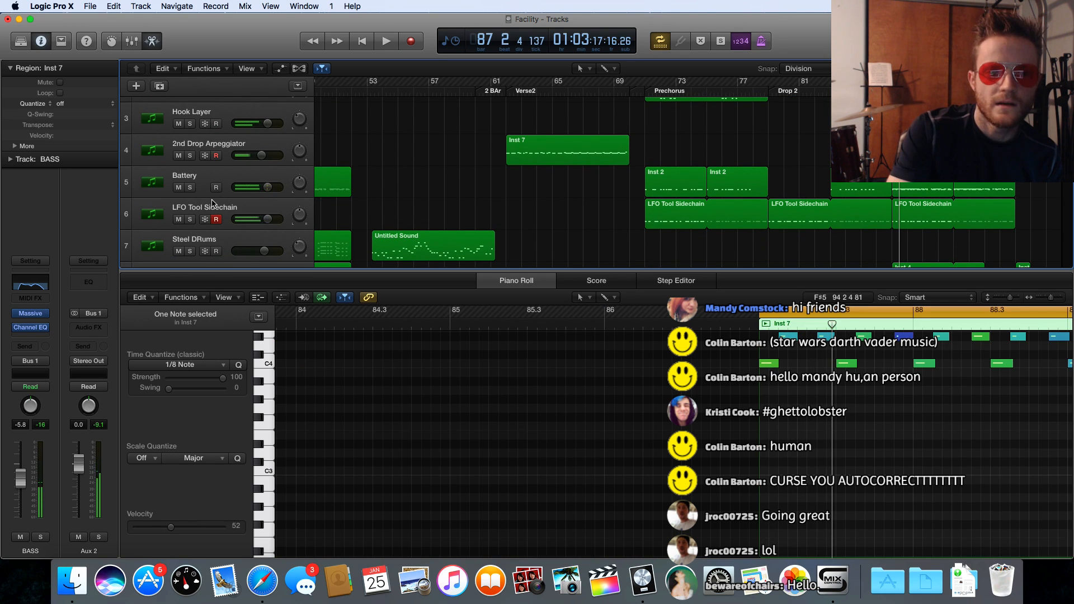
pyautogui.scroll(1, 213, 203)
# Solo the LFO Tool Sidechain and 2nd Drop Arpeggiator tracks and listen to the arpeggio in the second half of Drop 2
pyautogui.click(189, 222)
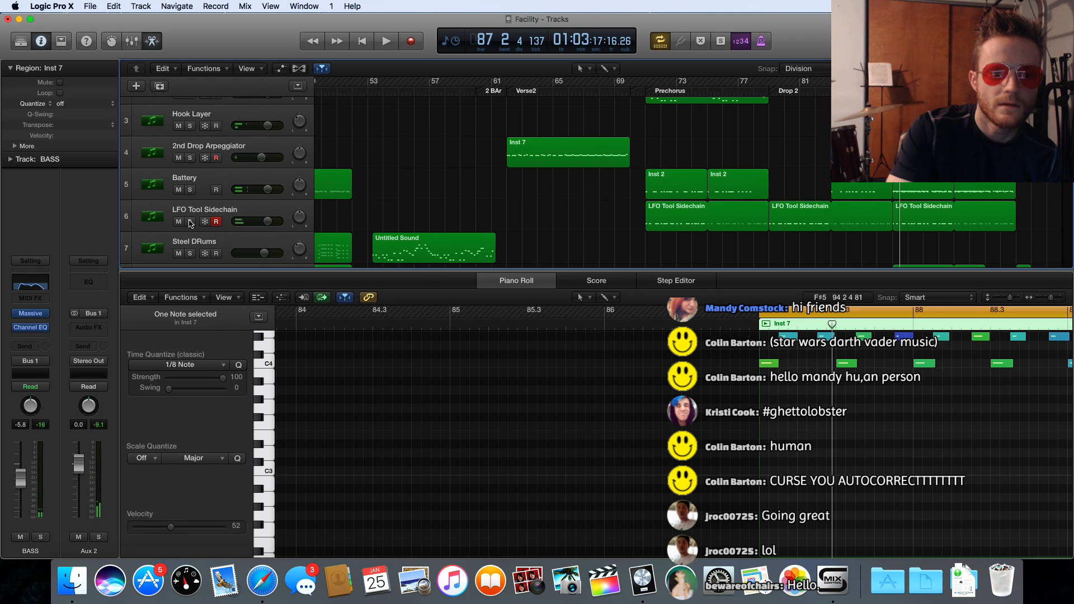
pyautogui.scroll(2, 189, 224)
pyautogui.scroll(-2, 191, 220)
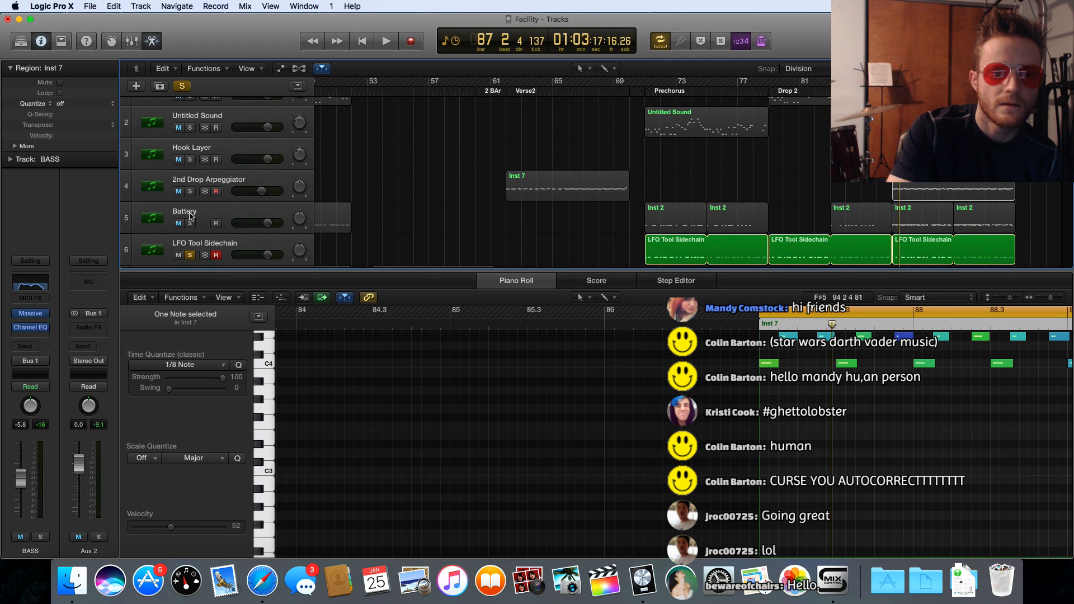
pyautogui.click(190, 191)
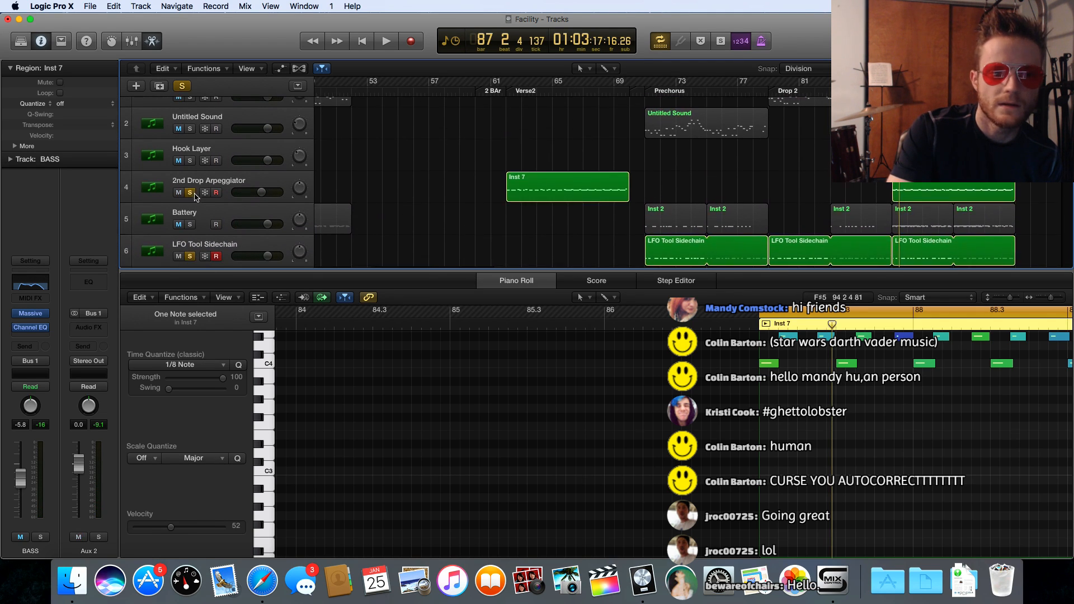
pyautogui.press('space')
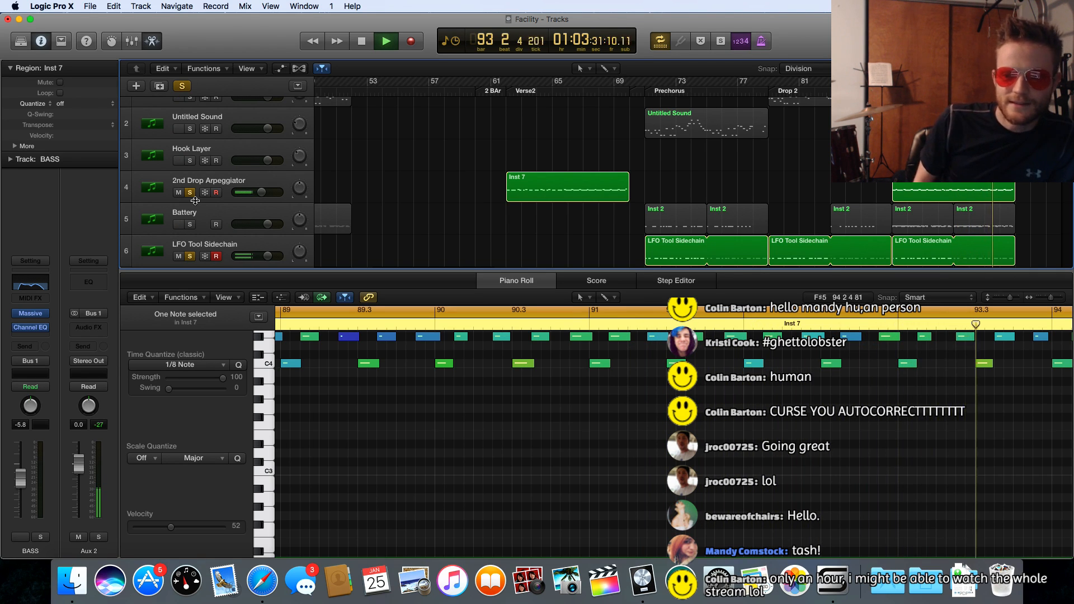
pyautogui.press('space')
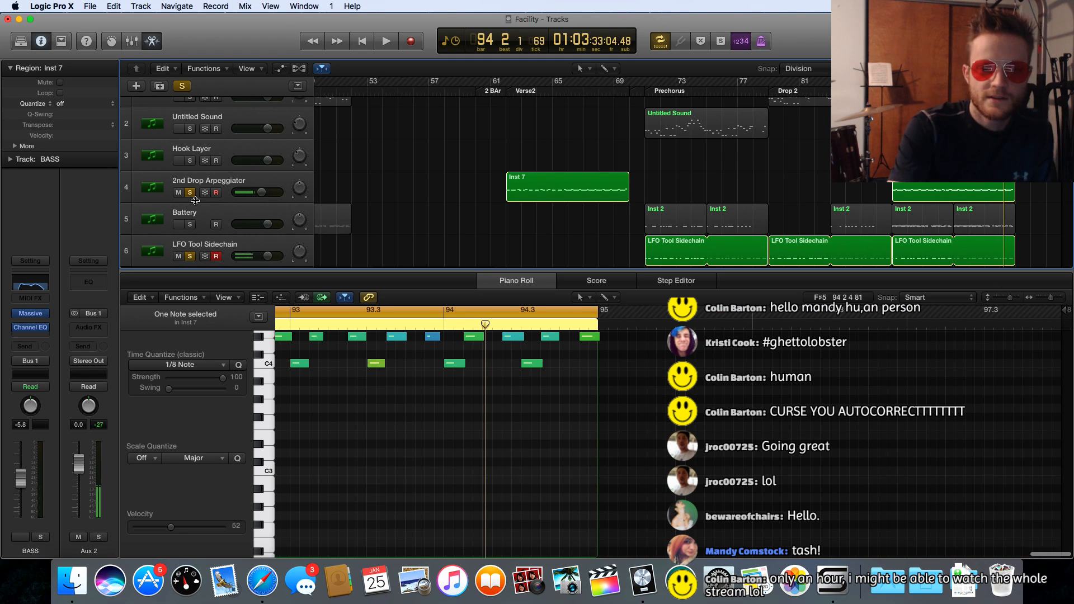
# Set the cycle range to the arpeggiator's Verse2 region and examine its notes in the Piano Roll
pyautogui.click(519, 182)
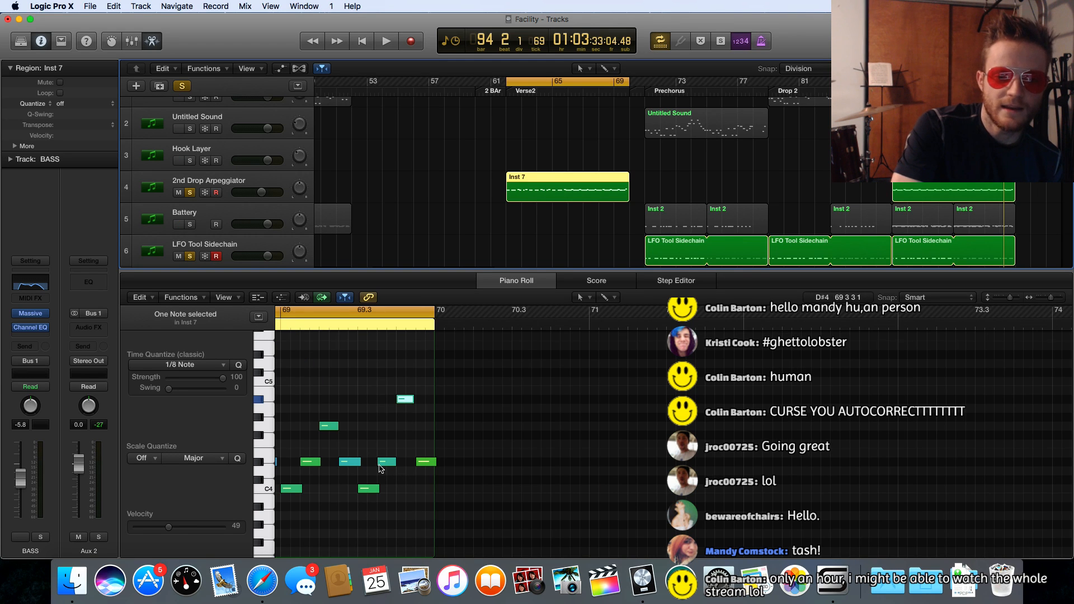
pyautogui.hscroll(-10, 379, 469)
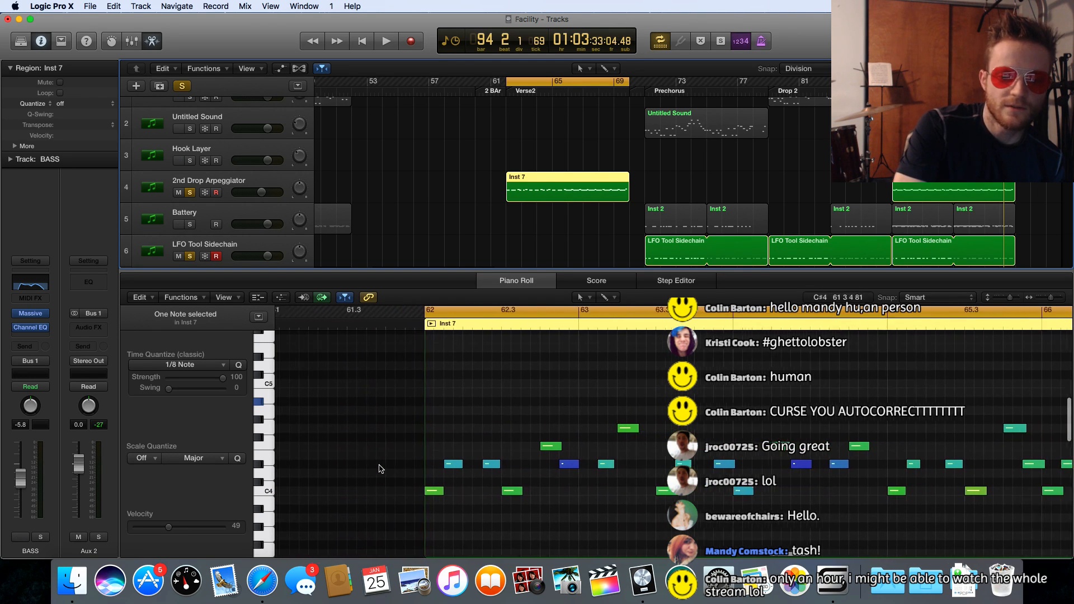
pyautogui.hscroll(4, 380, 469)
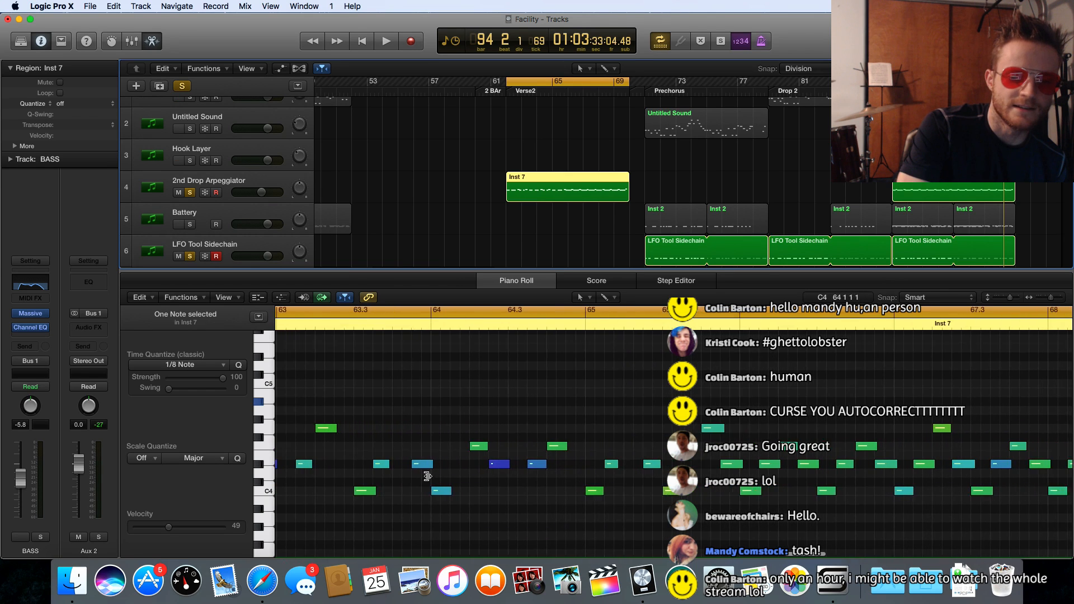
pyautogui.hscroll(3, 427, 476)
pyautogui.scroll(-2, 427, 477)
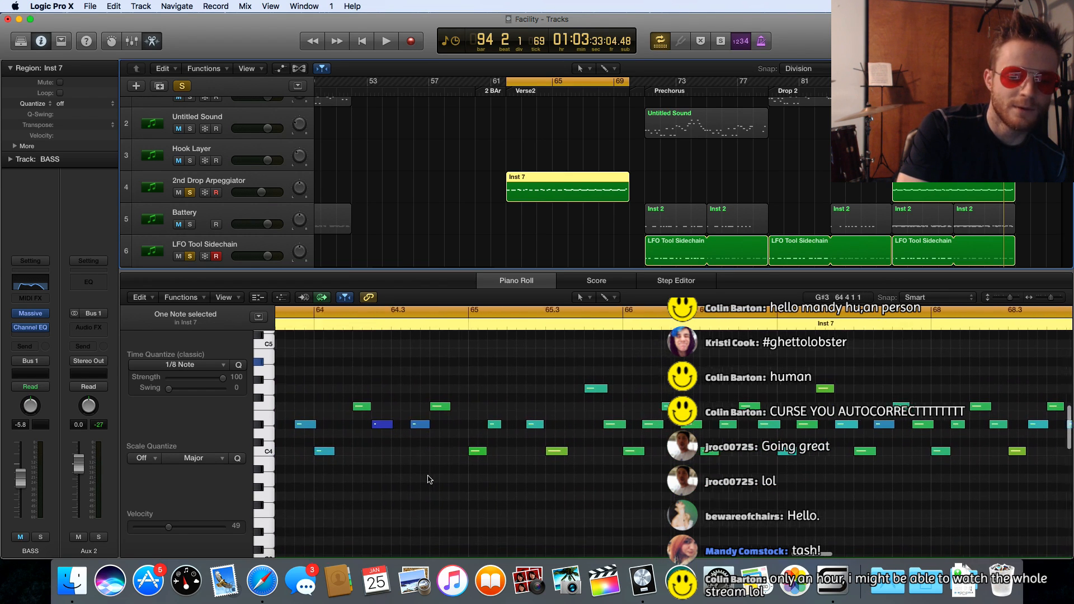
pyautogui.hscroll(6, 428, 480)
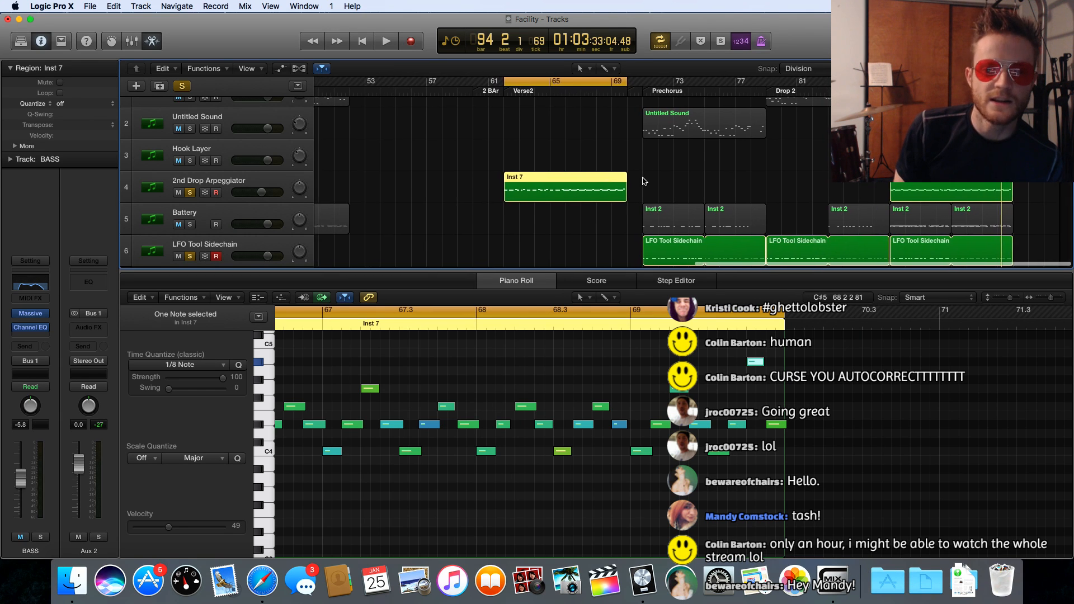
# Unsolo the 2nd Drop Arpeggiator and LFO Tool Sidechain tracks
pyautogui.click(190, 192)
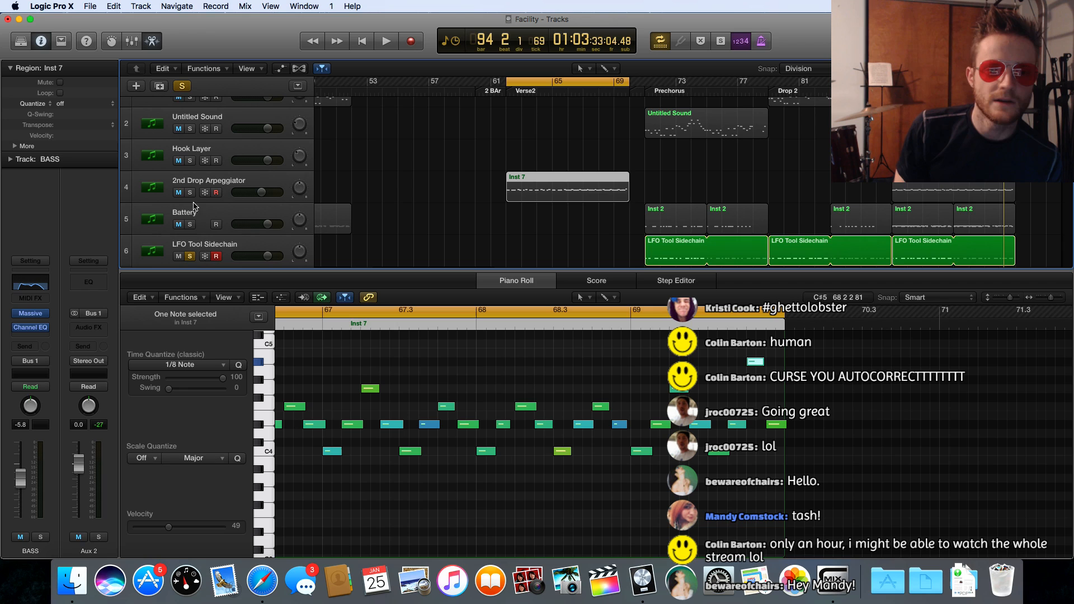
pyautogui.click(190, 255)
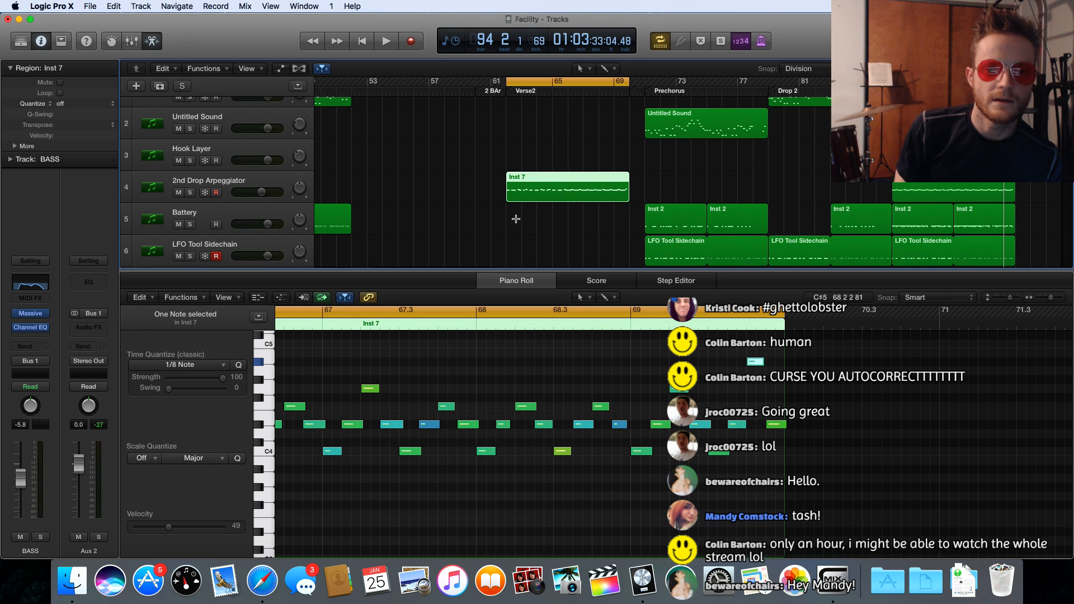
pyautogui.scroll(-4, 537, 212)
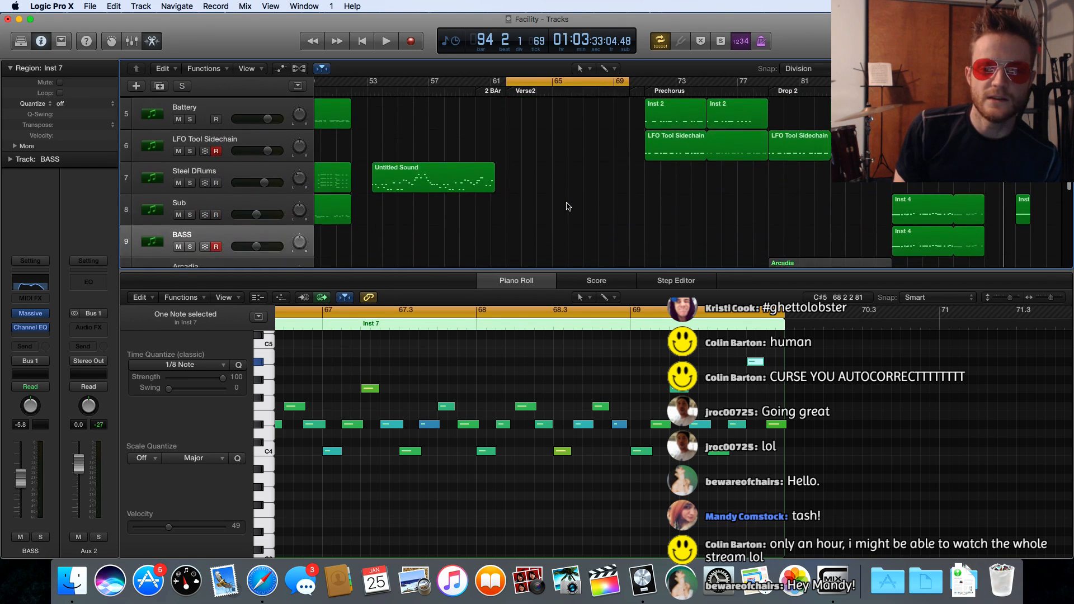
pyautogui.scroll(-8, 567, 206)
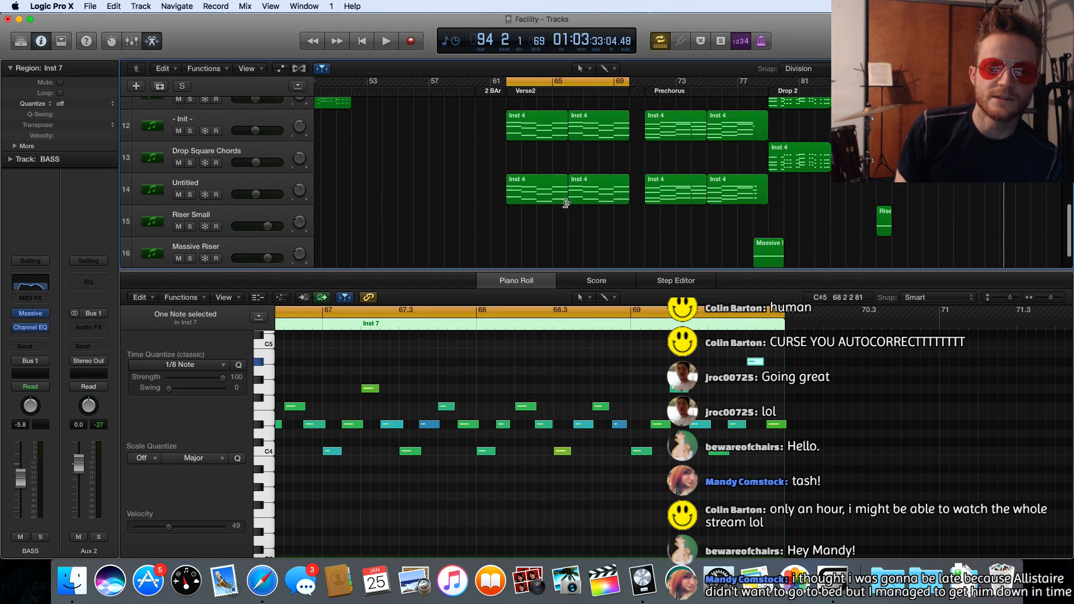
# Turn off the cycle range and play the song from the start of Verse2 at bar 62 through Drop 2
pyautogui.scroll(10, 566, 203)
pyautogui.scroll(-9, 679, 151)
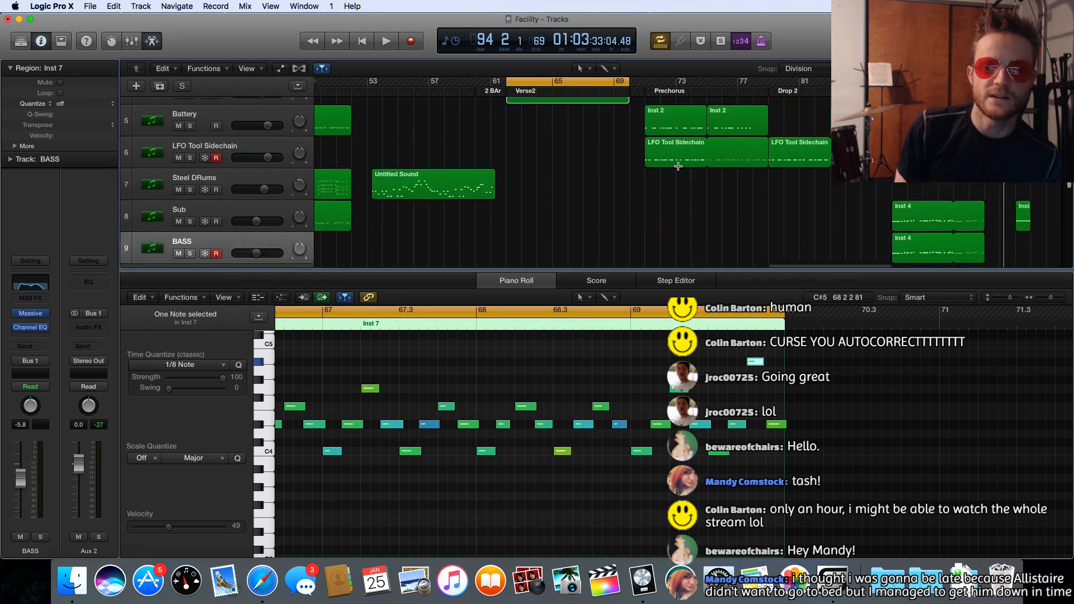
pyautogui.scroll(10, 679, 166)
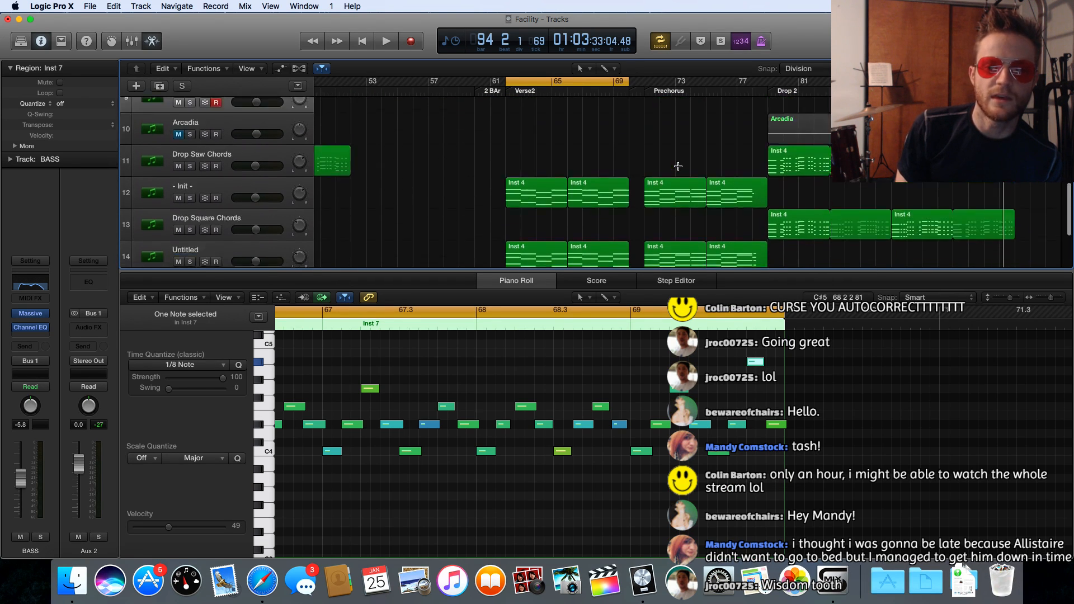
pyautogui.scroll(-4, 764, 117)
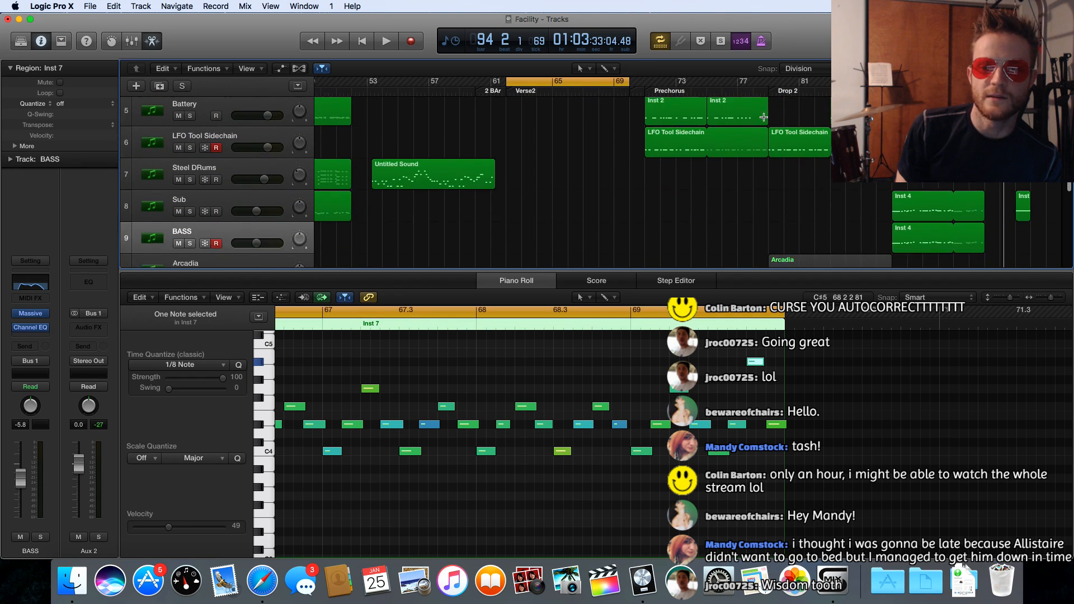
pyautogui.scroll(5, 767, 144)
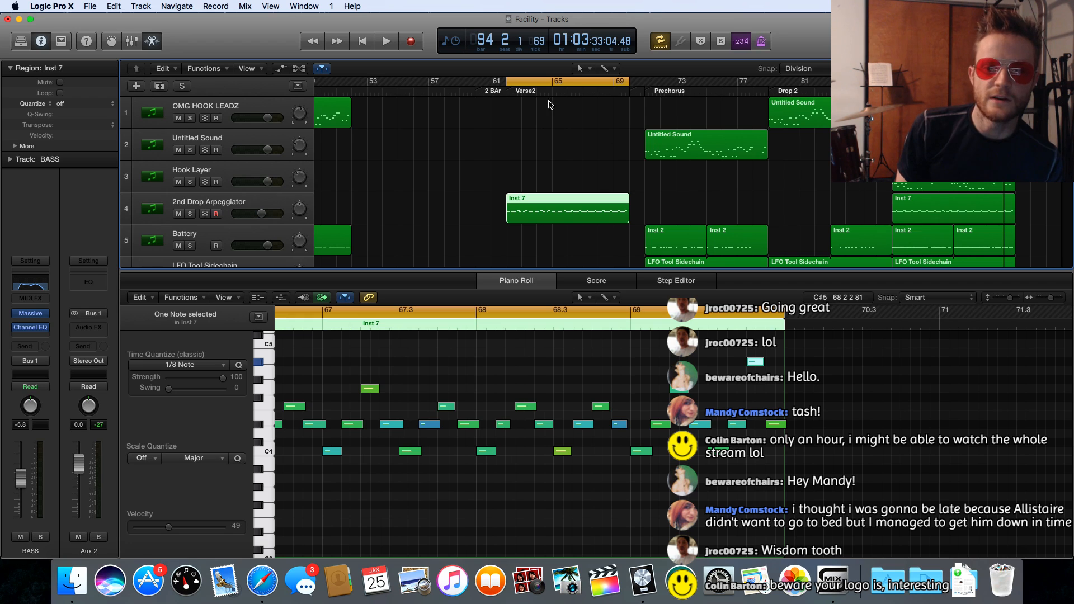
pyautogui.click(552, 82)
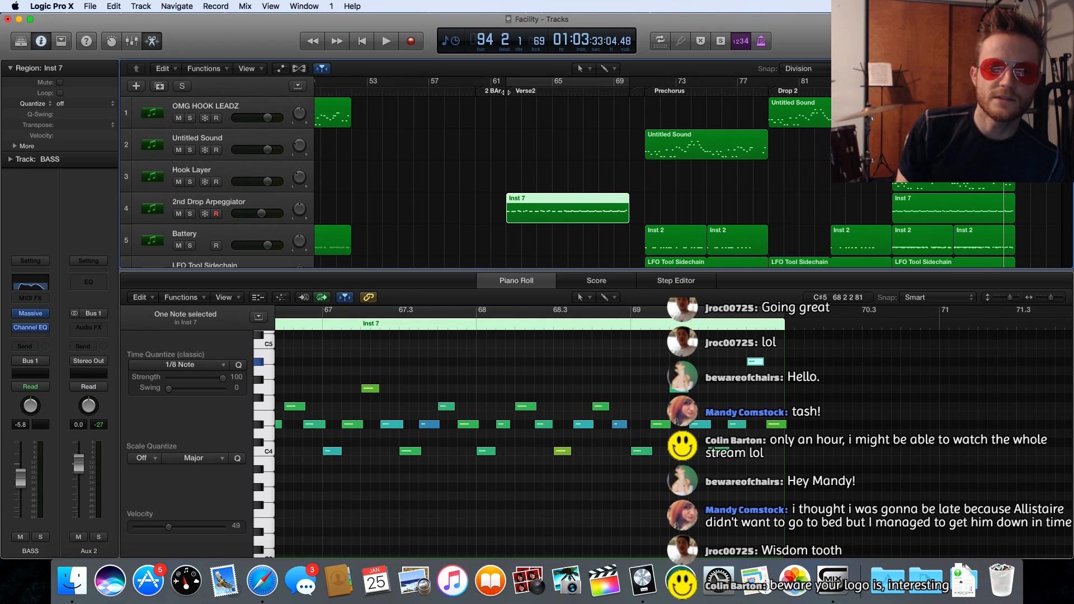
pyautogui.click(507, 92)
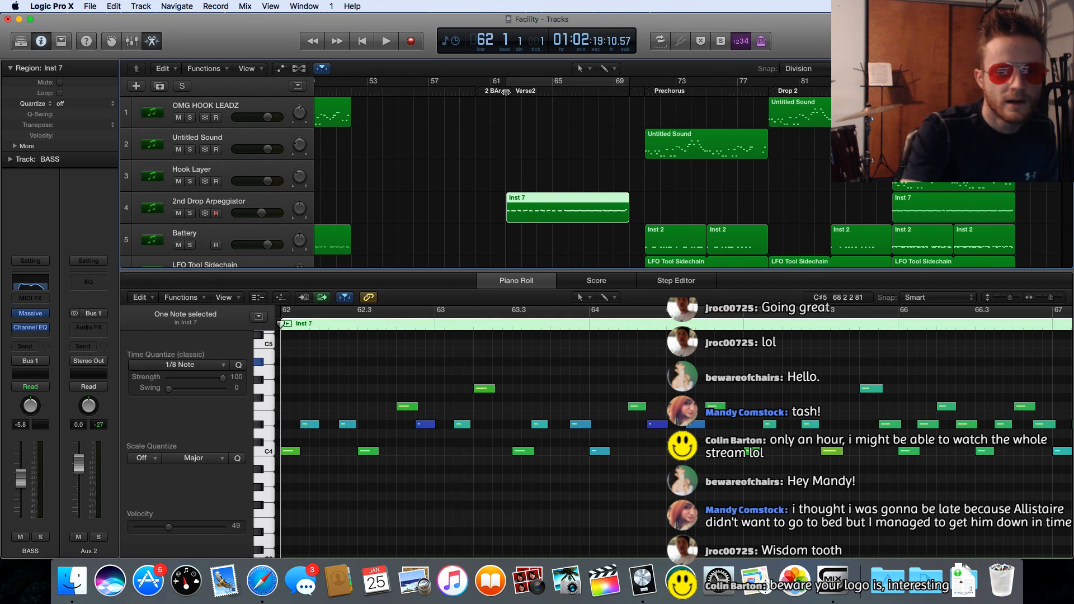
pyautogui.press('space')
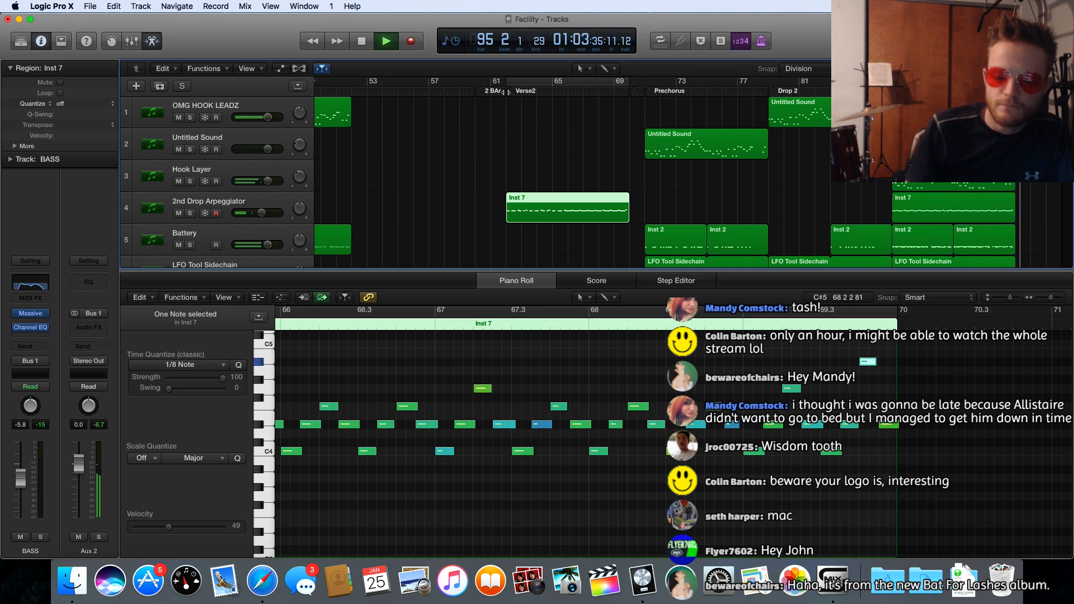
pyautogui.press('space')
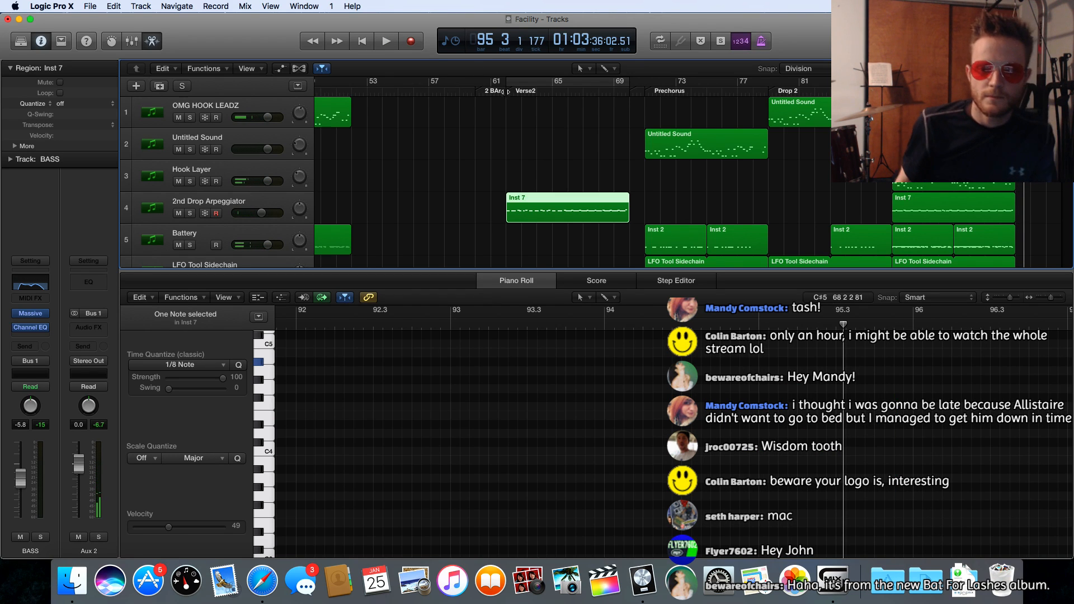
# Examine the track layout from the Chorus through Drop 2, comparing which parts are present in each section
pyautogui.hscroll(10, 576, 170)
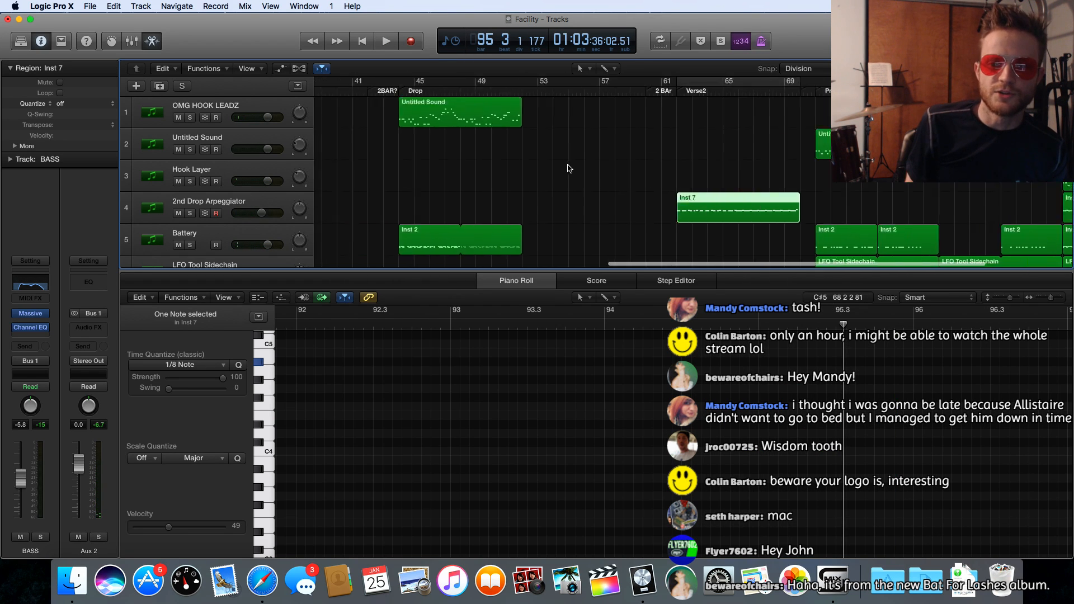
pyautogui.hscroll(-10, 570, 168)
pyautogui.hscroll(-3, 569, 168)
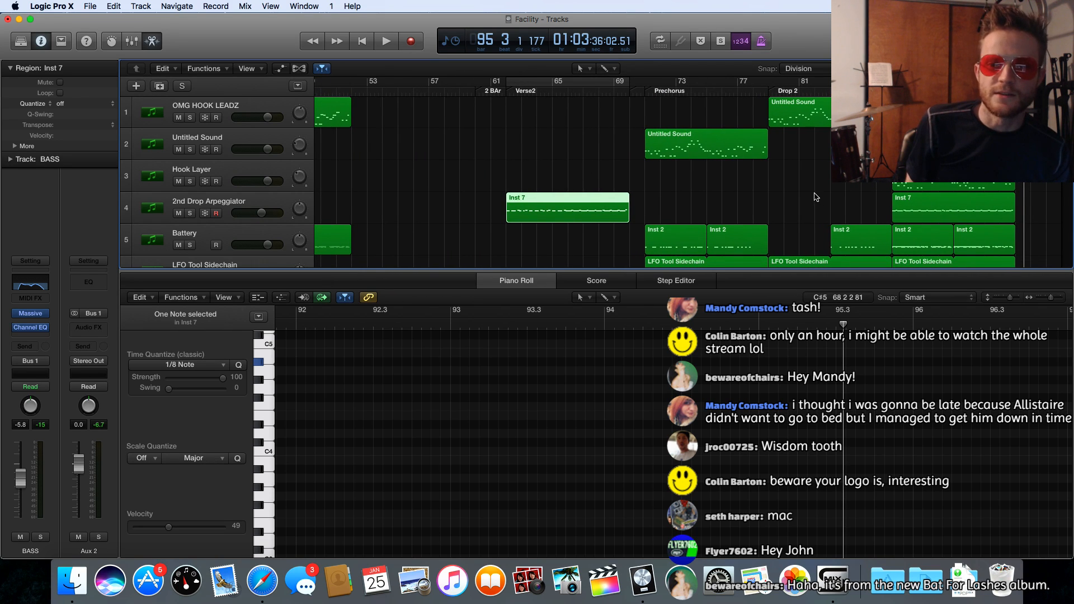
pyautogui.scroll(-5, 816, 196)
pyautogui.scroll(5, 811, 194)
pyautogui.hscroll(-5, 806, 192)
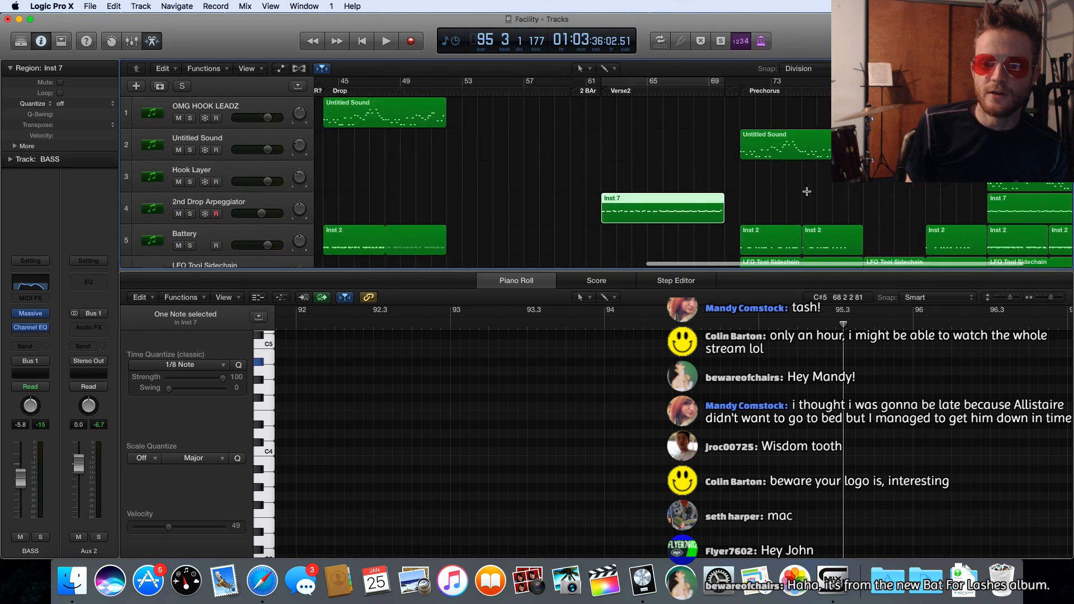
pyautogui.hscroll(-20, 807, 191)
pyautogui.scroll(-10, 807, 192)
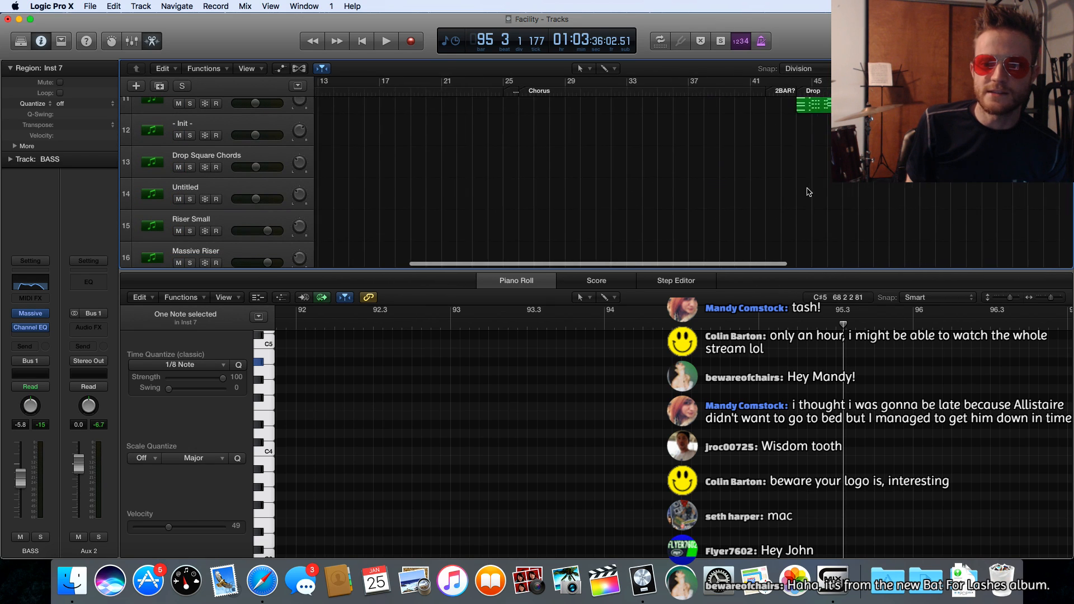
pyautogui.hscroll(20, 806, 192)
pyautogui.scroll(8, 808, 191)
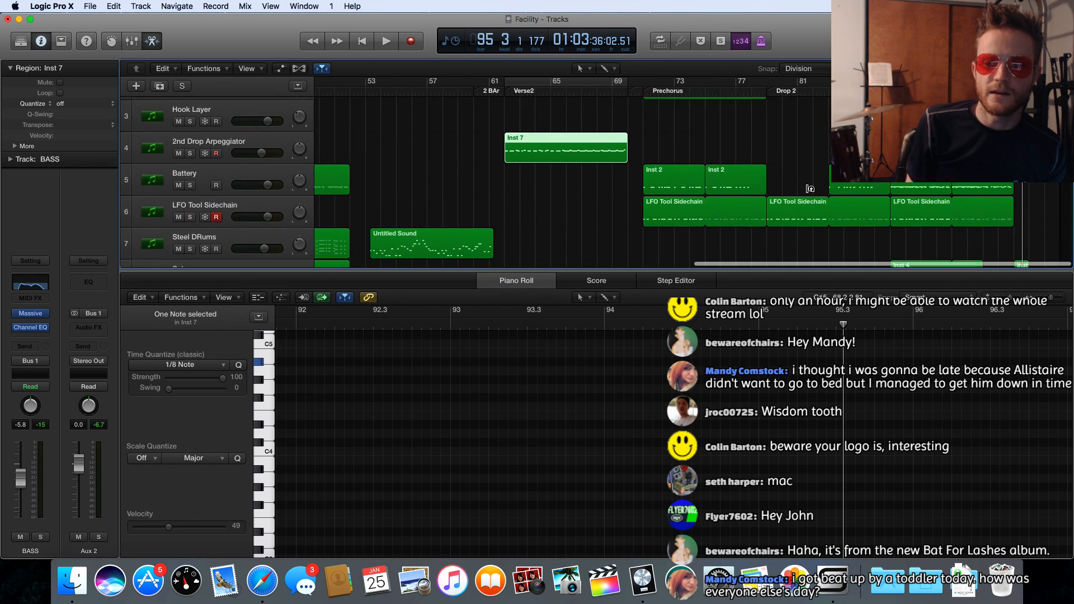
pyautogui.scroll(-5, 810, 189)
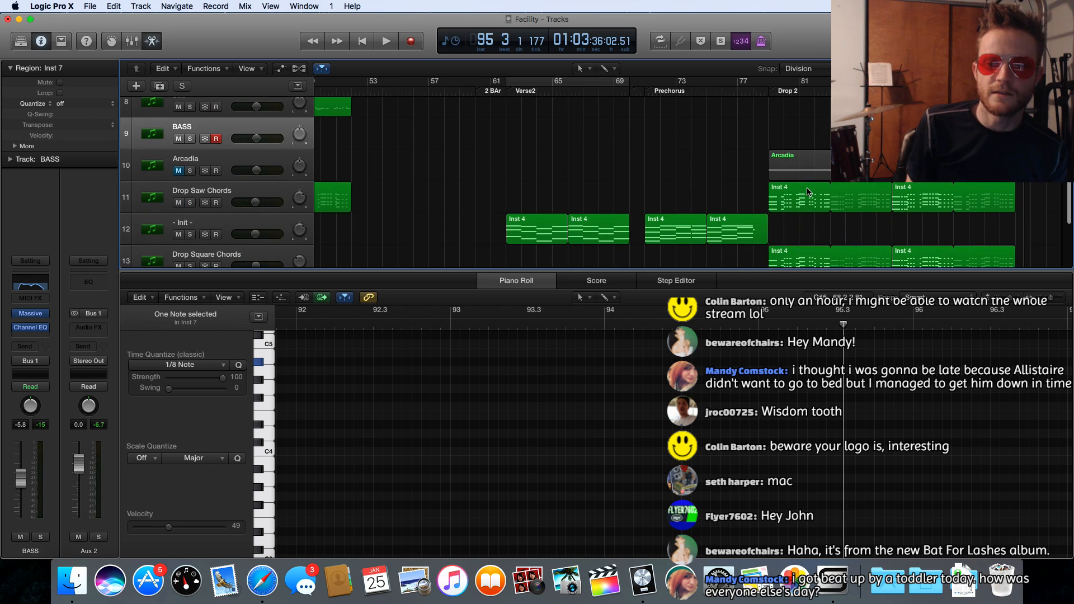
pyautogui.scroll(-3, 808, 192)
pyautogui.scroll(-2, 742, 227)
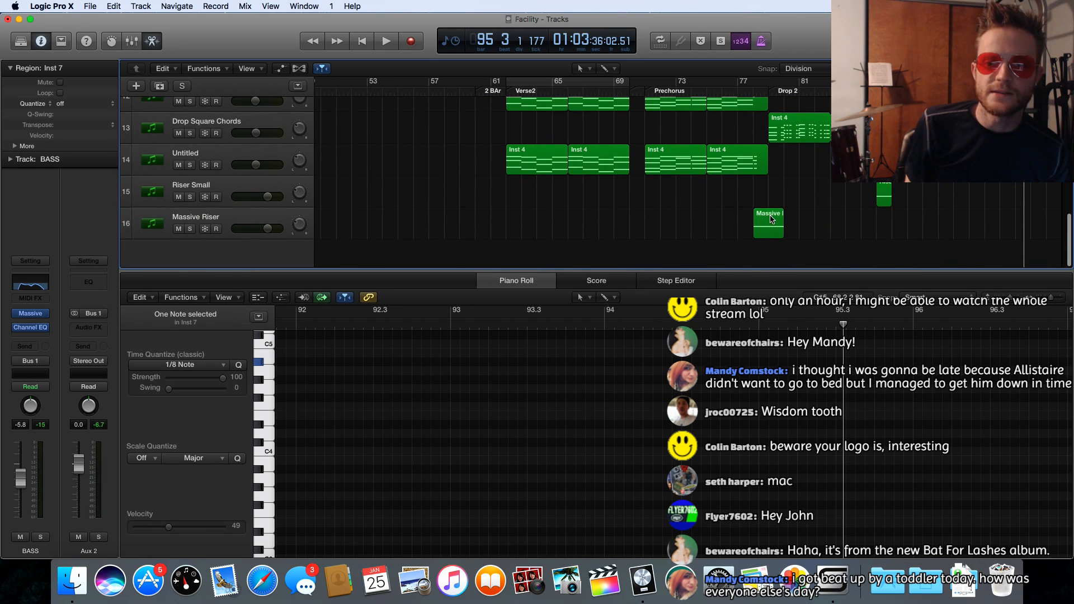
# Inspect the Massive Riser region's note and compare the region's placement with the Prechorus and Drop 2 parts
pyautogui.click(771, 218)
pyautogui.scroll(1, 732, 207)
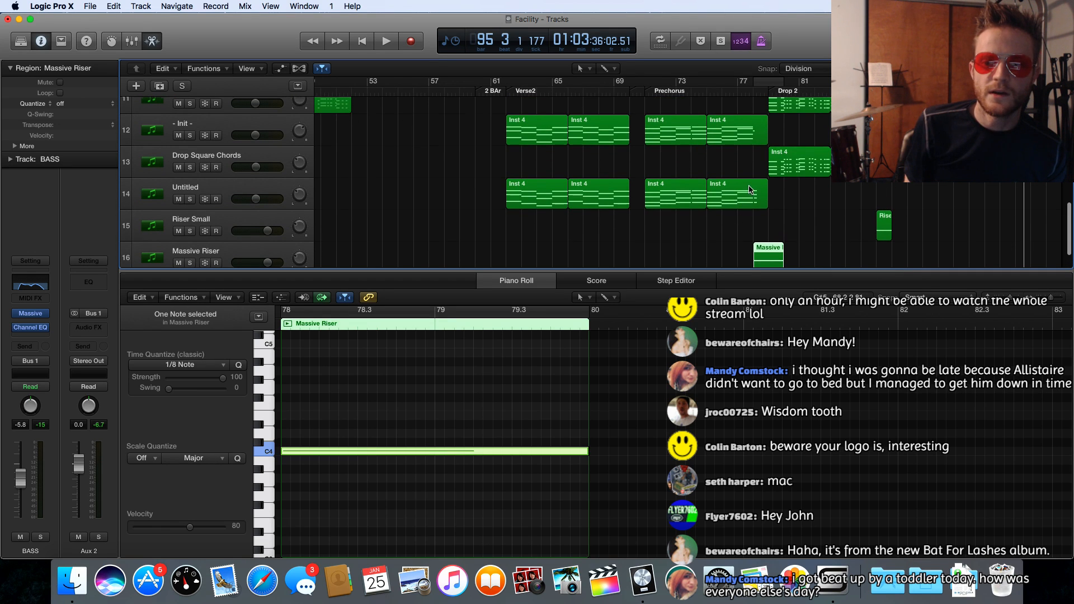
pyautogui.scroll(7, 750, 190)
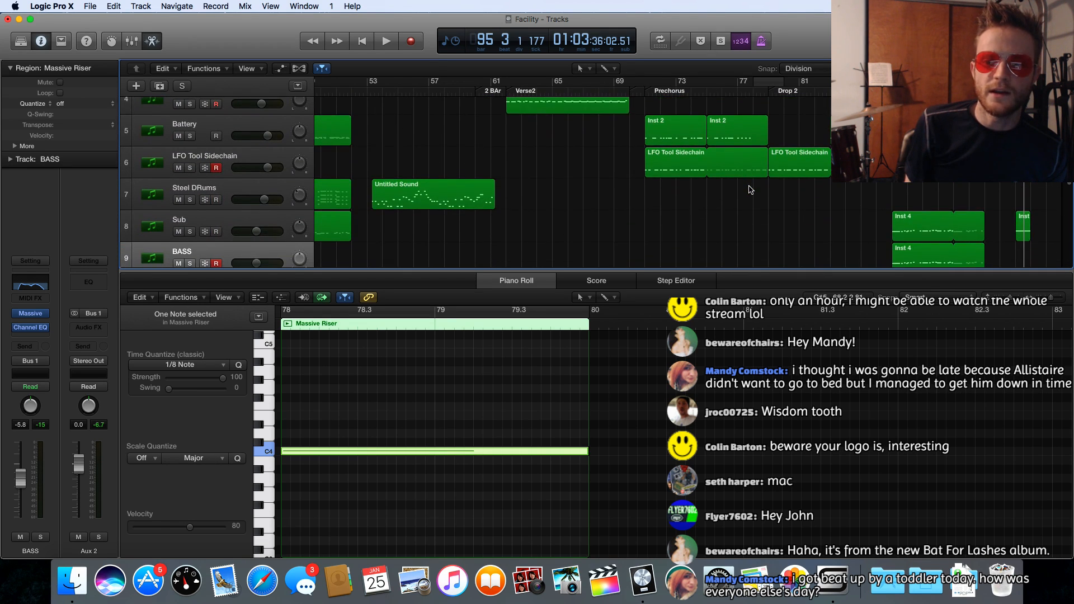
pyautogui.scroll(-8, 750, 190)
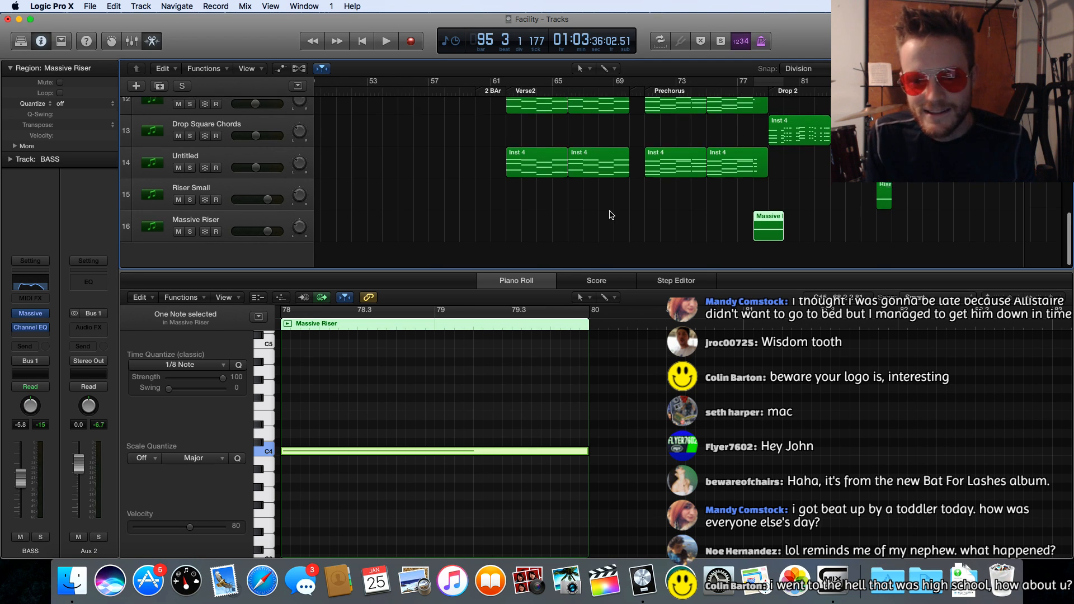
pyautogui.scroll(-3, 727, 207)
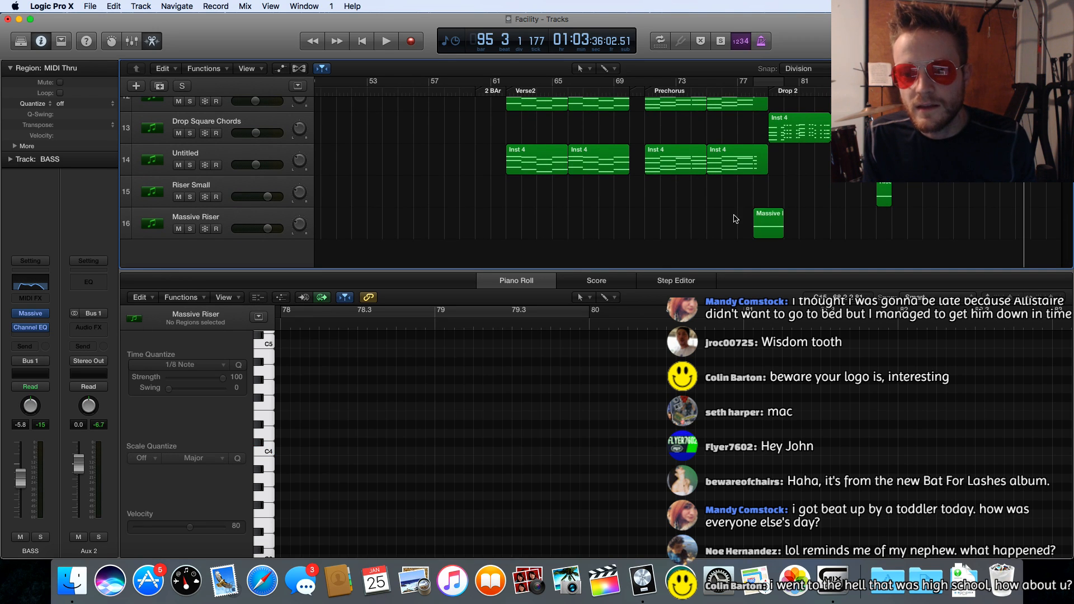
# Try the Massive Riser region two bars earlier, at bar 76, and listen to the Prechorus leading into Drop 2
pyautogui.moveTo(759, 214); pyautogui.dragTo(734, 215)
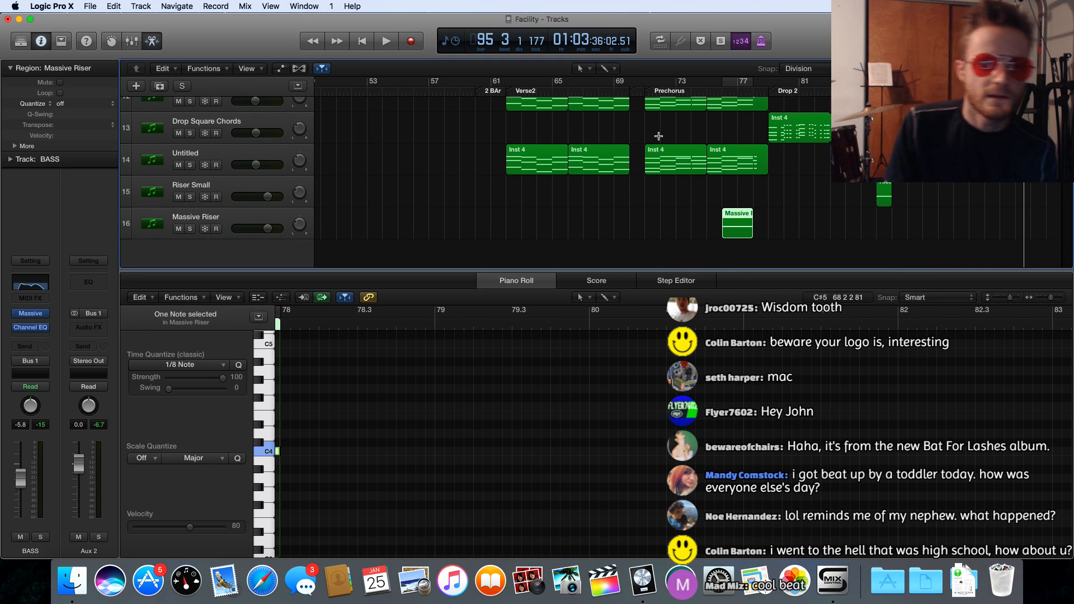
pyautogui.click(693, 92)
pyautogui.press('space')
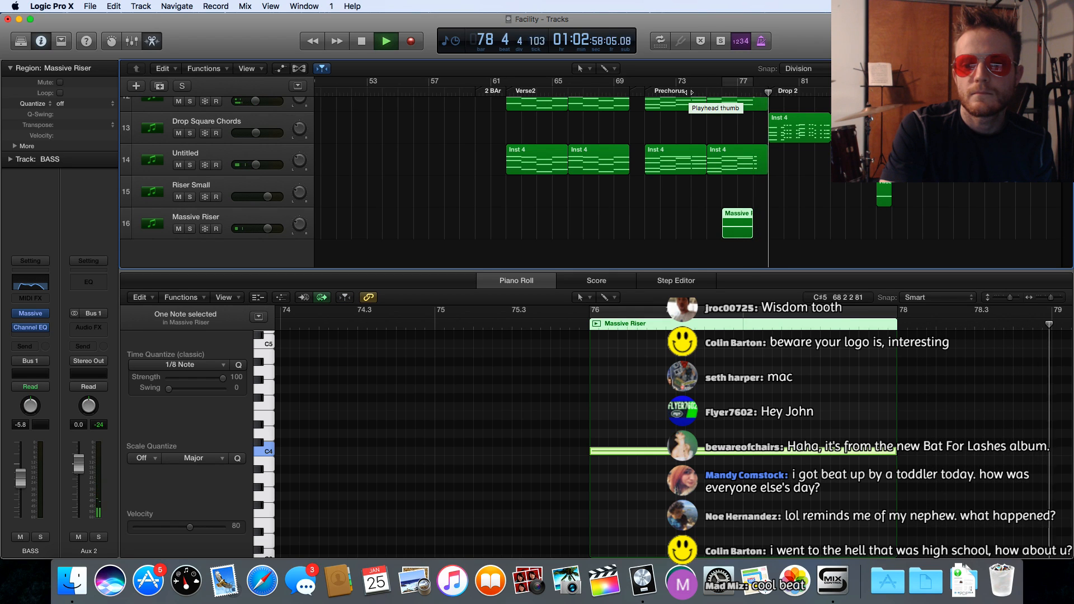
pyautogui.press('space')
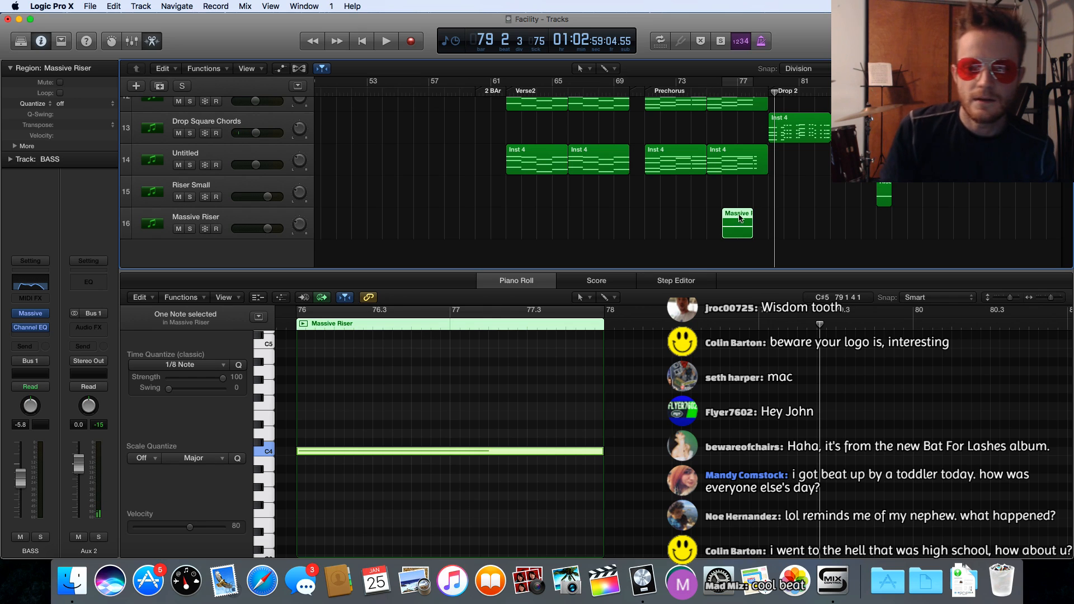
# Move the Massive Riser region back toward Drop 2 and undo both of its moves
pyautogui.moveTo(744, 215); pyautogui.dragTo(774, 216)
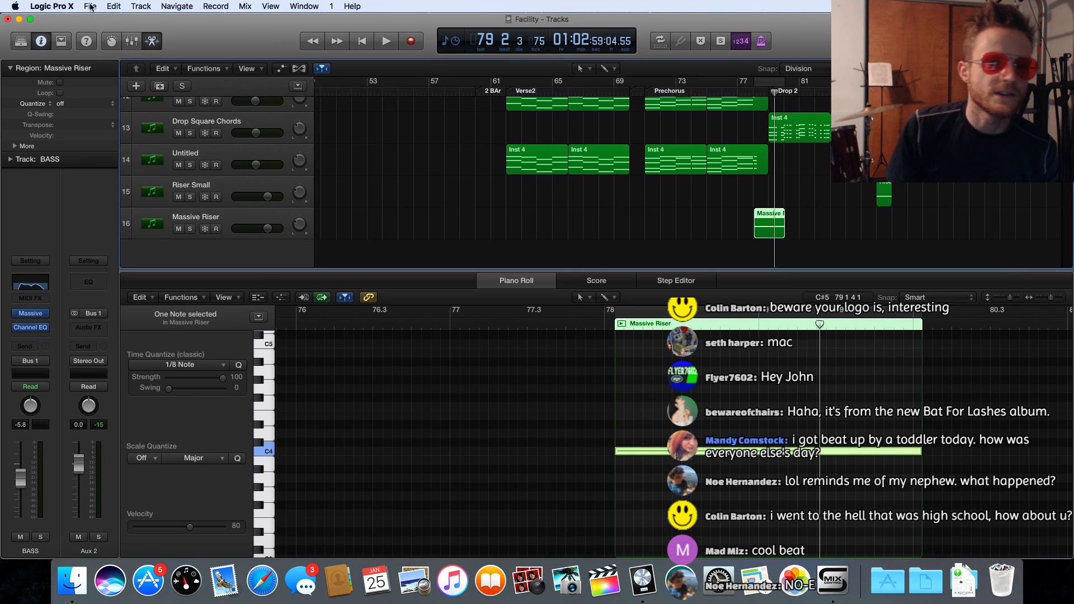
pyautogui.click(112, 7)
pyautogui.click(129, 19)
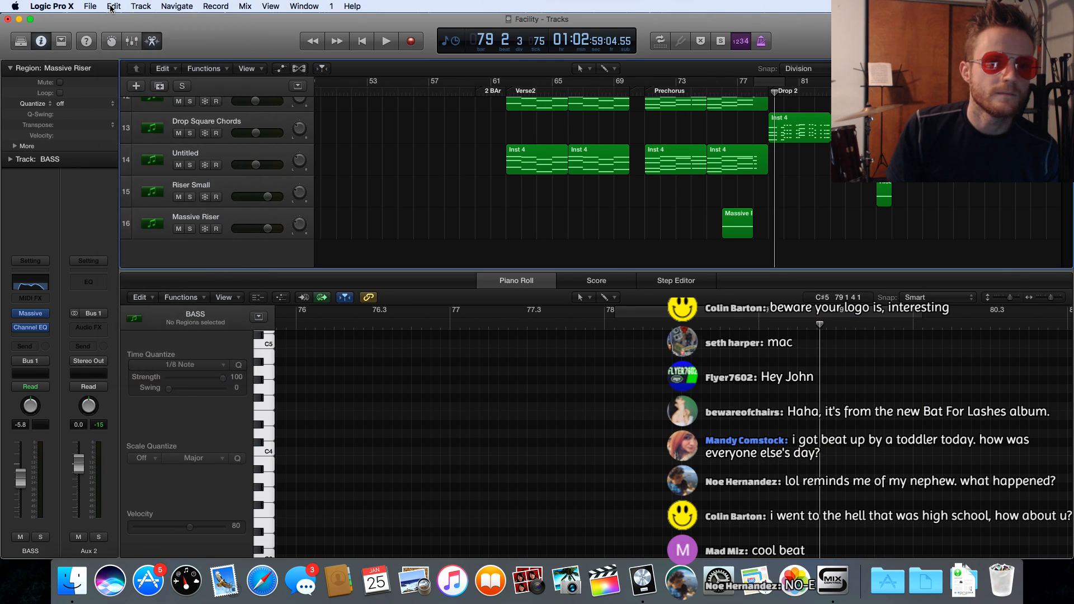
pyautogui.click(113, 6)
pyautogui.click(118, 20)
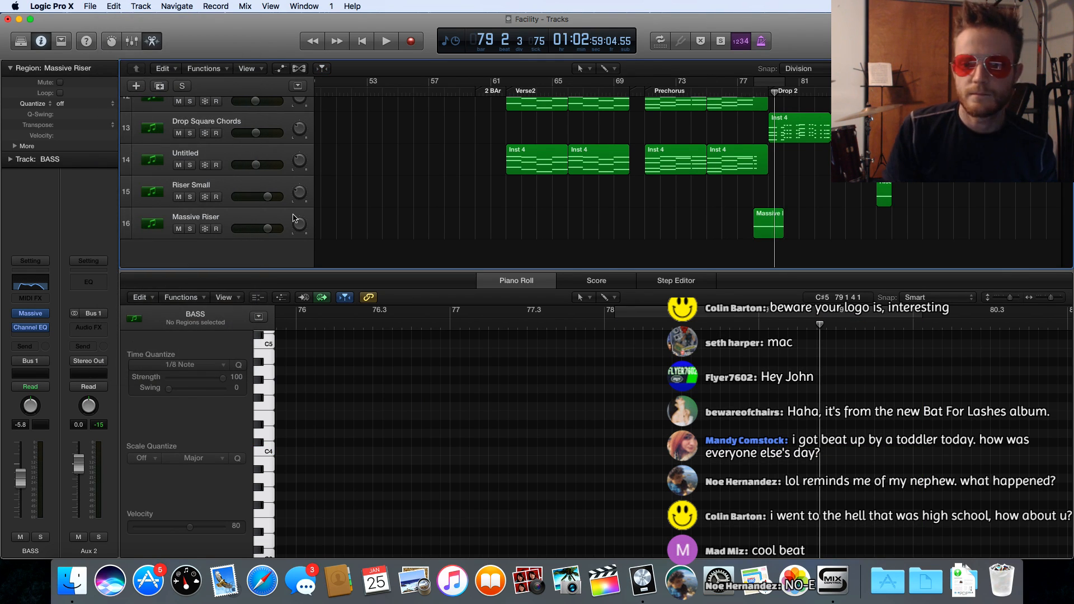
# Extend the start of the Massive Riser region to bar 76 and lengthen its C4 note to fill all four bars
pyautogui.click(761, 224)
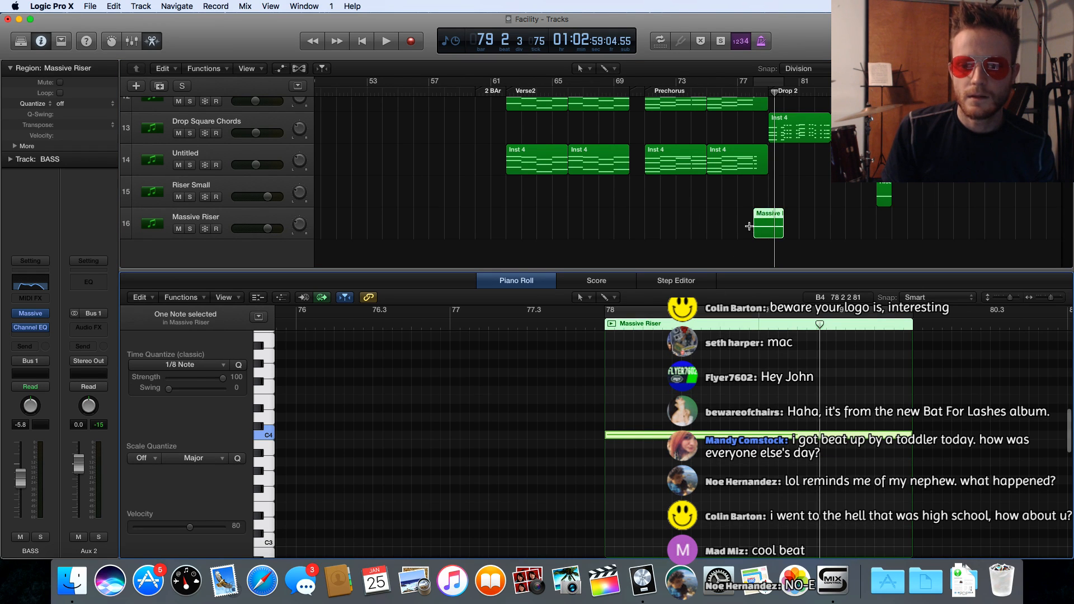
pyautogui.moveTo(750, 226); pyautogui.dragTo(725, 233)
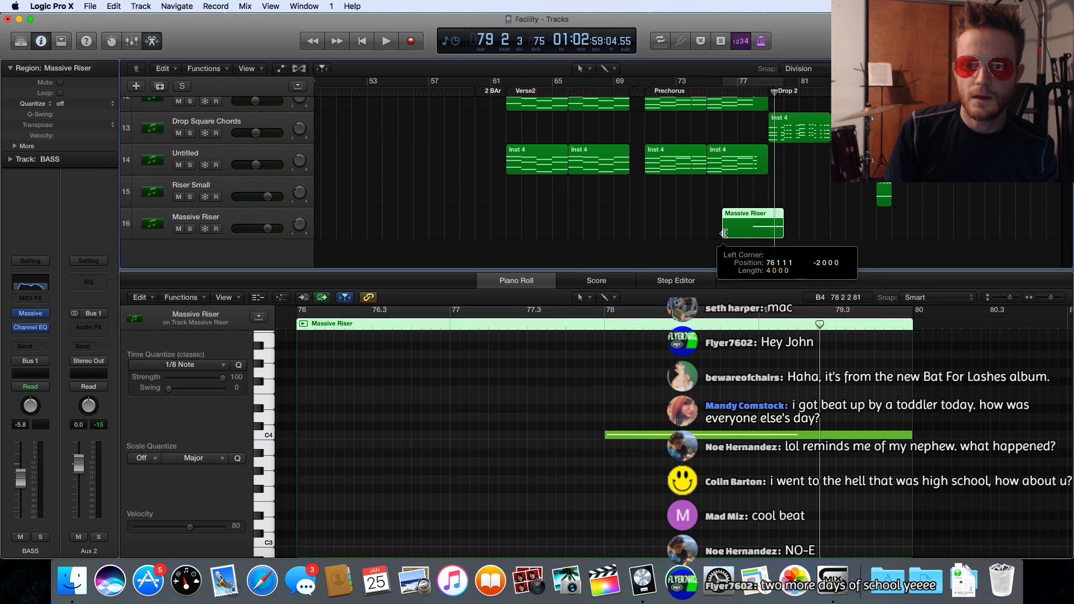
pyautogui.click(405, 439)
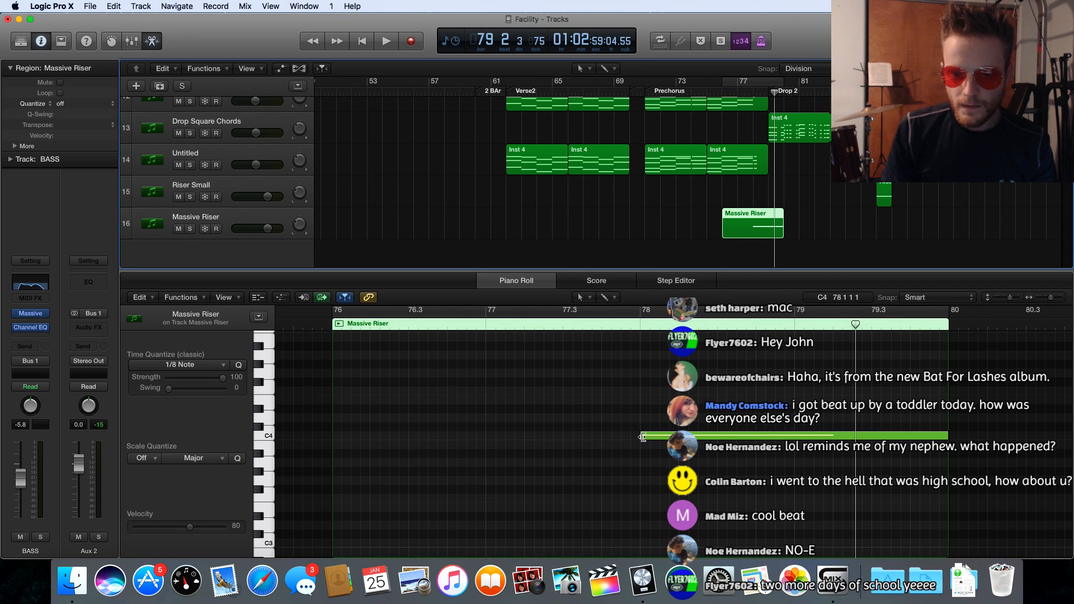
pyautogui.moveTo(643, 437); pyautogui.dragTo(334, 438)
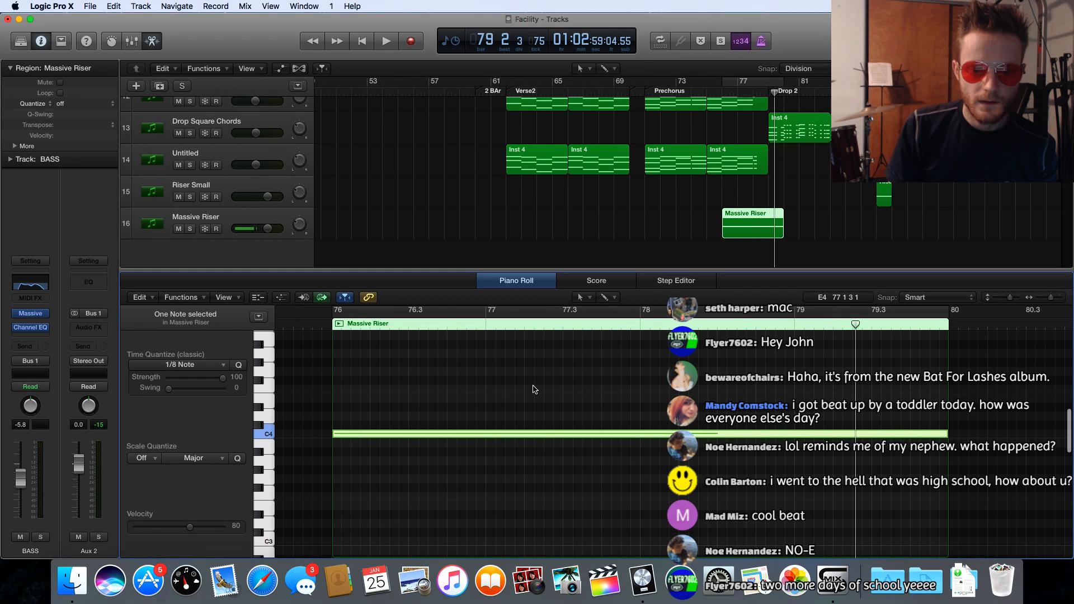
# Open the Massive synth on the Massive Riser track, compare envelopes 1 to 3, and display envelope 2
pyautogui.click(203, 220)
pyautogui.moveTo(15, 314)
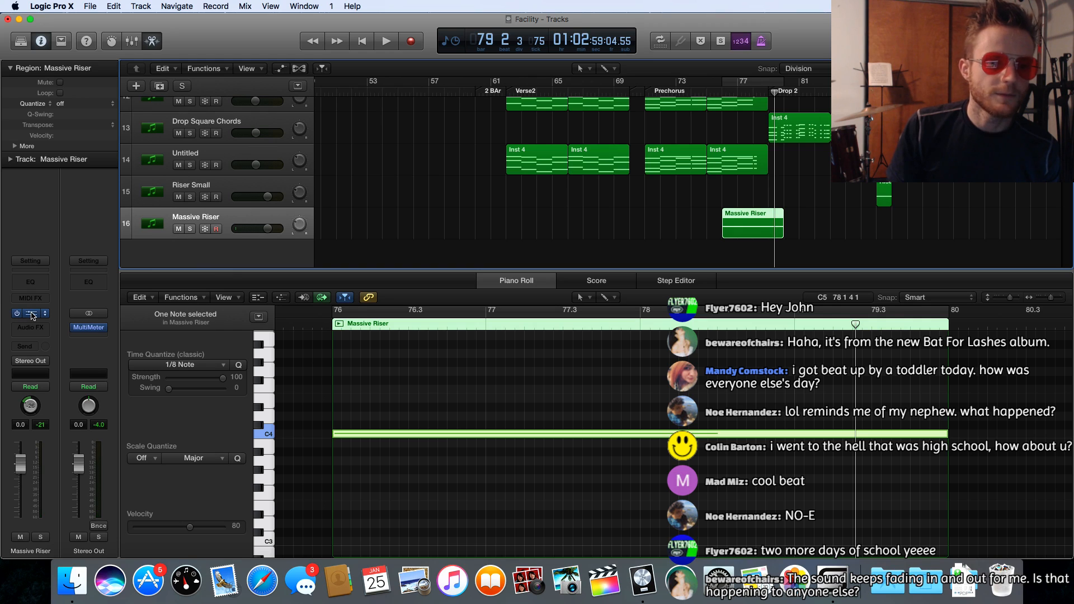
pyautogui.click(31, 315)
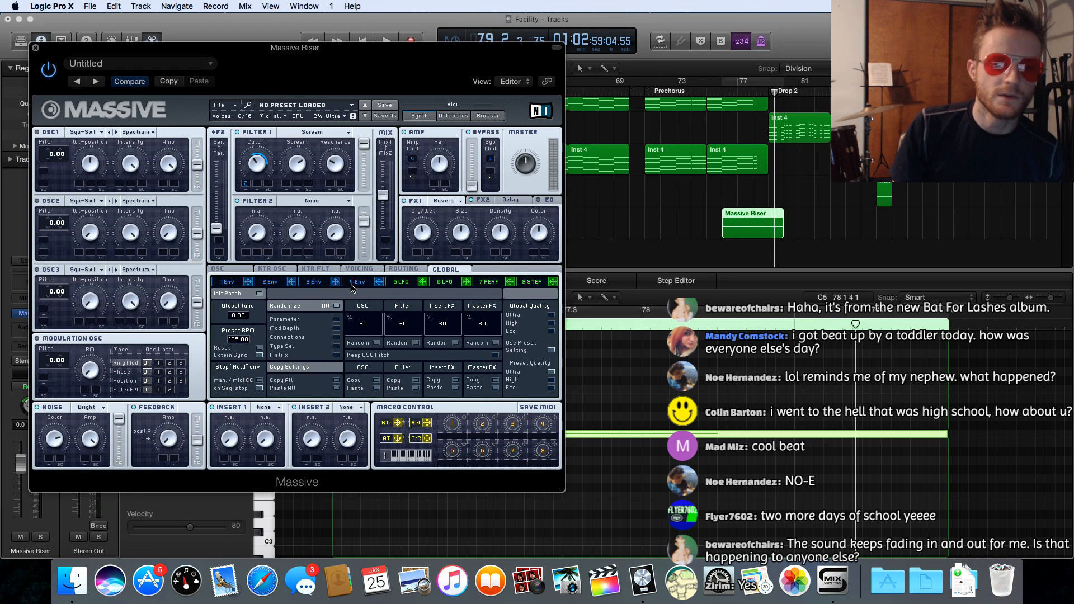
pyautogui.click(229, 283)
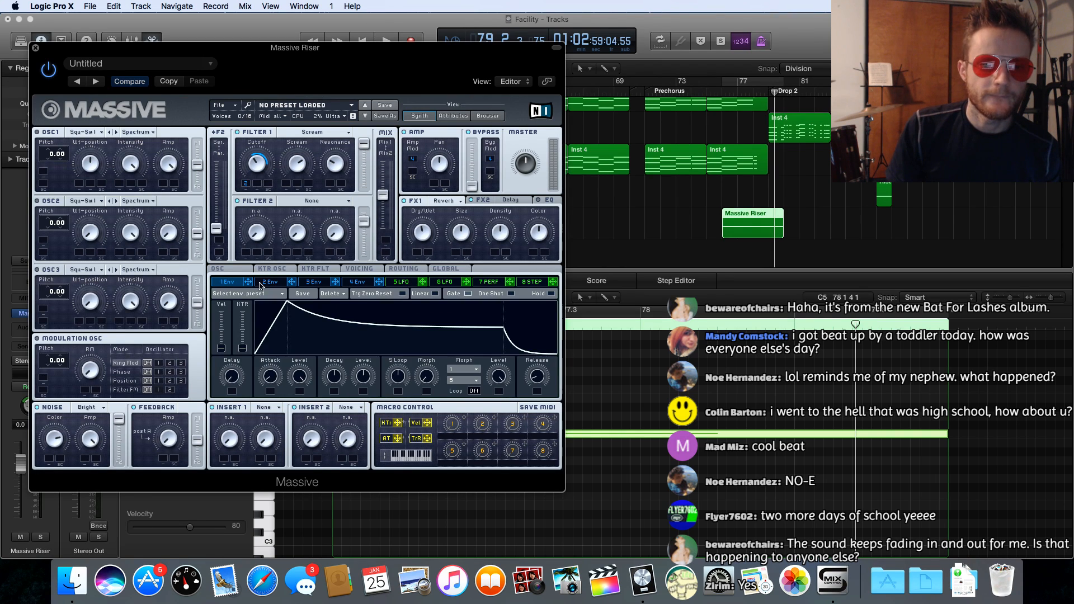
pyautogui.click(282, 283)
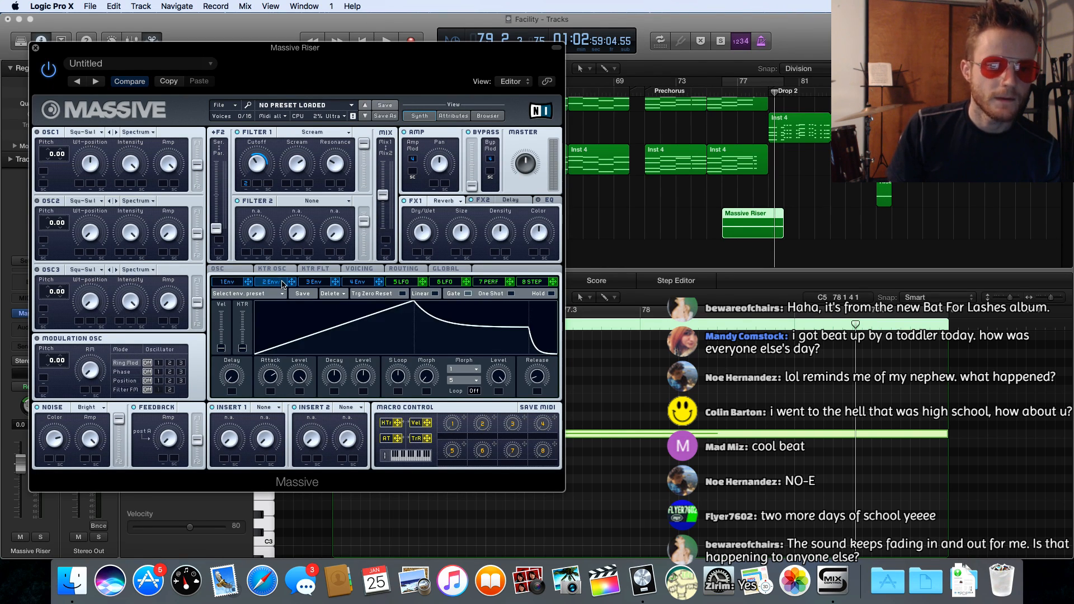
pyautogui.click(316, 283)
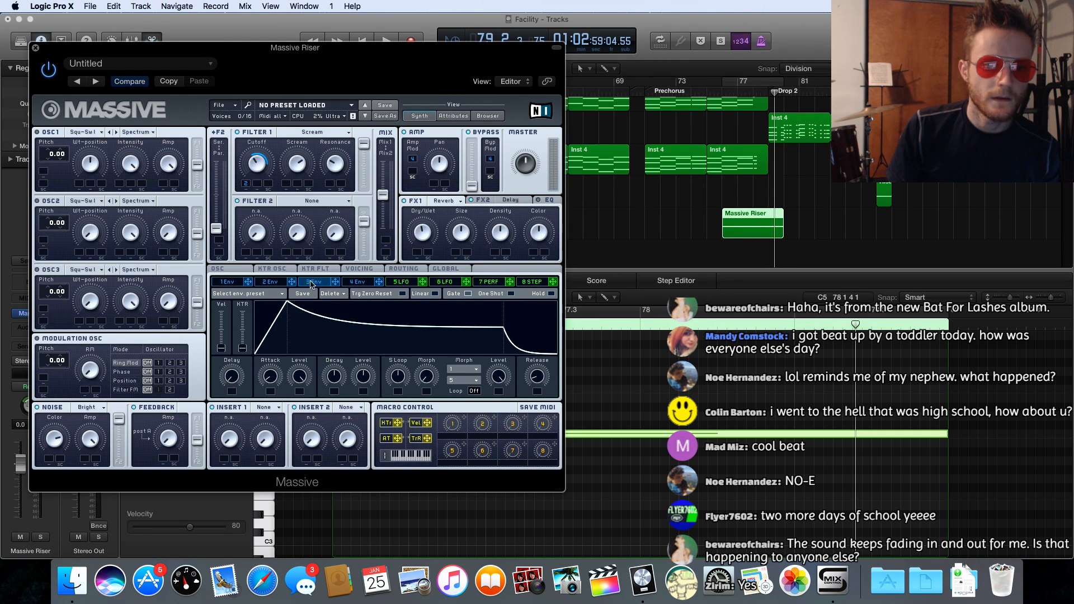
pyautogui.click(273, 284)
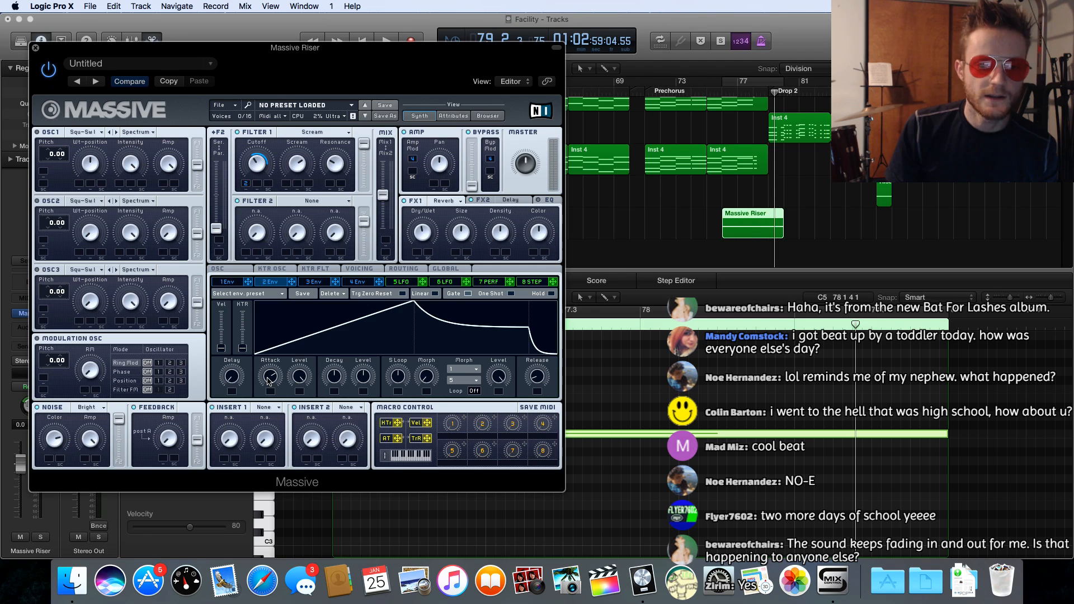
# Lengthen envelope 2's attack, loop bars 76 to 80 for playback, and ease the attack back slightly by ear
pyautogui.moveTo(269, 381); pyautogui.dragTo(270, 350)
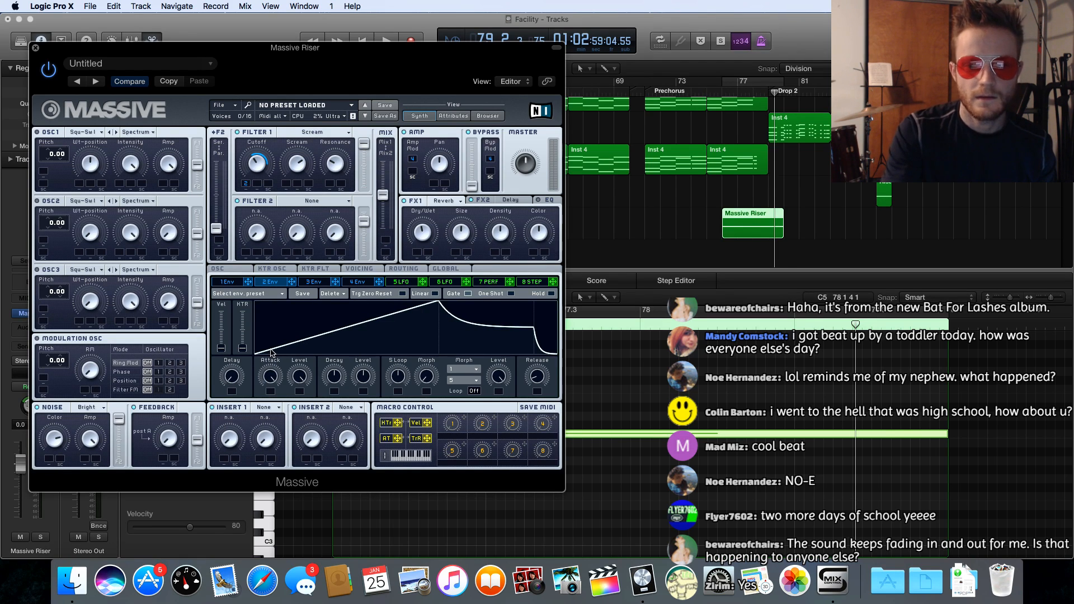
pyautogui.click(754, 94)
pyautogui.press('space')
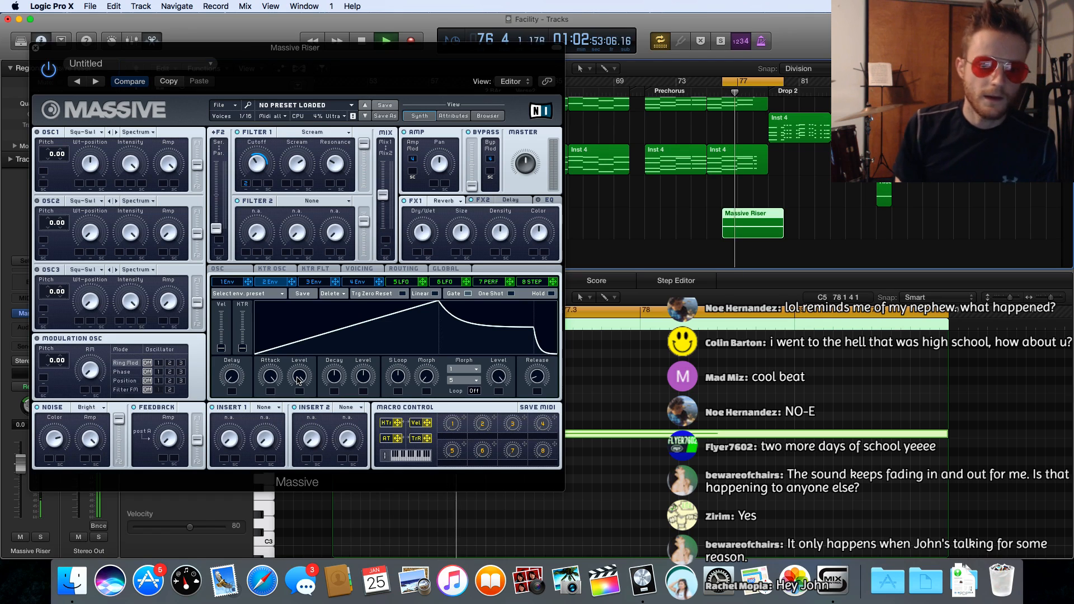
pyautogui.moveTo(270, 376); pyautogui.dragTo(273, 387)
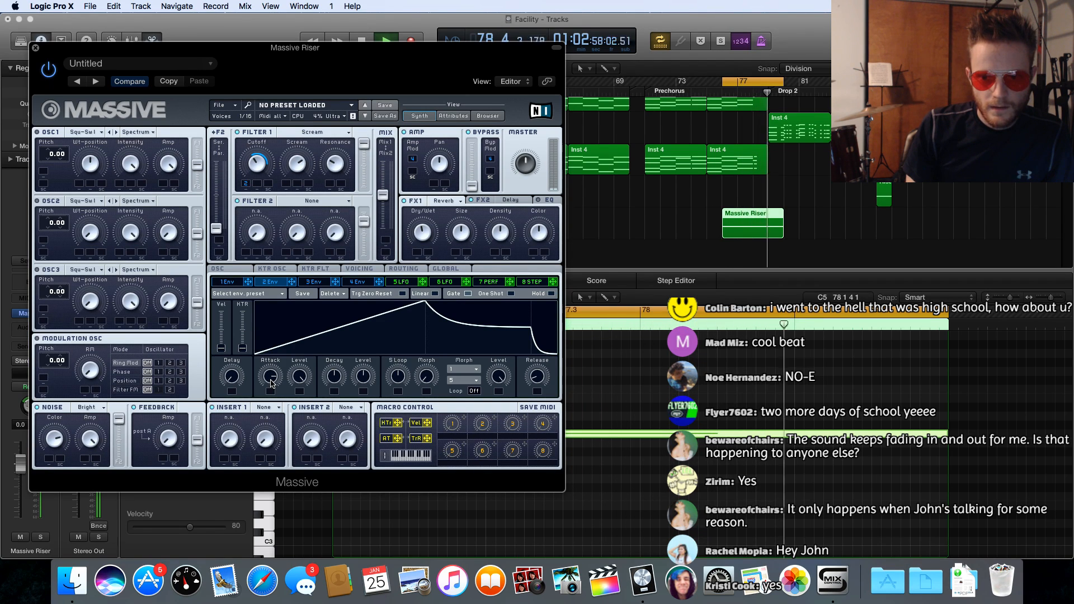
pyautogui.press('space')
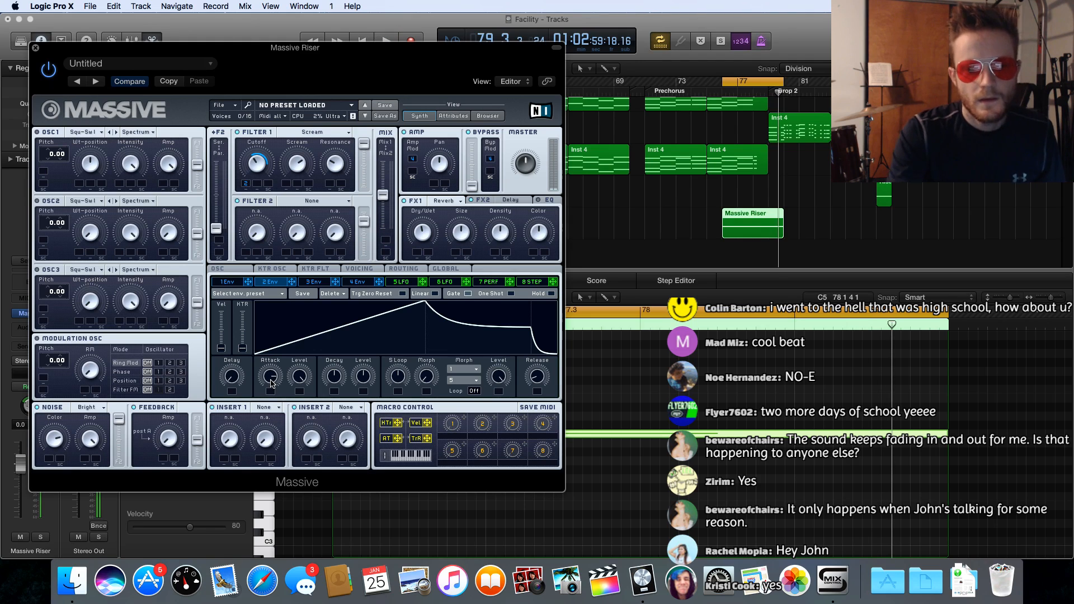
# Set the upper curve of LFO 5 to a sawtooth and return to envelope 2
pyautogui.click(401, 282)
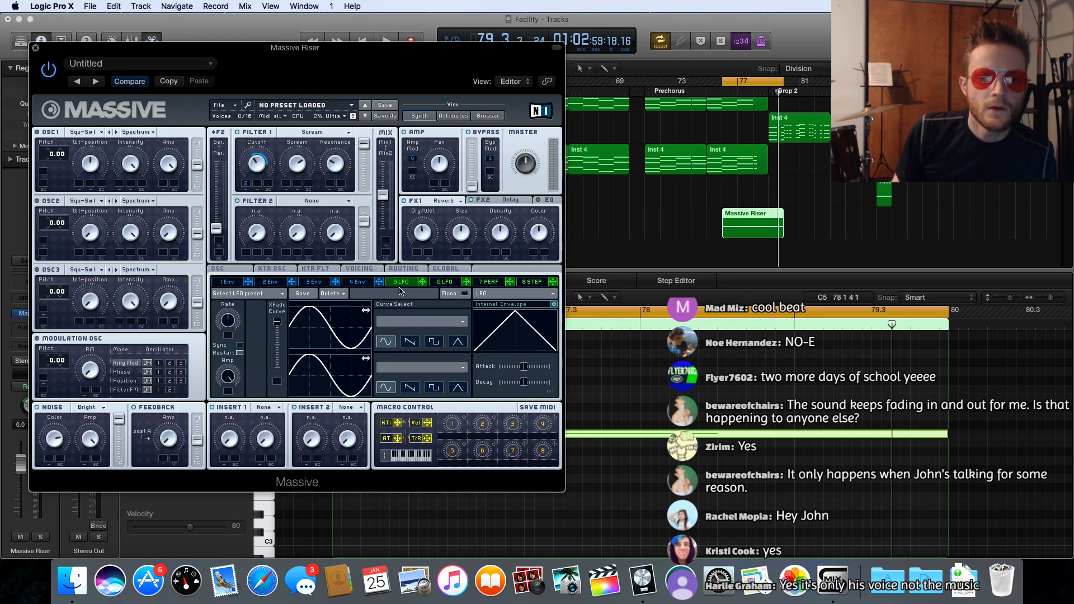
pyautogui.click(411, 341)
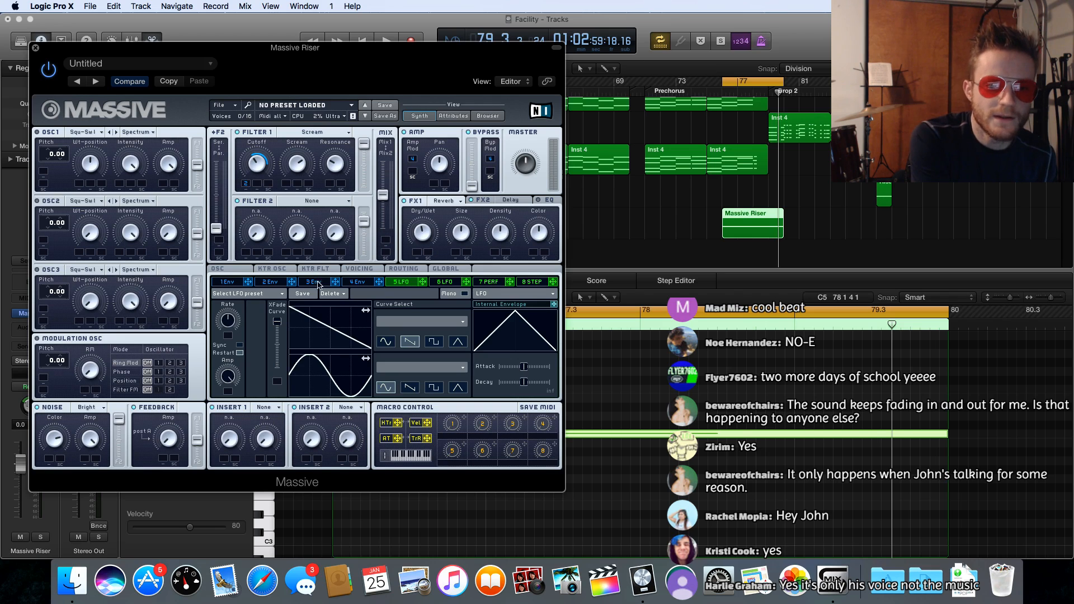
pyautogui.click(281, 283)
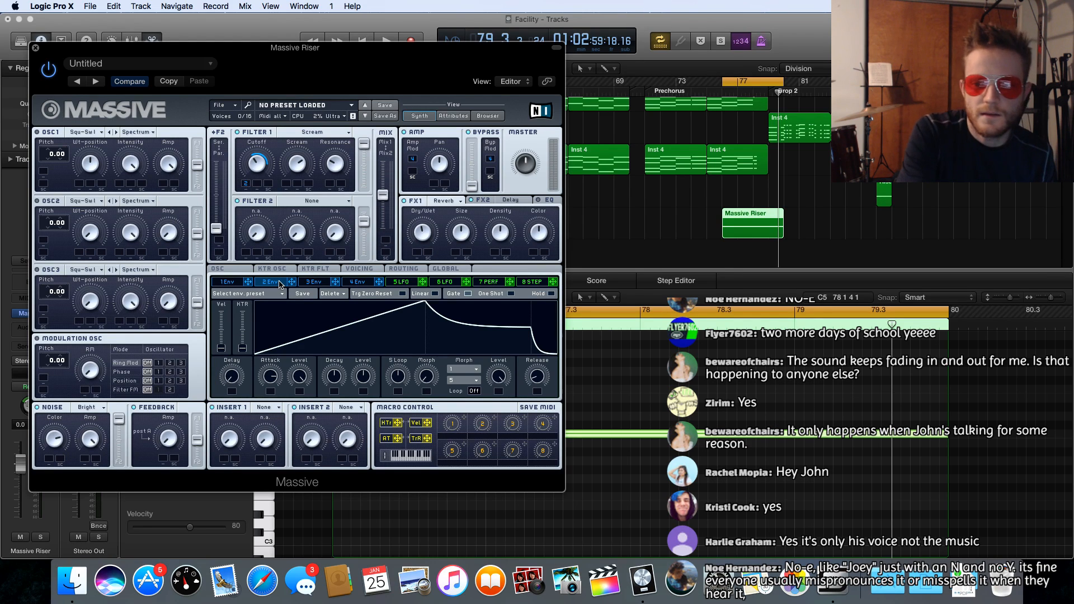
# Lengthen envelope 2's attack slightly while replaying the looped Massive Riser against the end of the Prechorus
pyautogui.press('space')
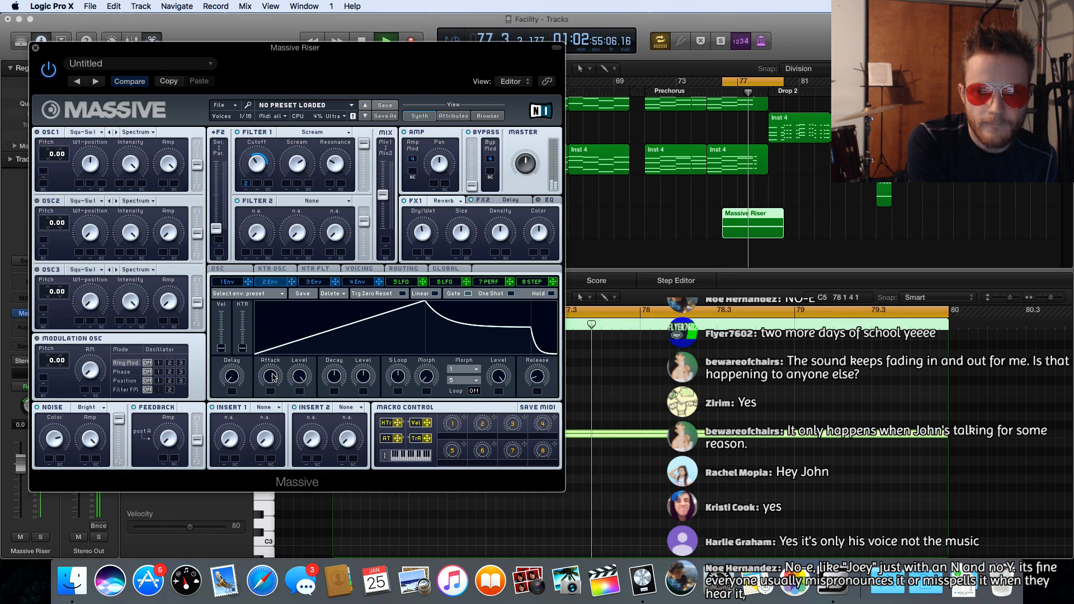
pyautogui.moveTo(272, 377); pyautogui.dragTo(269, 375)
pyautogui.press('space')
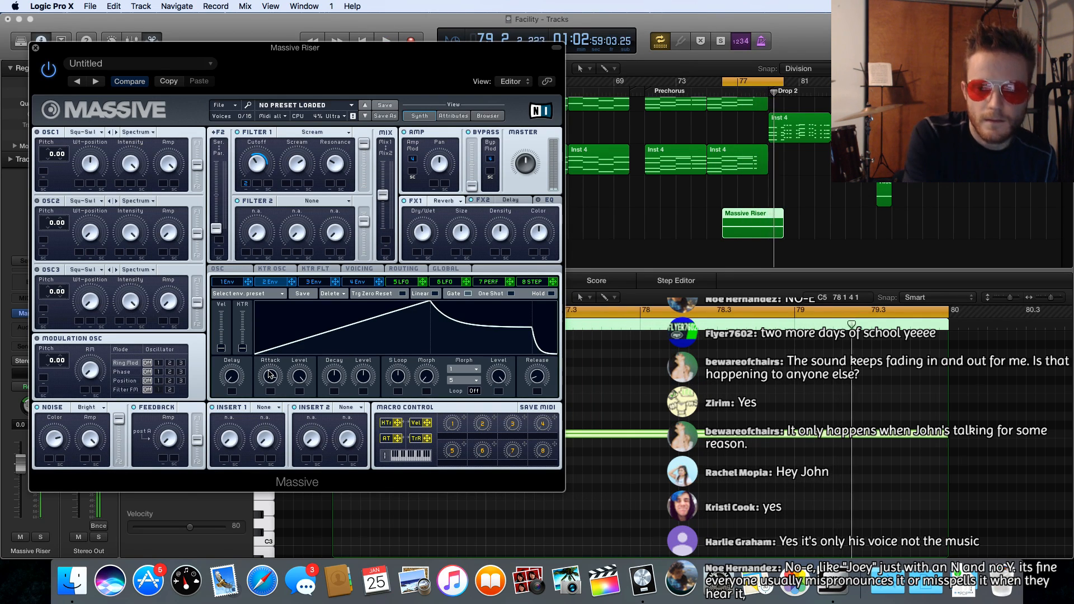
pyautogui.press('space')
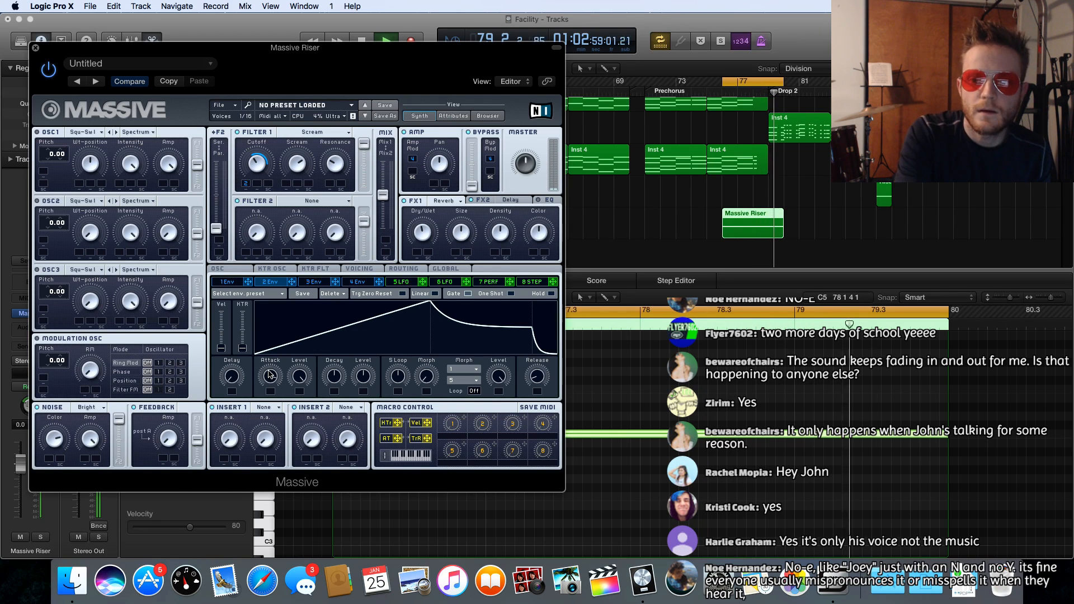
pyautogui.press('space')
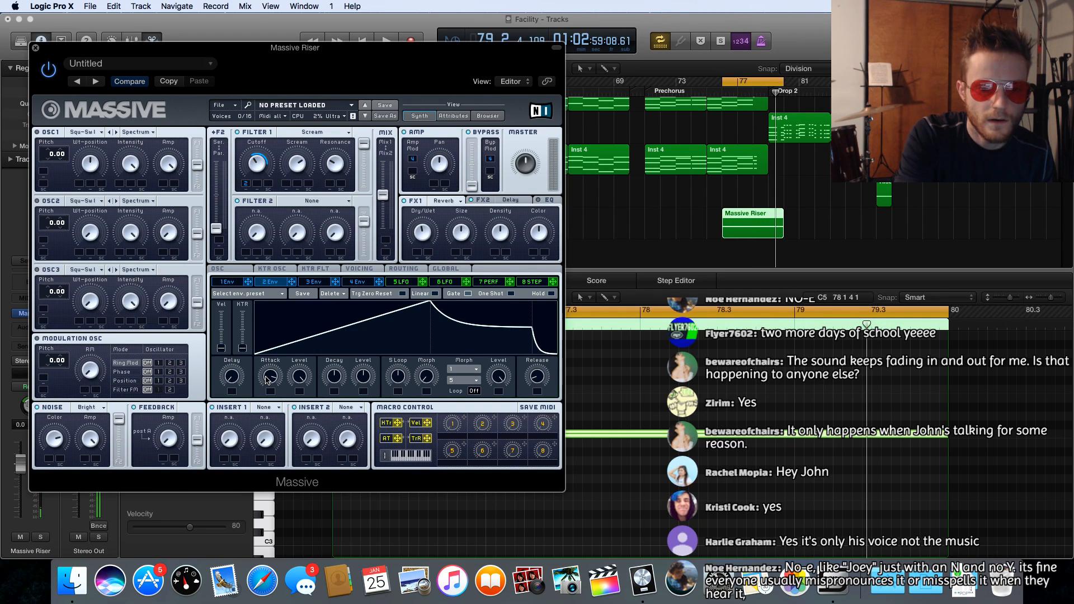
# Fine-tune envelope 2's attack a touch longer and back again while auditioning the looped riser
pyautogui.press('space')
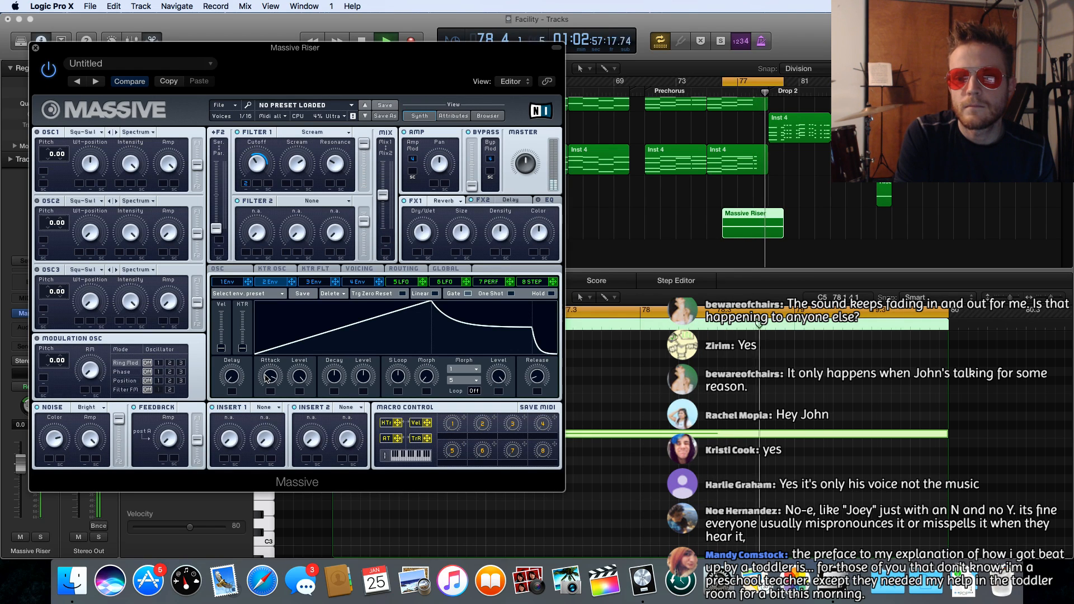
pyautogui.press('space')
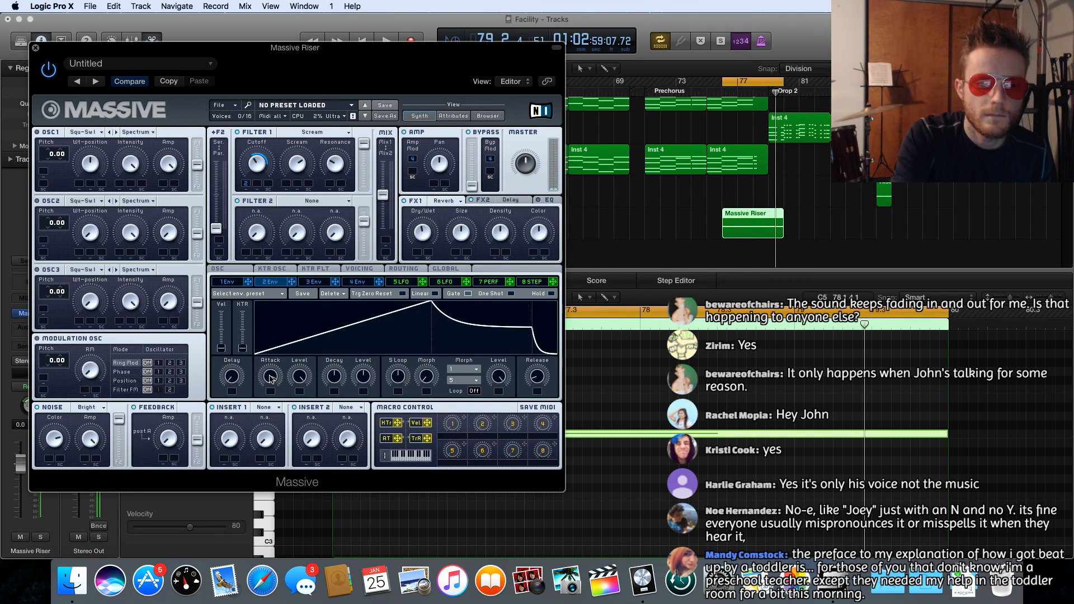
pyautogui.press('space')
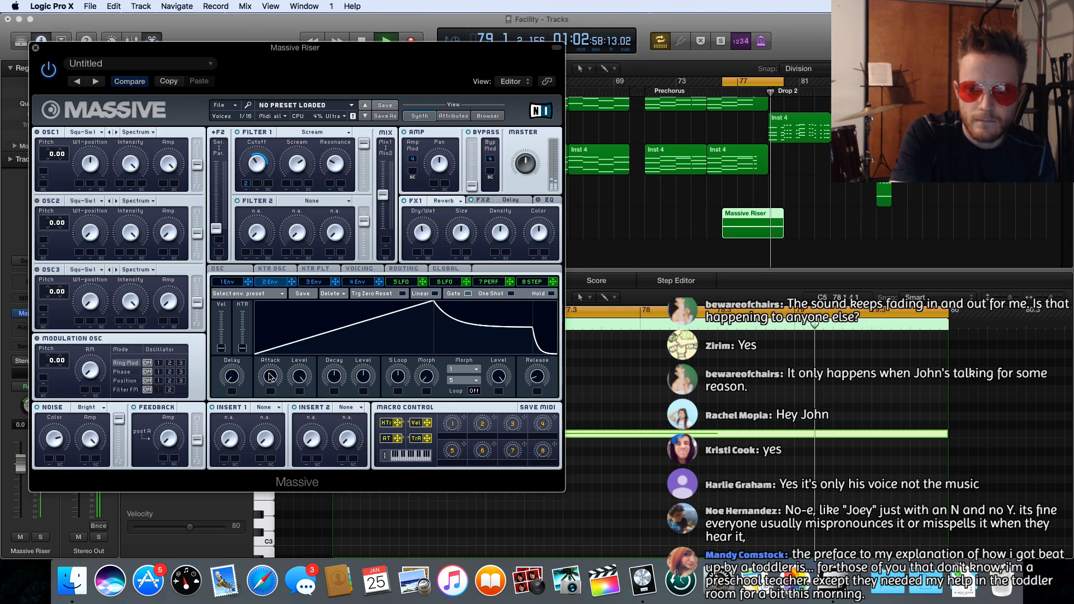
pyautogui.press('space')
pyautogui.moveTo(270, 378); pyautogui.dragTo(270, 378)
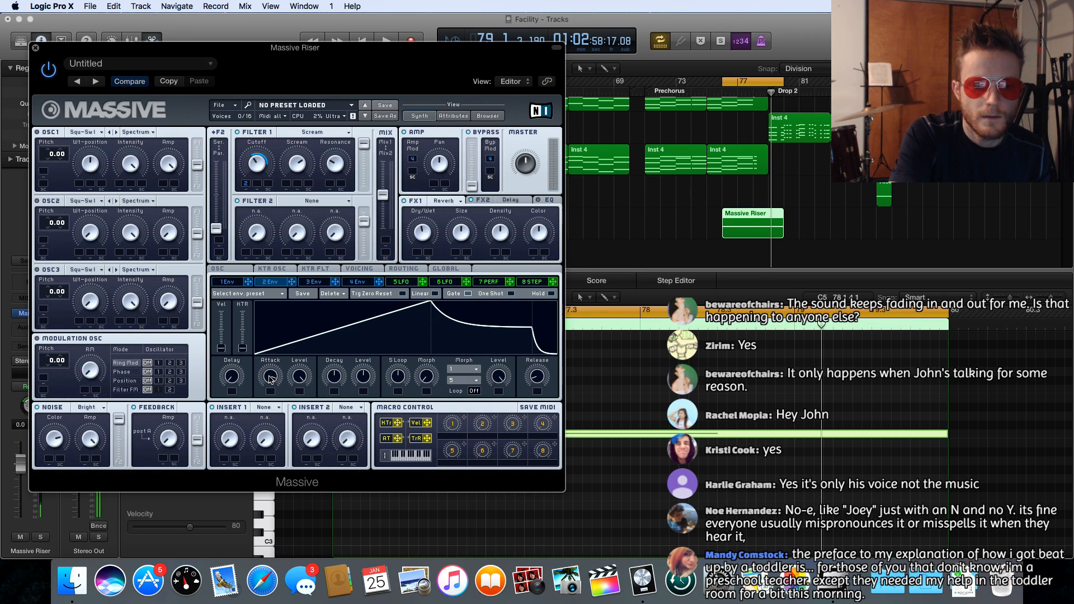
pyautogui.press('space')
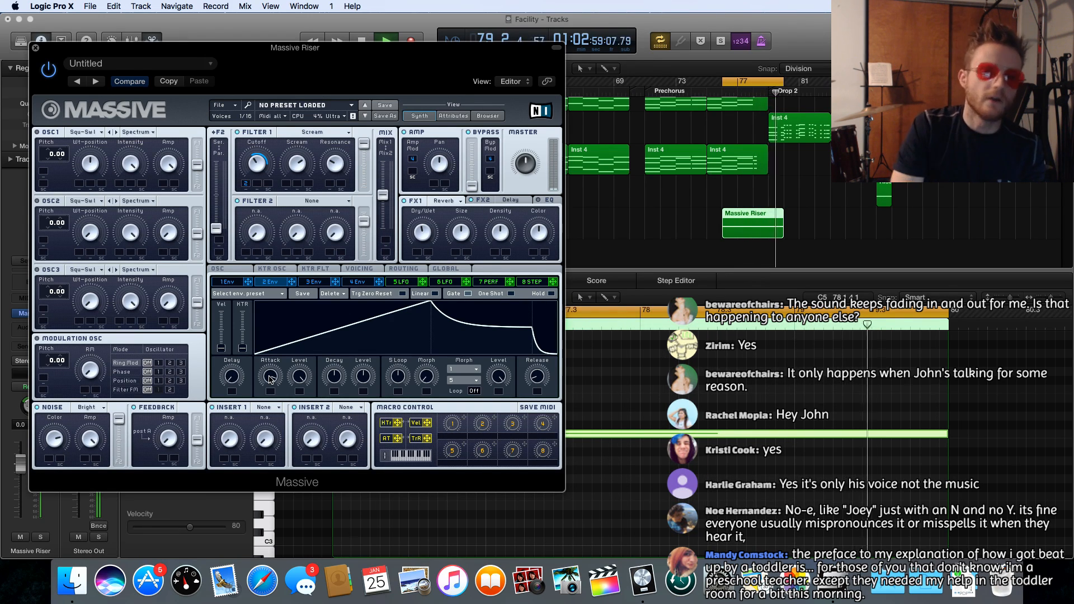
# Close the Massive synth window, stop playback, and turn off the cycle range
pyautogui.click(34, 48)
pyautogui.press('space')
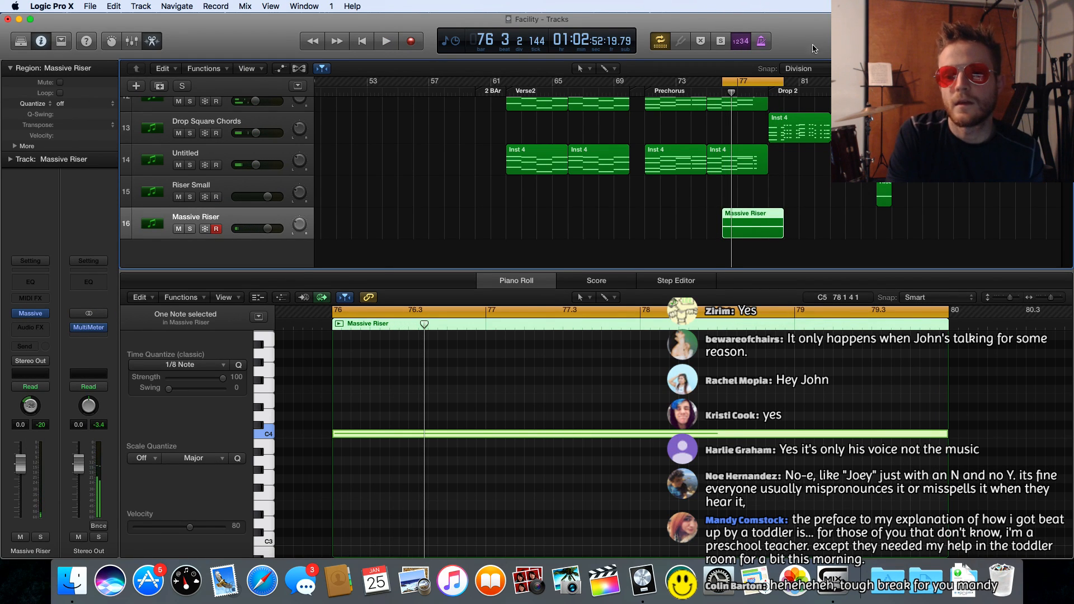
pyautogui.click(750, 85)
# Play the arrangement from bar 74 to hear the Massive Riser lead into Drop 2 and on to bar 91
pyautogui.click(718, 92)
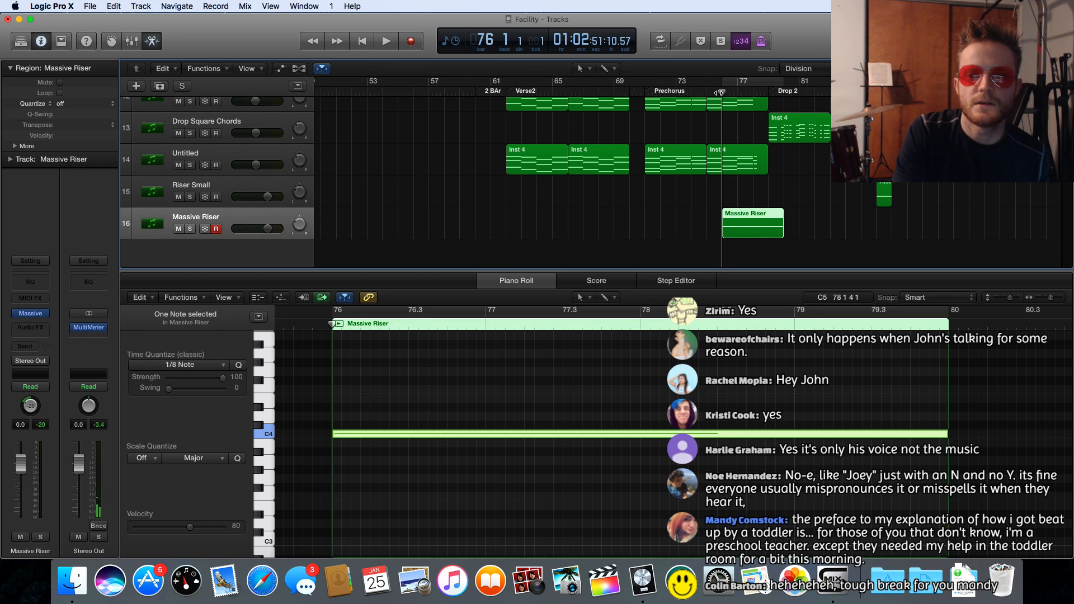
pyautogui.click(698, 89)
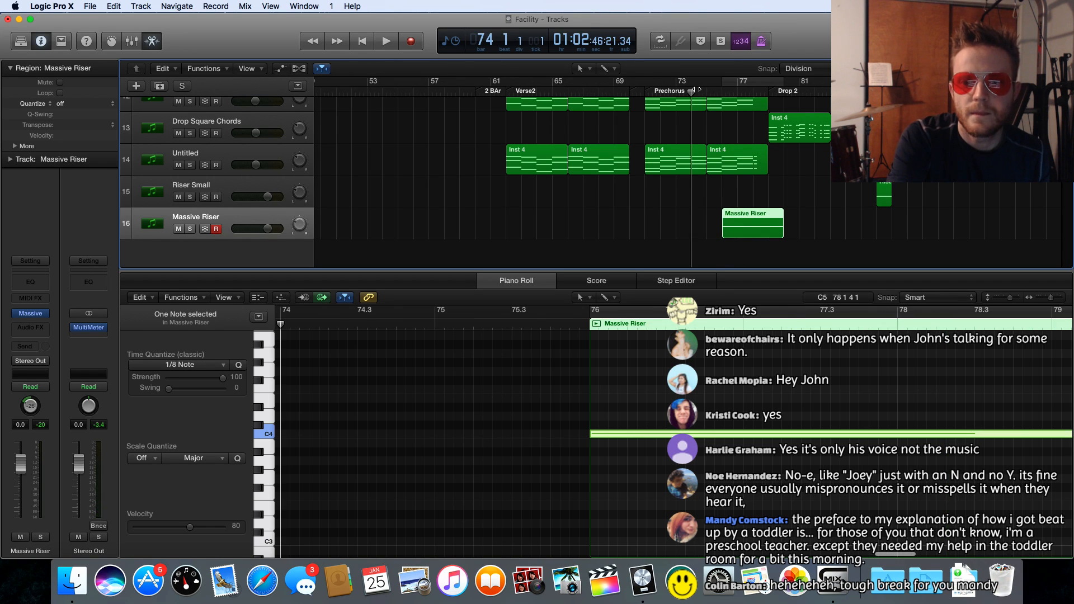
pyautogui.press('space')
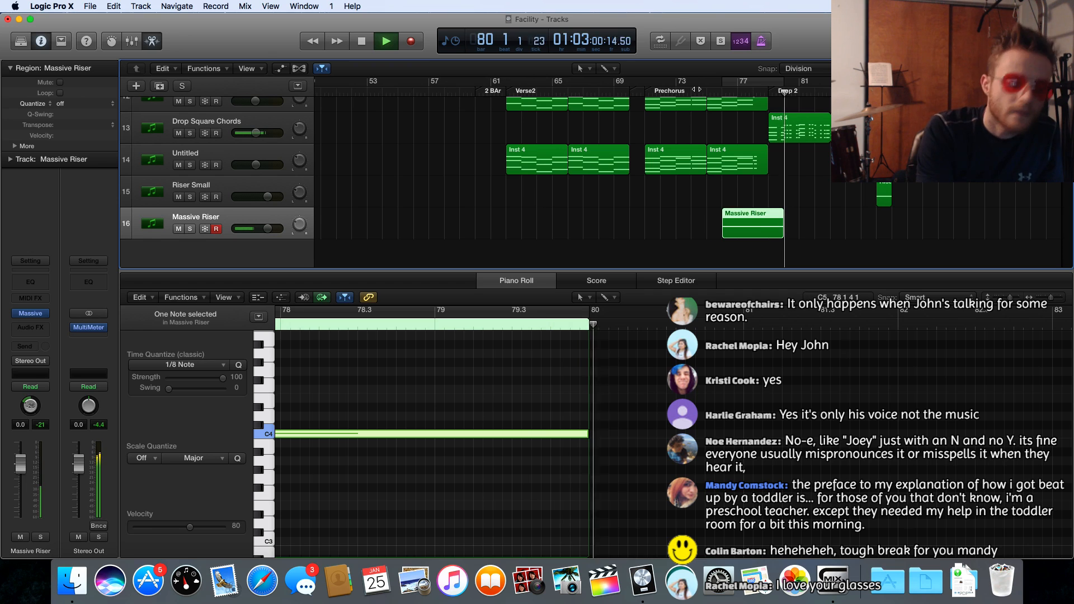
pyautogui.scroll(-1, 649, 144)
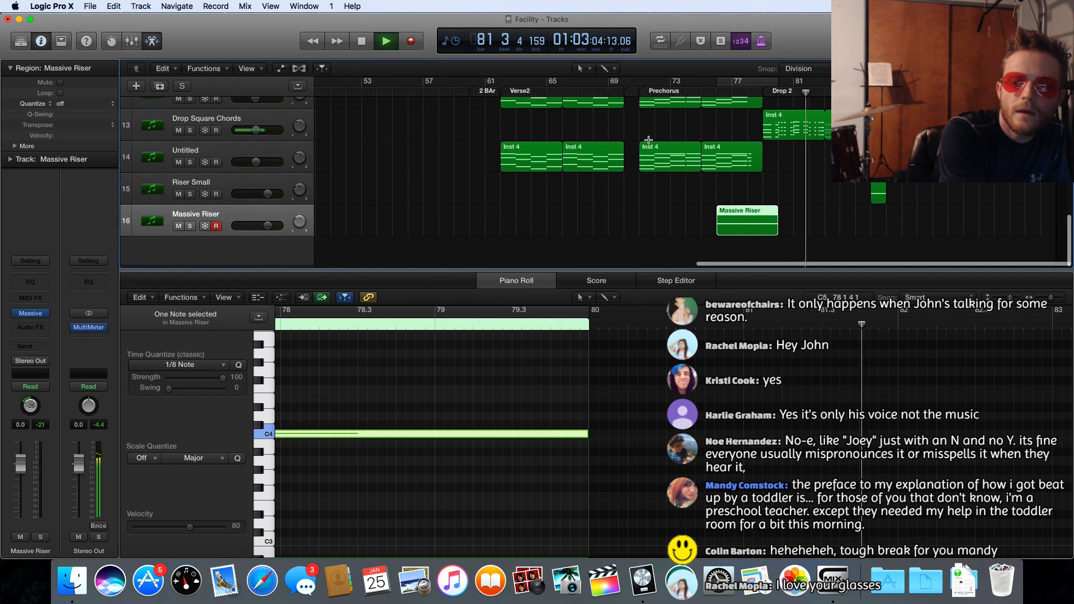
pyautogui.scroll(3, 650, 141)
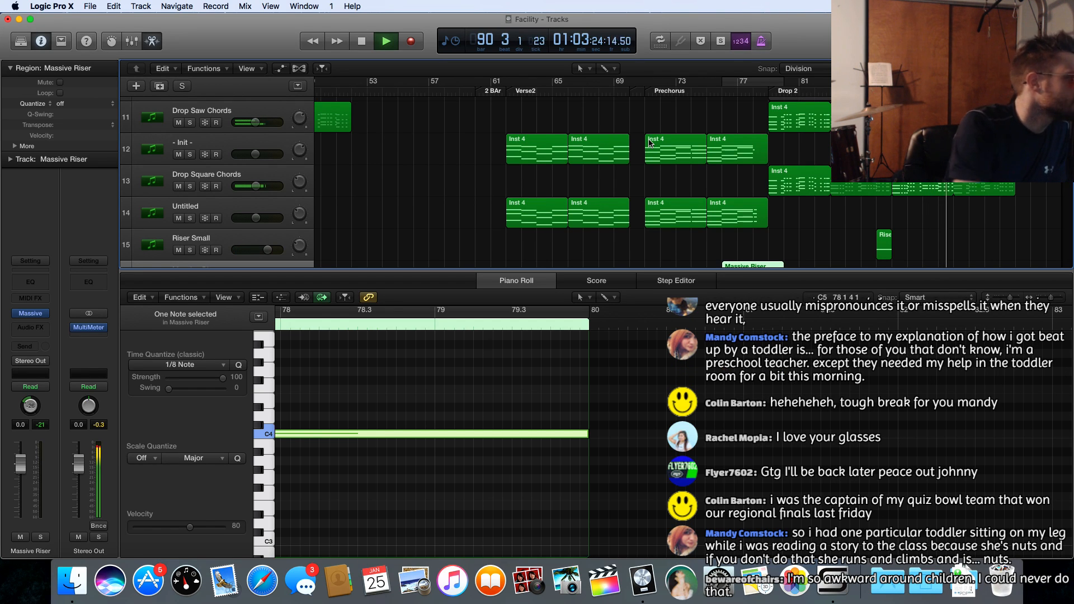
pyautogui.press('space')
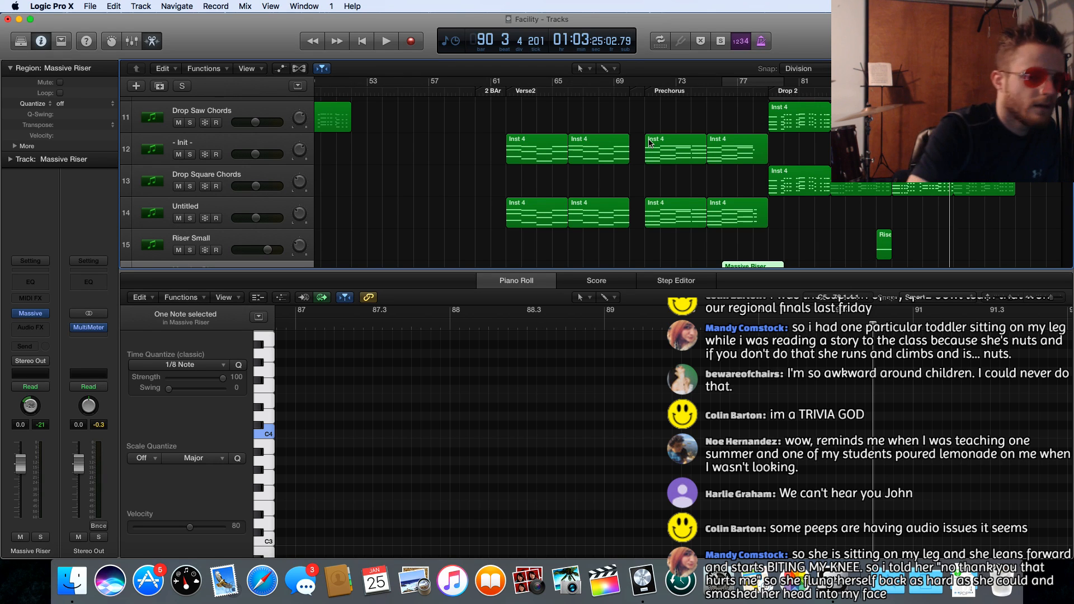
pyautogui.press('space')
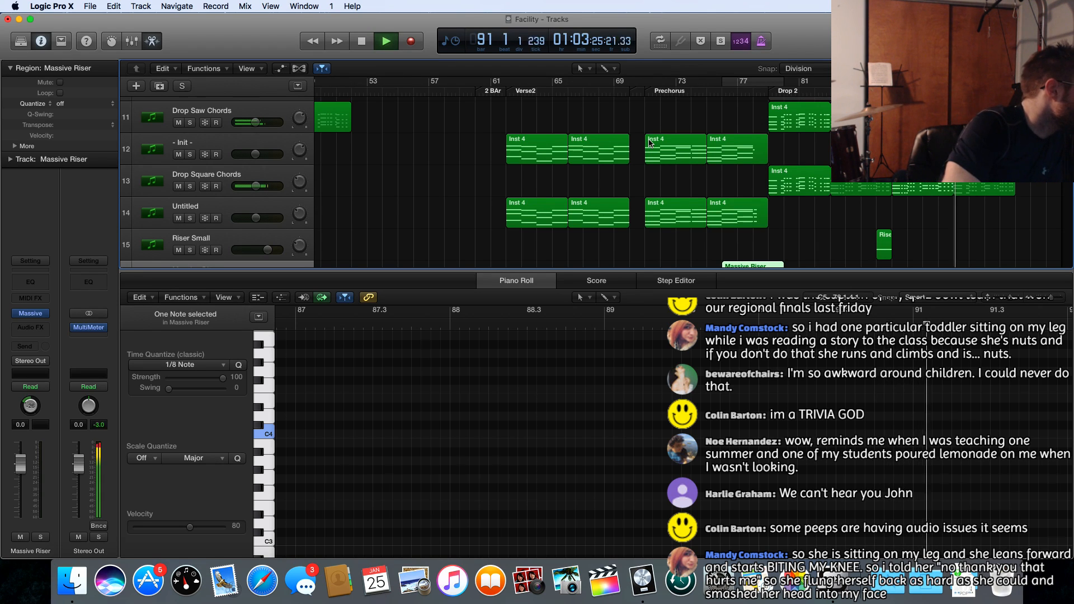
pyautogui.press('space')
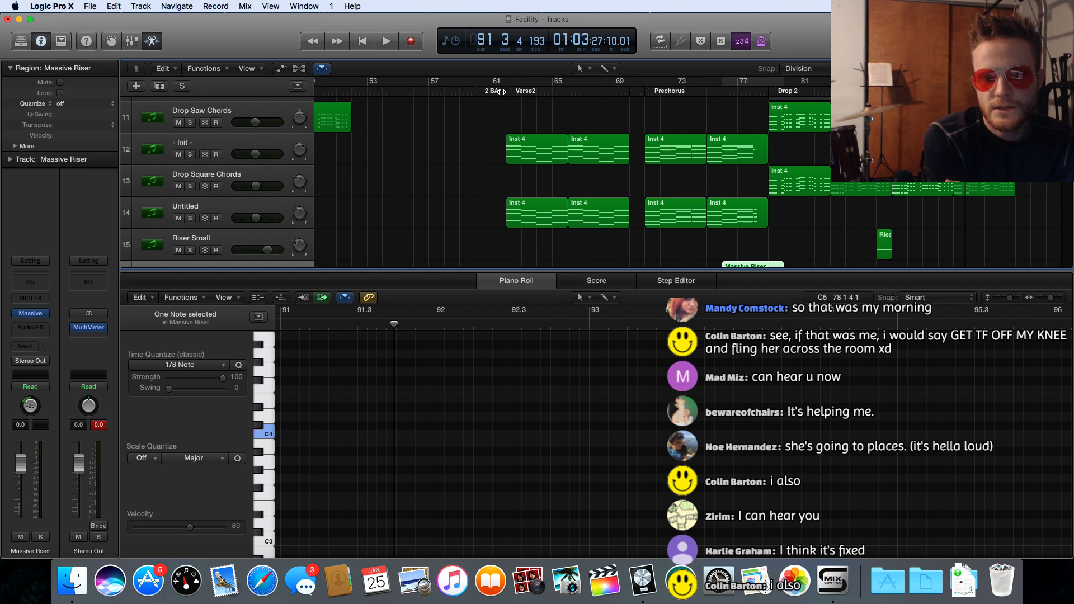
# Listen to the arrangement from just before Verse2 to bar 68
pyautogui.click(499, 91)
pyautogui.press('space')
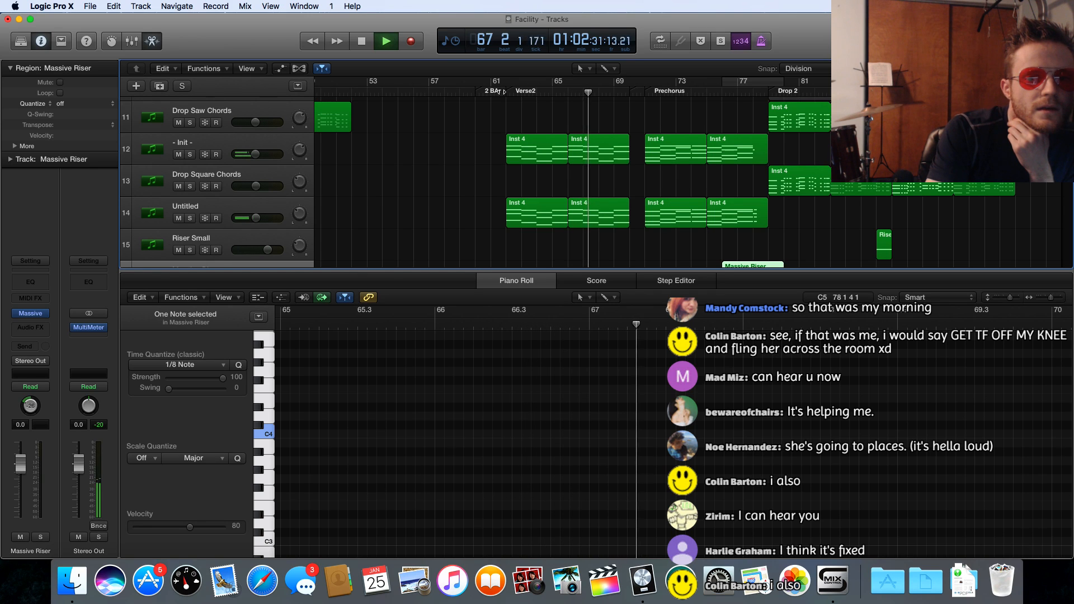
pyautogui.press('space')
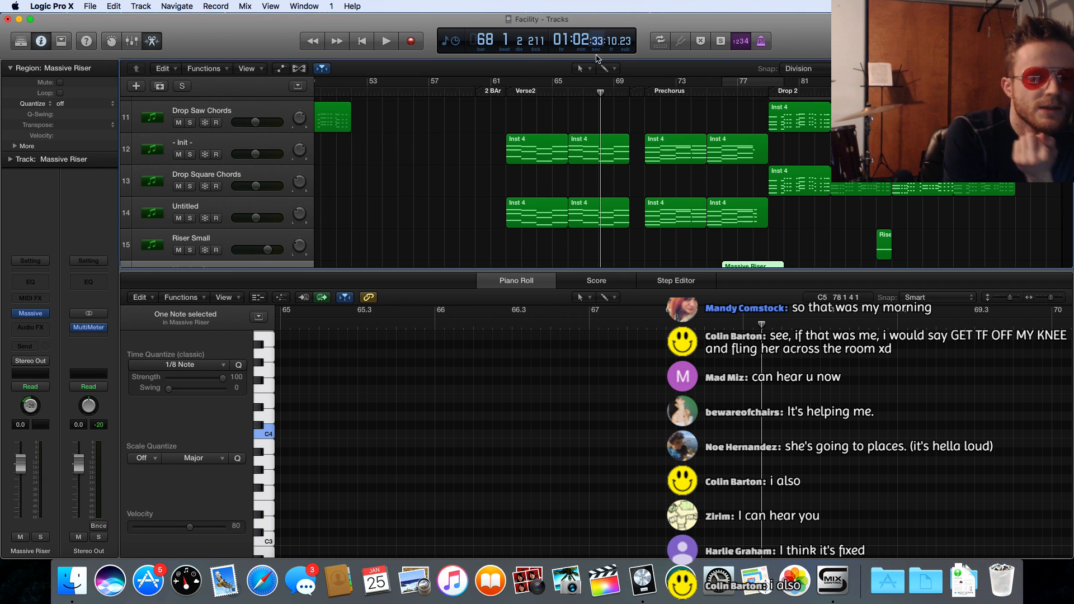
# Look through all the tracks to examine which regions play across Verse2, the Prechorus and Drop 2
pyautogui.scroll(10, 560, 171)
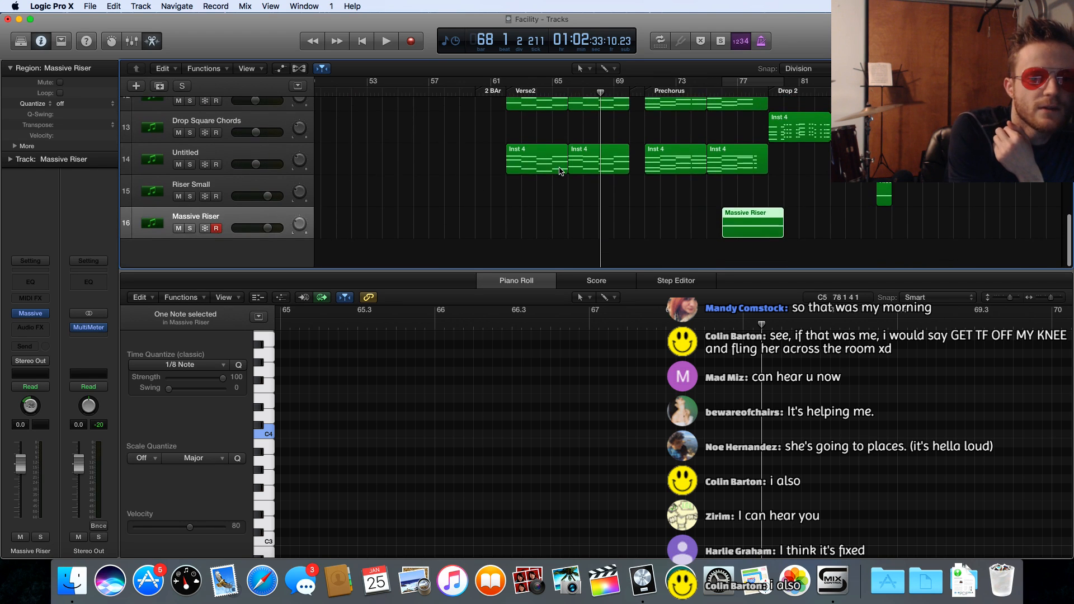
pyautogui.scroll(-10, 558, 169)
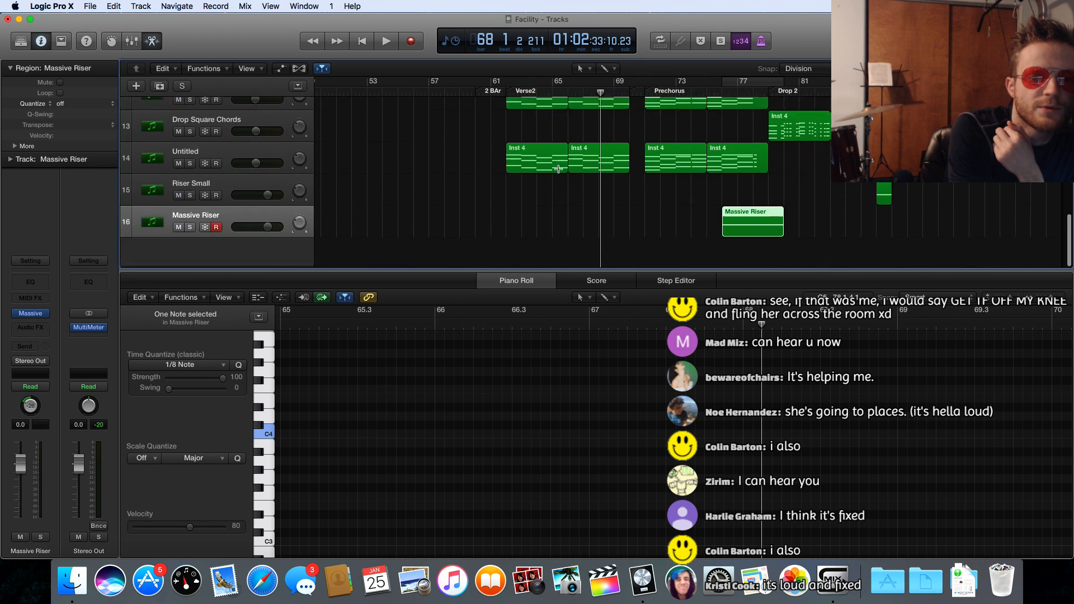
pyautogui.scroll(6, 560, 172)
pyautogui.scroll(-8, 560, 172)
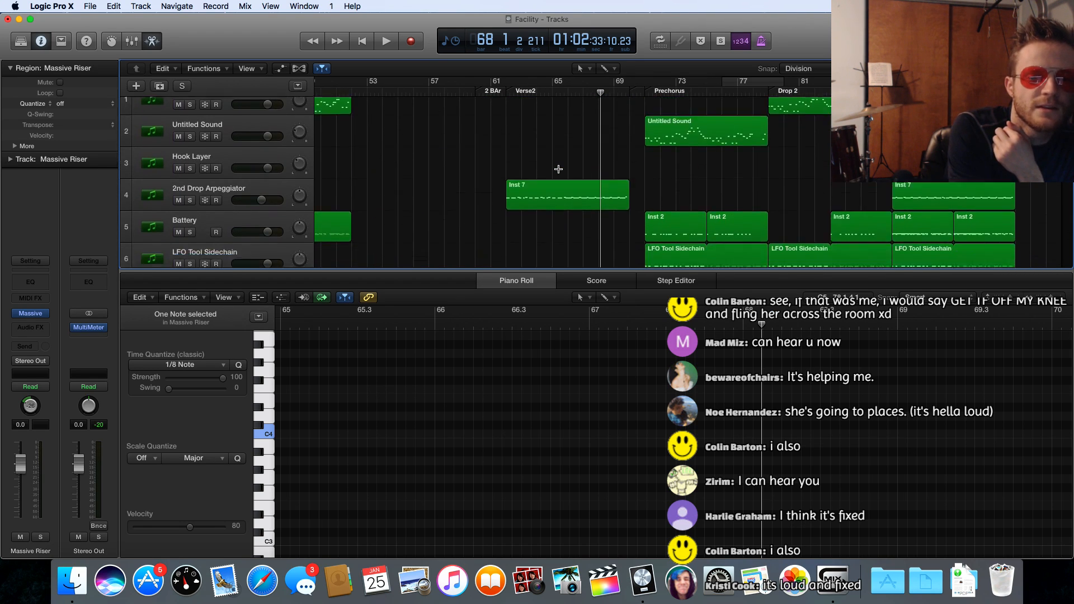
pyautogui.scroll(7, 560, 171)
pyautogui.scroll(-8, 559, 168)
pyautogui.scroll(5, 558, 169)
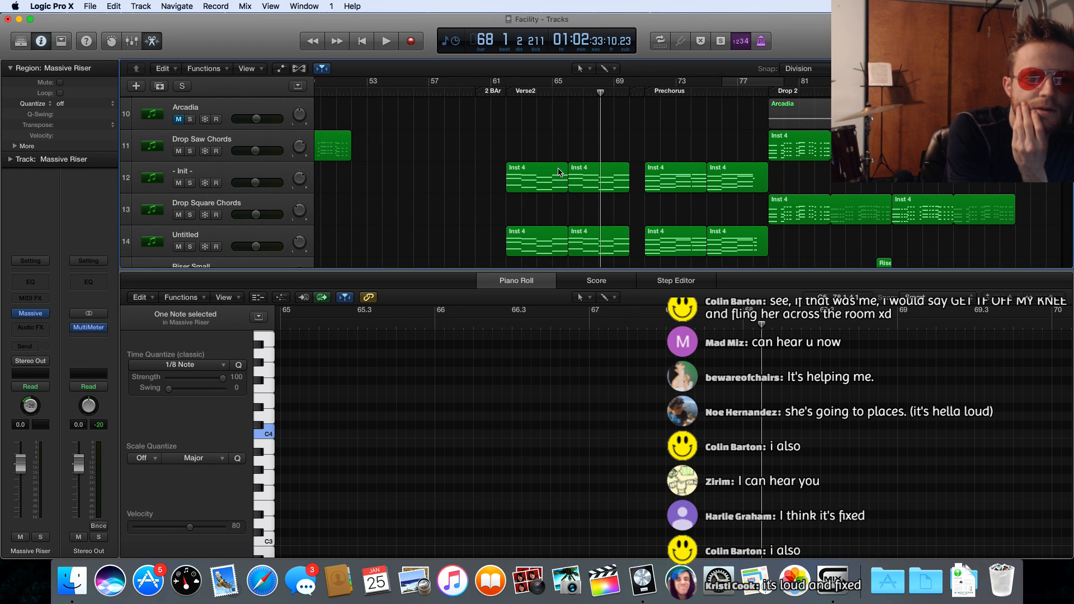
pyautogui.scroll(4, 558, 172)
pyautogui.scroll(-7, 558, 172)
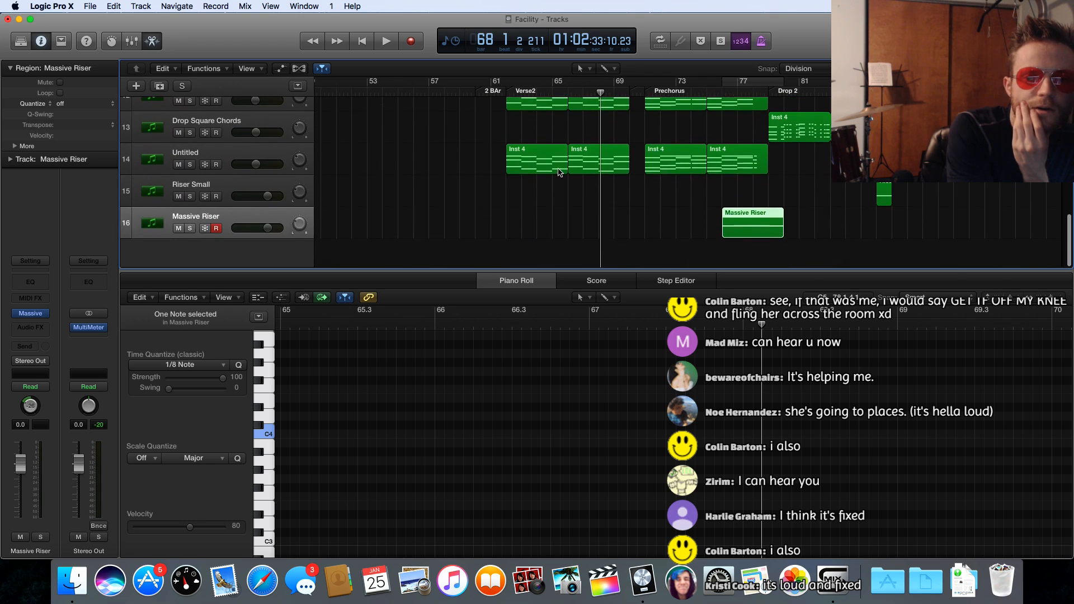
pyautogui.scroll(3, 558, 172)
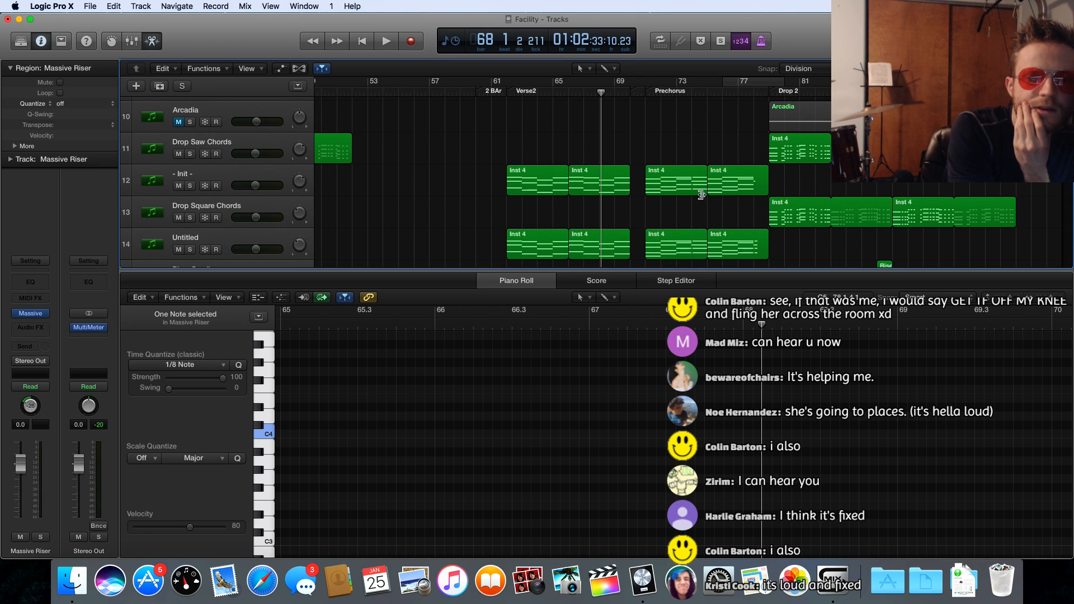
pyautogui.scroll(-3, 697, 196)
pyautogui.scroll(6, 697, 196)
pyautogui.scroll(-3, 697, 196)
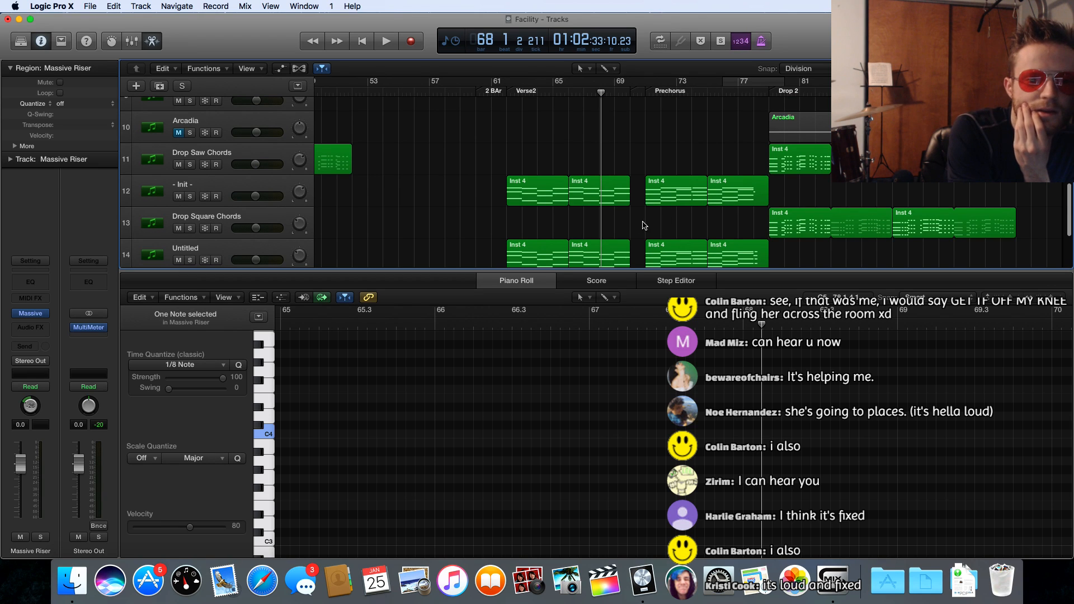
pyautogui.scroll(5, 638, 200)
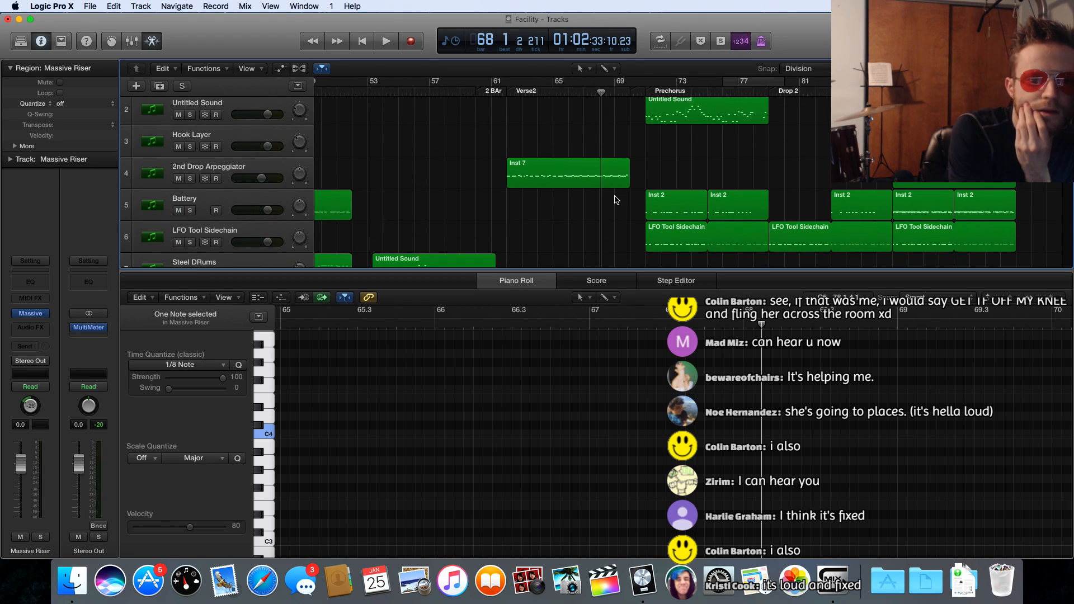
# Look through the tracks from the Chorus to Drop 2 to examine which regions fill each section
pyautogui.scroll(-5, 616, 200)
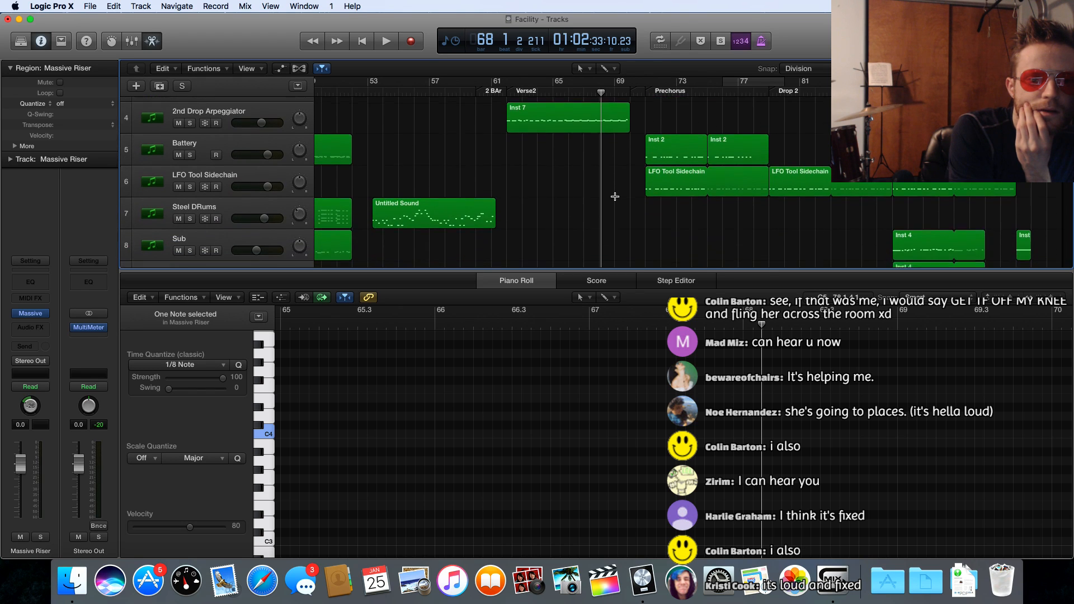
pyautogui.scroll(-1, 615, 198)
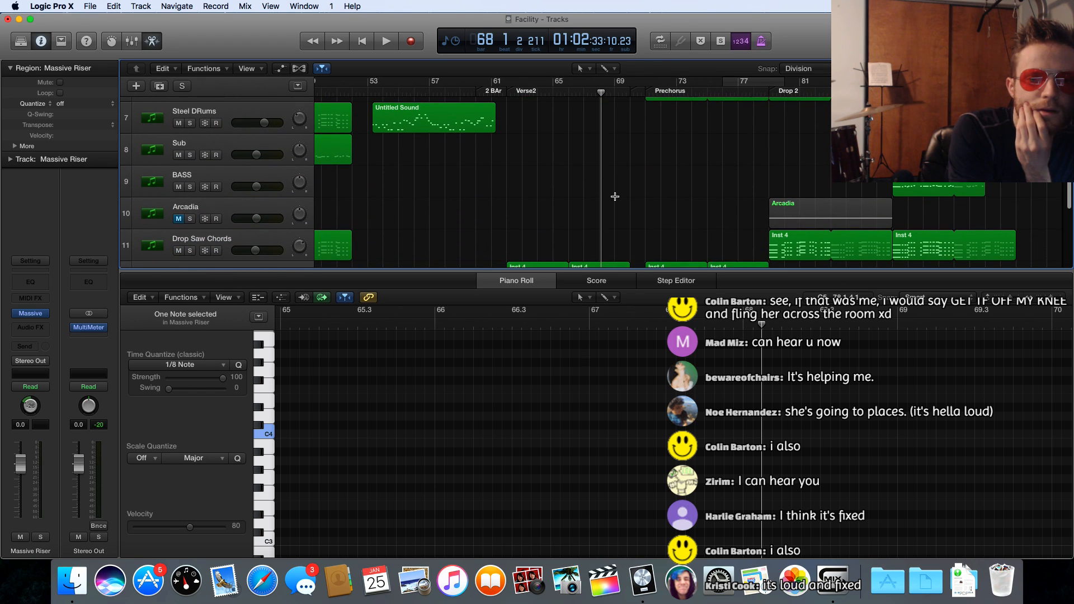
pyautogui.hscroll(-1, 755, 182)
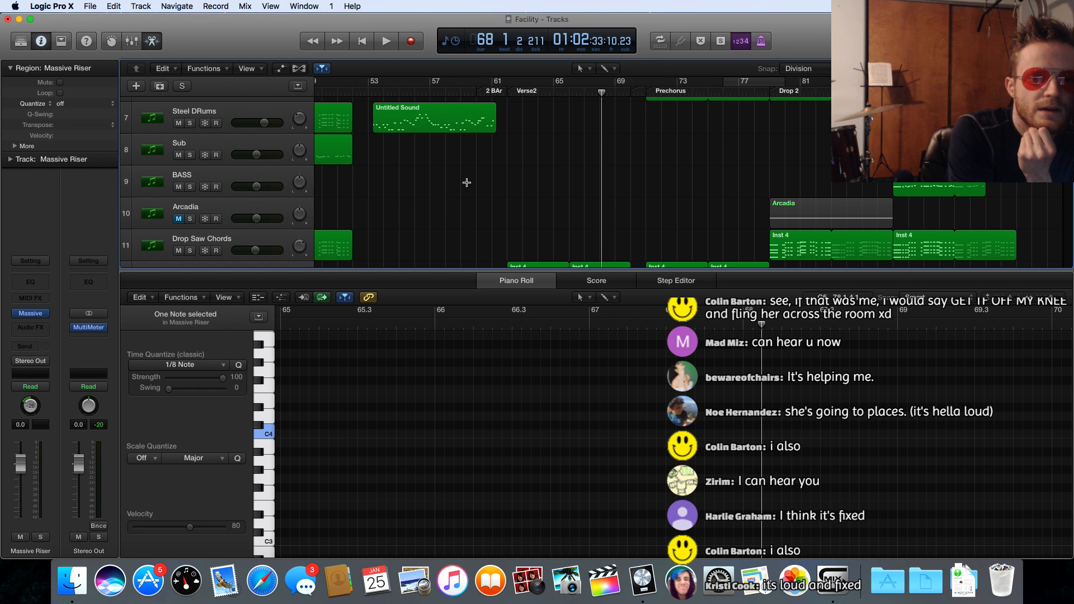
pyautogui.scroll(-5, 466, 182)
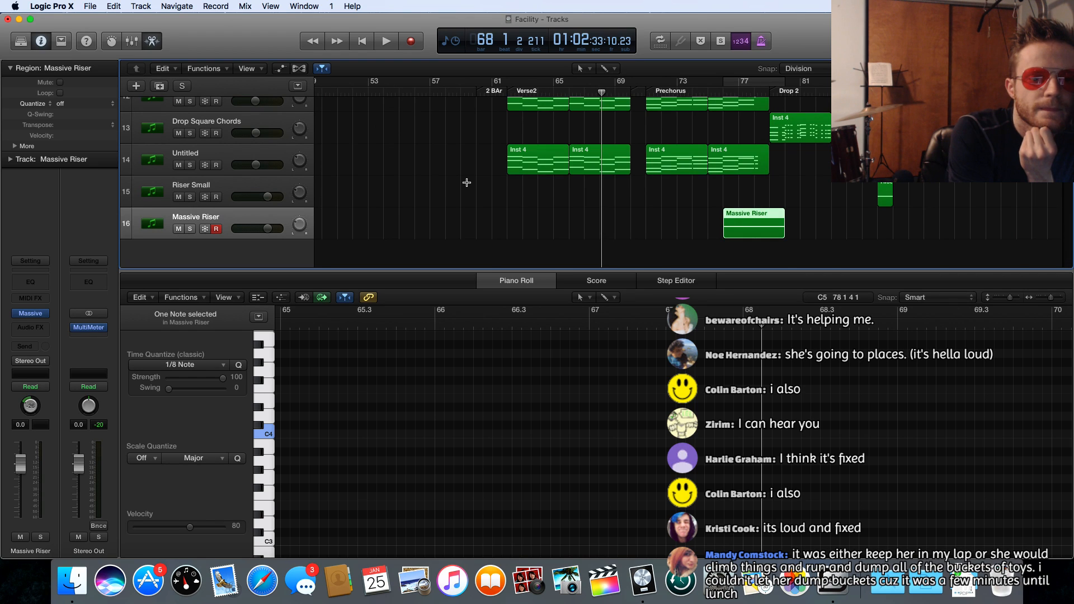
pyautogui.scroll(4, 467, 182)
pyautogui.scroll(-1, 467, 182)
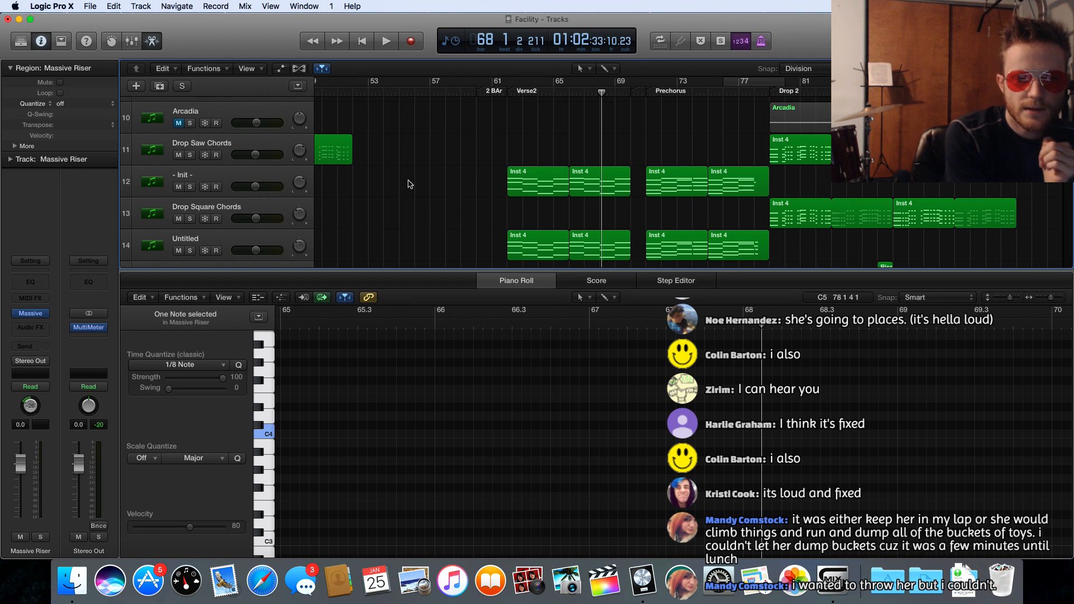
pyautogui.hscroll(-10, 407, 184)
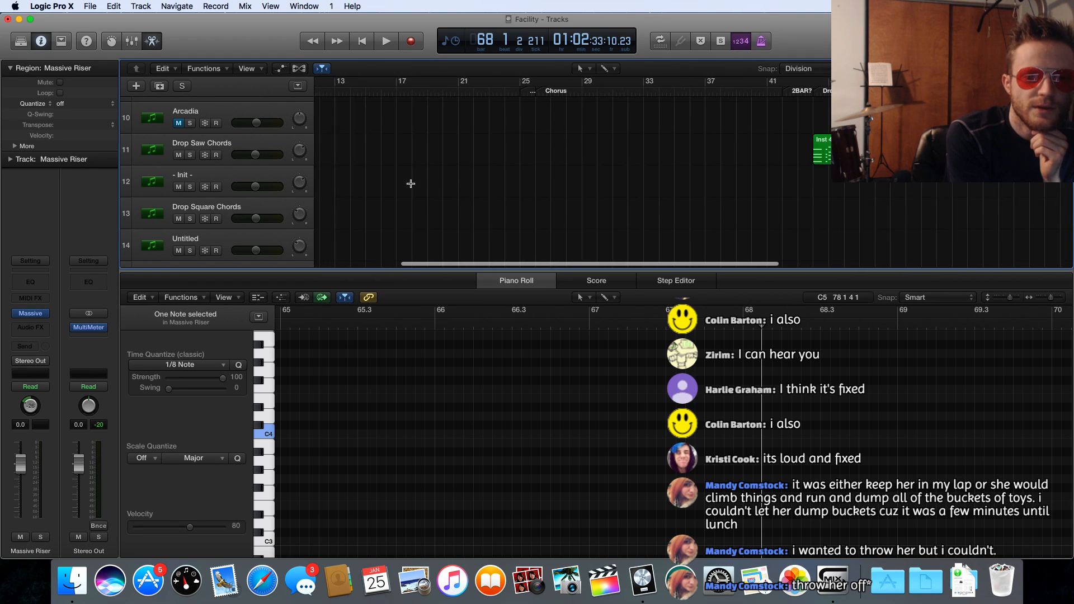
pyautogui.scroll(-3, 411, 184)
pyautogui.scroll(10, 410, 184)
pyautogui.hscroll(2, 413, 183)
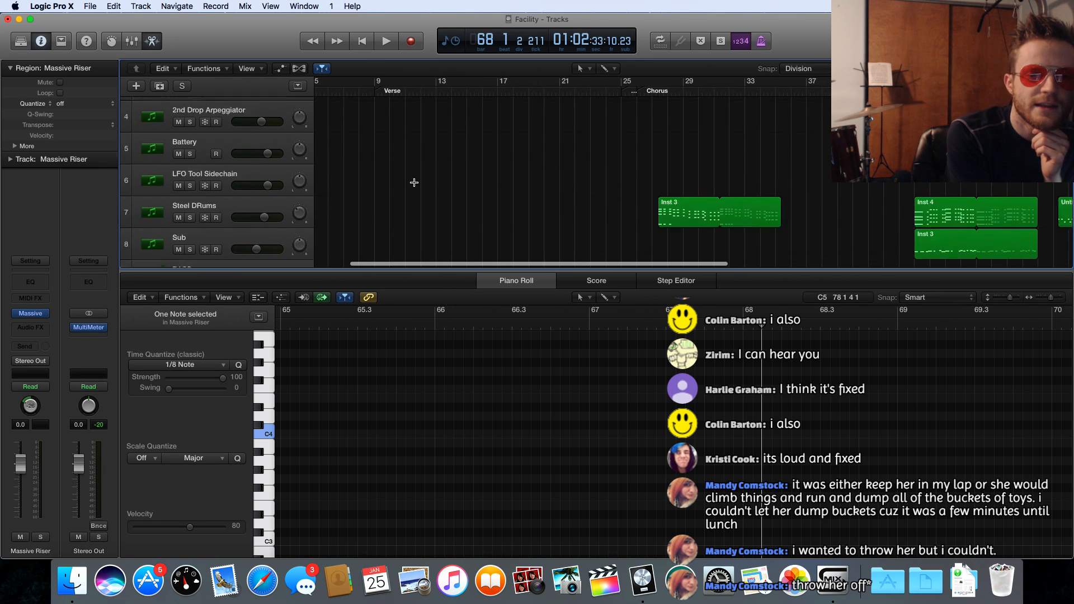
pyautogui.hscroll(9, 414, 183)
pyautogui.scroll(-10, 411, 185)
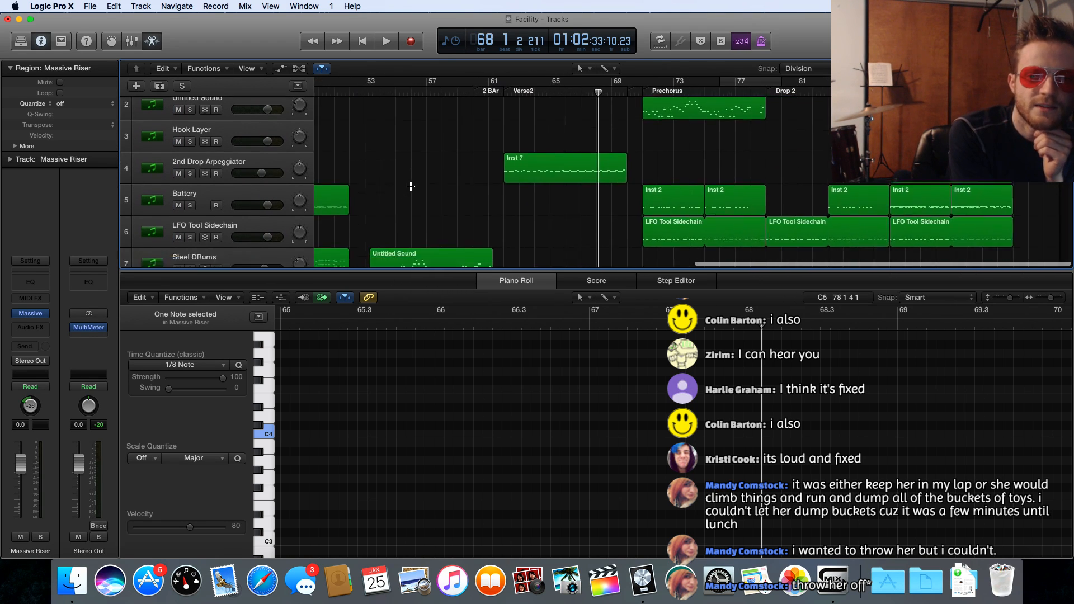
pyautogui.scroll(7, 410, 185)
pyautogui.hscroll(-4, 410, 188)
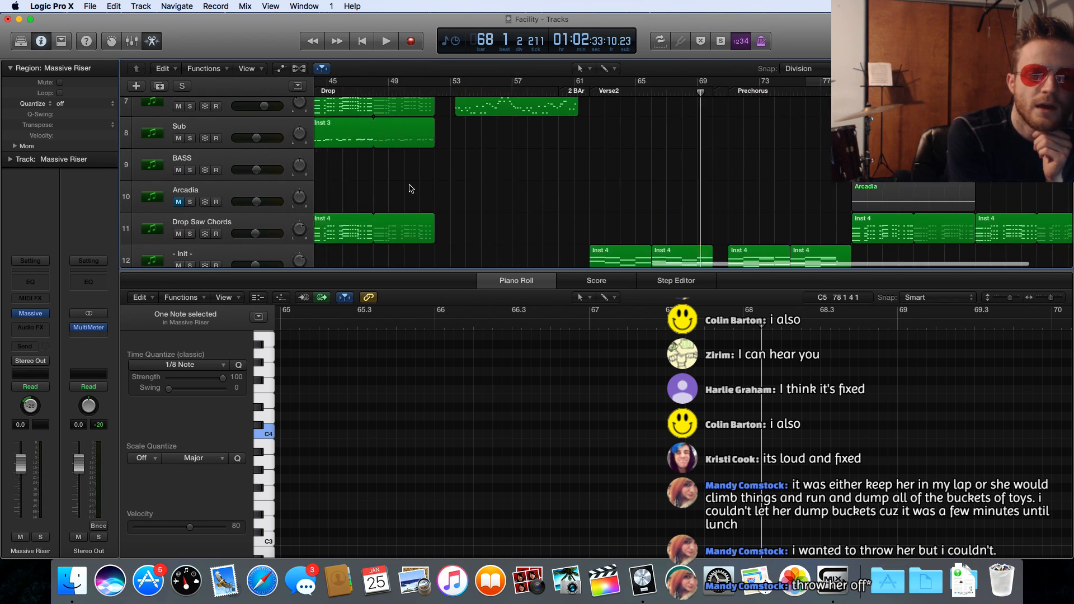
pyautogui.scroll(-2, 409, 188)
pyautogui.hscroll(4, 407, 186)
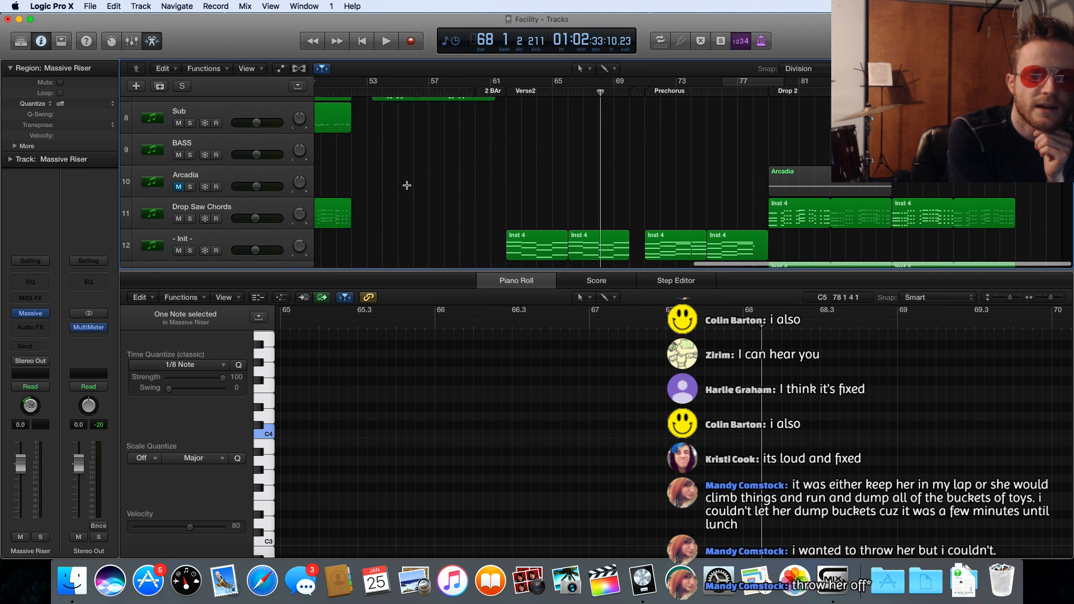
pyautogui.scroll(-2, 534, 207)
# Open the first Verse2 region of the - Init - track in the Piano Roll and examine its chord notes
pyautogui.click(537, 204)
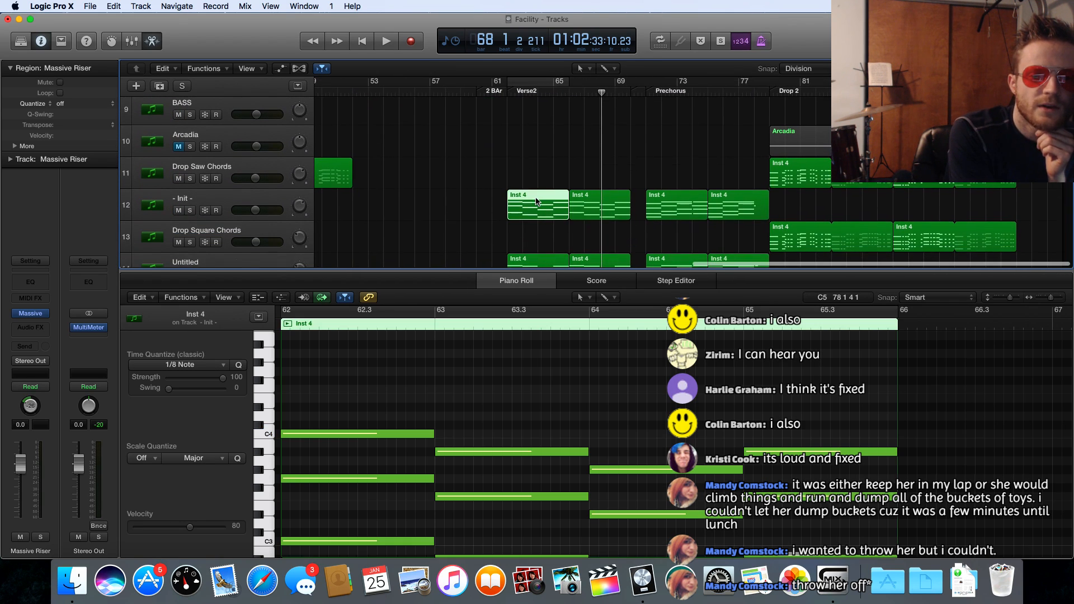
pyautogui.hscroll(-3, 470, 378)
pyautogui.scroll(-2, 470, 377)
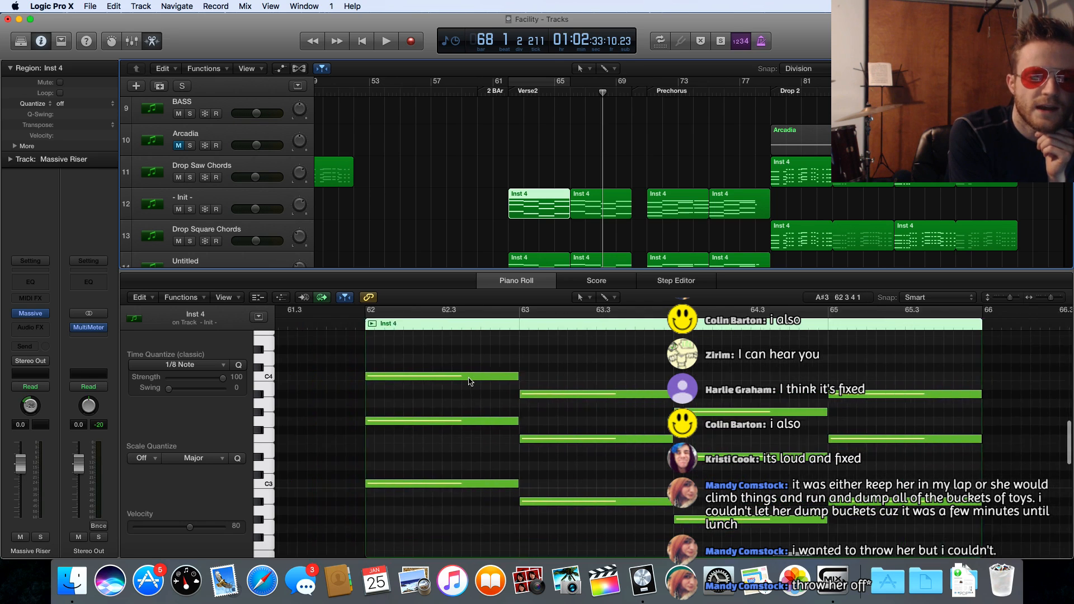
pyautogui.scroll(-1, 469, 381)
pyautogui.hscroll(3, 468, 381)
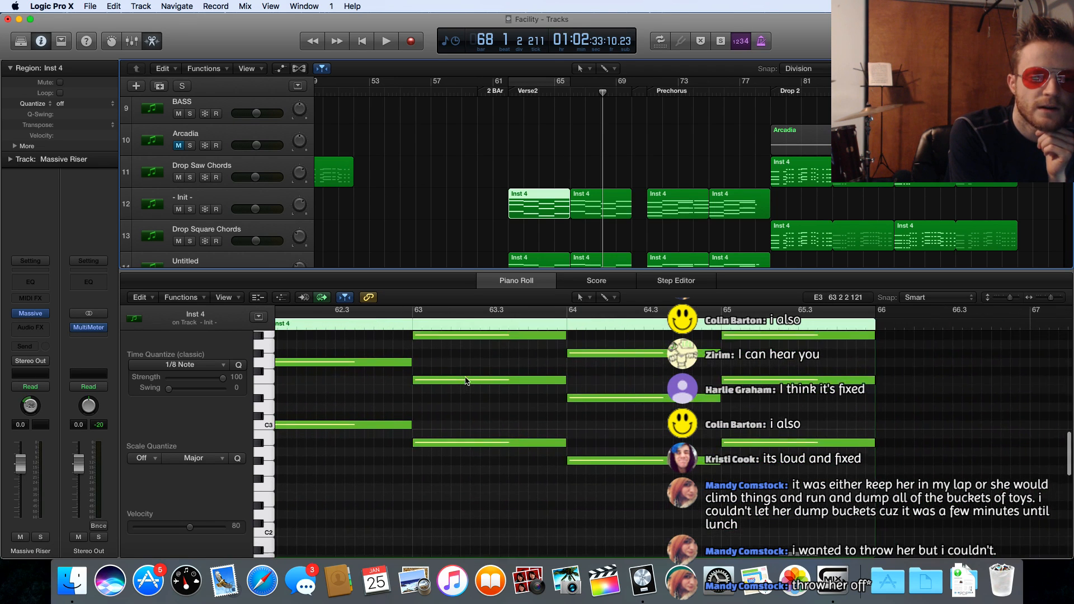
pyautogui.hscroll(-1, 468, 381)
pyautogui.scroll(1, 465, 379)
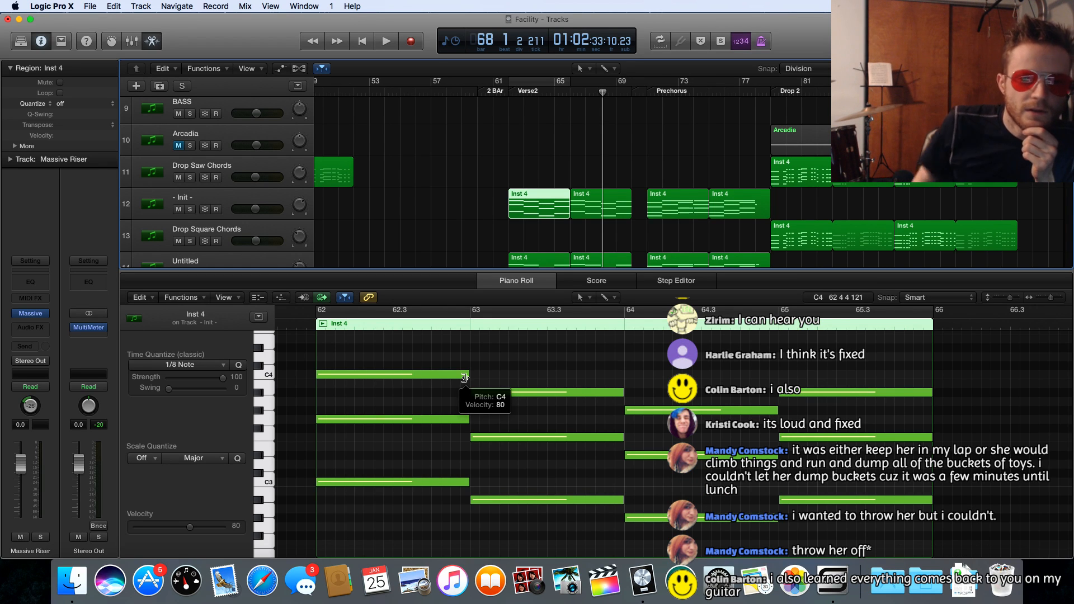
# Create one new audio track below Massive Riser with Input 3 and Output 1 + 2
pyautogui.scroll(-5, 340, 222)
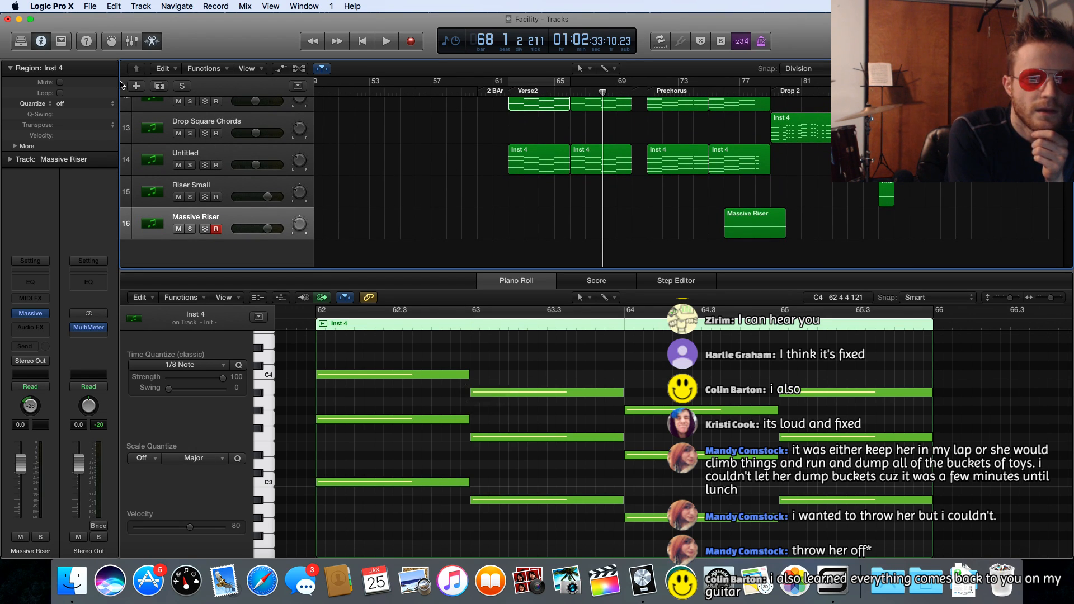
pyautogui.click(141, 7)
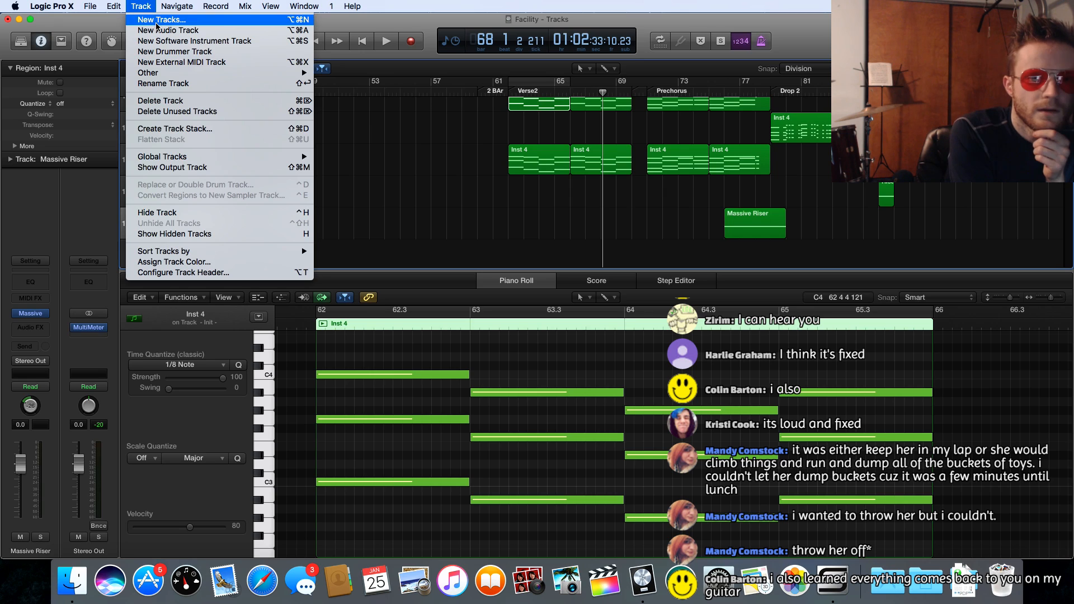
pyautogui.click(163, 16)
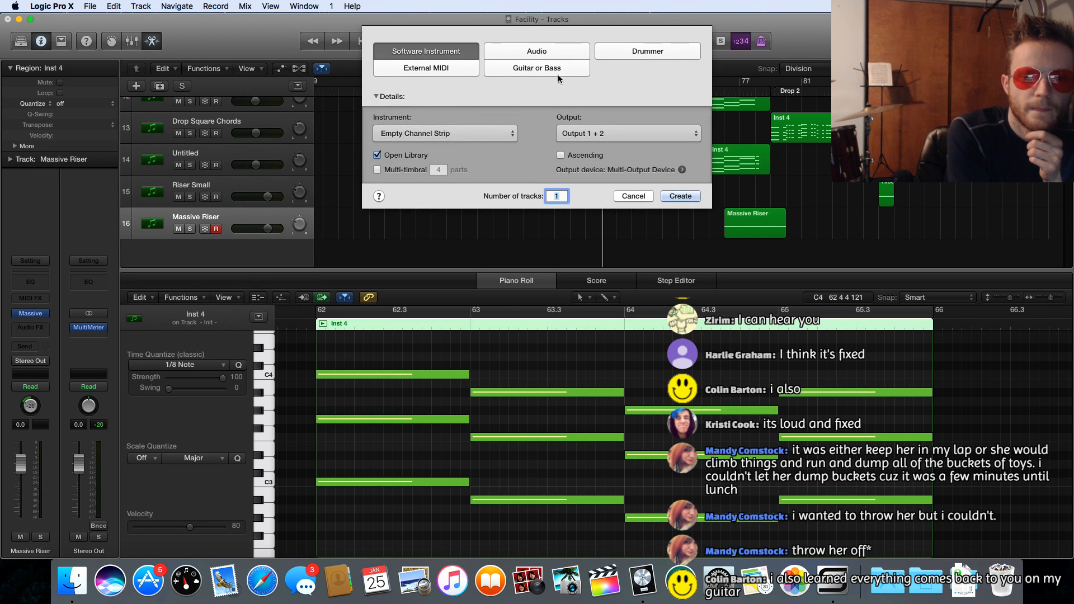
pyautogui.click(528, 54)
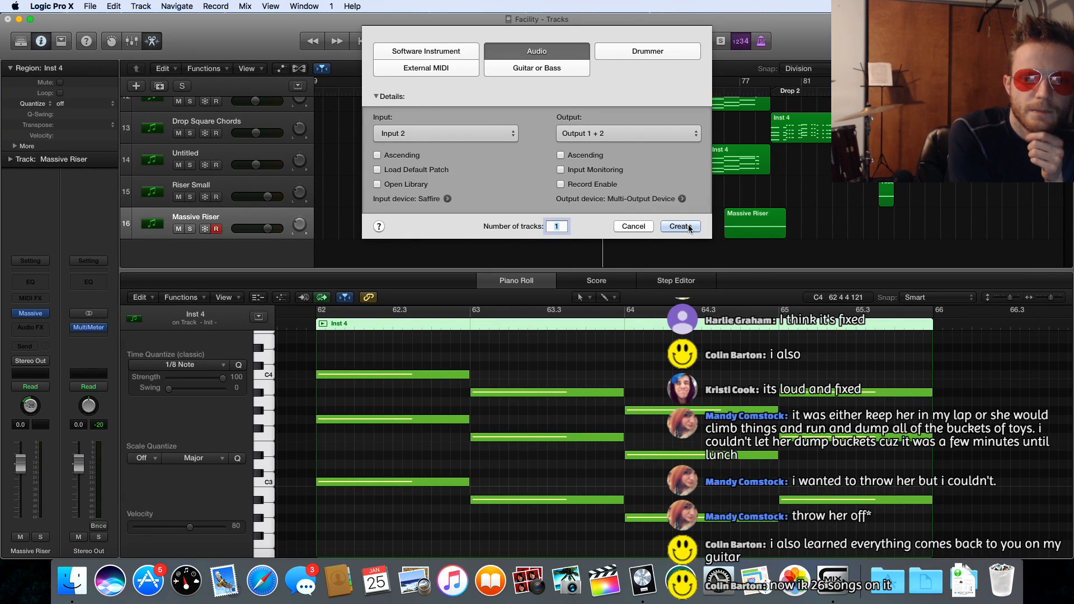
pyautogui.click(481, 133)
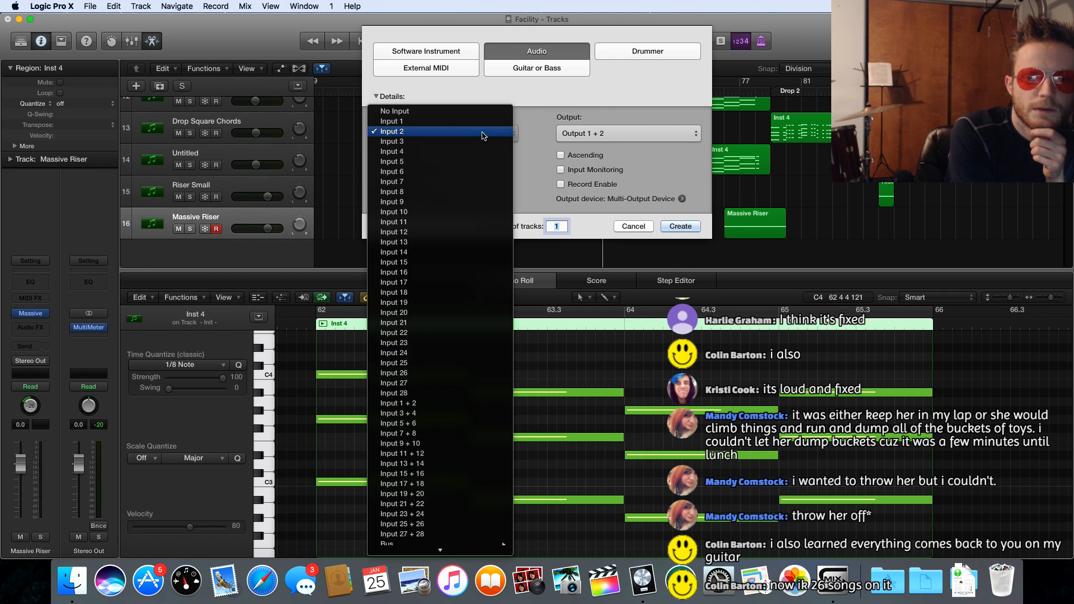
pyautogui.click(443, 144)
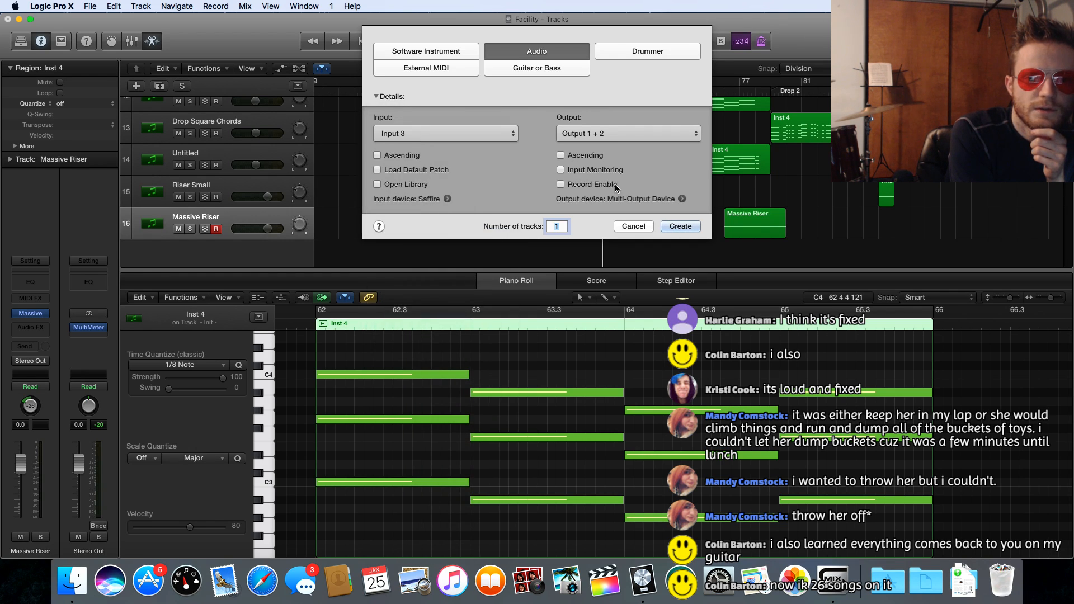
pyautogui.click(682, 227)
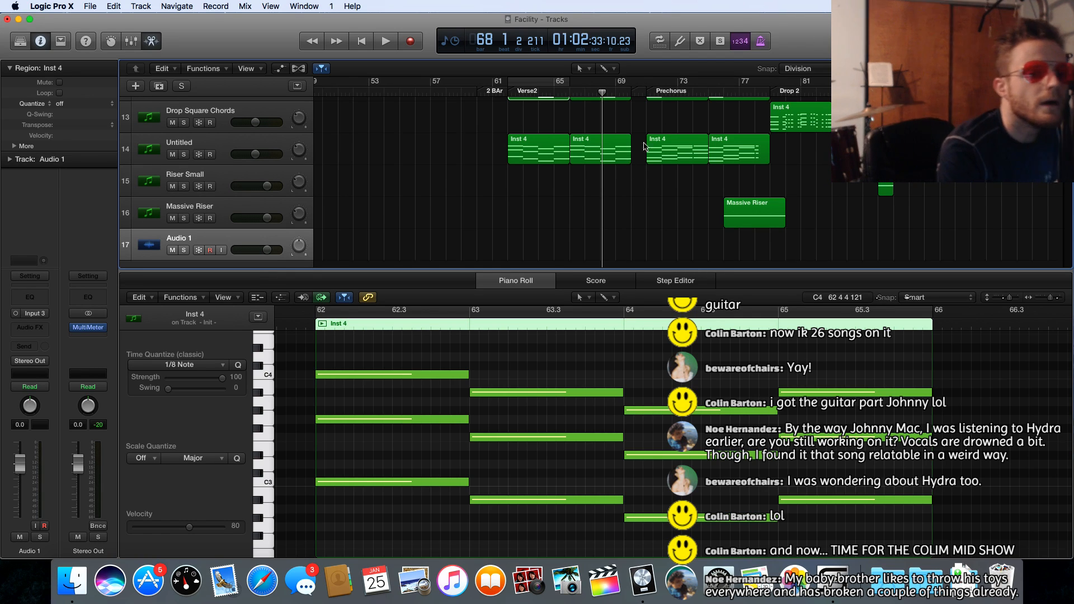
# Set the new audio track's input to Input 2
pyautogui.click(46, 316)
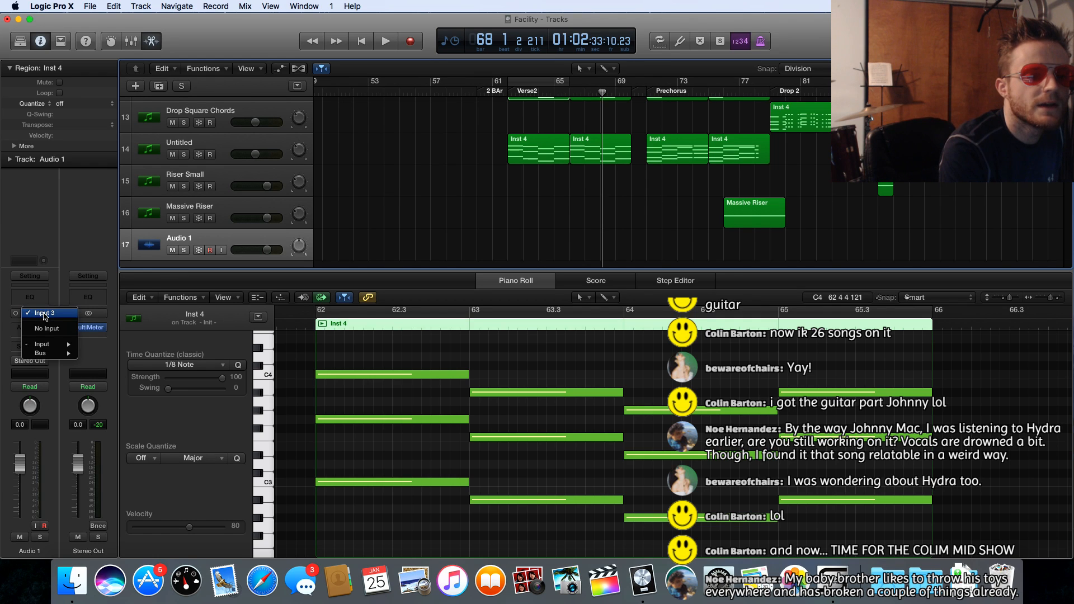
pyautogui.moveTo(54, 344)
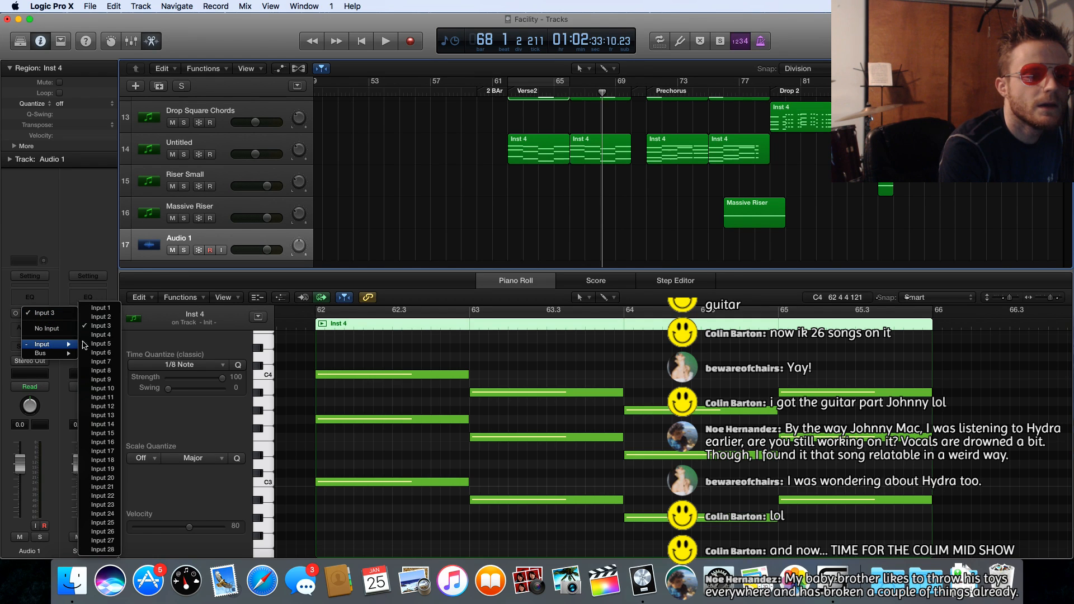
pyautogui.click(112, 316)
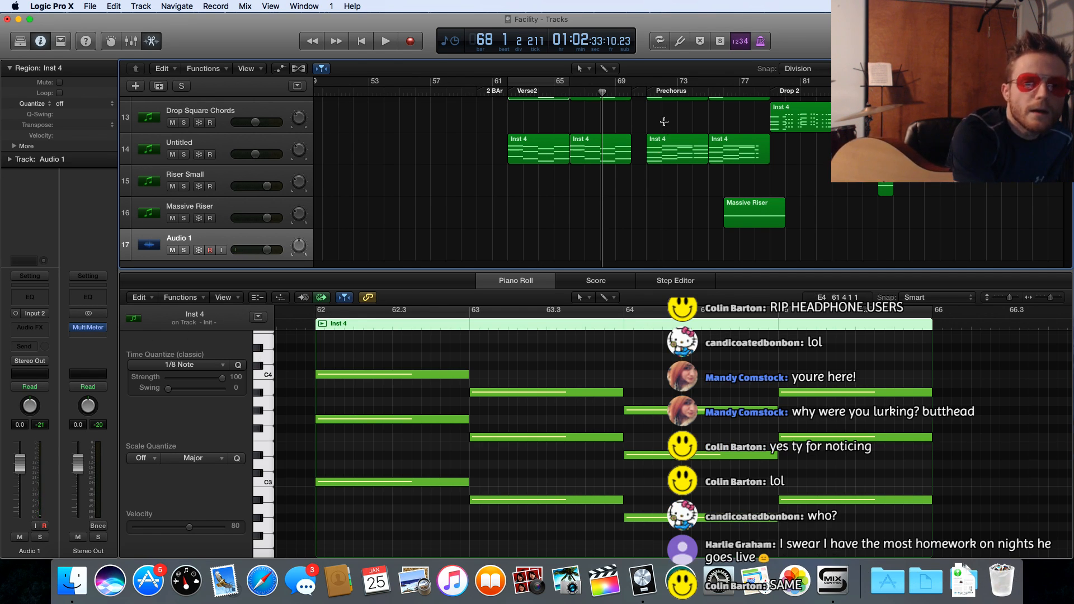
# Cycle bars 62 to 66 over the first - Init - region in Verse2 and listen to its chords
pyautogui.scroll(-1, 562, 129)
pyautogui.scroll(3, 562, 129)
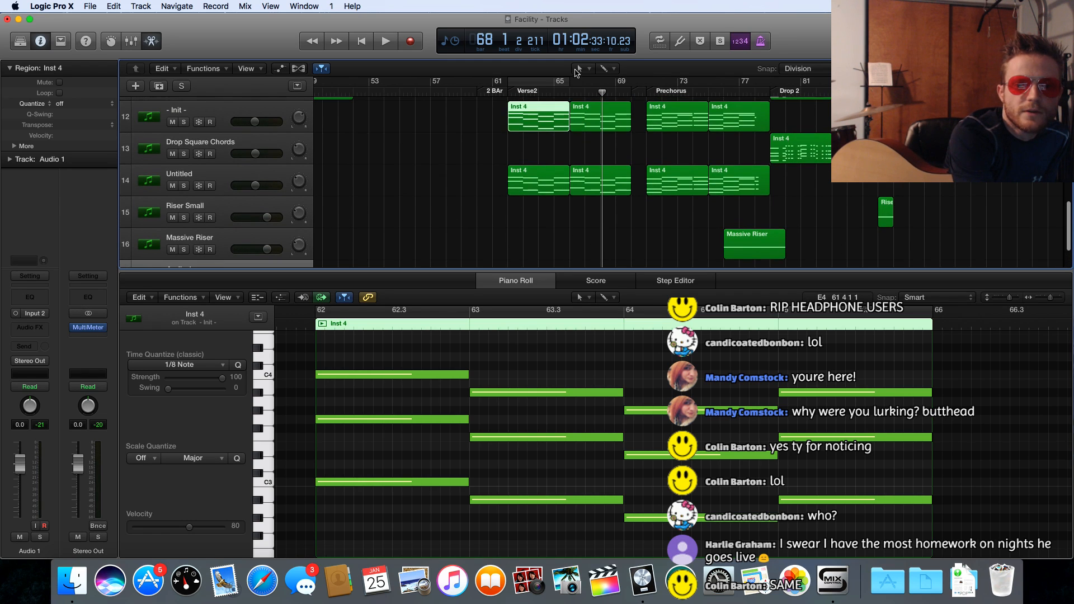
pyautogui.click(553, 81)
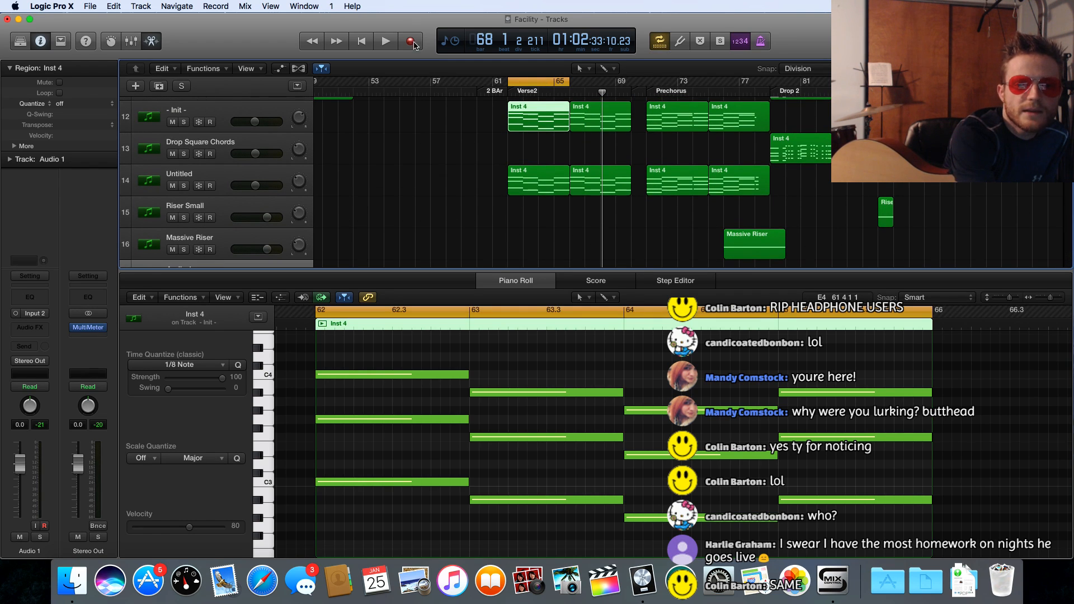
pyautogui.click(386, 42)
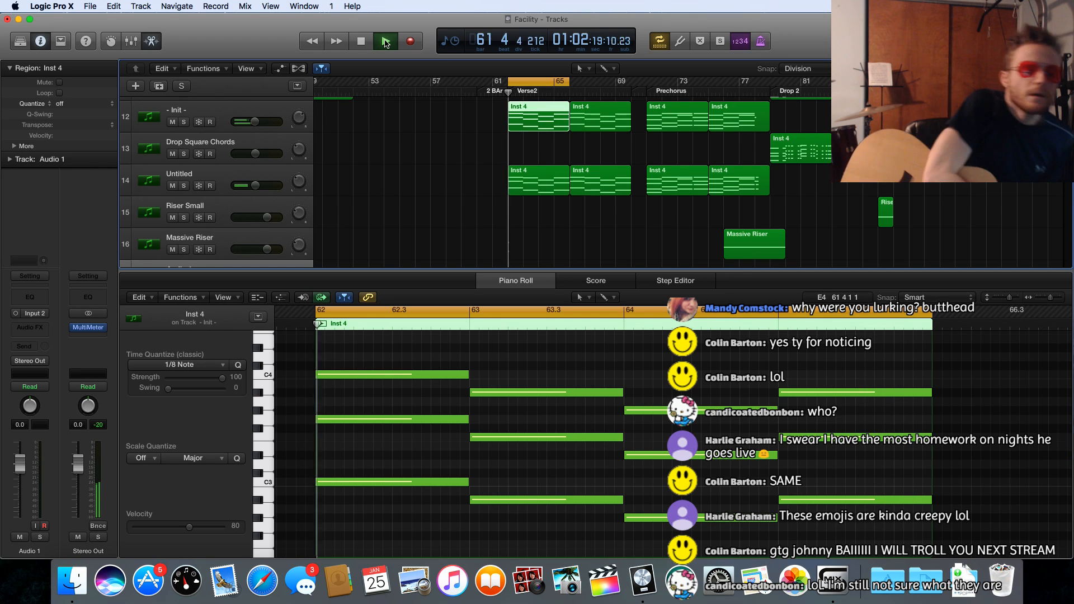
pyautogui.click(385, 42)
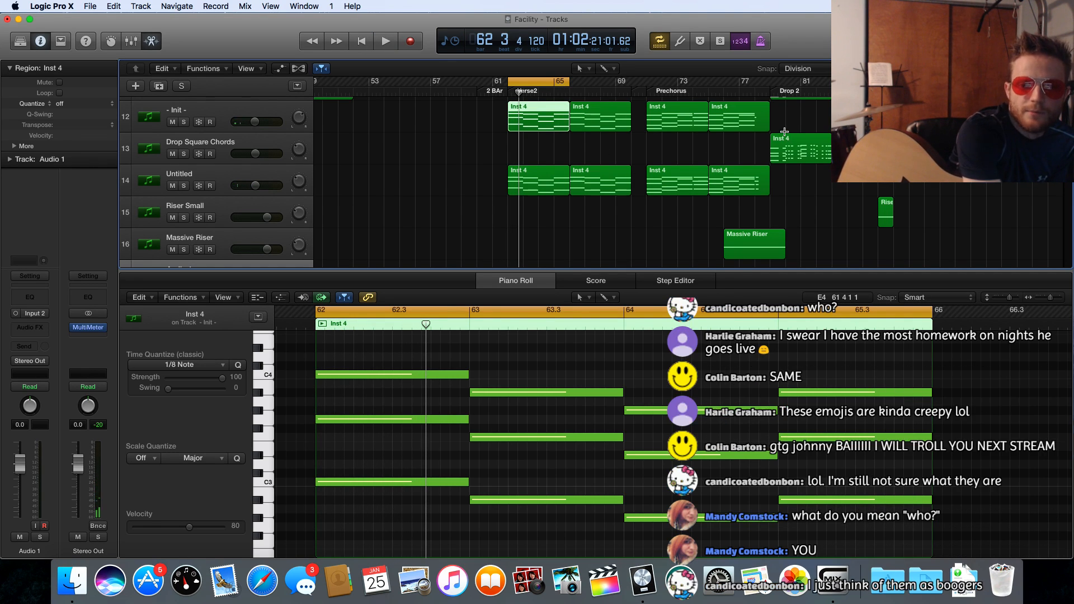
# Solo the Drop Saw Chords track and set the cycle range to its first Drop 2 region
pyautogui.scroll(3, 779, 139)
pyautogui.scroll(-3, 779, 138)
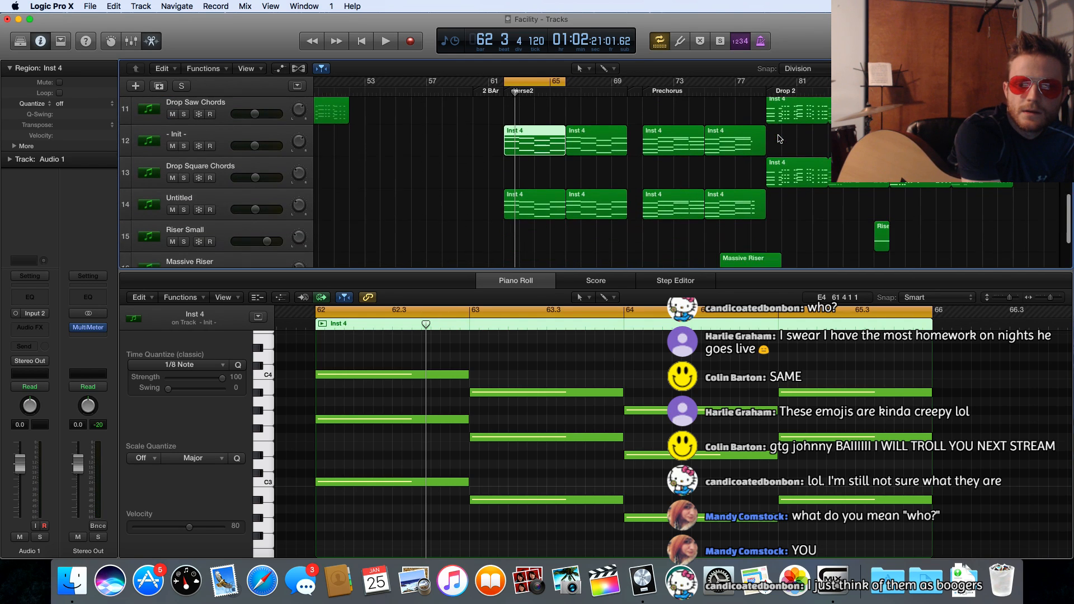
pyautogui.scroll(2, 750, 162)
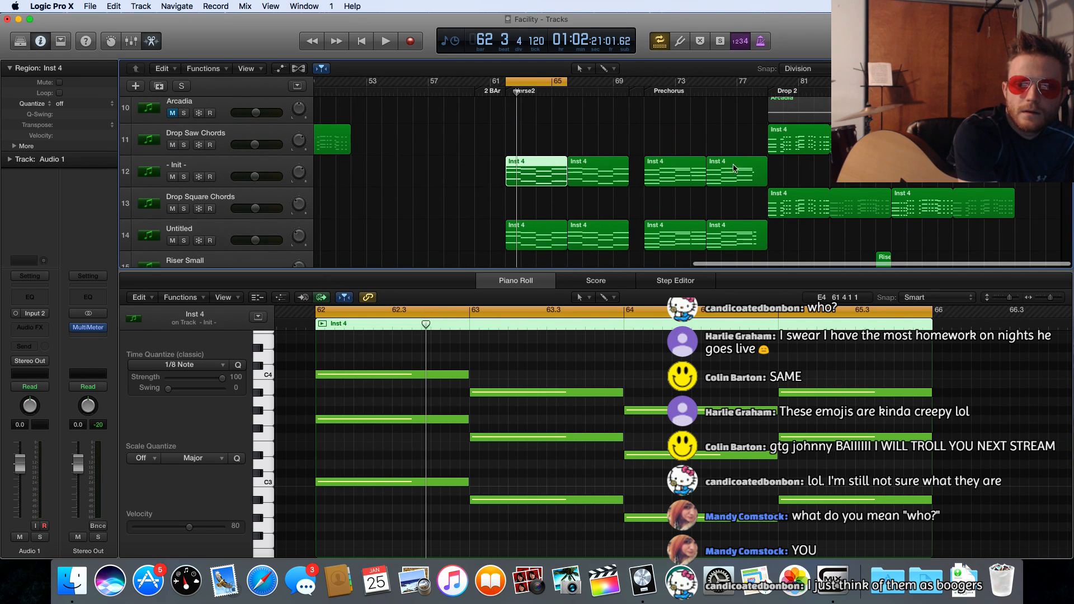
pyautogui.click(789, 139)
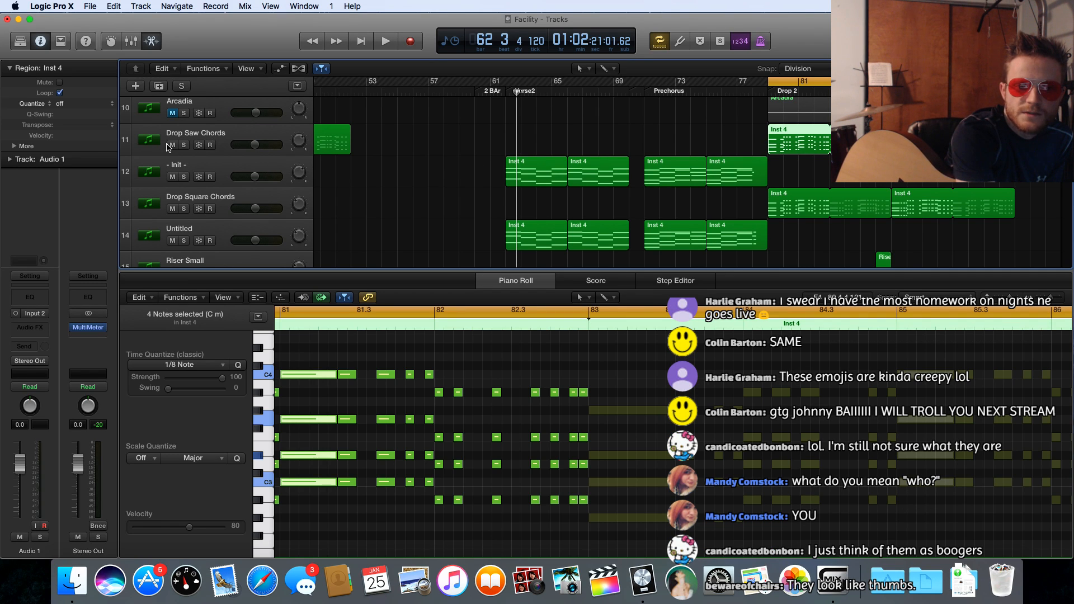
pyautogui.click(184, 145)
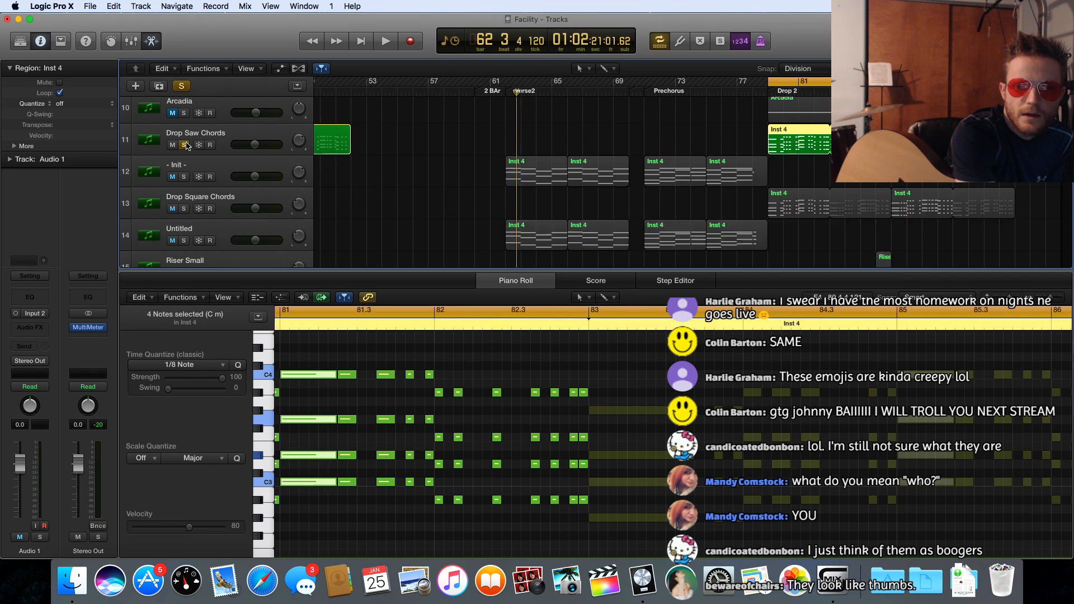
# Play the soloed Drop Saw Chords from bar 79 to bar 83 and stop playback
pyautogui.click(385, 41)
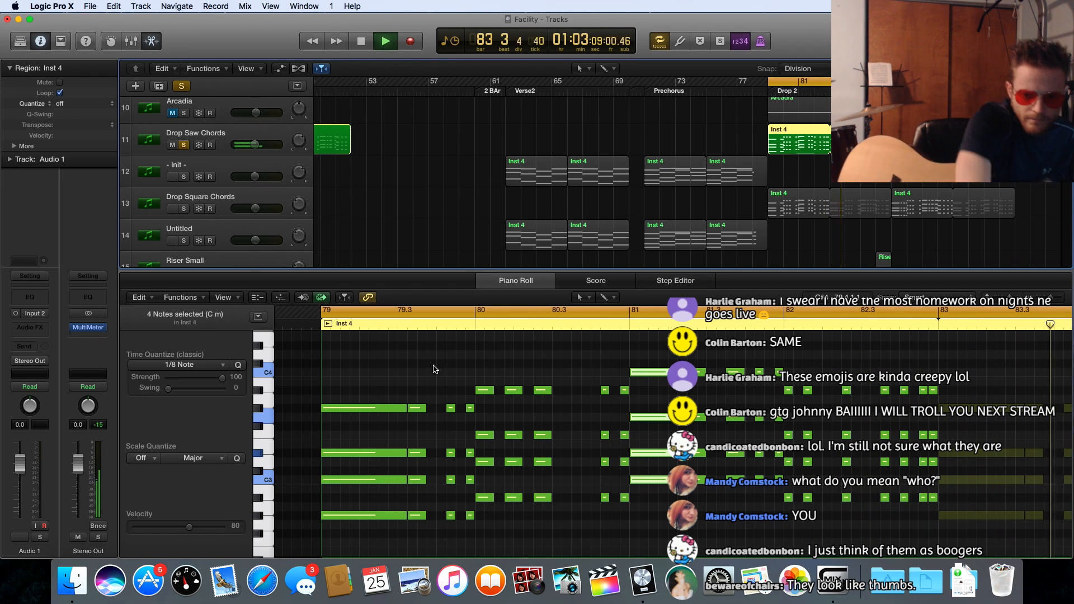
pyautogui.press('space')
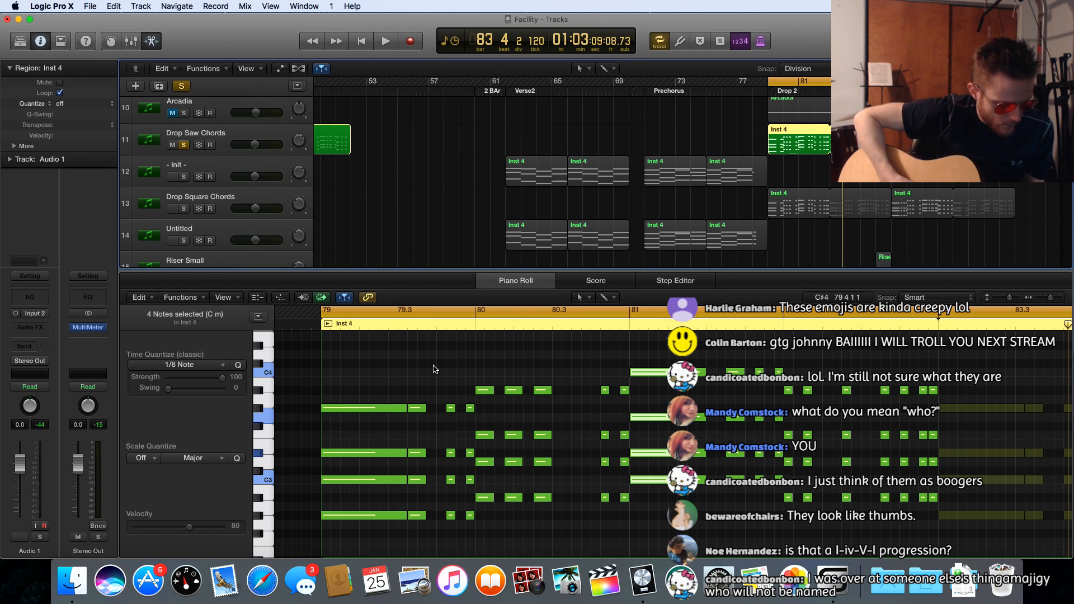
pyautogui.hotkey('ctrl', 'm')
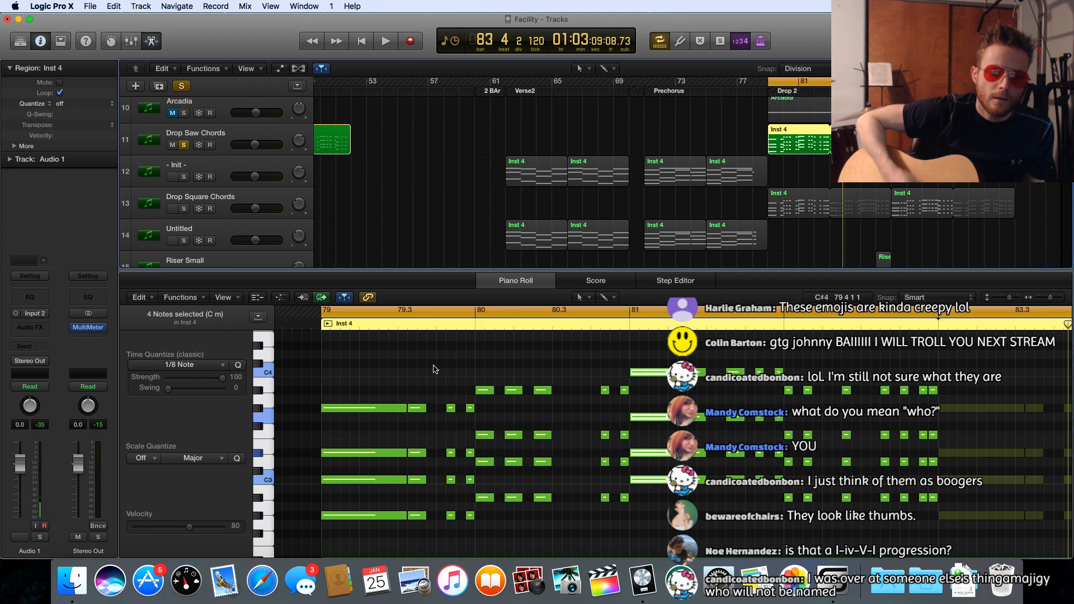
# Play the opening of the soloed Drop Saw Chords region repeatedly from bar 79, stopping around bar 80
pyautogui.hotkey('ctrl', 'm')
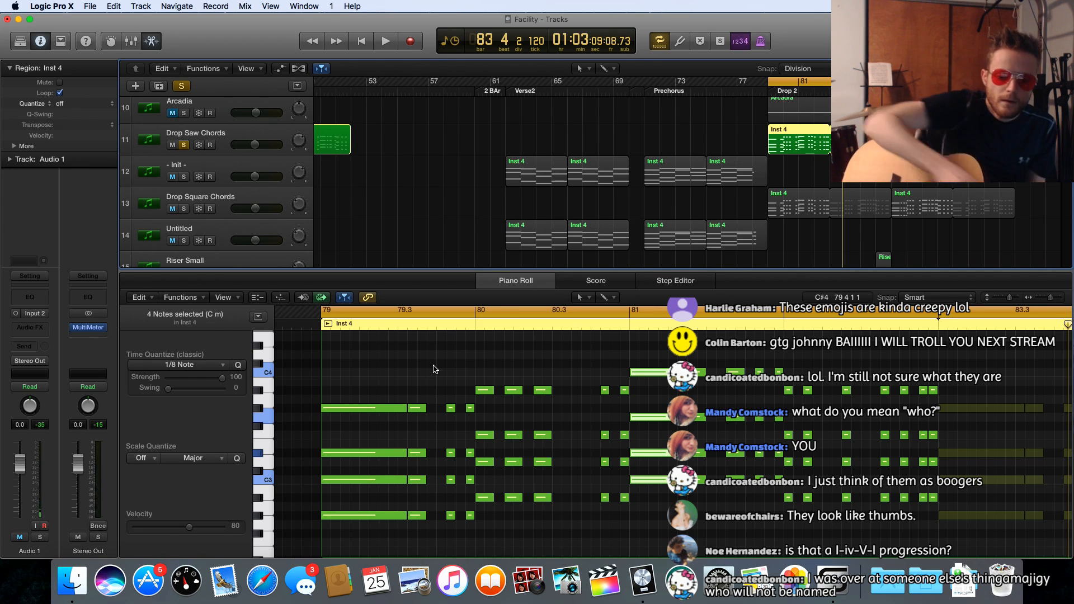
pyautogui.press('space')
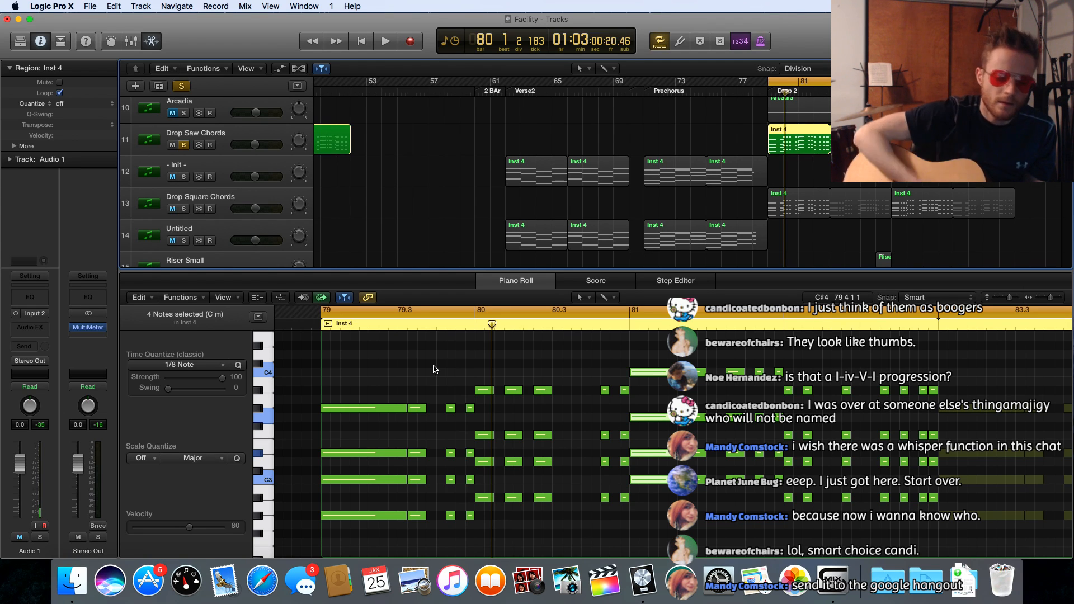
pyautogui.press('space')
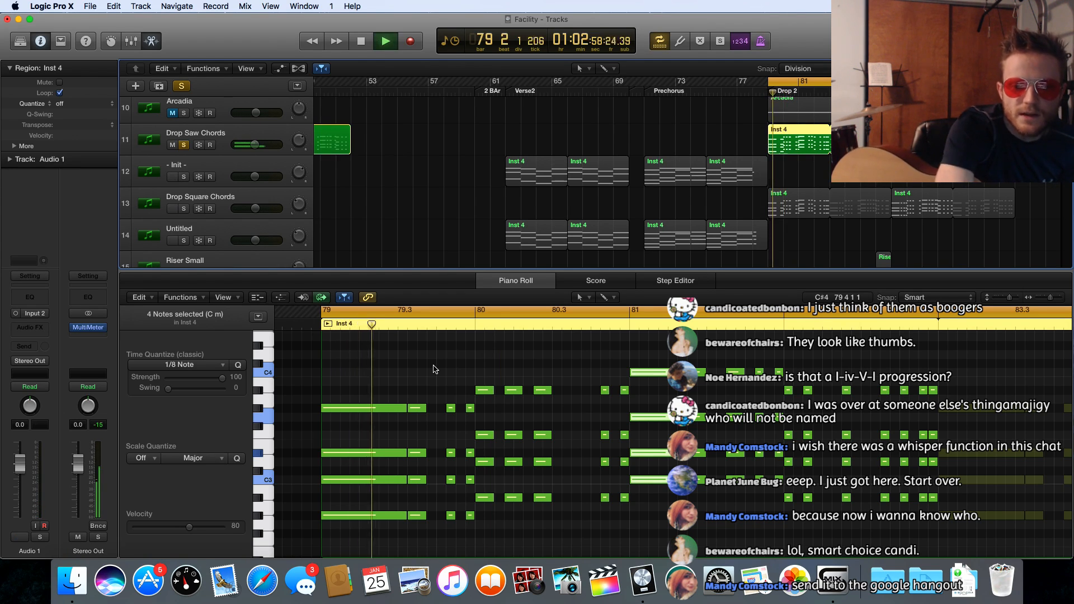
pyautogui.press('space')
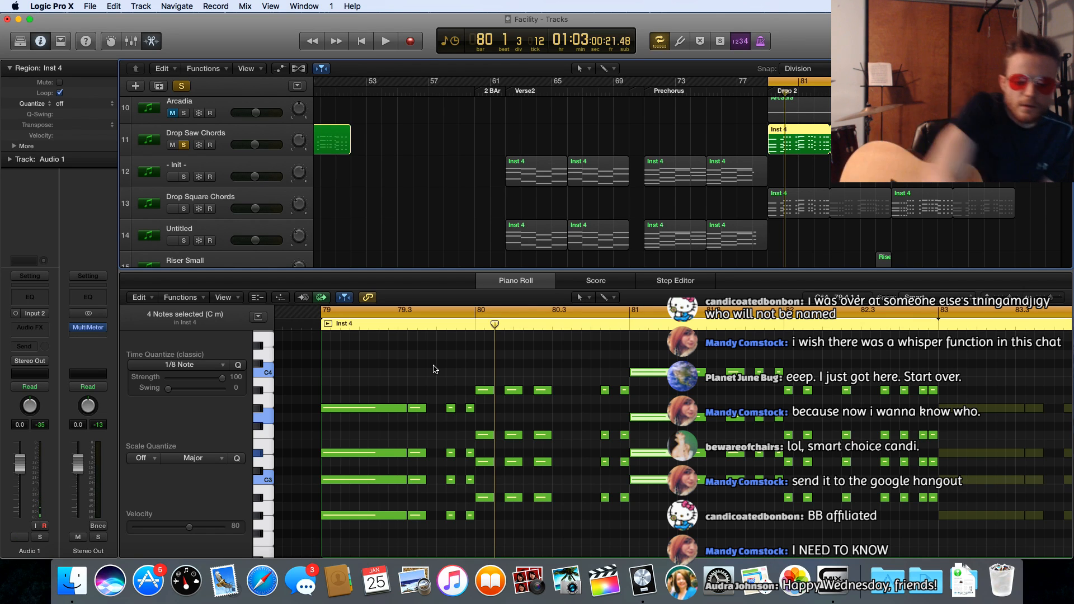
pyautogui.press('space')
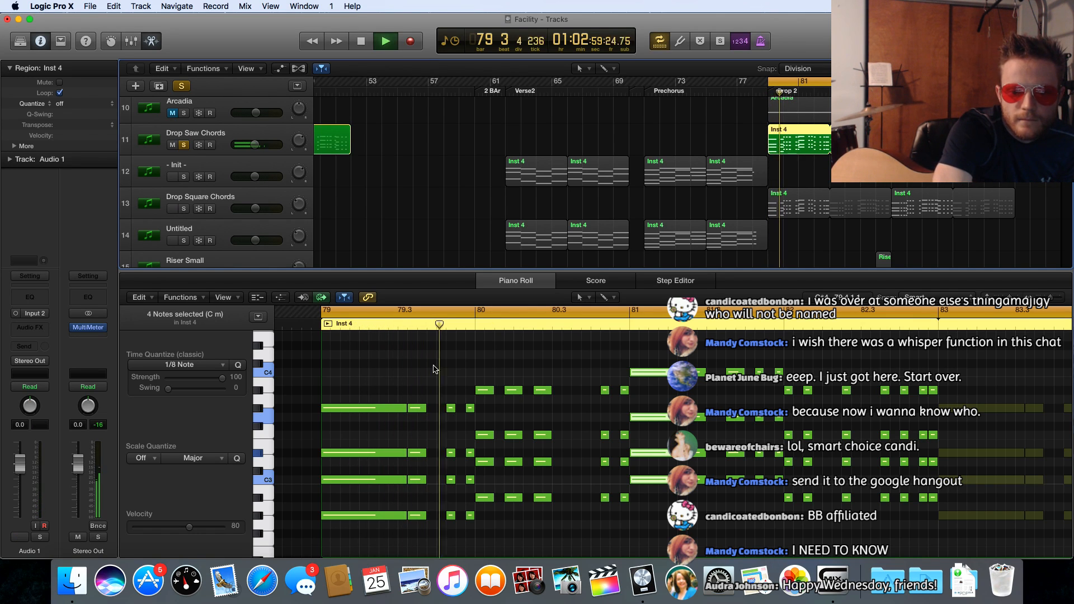
pyautogui.press('space')
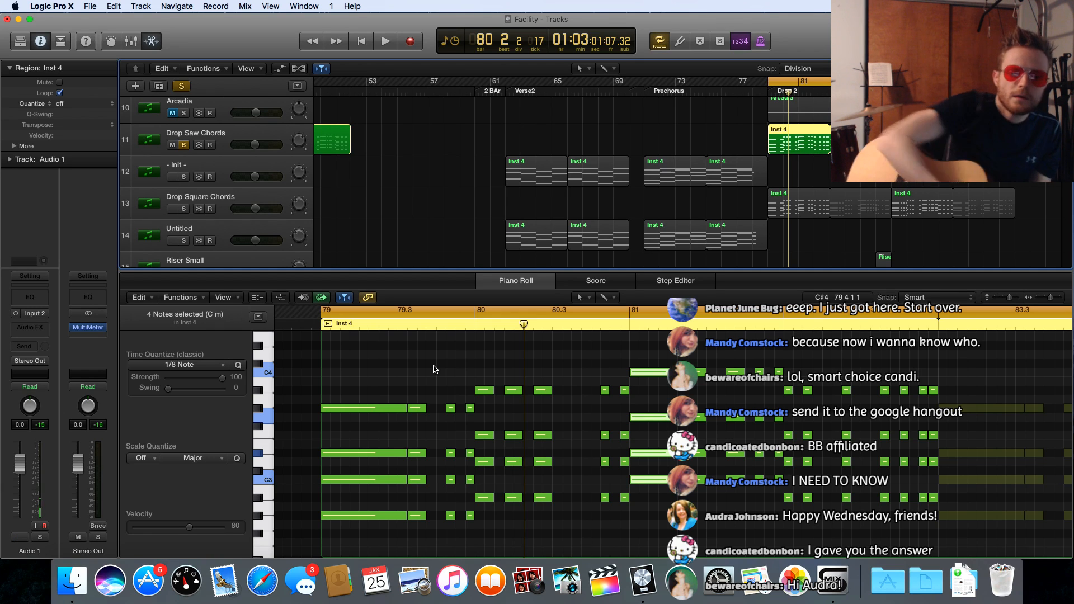
pyautogui.press('space')
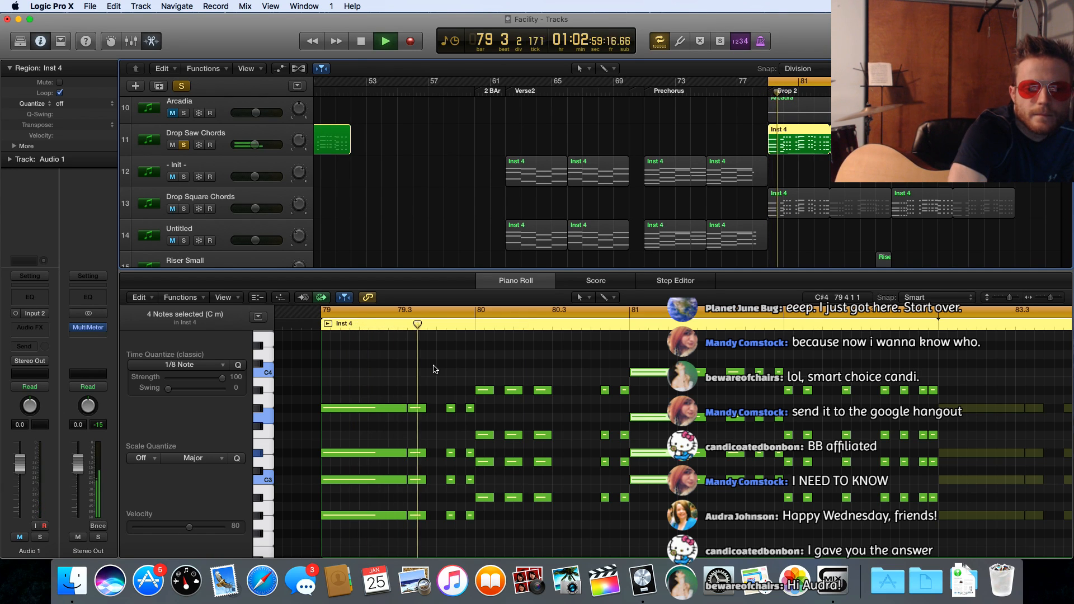
pyautogui.press('space')
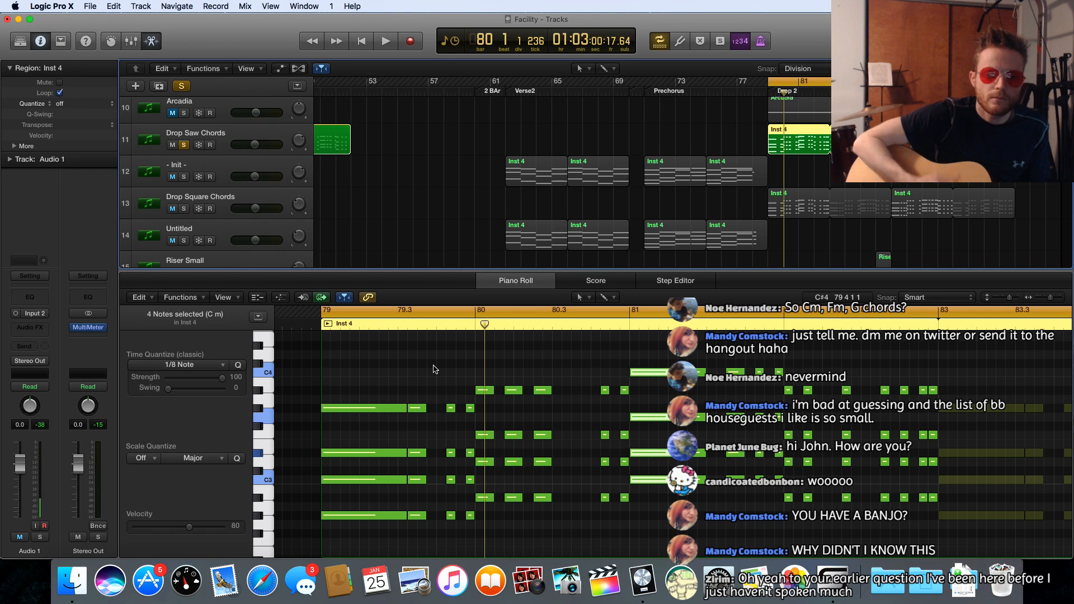
pyautogui.press('space')
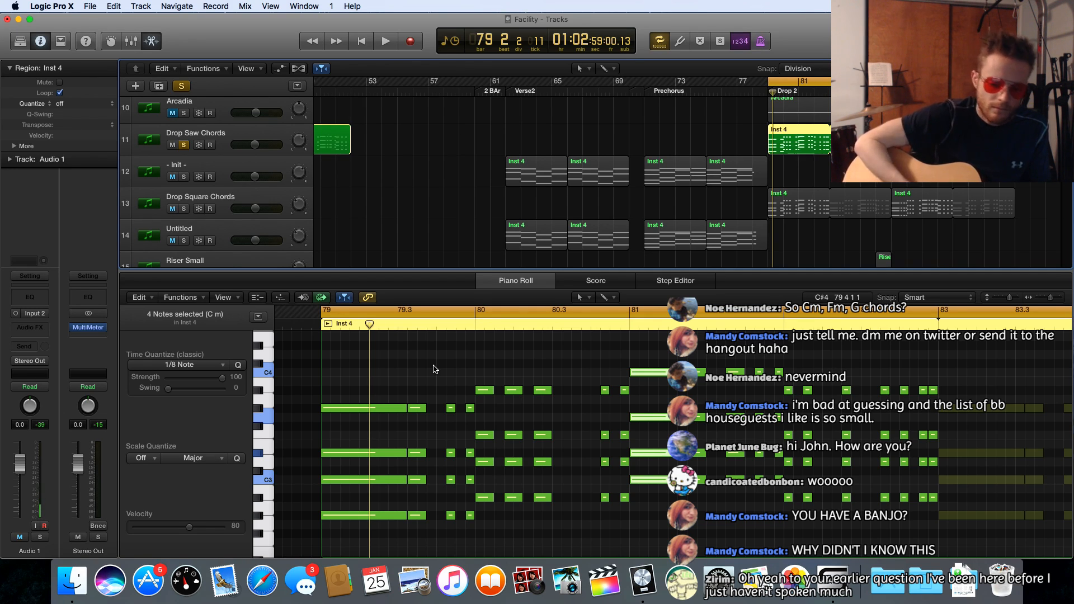
pyautogui.press('space')
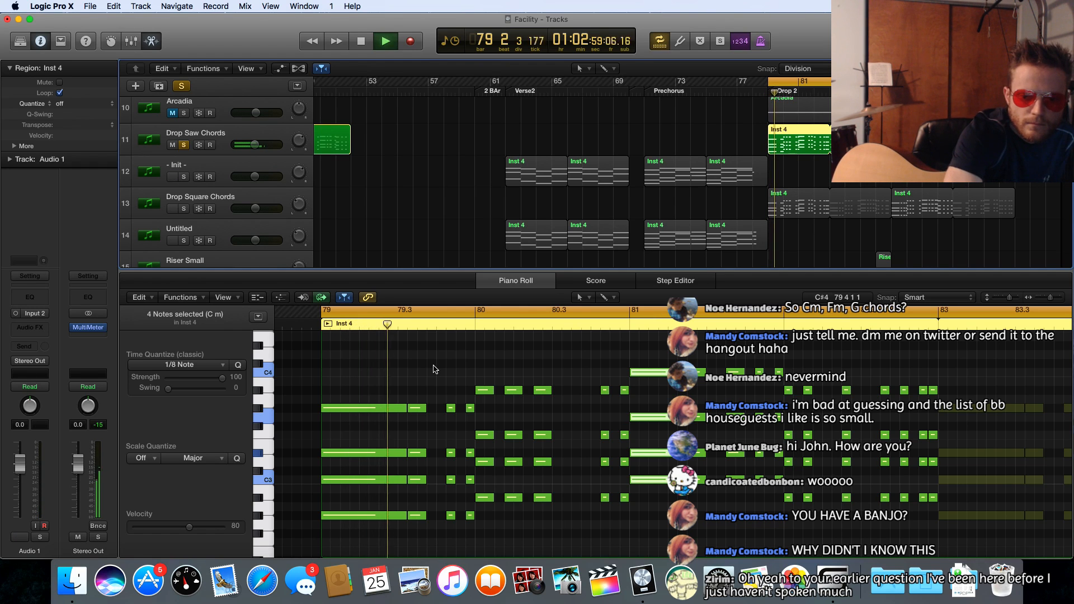
pyautogui.press('space')
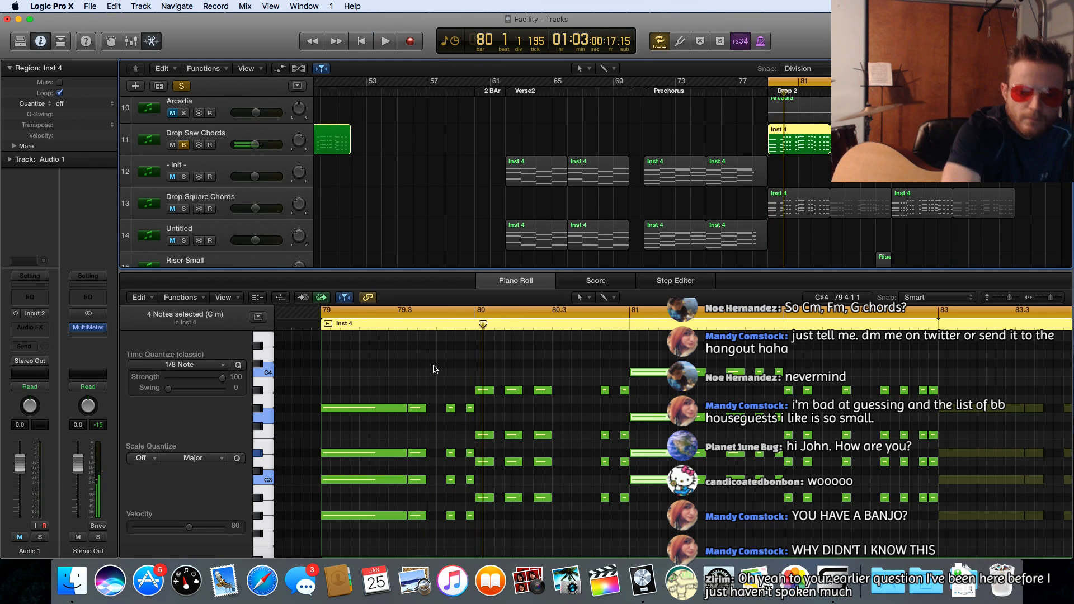
pyautogui.hotkey('ctrl', 'm')
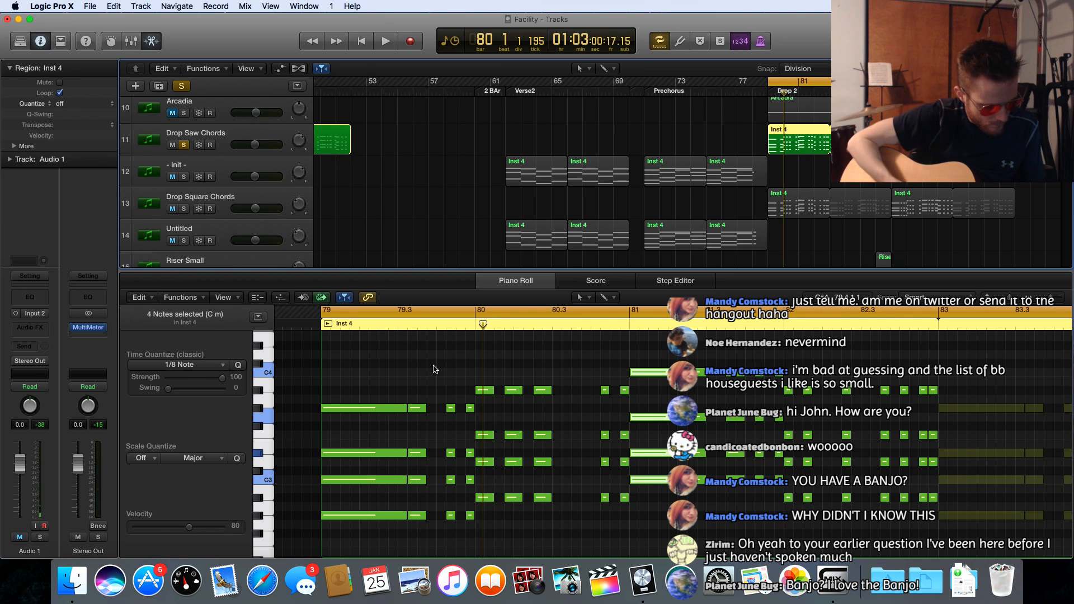
pyautogui.hotkey('ctrl', 'm')
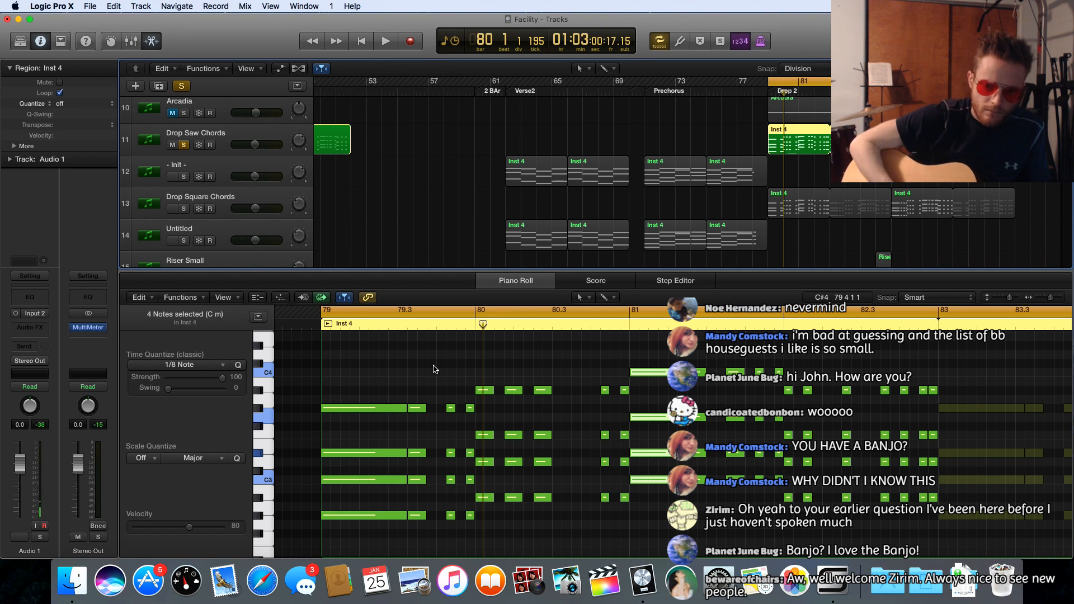
pyautogui.hotkey('ctrl', 'm')
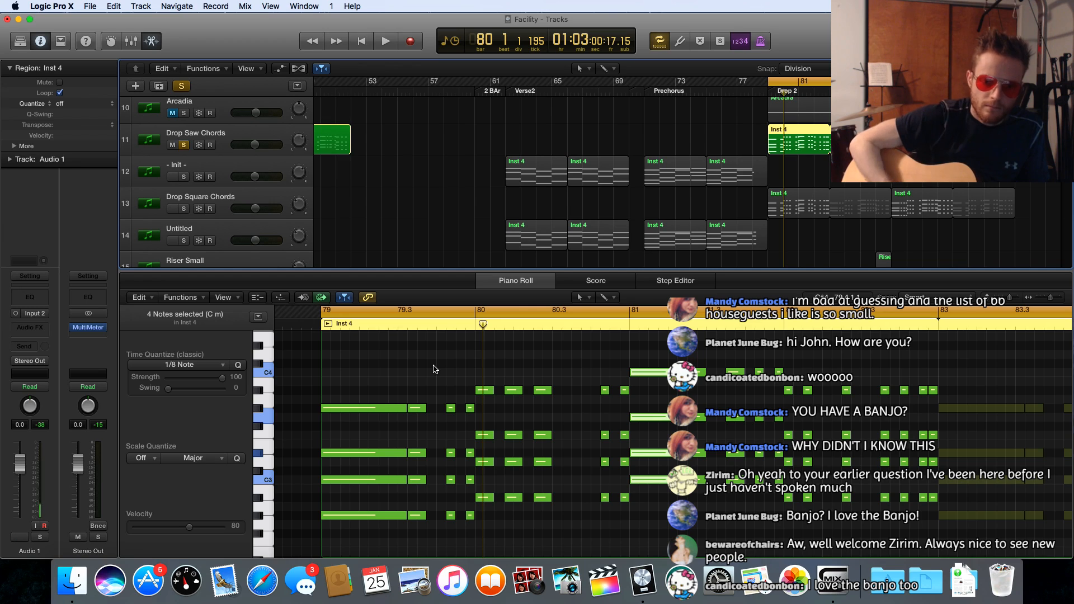
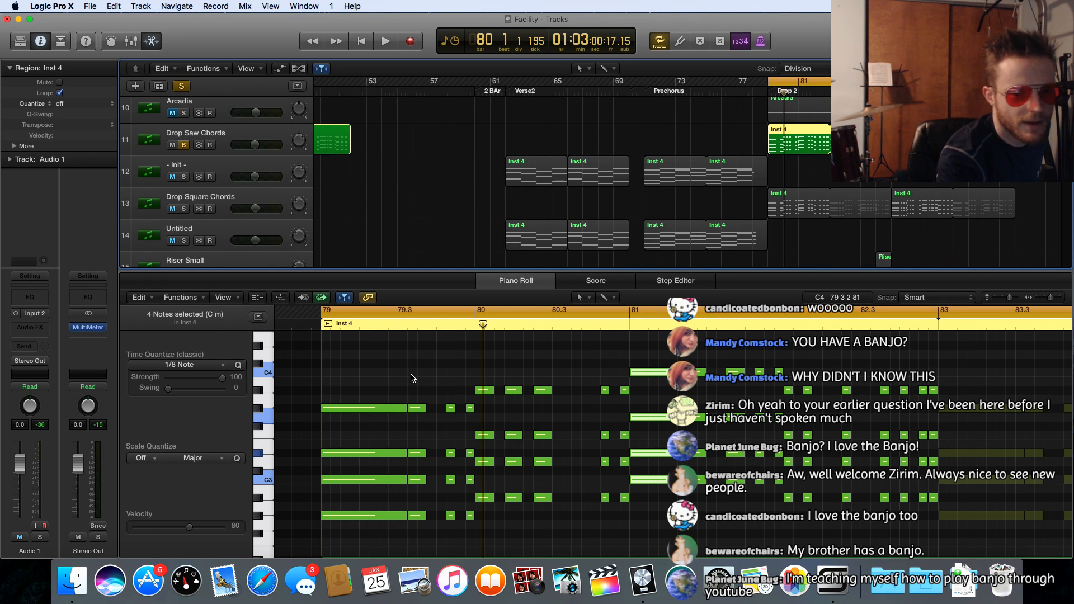
# Examine the Drop Saw Chords notes in the piano roll from bar 79 to bar 84
pyautogui.scroll(2, 410, 378)
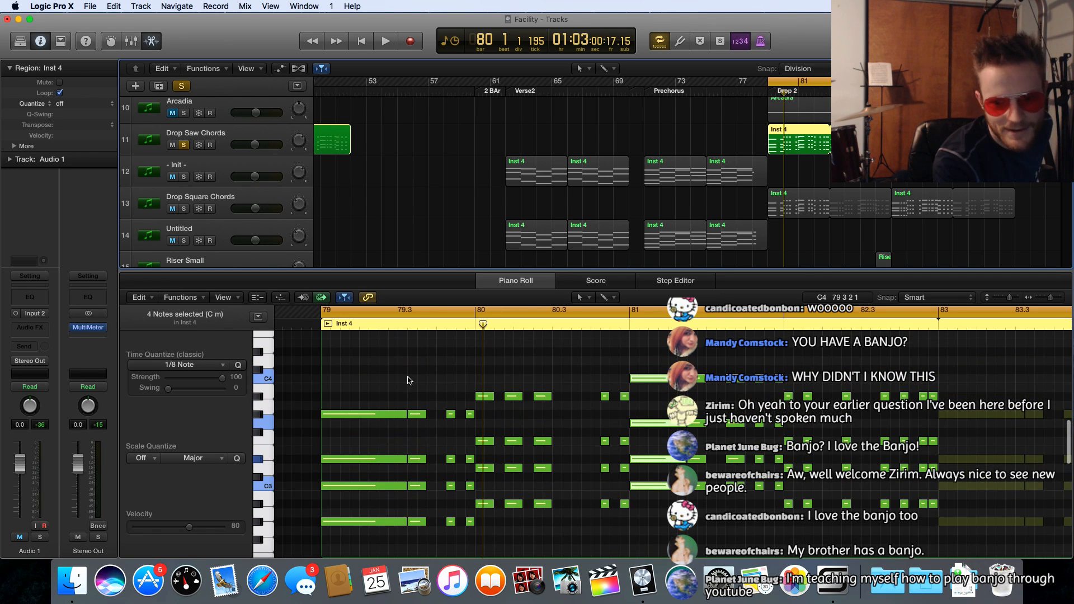
pyautogui.hscroll(5, 414, 380)
pyautogui.scroll(-3, 431, 379)
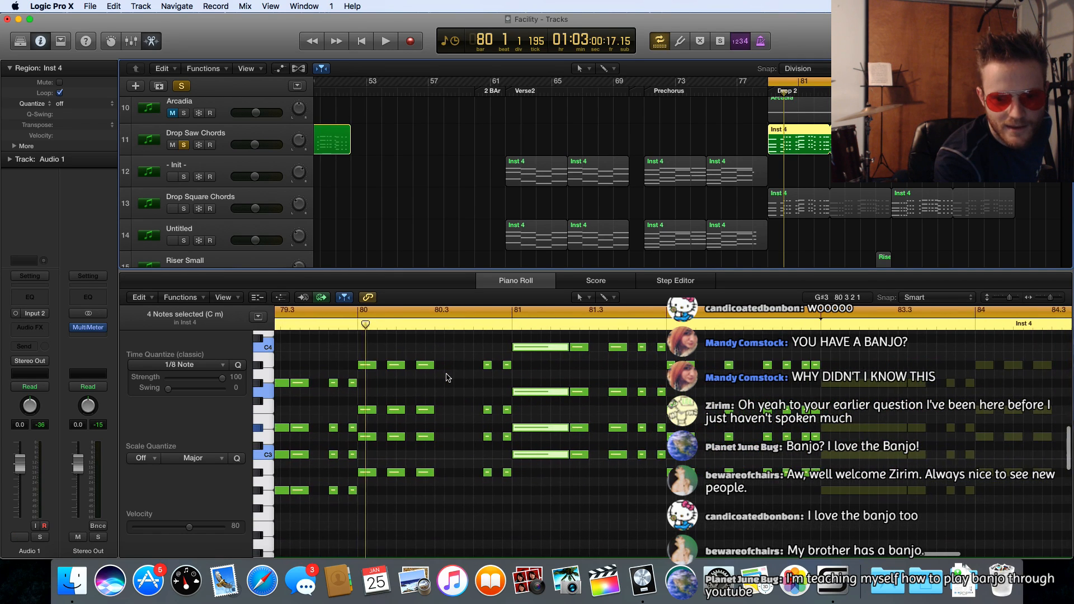
pyautogui.hscroll(-2, 446, 377)
pyautogui.scroll(3, 447, 378)
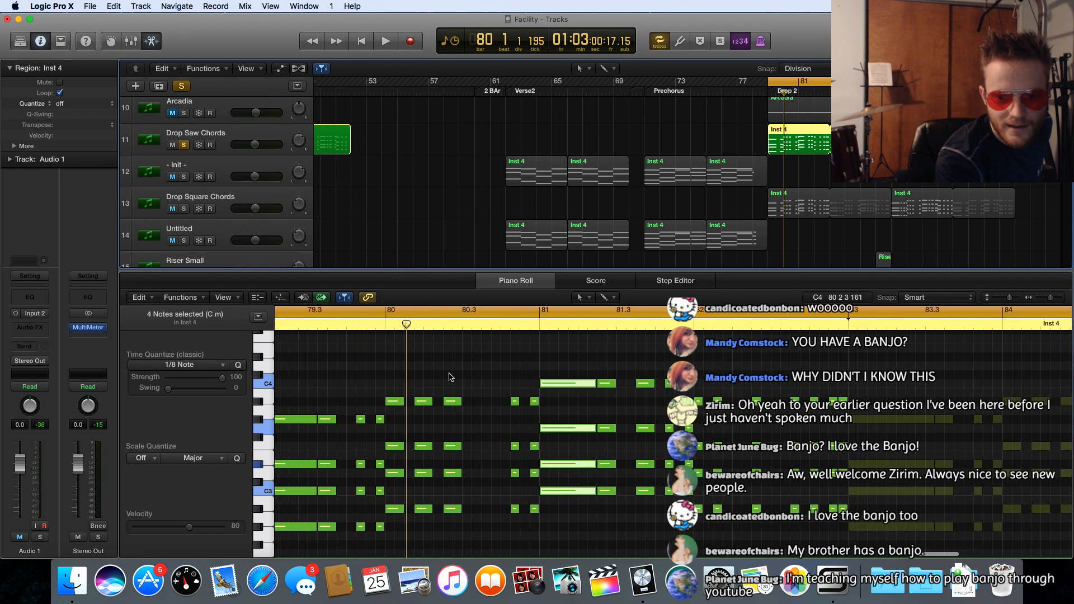
pyautogui.scroll(1, 449, 377)
pyautogui.hscroll(-5, 442, 380)
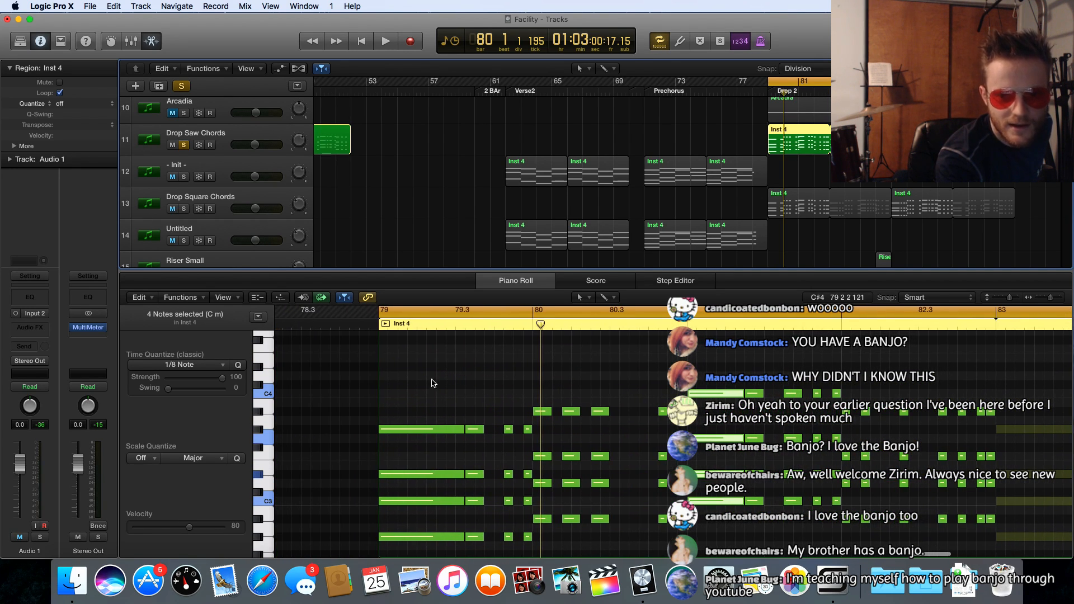
# Delete the Untitled Sound region on the Steel DRums track between the Drop and Verse2
pyautogui.scroll(-1, 641, 184)
pyautogui.hscroll(-3, 641, 185)
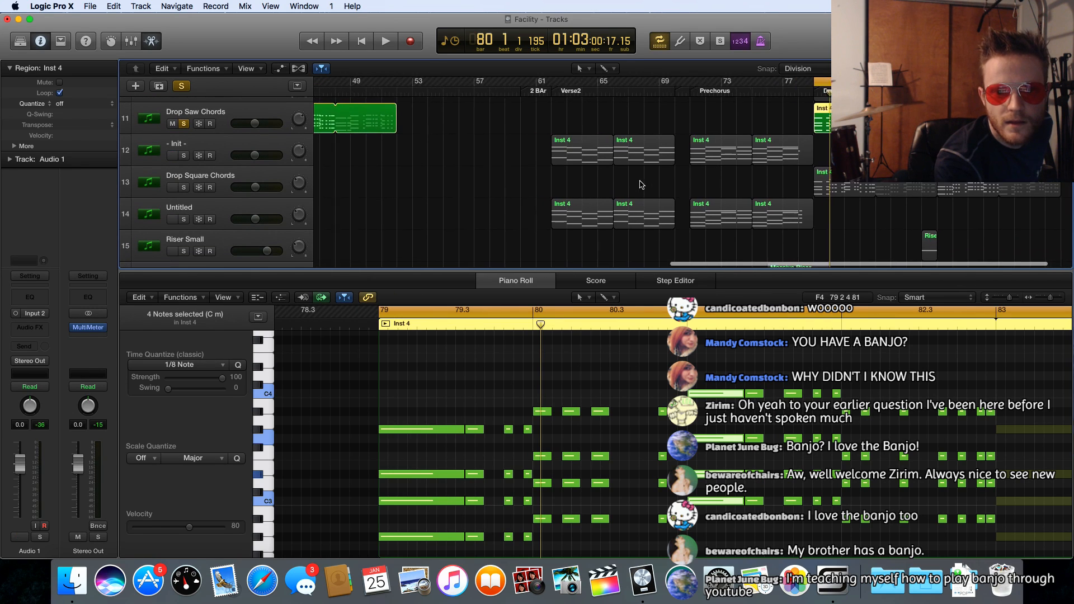
pyautogui.hscroll(-3, 641, 185)
pyautogui.scroll(4, 641, 185)
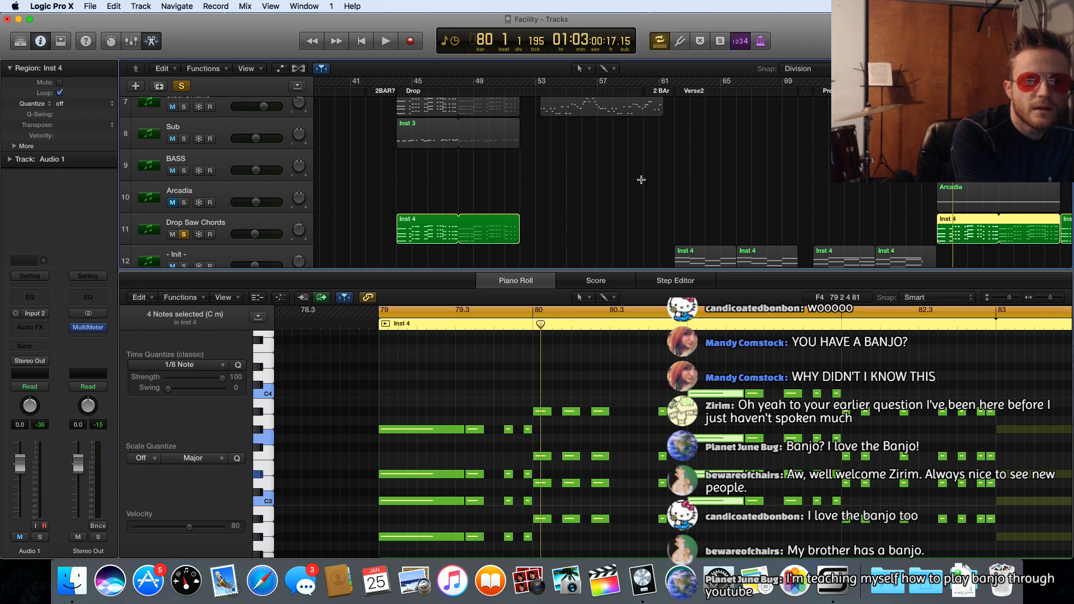
pyautogui.hscroll(10, 652, 176)
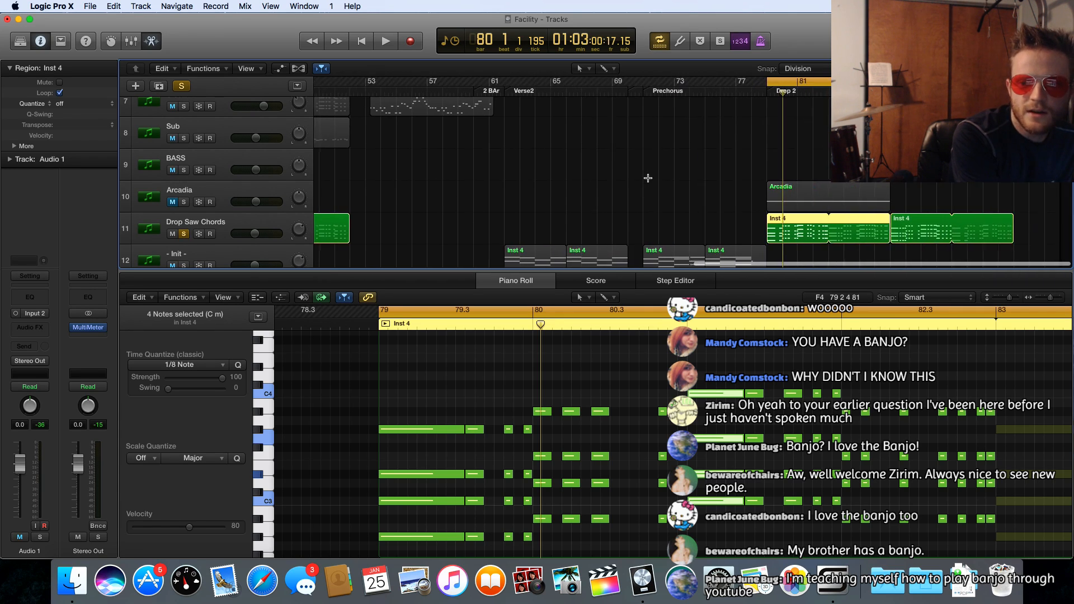
pyautogui.hscroll(-15, 648, 179)
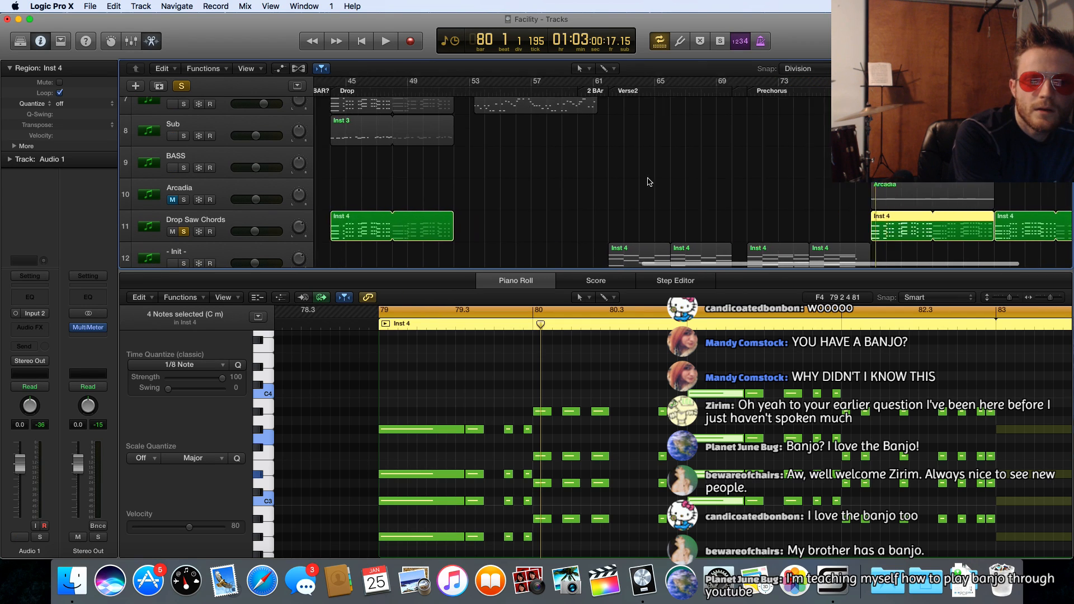
pyautogui.scroll(-1, 647, 178)
pyautogui.scroll(-5, 648, 178)
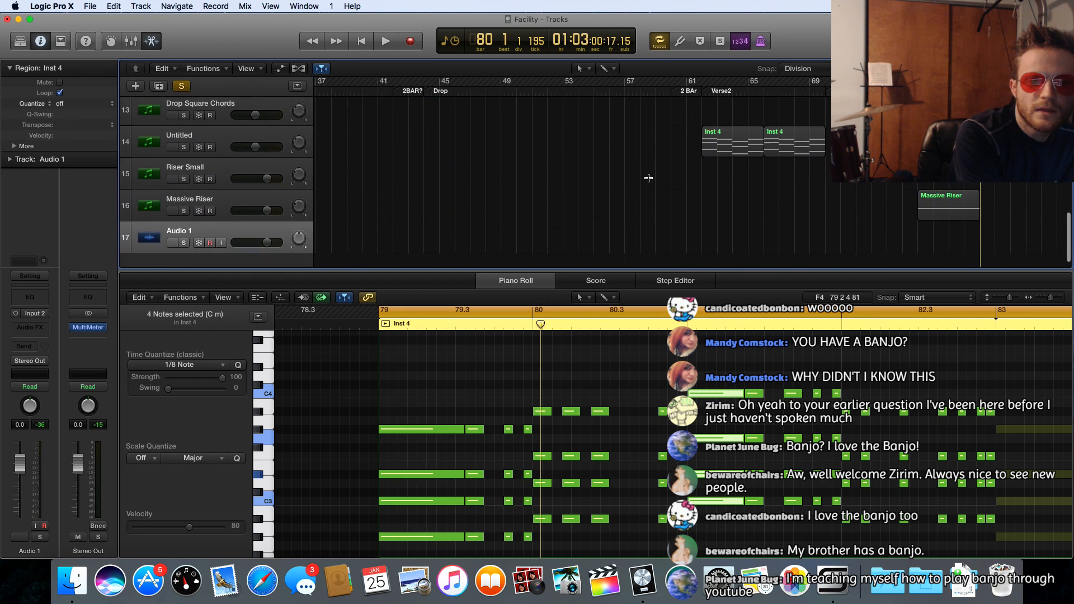
pyautogui.scroll(8, 647, 181)
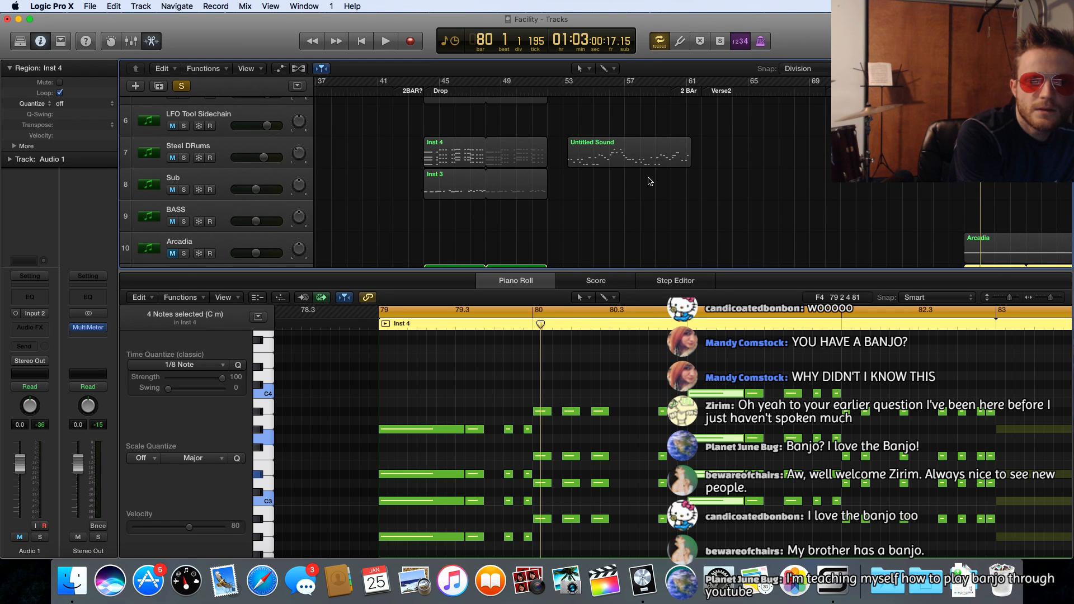
pyautogui.hscroll(-2, 648, 180)
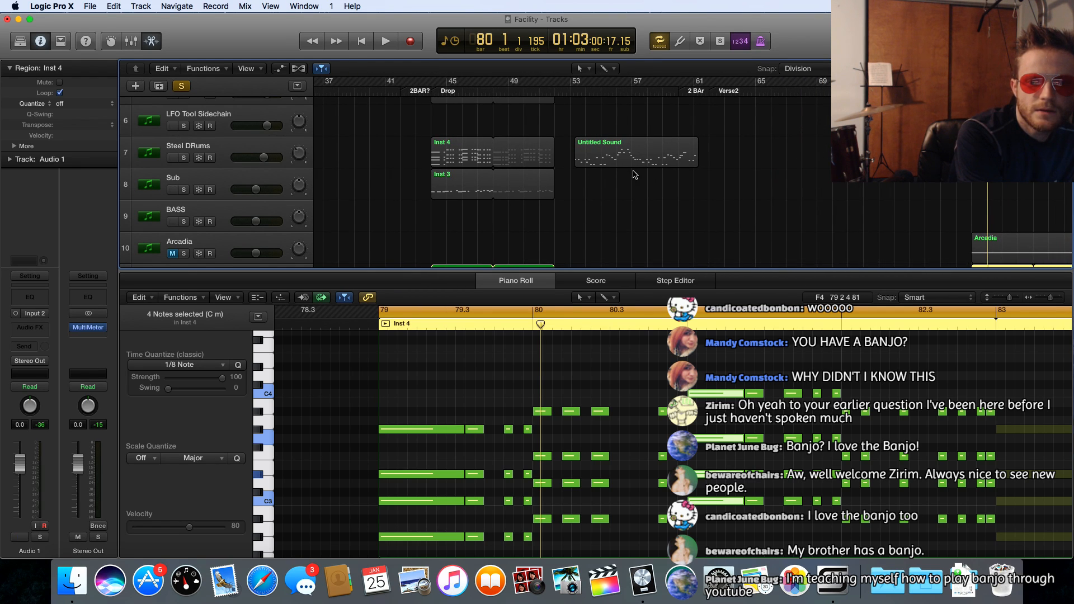
pyautogui.click(603, 151)
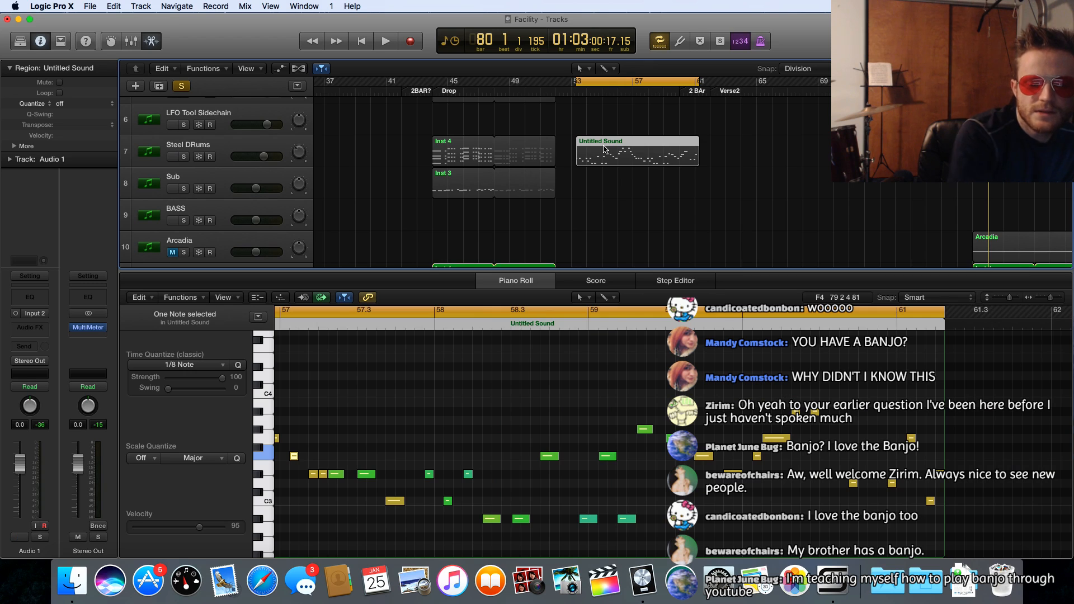
pyautogui.press('Delete')
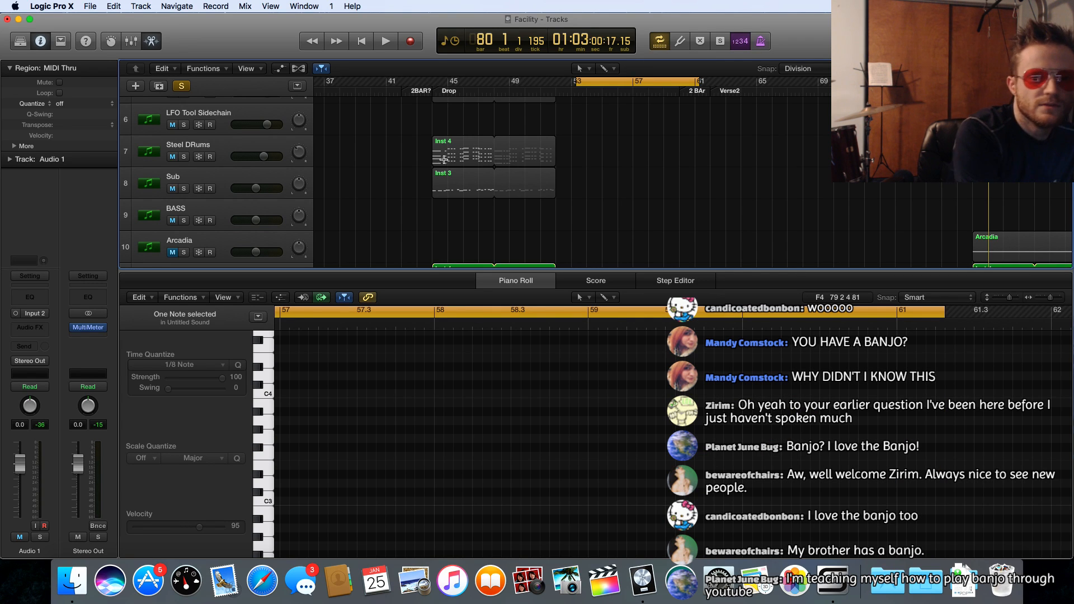
# Turn off solo on the Drop Saw Chords track
pyautogui.scroll(-5, 344, 184)
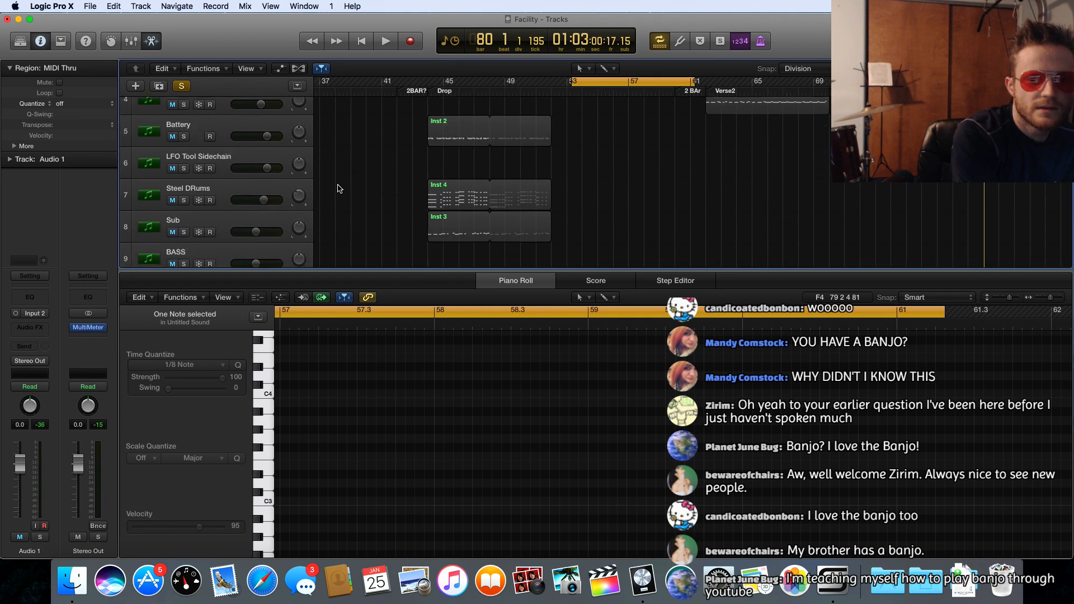
pyautogui.scroll(-2, 337, 188)
pyautogui.scroll(4, 330, 187)
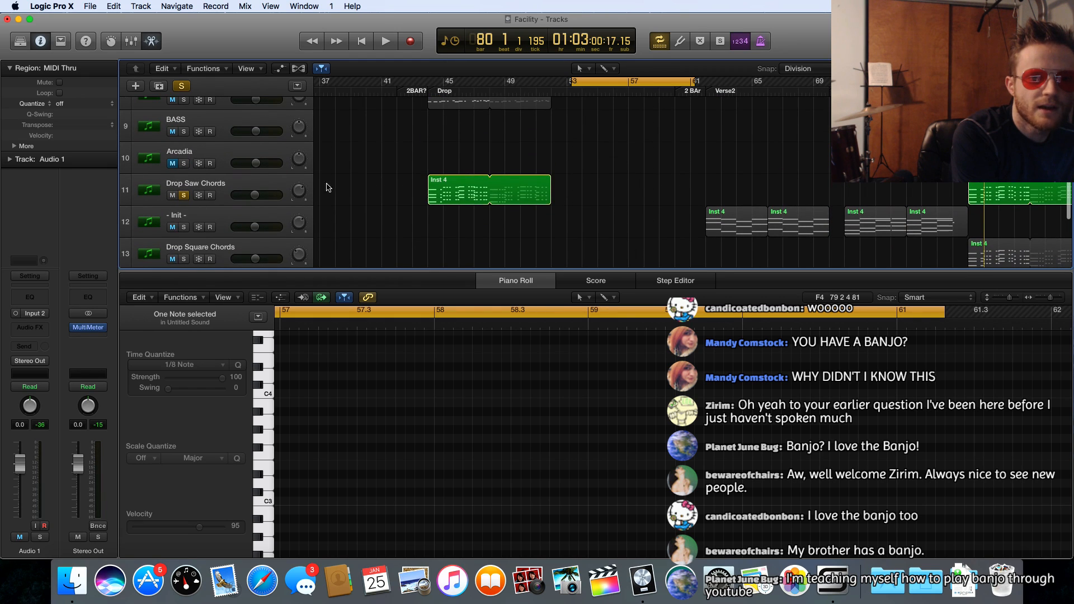
pyautogui.click(185, 197)
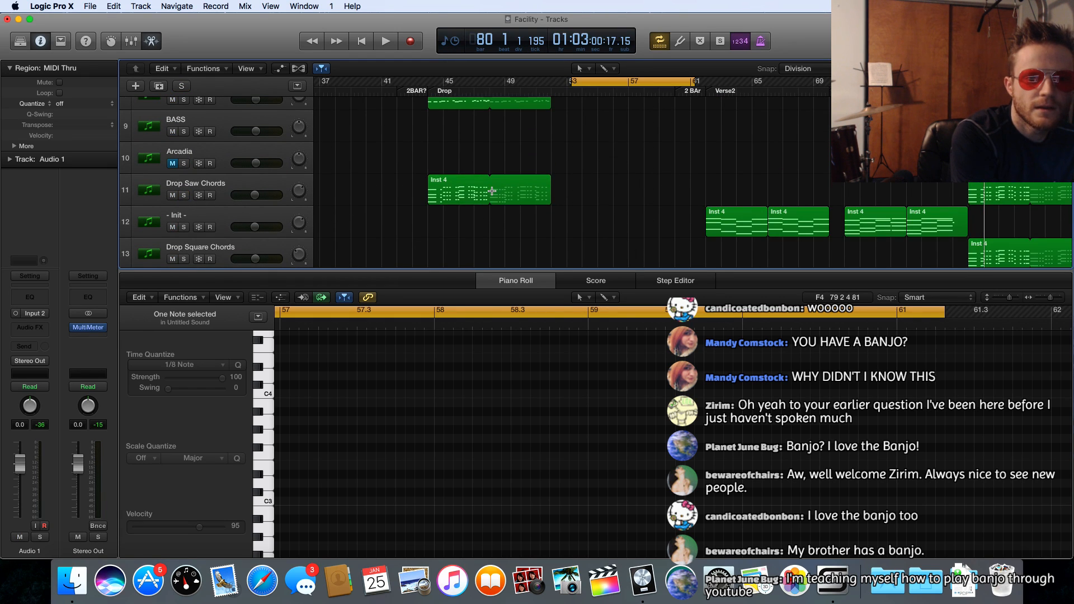
# Delete the Inst 4 region on the Steel DRums track in the first Drop
pyautogui.scroll(4, 492, 191)
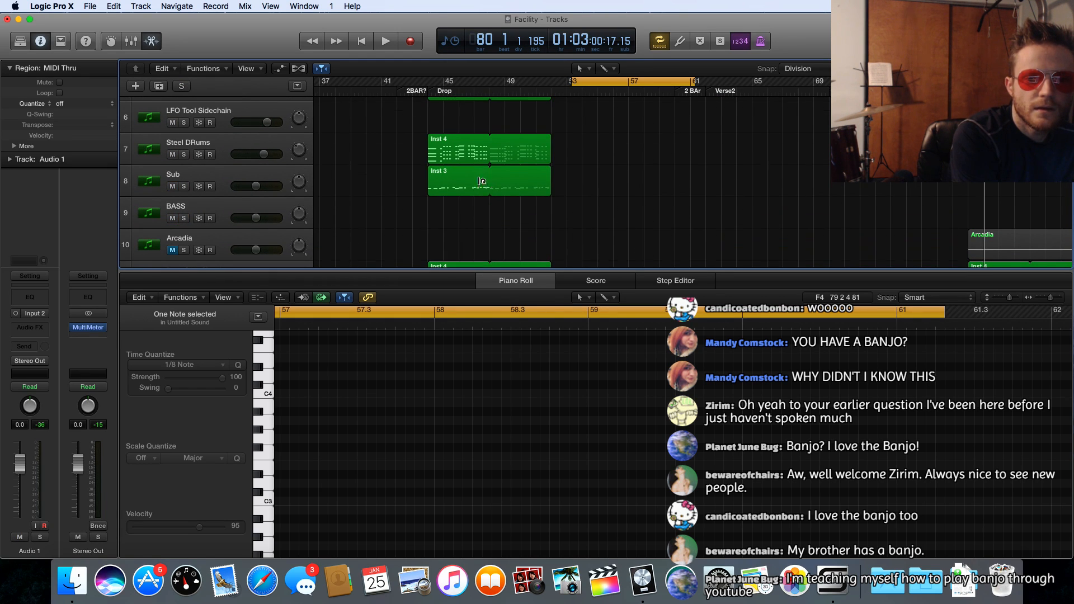
pyautogui.click(464, 145)
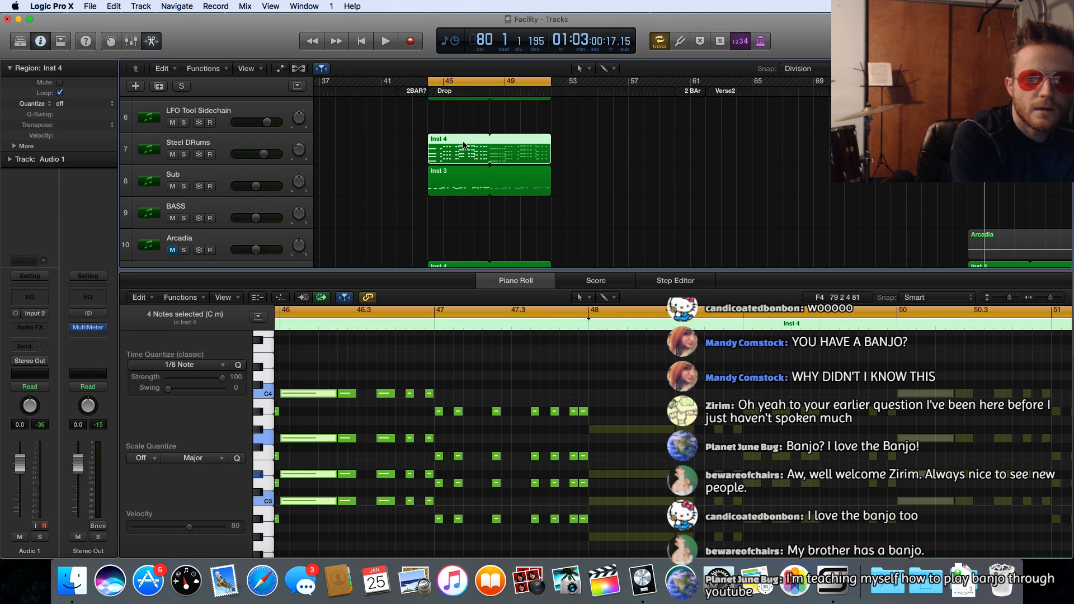
pyautogui.press('Delete')
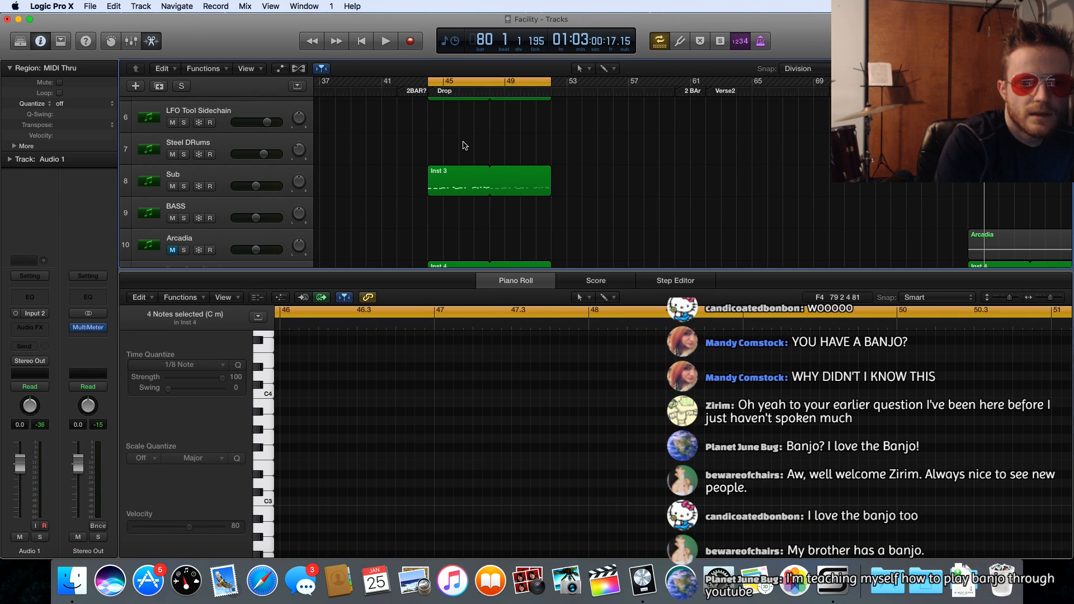
pyautogui.scroll(3, 691, 207)
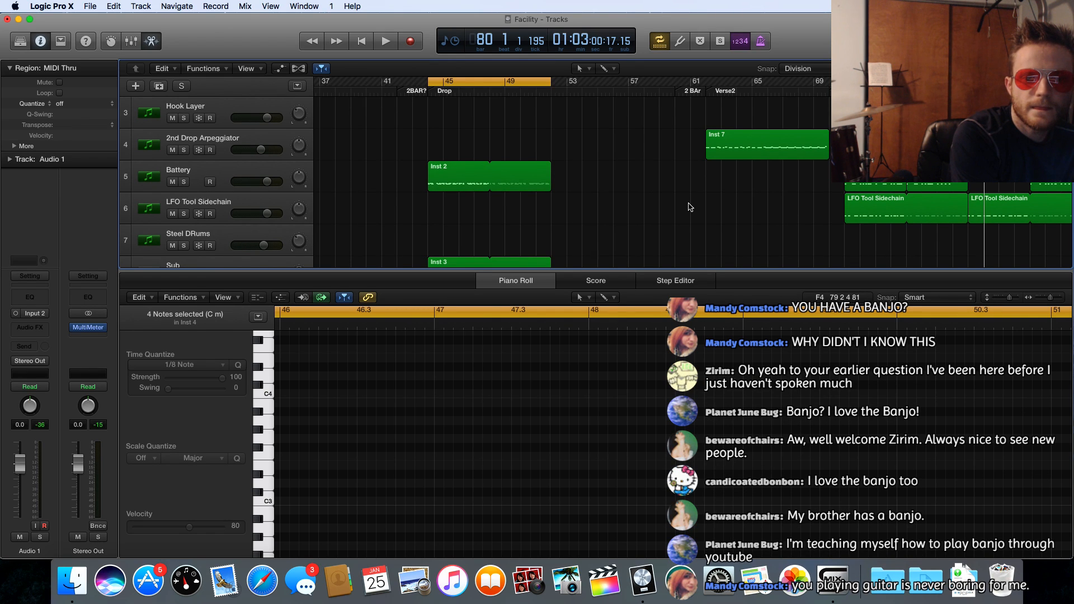
# Copy the Inst 7 region on the 2nd Drop Arpeggiator track at Verse2
pyautogui.scroll(-3, 690, 207)
pyautogui.hscroll(5, 690, 207)
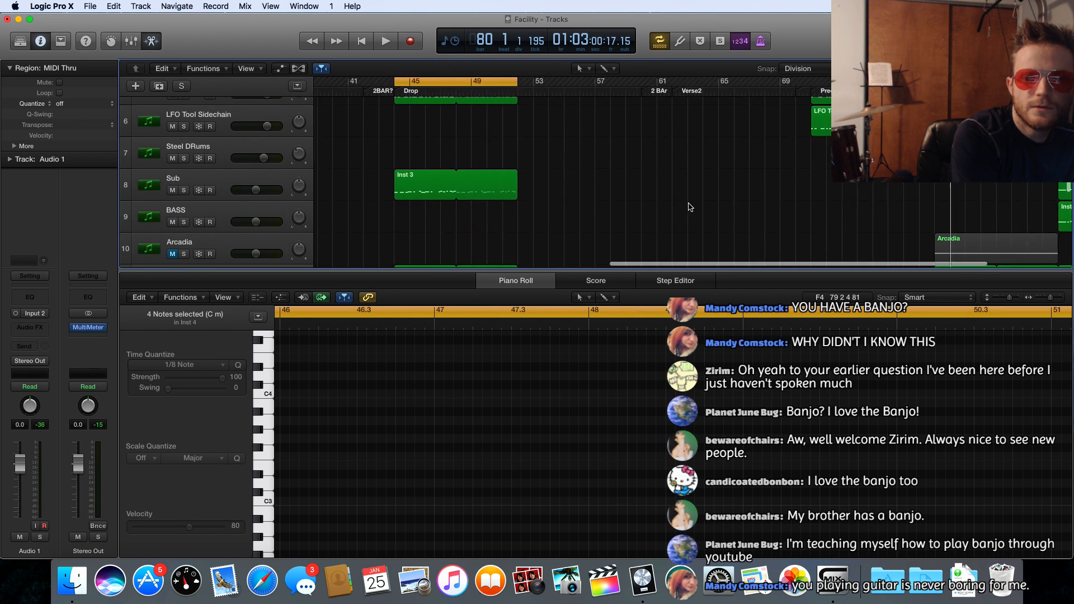
pyautogui.scroll(5, 690, 207)
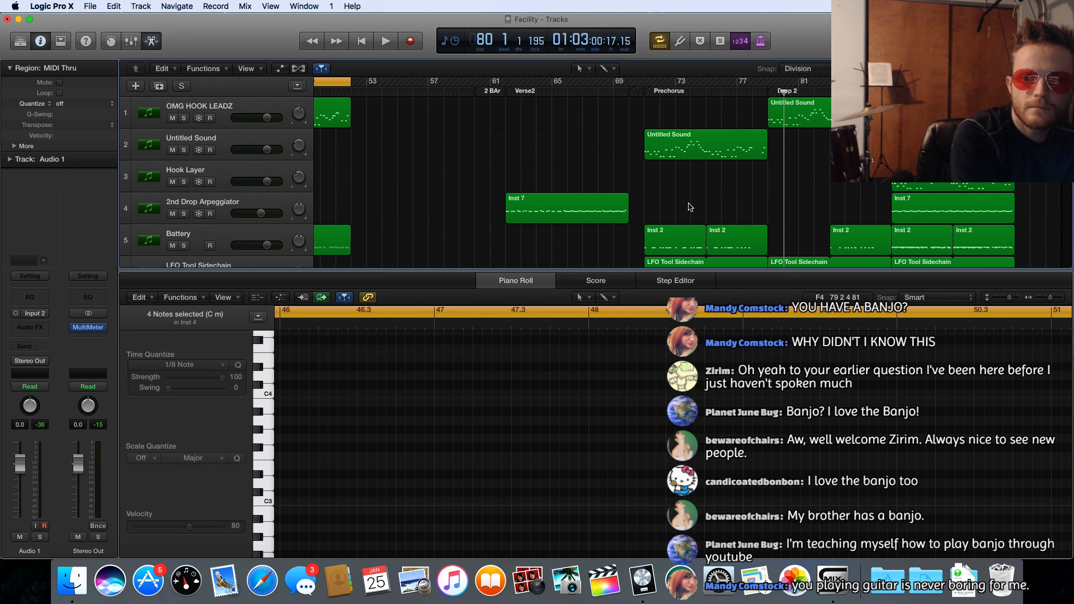
pyautogui.click(709, 134)
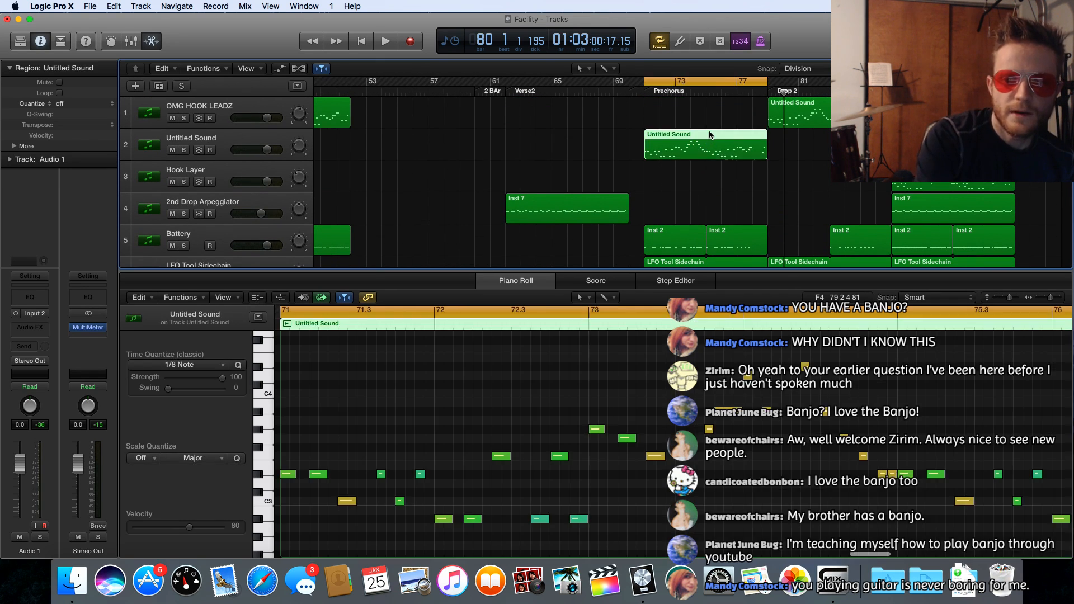
pyautogui.click(589, 200)
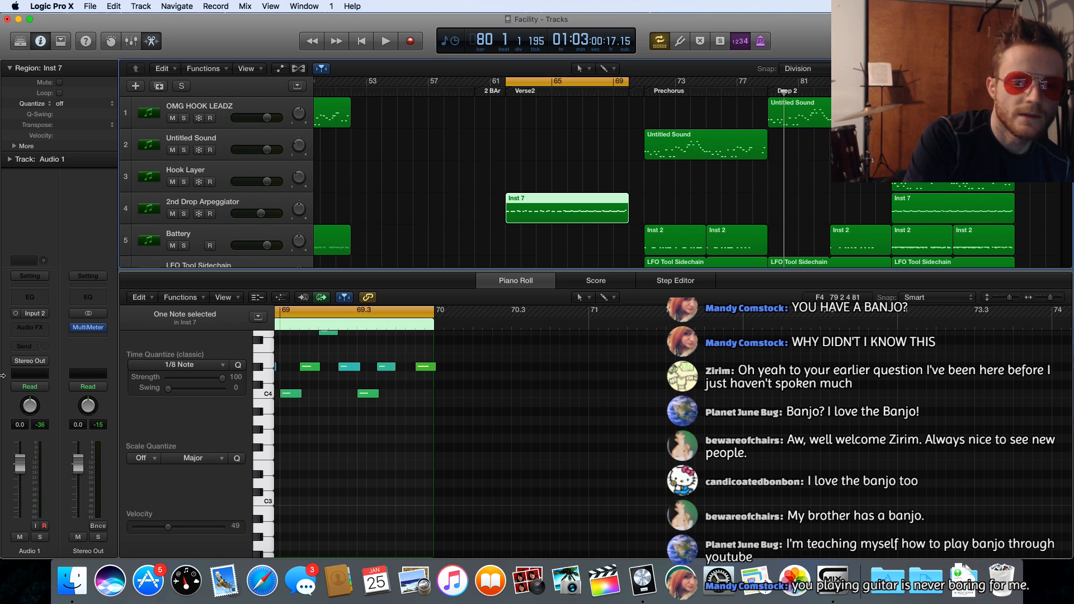
# Paste the copied Inst 7 region onto the Steel DRums track at bar 44, the start of the first Drop
pyautogui.hscroll(-10, 334, 195)
pyautogui.scroll(-3, 335, 196)
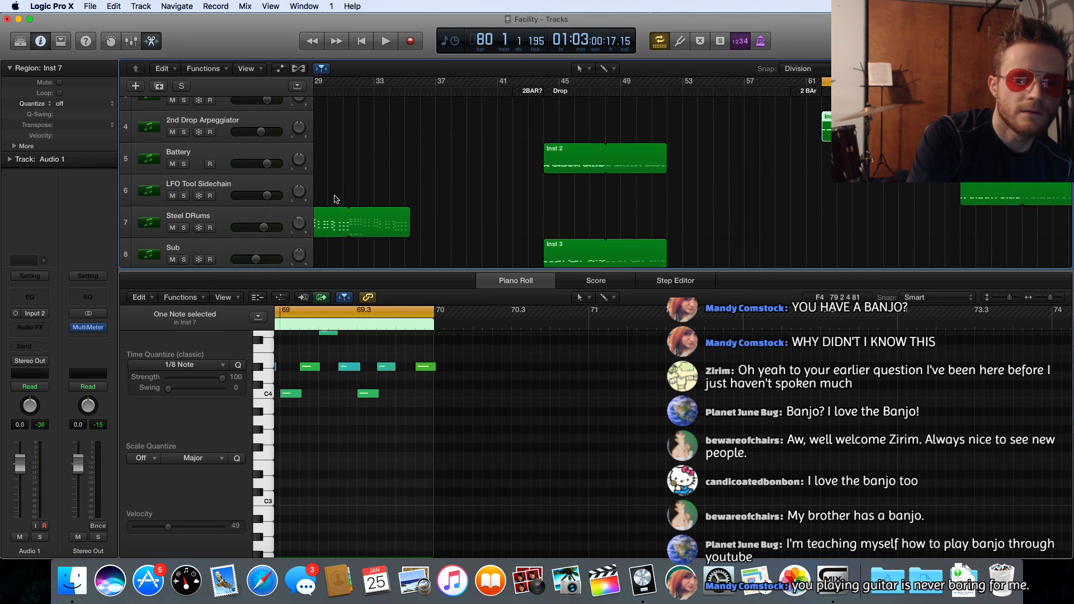
pyautogui.scroll(-1, 334, 195)
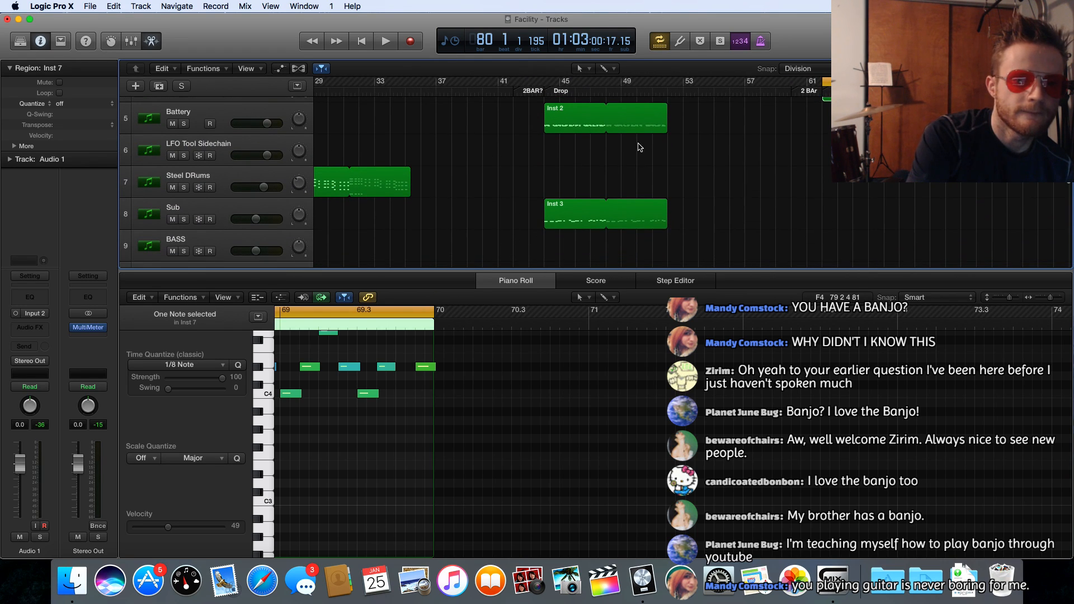
pyautogui.click(545, 90)
pyautogui.scroll(1, 546, 90)
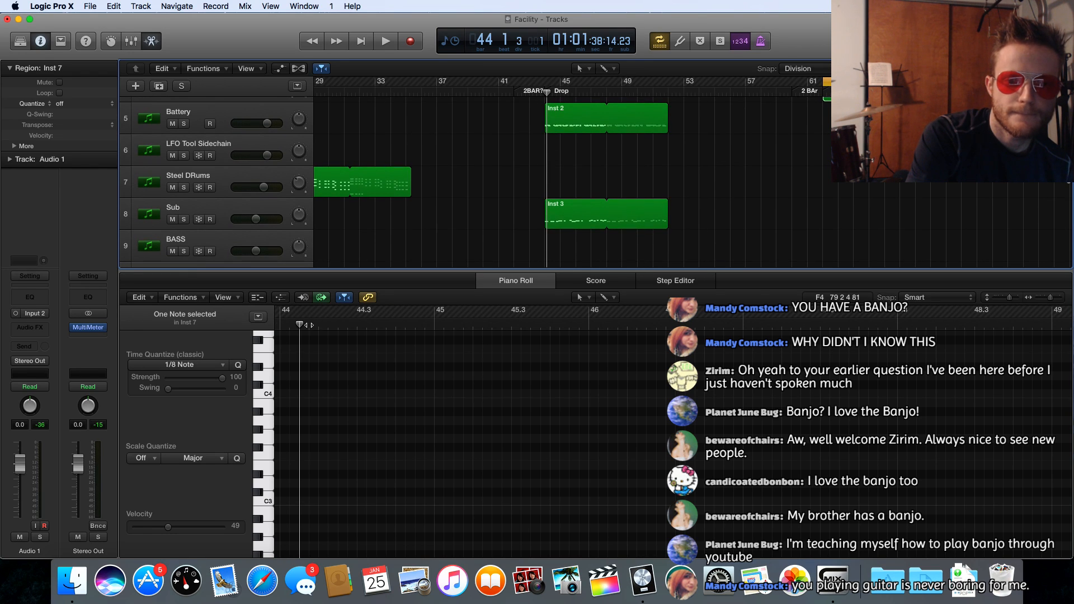
pyautogui.moveTo(300, 323); pyautogui.dragTo(282, 323)
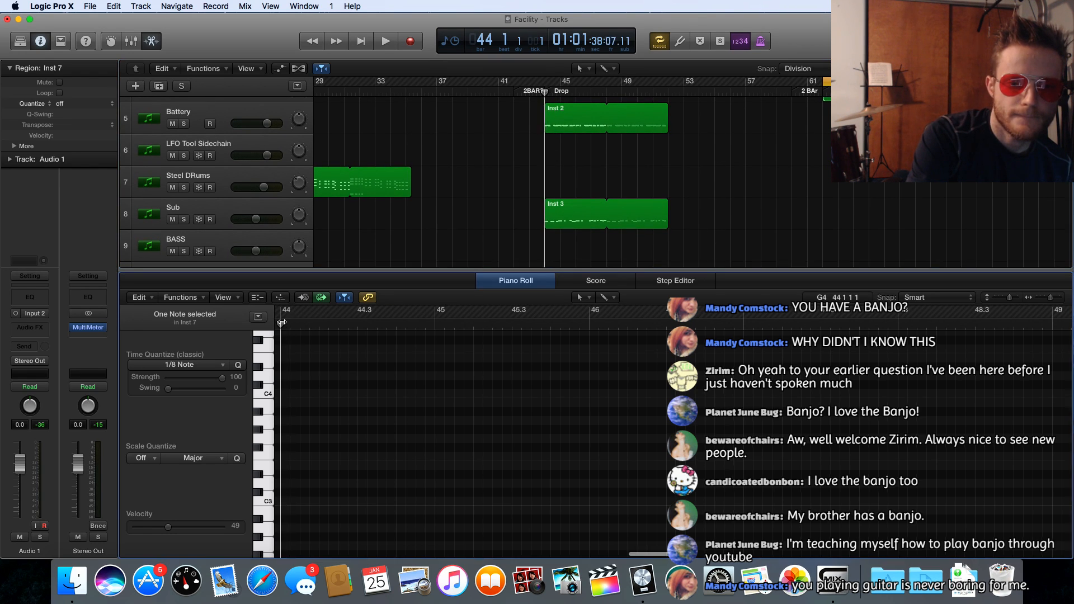
pyautogui.click(228, 180)
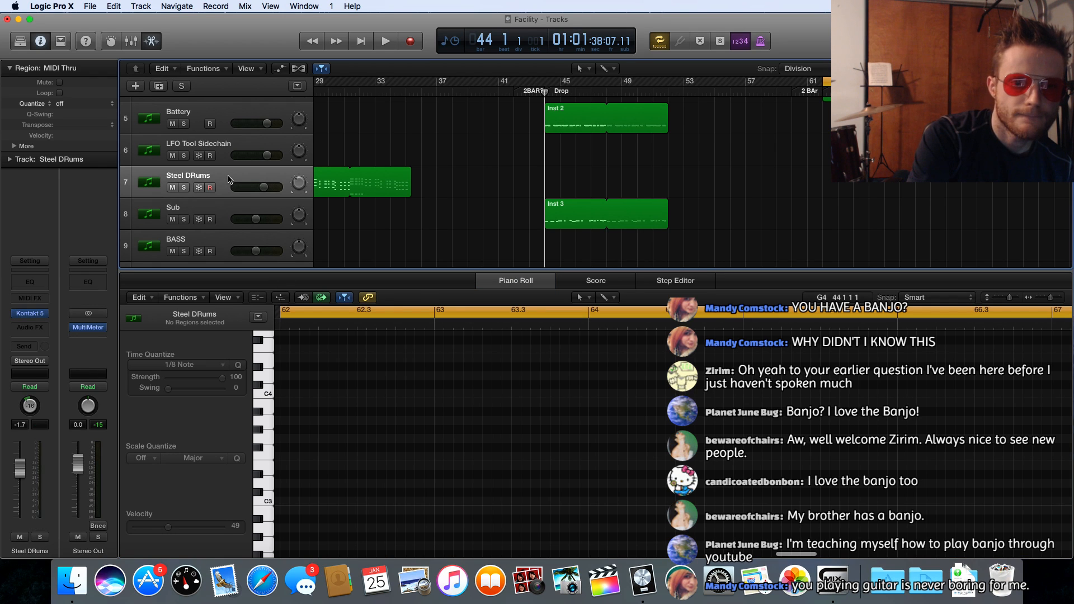
pyautogui.press('super+v')
pyautogui.press('u')
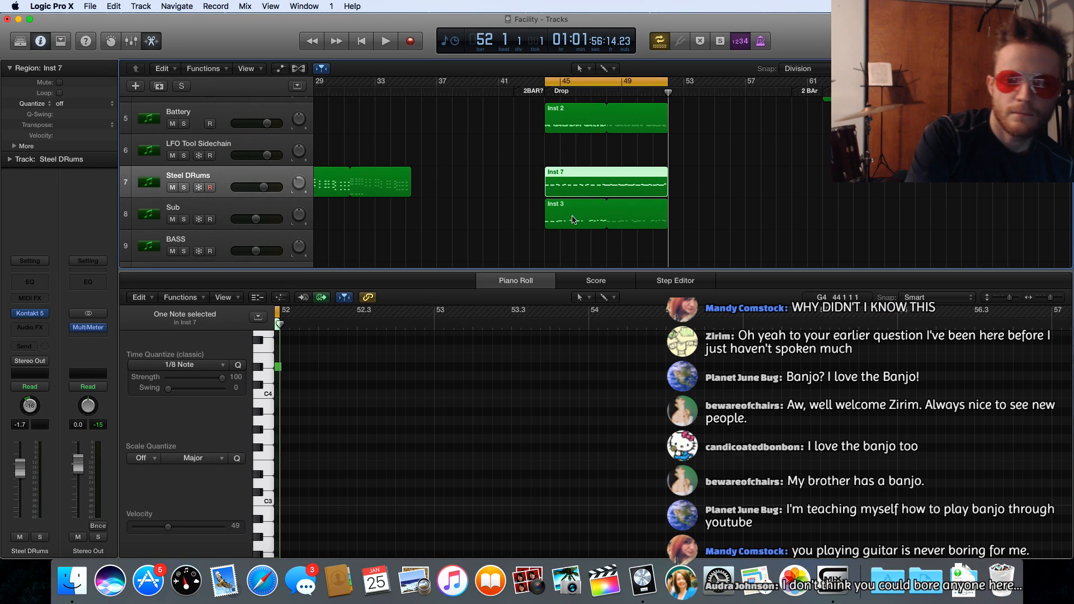
# Play back the first Drop with the new Steel DRums part, soloing that track briefly to hear it alone
pyautogui.press('space')
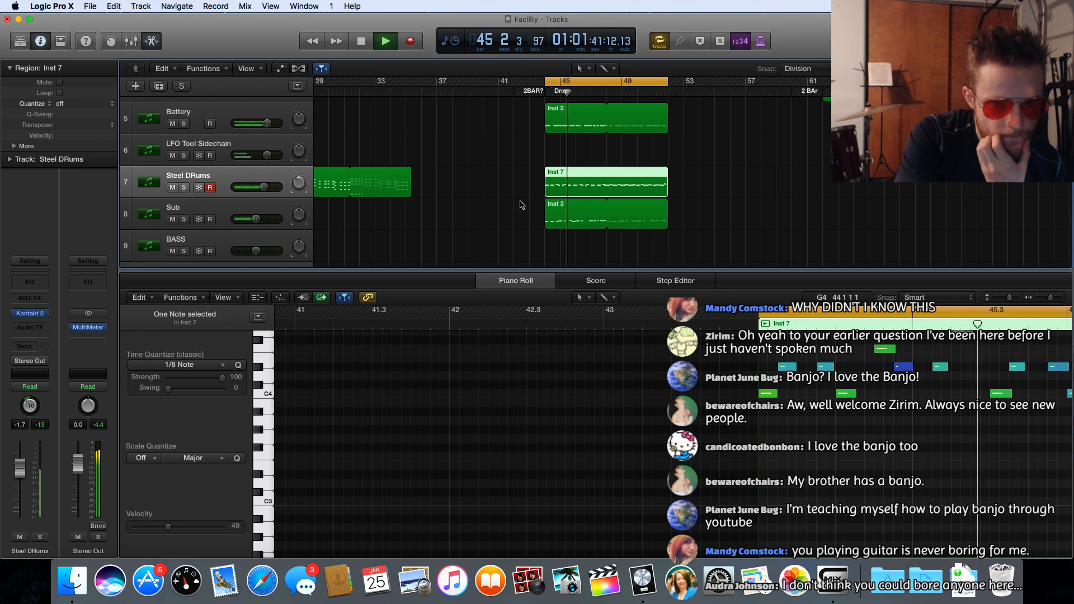
pyautogui.click(183, 187)
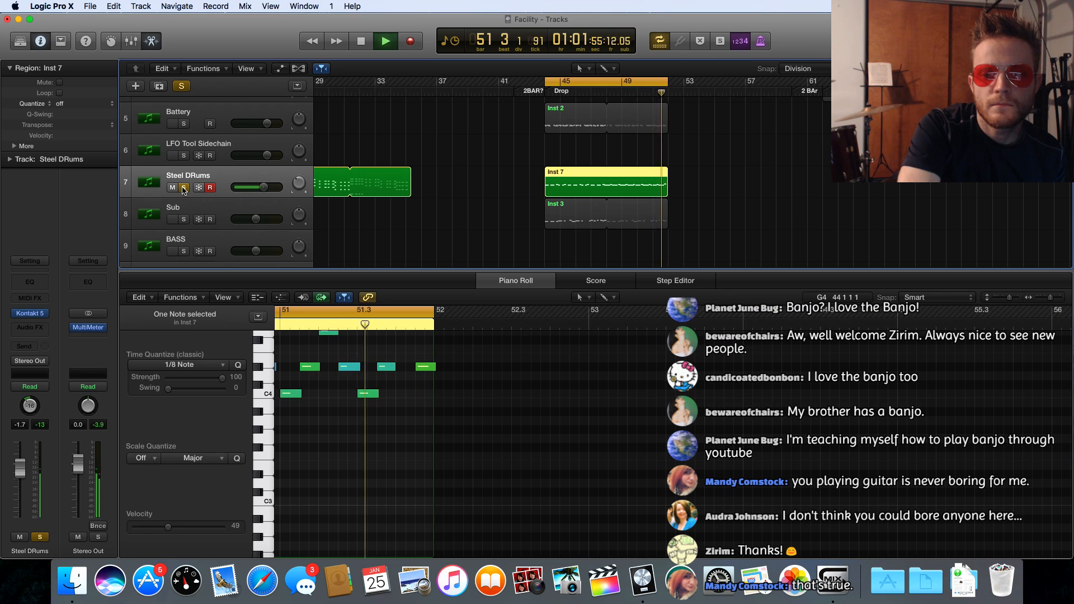
pyautogui.click(183, 188)
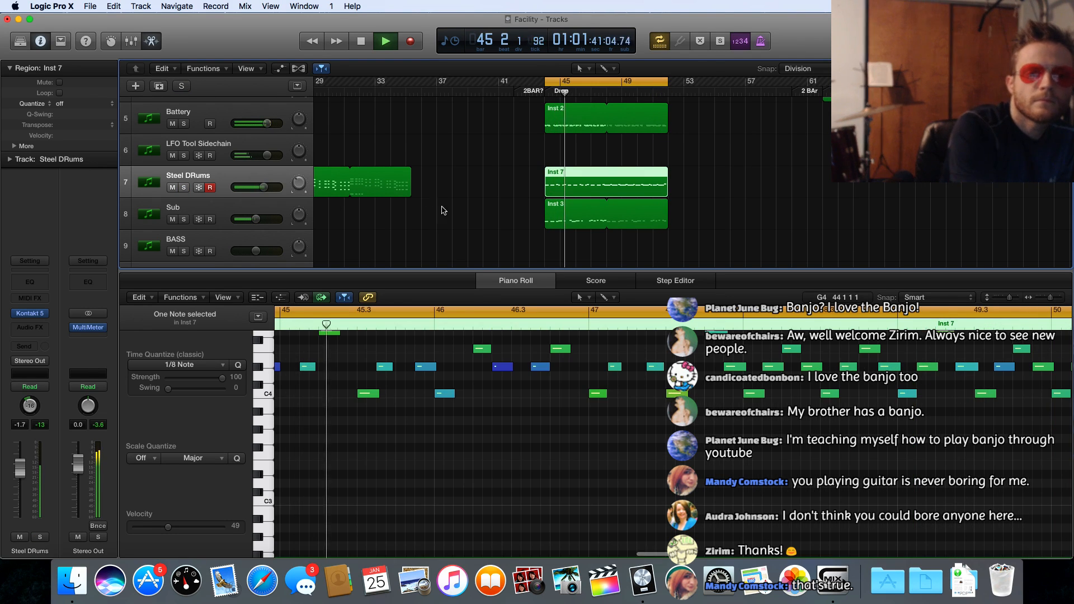
pyautogui.scroll(-3, 456, 214)
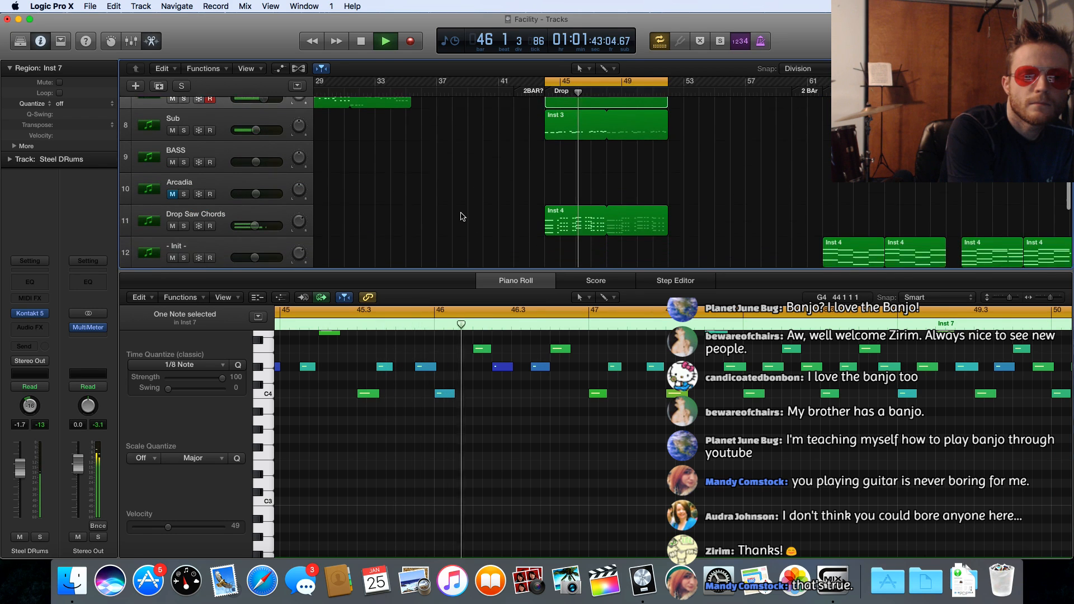
pyautogui.scroll(1, 461, 216)
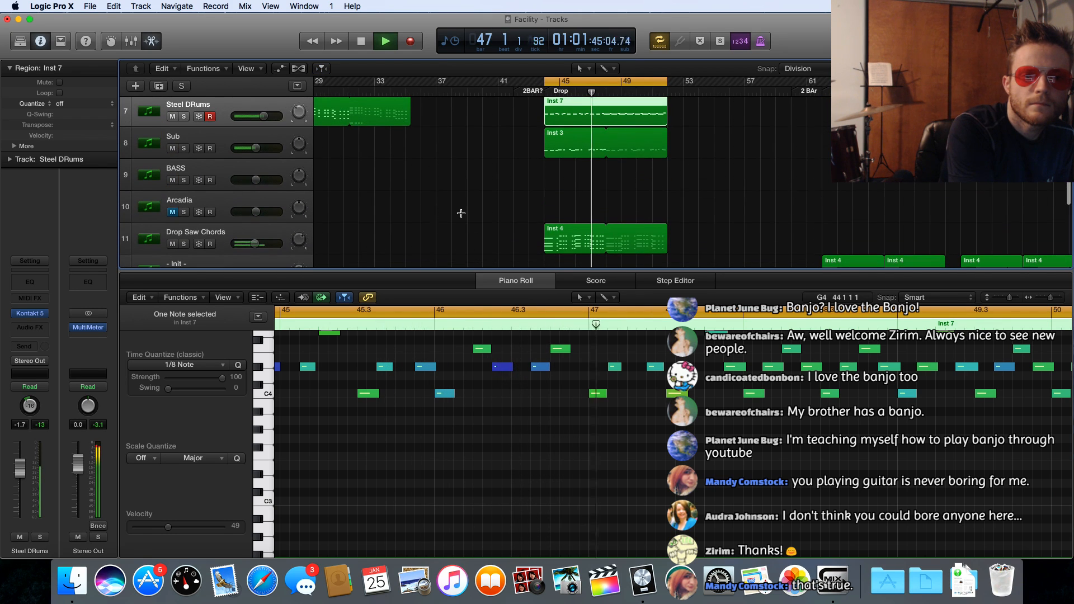
pyautogui.scroll(3, 461, 213)
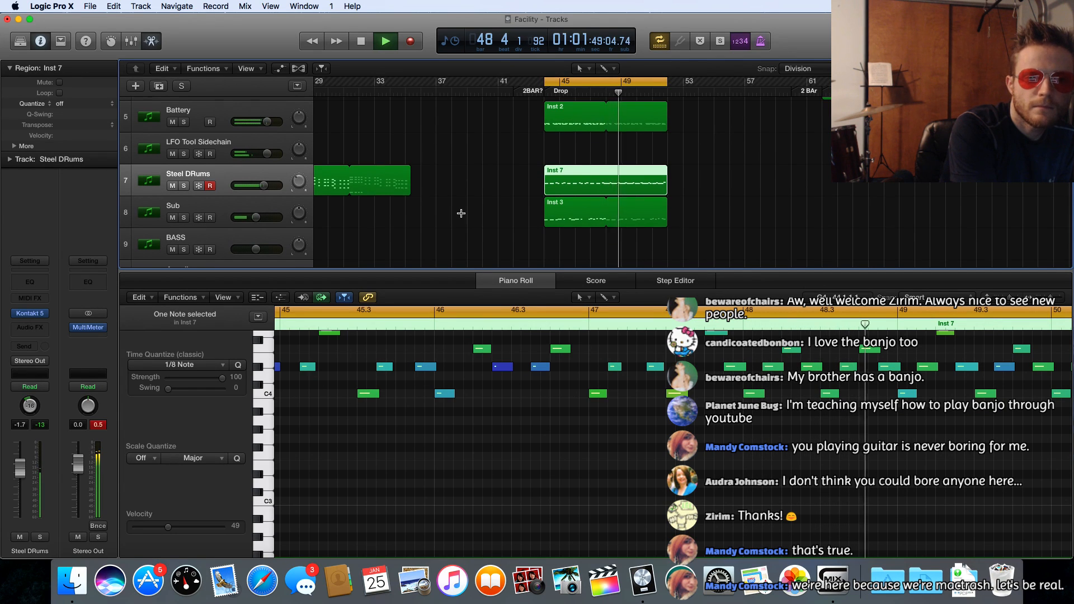
pyautogui.scroll(-2, 461, 213)
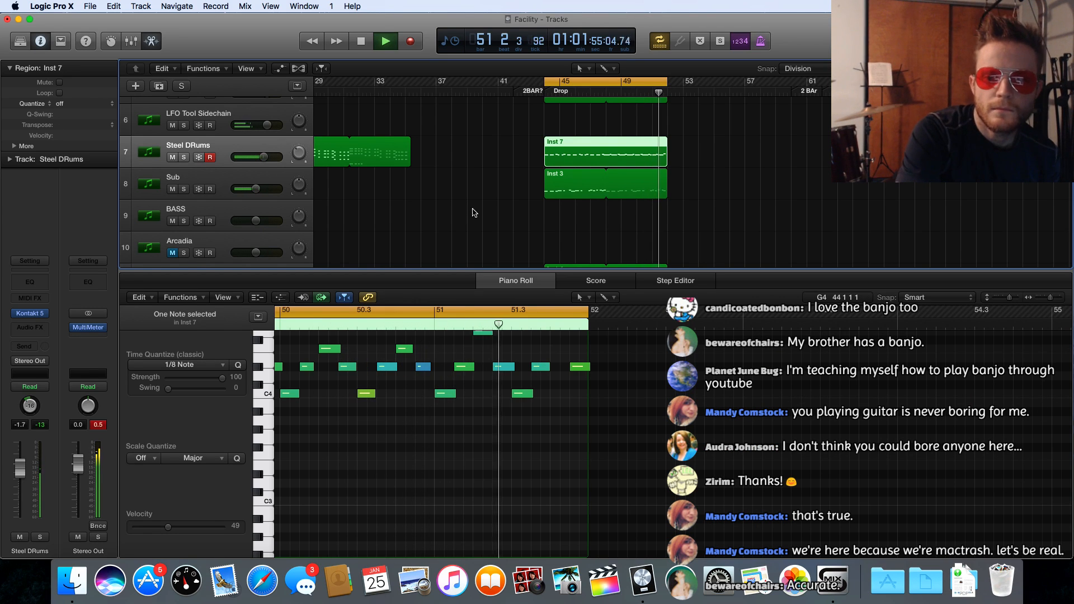
pyautogui.press('space')
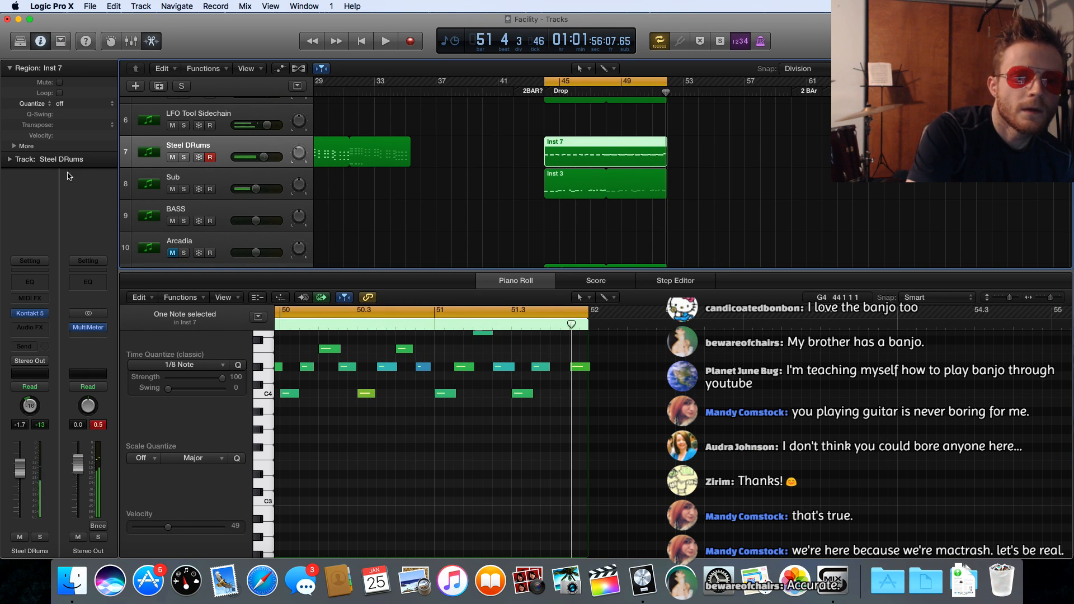
# Review the regions on all tracks from the Chorus through the first Drop to Verse2
pyautogui.scroll(-2, 218, 149)
pyautogui.scroll(5, 221, 149)
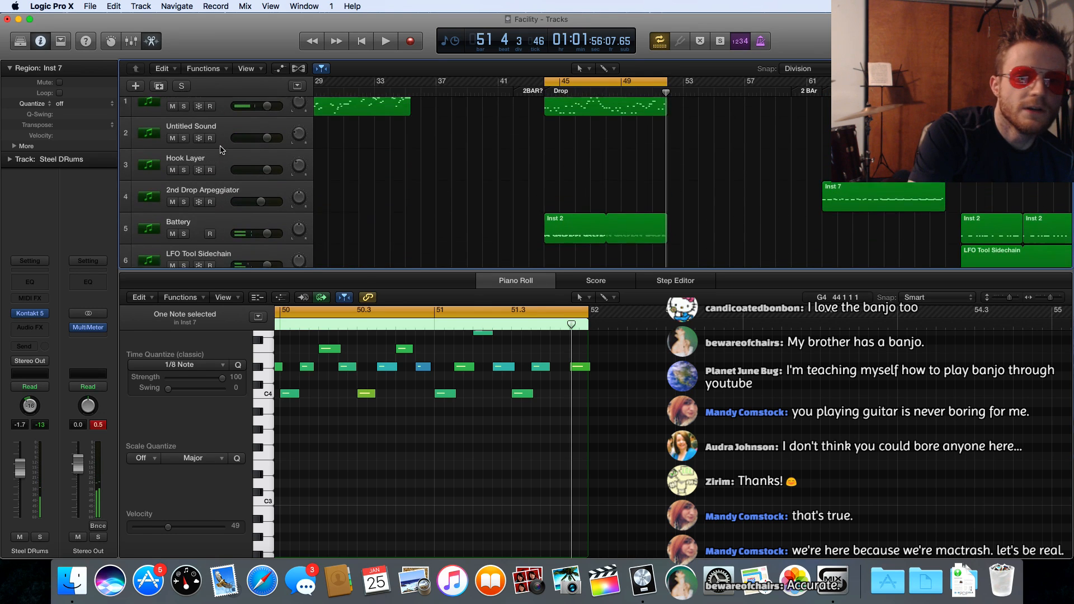
pyautogui.scroll(2, 221, 150)
pyautogui.hscroll(-4, 221, 150)
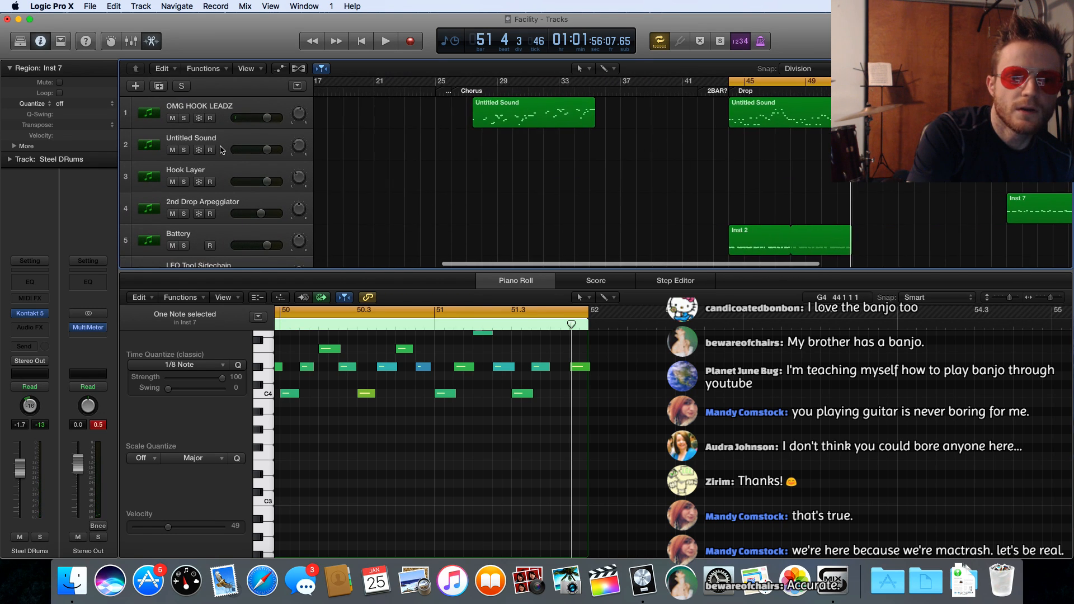
pyautogui.scroll(-3, 221, 149)
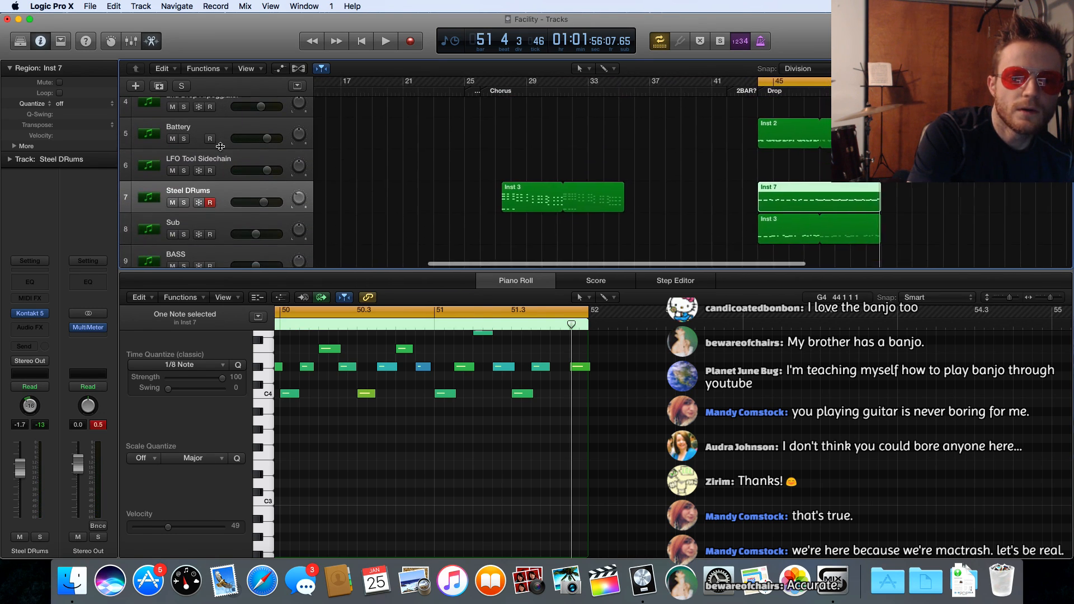
pyautogui.hscroll(2, 220, 147)
pyautogui.hscroll(6, 220, 147)
pyautogui.scroll(-3, 221, 148)
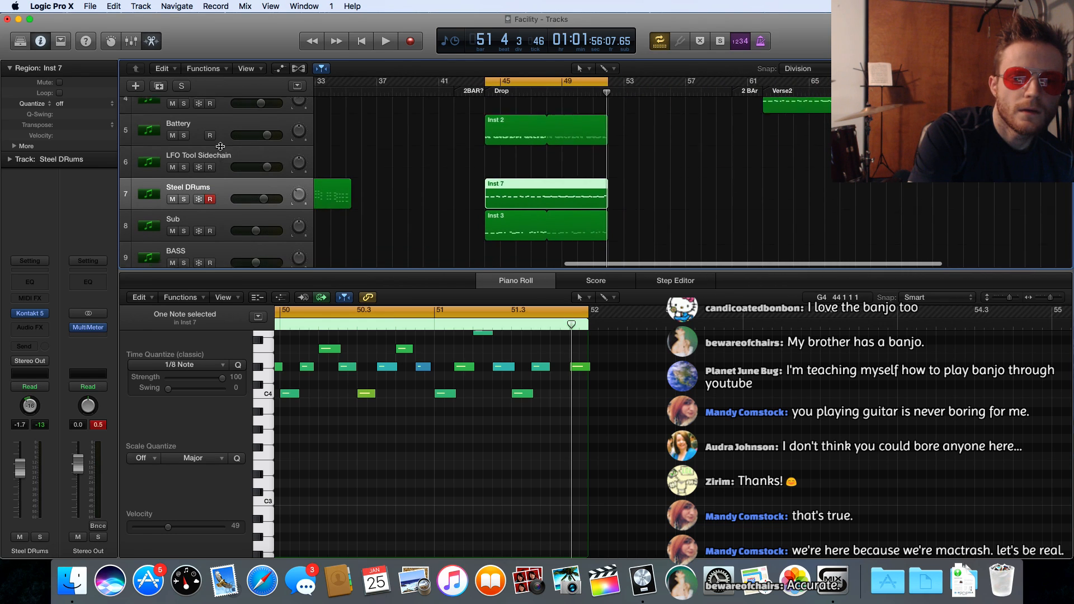
pyautogui.scroll(-4, 221, 150)
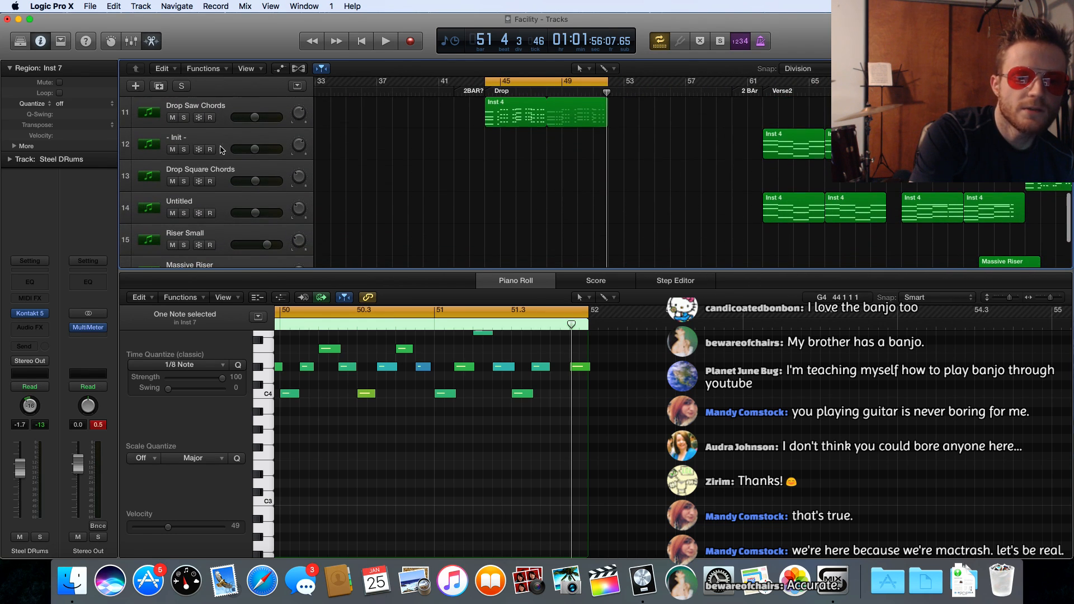
pyautogui.scroll(8, 542, 184)
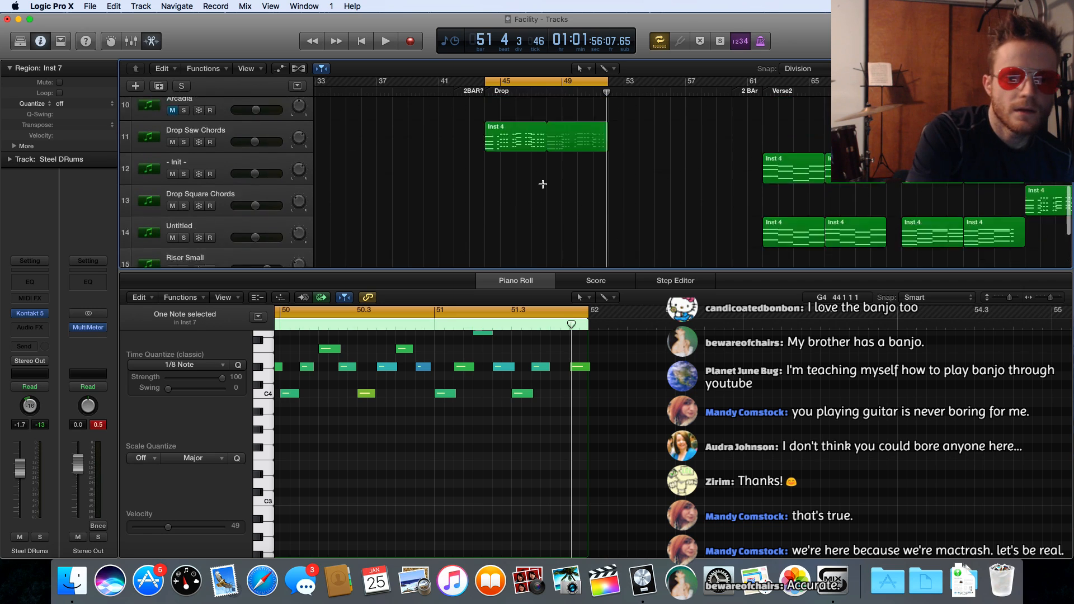
pyautogui.scroll(2, 545, 184)
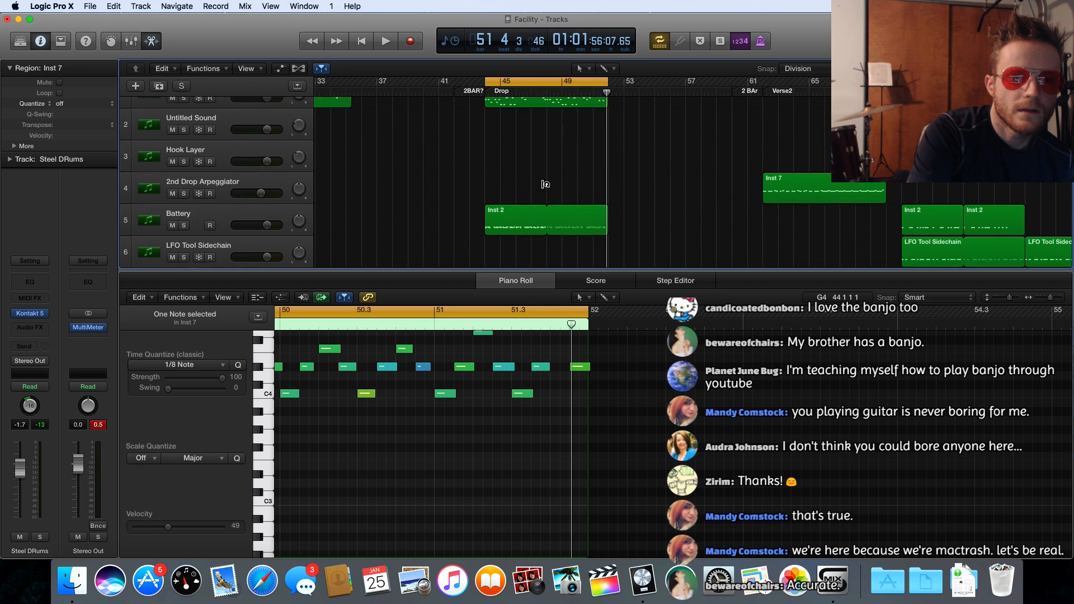
# Open the Battery track's Inst 2 region in the first Drop and play the section back
pyautogui.click(517, 230)
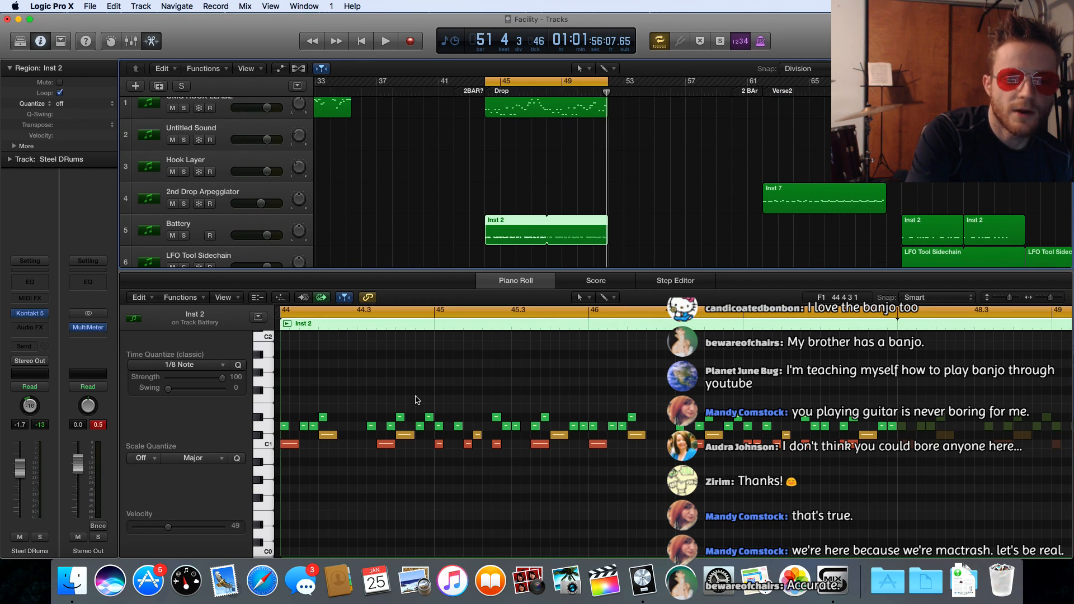
pyautogui.press('space')
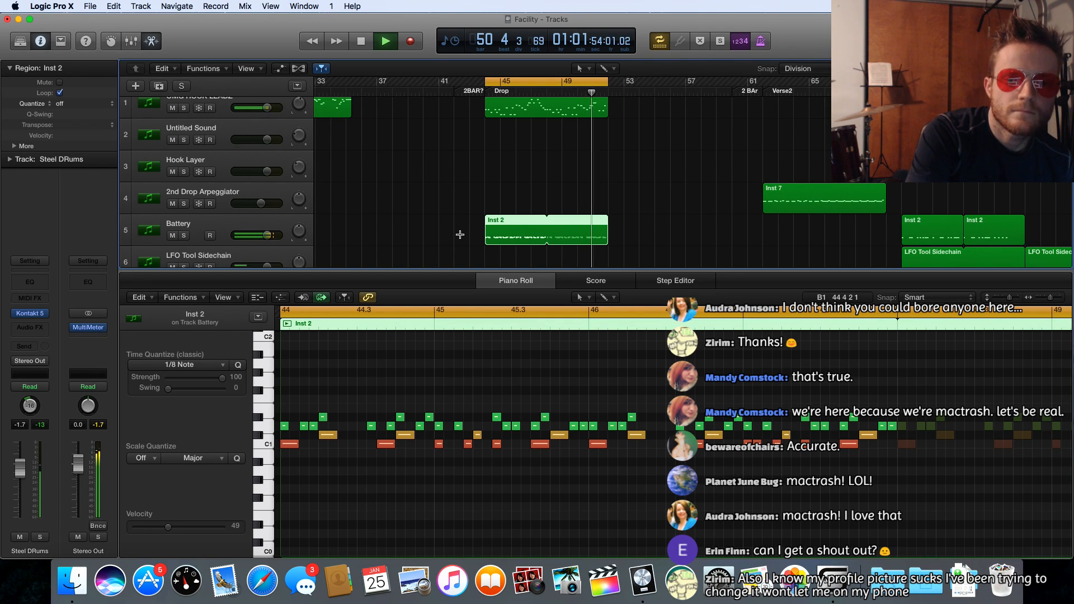
pyautogui.press('space')
# Move the Battery track's Inst 2 region from the first Drop to bar 53
pyautogui.hscroll(2, 460, 234)
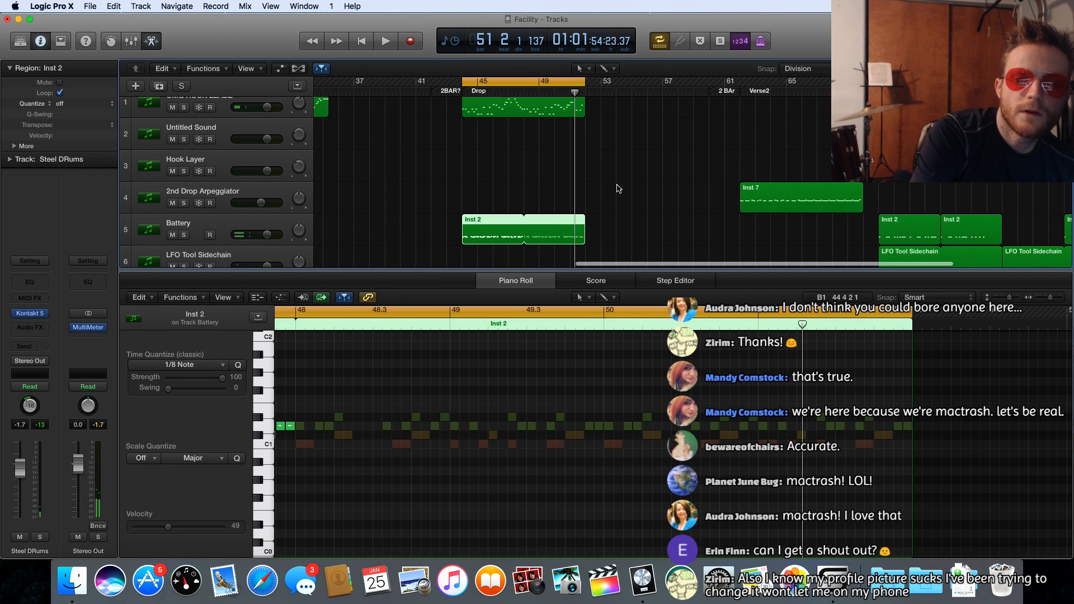
pyautogui.scroll(-3, 619, 188)
pyautogui.hscroll(1, 430, 141)
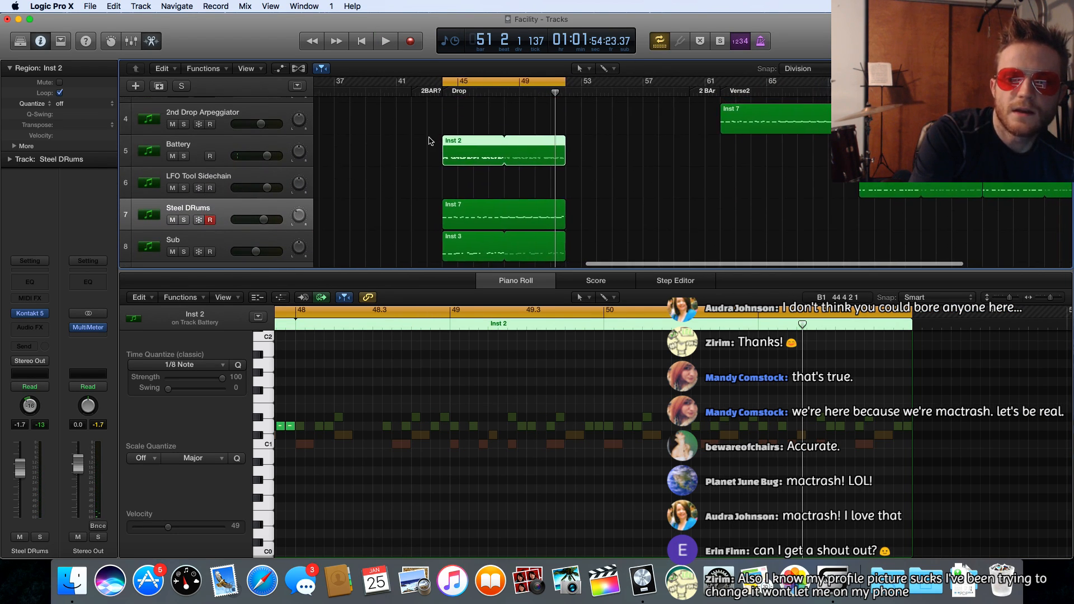
pyautogui.moveTo(458, 147); pyautogui.dragTo(596, 147)
# Copy the Drop Saw Chords track's first Inst 4 region at the start of Drop 2
pyautogui.hscroll(5, 777, 211)
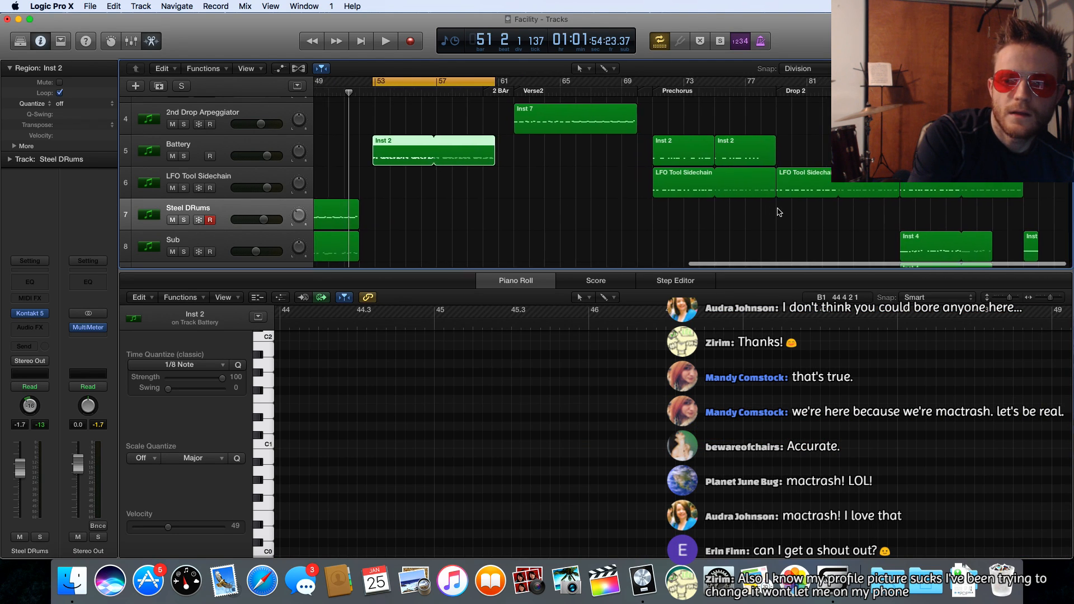
pyautogui.scroll(2, 778, 213)
pyautogui.scroll(2, 778, 211)
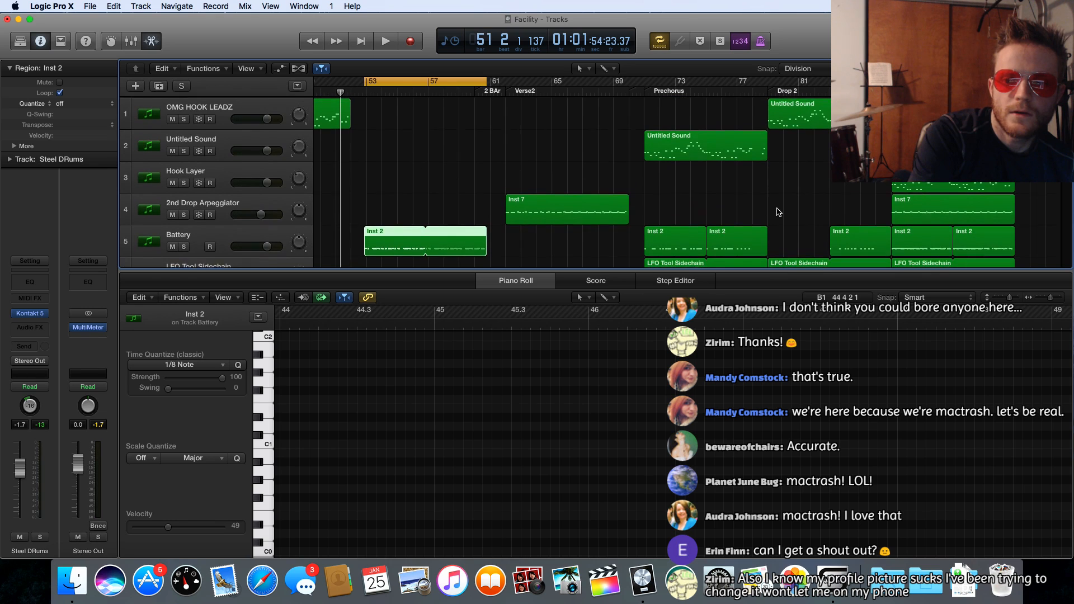
pyautogui.scroll(-2, 817, 224)
pyautogui.hscroll(-2, 817, 224)
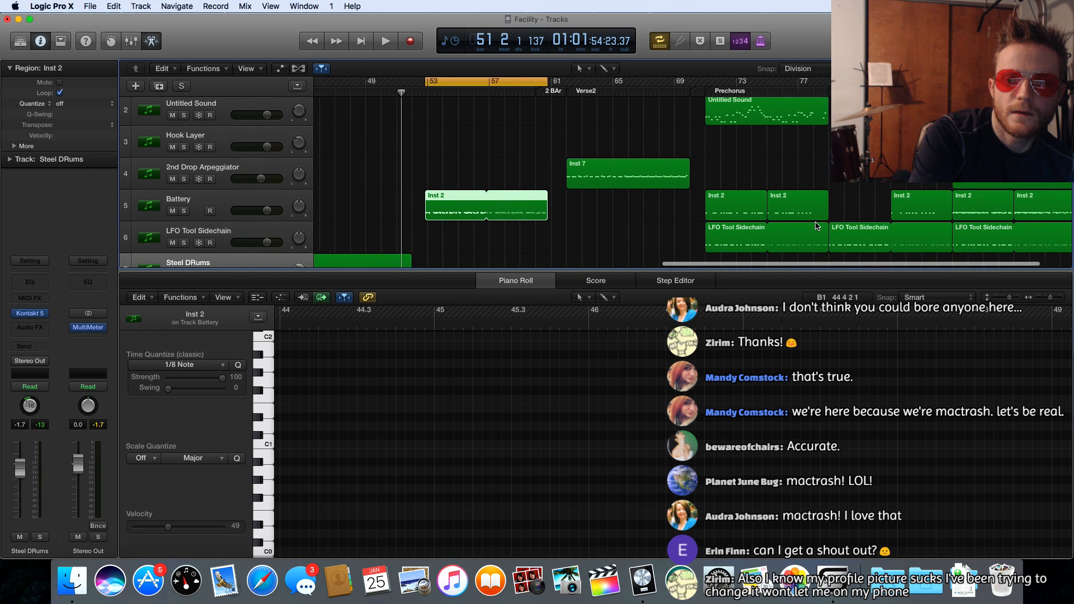
pyautogui.hscroll(3, 817, 222)
pyautogui.scroll(-5, 806, 219)
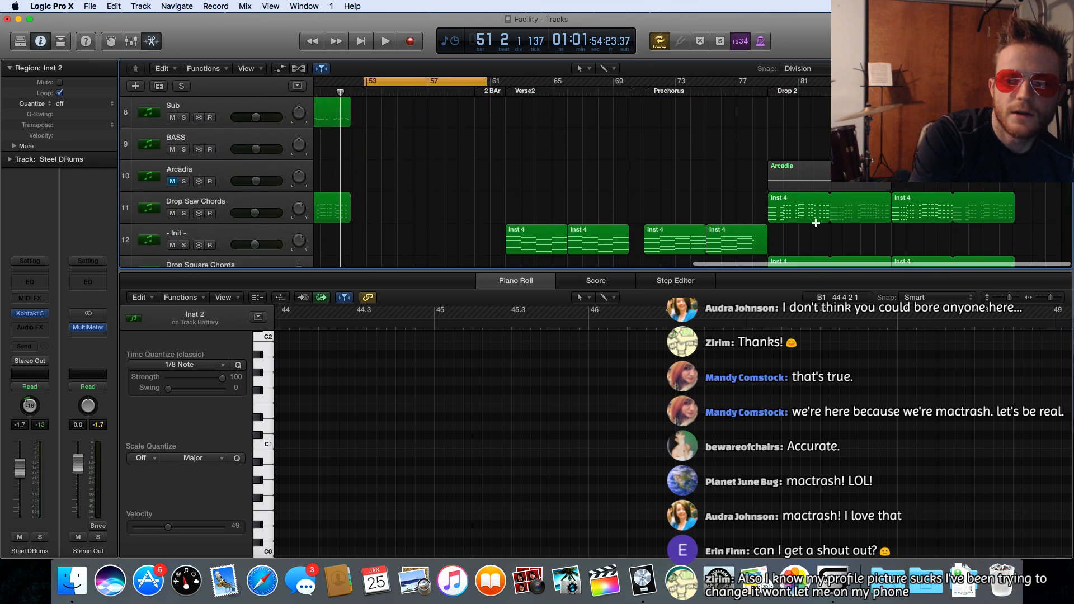
pyautogui.hscroll(-1, 789, 215)
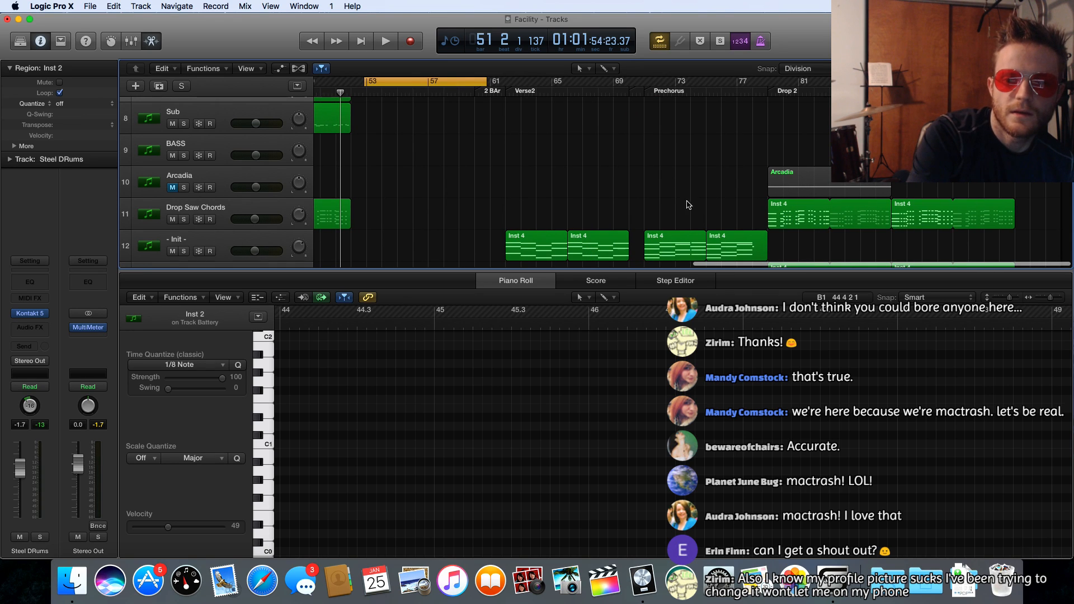
pyautogui.click(774, 206)
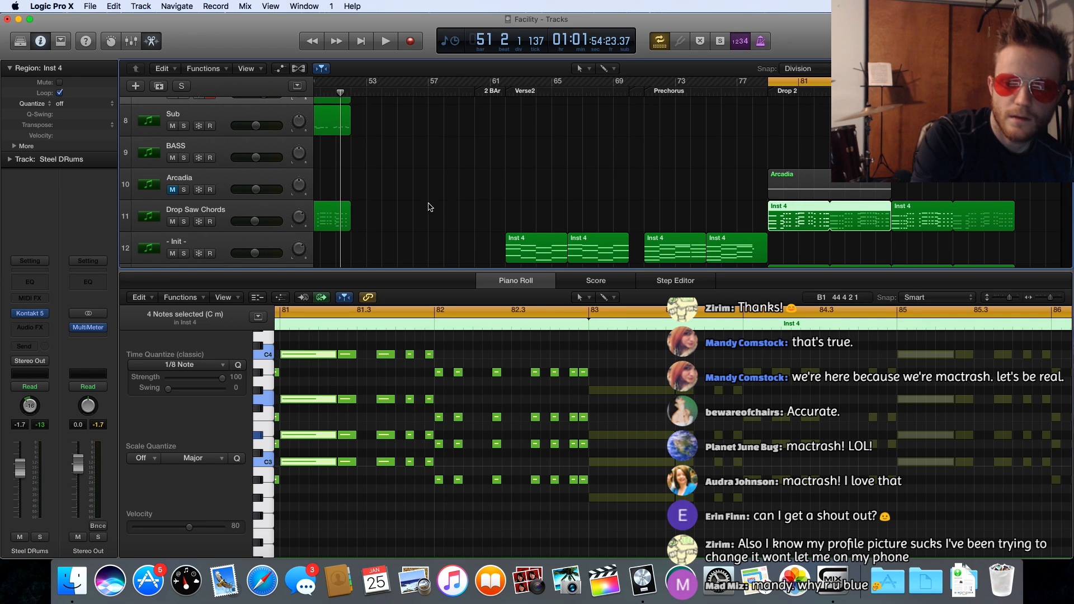
# Move the Steel DRums Inst 7 region from the first Drop to about bar 53, beneath the Battery region
pyautogui.scroll(5, 429, 207)
pyautogui.hscroll(-5, 429, 207)
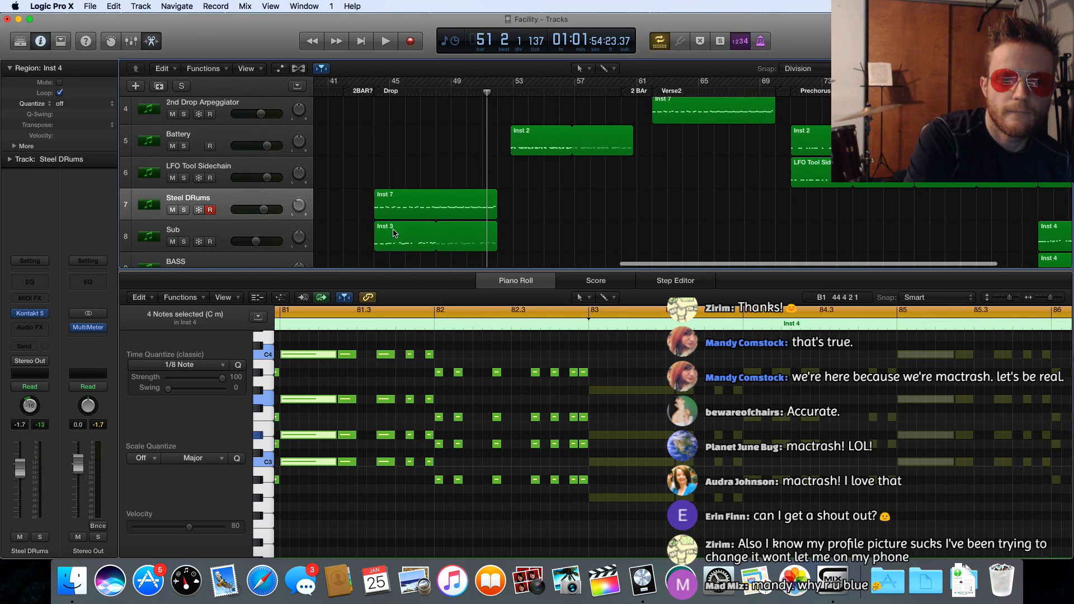
pyautogui.click(375, 93)
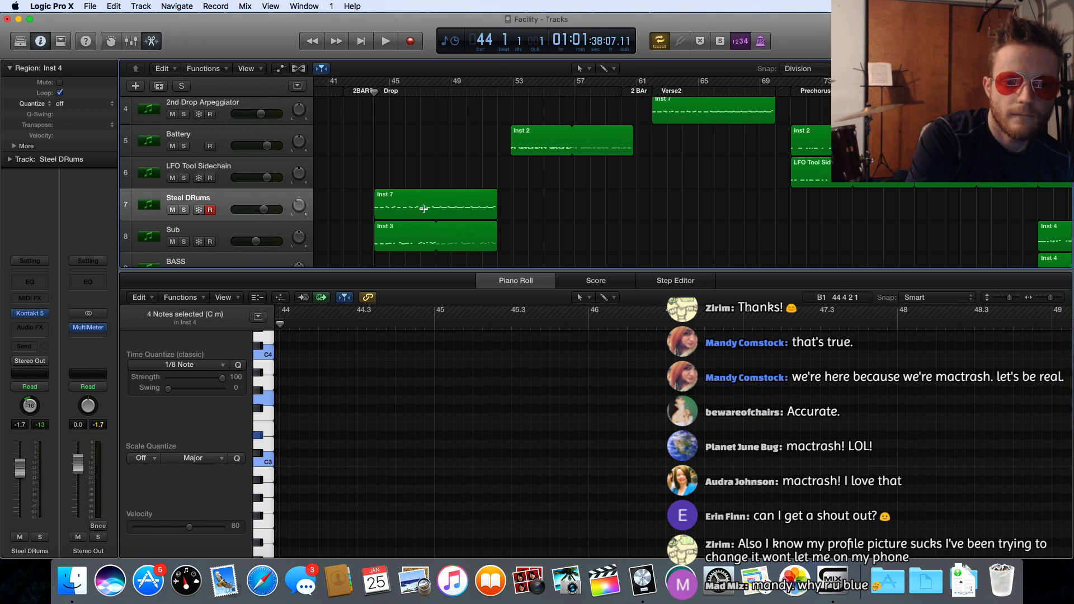
pyautogui.moveTo(426, 202); pyautogui.dragTo(560, 202)
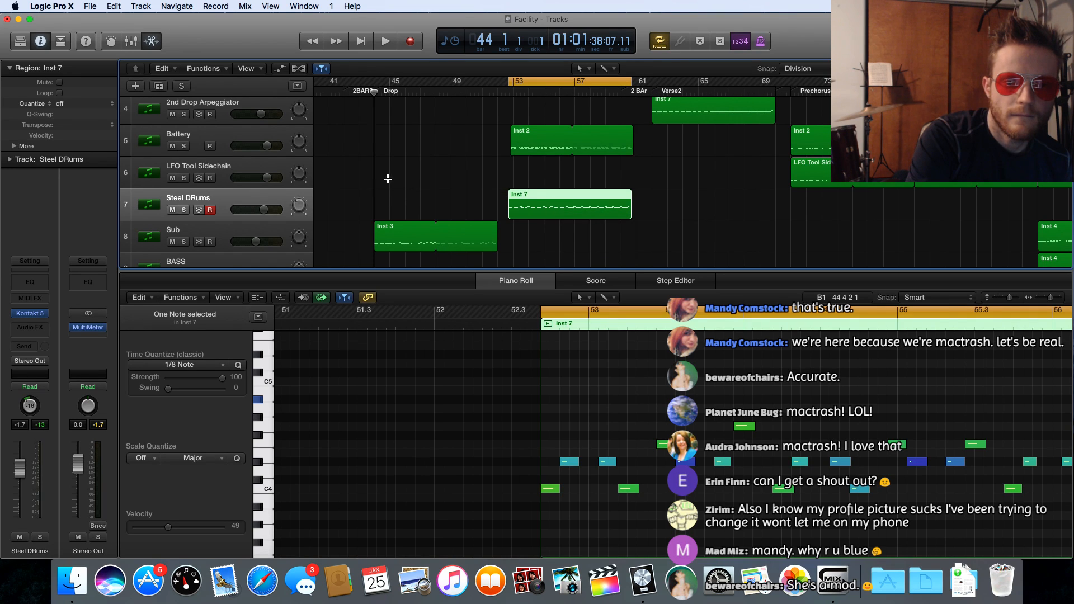
# Paste the copied Inst 4 chord region onto the Steel DRums track at bar 44 and move the Battery Inst 2 region back above it
pyautogui.click(373, 92)
pyautogui.press('super+v')
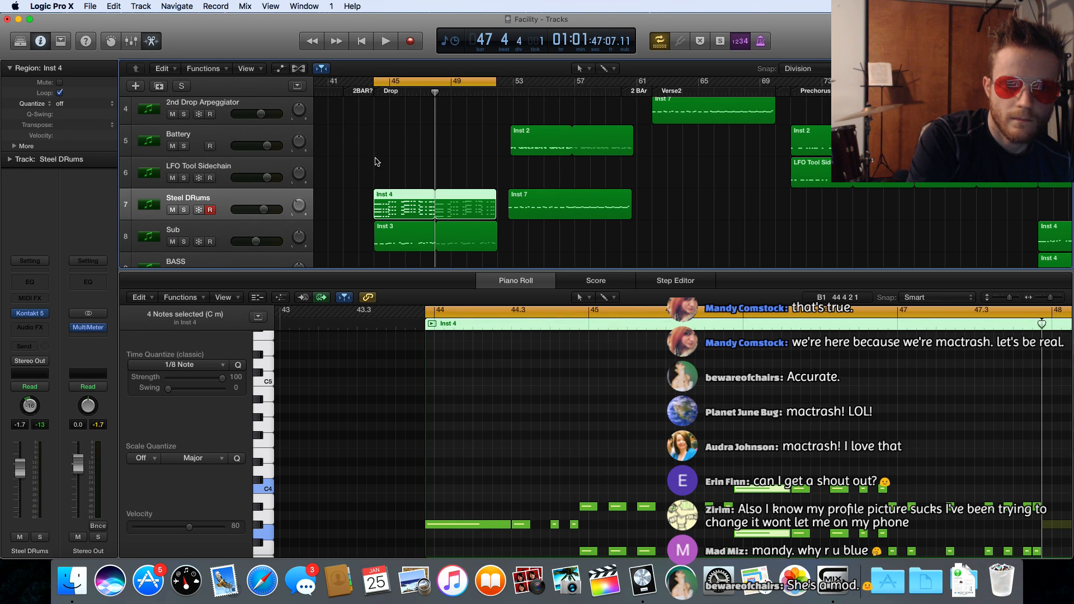
pyautogui.hscroll(1, 421, 214)
pyautogui.moveTo(399, 197); pyautogui.dragTo(401, 197)
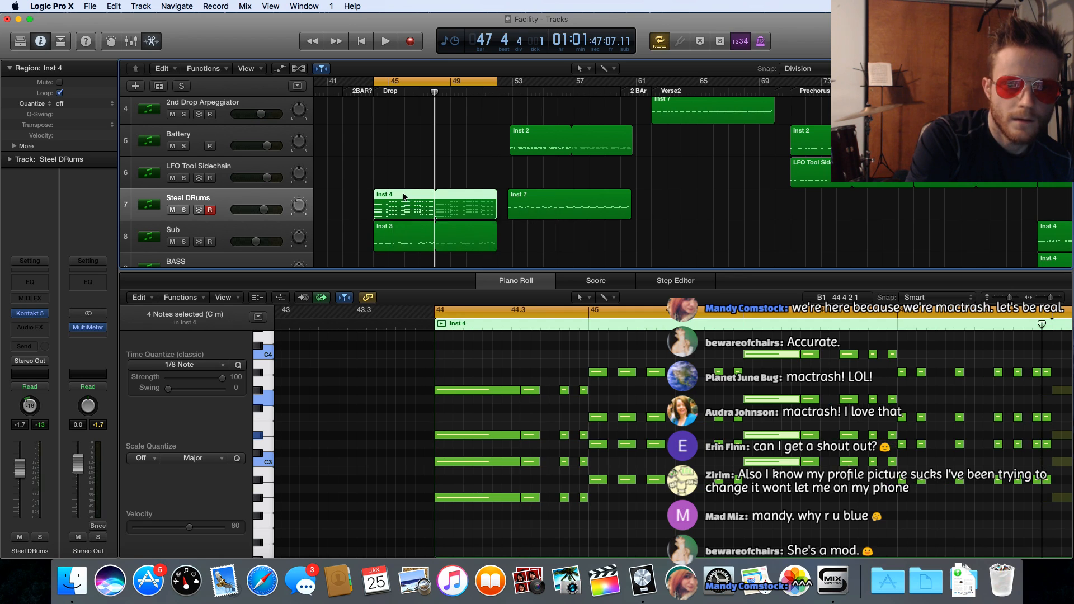
pyautogui.click(533, 131)
pyautogui.moveTo(533, 131); pyautogui.dragTo(400, 129)
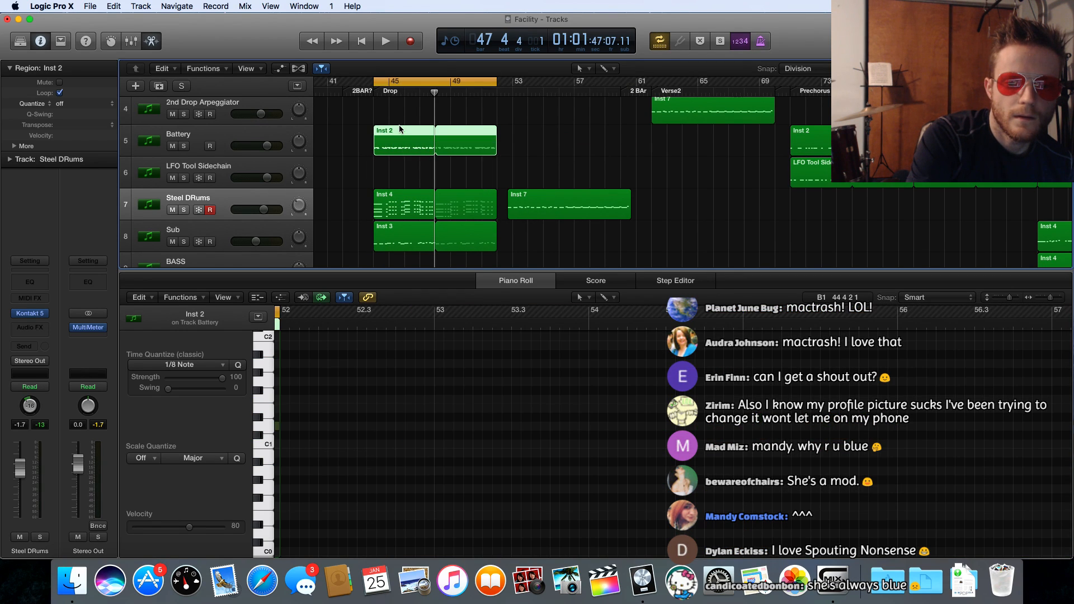
# Open the pasted Steel DRums Inst 4 region for note editing and play back the first Drop to hear its chords
pyautogui.click(385, 199)
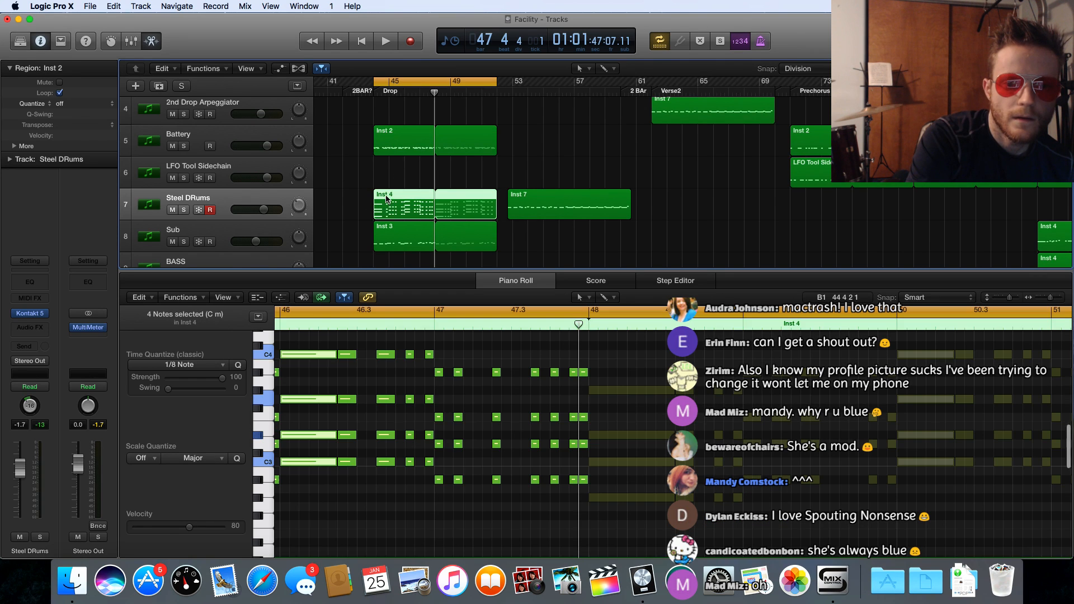
pyautogui.hscroll(-10, 360, 444)
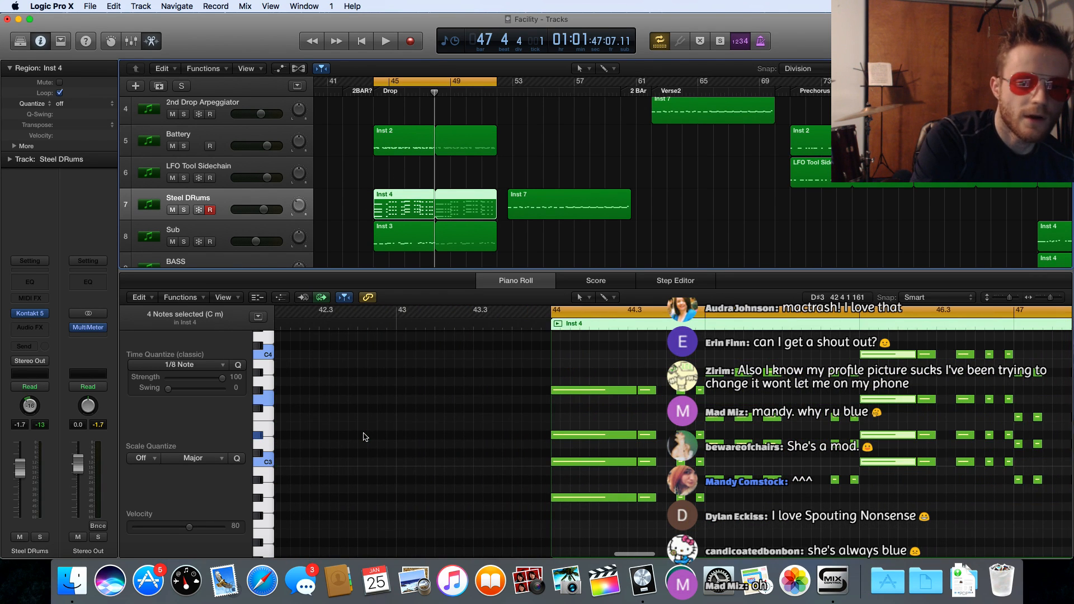
pyautogui.hscroll(3, 364, 437)
pyautogui.scroll(5, 374, 414)
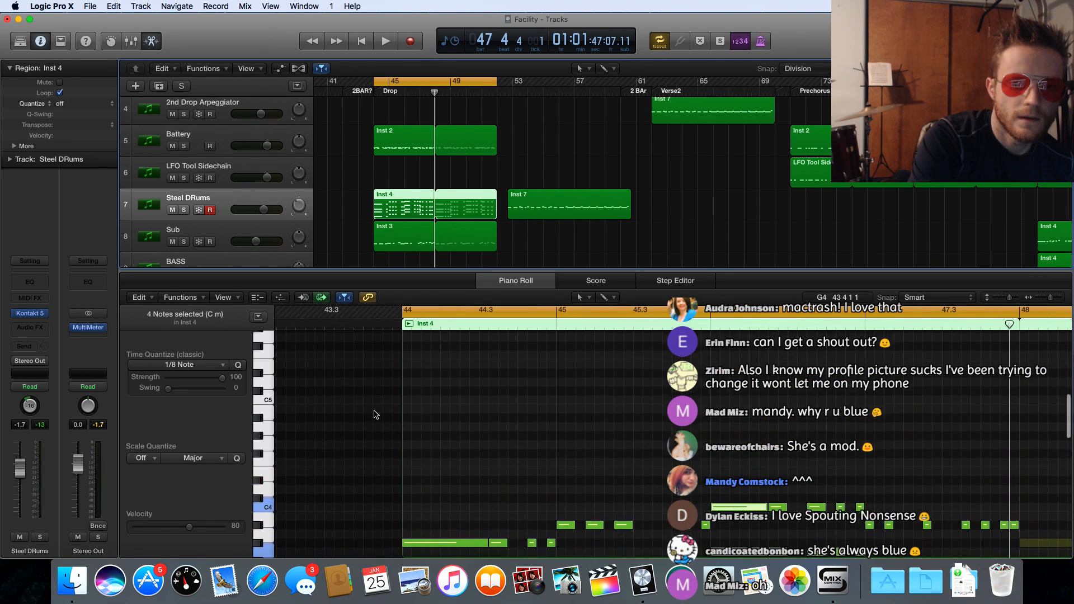
pyautogui.scroll(-4, 374, 414)
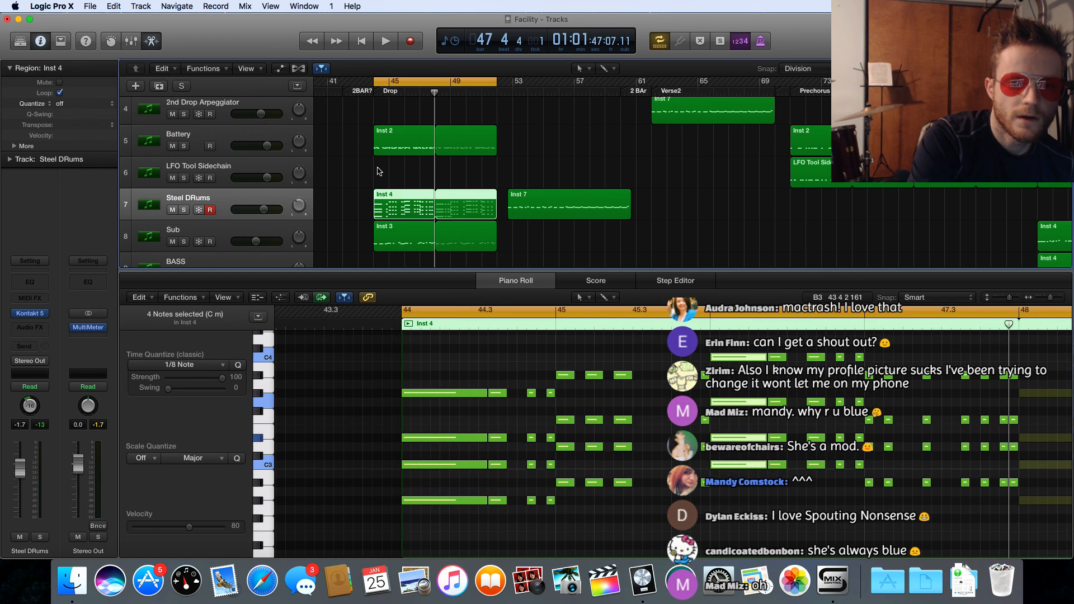
pyautogui.press('space')
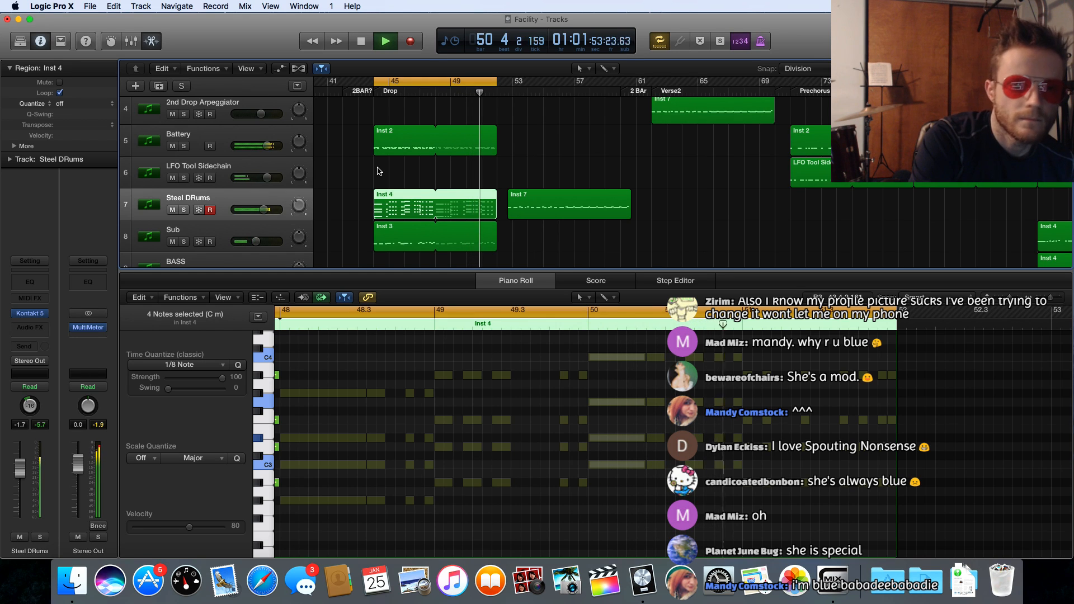
pyautogui.click(375, 207)
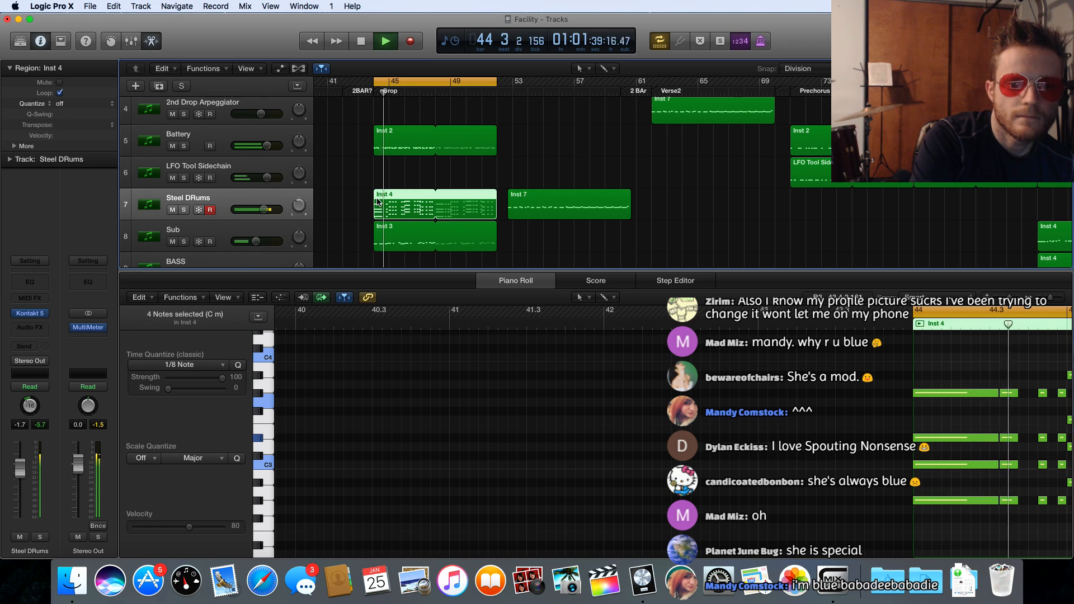
pyautogui.press('space')
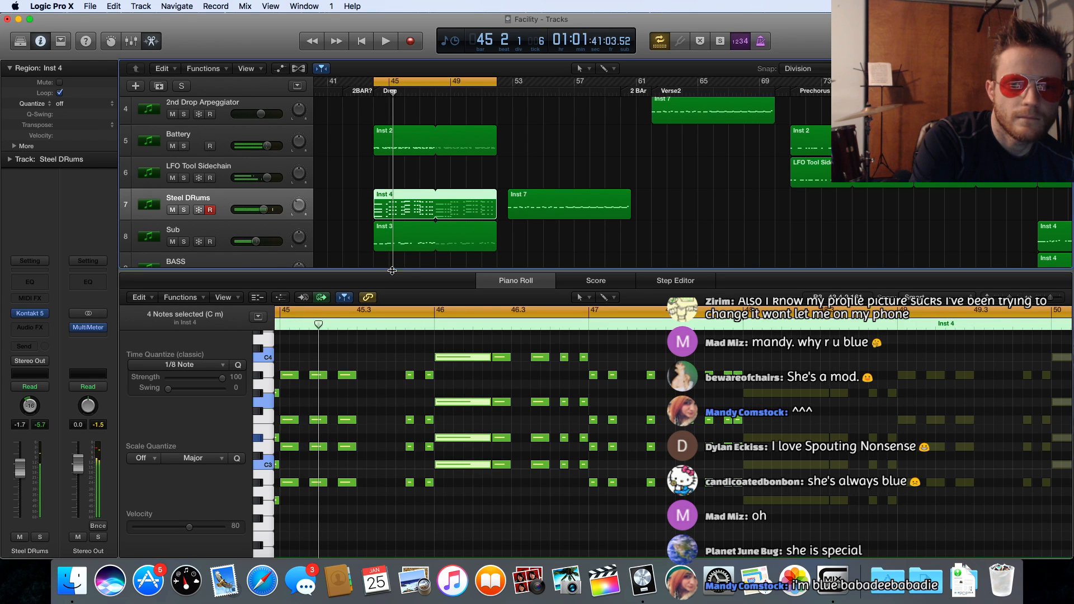
pyautogui.hscroll(-10, 392, 402)
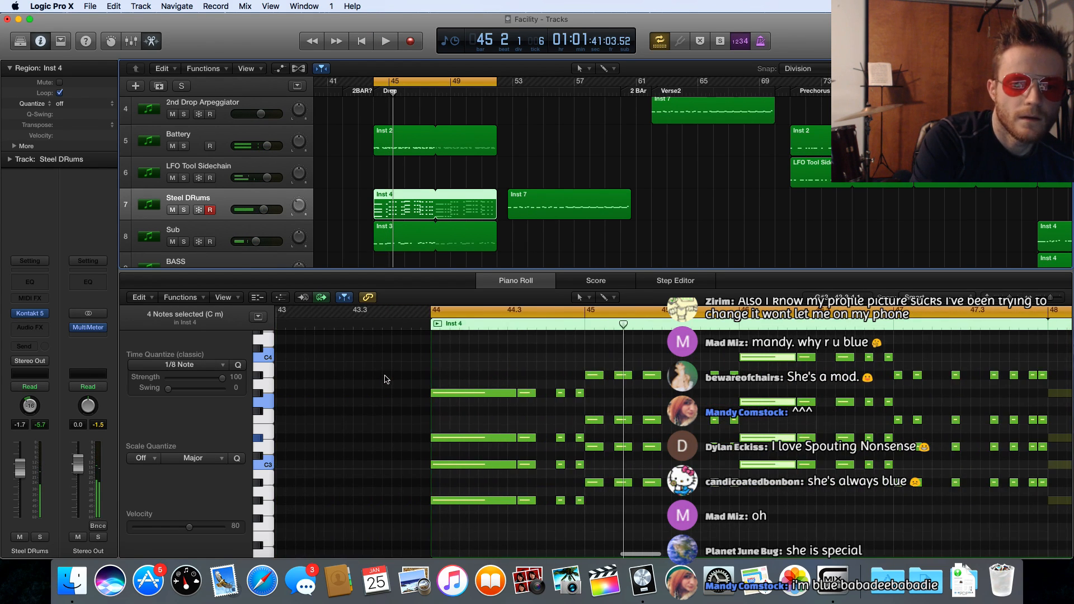
pyautogui.press('space')
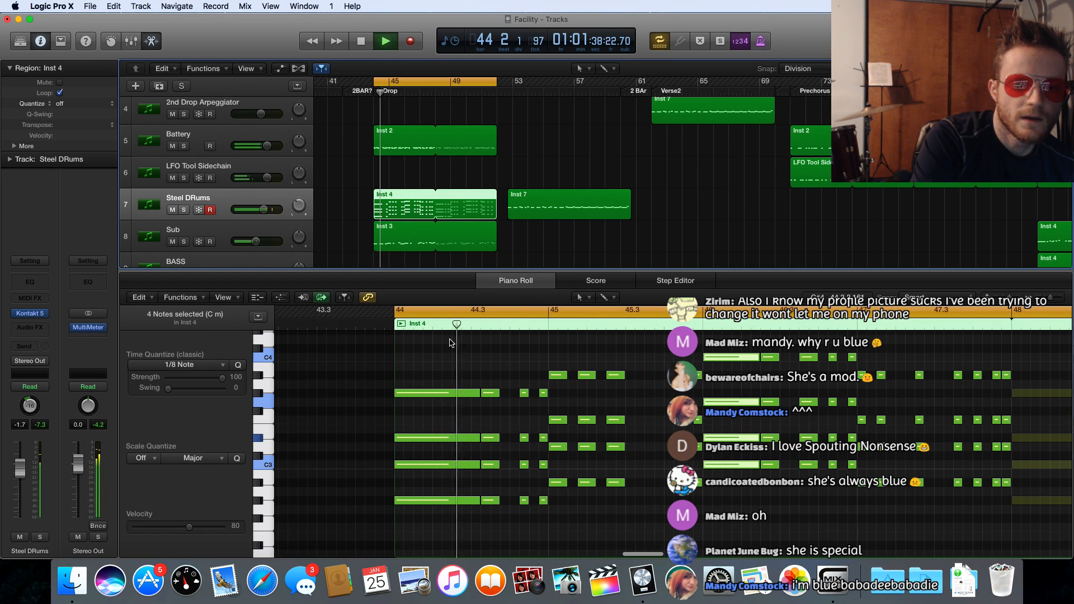
pyautogui.press('space')
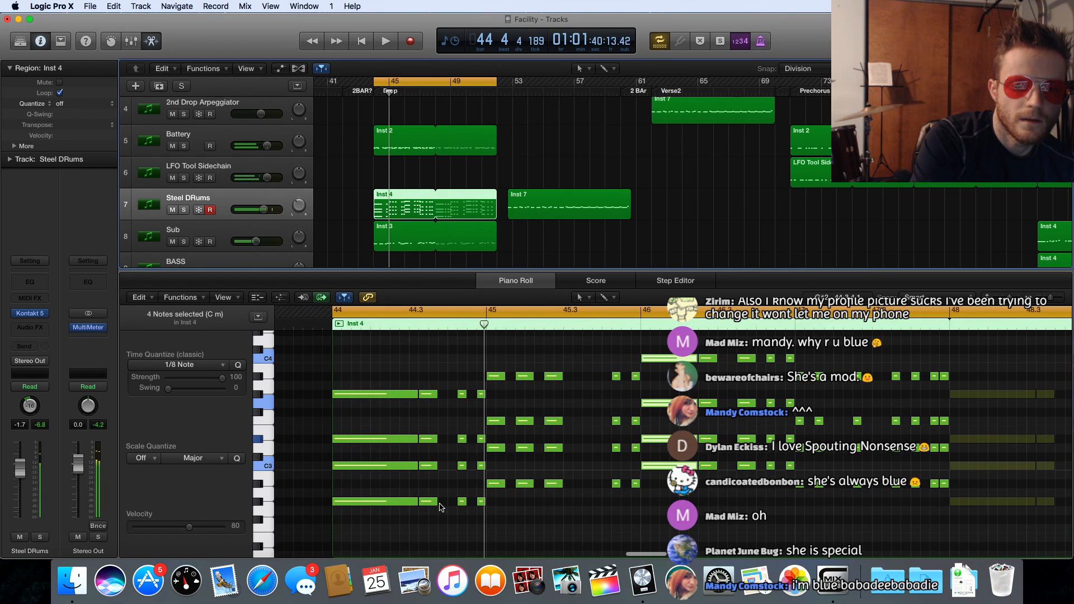
# Shift the second chord in bar 44 of the Steel DRums Inst 4 region one sixteenth later and play it back
pyautogui.moveTo(432, 517); pyautogui.dragTo(437, 399)
pyautogui.press('space')
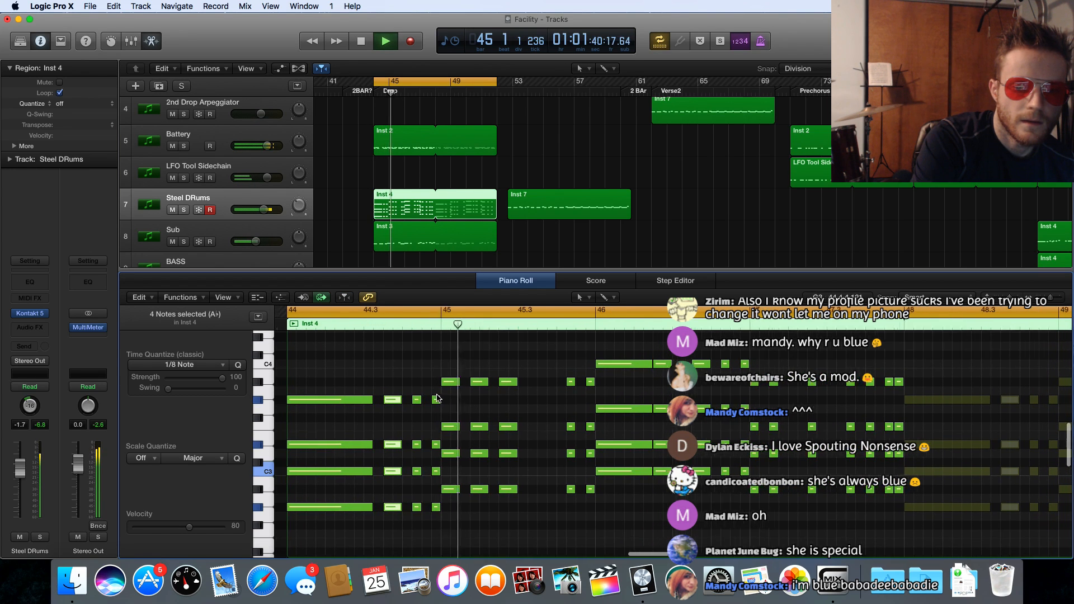
pyautogui.press('space')
pyautogui.press('space')
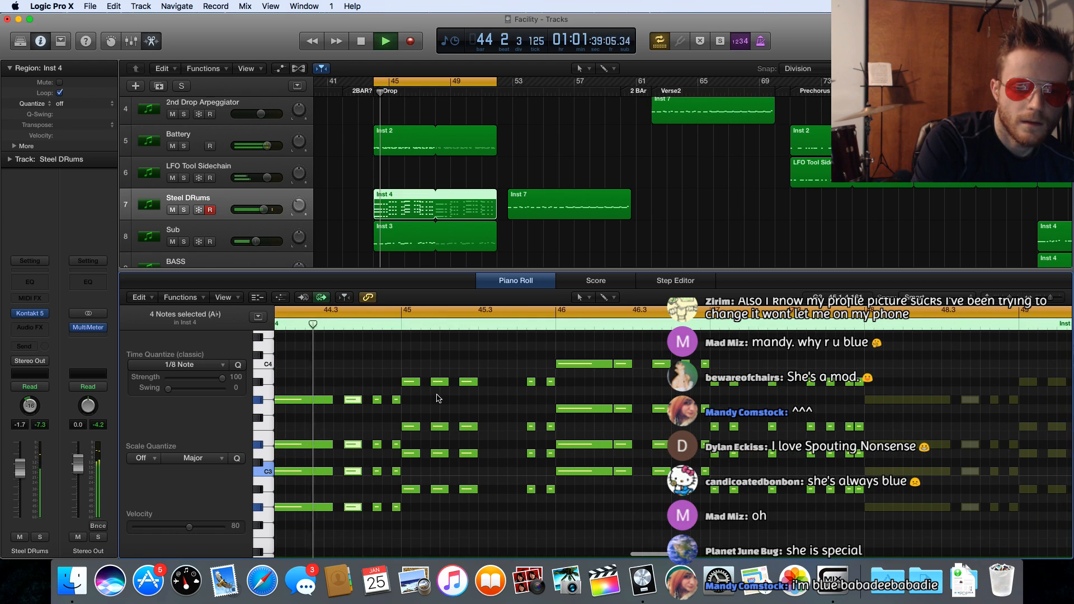
# Move the fourth chord in bar 45 of the Steel DRums region earlier, closer to the third chord, and play it back
pyautogui.hscroll(2, 436, 398)
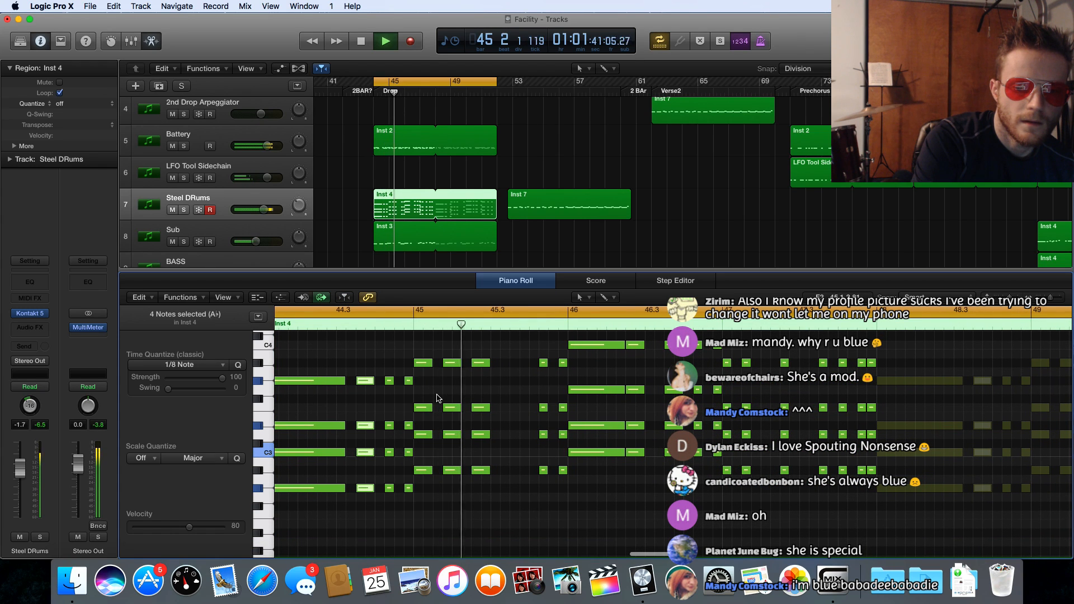
pyautogui.hscroll(5, 437, 399)
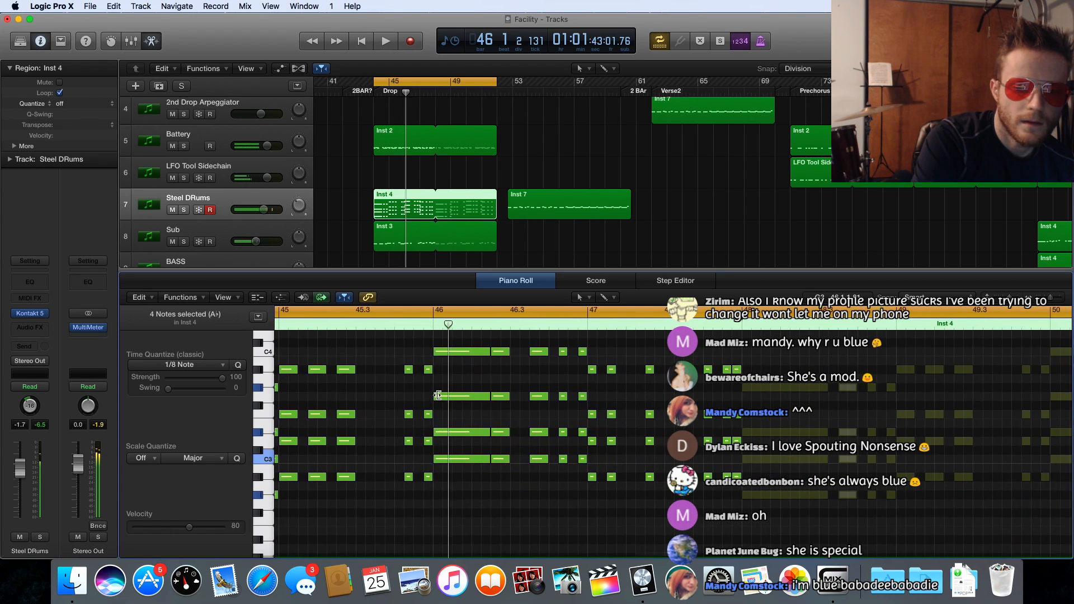
pyautogui.hscroll(-2, 437, 396)
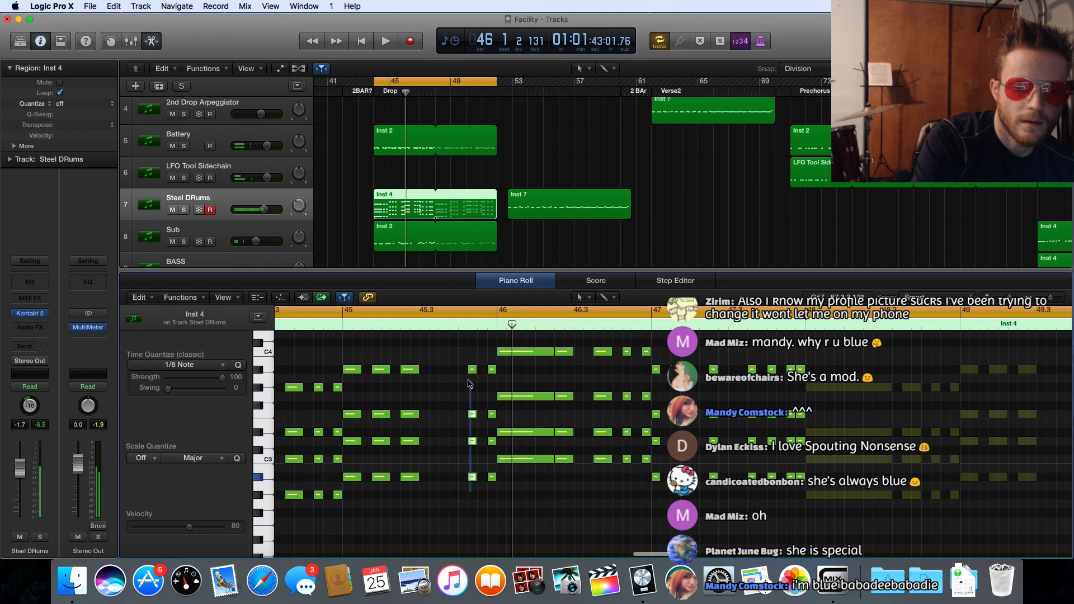
pyautogui.moveTo(473, 372); pyautogui.dragTo(443, 375)
pyautogui.press('space')
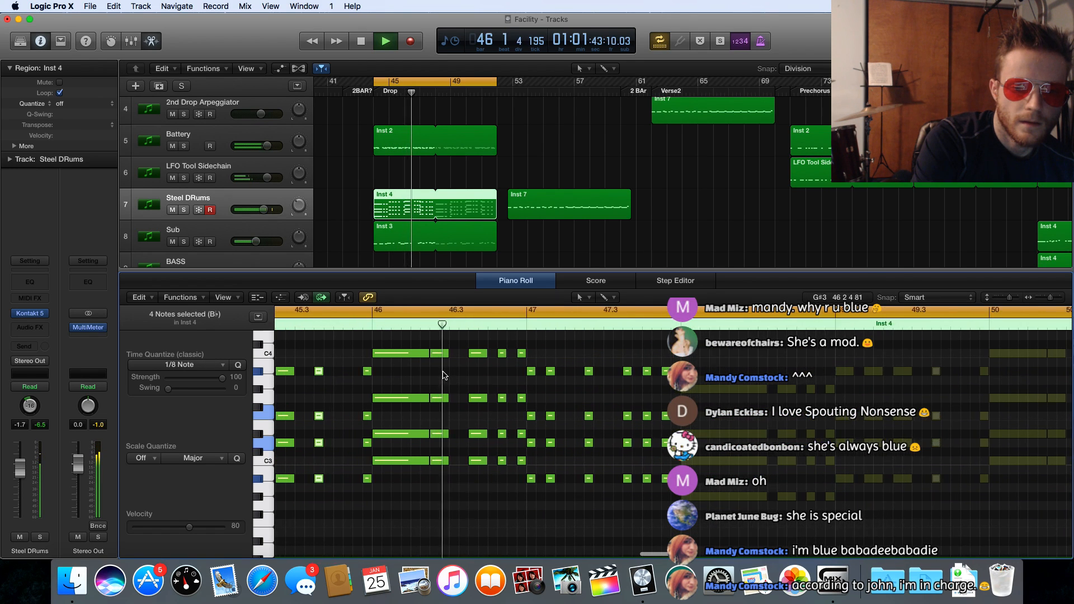
# Delete the last short chord in bar 45 and the second chord in bar 46 of the Steel DRums region
pyautogui.press('space')
pyautogui.moveTo(396, 511); pyautogui.dragTo(394, 390)
pyautogui.press('Delete')
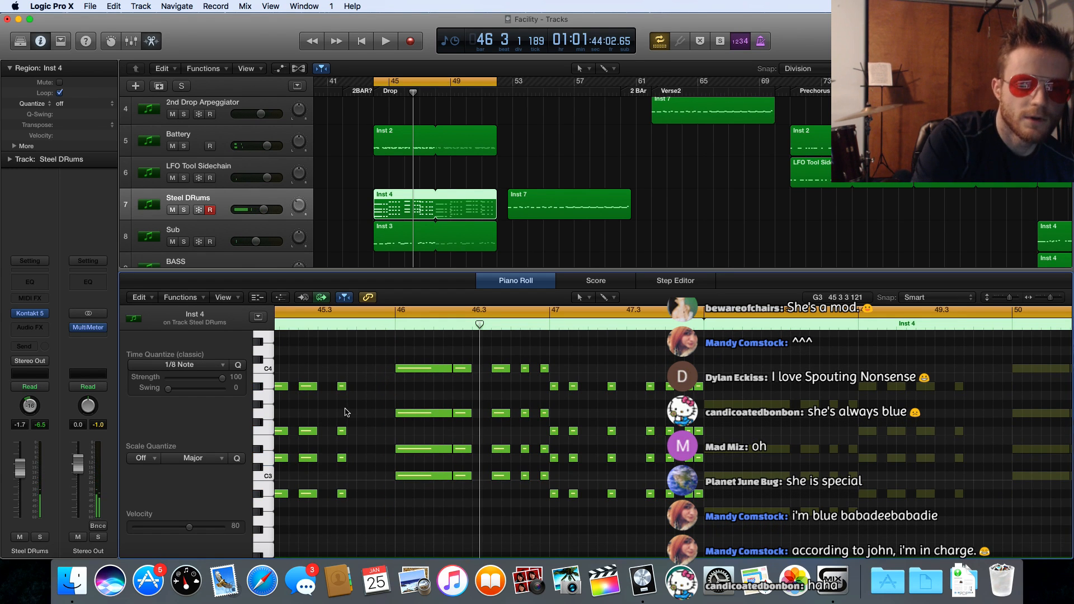
pyautogui.press('space')
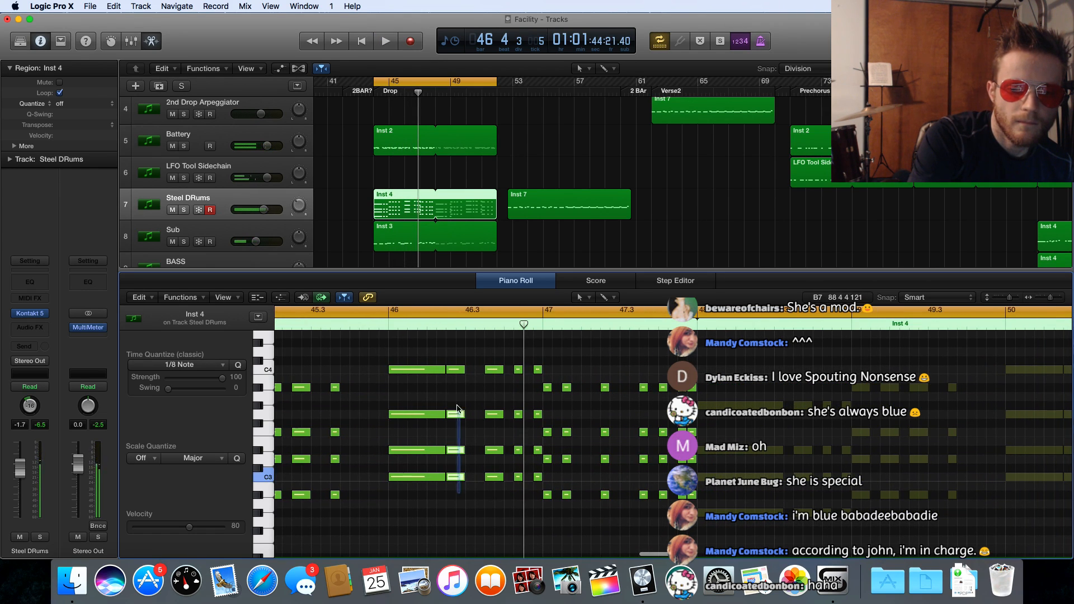
pyautogui.moveTo(460, 493); pyautogui.dragTo(455, 363)
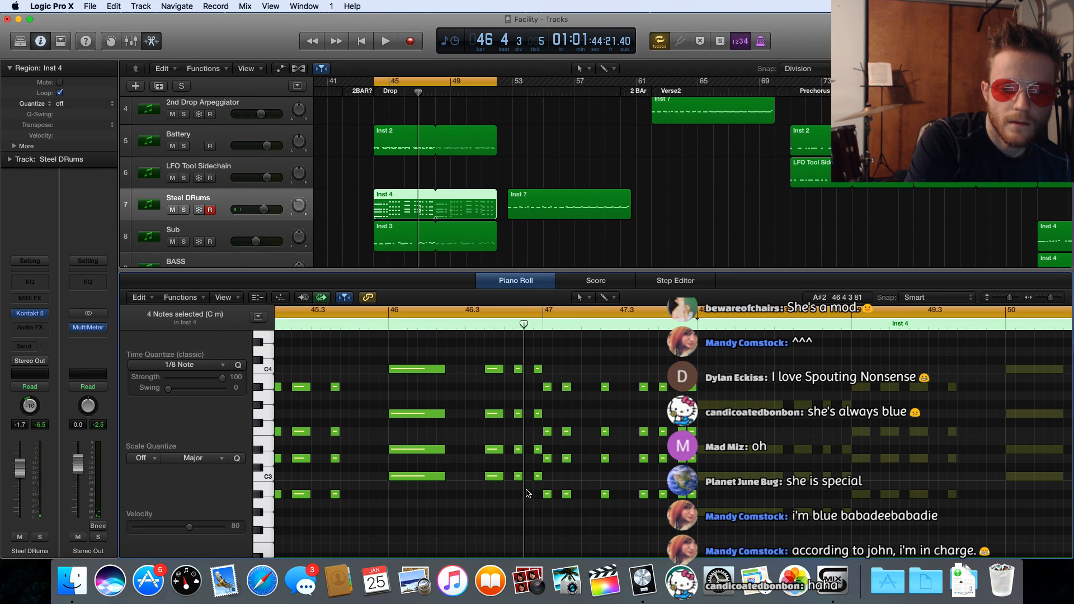
# Play back the first Drop from bar 44 while checking the edited Steel DRums chord rhythm
pyautogui.press('space')
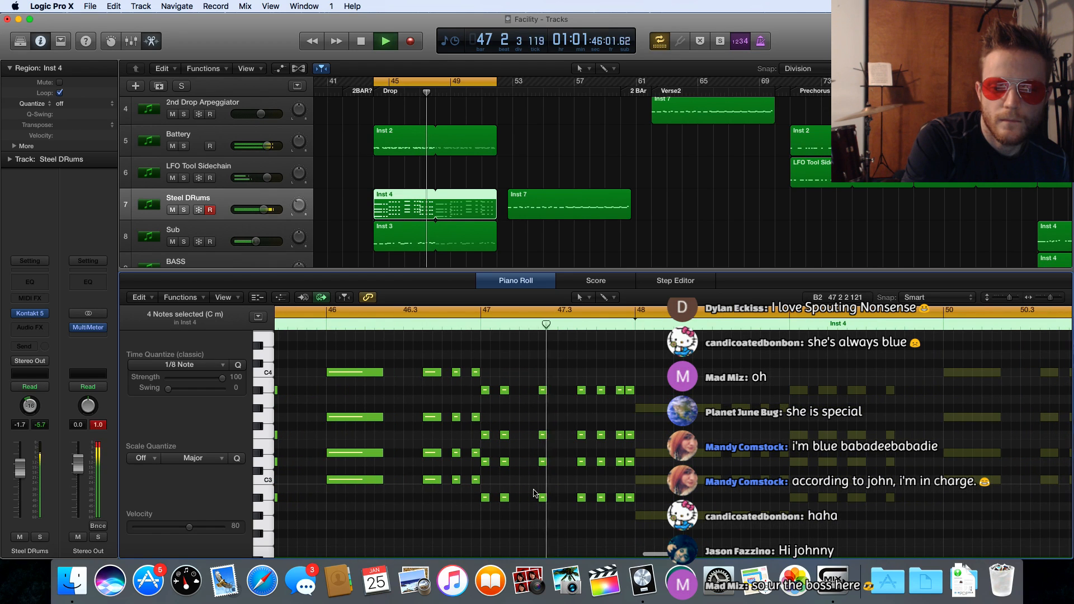
pyautogui.scroll(-4, 535, 494)
pyautogui.hscroll(-8, 535, 494)
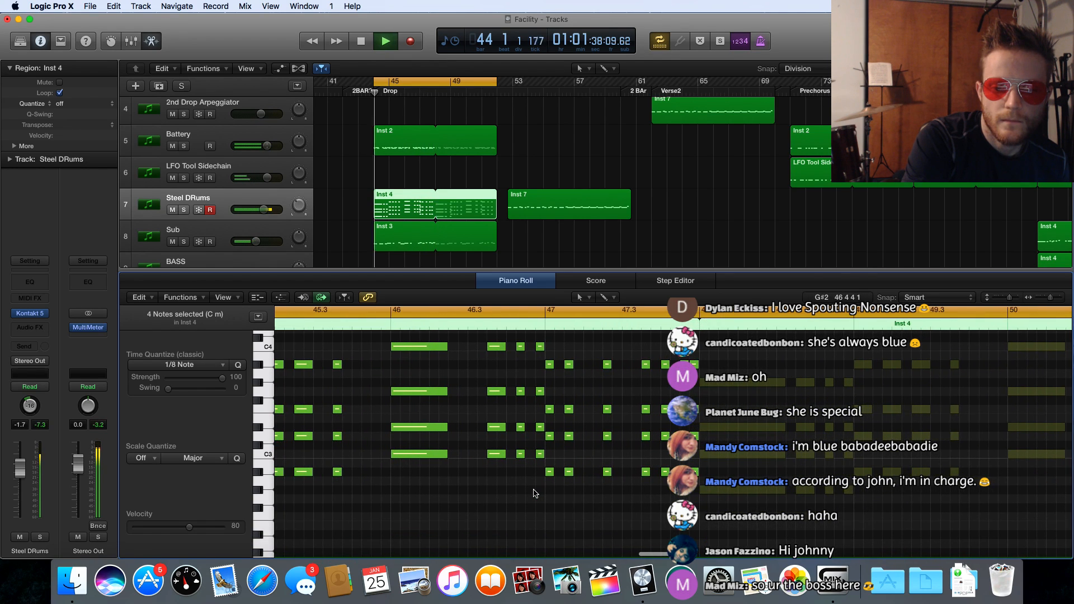
pyautogui.hscroll(2, 535, 494)
pyautogui.hscroll(4, 535, 494)
pyautogui.scroll(1, 535, 494)
pyautogui.hscroll(-7, 536, 494)
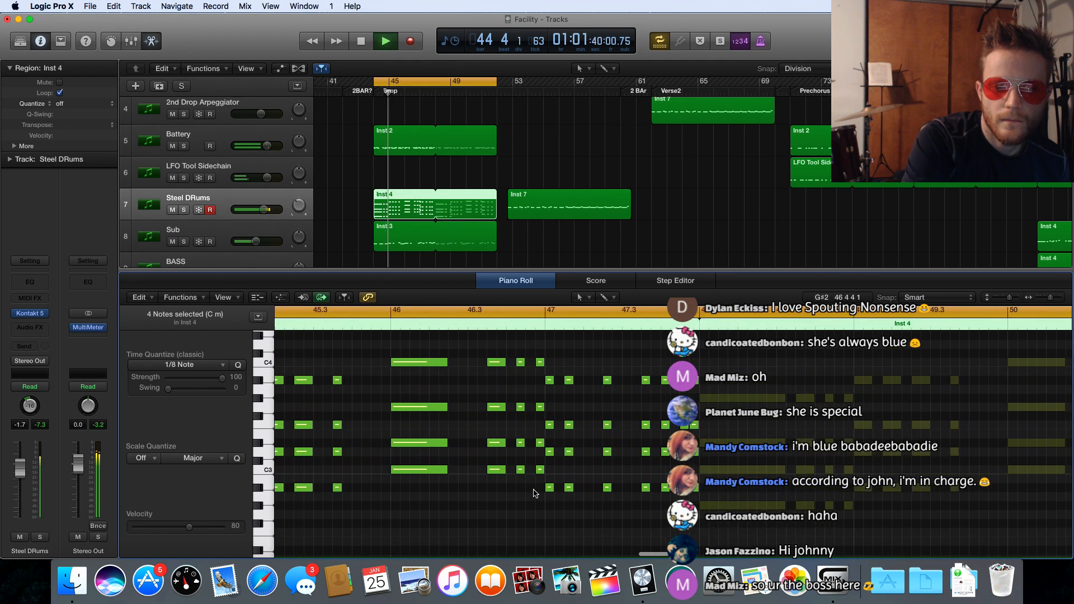
pyautogui.hscroll(-3, 536, 494)
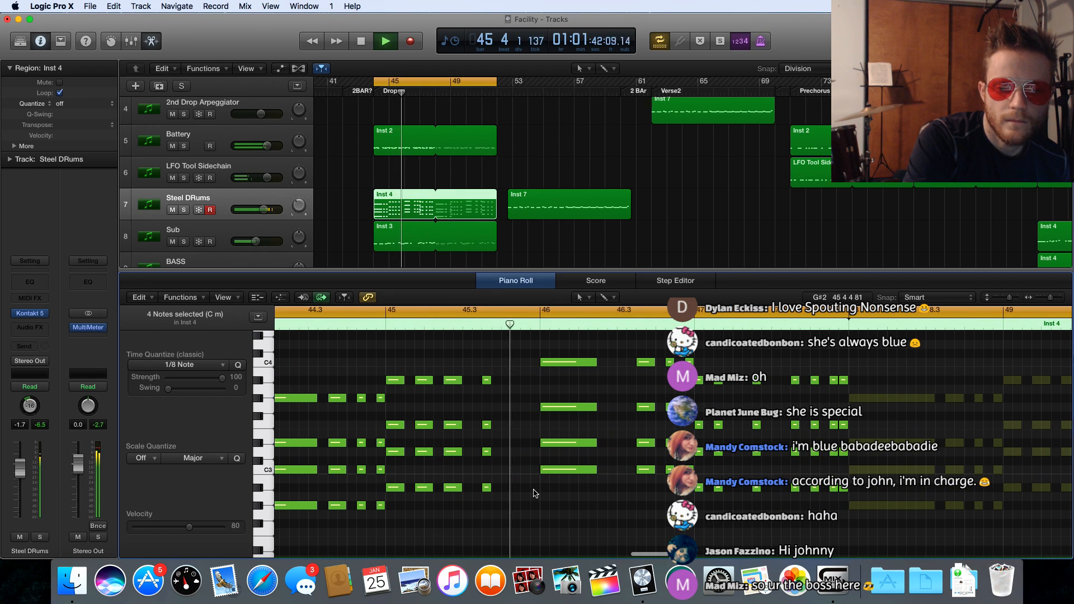
# Play back the Drop and follow the Steel DRums chords through bars 45 to 47
pyautogui.hscroll(6, 535, 494)
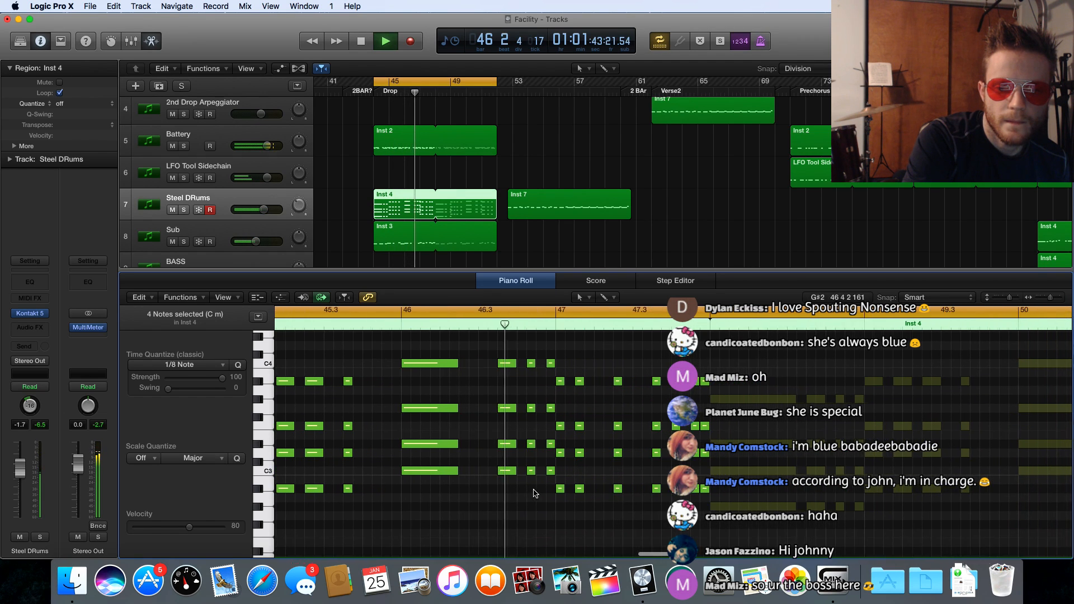
pyautogui.hscroll(4, 536, 494)
pyautogui.scroll(-1, 535, 494)
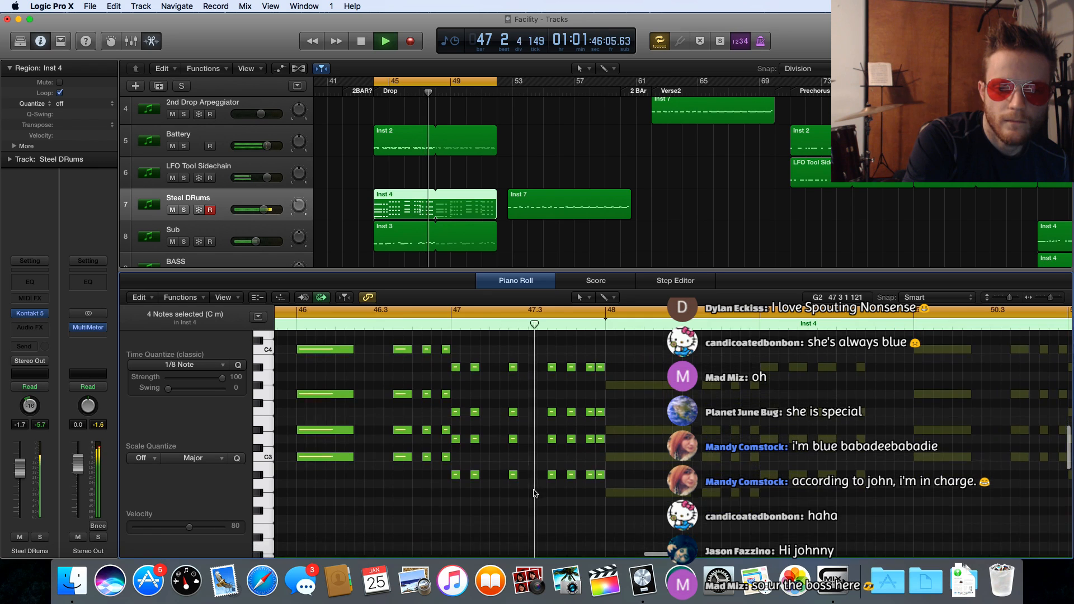
pyautogui.press('space')
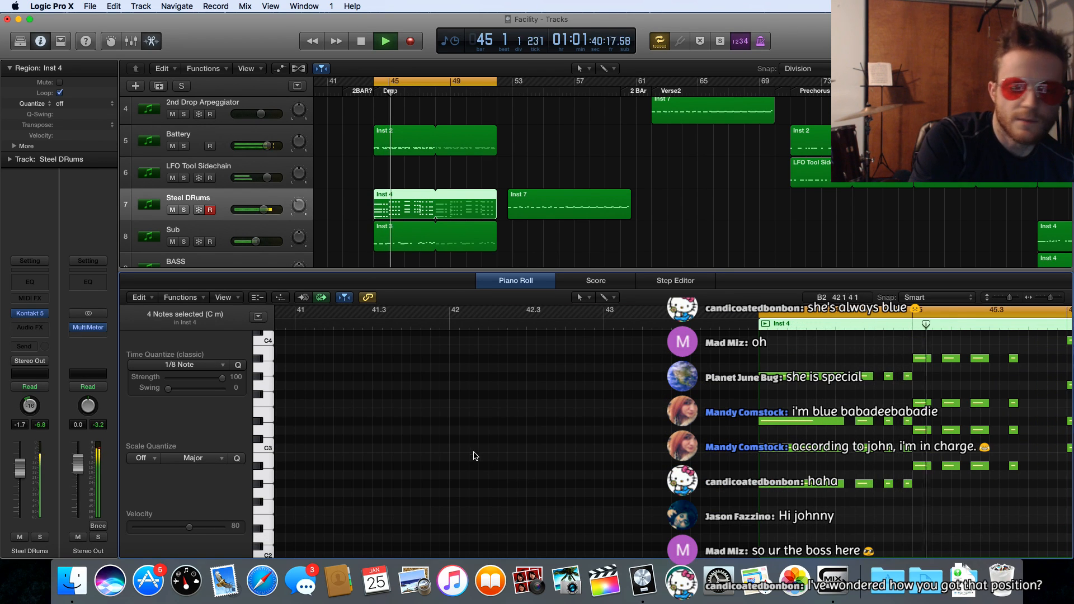
pyautogui.hscroll(15, 471, 452)
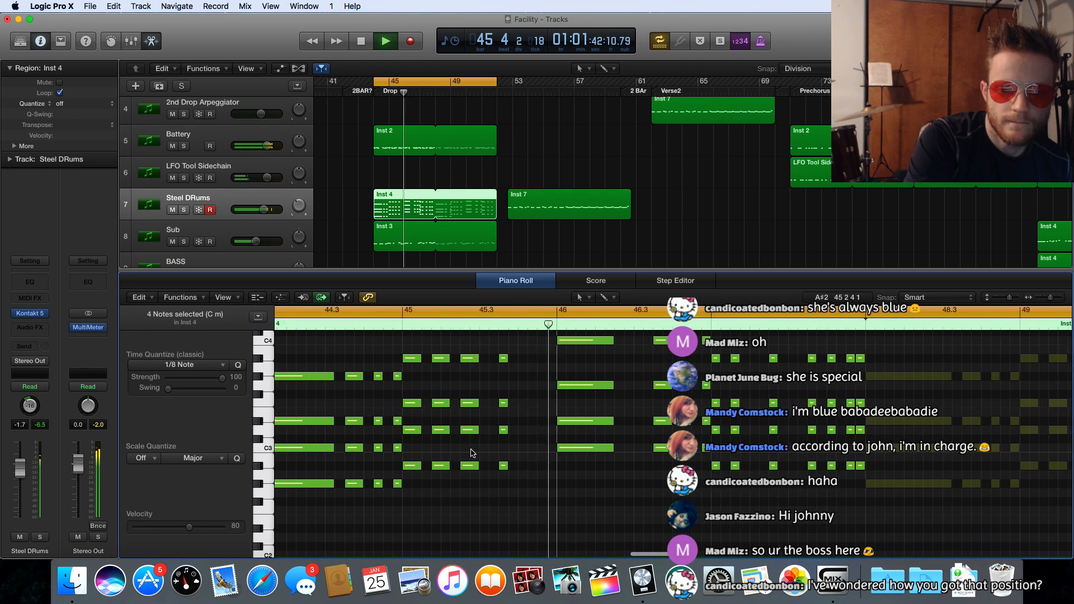
# Add short F3 and A#3 notes in the last beat of bar 45 of the Steel DRums region and play them back
pyautogui.press('space')
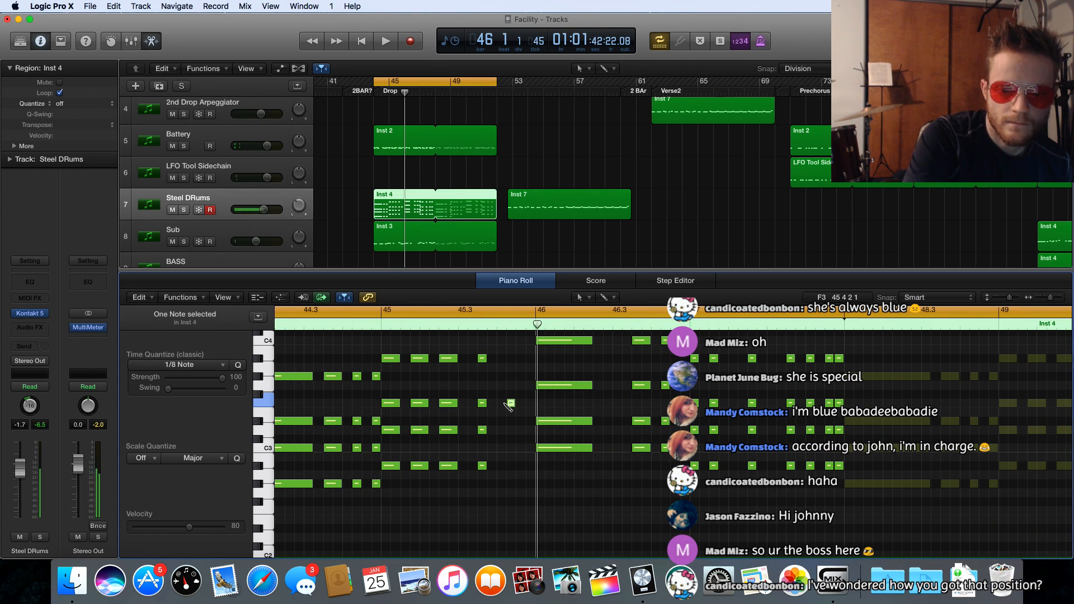
pyautogui.moveTo(511, 404); pyautogui.dragTo(501, 406)
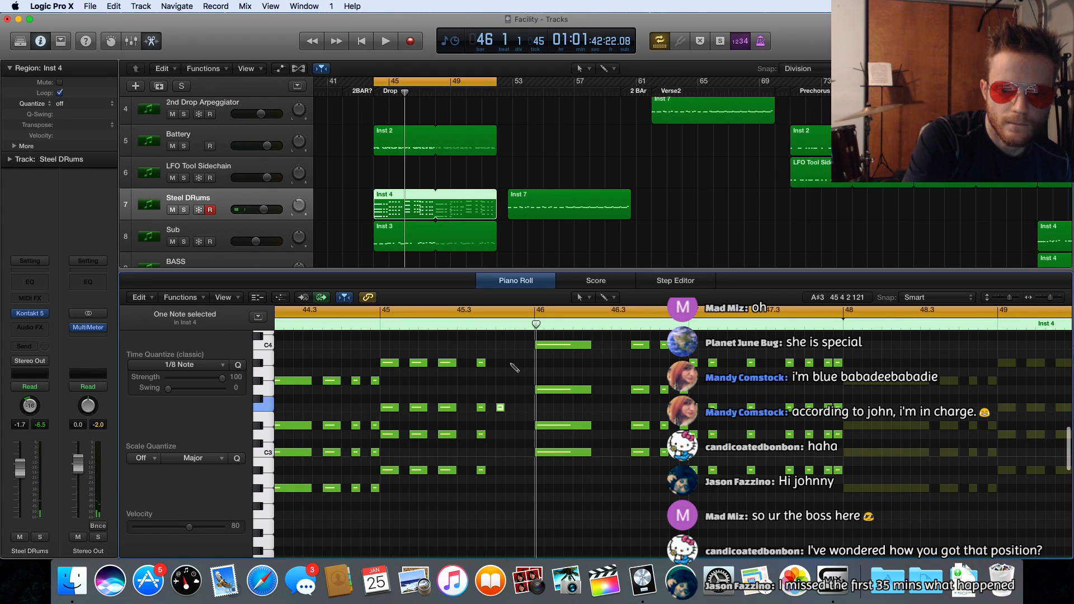
pyautogui.press('space')
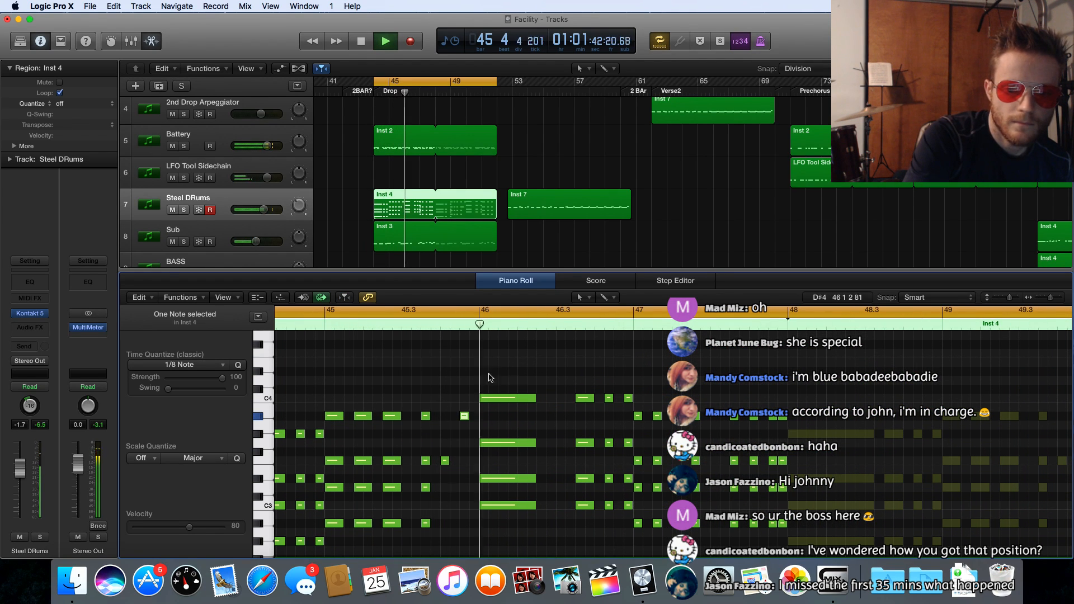
pyautogui.press('space')
# Raise the two short notes at the end of bar 45 by five semitones to A#3 and D#4 and play them back
pyautogui.moveTo(462, 417); pyautogui.dragTo(463, 417)
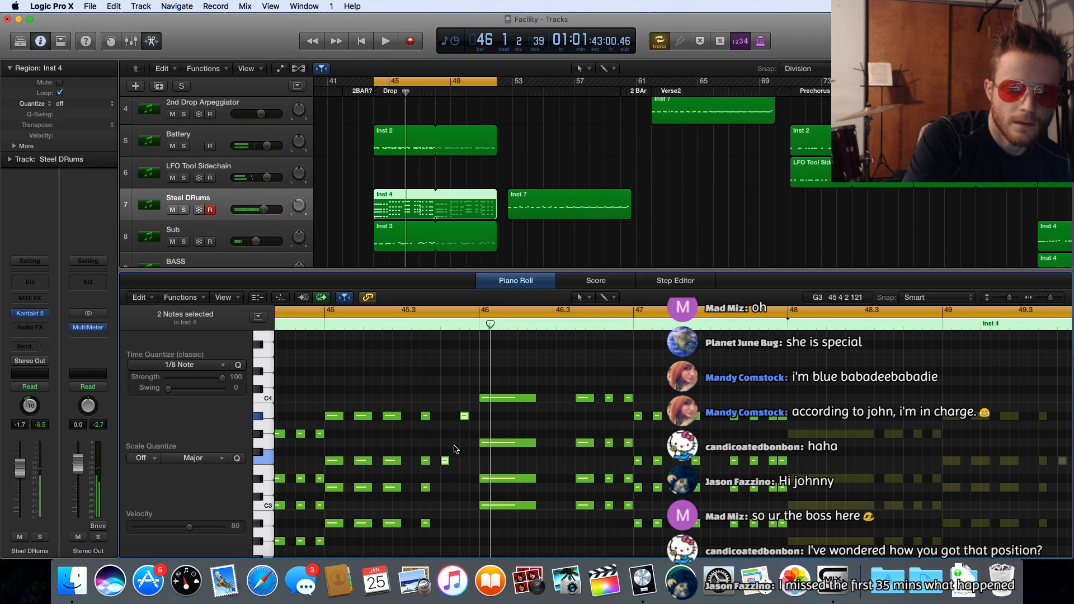
pyautogui.moveTo(446, 463); pyautogui.dragTo(447, 416)
pyautogui.press('space')
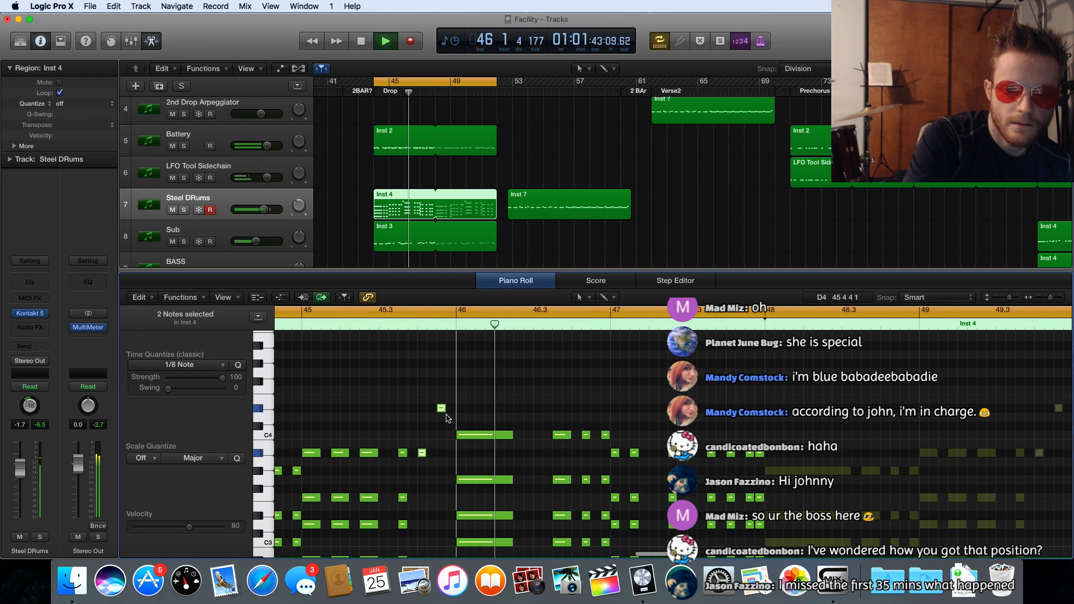
pyautogui.press('space')
pyautogui.press('space')
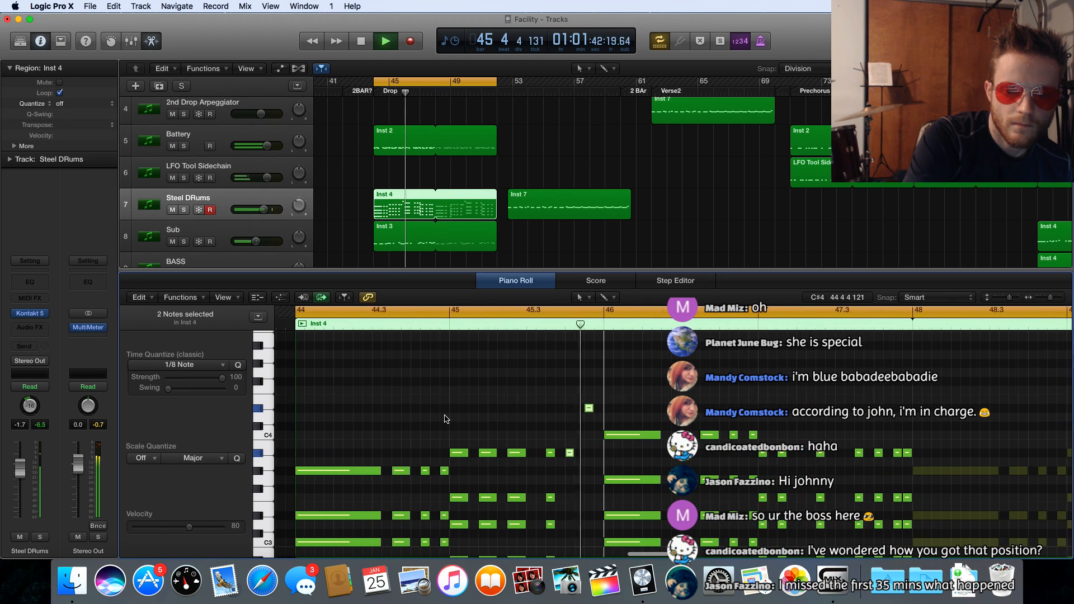
pyautogui.press('space')
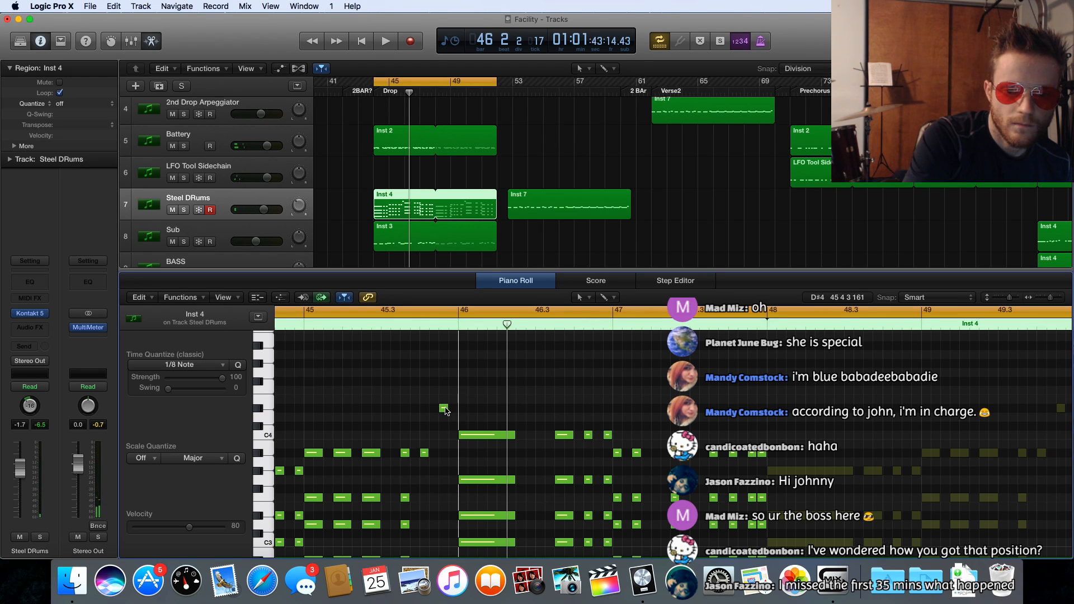
# Solo the Steel DRums track, raise the last single note in bar 45 to F4 and play it back
pyautogui.click(443, 409)
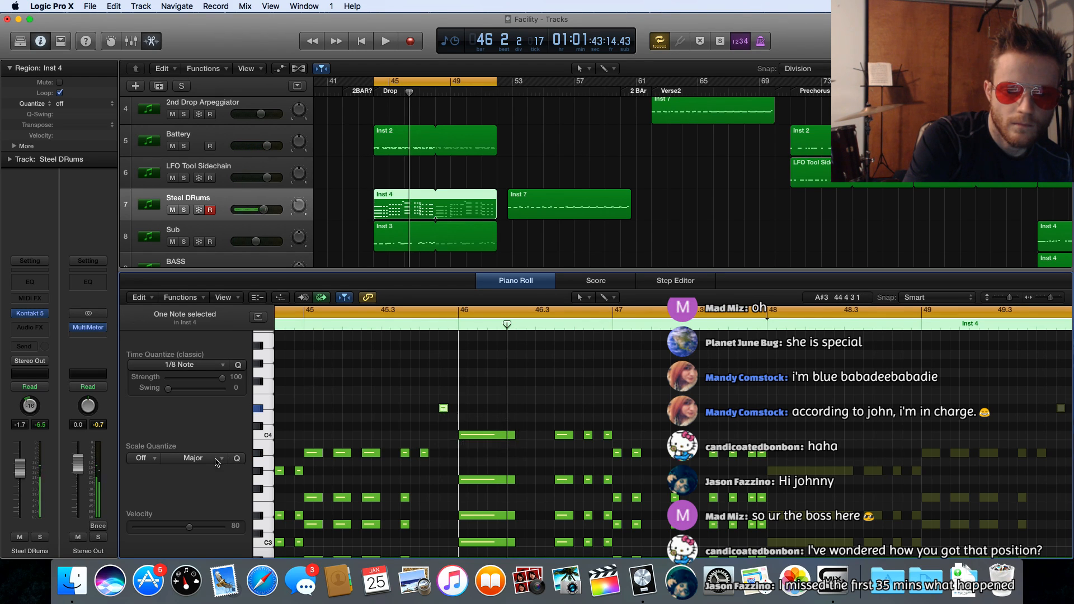
pyautogui.click(183, 211)
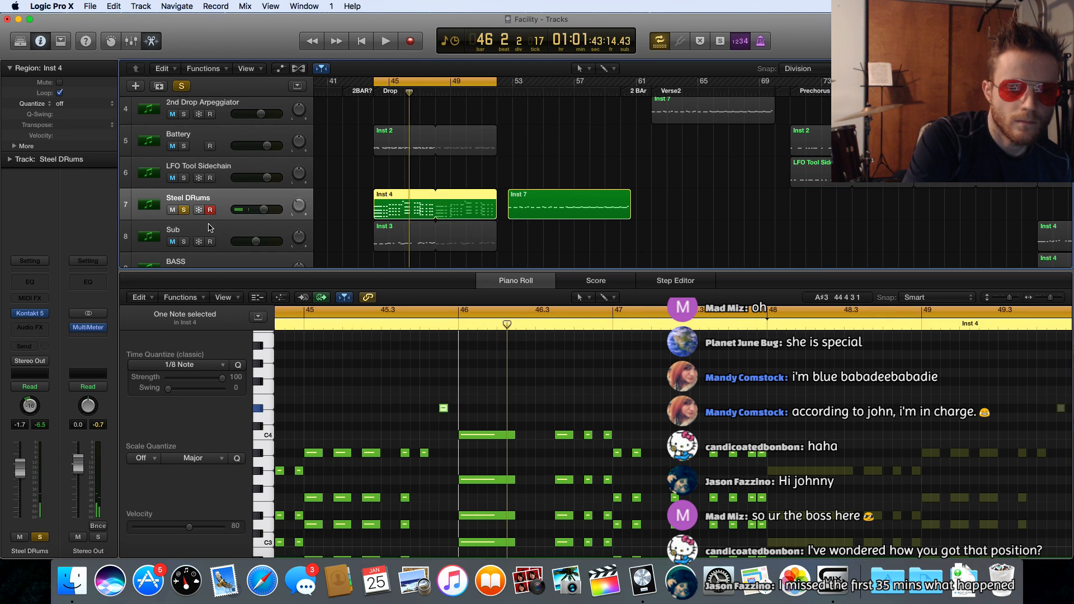
pyautogui.press('space')
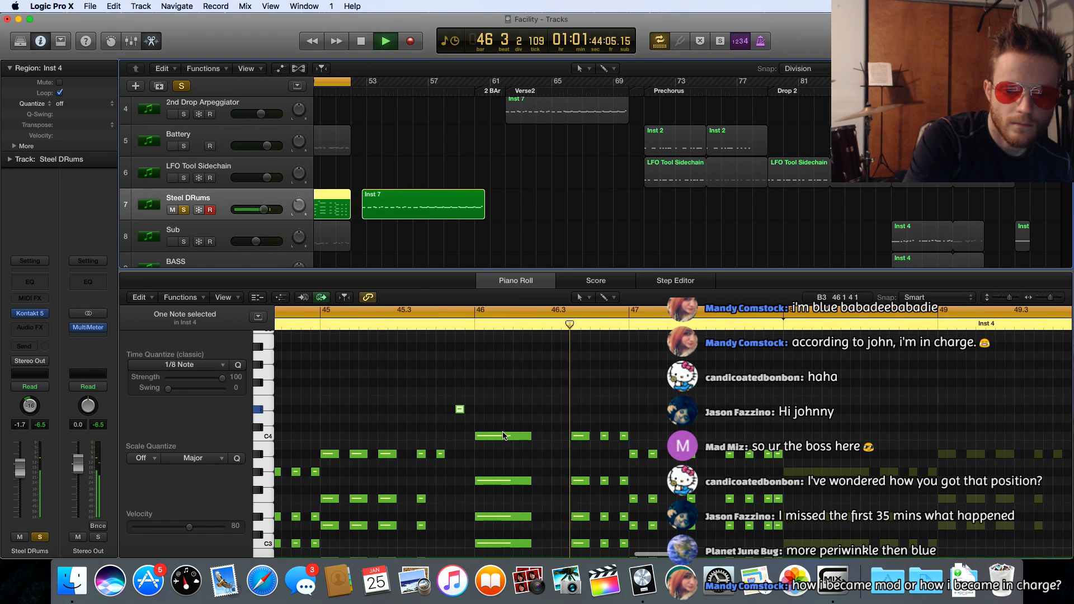
pyautogui.press('space')
pyautogui.moveTo(458, 412); pyautogui.dragTo(460, 396)
pyautogui.press('space')
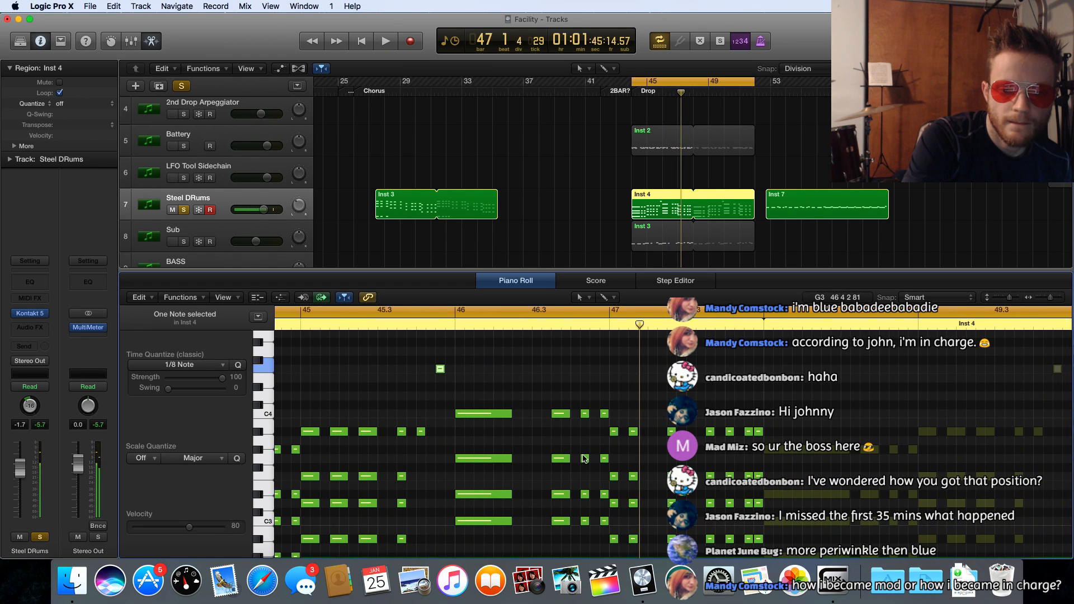
# Unsolo the Steel DRums track, delete the third chord in bar 47 and play back the Drop
pyautogui.click(184, 210)
pyautogui.press('space')
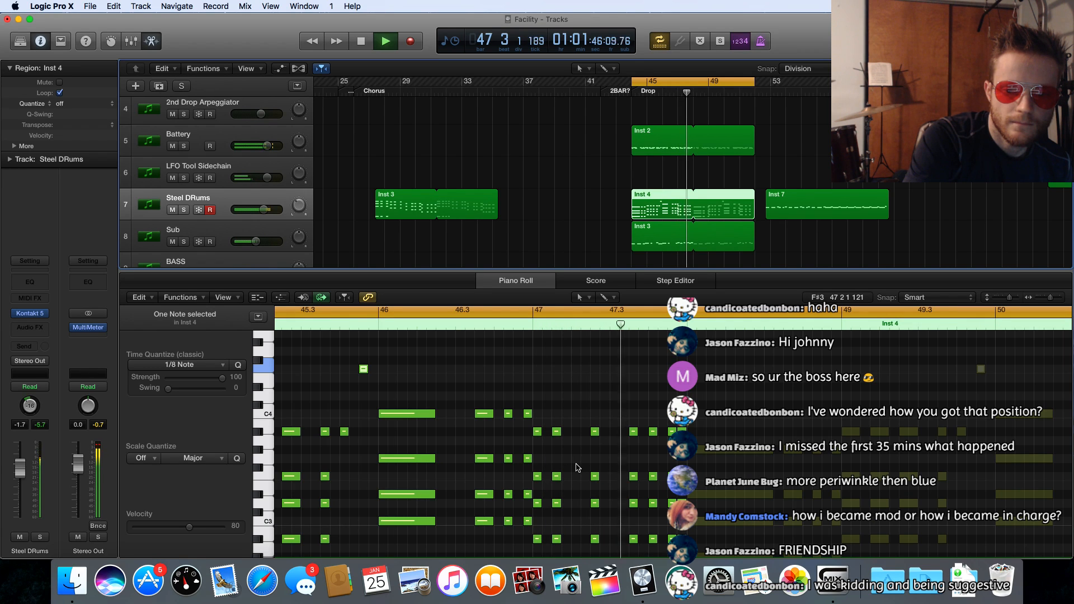
pyautogui.press('space')
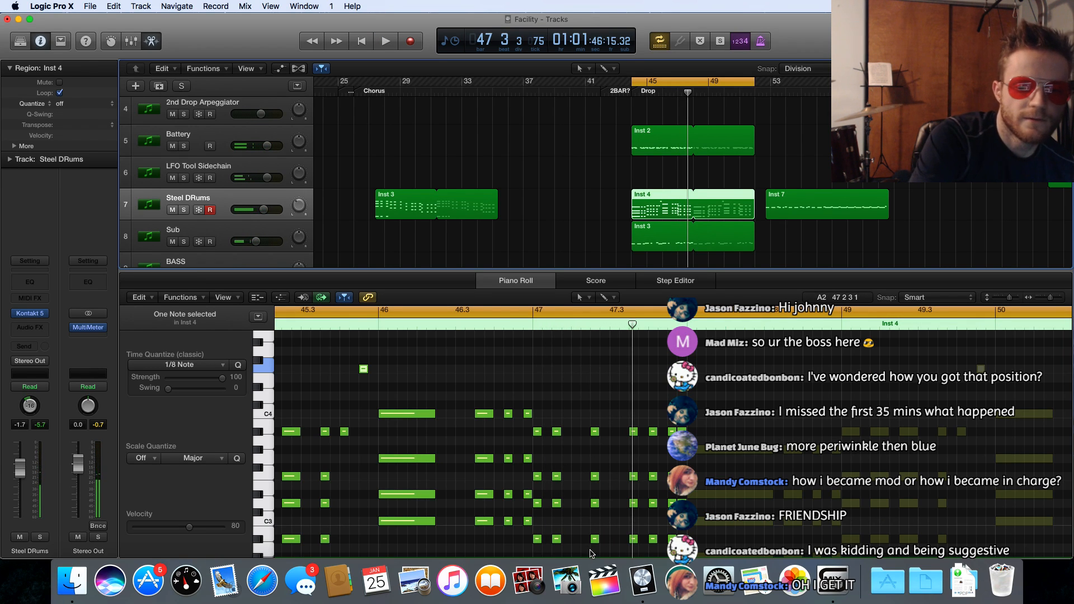
pyautogui.moveTo(591, 554); pyautogui.dragTo(595, 432)
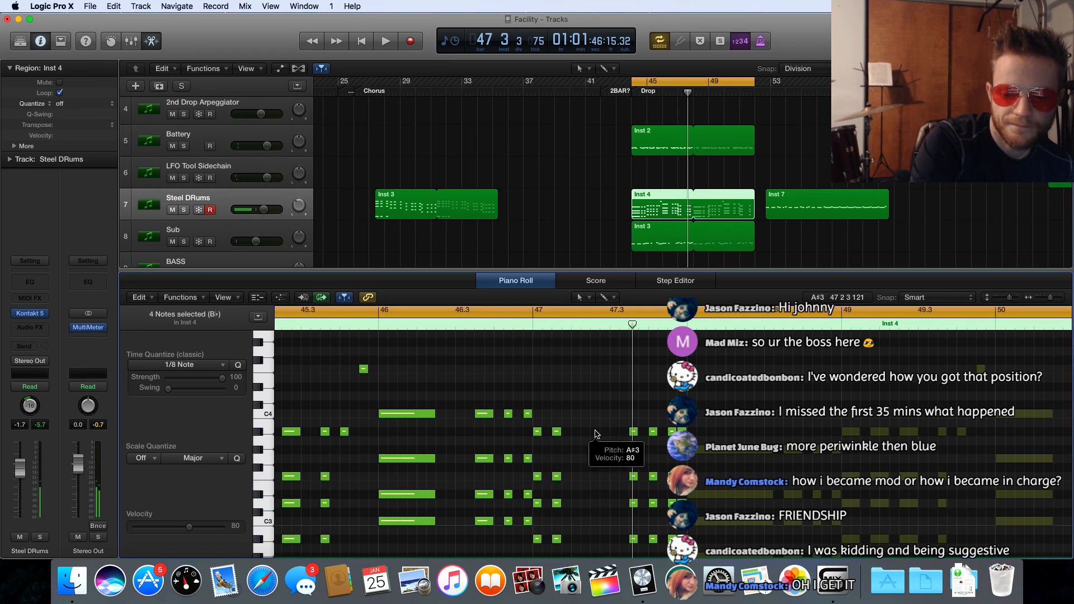
pyautogui.press('space')
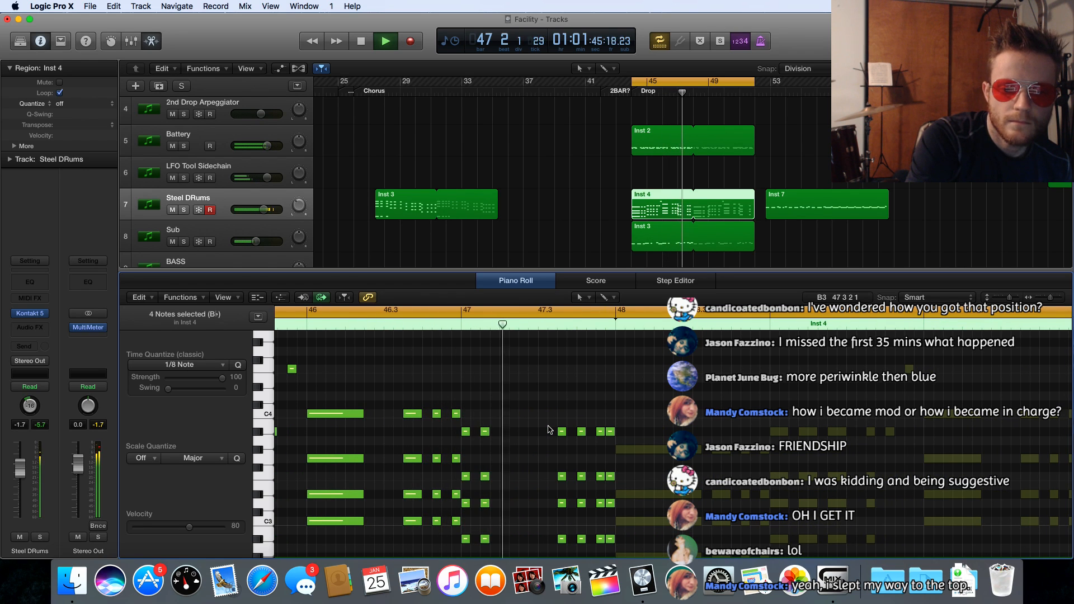
pyautogui.press('space')
pyautogui.press('space')
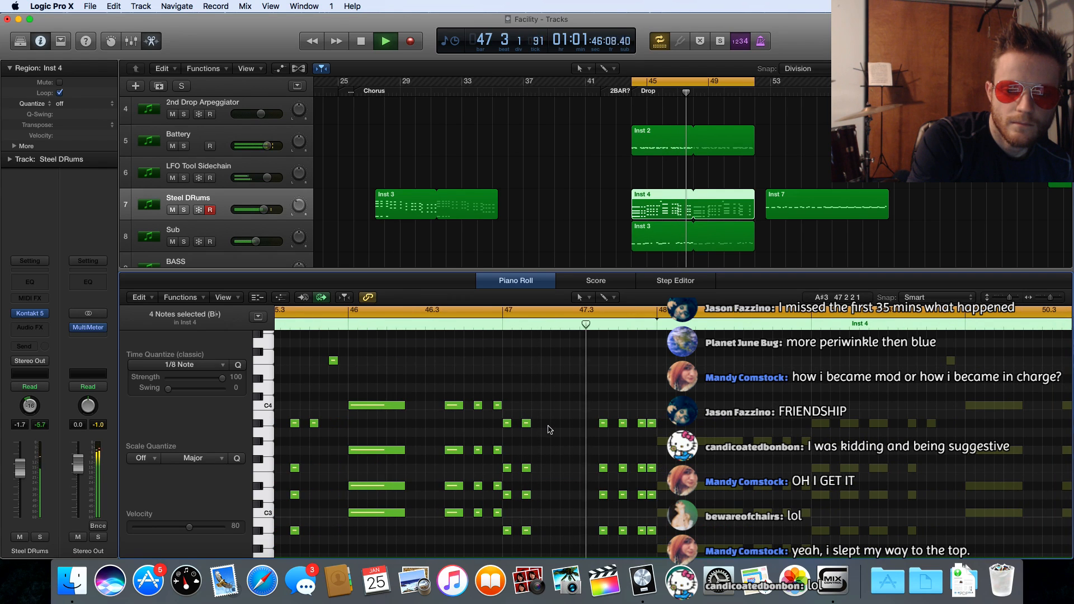
# Fill the gap in bar 47 with a descending run of short D4, C4 and A#3 notes and play it back
pyautogui.press('space')
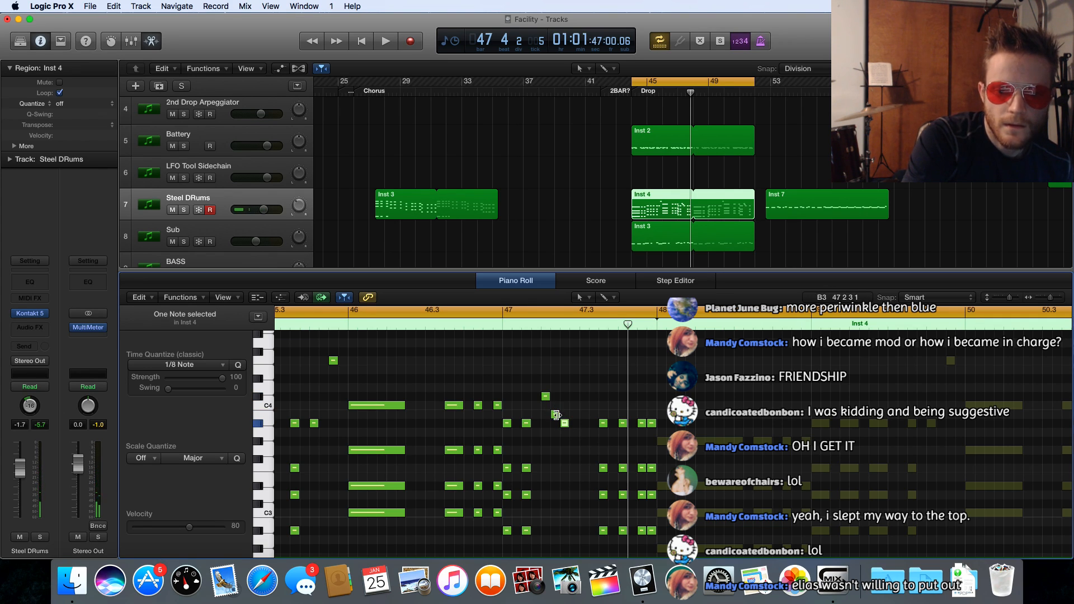
pyautogui.click(555, 415)
pyautogui.moveTo(557, 419); pyautogui.dragTo(548, 393)
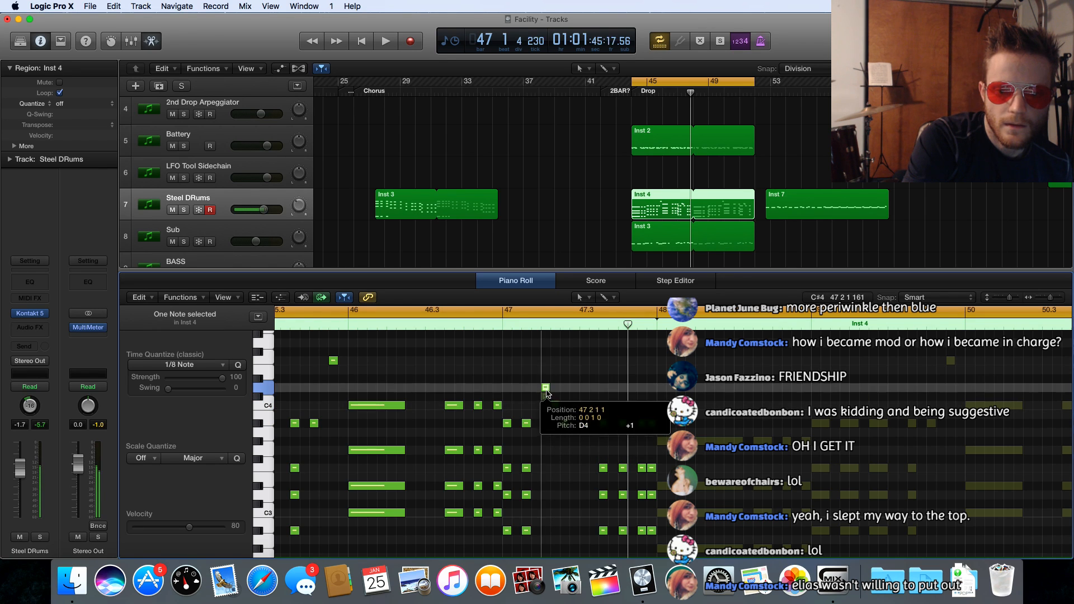
pyautogui.press('space')
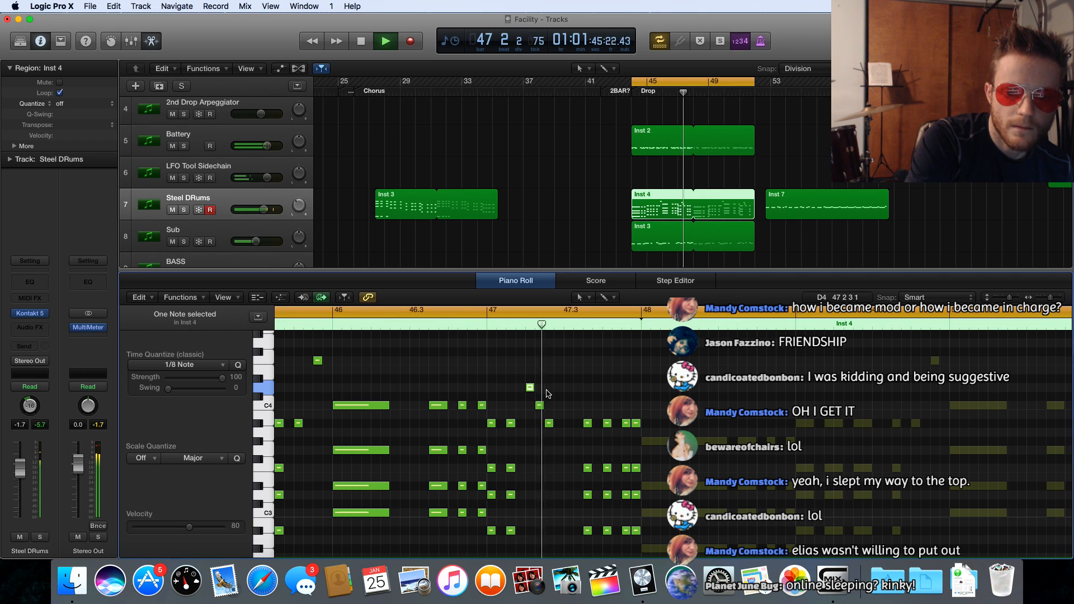
pyautogui.press('space')
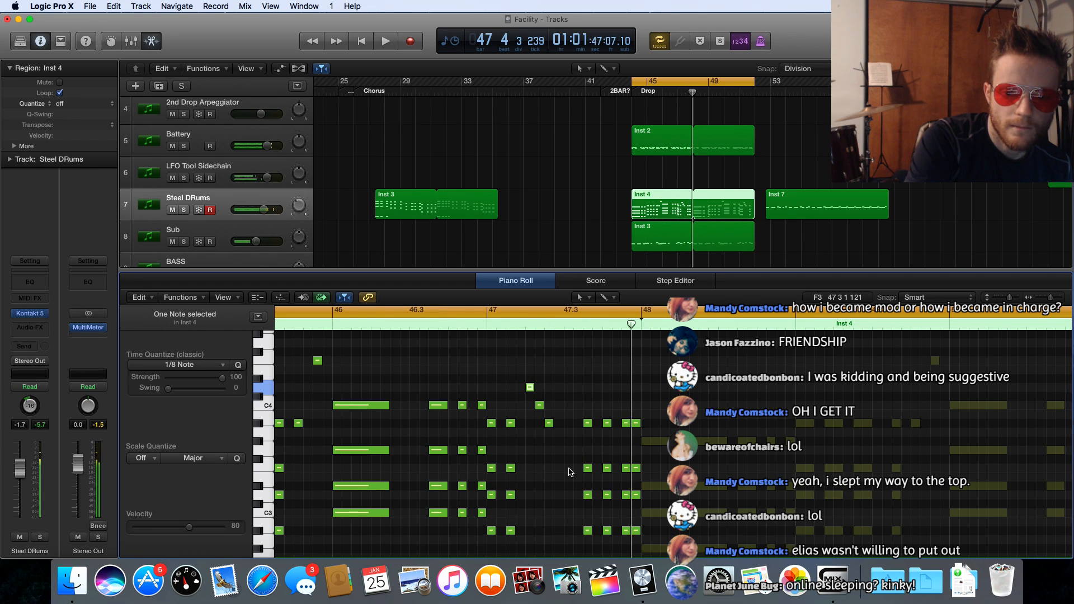
# Play back the Drop from bar 44 and check how the bar 45 fill and bar 47 run sit with the other tracks
pyautogui.scroll(-5, 568, 466)
pyautogui.scroll(5, 568, 466)
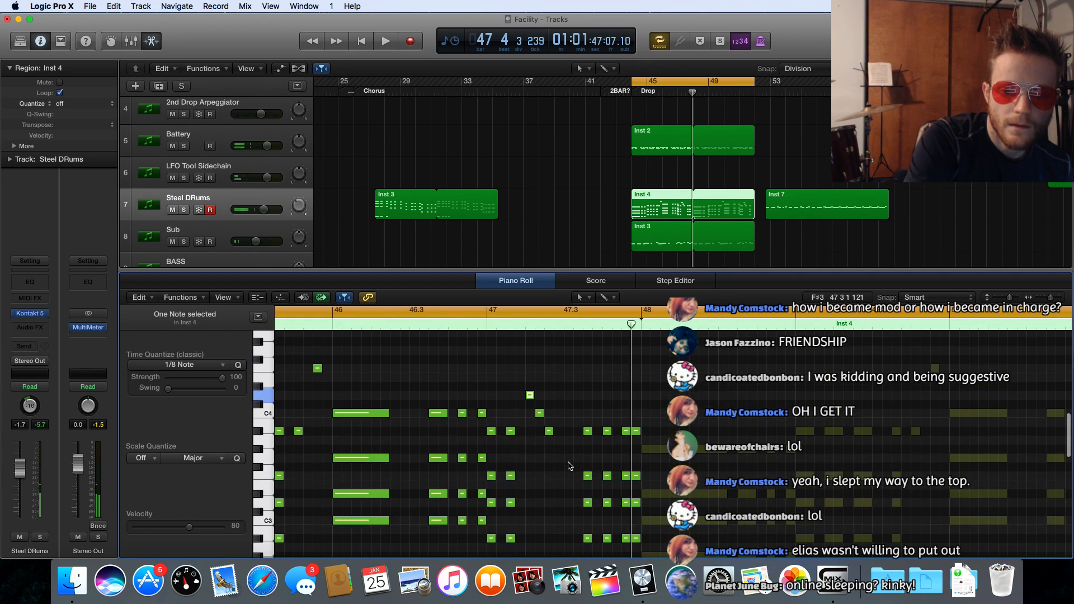
pyautogui.press('space')
pyautogui.hscroll(-10, 568, 466)
pyautogui.hscroll(8, 568, 466)
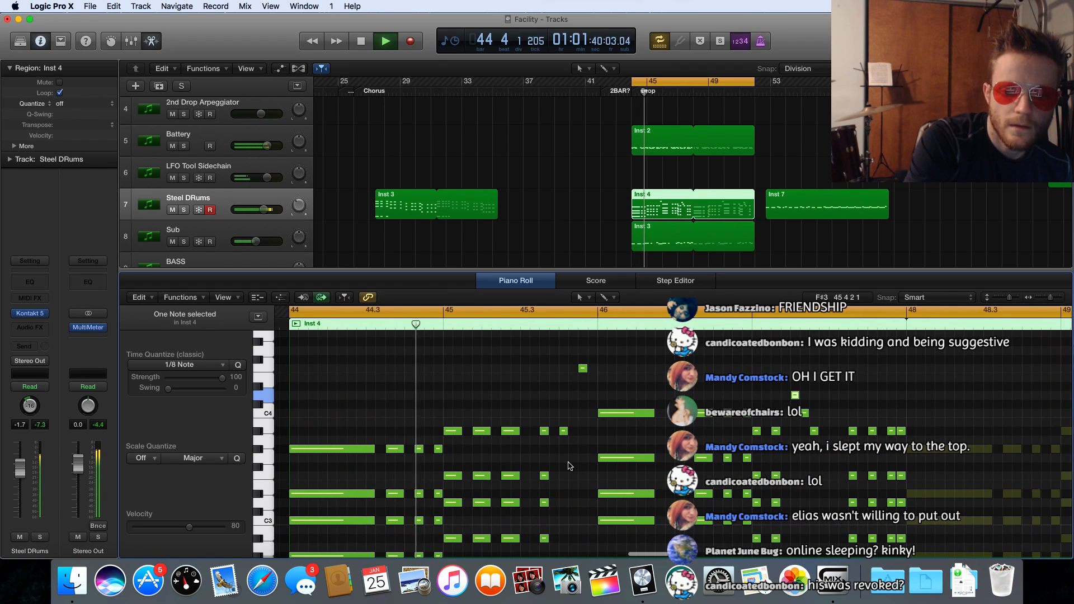
pyautogui.hscroll(3, 568, 466)
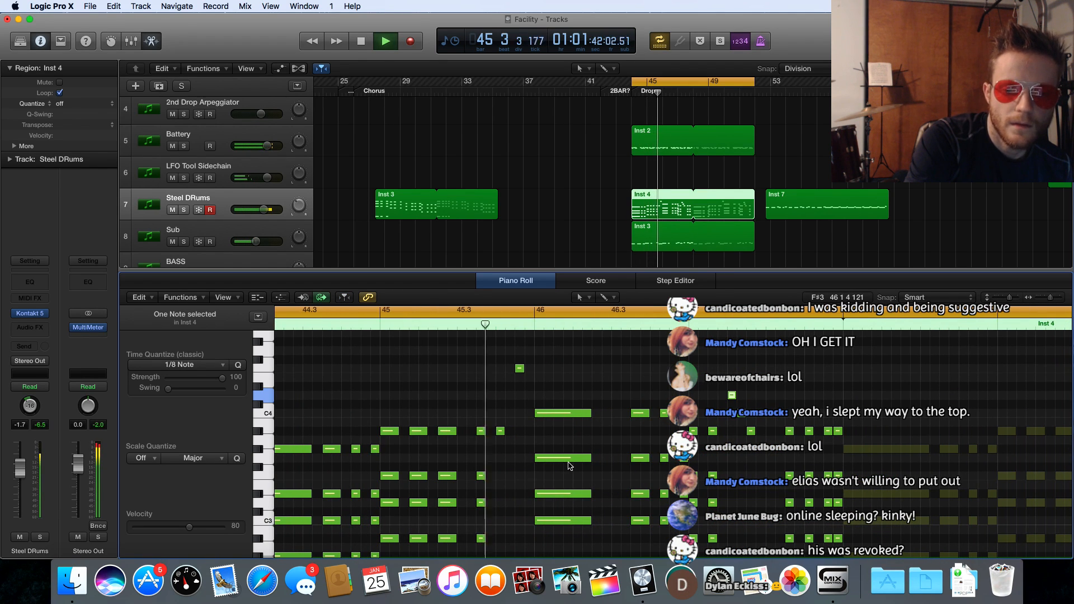
pyautogui.hscroll(7, 568, 466)
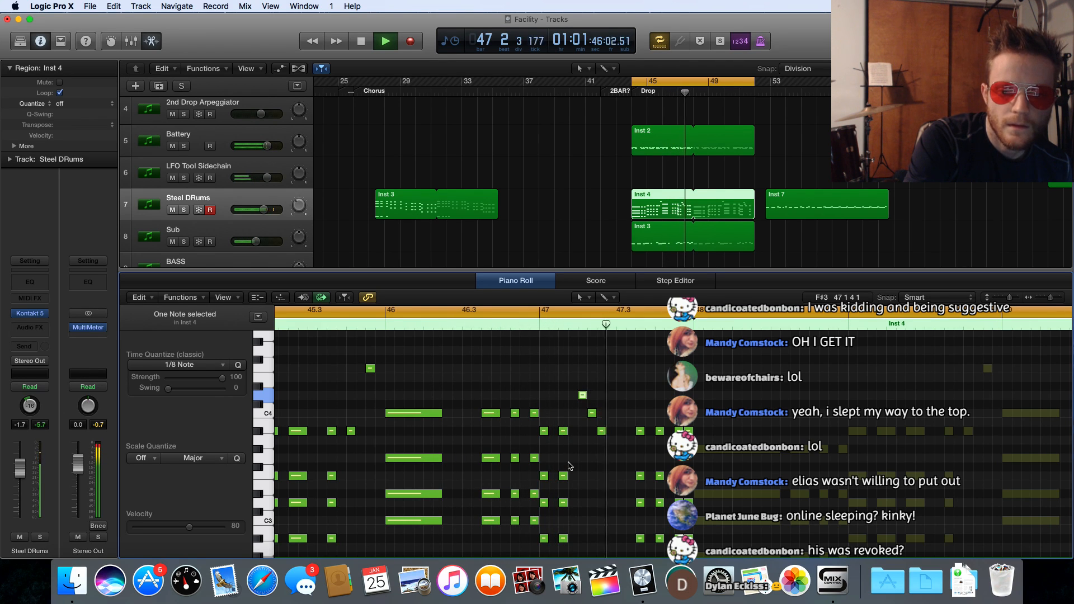
pyautogui.press('space')
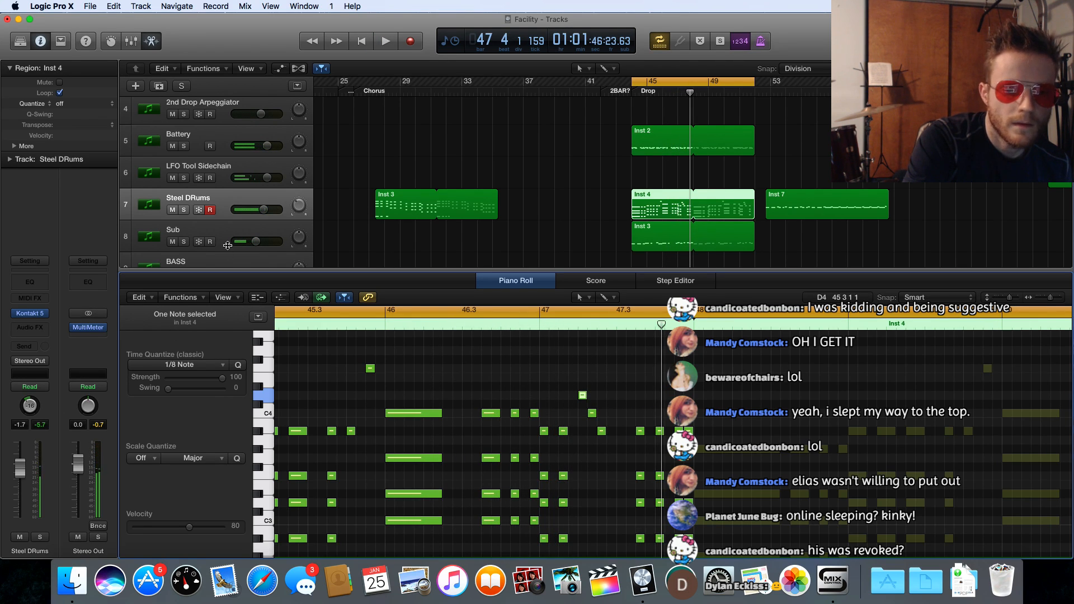
# Solo the Steel DRums track and play back its Drop region from bar 44
pyautogui.click(183, 209)
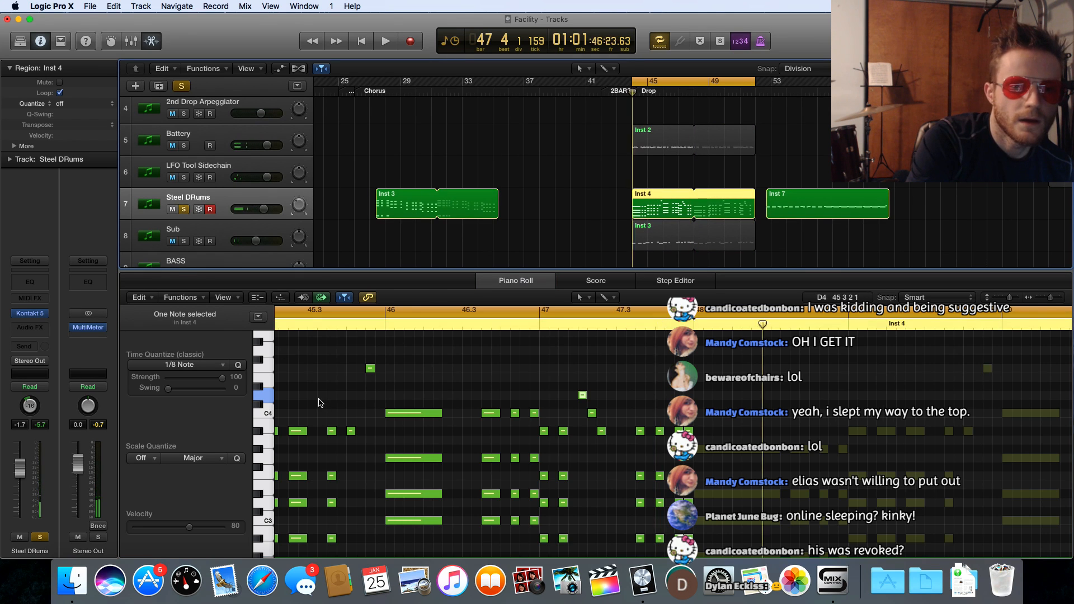
pyautogui.hotkey('shift', 'space')
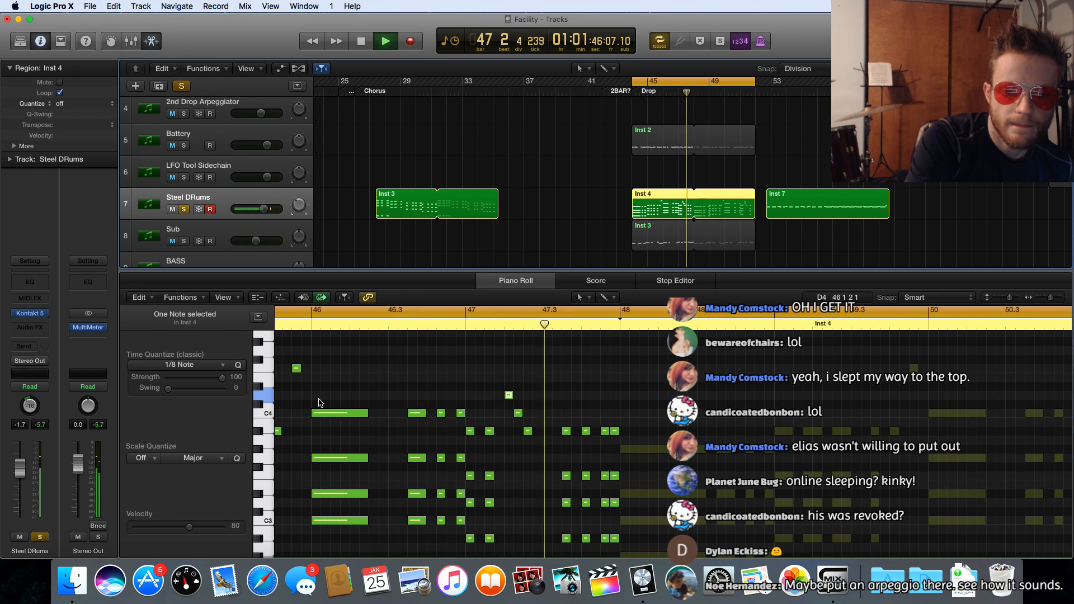
pyautogui.press('space')
# Move the three-note run in bar 47 down one octave to D3, C3 and A#2 and play it back
pyautogui.scroll(-3, 481, 402)
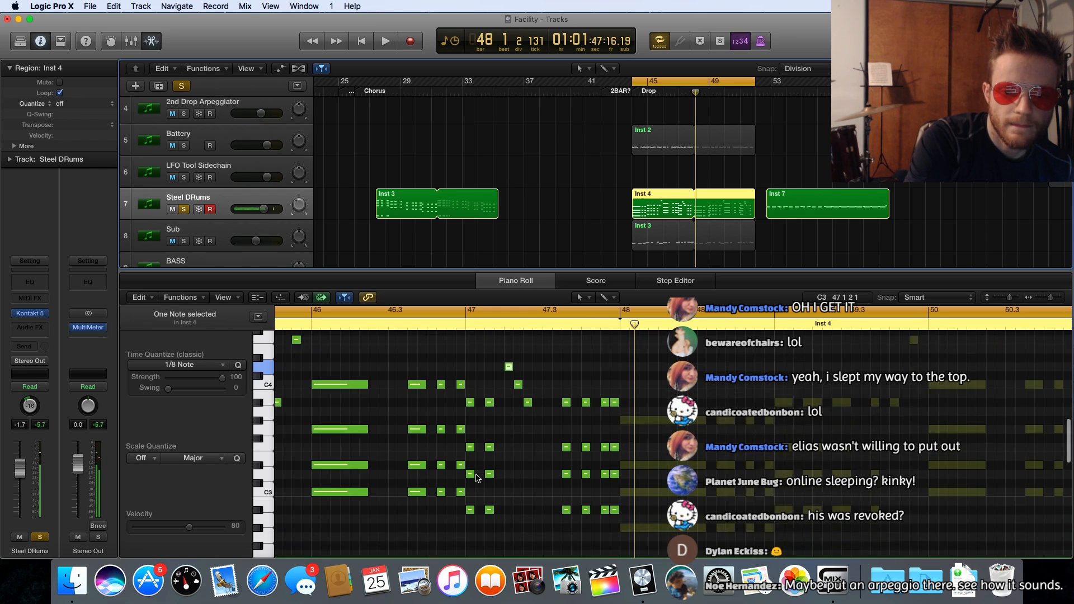
pyautogui.keyDown('shift'); pyautogui.moveTo(531, 370); pyautogui.dragTo(513, 342); pyautogui.keyUp('shift')
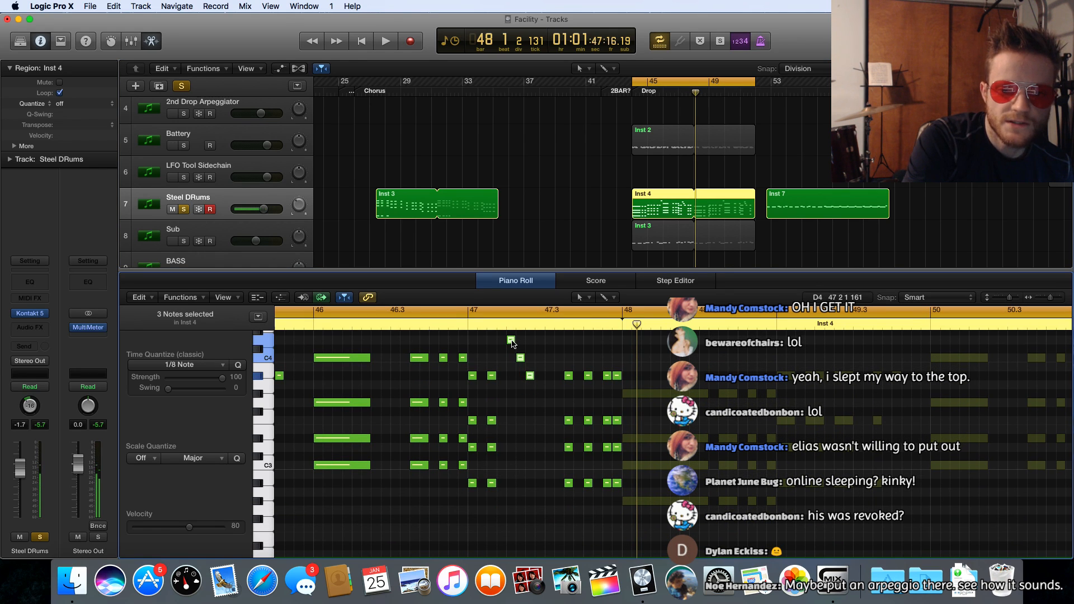
pyautogui.click(511, 342)
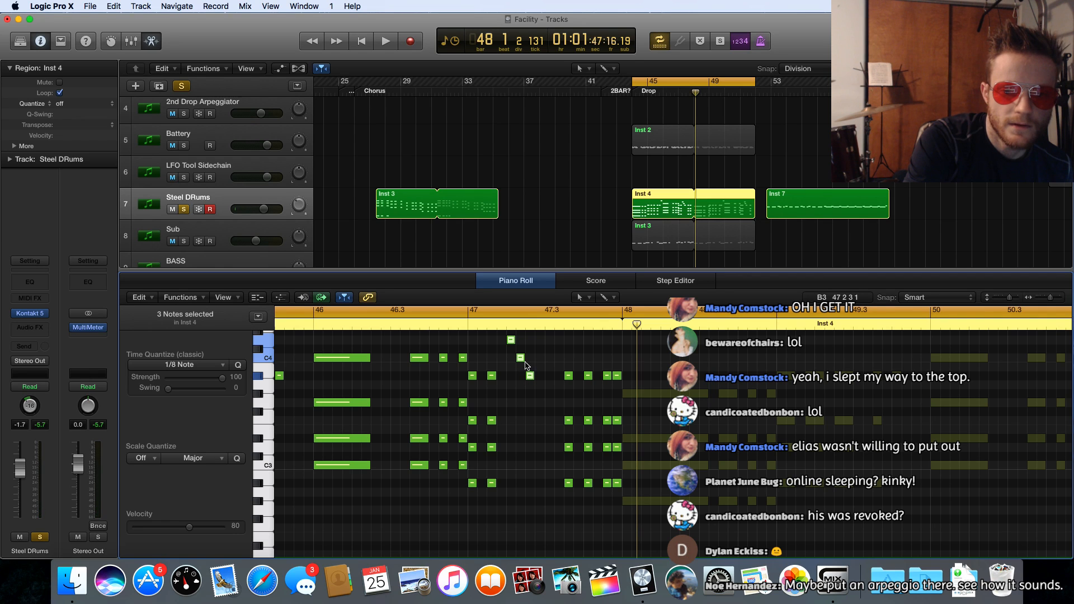
pyautogui.moveTo(522, 359); pyautogui.dragTo(522, 467)
pyautogui.press('space')
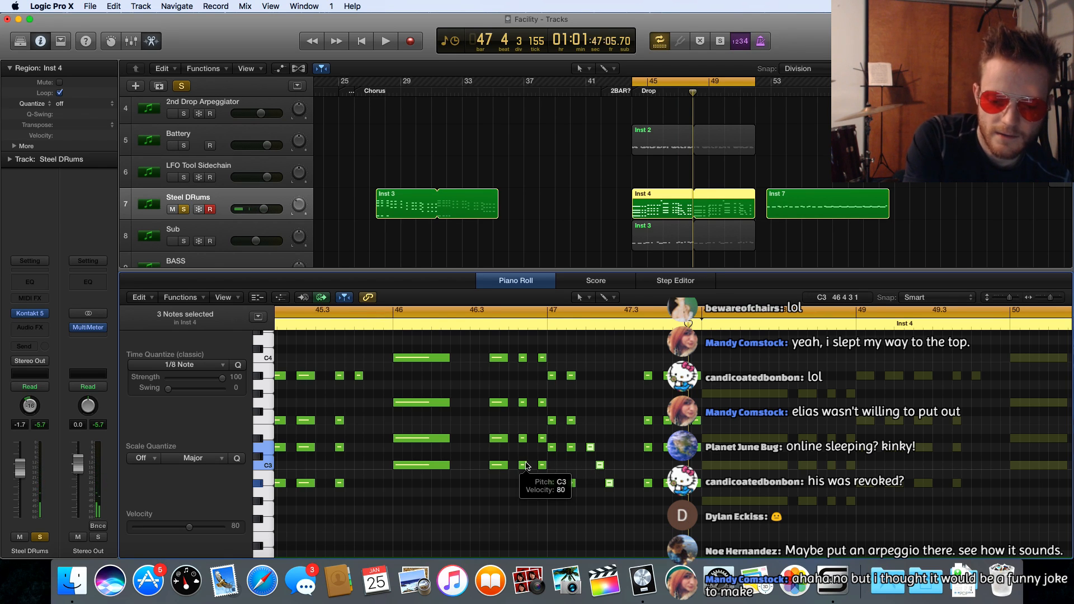
# Move the three-note run in bar 47 down another octave to D2, C2 and A#1 and play it back
pyautogui.hotkey('alt', 'shift', 'Down')
pyautogui.press('space')
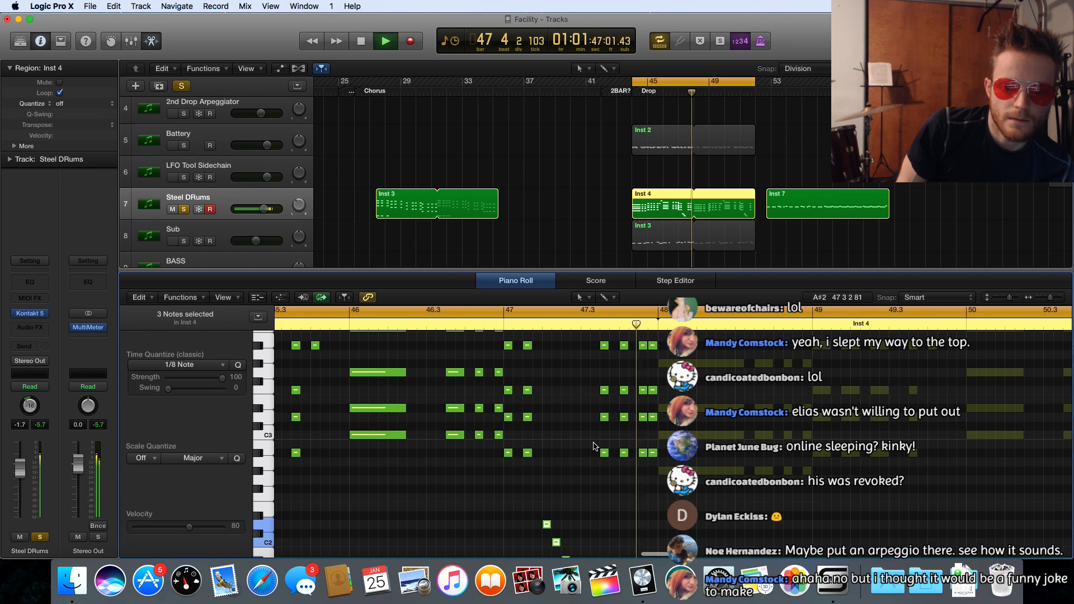
pyautogui.press('space')
# Move the lowest chord notes, G#2 and A#2 in bars 44, 45 and 47, down one octave and play them back
pyautogui.hscroll(-10, 477, 497)
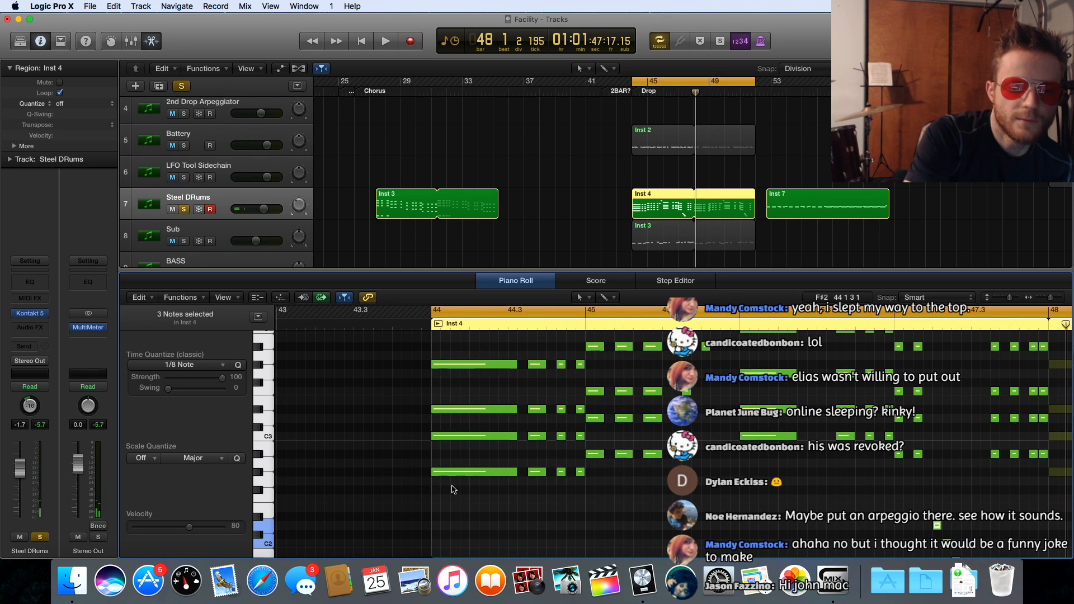
pyautogui.moveTo(539, 491); pyautogui.dragTo(951, 447)
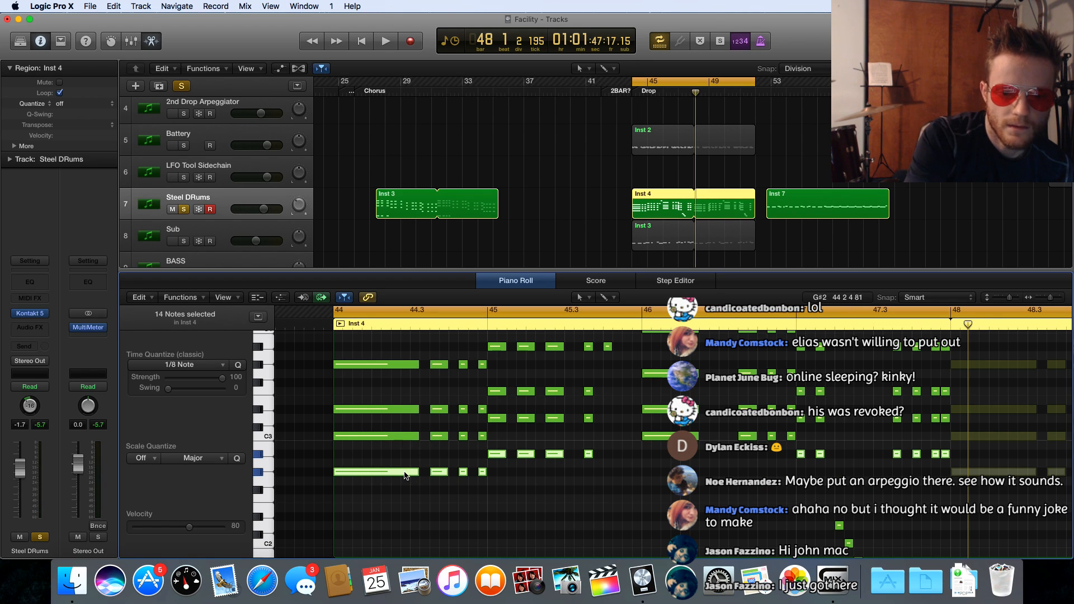
pyautogui.moveTo(406, 476)
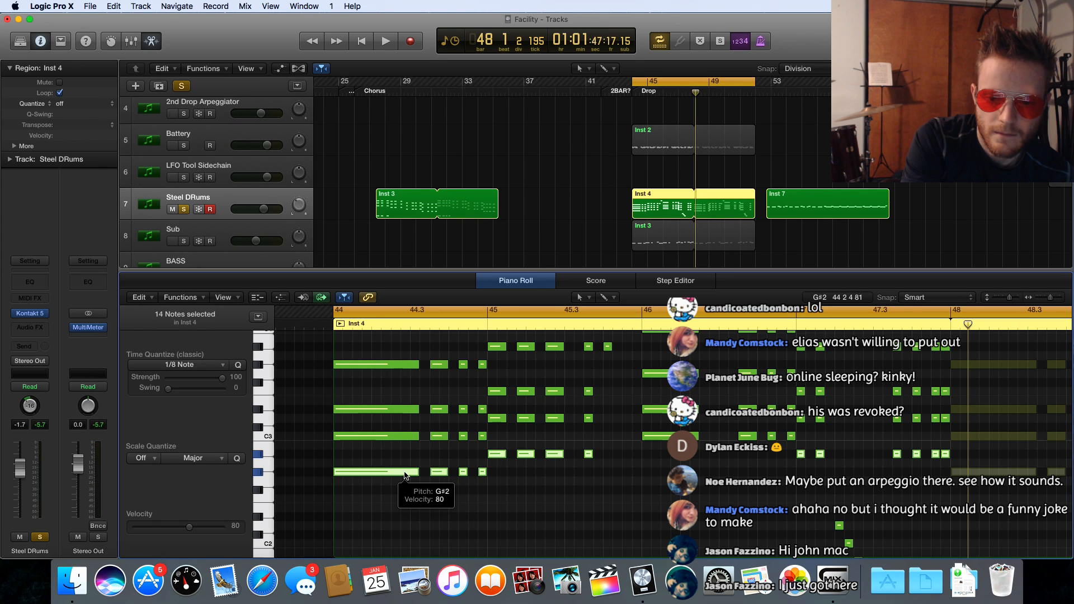
pyautogui.press('Delete')
pyautogui.press('space')
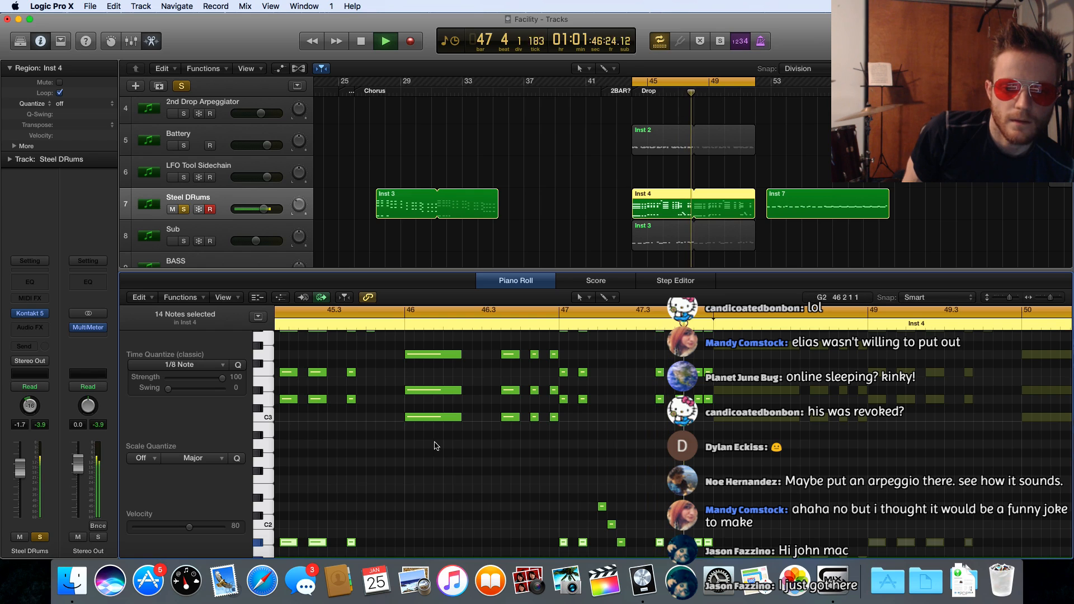
pyautogui.press('space')
# Move the four C3 notes in bar 46 down one octave to C2 and play the part back
pyautogui.moveTo(415, 442); pyautogui.dragTo(553, 414)
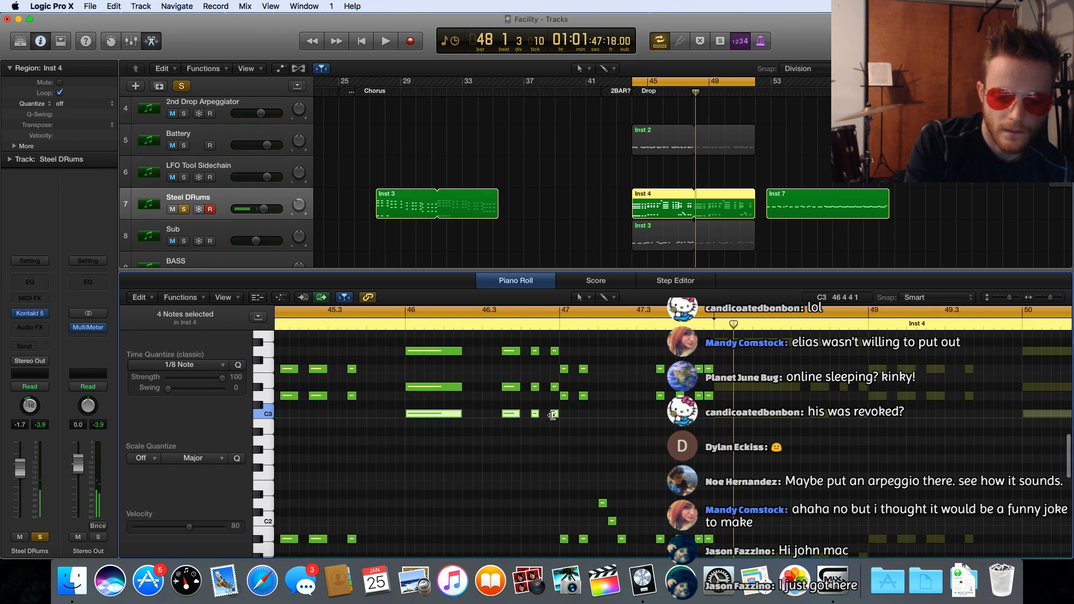
pyautogui.hotkey('shift', 'alt', 'Down')
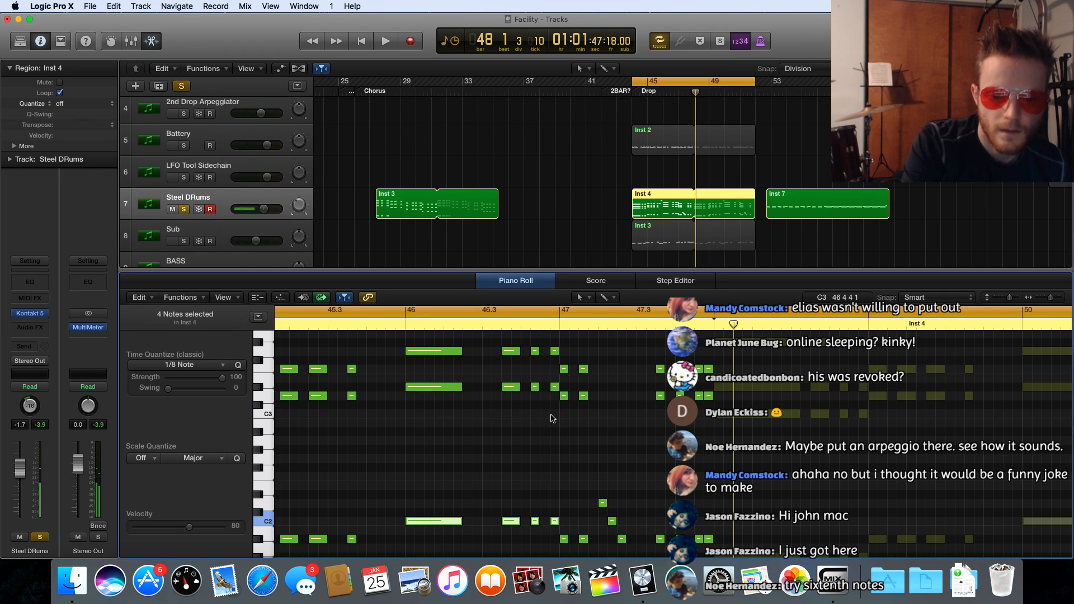
pyautogui.press('space')
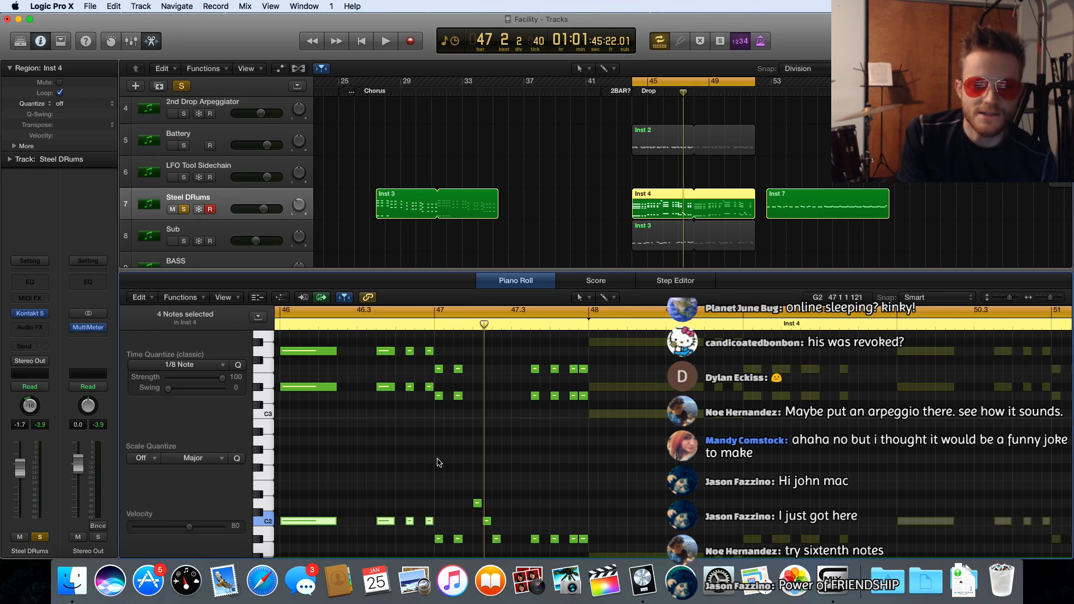
pyautogui.scroll(-3, 473, 480)
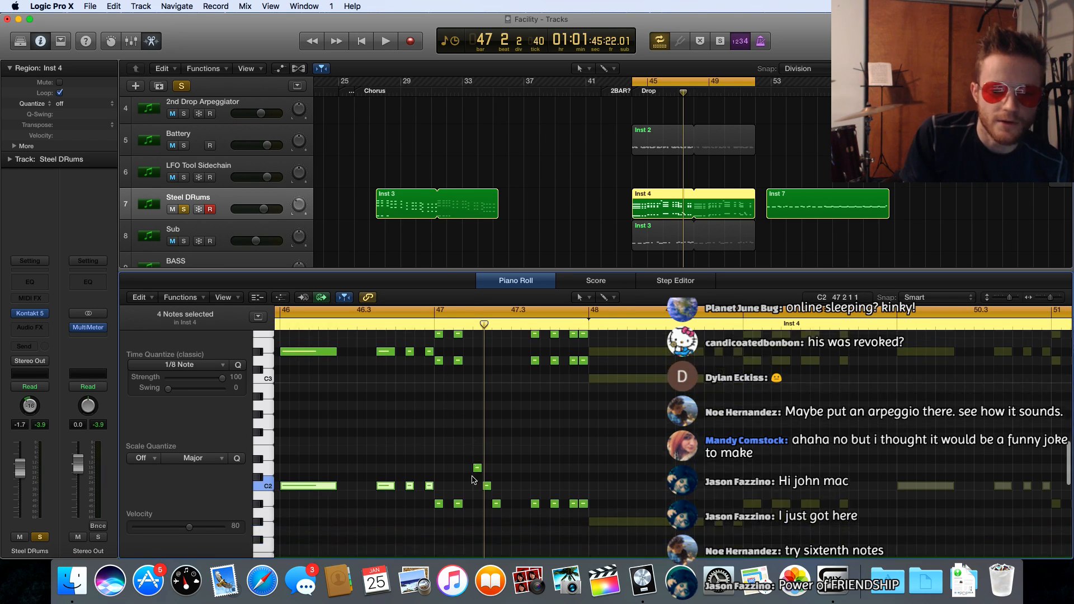
pyautogui.hscroll(3, 473, 480)
pyautogui.hscroll(-2, 472, 477)
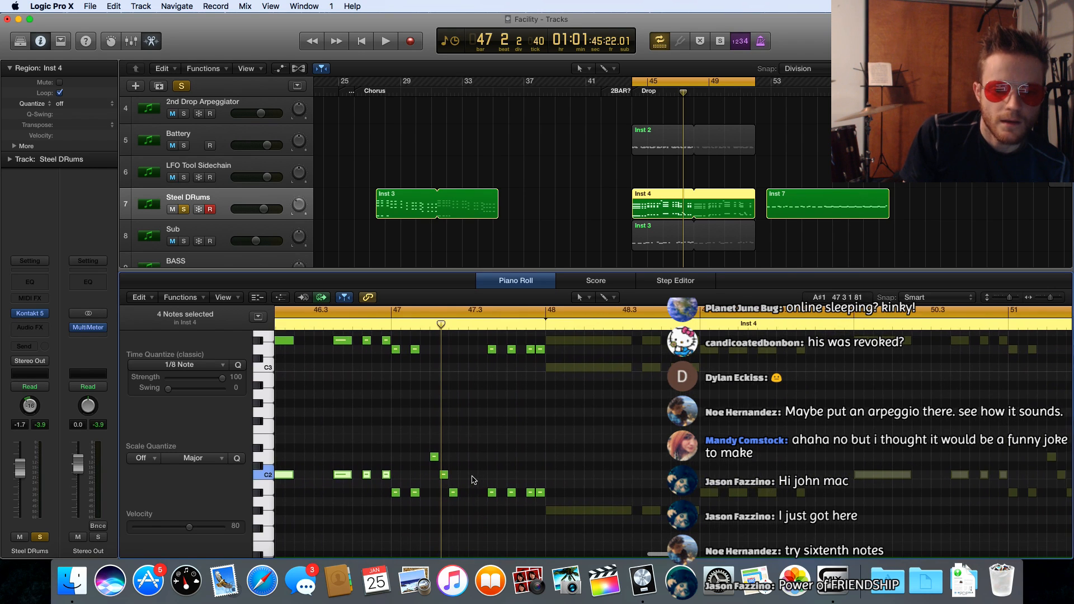
pyautogui.scroll(2, 473, 479)
pyautogui.hscroll(-5, 473, 480)
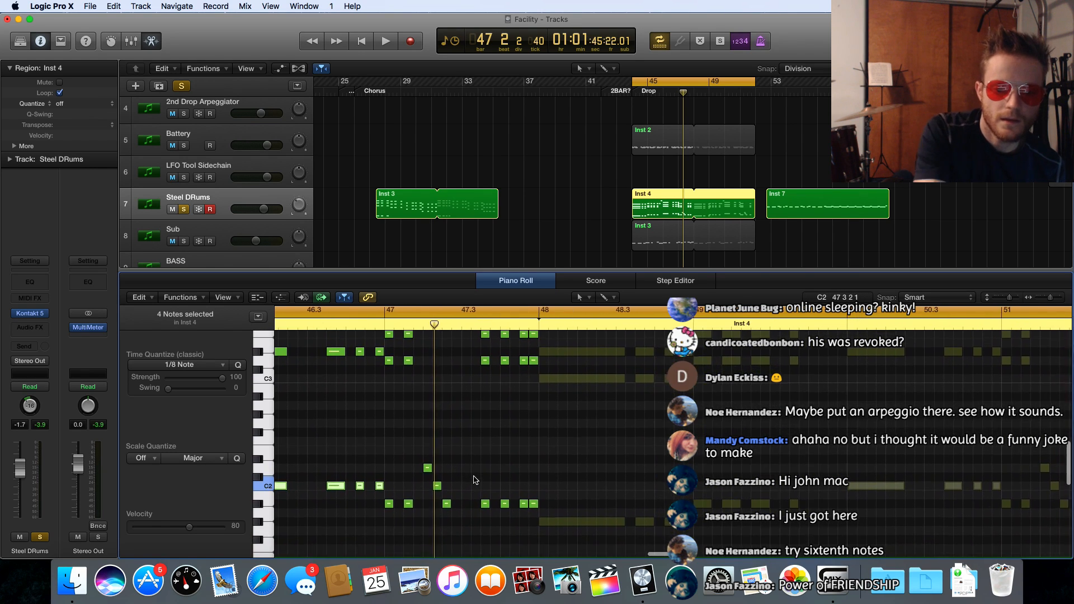
pyautogui.scroll(5, 474, 480)
pyautogui.scroll(-1, 472, 482)
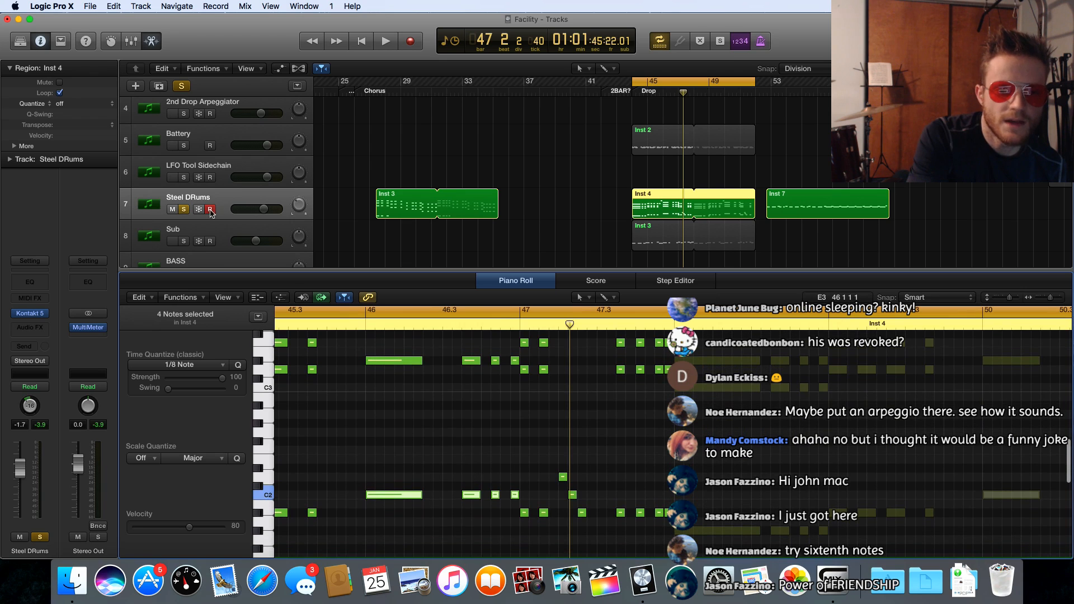
# Unsolo the Steel DRums track and play back the Drop with all other tracks
pyautogui.click(183, 209)
pyautogui.press('space')
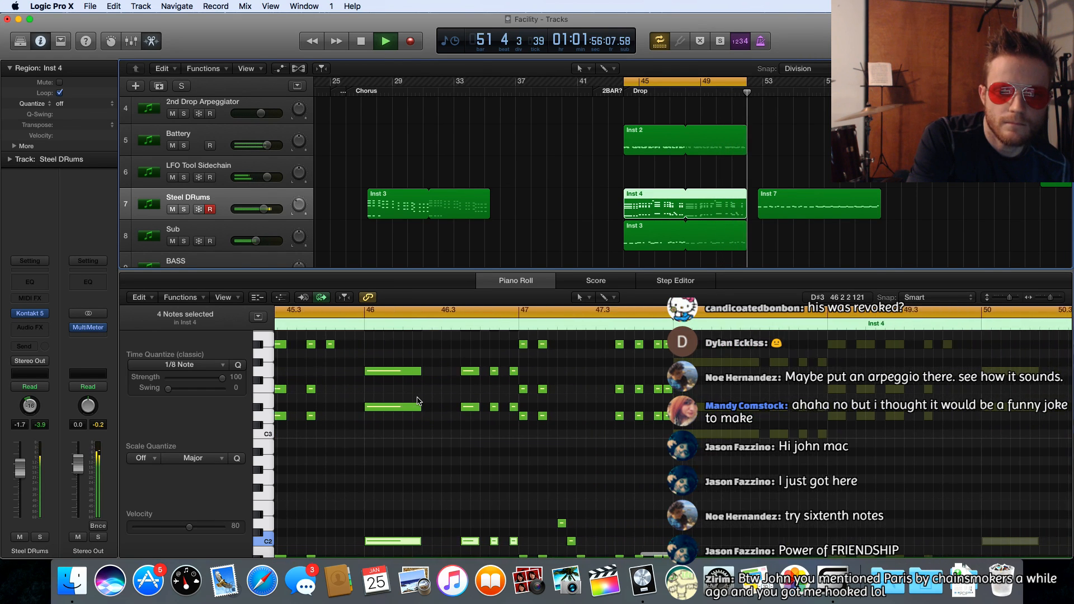
pyautogui.press('space')
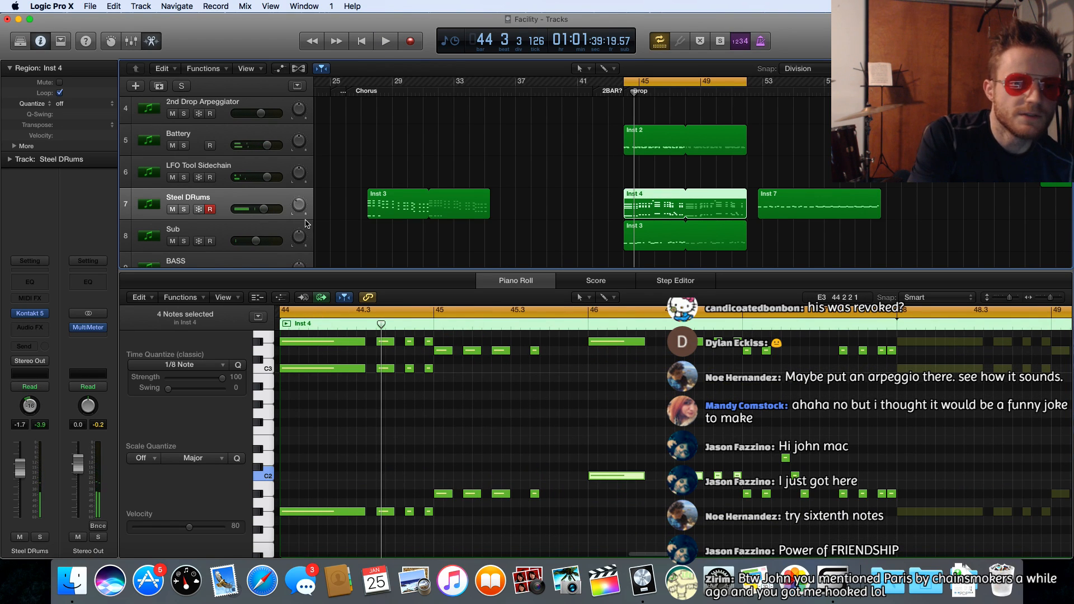
# Duplicate the Steel DRums track with its settings and remove the Steel Drums instrument from the new track's Kontakt 5
pyautogui.hscroll(-2, 392, 241)
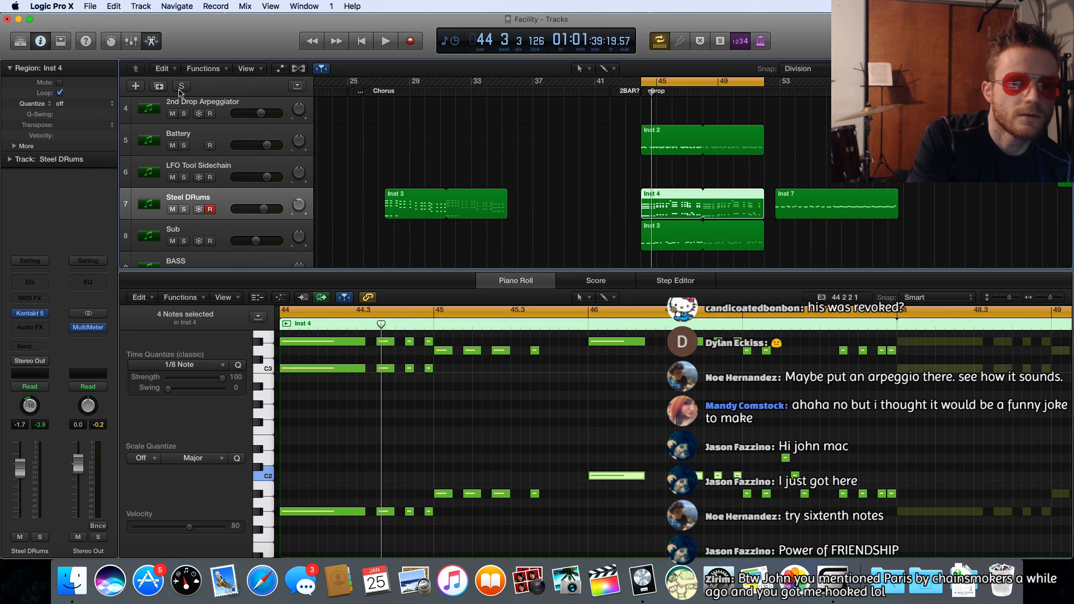
pyautogui.click(159, 86)
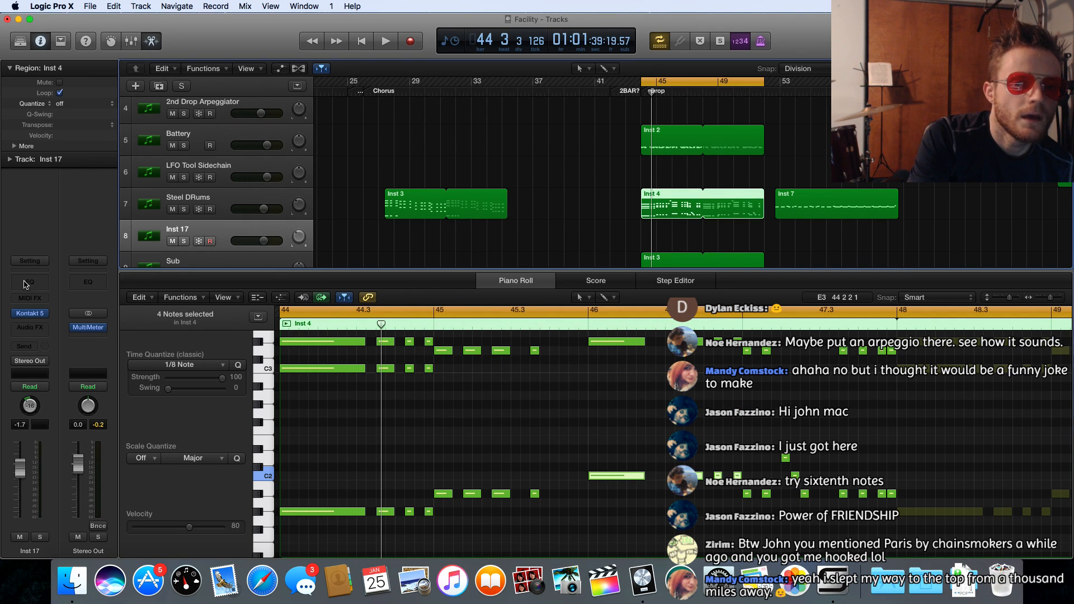
pyautogui.moveTo(32, 317)
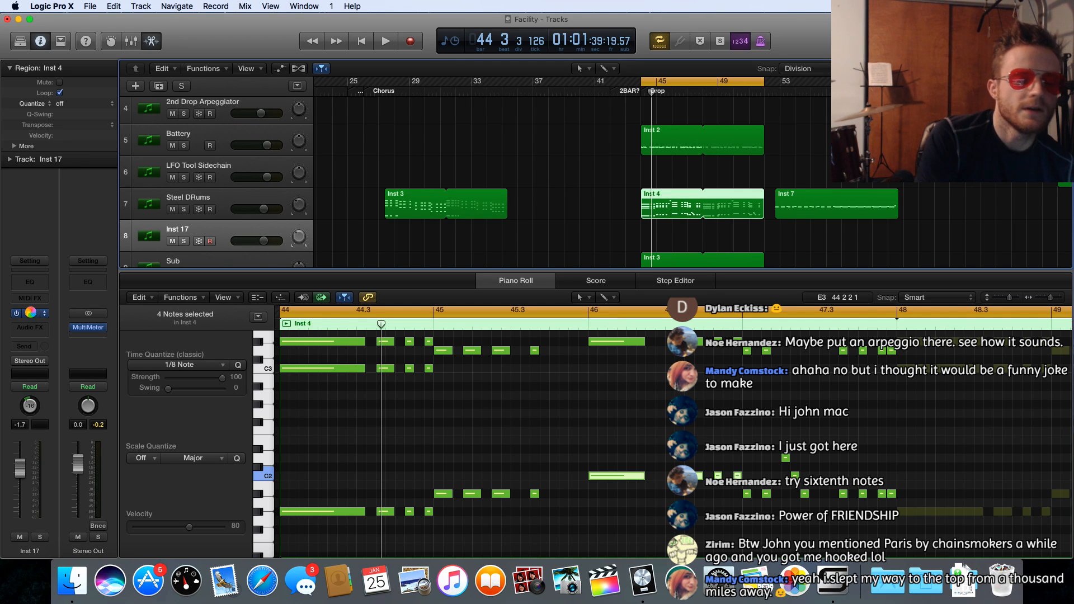
pyautogui.click(31, 313)
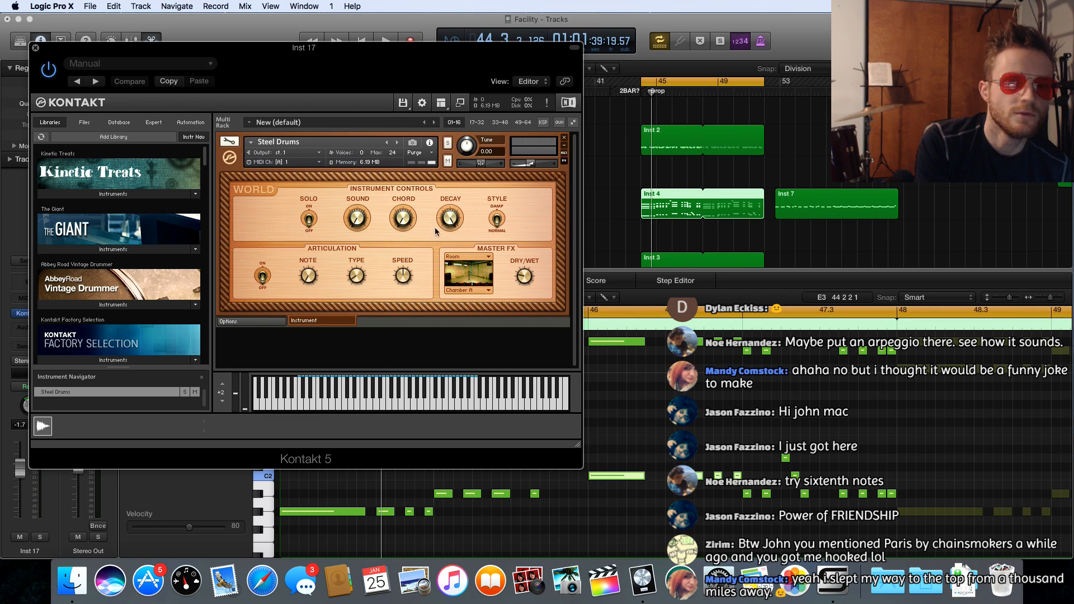
pyautogui.click(564, 138)
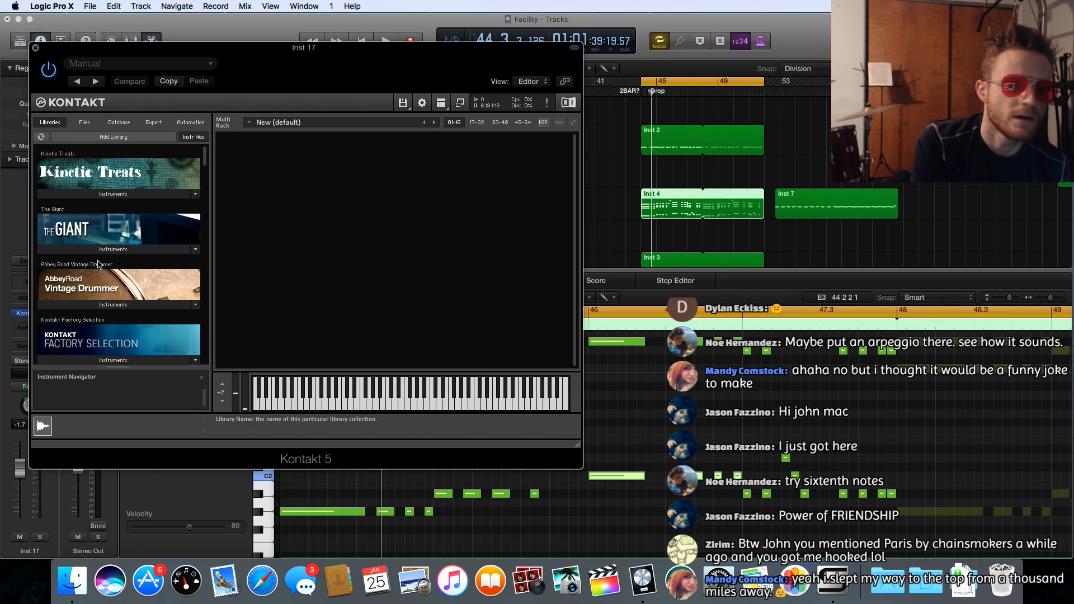
# Load Kalimba.nki from the Kontakt Factory Library into the new track's empty Kontakt rack
pyautogui.scroll(-5, 98, 270)
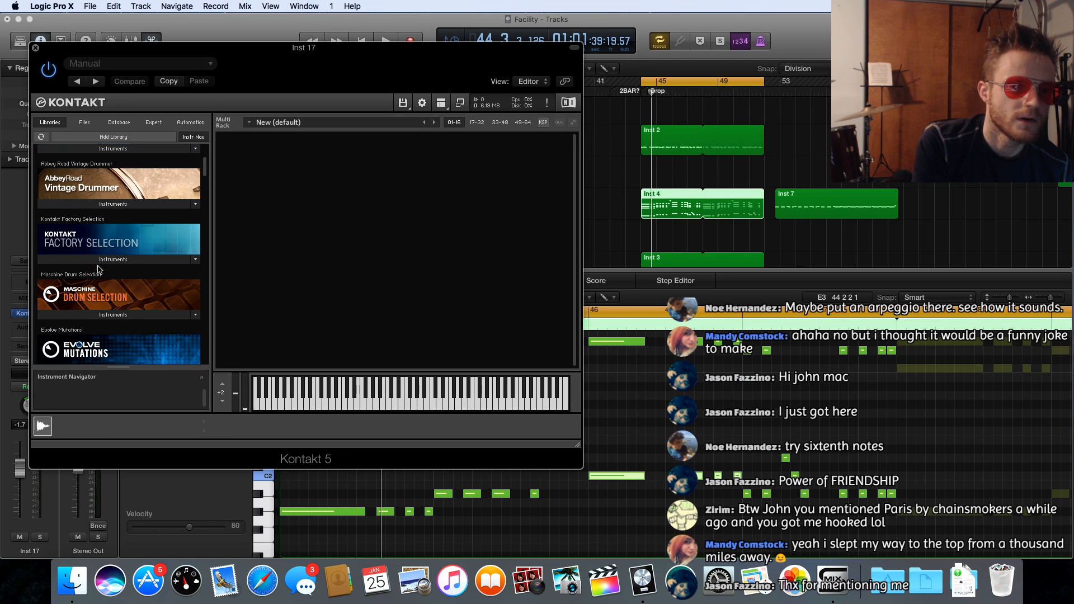
pyautogui.scroll(6, 98, 269)
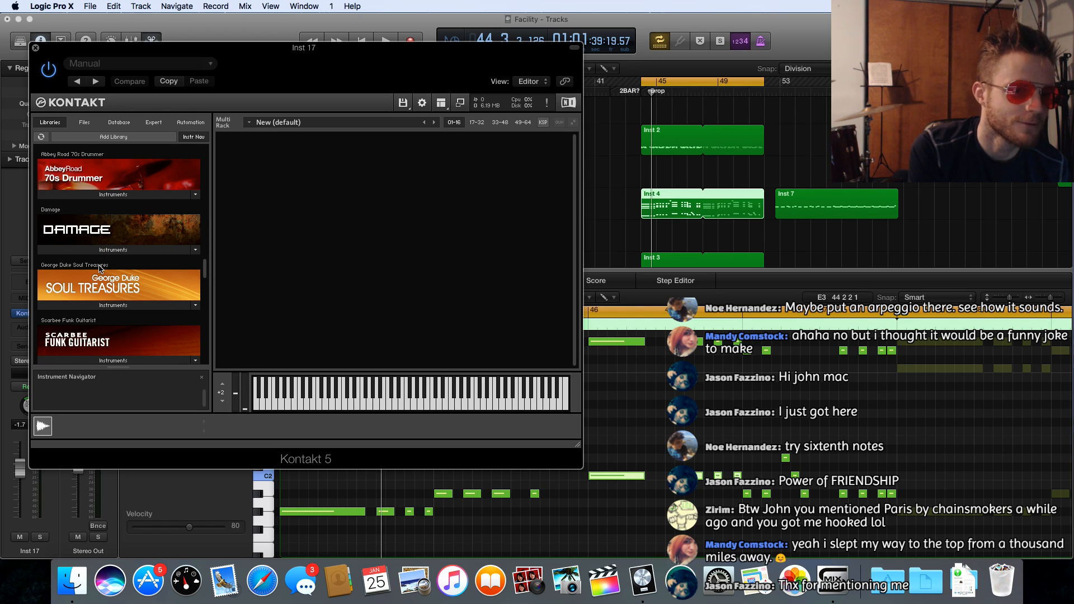
pyautogui.scroll(-1, 100, 269)
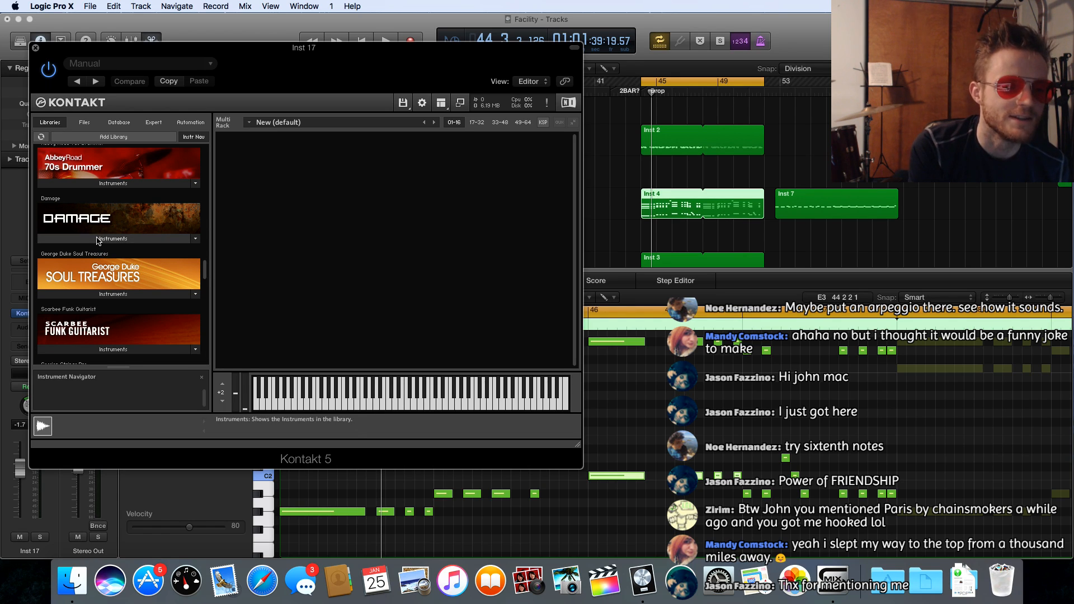
pyautogui.scroll(-1, 102, 239)
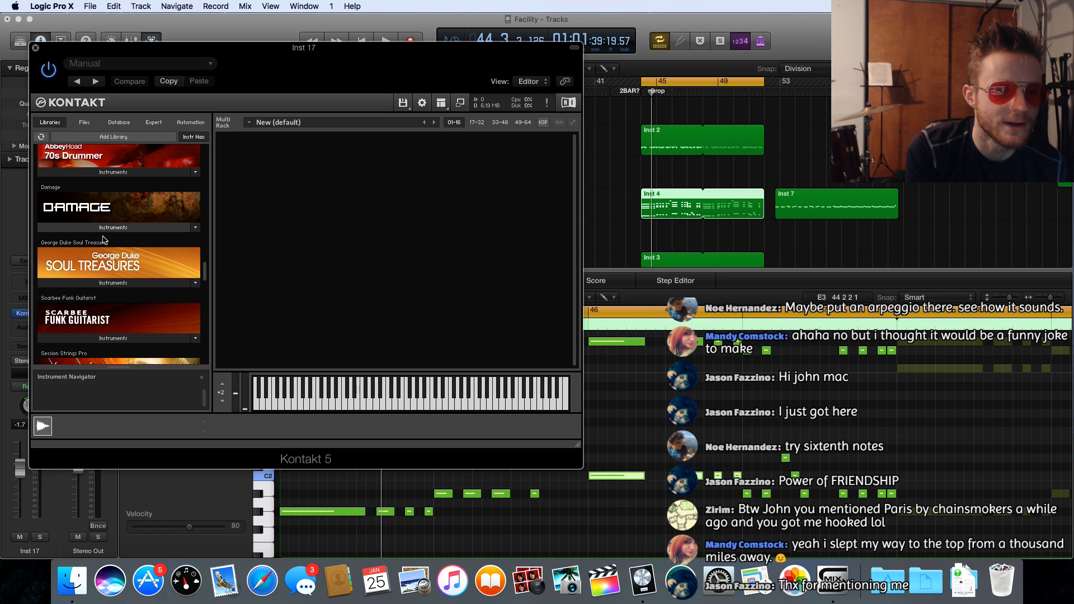
pyautogui.scroll(-5, 102, 239)
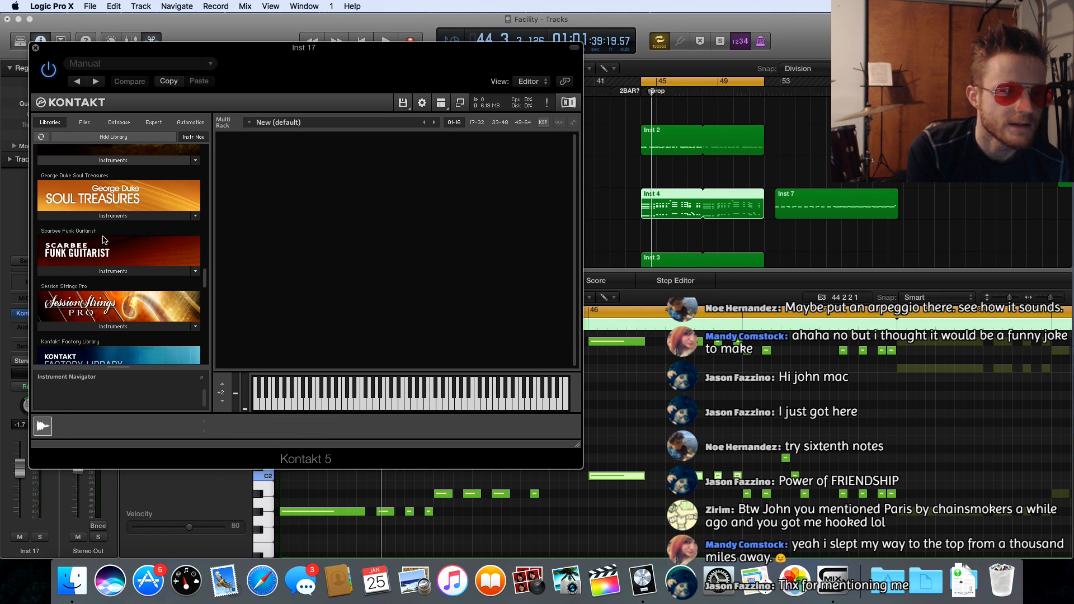
pyautogui.scroll(-8, 102, 239)
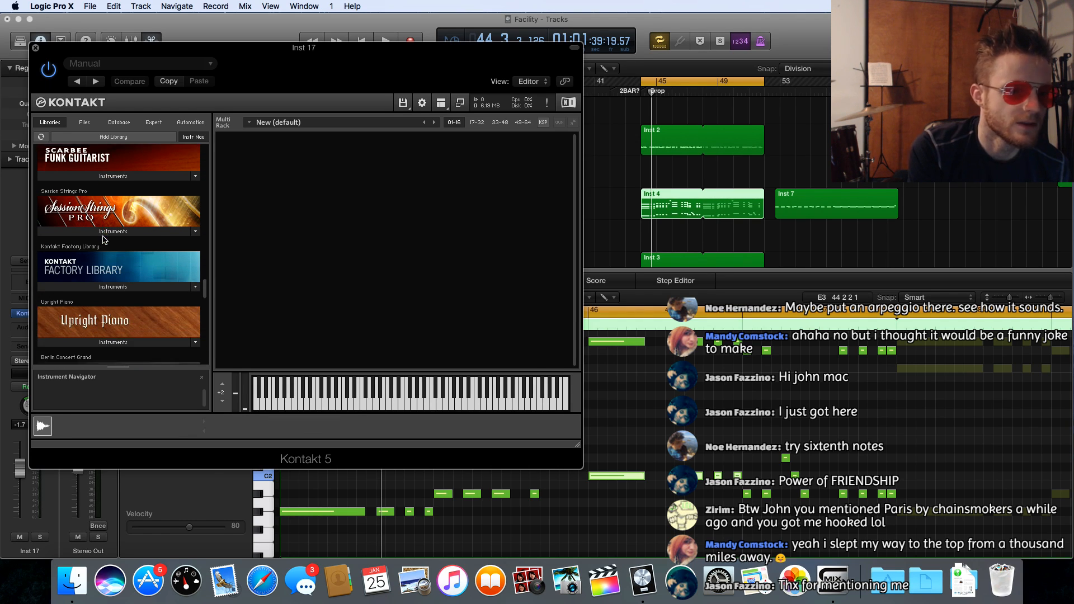
pyautogui.click(100, 287)
pyautogui.scroll(-2, 97, 285)
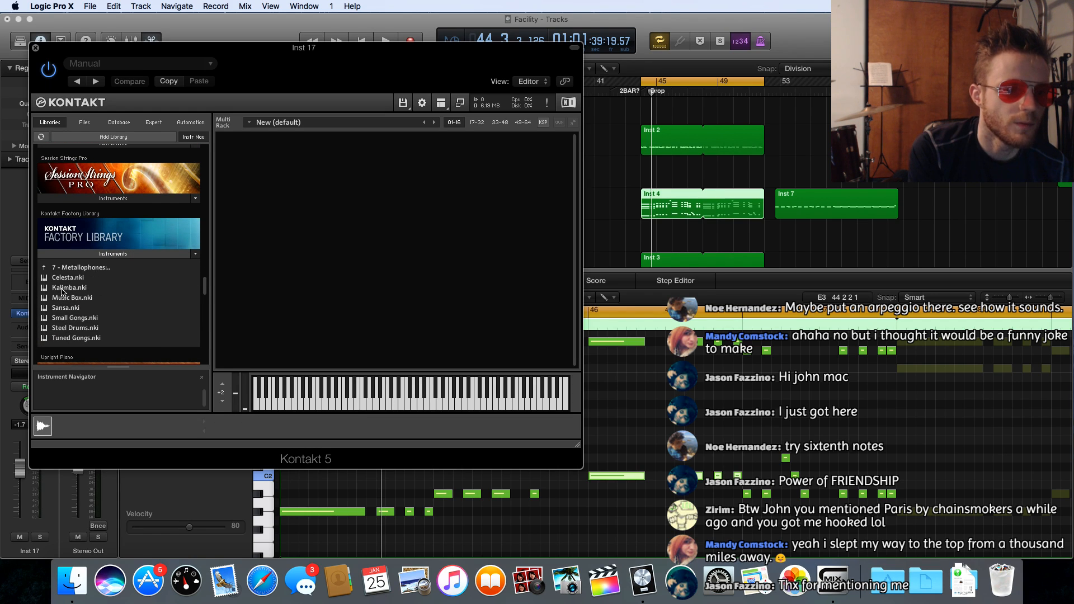
pyautogui.moveTo(63, 290); pyautogui.dragTo(304, 314)
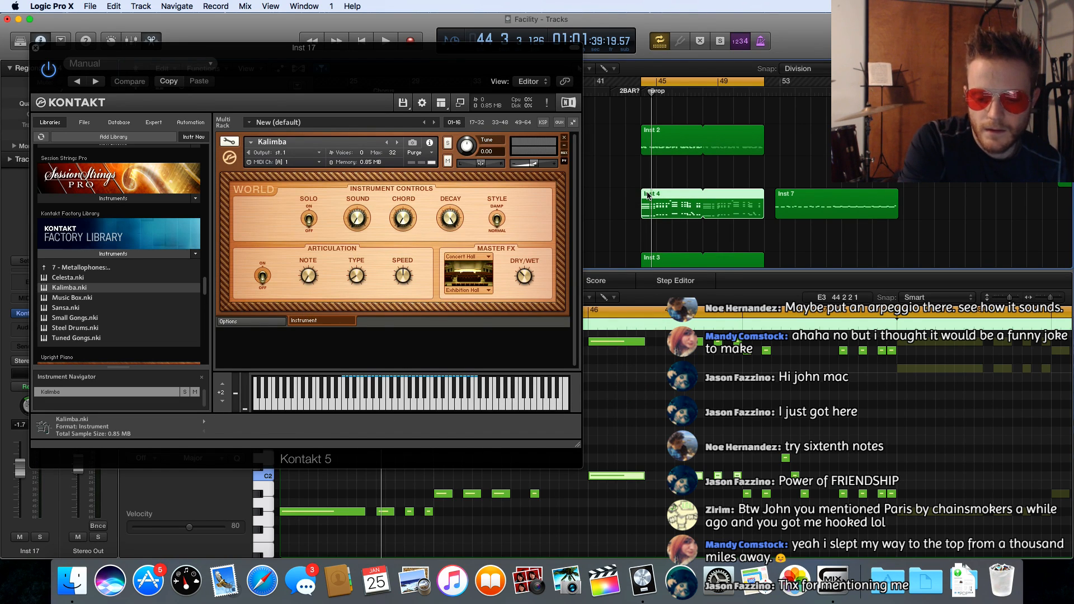
# Copy the Steel DRums Drop region Inst 4 onto the new Kalimba track and play it back soloed
pyautogui.moveTo(648, 195); pyautogui.dragTo(637, 229)
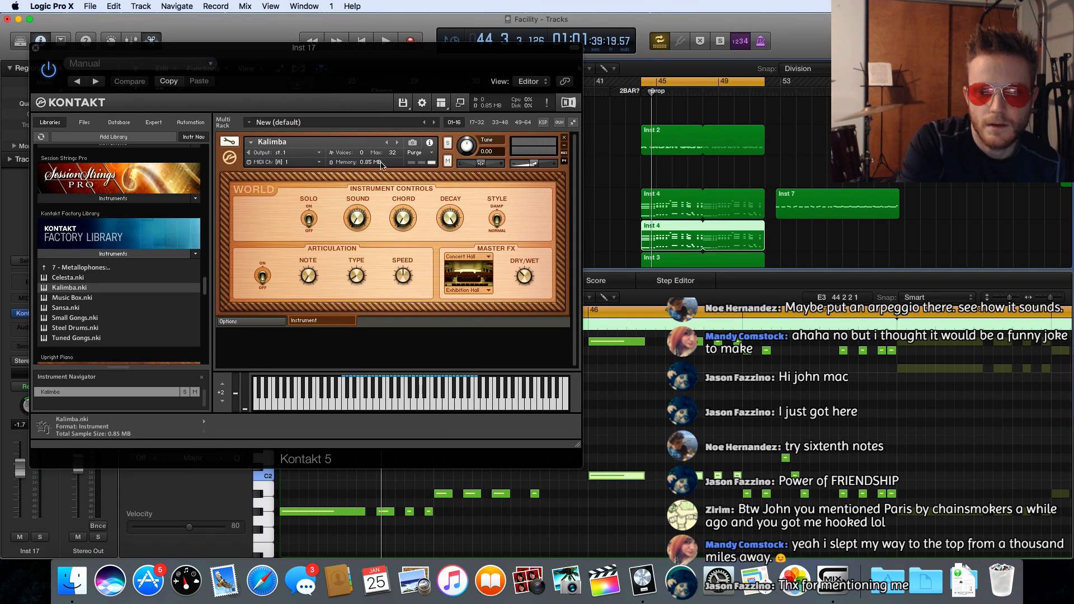
pyautogui.click(35, 49)
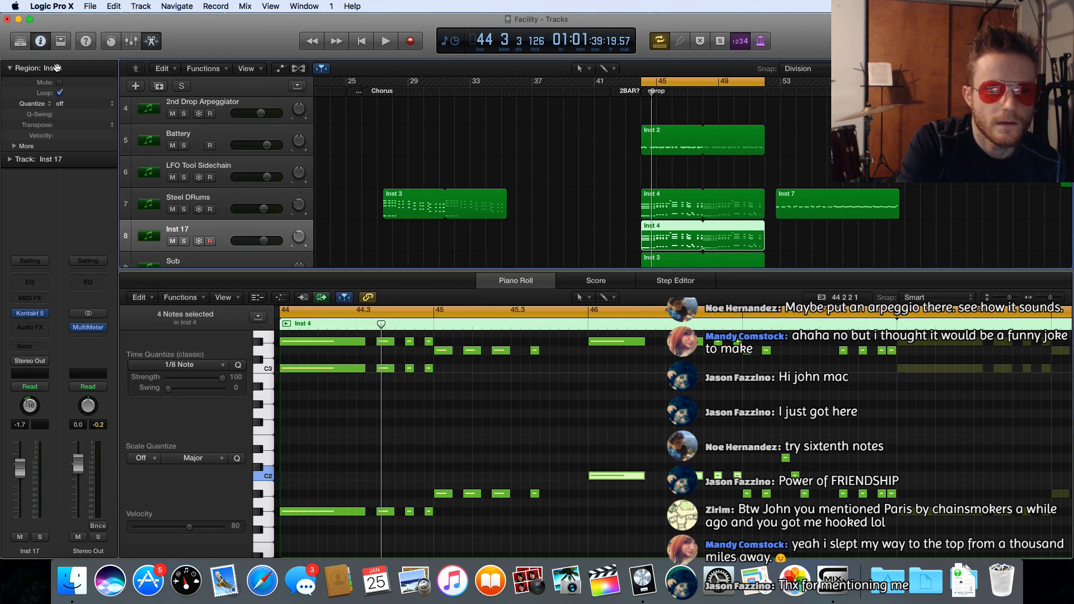
pyautogui.click(184, 241)
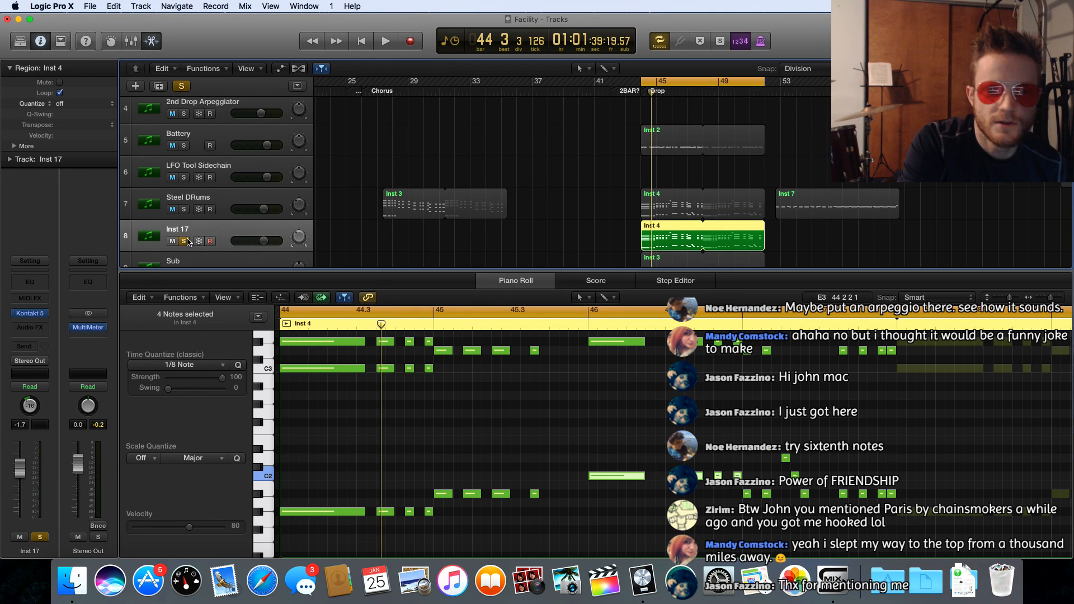
pyautogui.press('space')
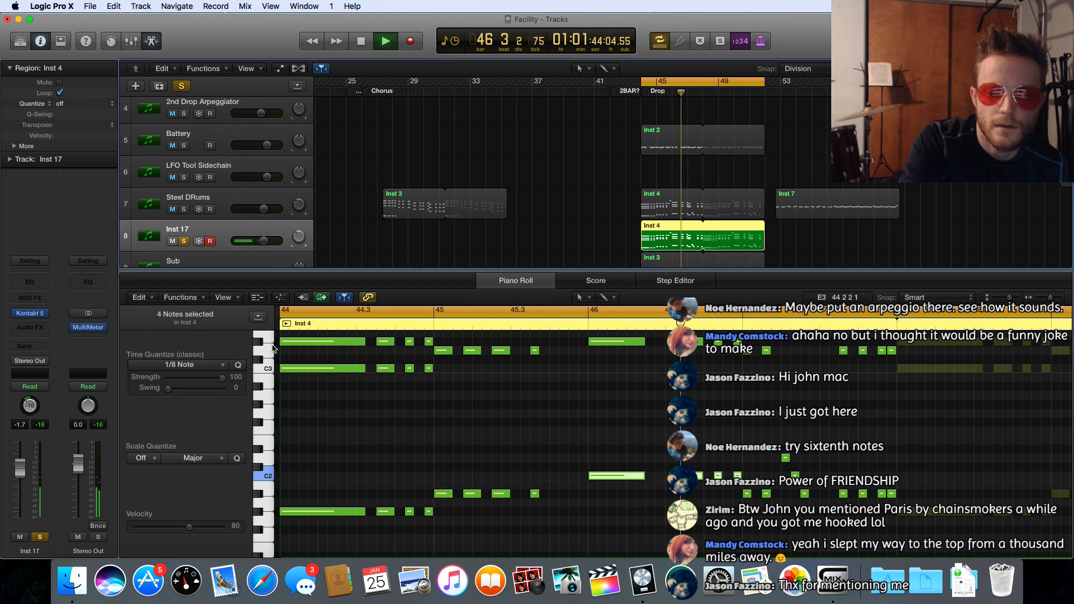
pyautogui.hscroll(3, 546, 428)
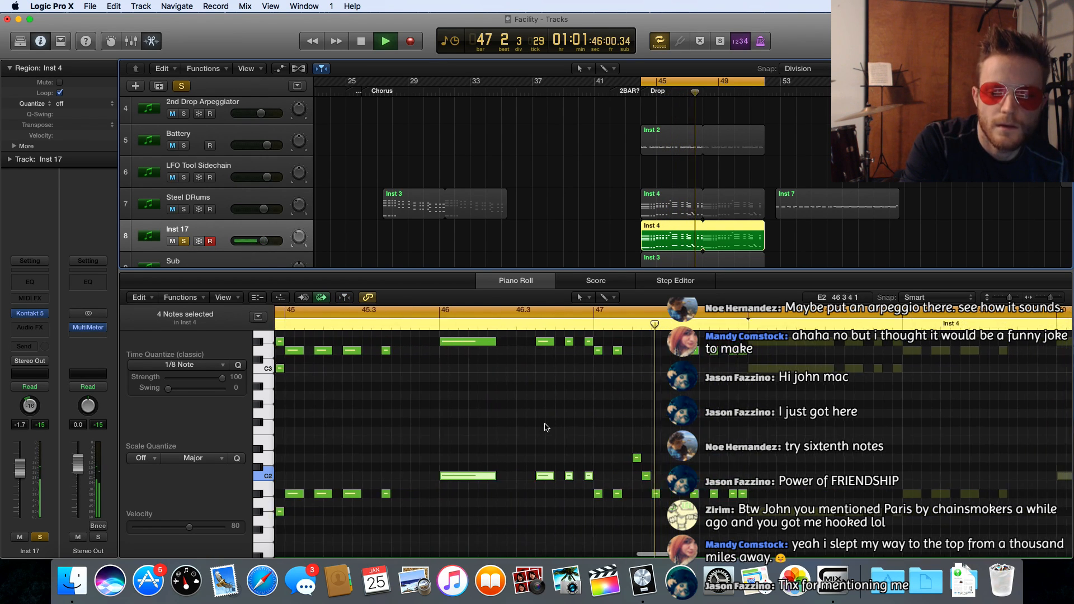
pyautogui.scroll(3, 545, 428)
pyautogui.press('space')
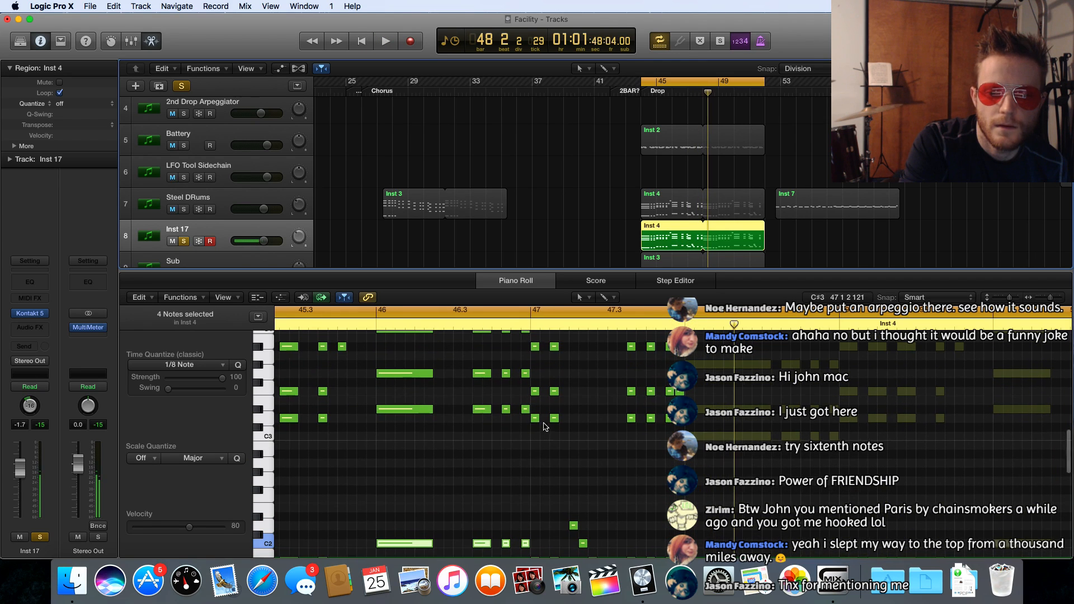
# Unsolo the Kalimba track Inst 17 and play back the Drop with all other tracks
pyautogui.click(183, 242)
pyautogui.press('space')
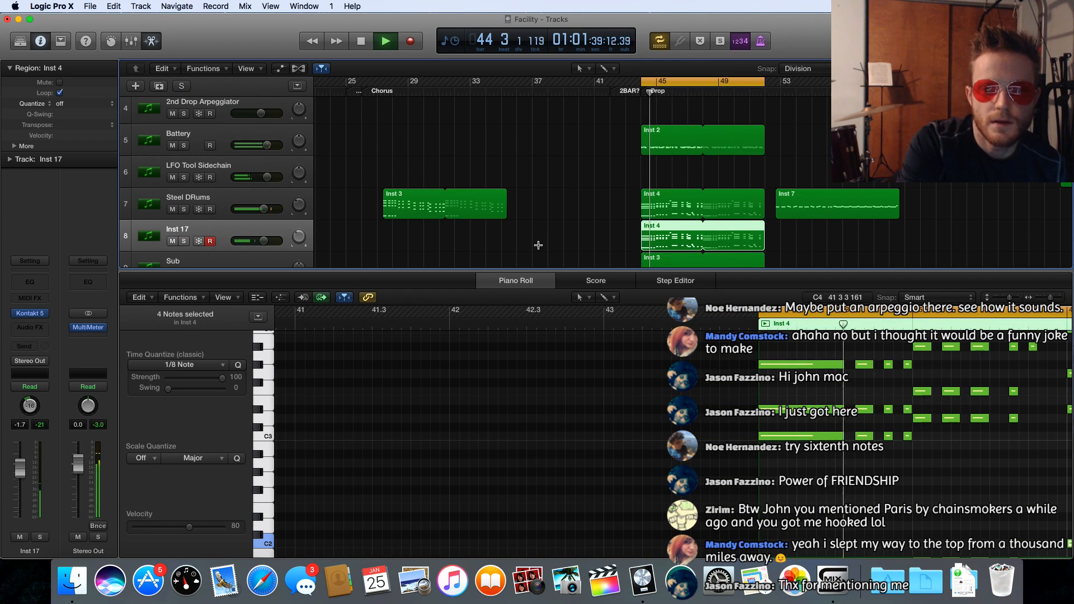
pyautogui.scroll(2, 538, 245)
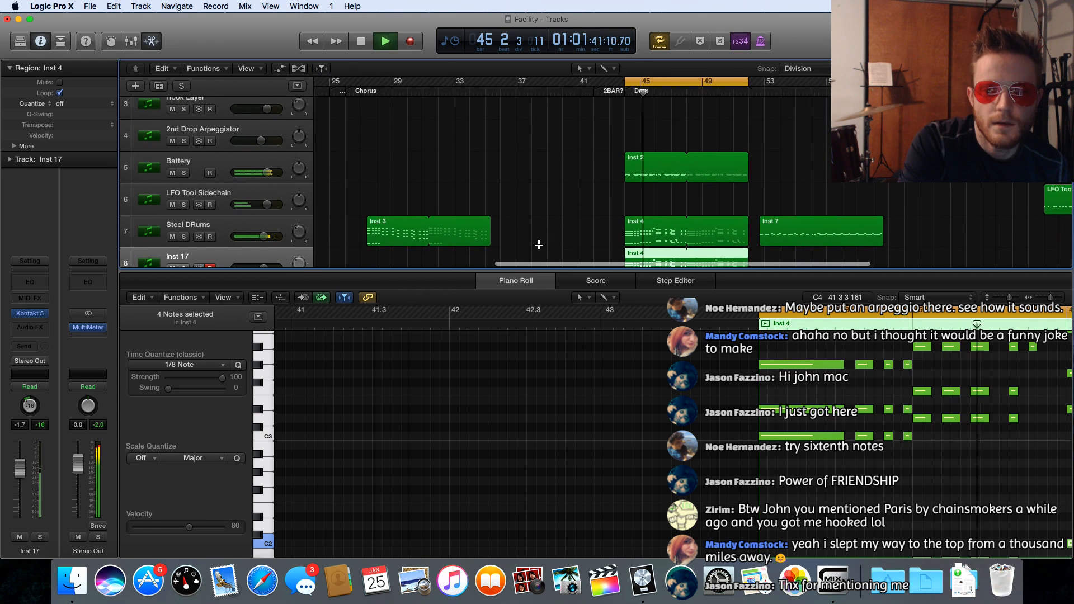
pyautogui.hscroll(2, 538, 245)
pyautogui.scroll(-3, 539, 244)
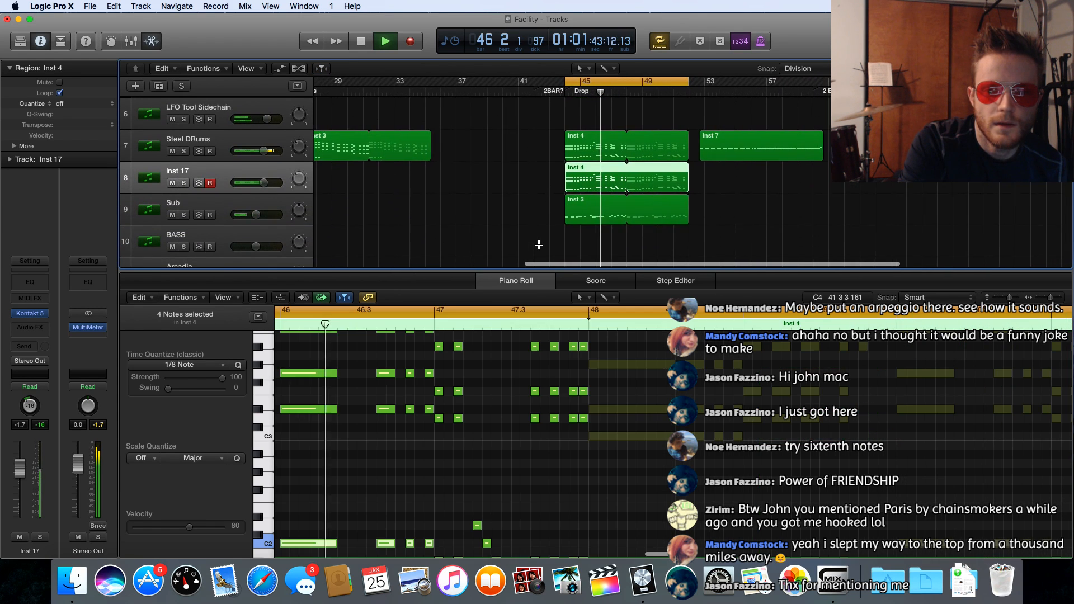
pyautogui.hscroll(2, 538, 245)
pyautogui.scroll(4, 539, 246)
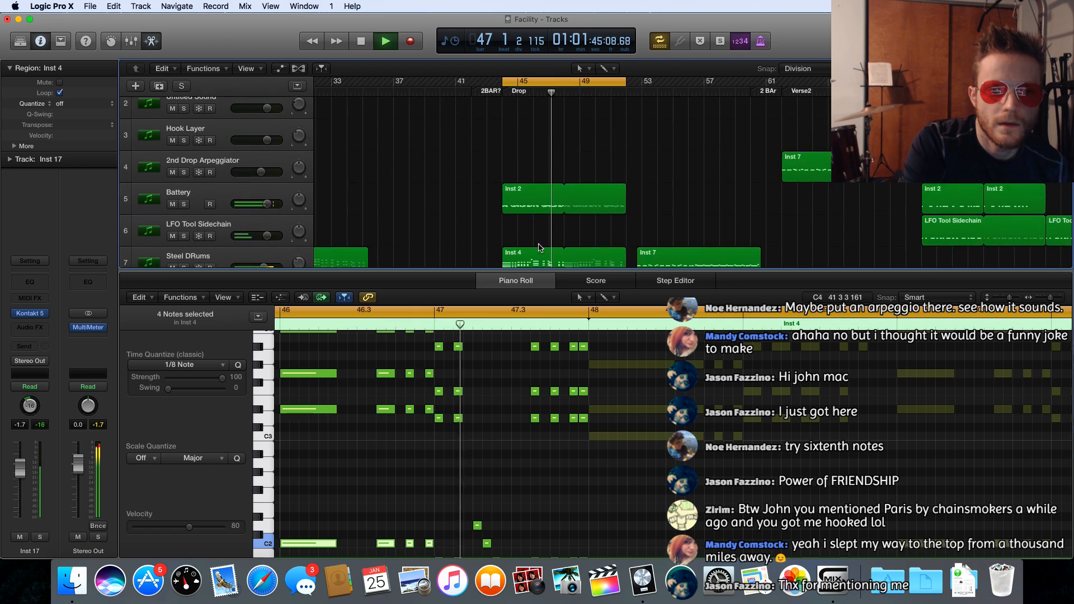
pyautogui.scroll(-3, 539, 246)
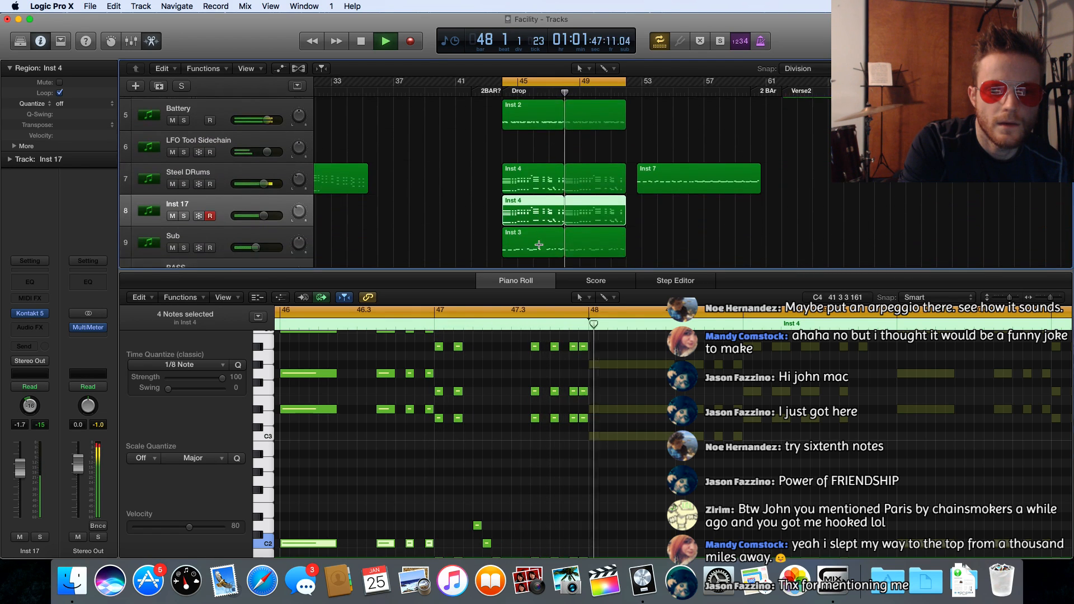
pyautogui.scroll(-4, 539, 244)
pyautogui.press('space')
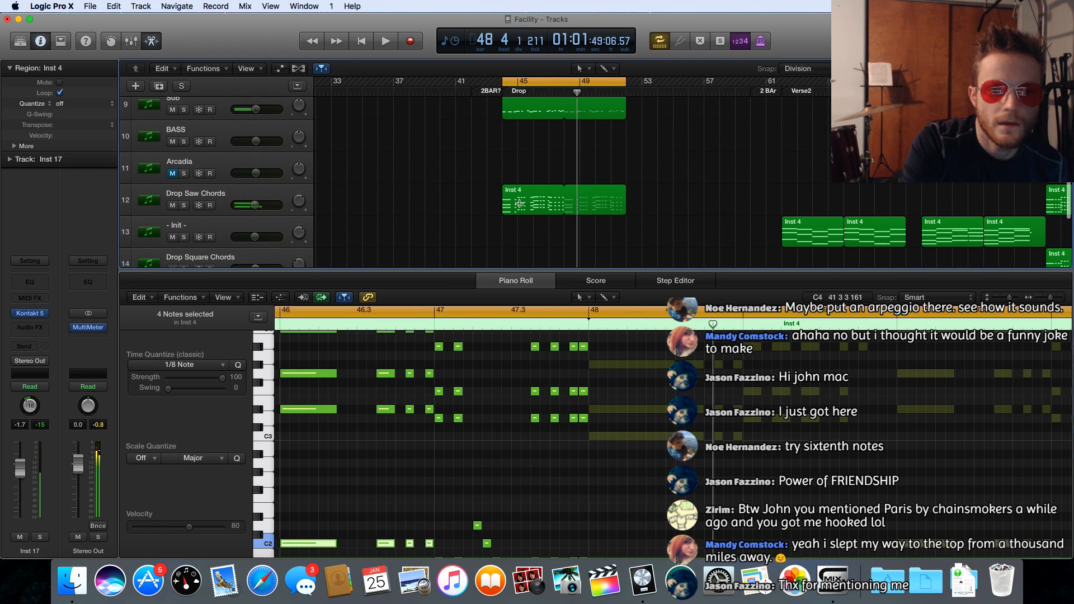
# Mute the Inst 4 region on the Drop Saw Chords track and play back the Drop without it
pyautogui.click(519, 195)
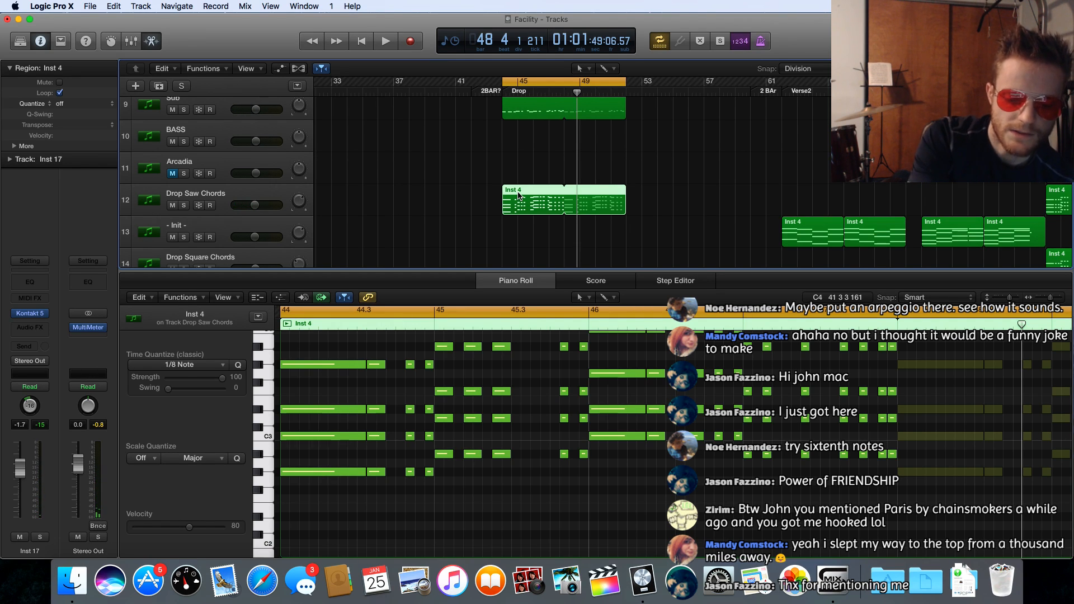
pyautogui.hotkey('ctrl', 'm')
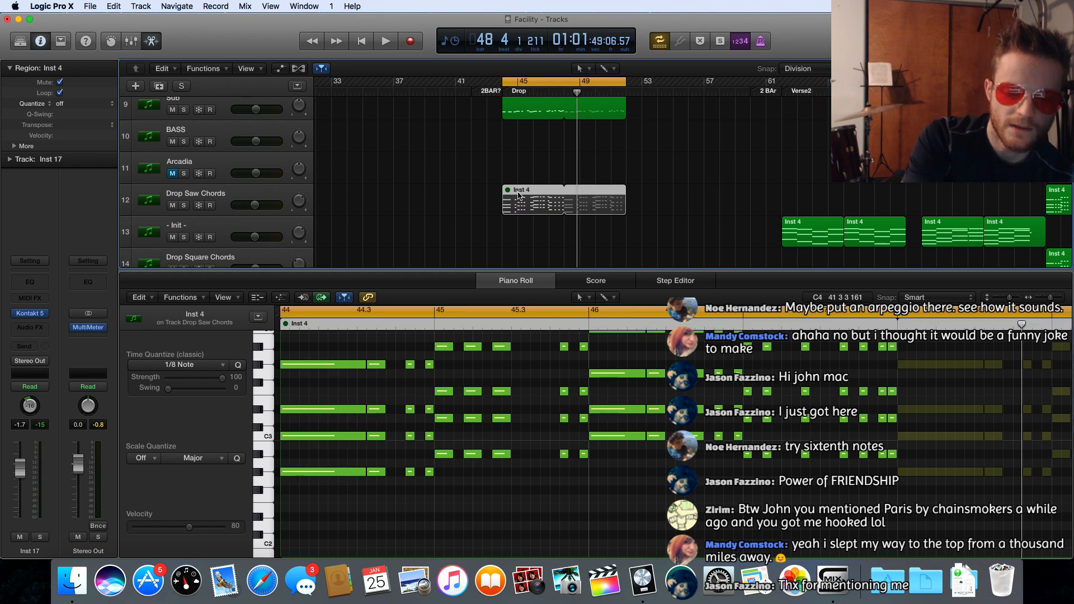
pyautogui.press('space')
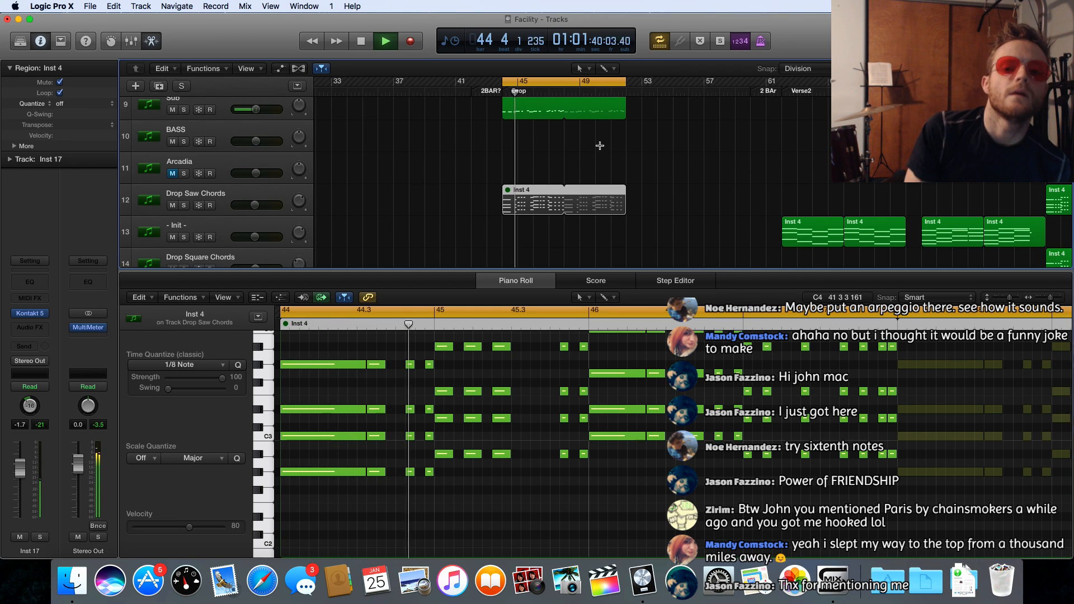
pyautogui.scroll(3, 598, 140)
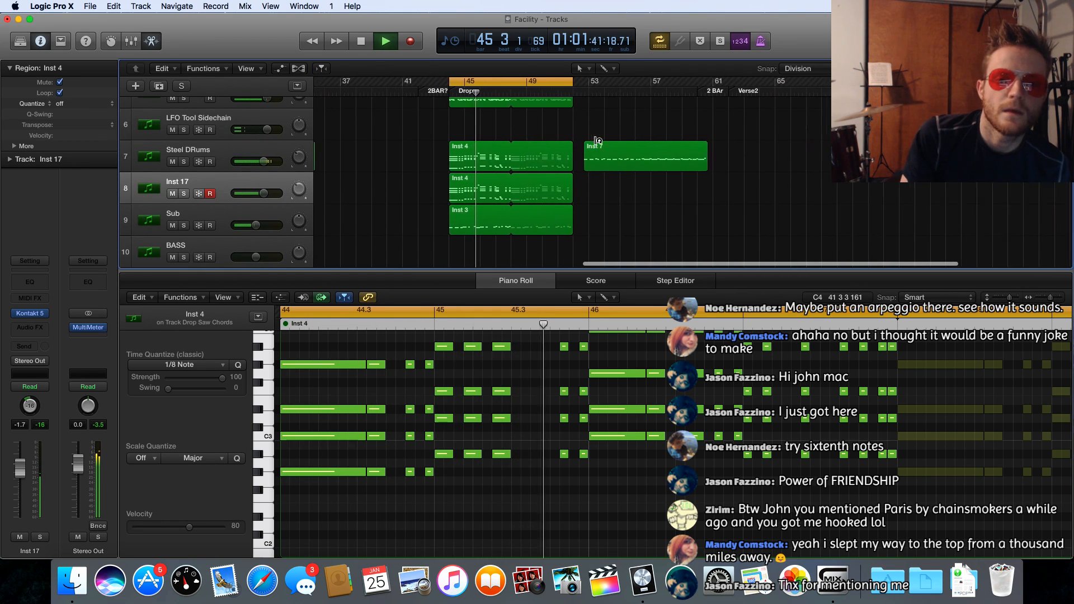
pyautogui.scroll(3, 597, 141)
pyautogui.scroll(-2, 597, 144)
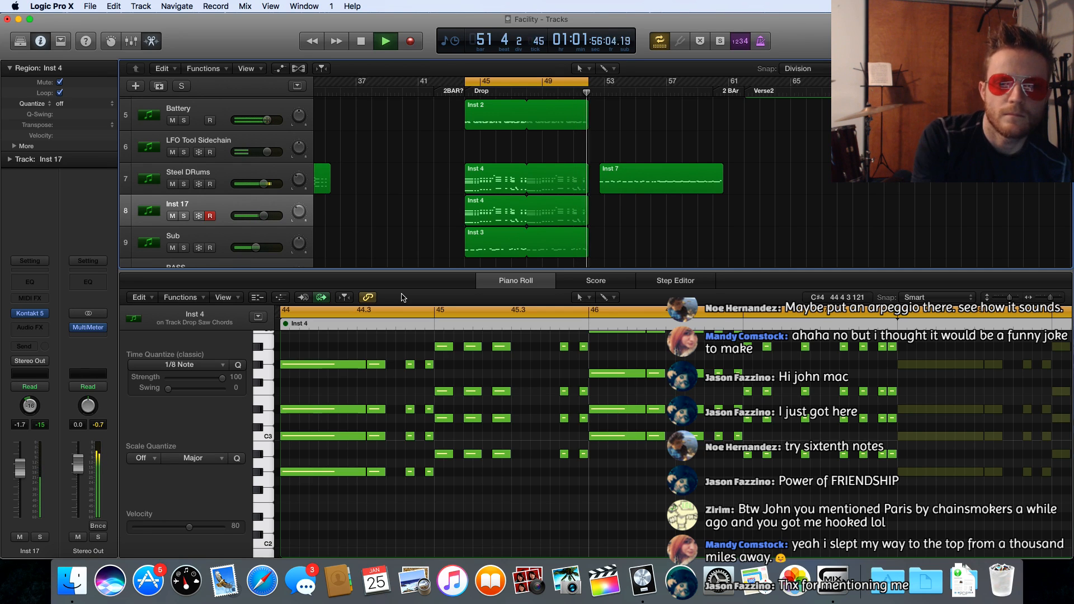
# Stop playback and add another output channel for the Battery instrument in the mixer, naming it Bongos
pyautogui.press('space')
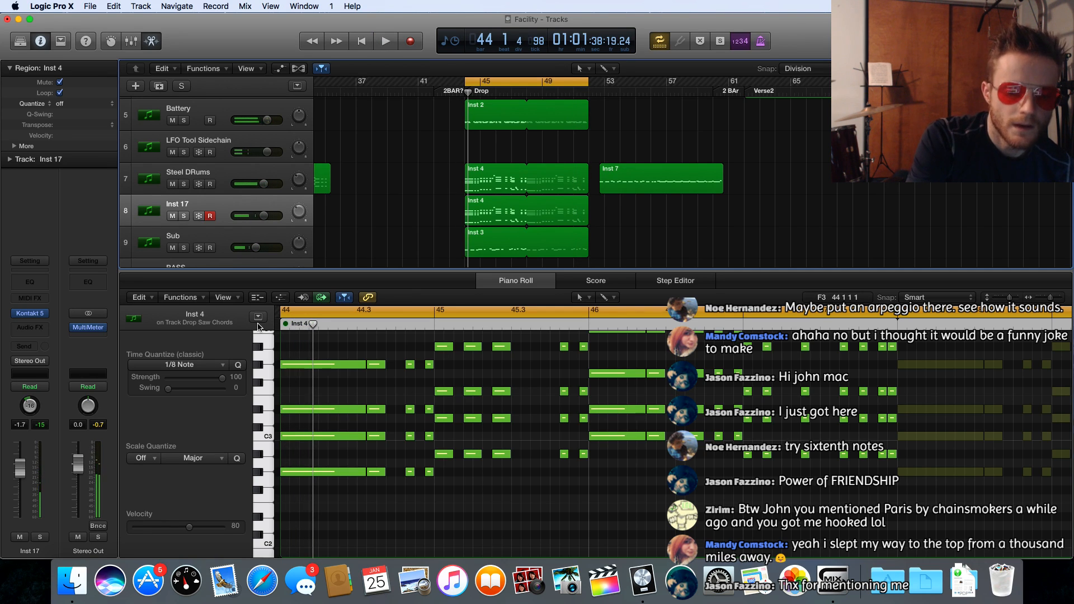
pyautogui.scroll(5, 243, 165)
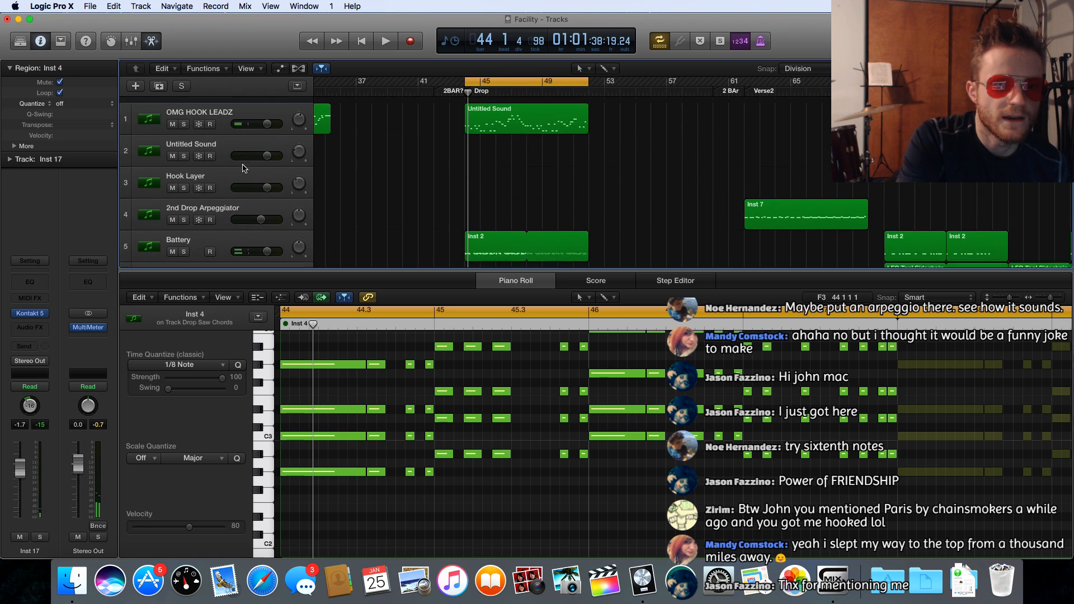
pyautogui.click(218, 237)
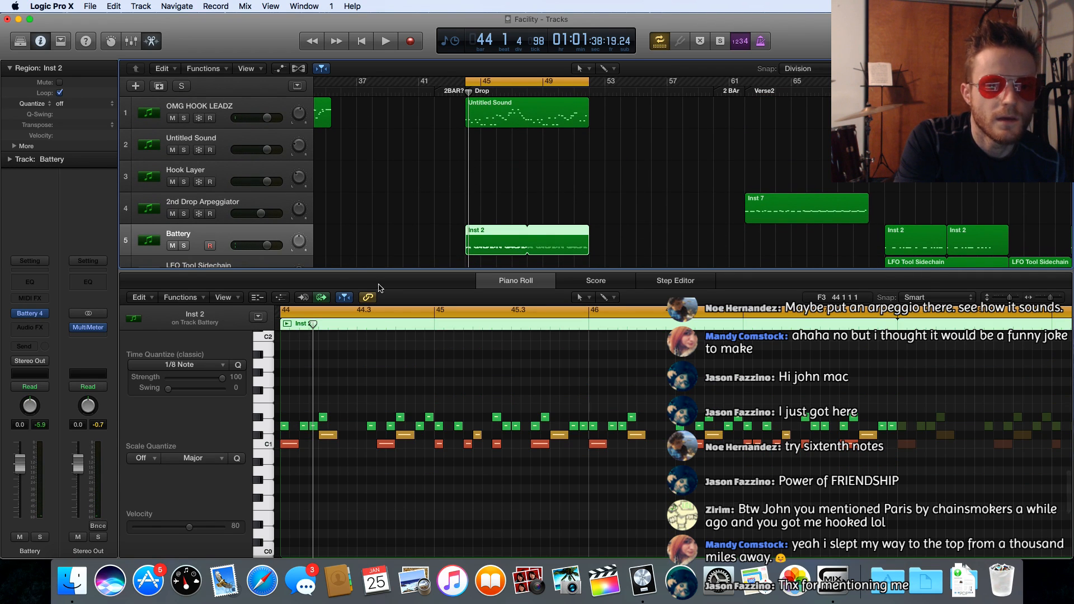
pyautogui.hscroll(-2, 431, 472)
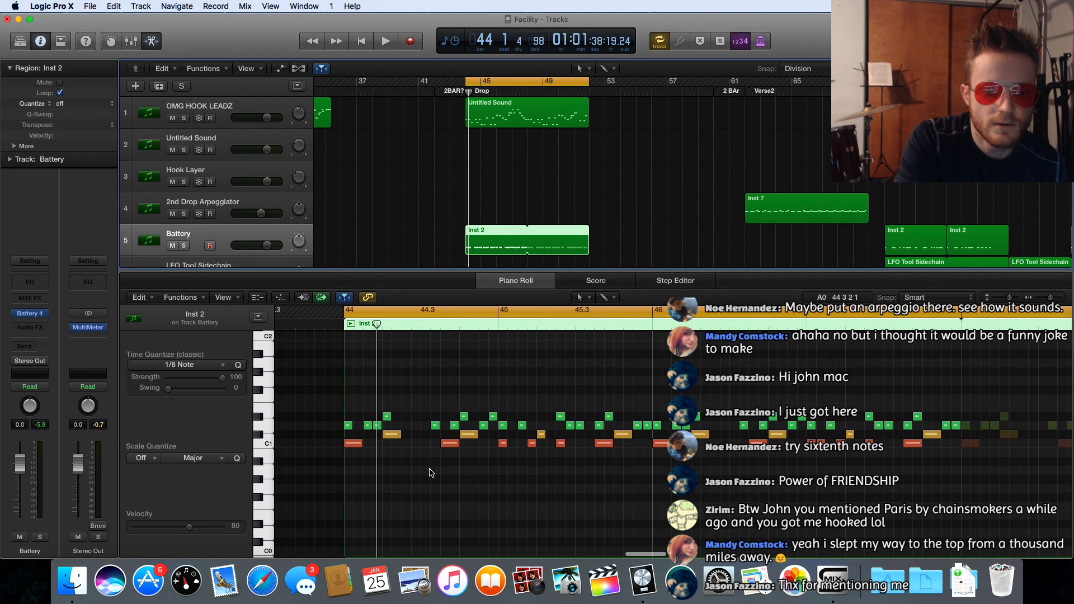
pyautogui.press('x')
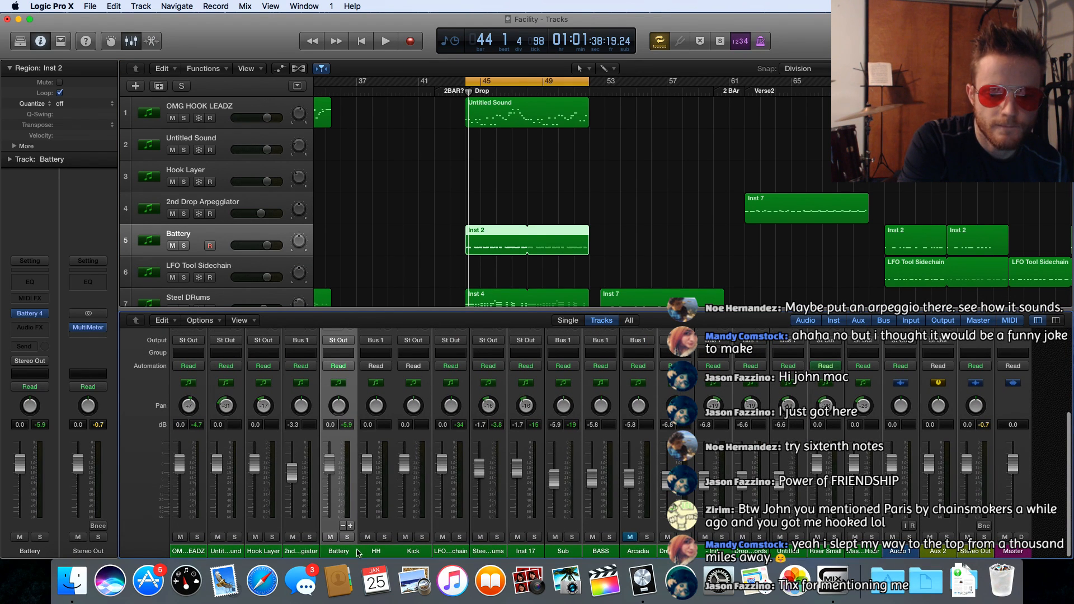
pyautogui.click(350, 526)
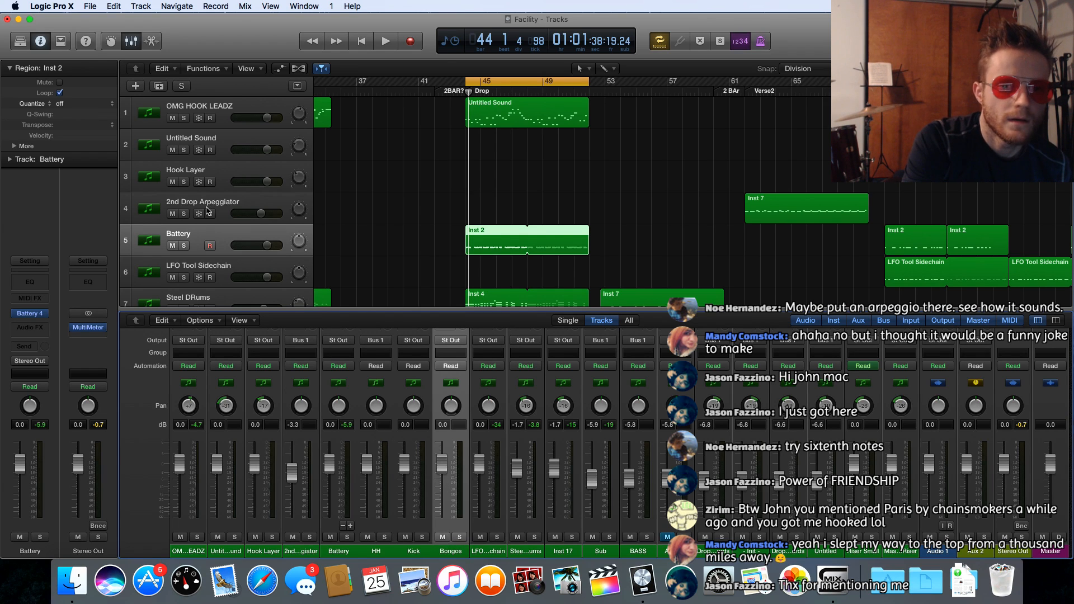
# Route the Bongo Bro 1 cell of the Battery 4 kit to direct output St 7/8
pyautogui.scroll(5, 475, 395)
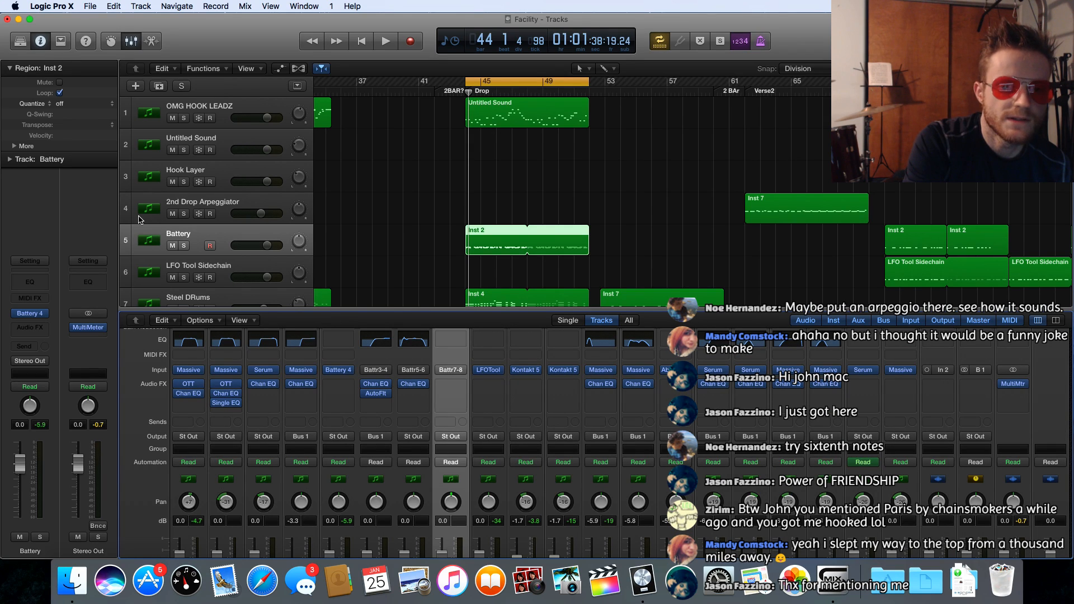
pyautogui.click(30, 314)
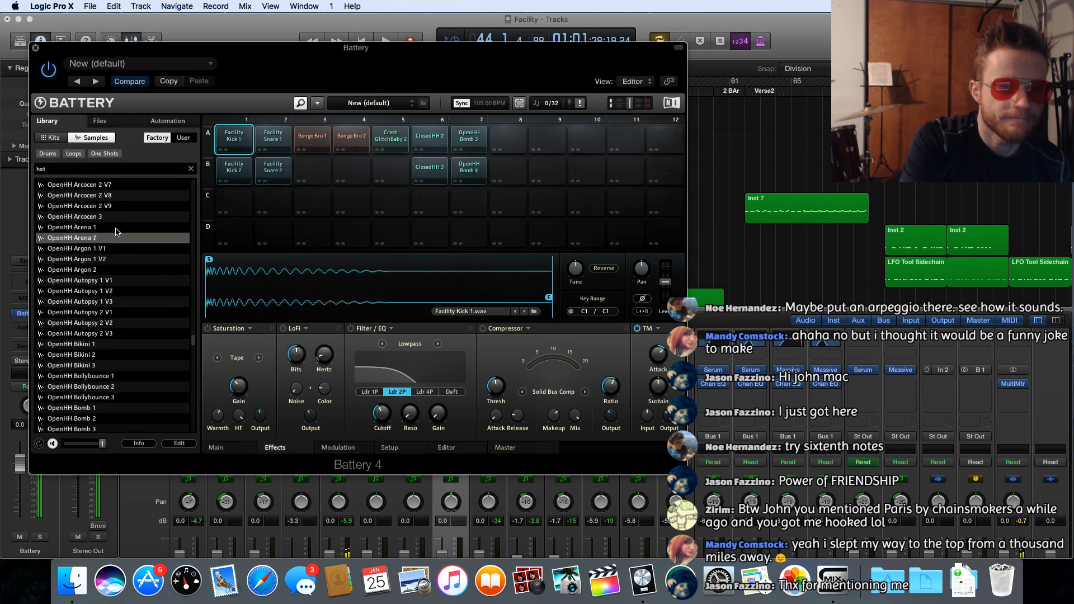
pyautogui.click(317, 139)
pyautogui.rightClick(318, 140)
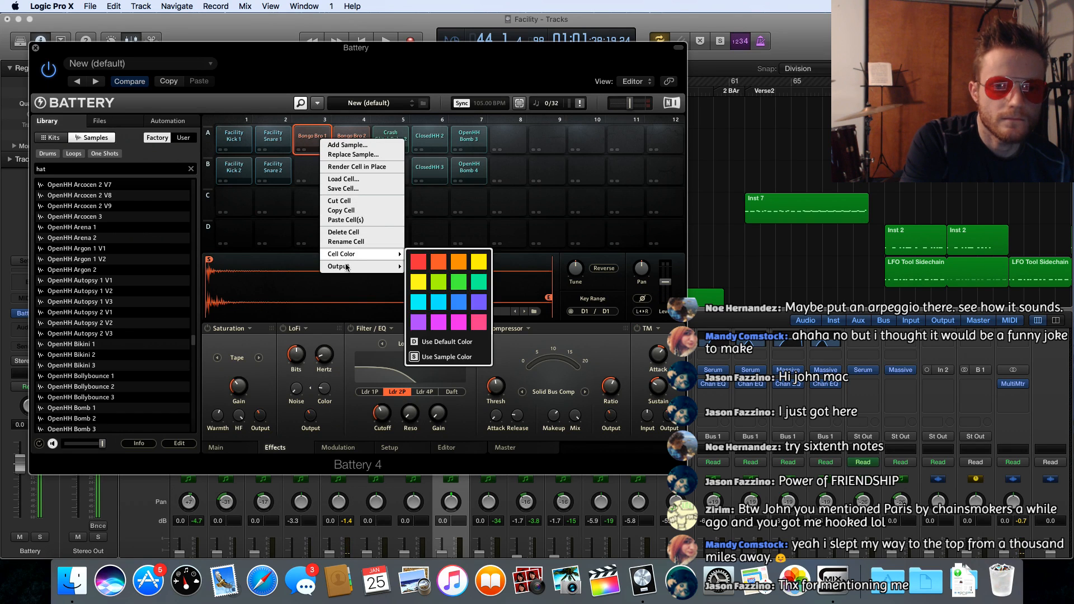
pyautogui.moveTo(348, 266)
pyautogui.moveTo(440, 285)
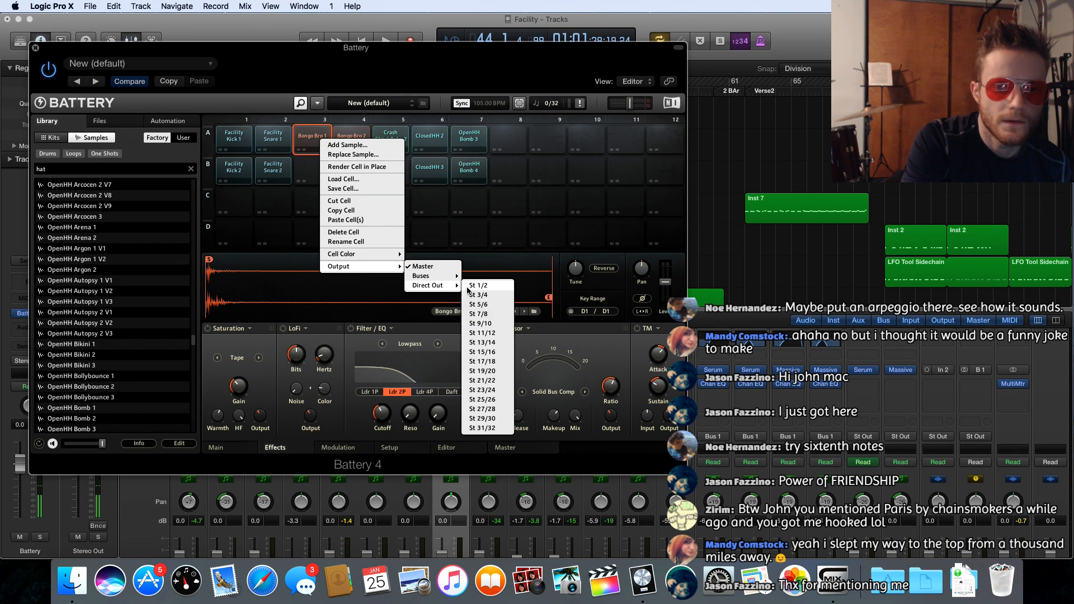
pyautogui.click(475, 315)
# Route the Bongo Bro 2 cell to direct output St 7/8 and close the Battery 4 window
pyautogui.click(351, 140)
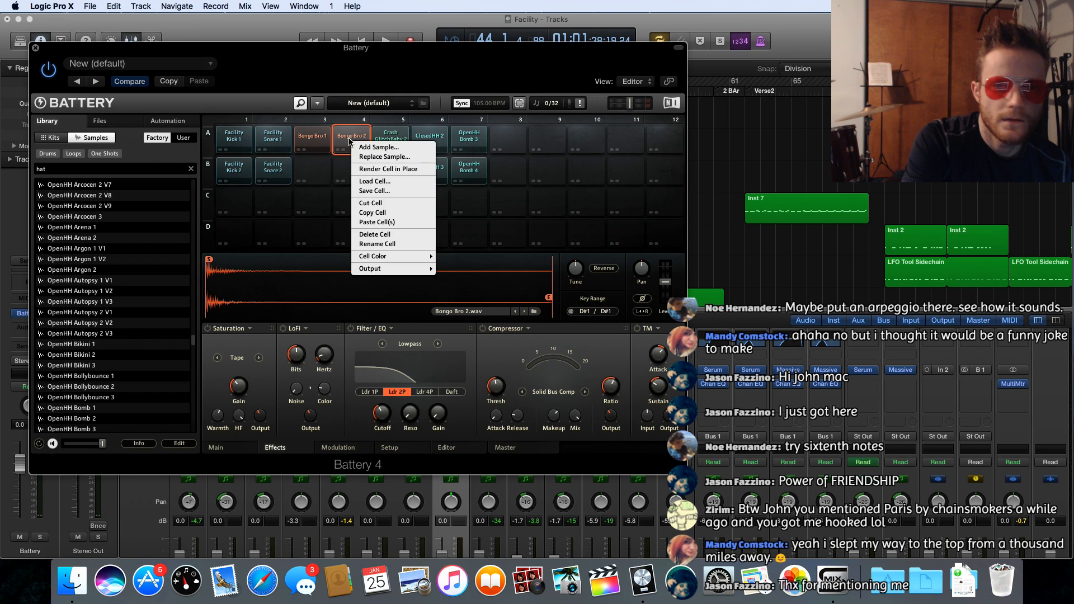
pyautogui.rightClick(350, 141)
pyautogui.moveTo(374, 269)
pyautogui.moveTo(467, 288)
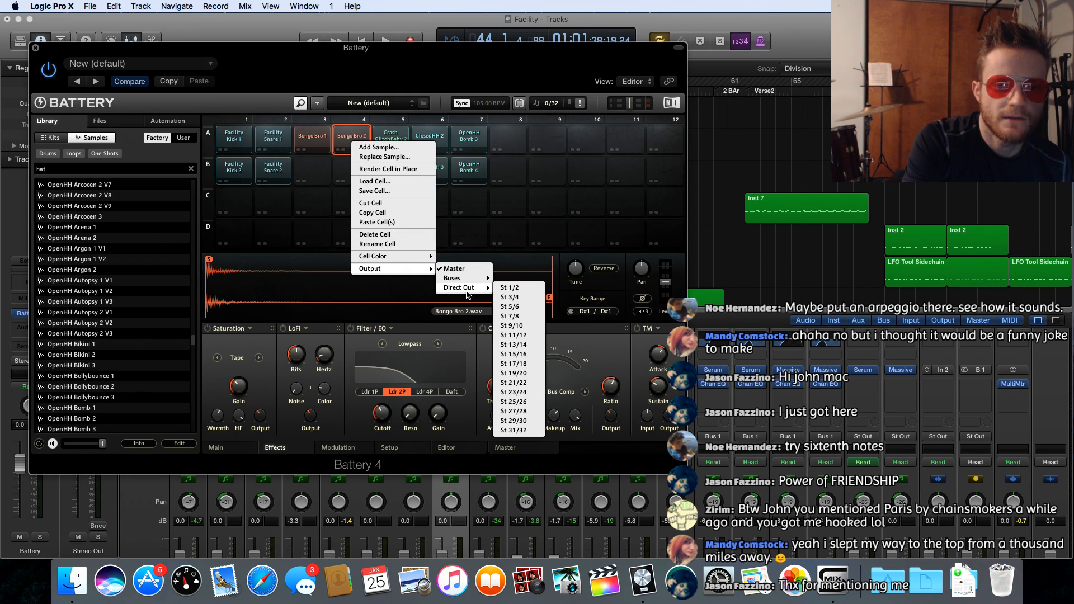
pyautogui.click(512, 317)
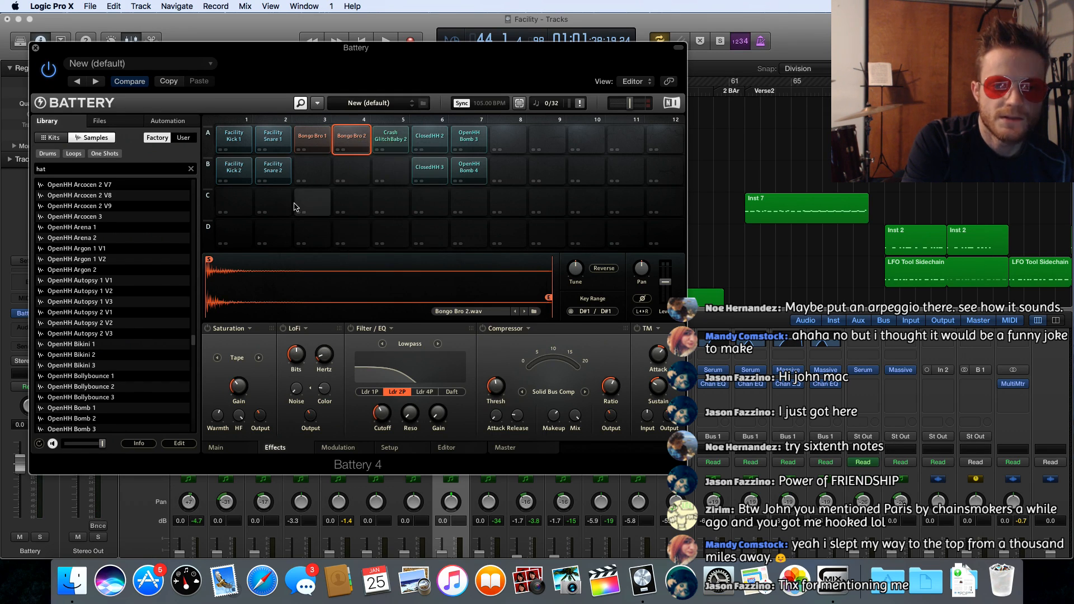
pyautogui.click(36, 49)
# Play the drop briefly to check the signal arriving on the Bongos mixer channel
pyautogui.scroll(-4, 450, 420)
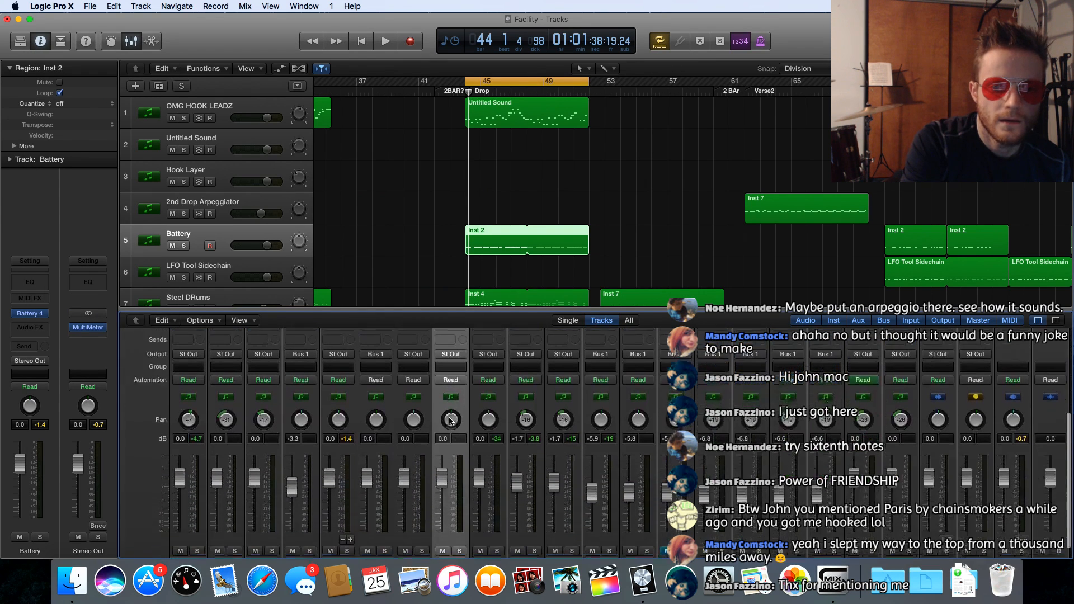
pyautogui.press('space')
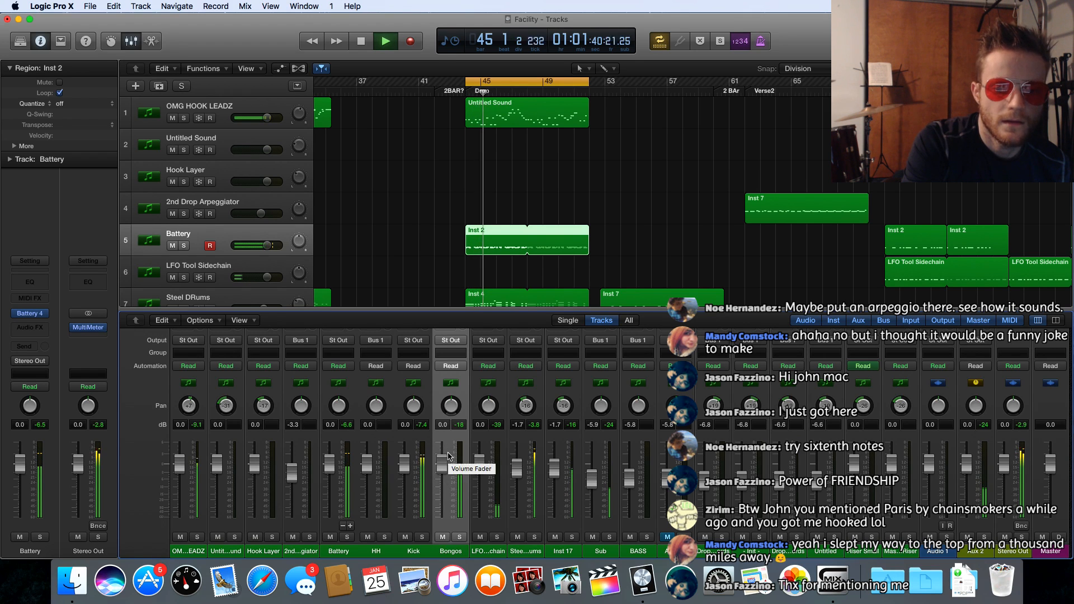
pyautogui.scroll(4, 451, 436)
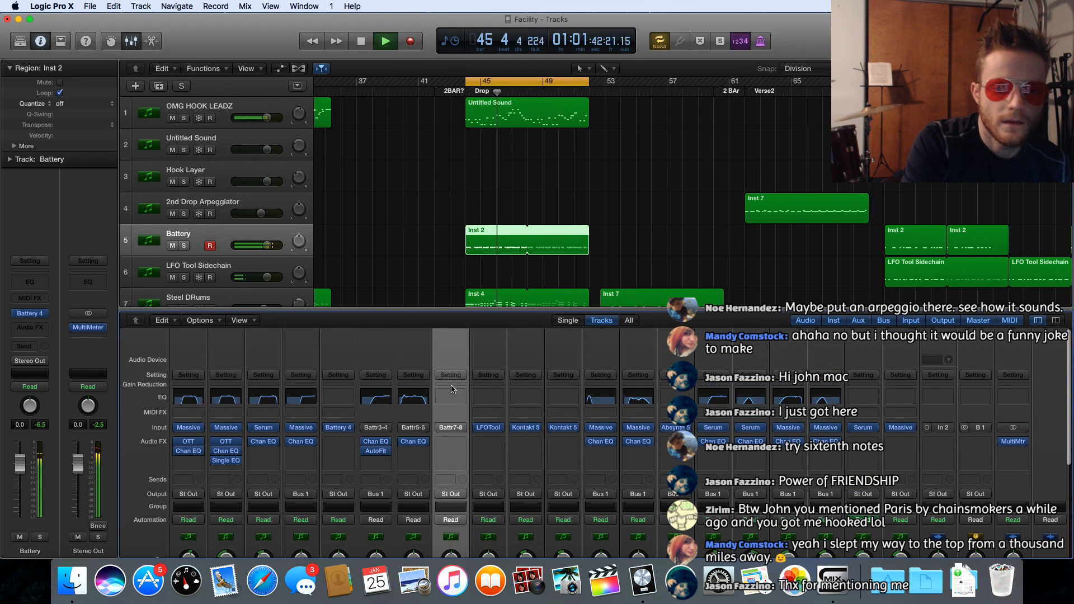
pyautogui.press('space')
pyautogui.scroll(2, 452, 394)
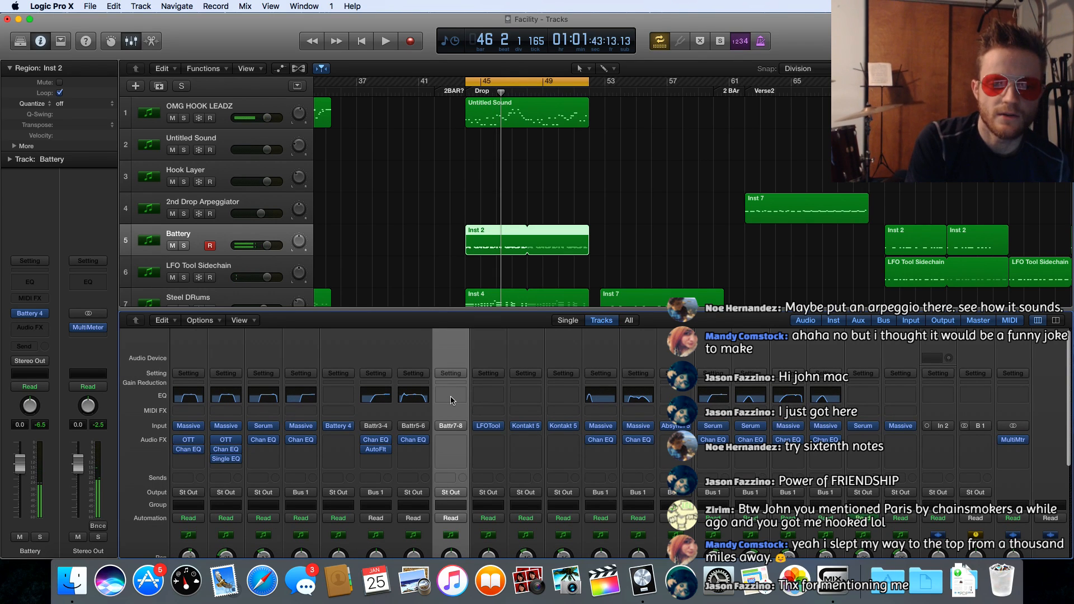
# Insert a Channel EQ on the Bongos channel, view the bongos in its analyzer during playback, and close it
pyautogui.click(450, 396)
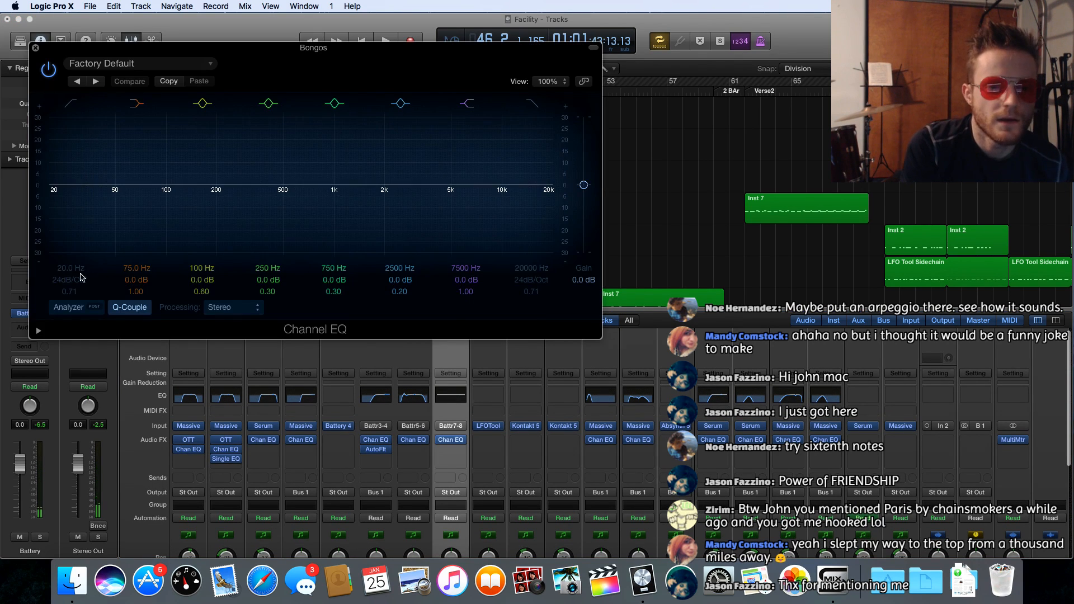
pyautogui.click(78, 307)
pyautogui.press('space')
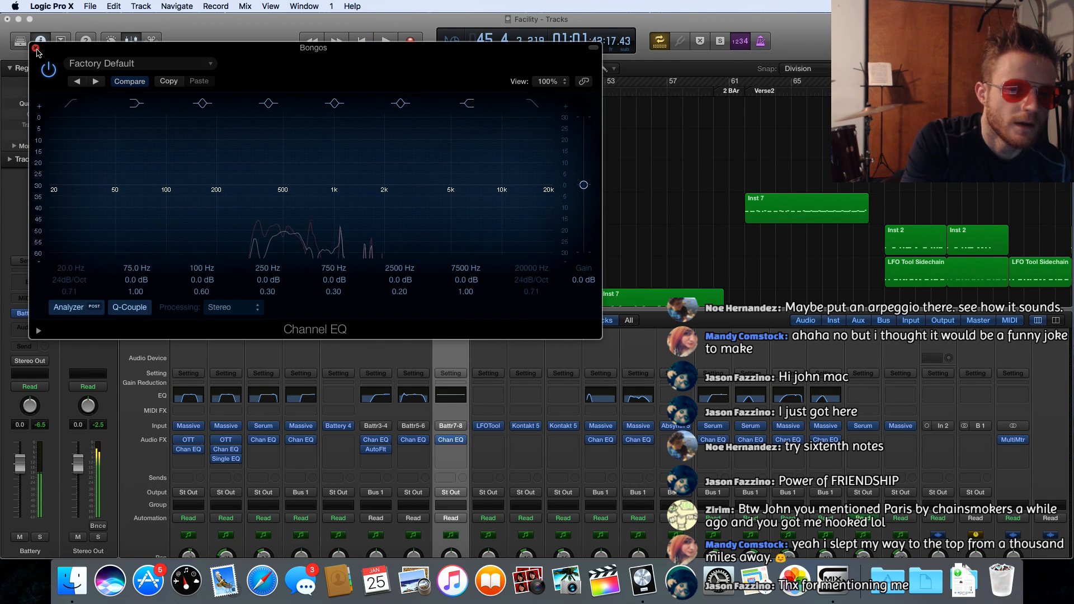
pyautogui.click(36, 49)
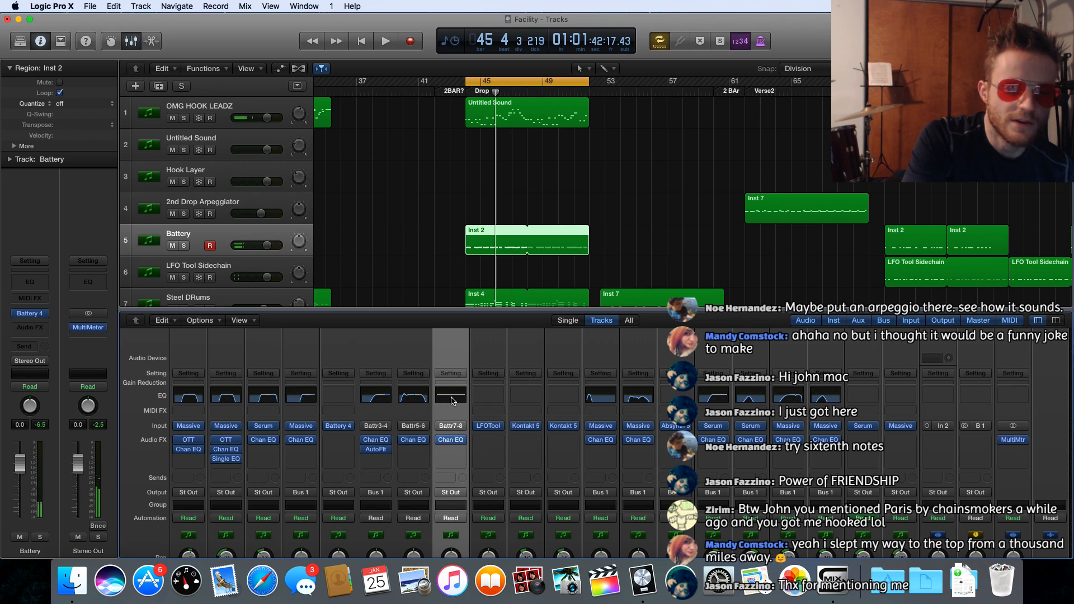
# Replace the Channel EQ on the Bongos channel with the Xfer Records OTT compressor
pyautogui.click(463, 440)
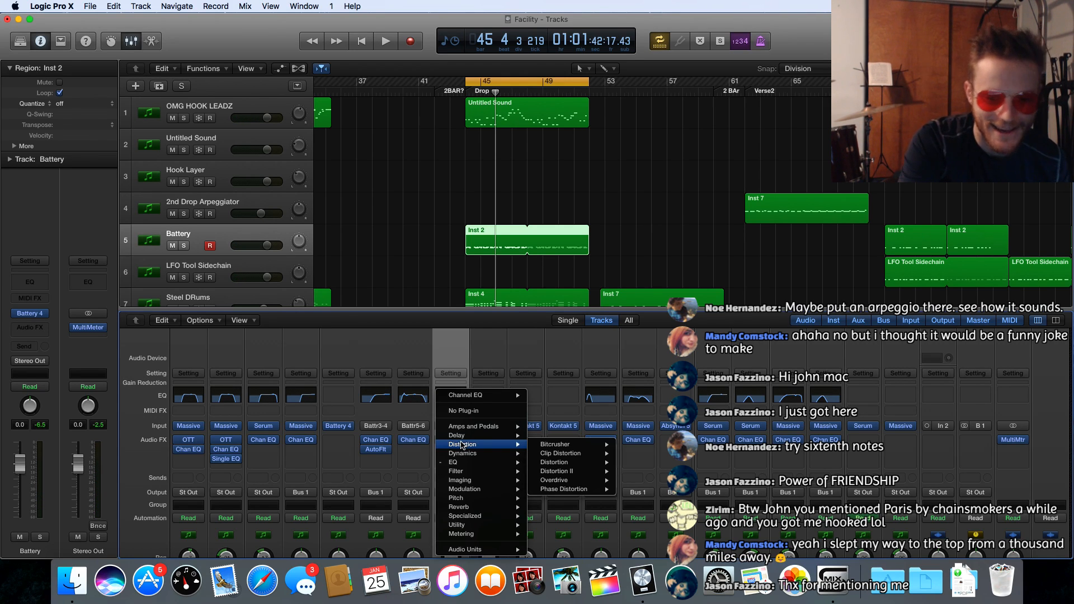
pyautogui.moveTo(461, 473)
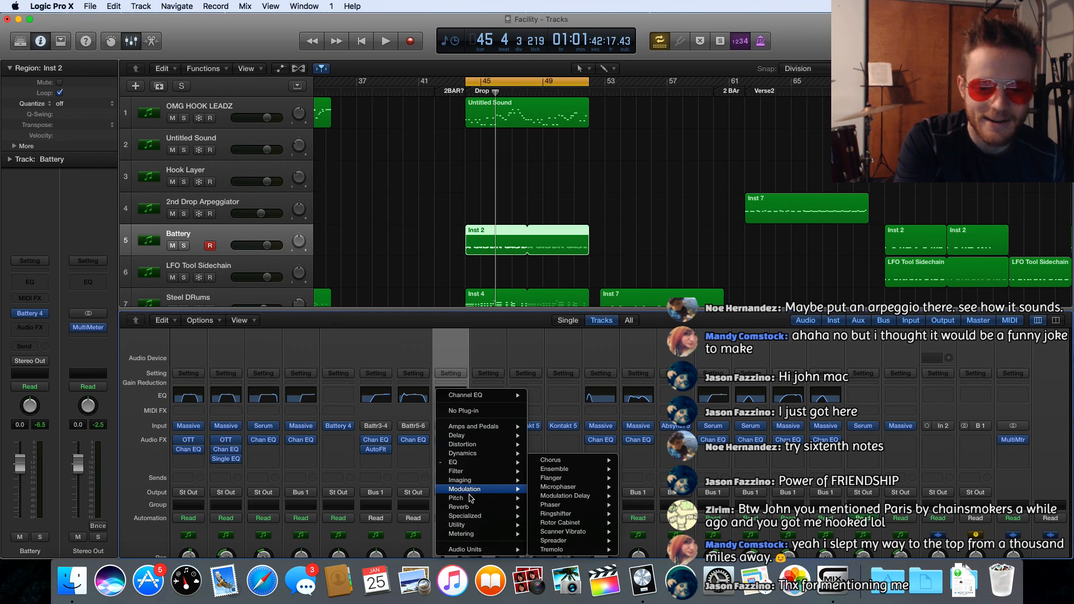
pyautogui.moveTo(477, 499)
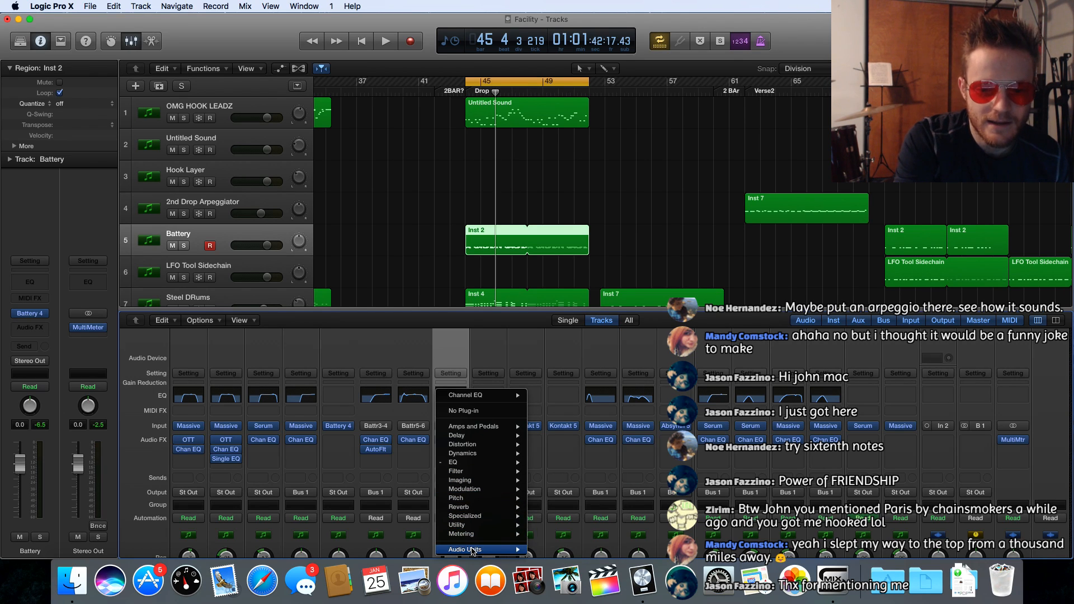
pyautogui.moveTo(473, 550)
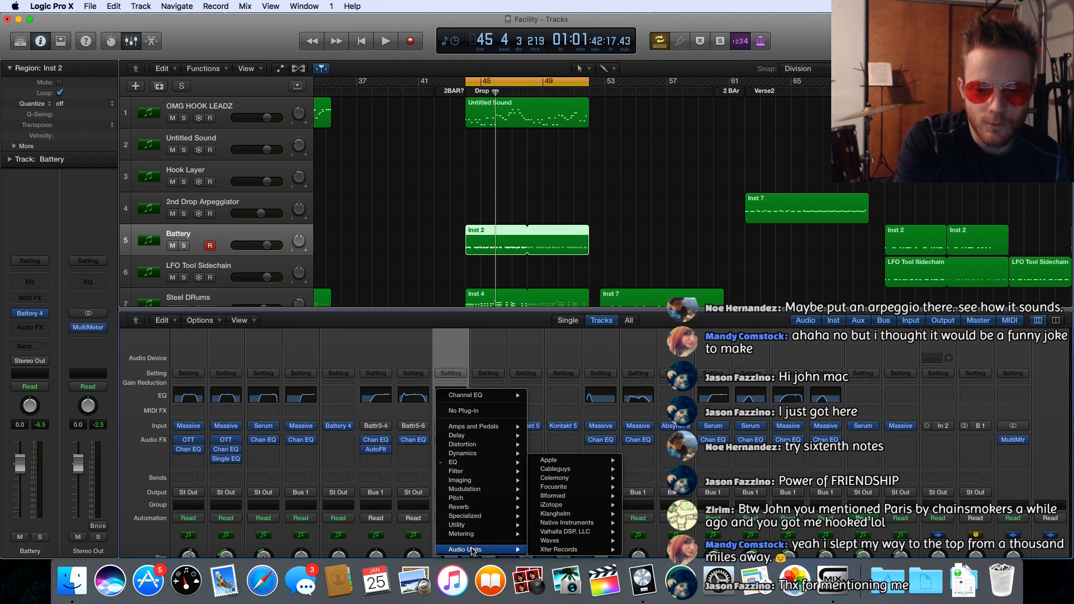
pyautogui.moveTo(609, 550)
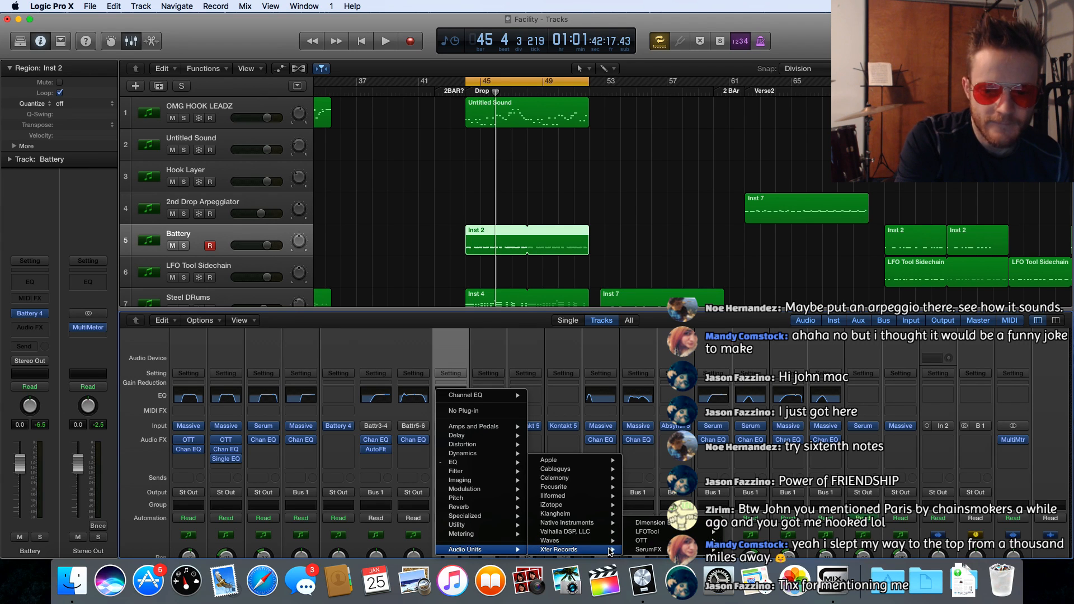
pyautogui.click(642, 541)
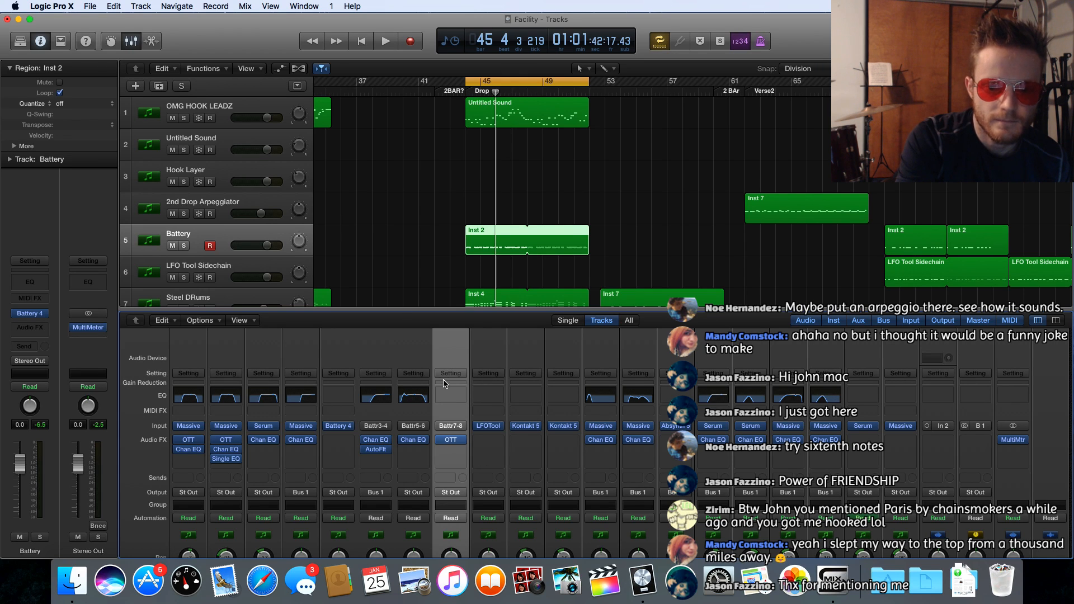
# While the drop plays, set the Bongos channel's OTT to 48% Depth and 3.0 dB Out Gain, then close it and stop playback
pyautogui.press('space')
pyautogui.click(454, 442)
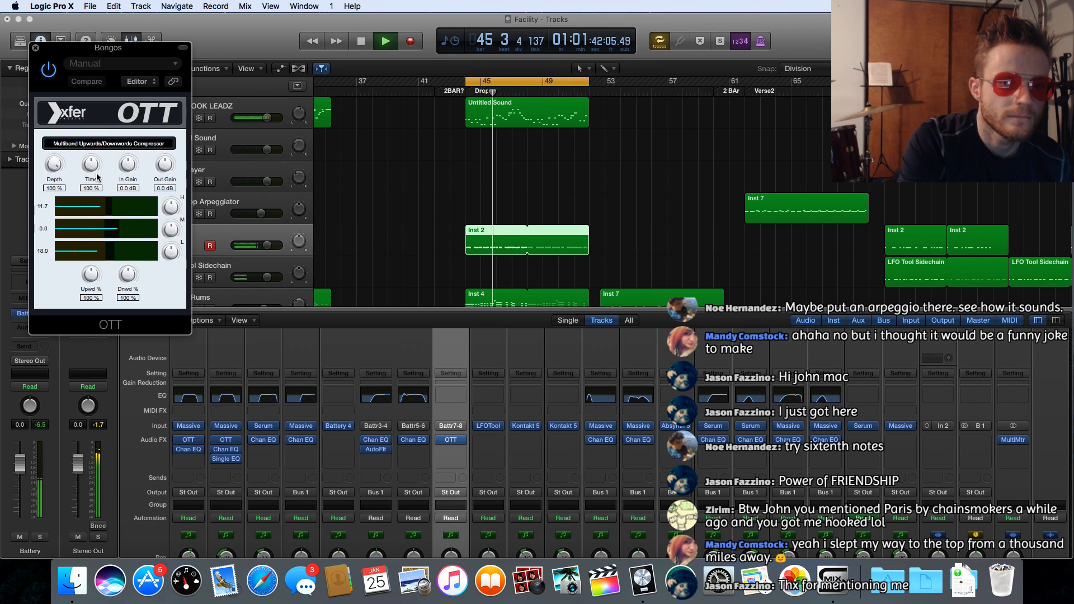
pyautogui.moveTo(55, 170); pyautogui.dragTo(58, 199)
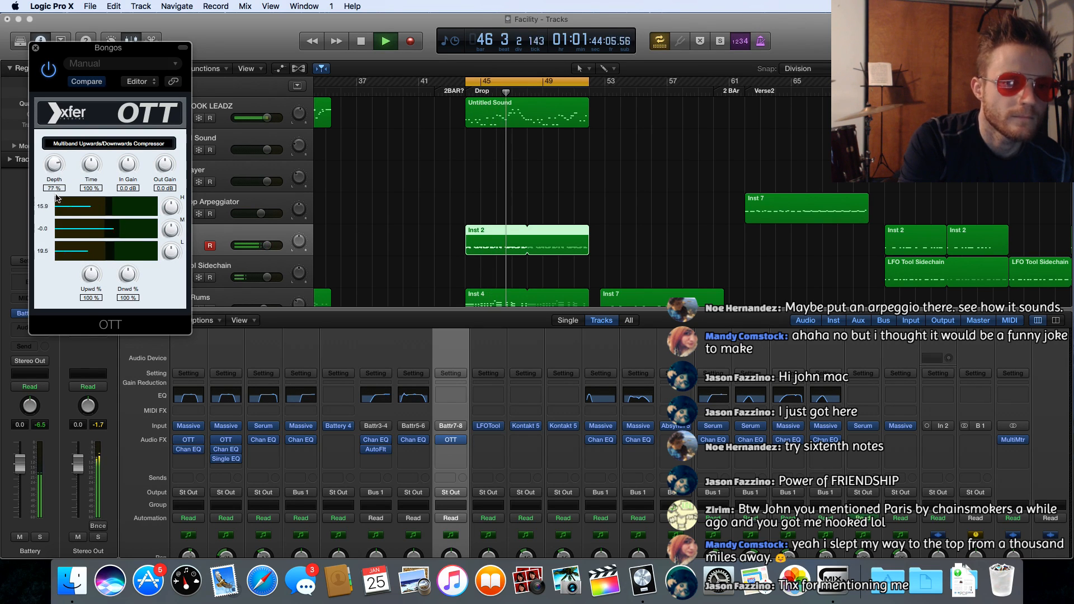
pyautogui.moveTo(60, 236); pyautogui.dragTo(62, 231)
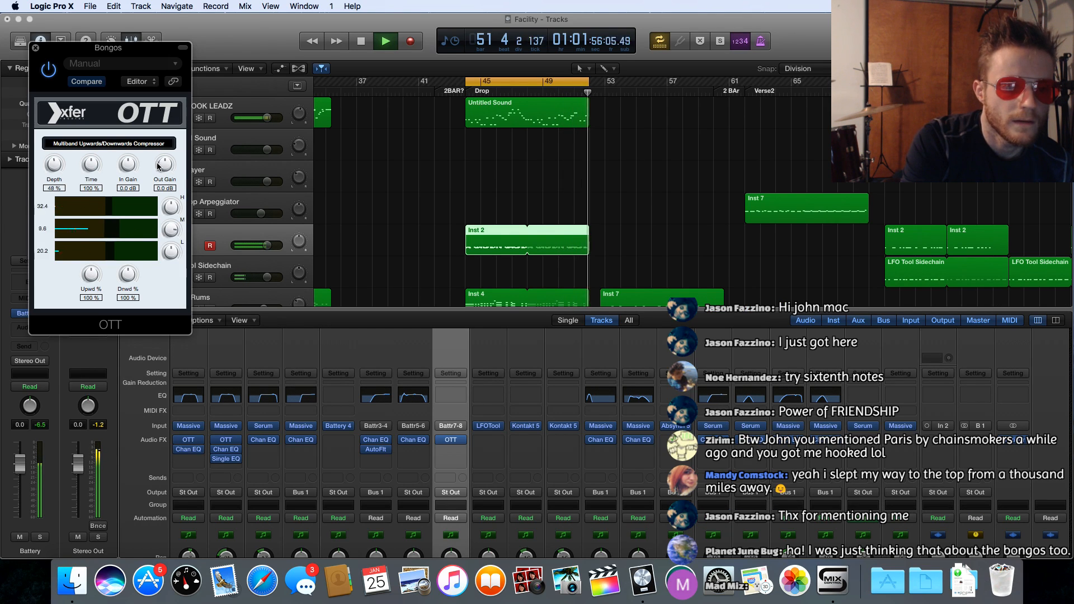
pyautogui.moveTo(156, 168); pyautogui.dragTo(164, 166)
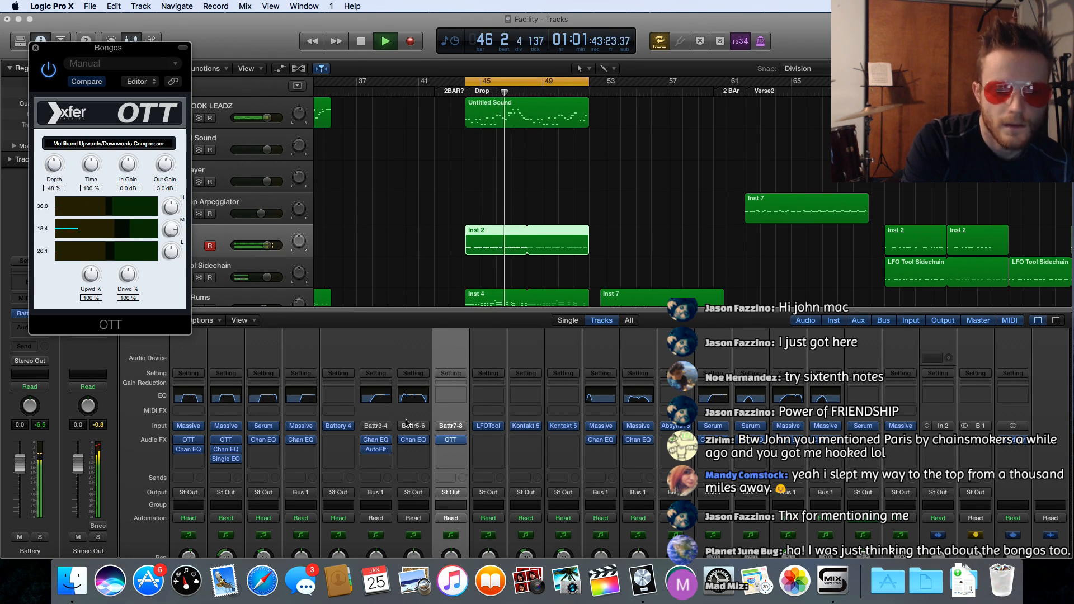
pyautogui.scroll(-3, 450, 428)
pyautogui.scroll(-2, 450, 429)
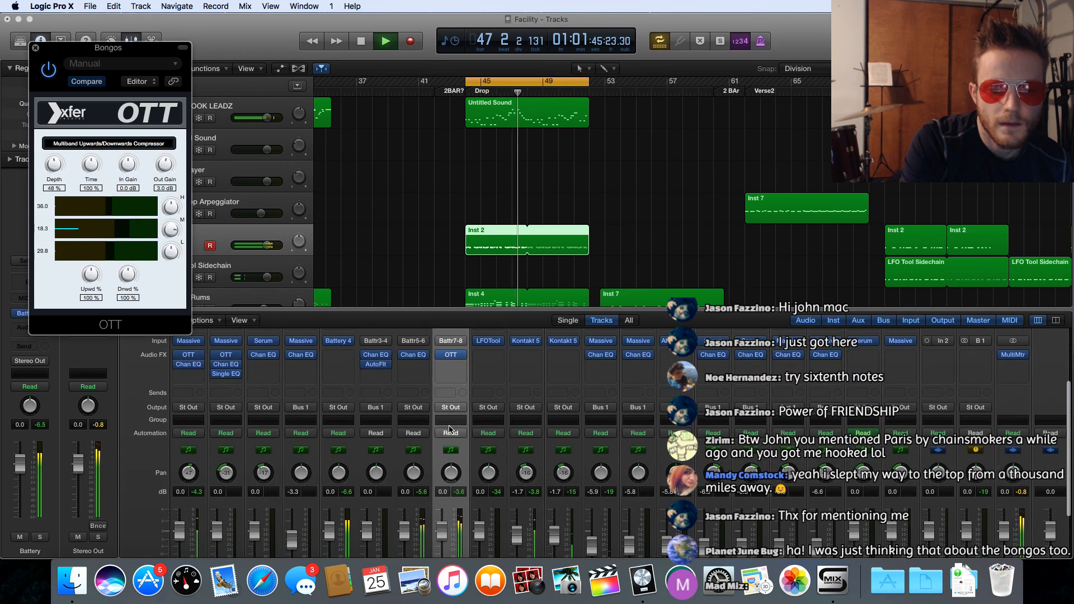
pyautogui.scroll(5, 451, 429)
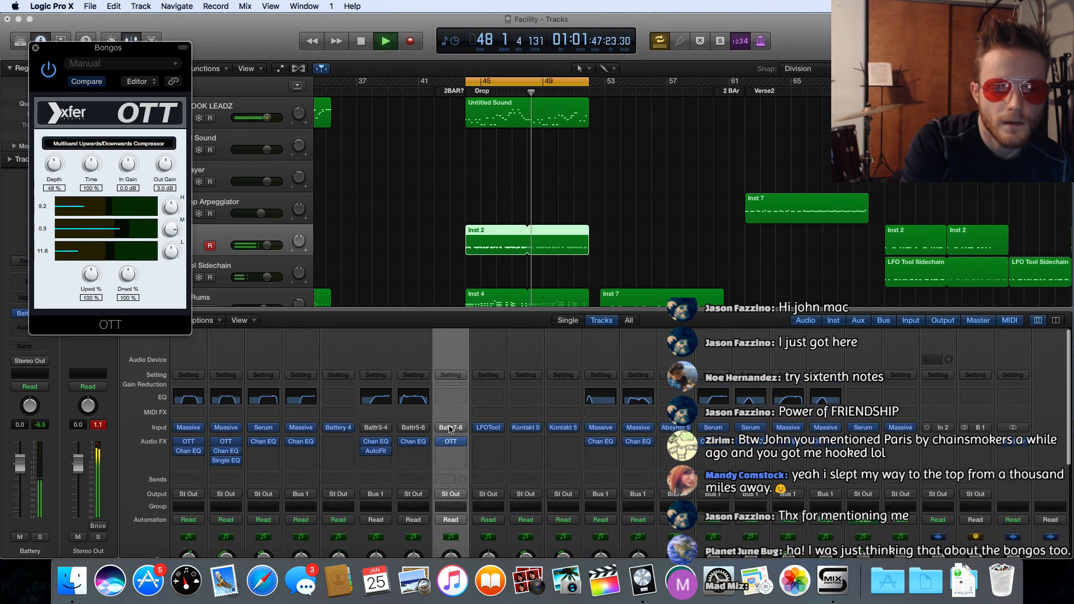
pyautogui.click(35, 48)
pyautogui.press('space')
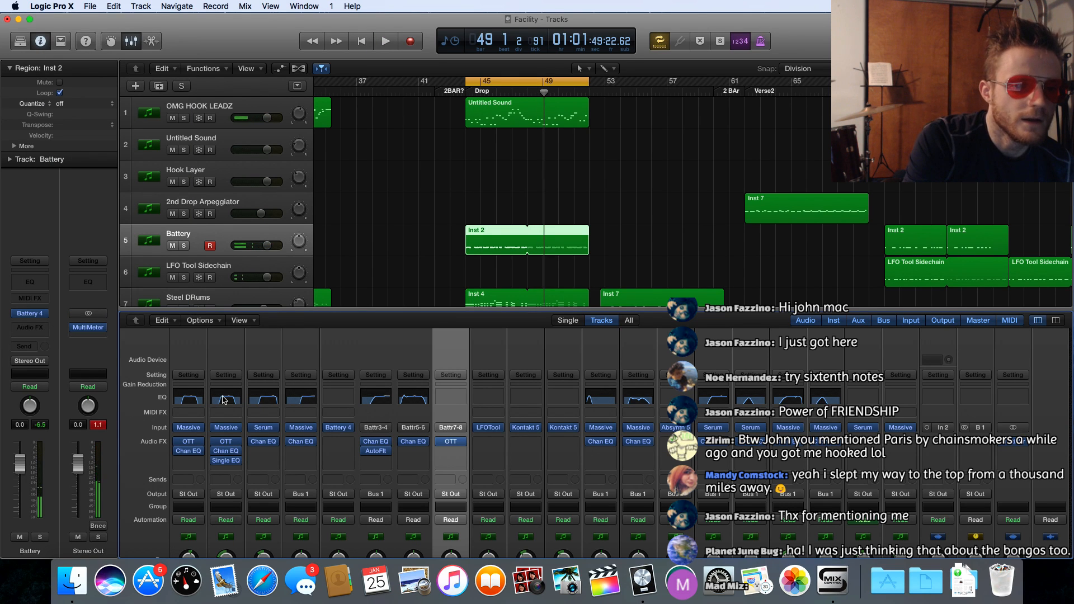
# Insert a stereo Distortion effect ahead of OTT on the Bongos channel and start playing the drop
pyautogui.scroll(-3, 448, 444)
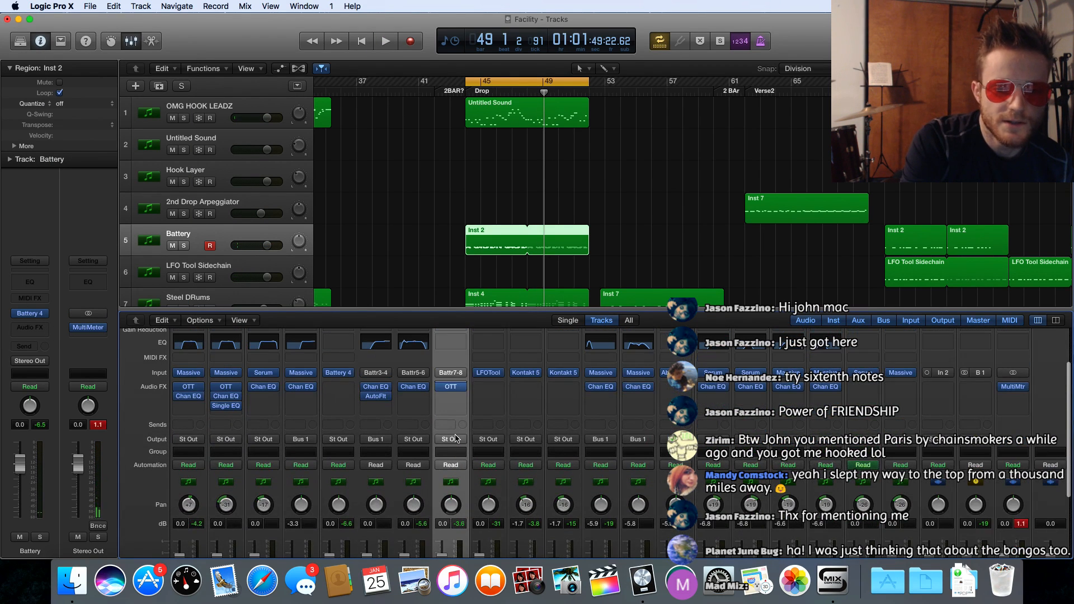
pyautogui.click(458, 399)
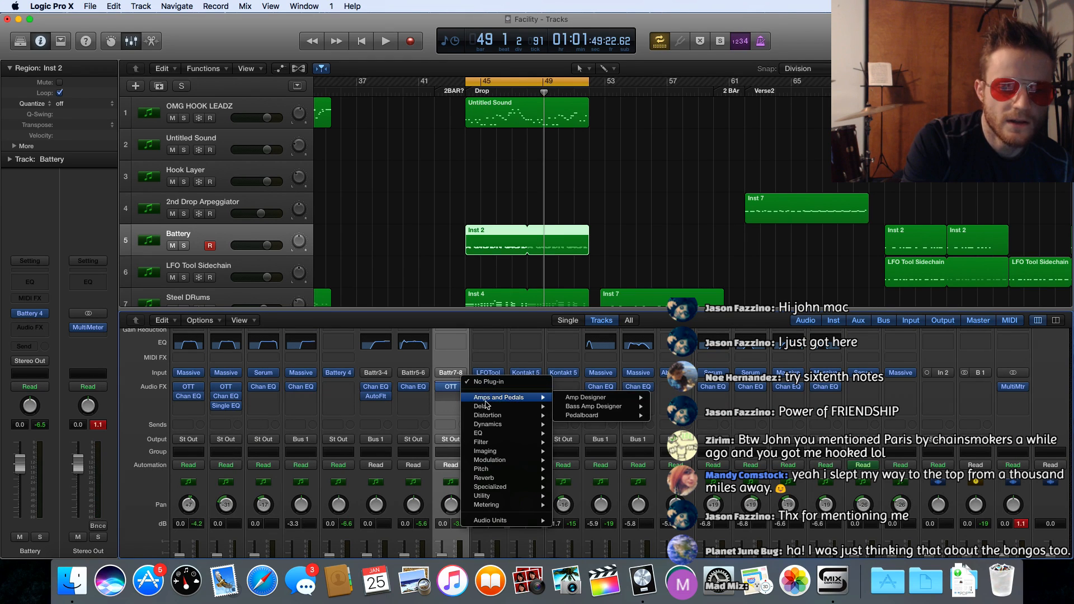
pyautogui.moveTo(491, 417)
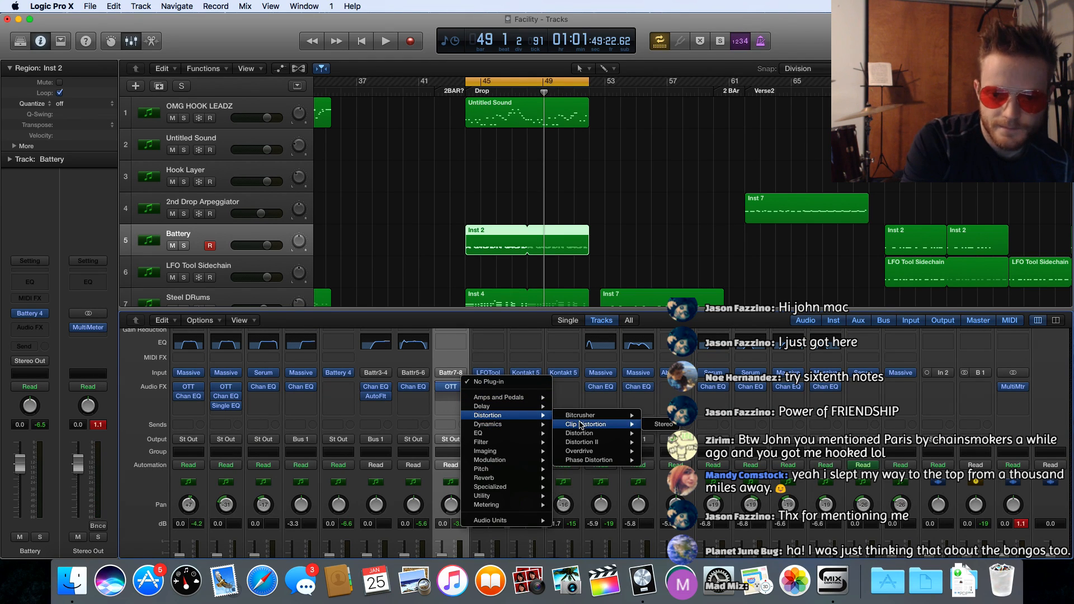
pyautogui.moveTo(584, 417)
pyautogui.moveTo(584, 436)
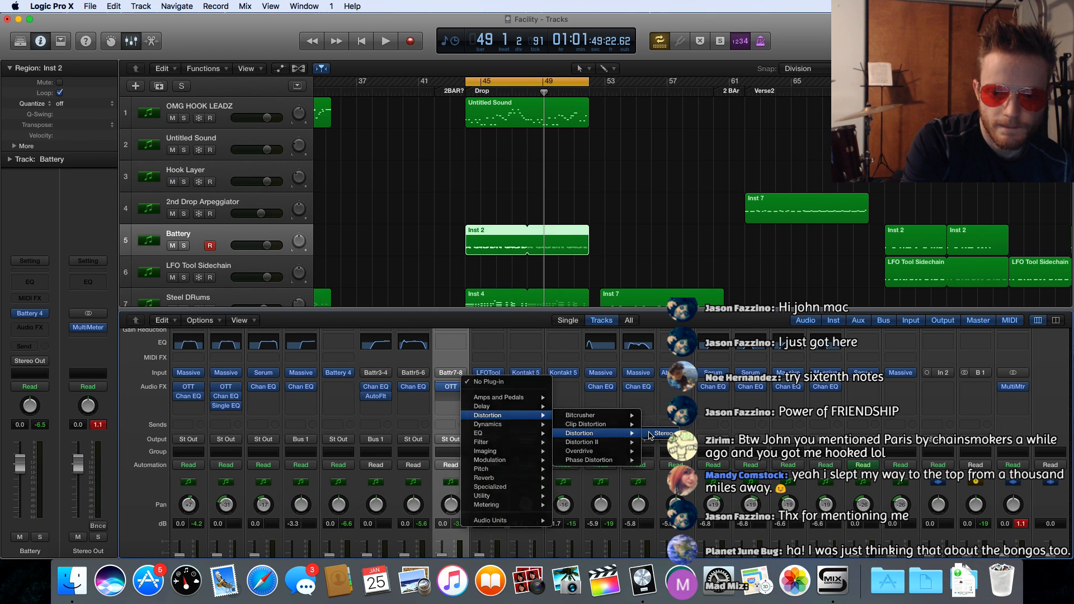
pyautogui.click(660, 434)
pyautogui.press('space')
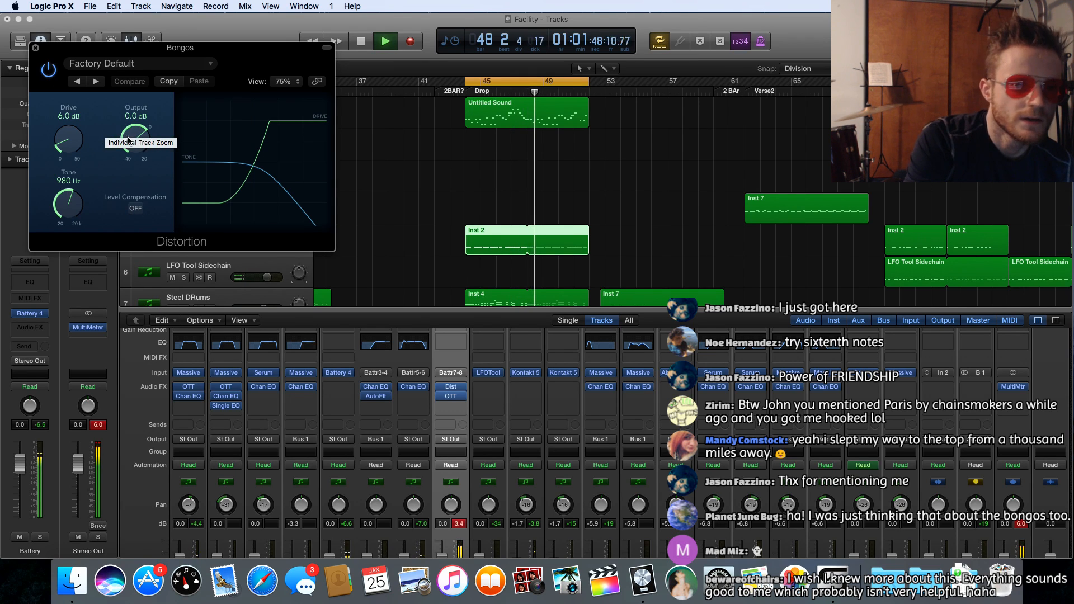
# During playback, adjust the mid band level of the Bongos channel's OTT, set its Out Gain to -4.9 dB, and close it
pyautogui.click(450, 396)
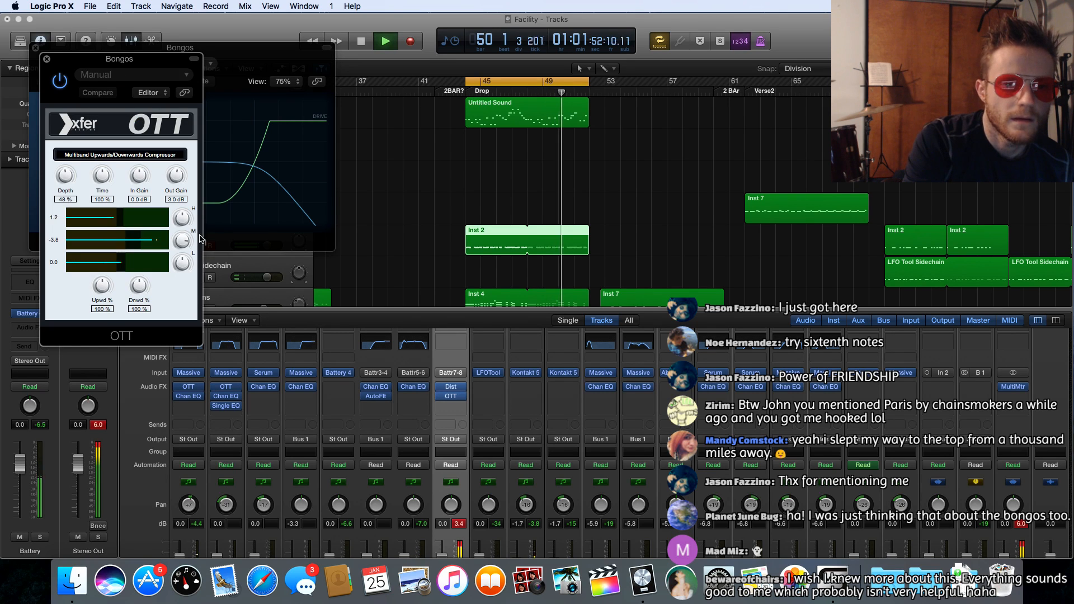
pyautogui.moveTo(182, 262); pyautogui.dragTo(184, 272)
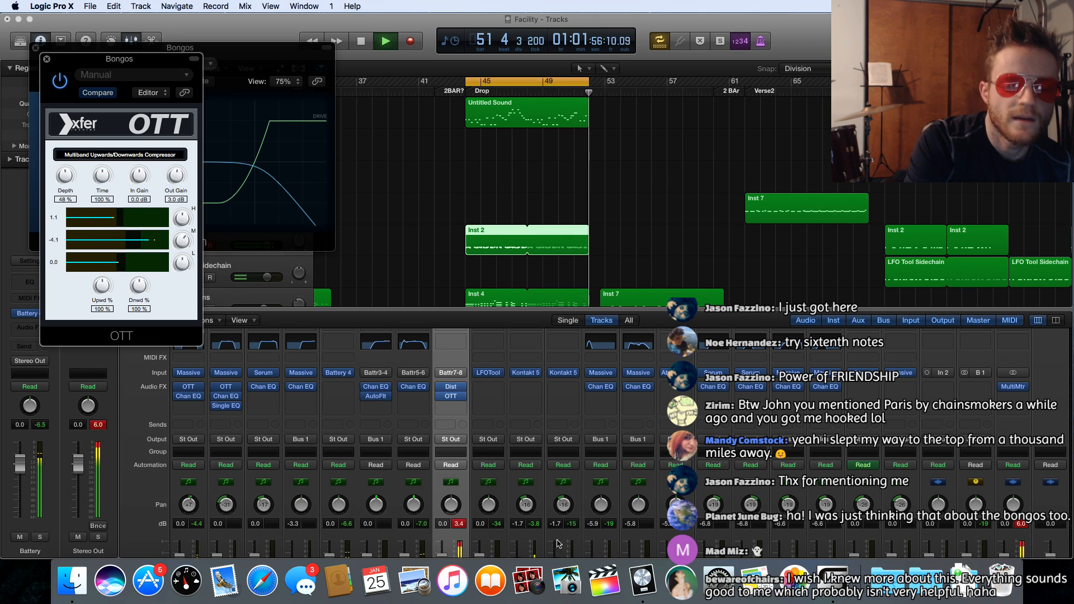
pyautogui.scroll(-3, 460, 480)
pyautogui.scroll(-3, 460, 480)
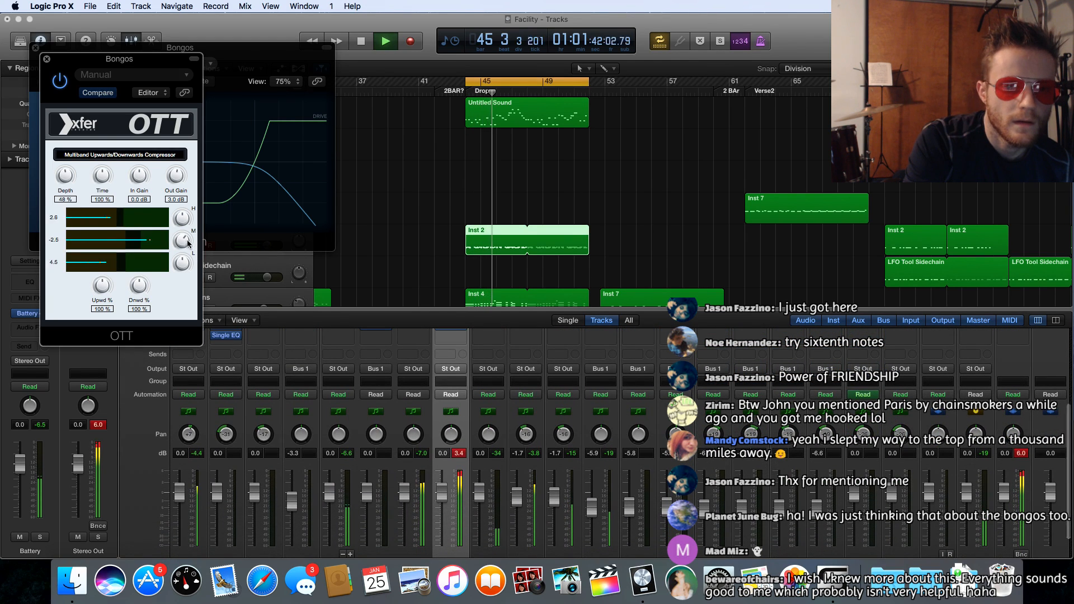
pyautogui.scroll(-5, 173, 185)
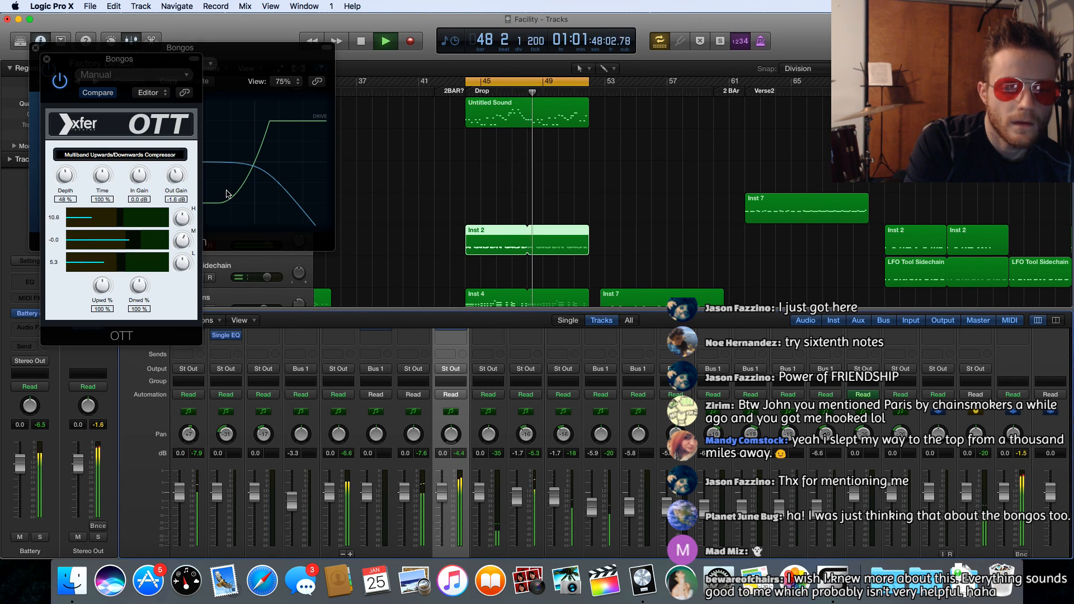
pyautogui.scroll(-1, 175, 182)
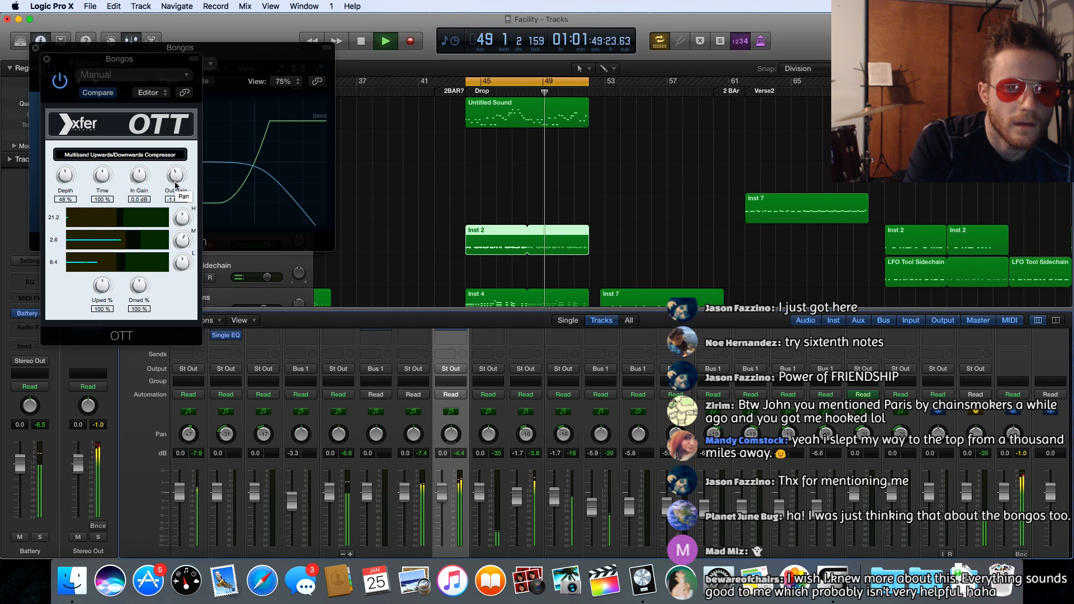
pyautogui.moveTo(175, 184); pyautogui.dragTo(177, 199)
pyautogui.scroll(-2, 176, 189)
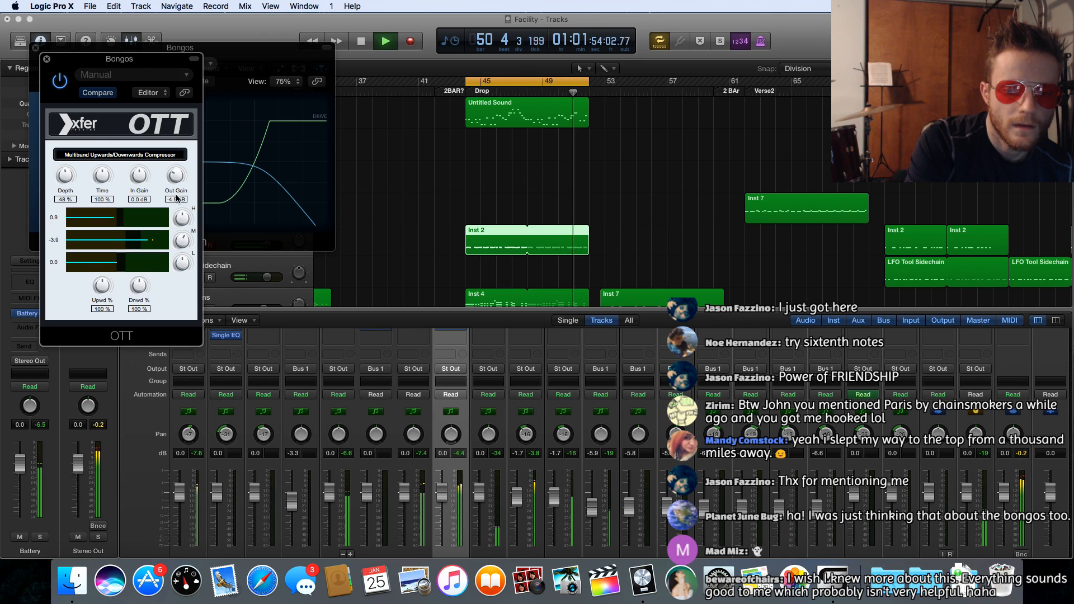
pyautogui.click(47, 59)
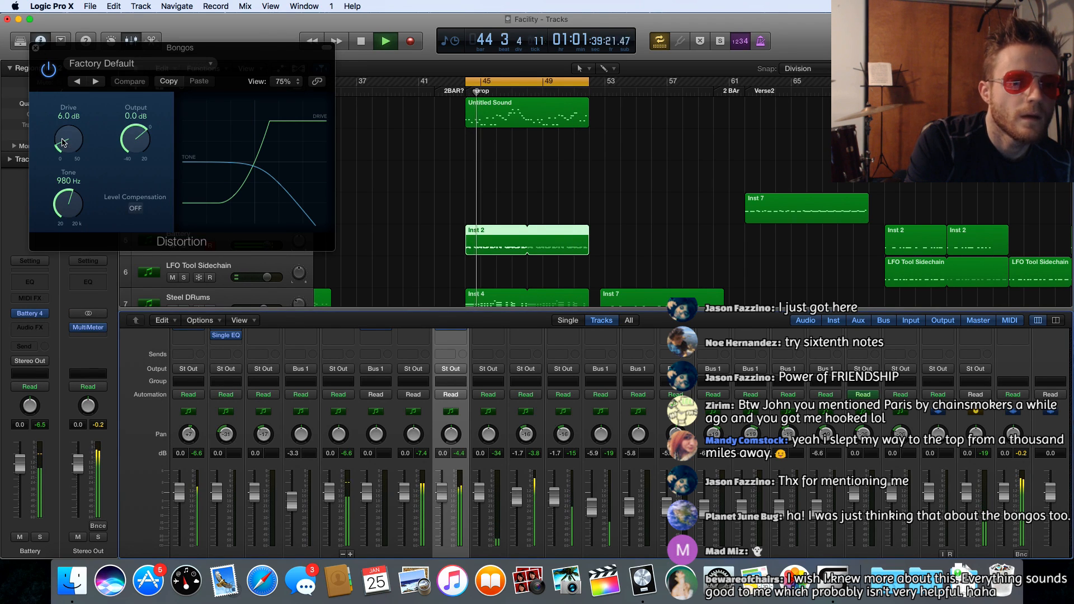
# Set the Bongos Distortion to 13.0 dB Drive, 3500 Hz Tone and -5.5 dB Output while the drop plays
pyautogui.click(65, 107)
pyautogui.moveTo(64, 106); pyautogui.dragTo(65, 104)
pyautogui.moveTo(135, 141); pyautogui.dragTo(129, 124)
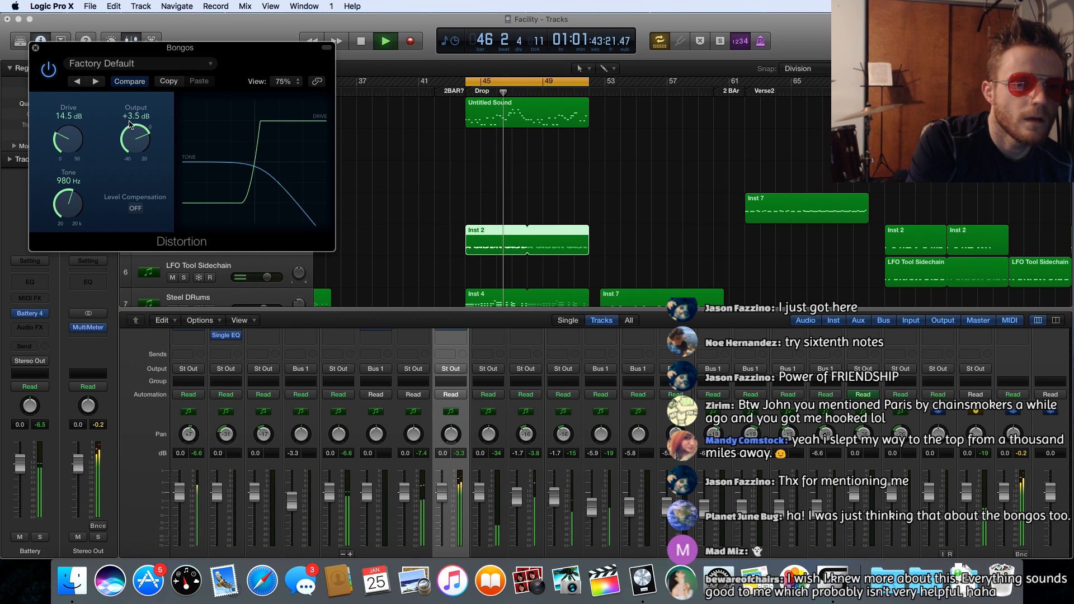
pyautogui.moveTo(61, 204)
pyautogui.mouseDown()
pyautogui.moveTo(66, 226)
pyautogui.moveTo(64, 171)
pyautogui.moveTo(63, 217)
pyautogui.moveTo(63, 201)
pyautogui.mouseUp()
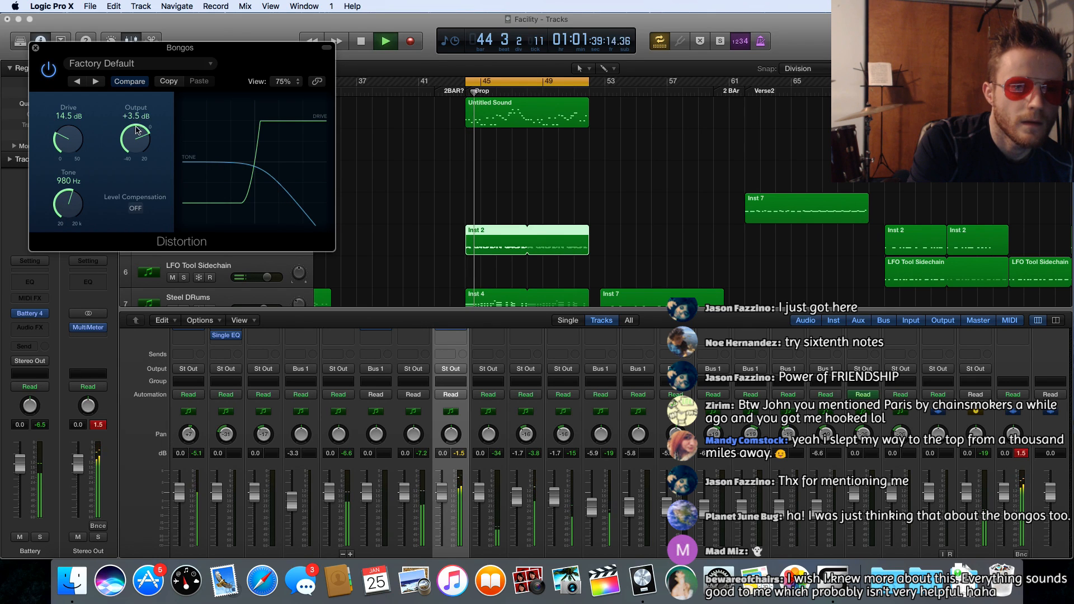
pyautogui.moveTo(137, 130); pyautogui.dragTo(134, 151)
pyautogui.moveTo(66, 208); pyautogui.dragTo(64, 165)
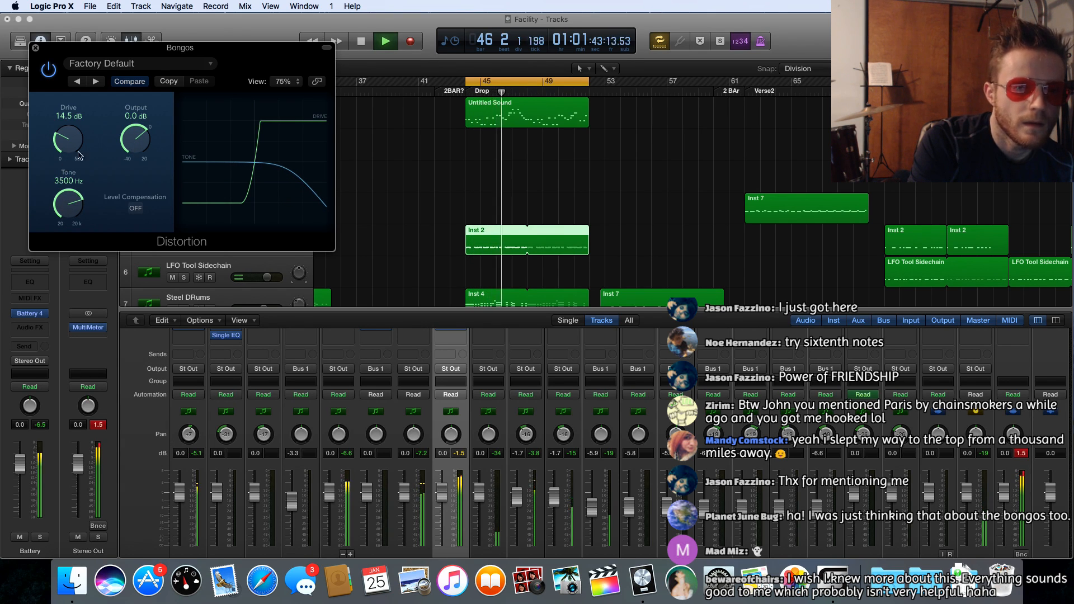
pyautogui.moveTo(133, 138)
pyautogui.mouseDown()
pyautogui.moveTo(133, 174)
pyautogui.moveTo(128, 158)
pyautogui.mouseUp()
pyautogui.moveTo(60, 142)
pyautogui.mouseDown()
pyautogui.moveTo(58, 115)
pyautogui.moveTo(58, 149)
pyautogui.mouseUp()
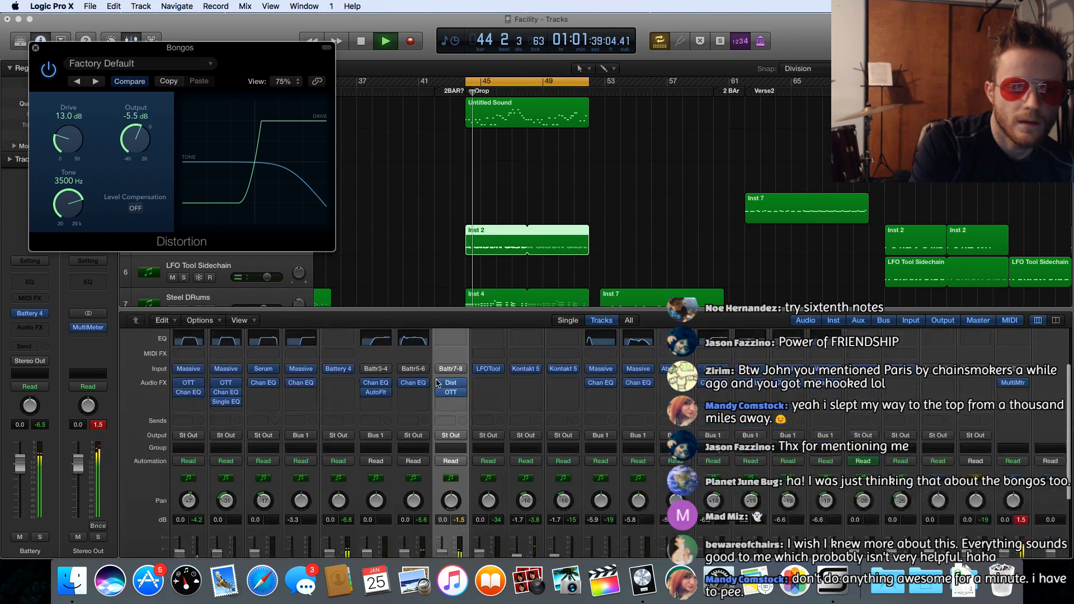
# Solo the Bongos channel, close the Distortion window, and listen to the bongos alone before stopping playback
pyautogui.scroll(-2, 436, 383)
pyautogui.press('s')
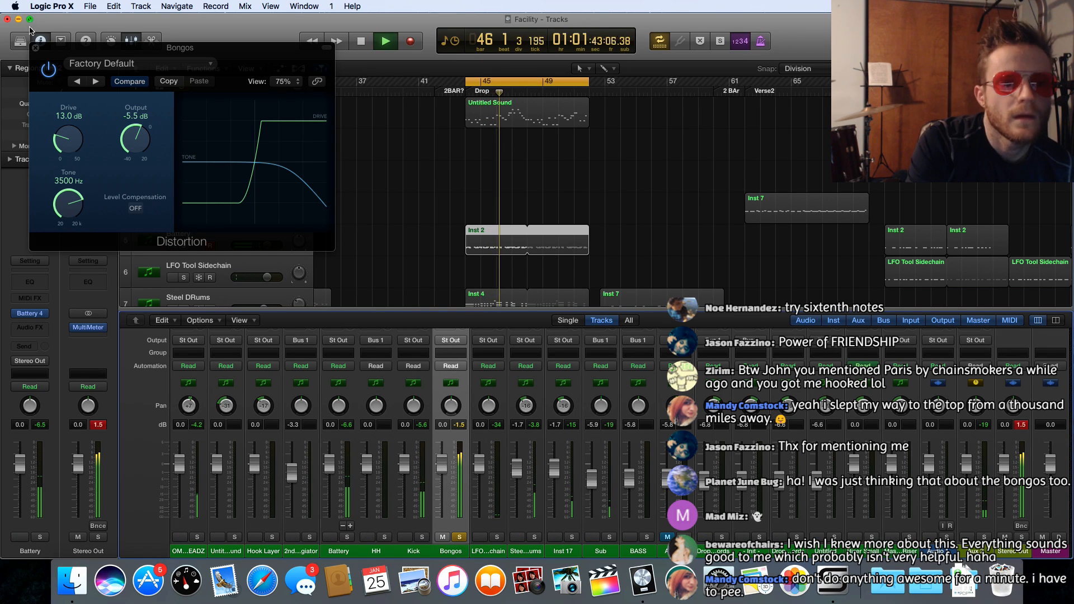
pyautogui.click(35, 49)
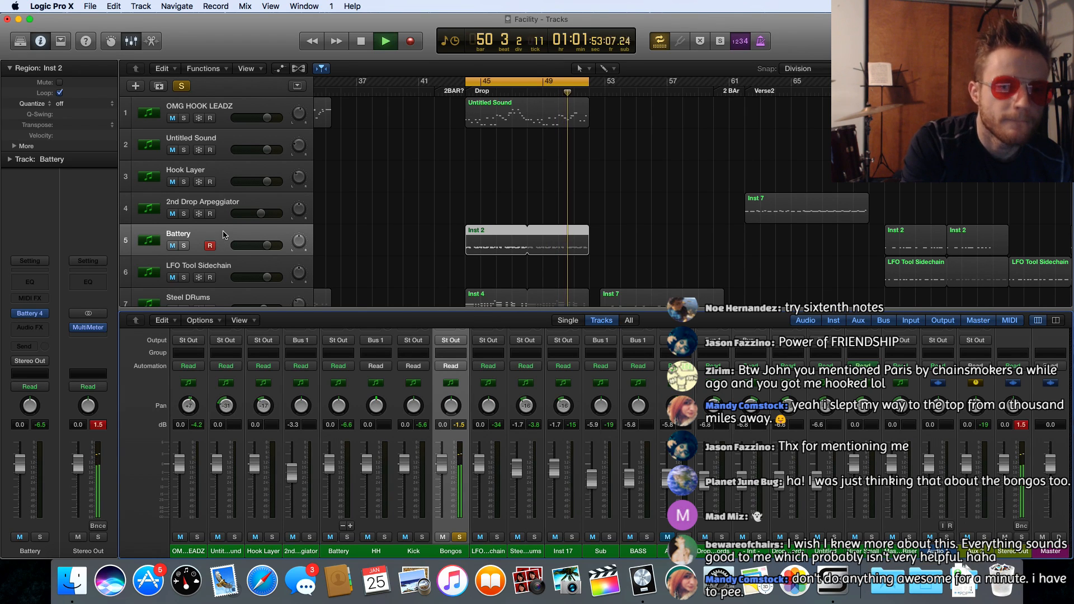
pyautogui.scroll(-5, 223, 235)
pyautogui.scroll(5, 224, 235)
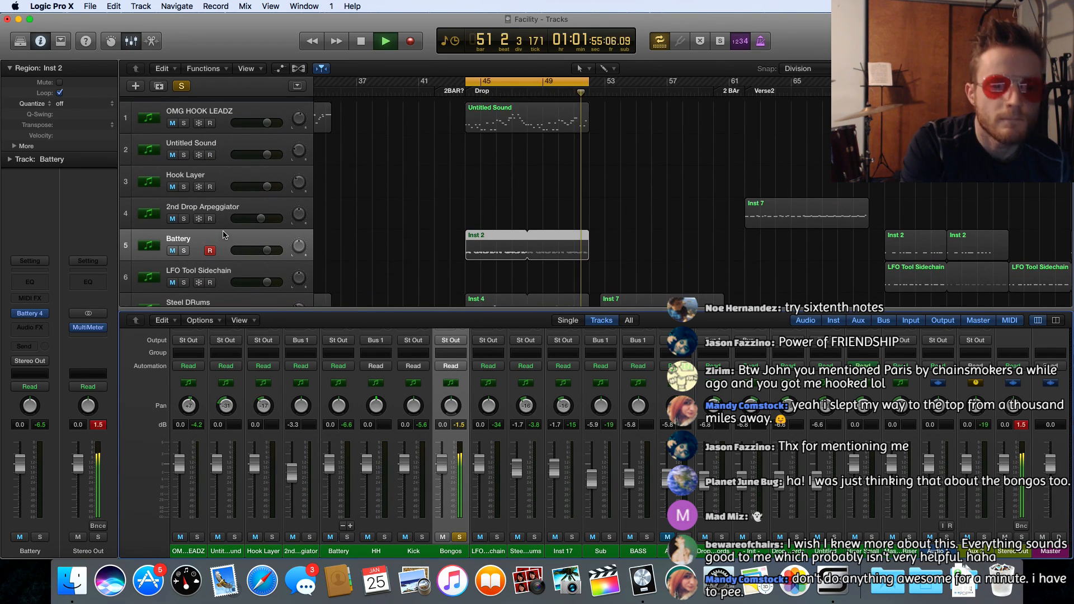
pyautogui.press('space')
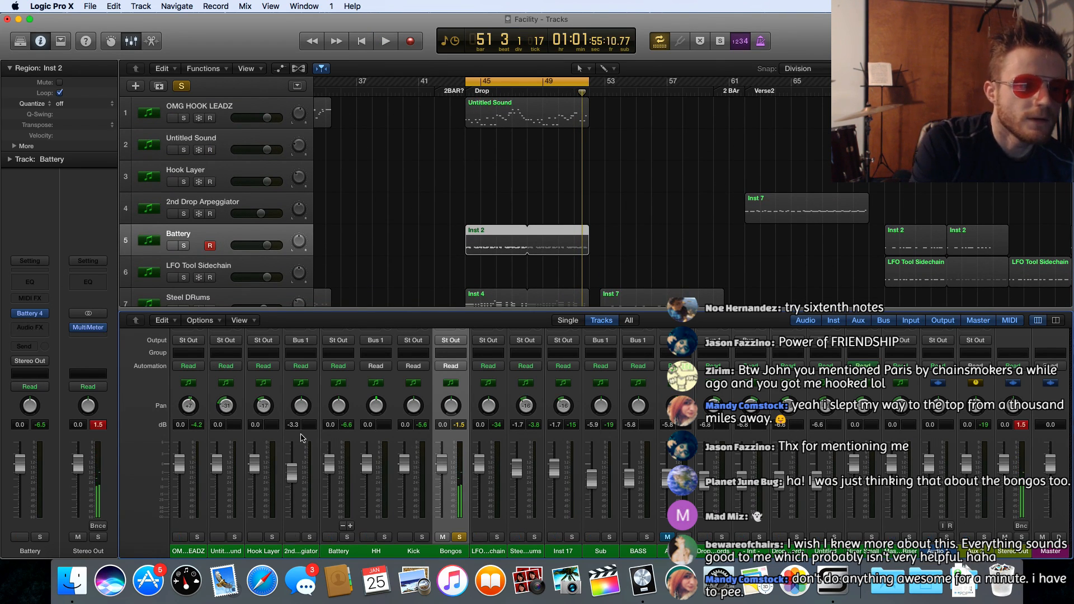
# Insert a stereo EnVerb reverb after OTT on the Bongos channel and play the soloed bongos
pyautogui.scroll(5, 459, 444)
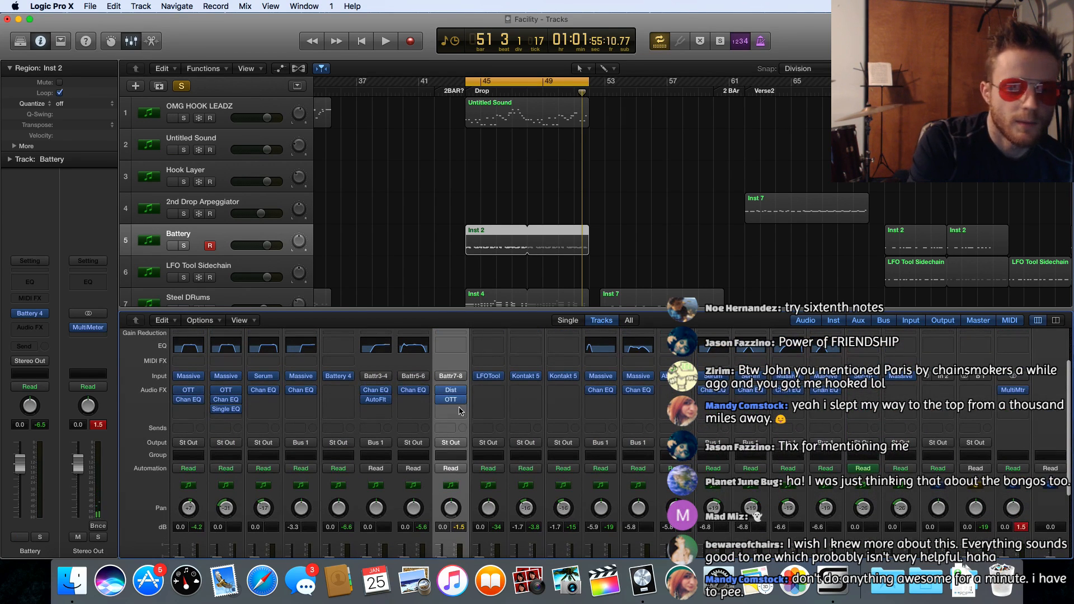
pyautogui.click(460, 413)
pyautogui.moveTo(463, 440)
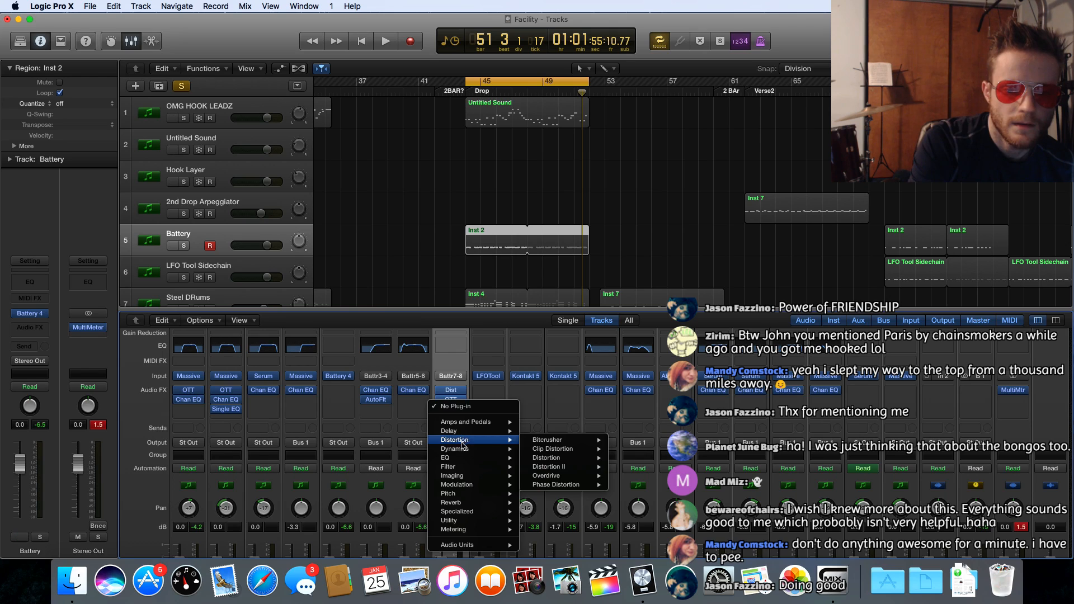
pyautogui.moveTo(480, 503)
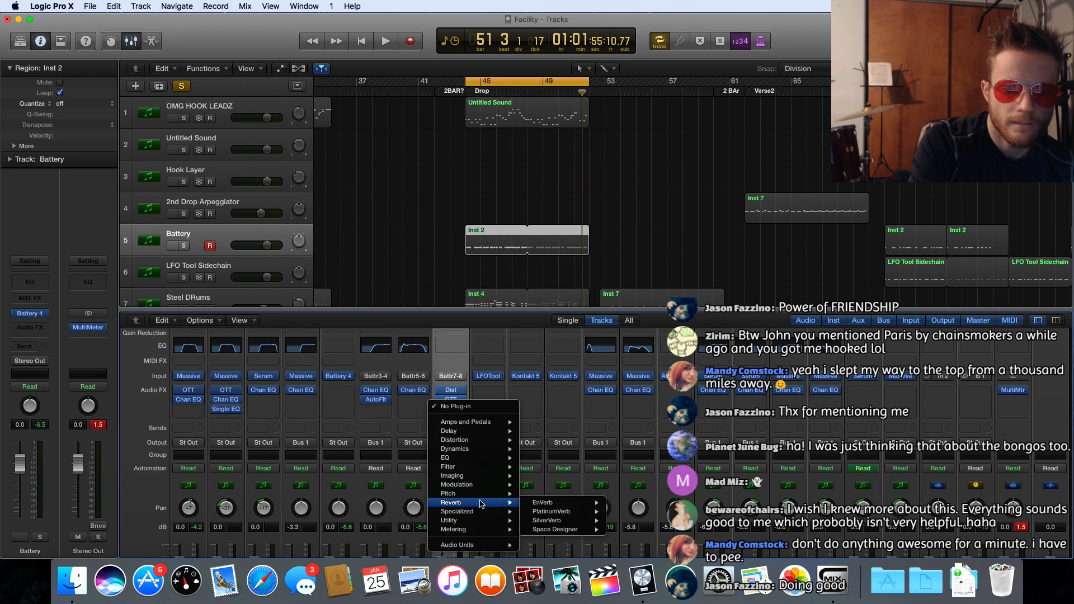
pyautogui.moveTo(540, 506)
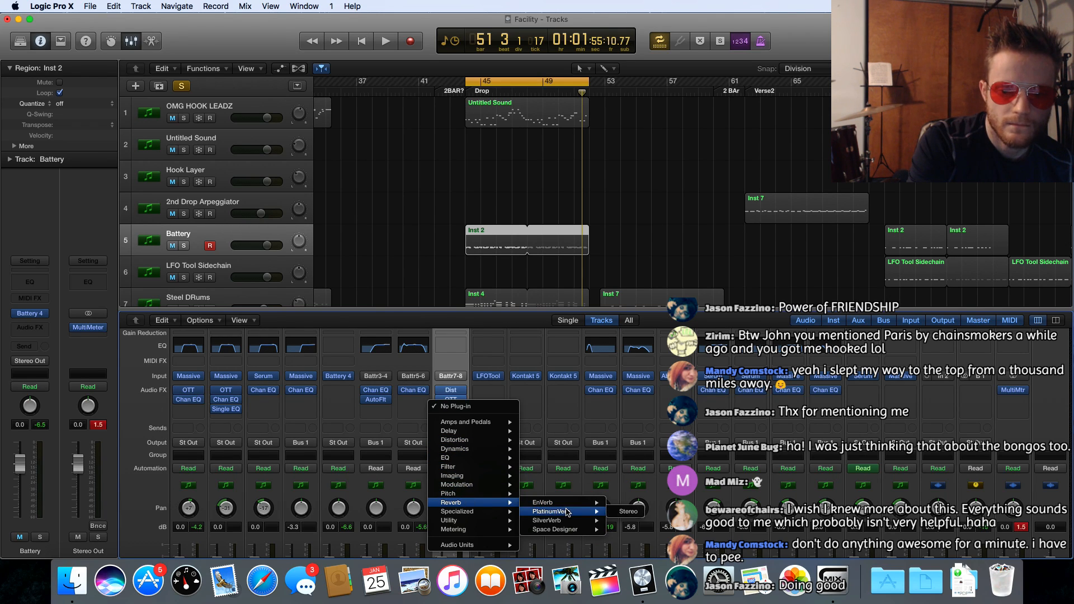
pyautogui.click(626, 502)
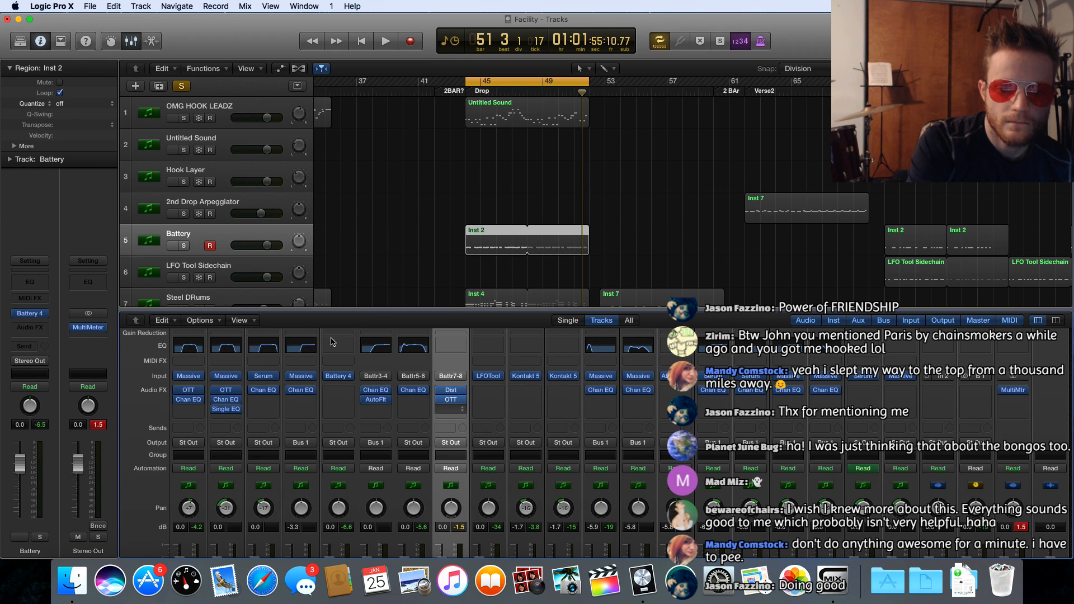
pyautogui.press('space')
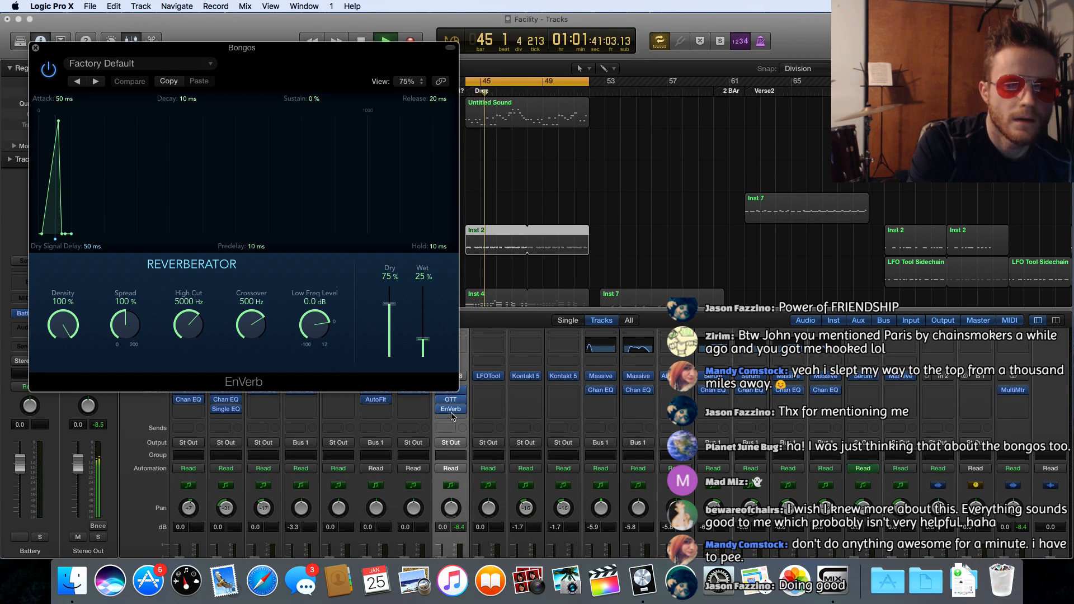
# Move EnVerb between the Distortion and OTT in the Bongos effects chain, then close the open OTT window
pyautogui.moveTo(453, 414)
pyautogui.moveTo(451, 411); pyautogui.dragTo(452, 395)
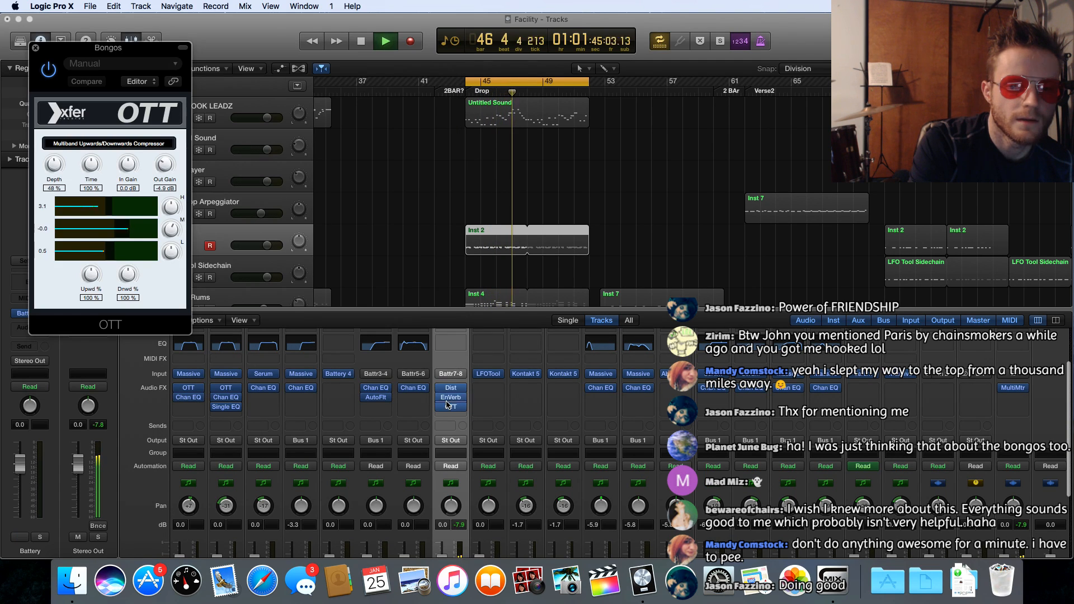
pyautogui.click(36, 50)
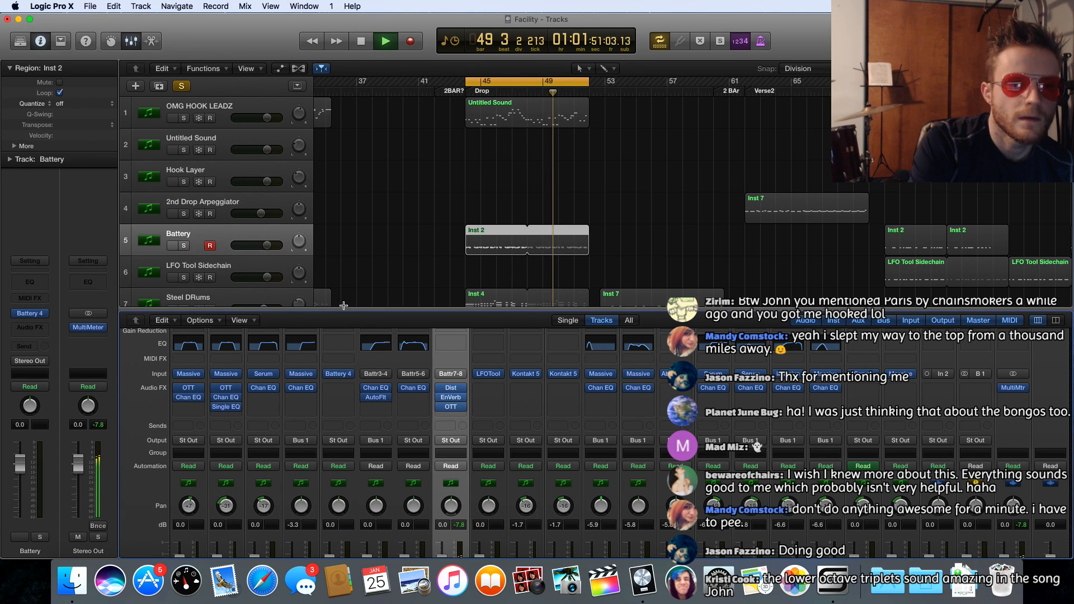
# Set the Bongos EnVerb to 112% Spread and 38% Wet during playback, then stop playback and close it
pyautogui.click(451, 397)
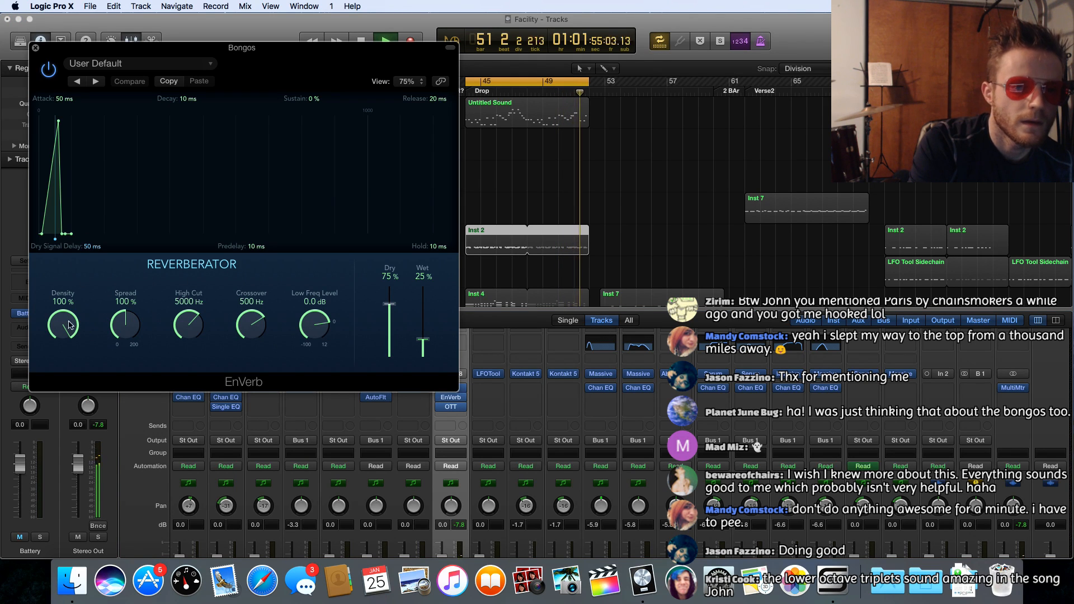
pyautogui.moveTo(122, 323); pyautogui.dragTo(122, 315)
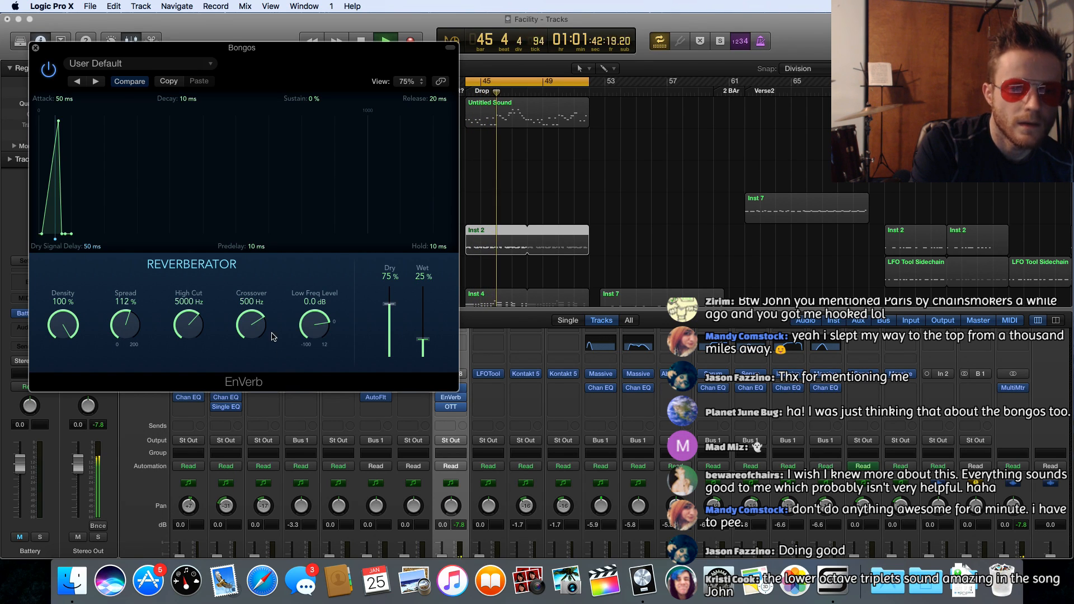
pyautogui.moveTo(426, 336); pyautogui.dragTo(425, 331)
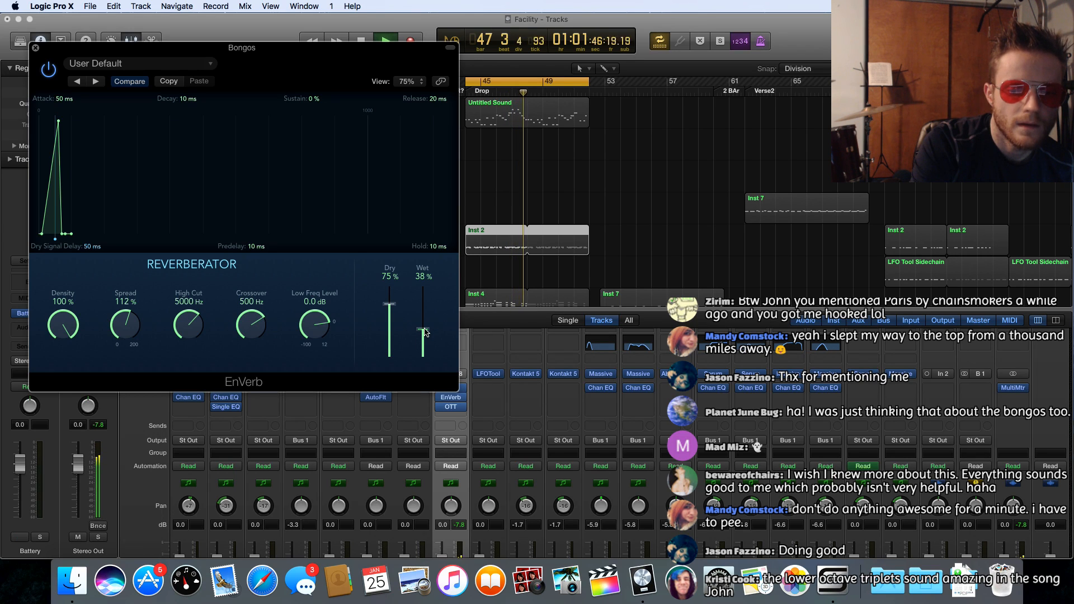
pyautogui.press('space')
pyautogui.hotkey('ctrl', 'm')
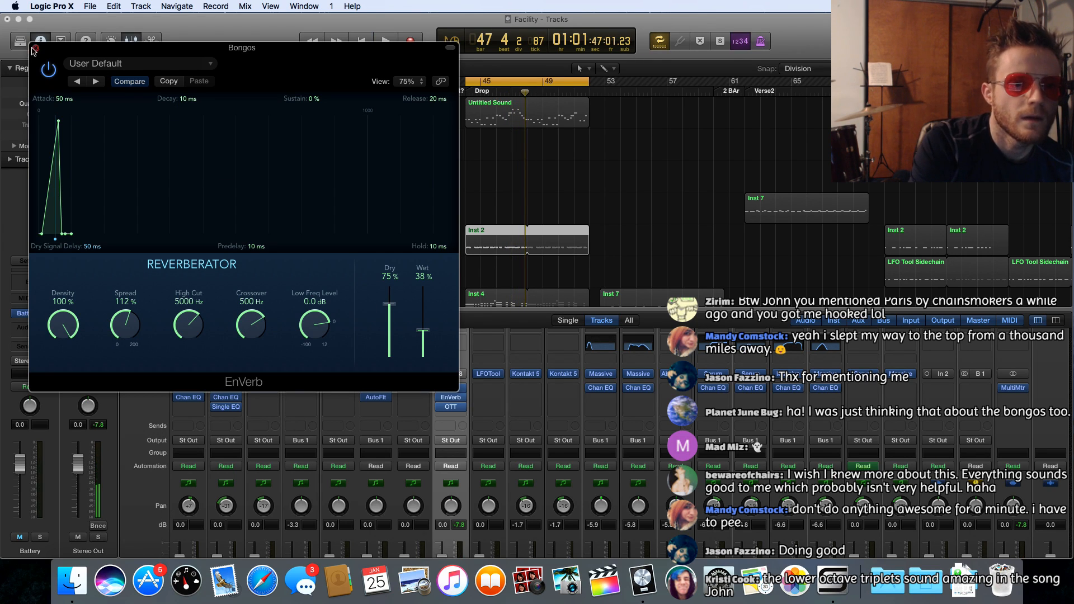
pyautogui.press('super+w')
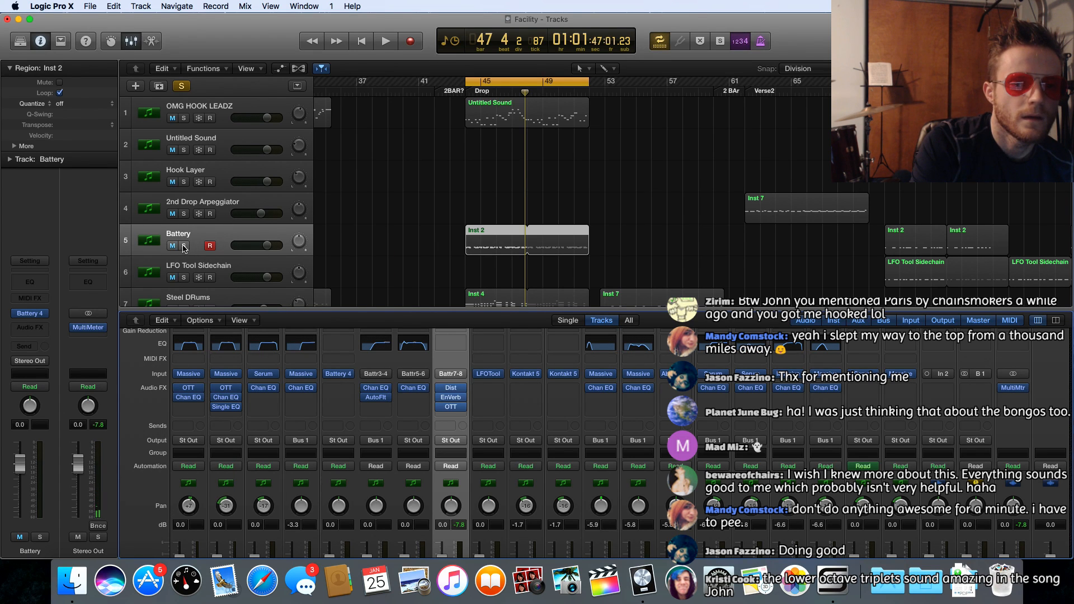
# Unsolo the Bongos channel and play the drop to hear the bongos in the full mix
pyautogui.scroll(-3, 428, 511)
pyautogui.click(459, 541)
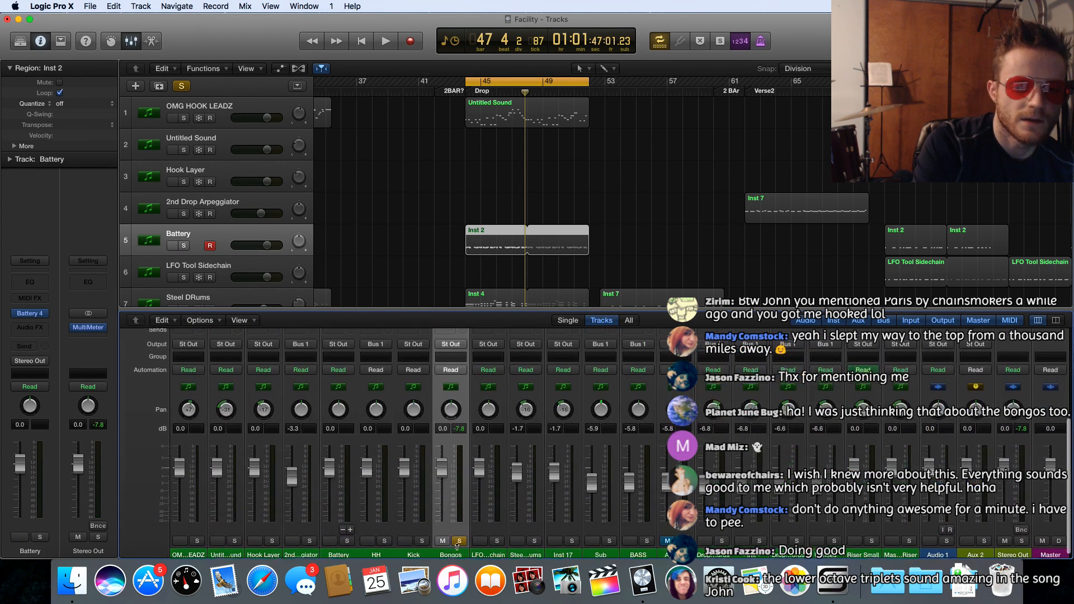
pyautogui.click(458, 540)
pyautogui.press('space')
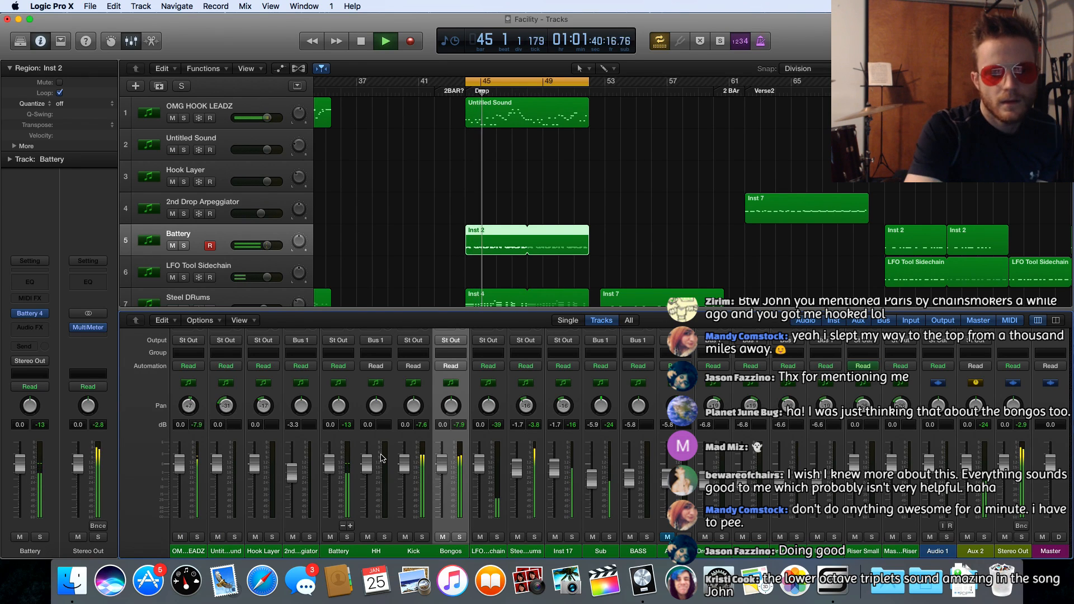
# Play the drop again from the start of the cycle to judge the bongos in the full mix, then stop playback
pyautogui.press('space')
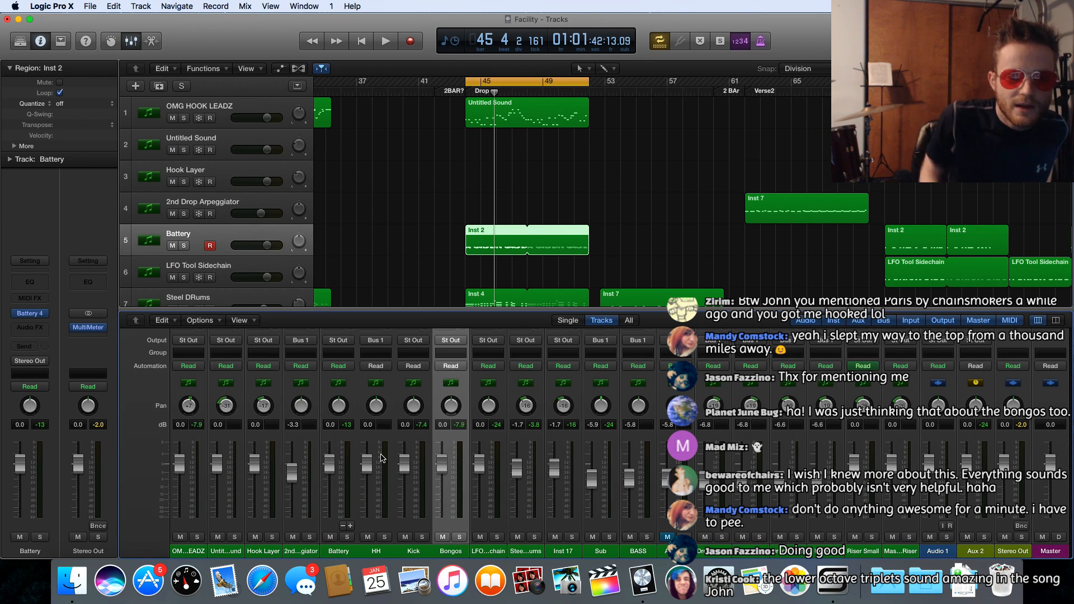
pyautogui.press('space')
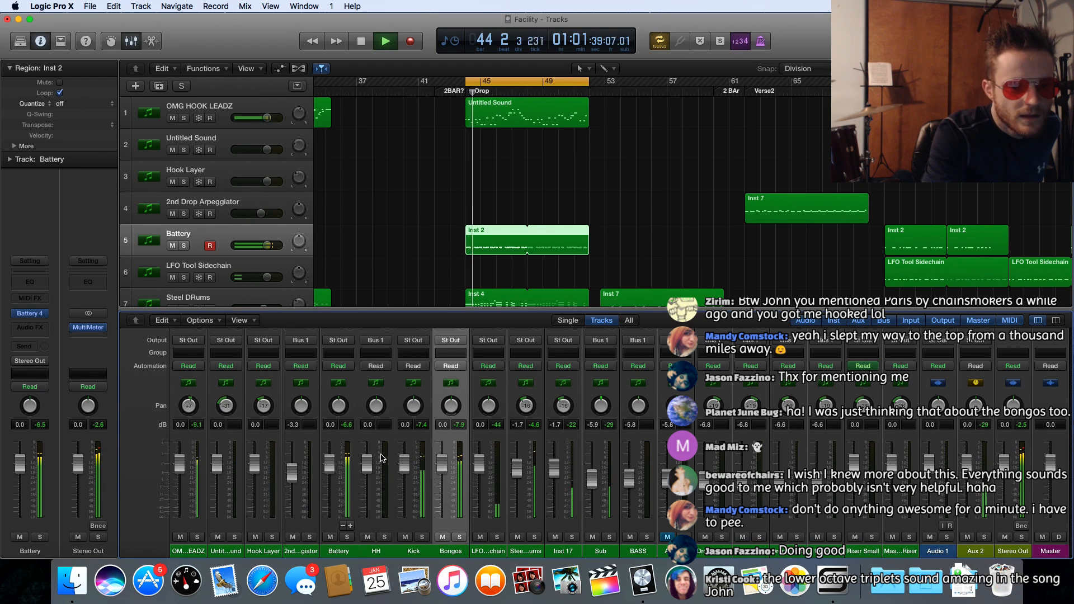
pyautogui.press('space')
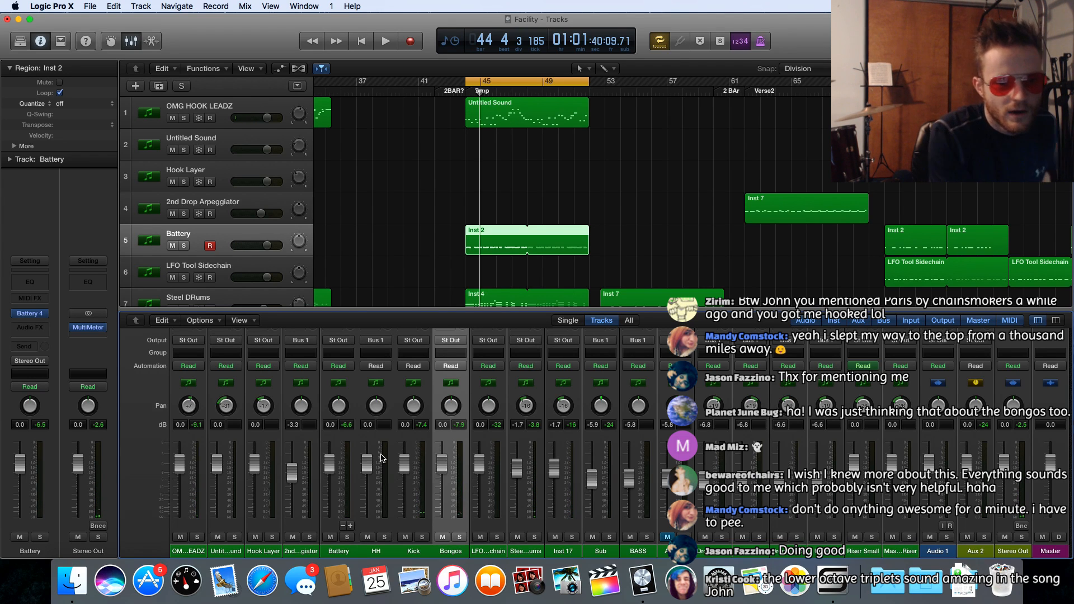
# Remove EnVerb from the Bongos effects chain, keeping Distortion and OTT, and briefly play the drop without it
pyautogui.scroll(5, 442, 417)
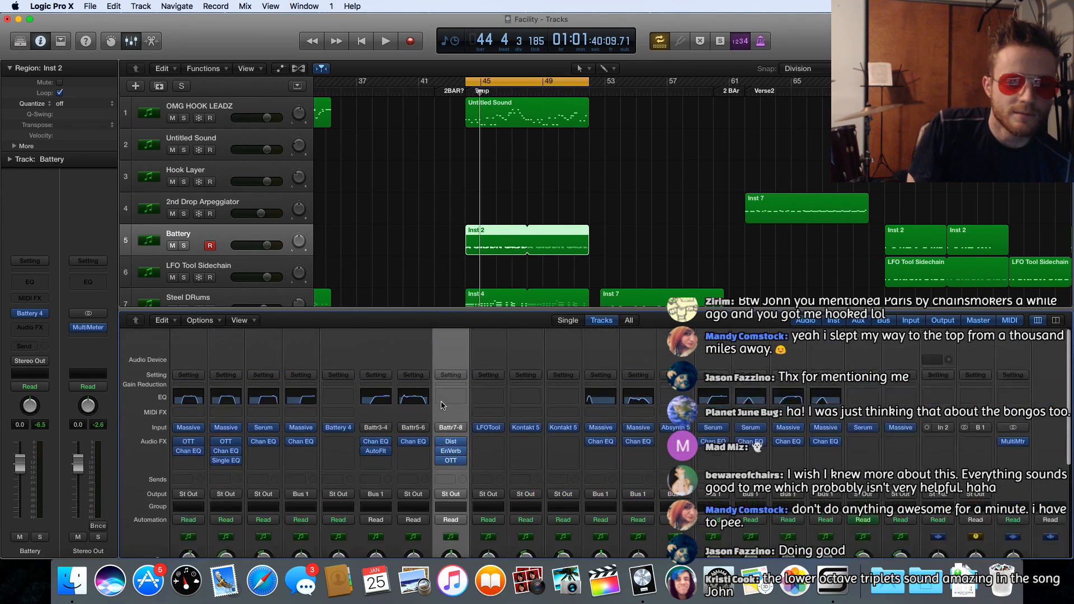
pyautogui.click(463, 456)
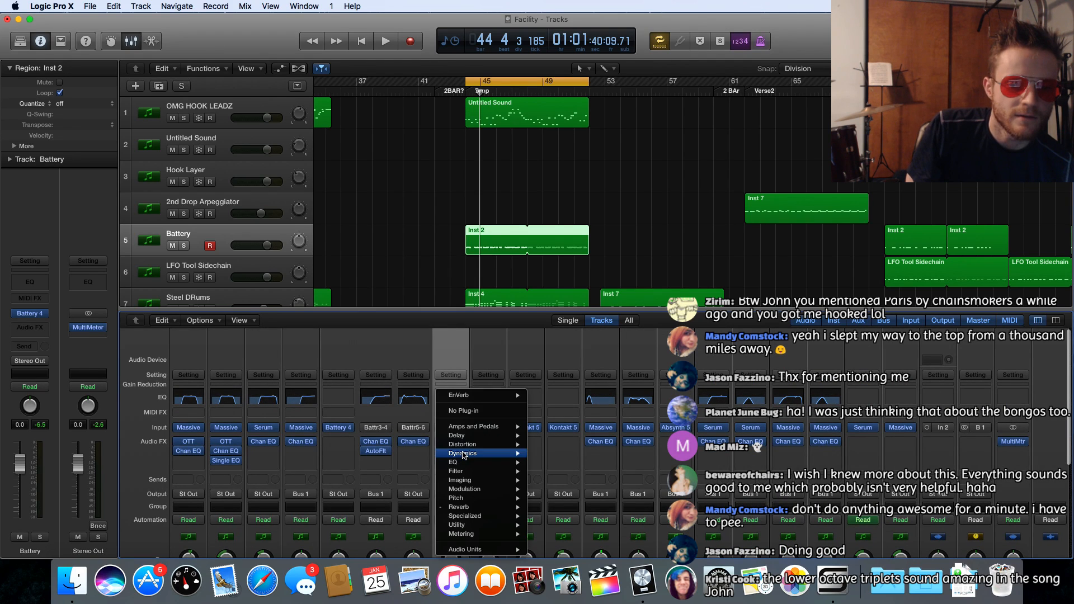
pyautogui.click(461, 412)
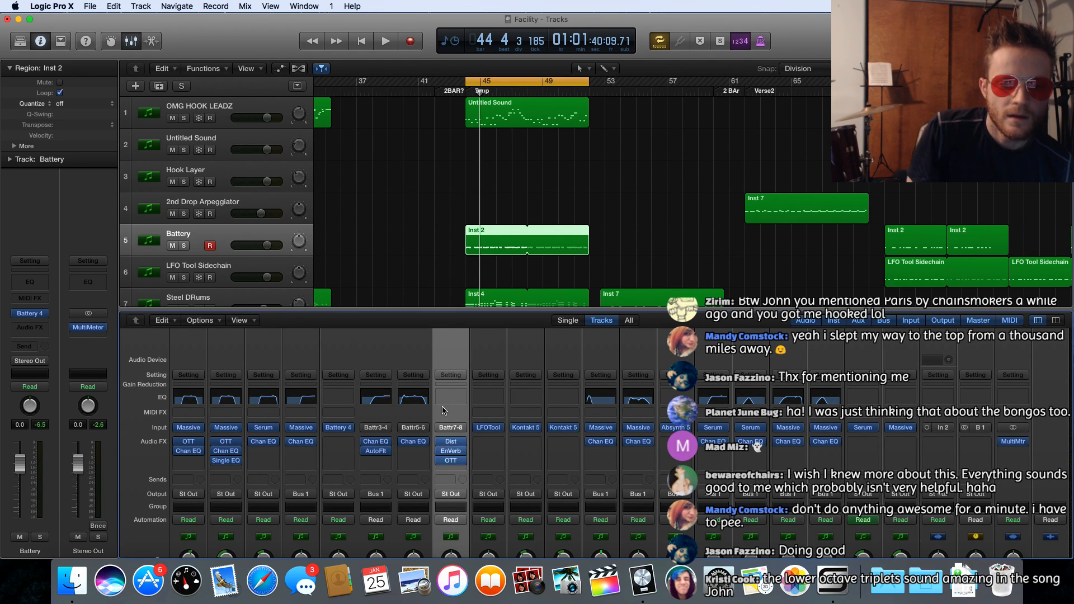
pyautogui.moveTo(450, 459); pyautogui.dragTo(450, 454)
pyautogui.press('space')
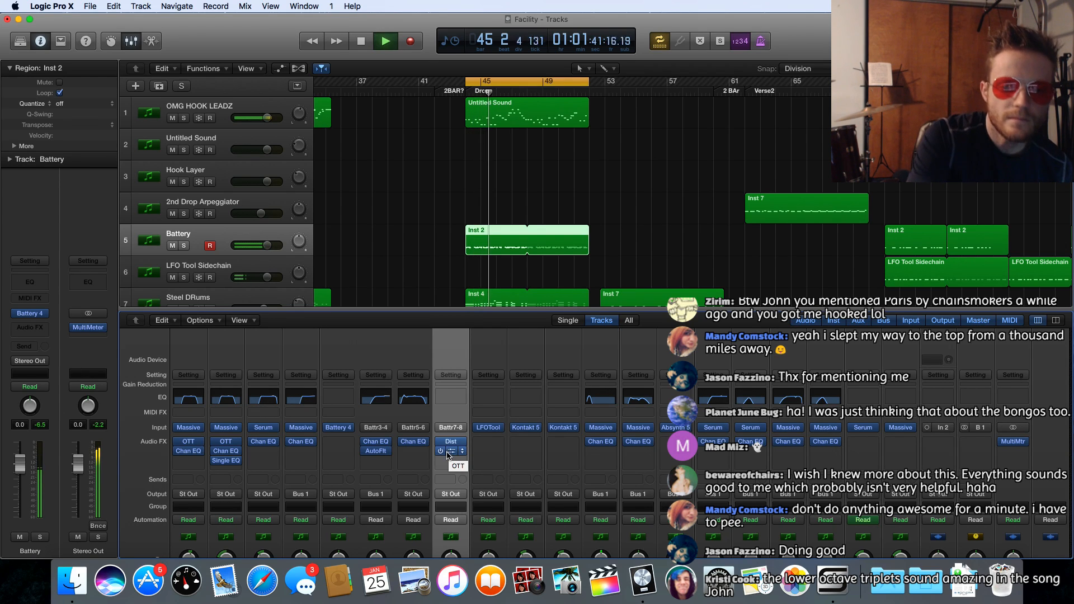
pyautogui.press('space')
# Insert a Distortion effect after OTT on the Bongos channel and close its window
pyautogui.click(454, 464)
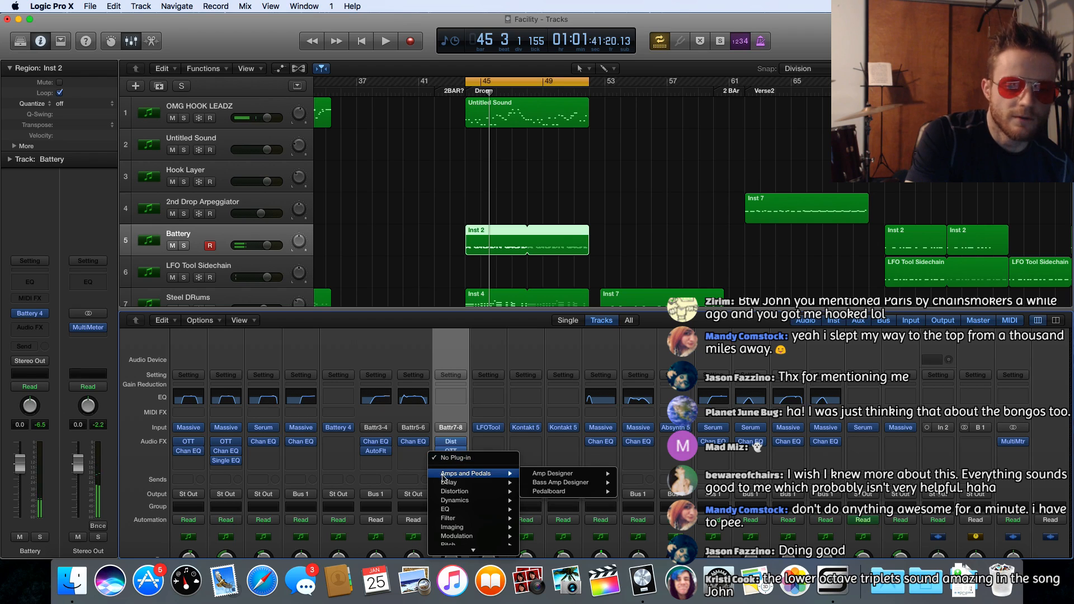
pyautogui.moveTo(451, 491)
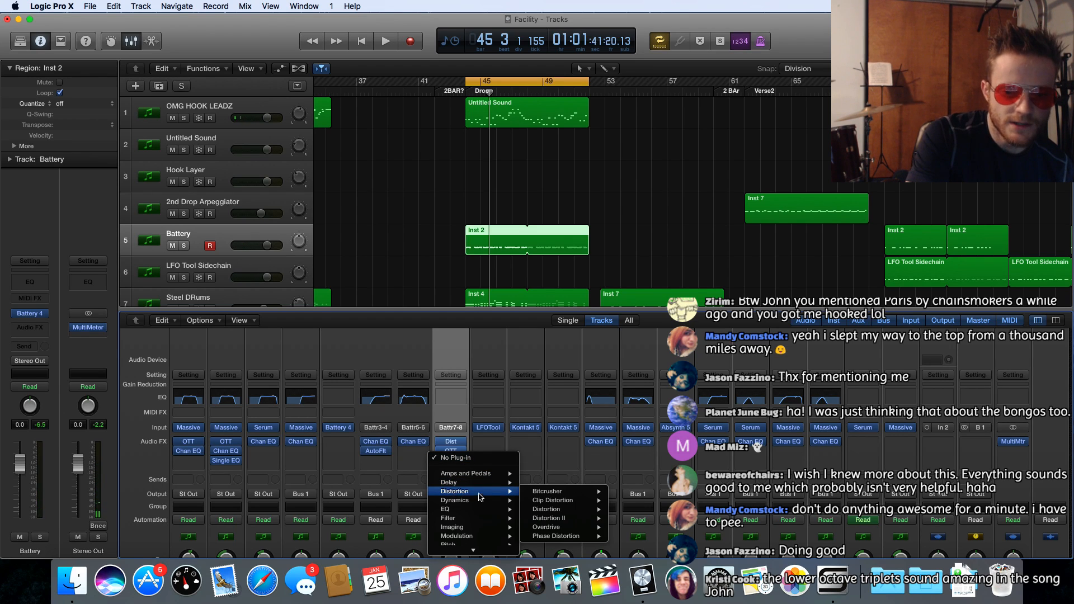
pyautogui.moveTo(535, 490)
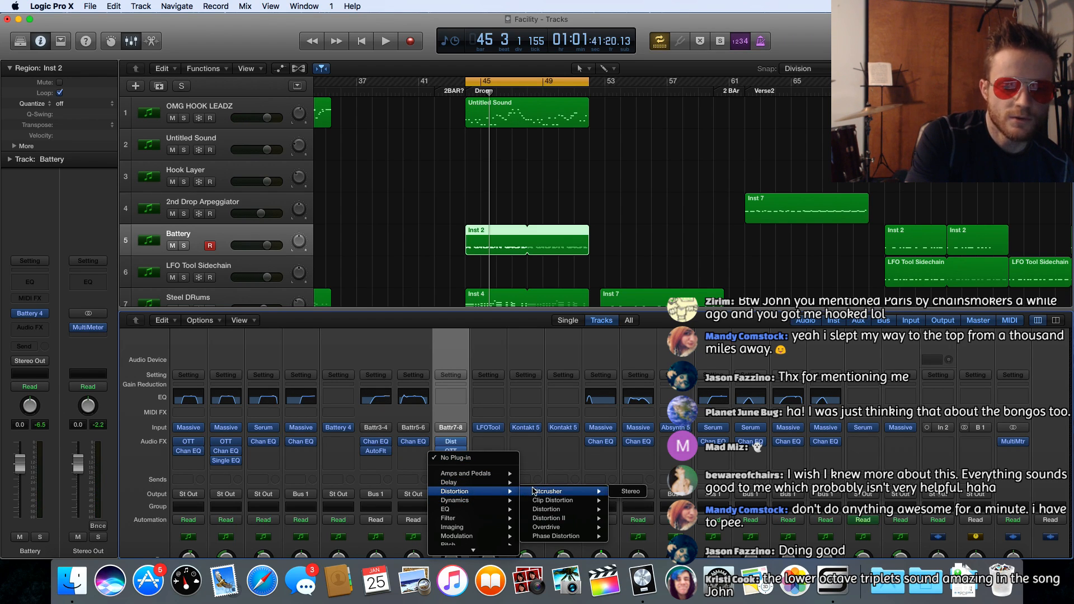
pyautogui.moveTo(554, 513)
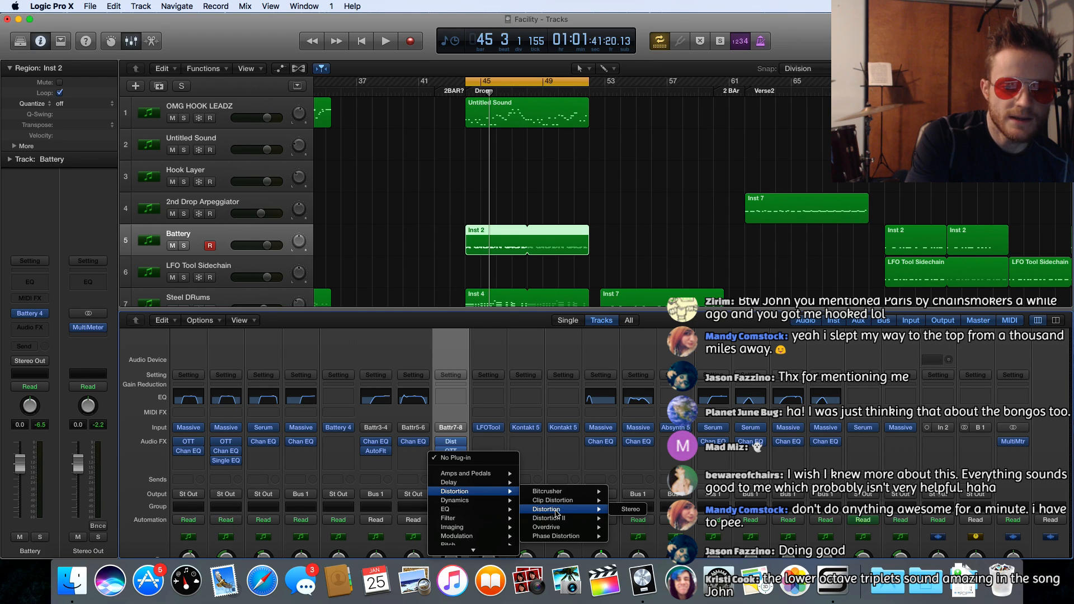
pyautogui.click(556, 510)
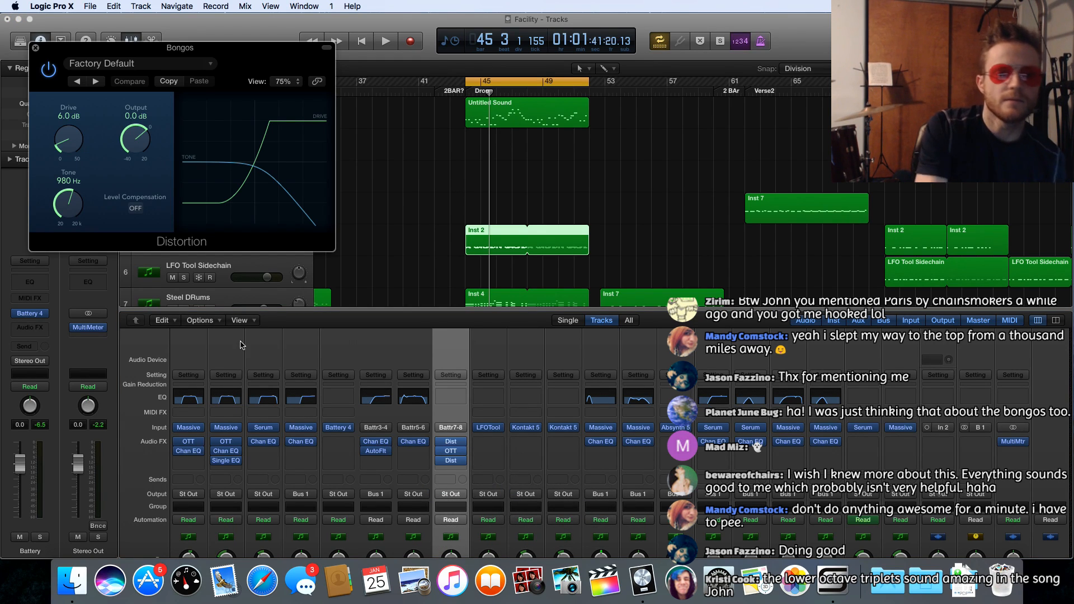
pyautogui.click(35, 49)
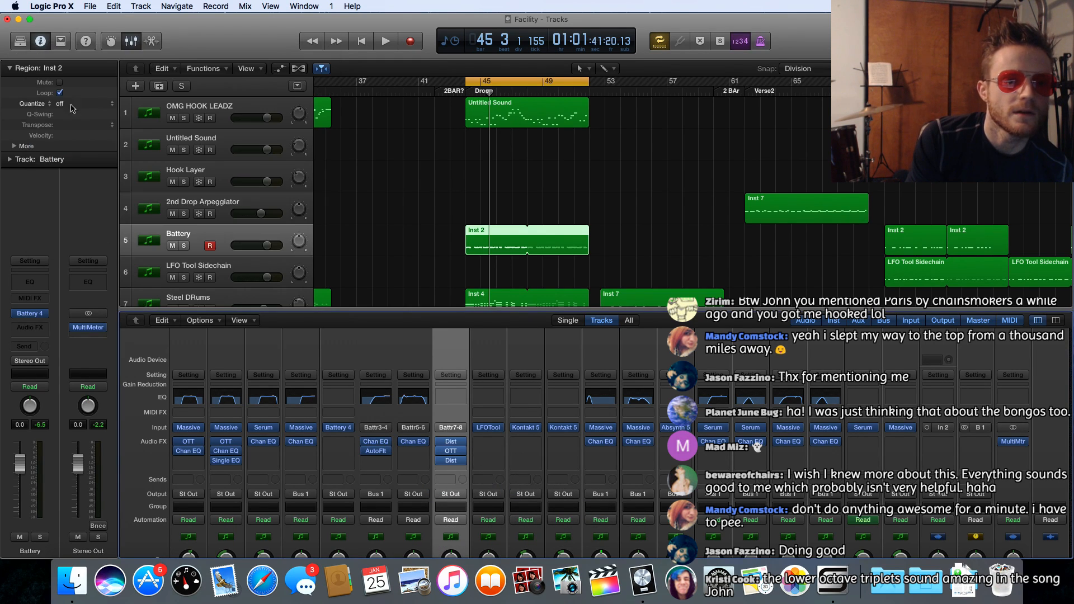
# Replace the second Distortion after OTT on the Bongos channel with a SilverVerb reverb and play the drop
pyautogui.click(462, 461)
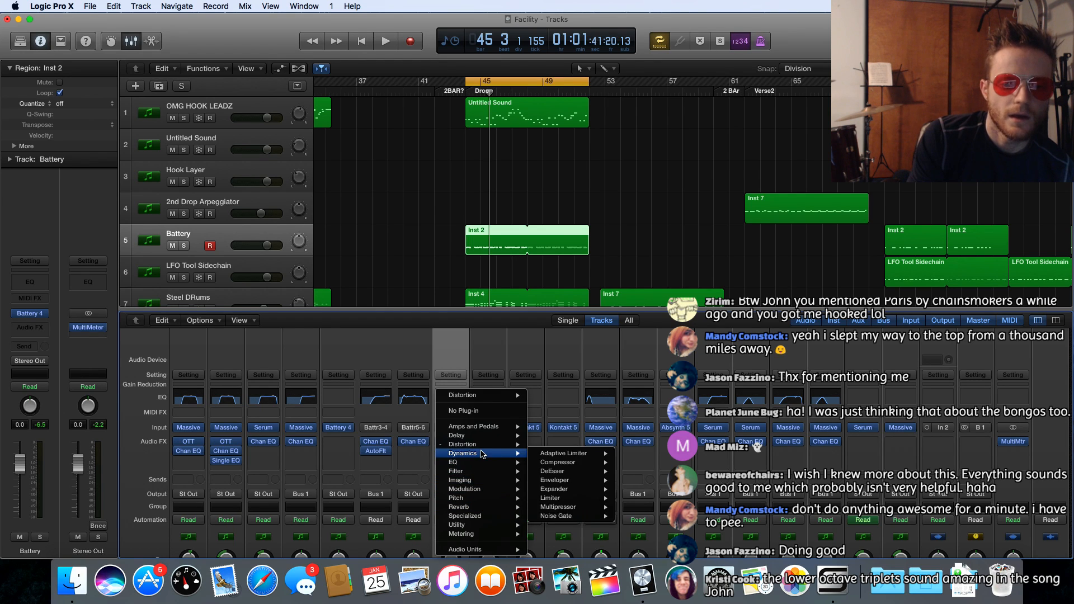
pyautogui.moveTo(480, 489)
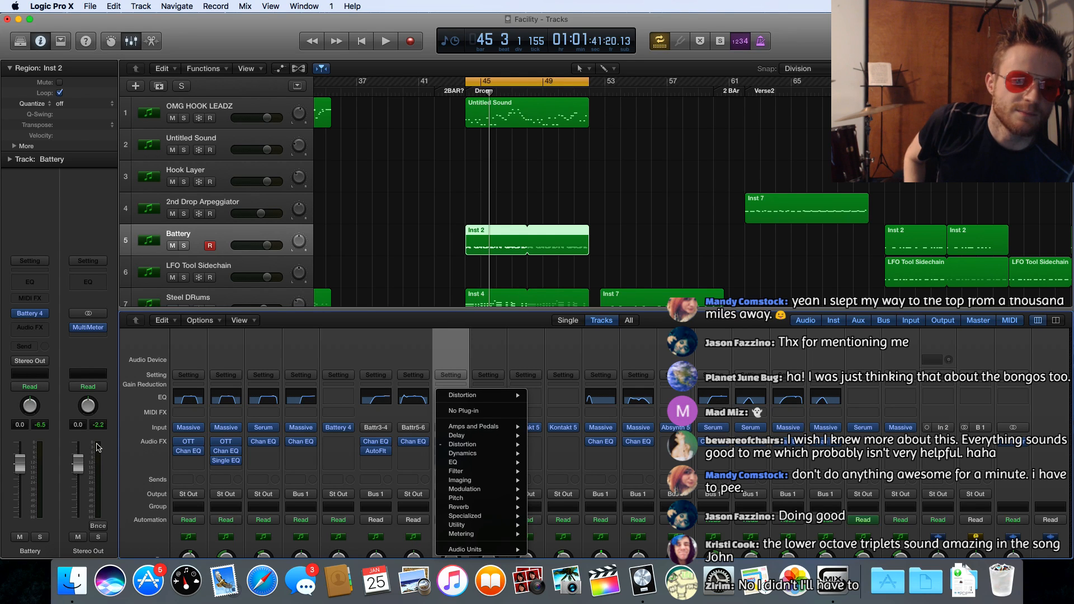
pyautogui.moveTo(458, 471)
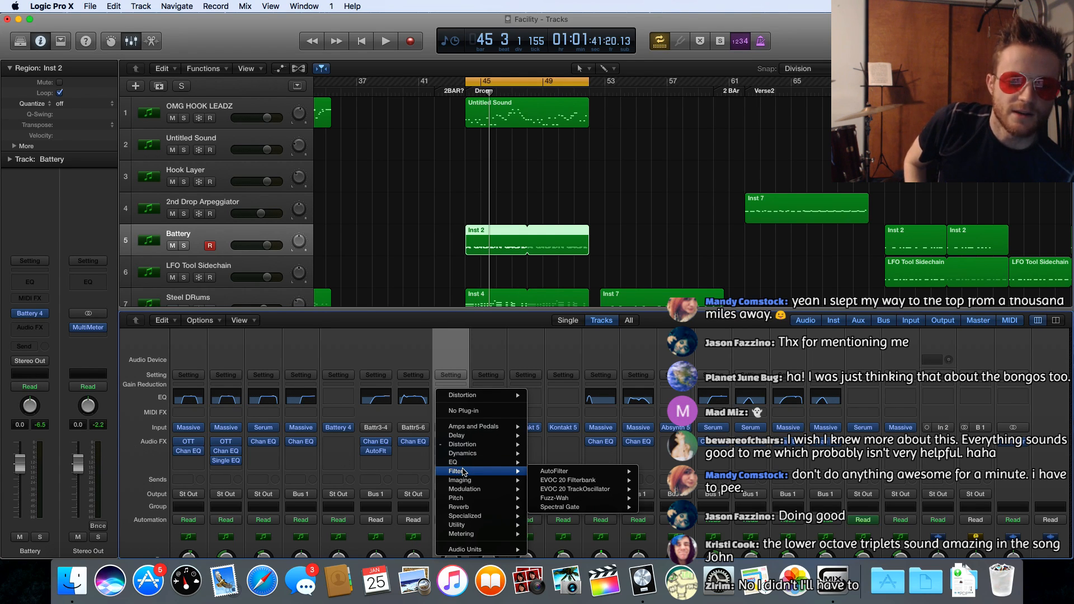
pyautogui.moveTo(485, 454)
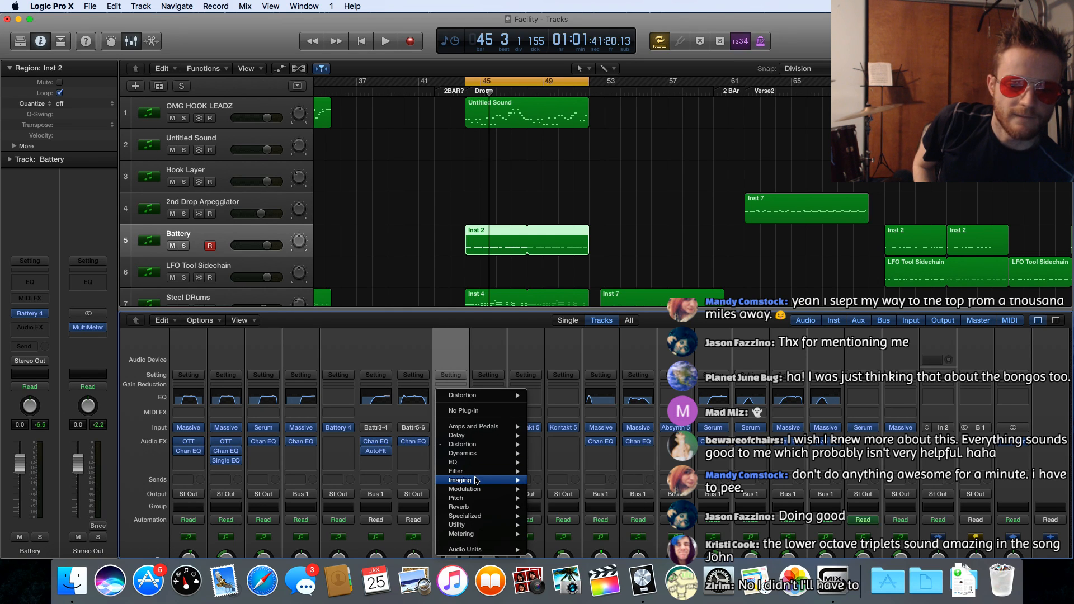
pyautogui.moveTo(478, 507)
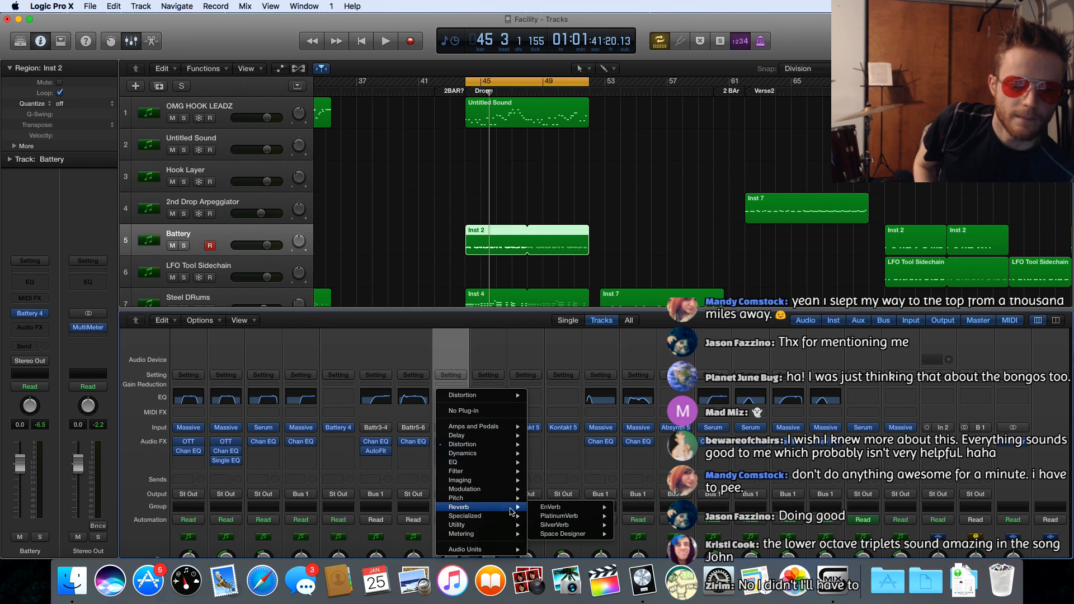
pyautogui.click(554, 525)
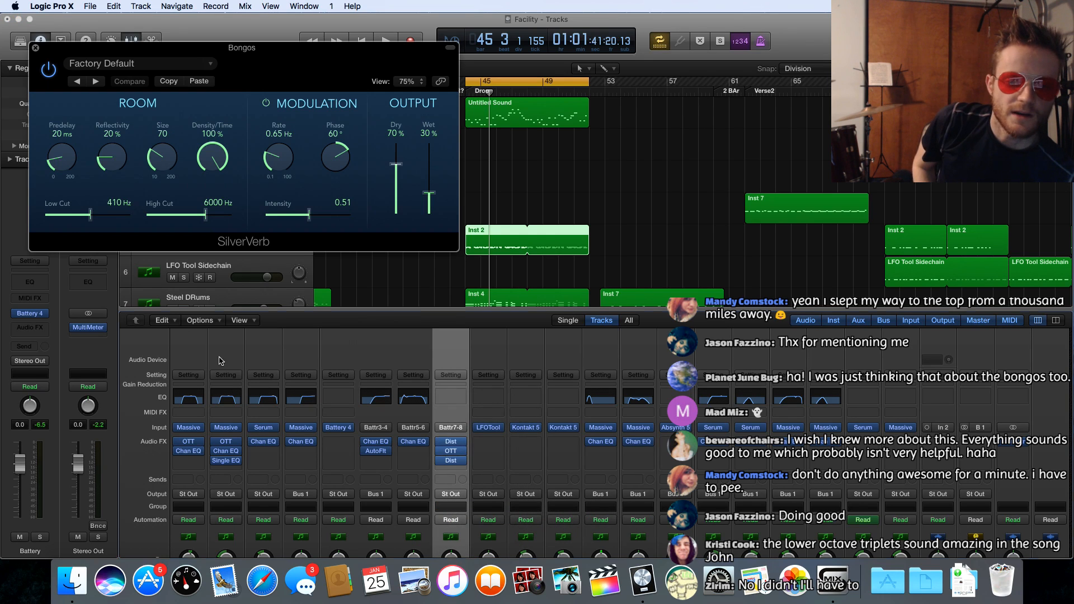
pyautogui.press('space')
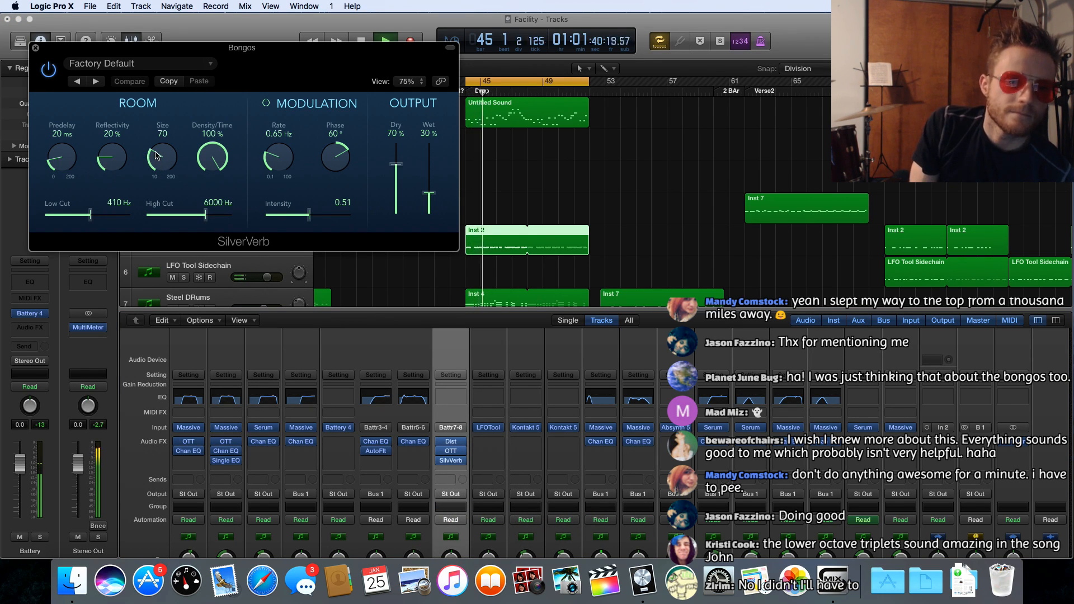
# Set the Bongos SilverVerb to Size 40, Density/Time 91%, Reflectivity 18%, Predelay 18 ms and Wet 47% during playback
pyautogui.moveTo(151, 158); pyautogui.dragTo(159, 178)
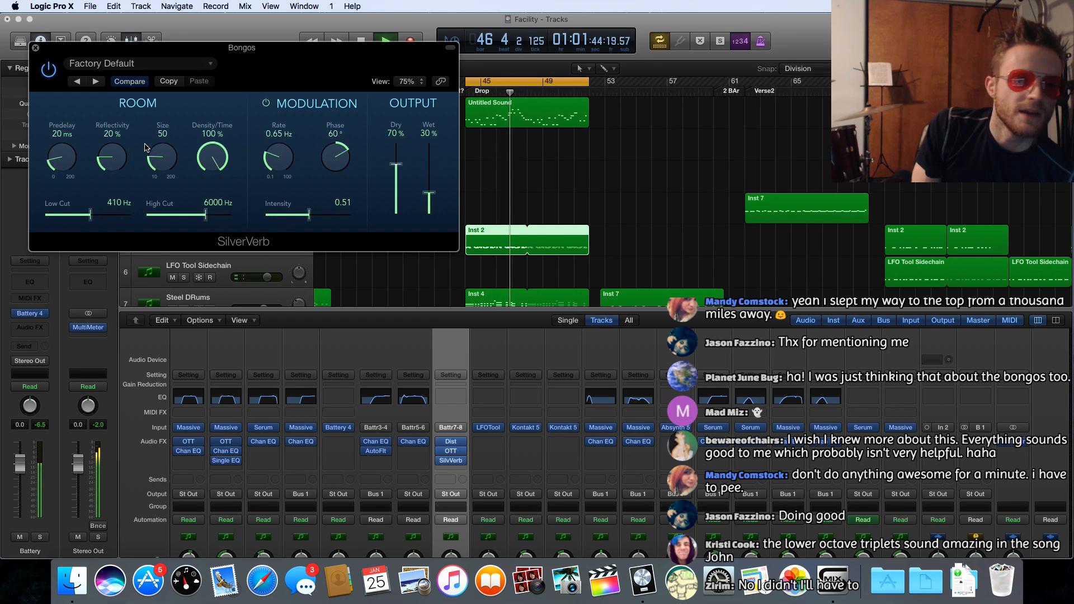
pyautogui.moveTo(211, 155); pyautogui.dragTo(218, 165)
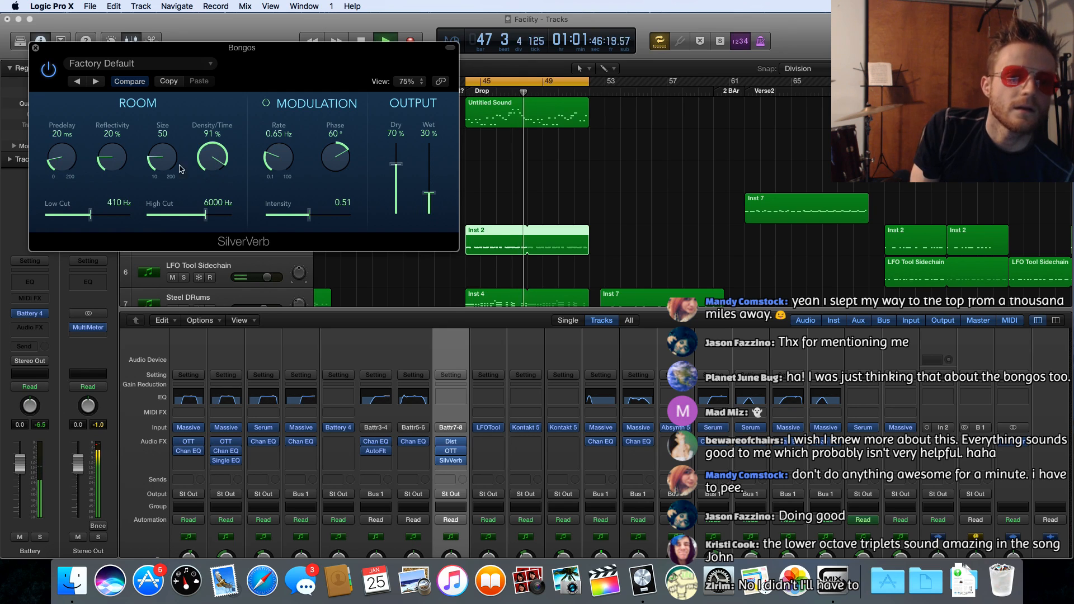
pyautogui.moveTo(110, 156); pyautogui.dragTo(65, 162)
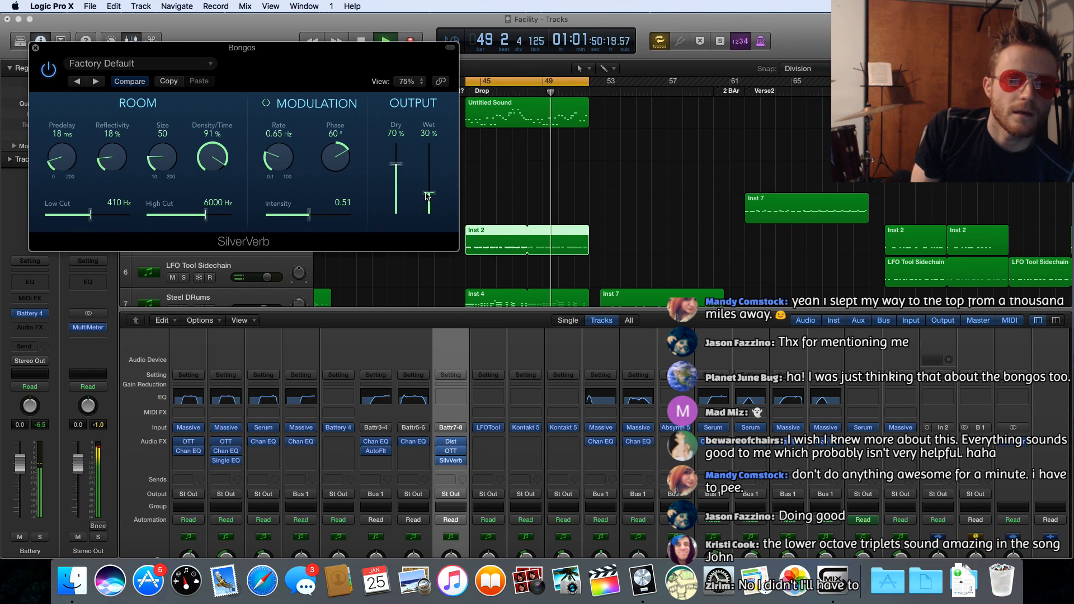
pyautogui.moveTo(428, 193); pyautogui.dragTo(426, 184)
pyautogui.moveTo(152, 148); pyautogui.dragTo(163, 170)
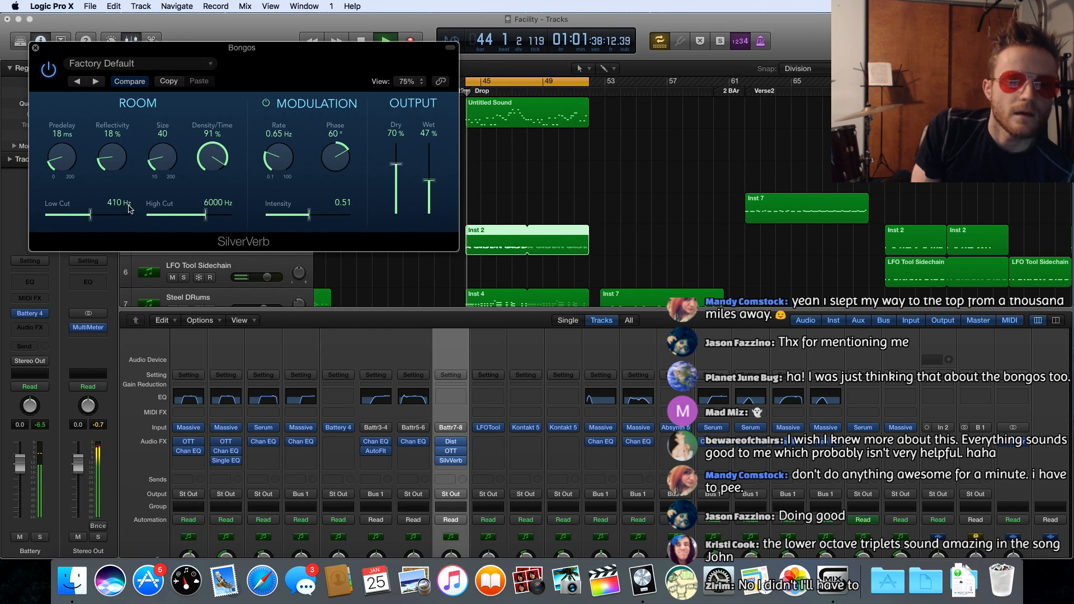
# Set the SilverVerb modulation Intensity to 0.61 and Rate to 0.69 Hz, then close its window
pyautogui.moveTo(309, 217); pyautogui.dragTo(317, 217)
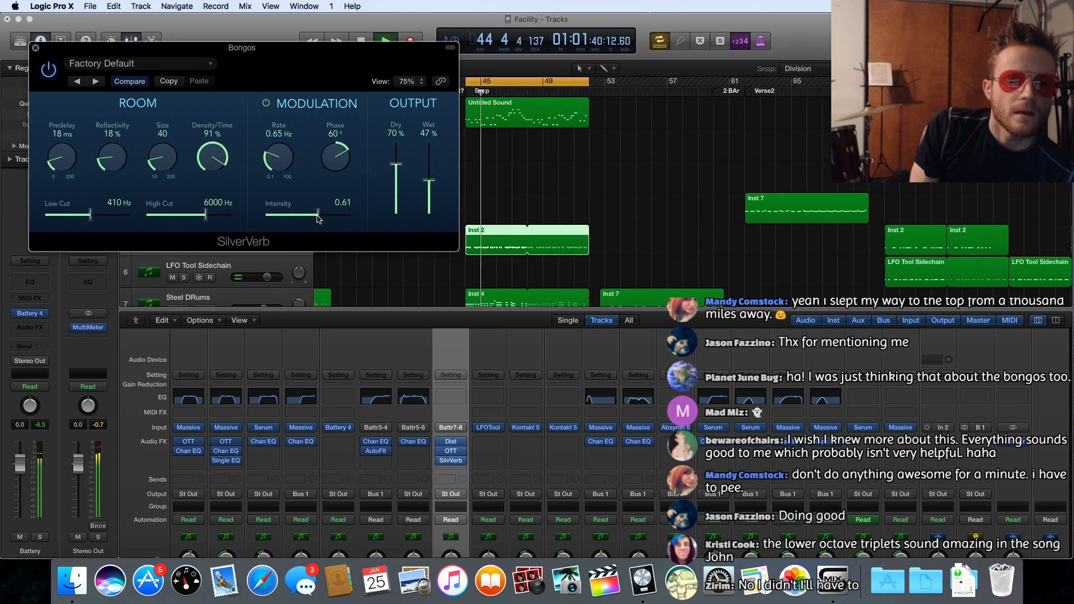
pyautogui.moveTo(267, 167); pyautogui.dragTo(268, 163)
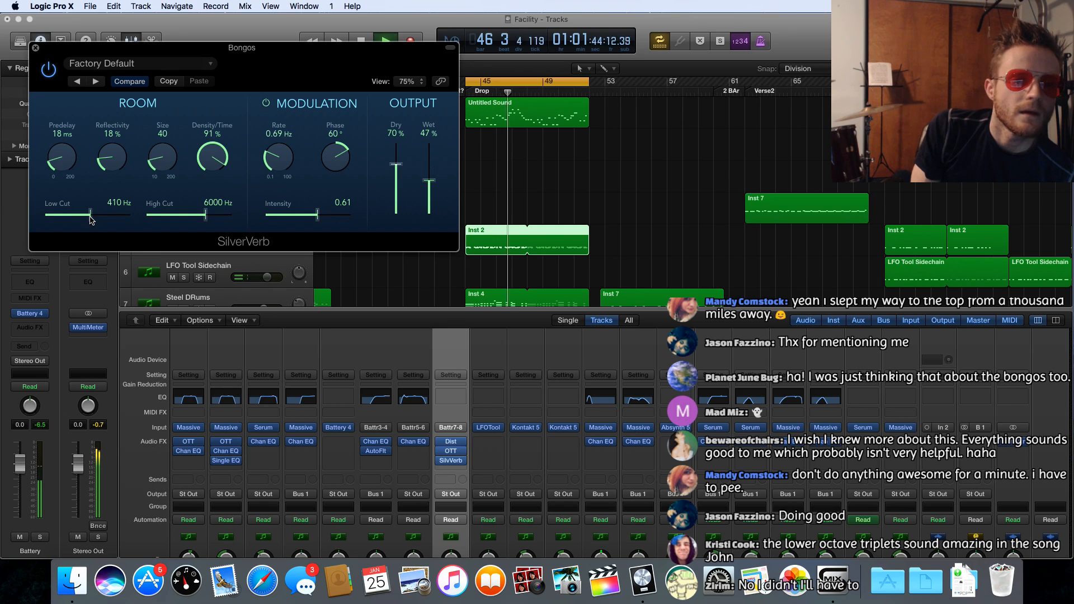
pyautogui.click(36, 49)
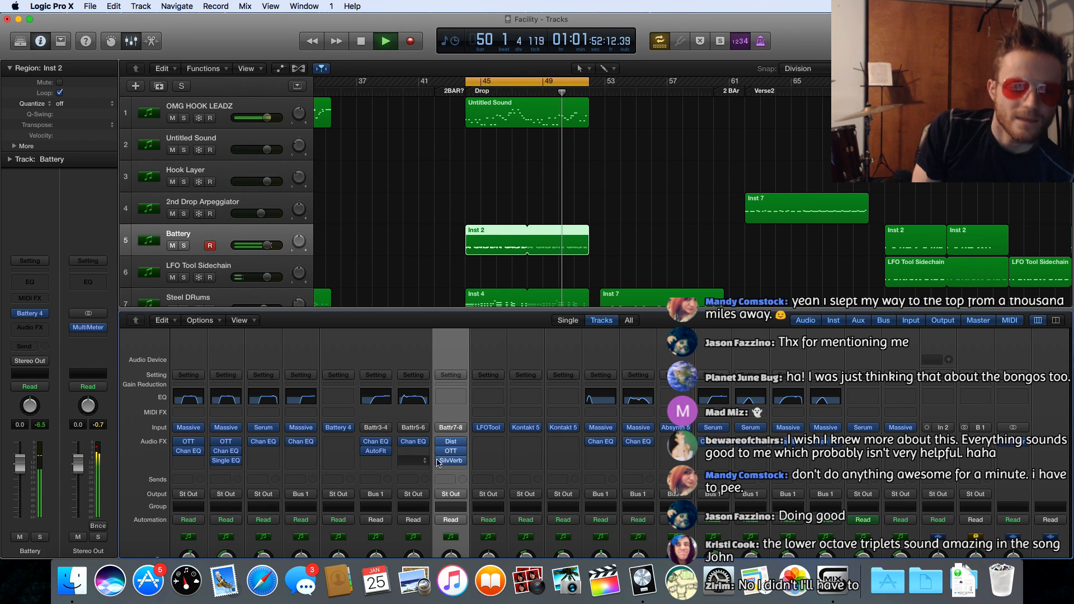
# Reopen the Bongos SilverVerb, set Size to 34 and Wet to 35%, then close it
pyautogui.moveTo(454, 463)
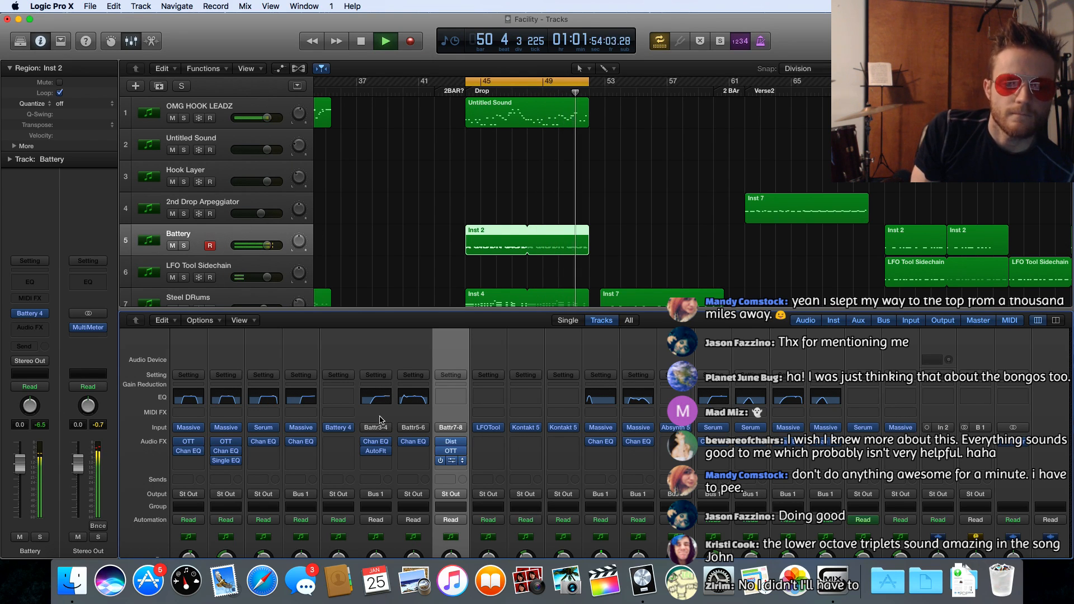
pyautogui.click(453, 461)
pyautogui.moveTo(170, 163); pyautogui.dragTo(171, 167)
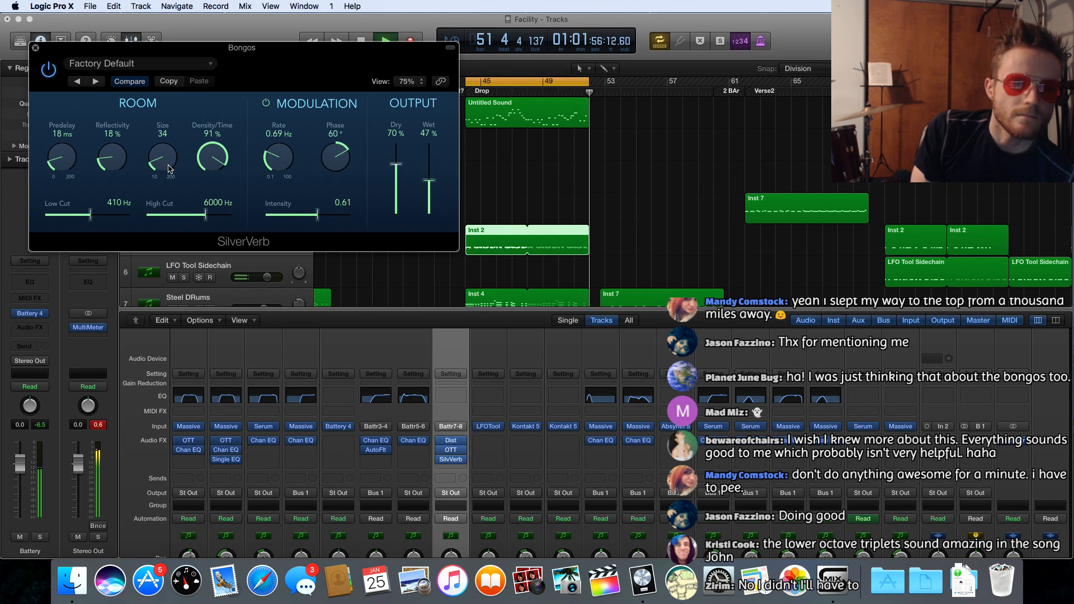
pyautogui.moveTo(431, 185); pyautogui.dragTo(430, 192)
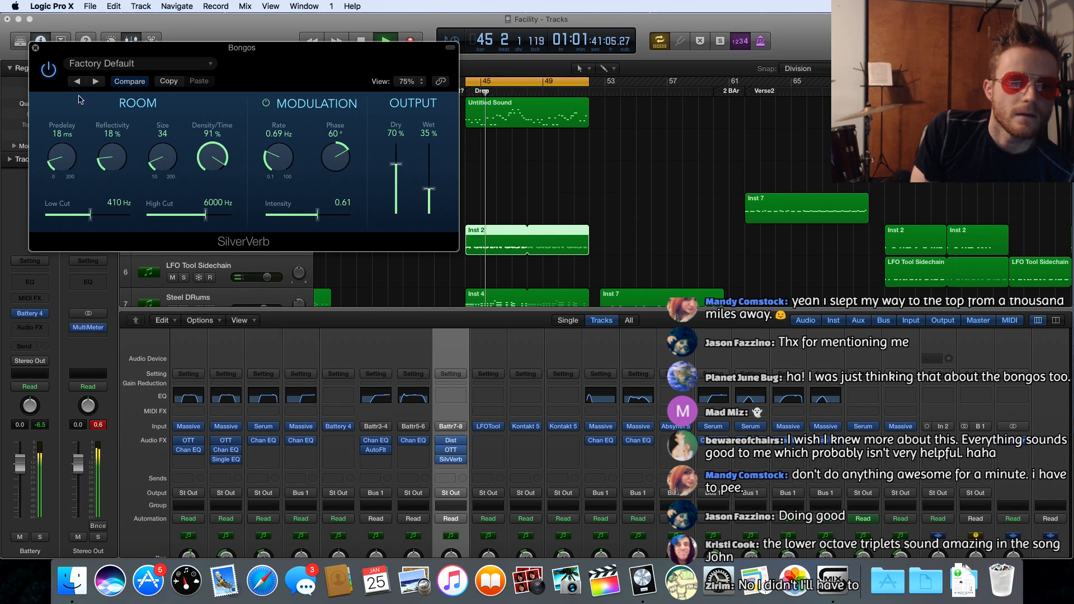
pyautogui.click(36, 50)
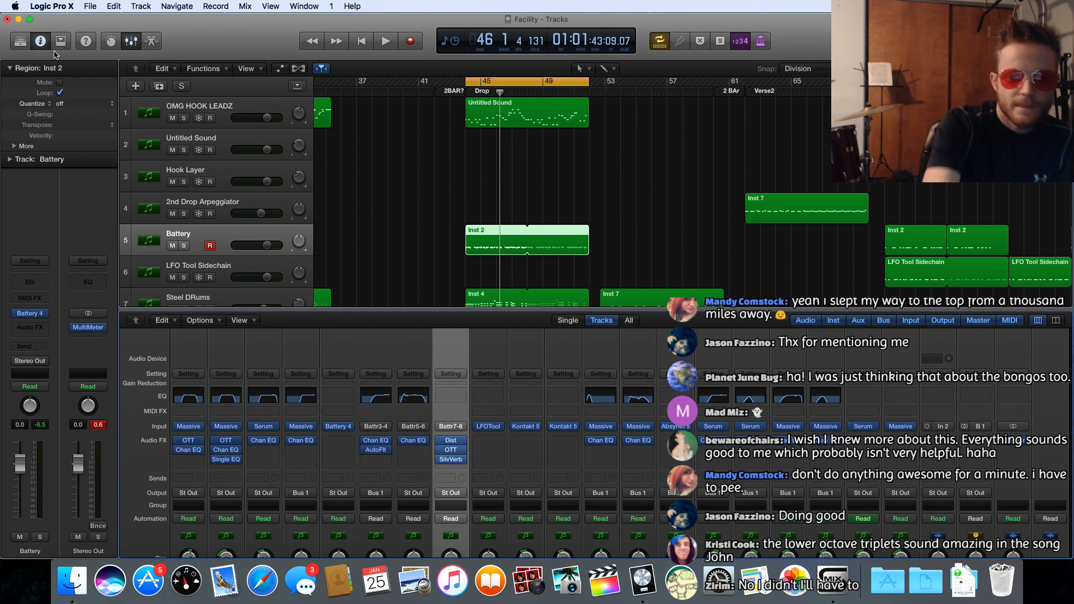
# Play the drop to hear the bongos with SilverVerb in the full mix, then stop and look over the arrangement
pyautogui.press('space')
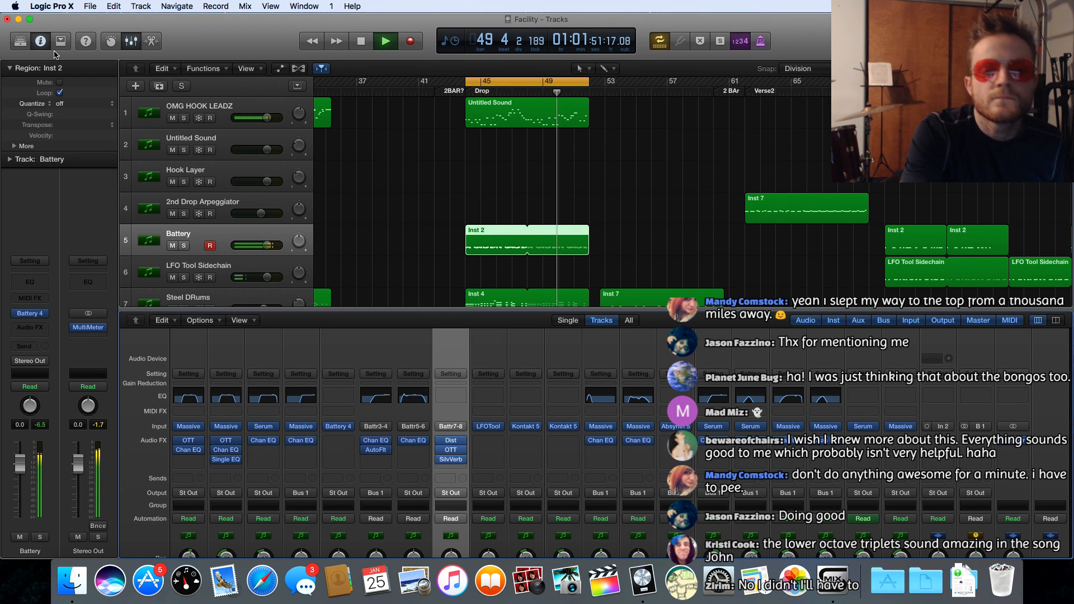
pyautogui.press('space')
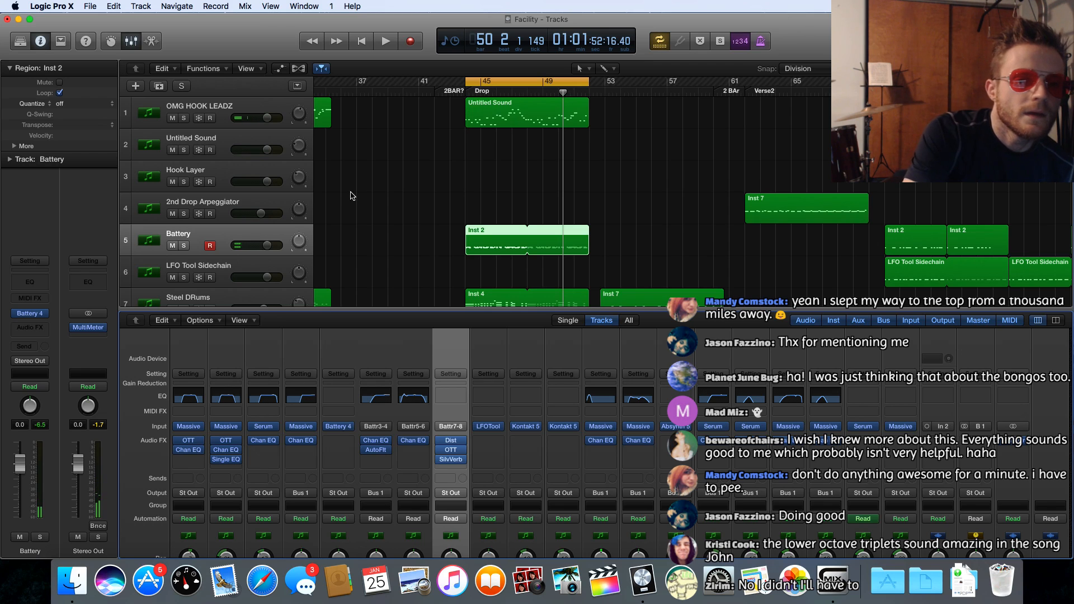
pyautogui.hscroll(-8, 351, 196)
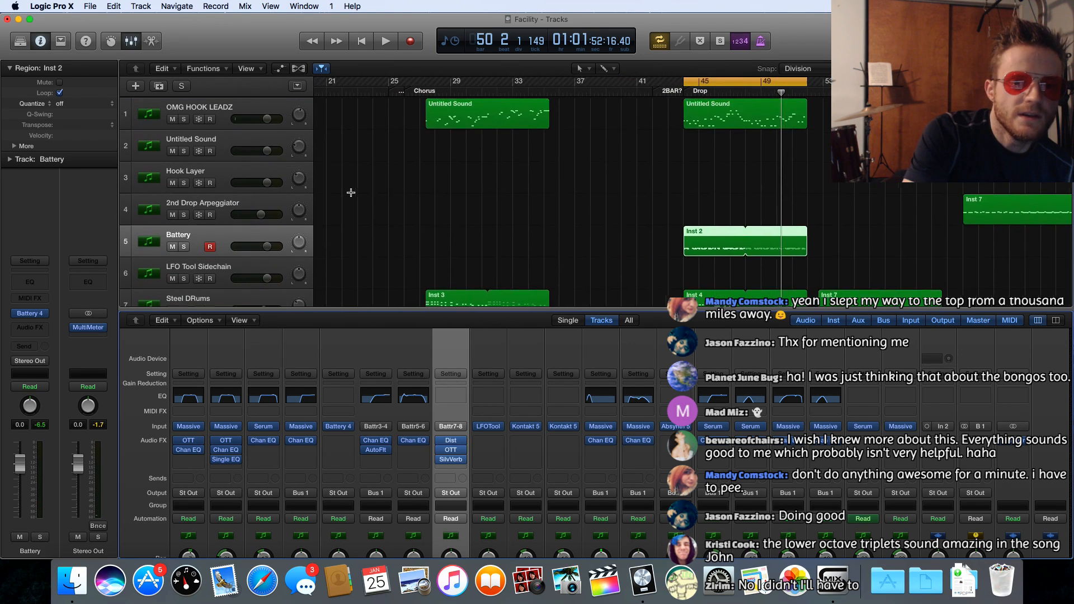
pyautogui.hscroll(10, 350, 192)
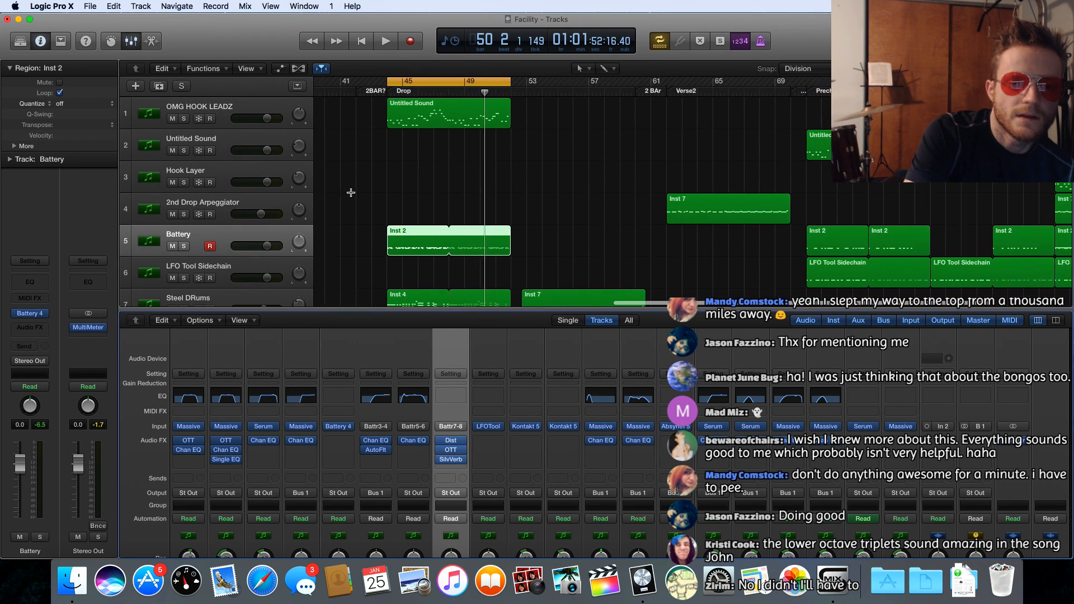
# Solo the BASS track, select its region in the second drop and play that part to hear the bass alone
pyautogui.hscroll(2, 351, 193)
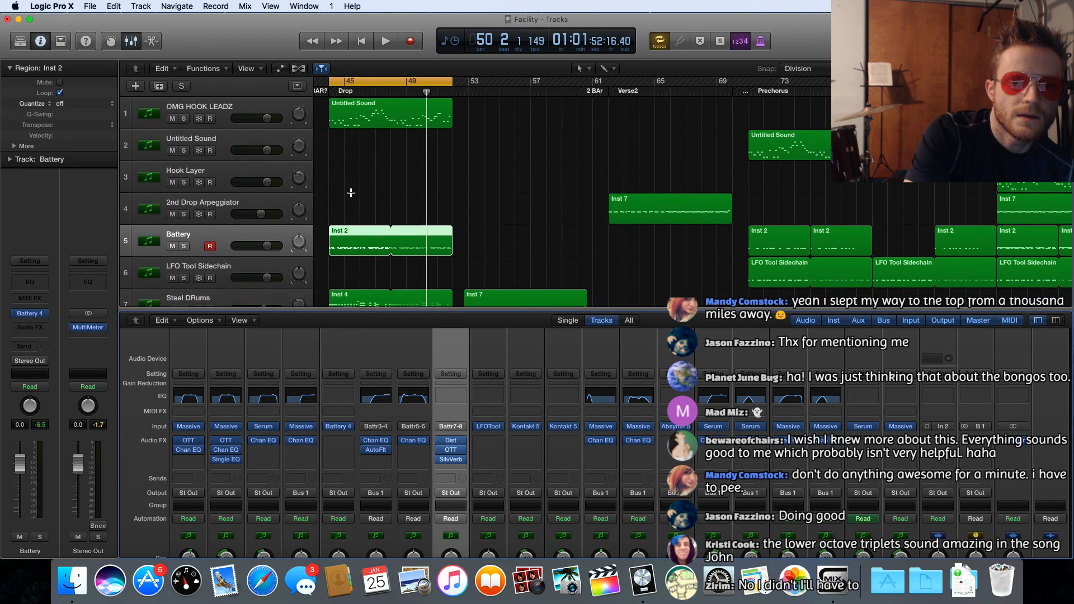
pyautogui.scroll(-1, 351, 192)
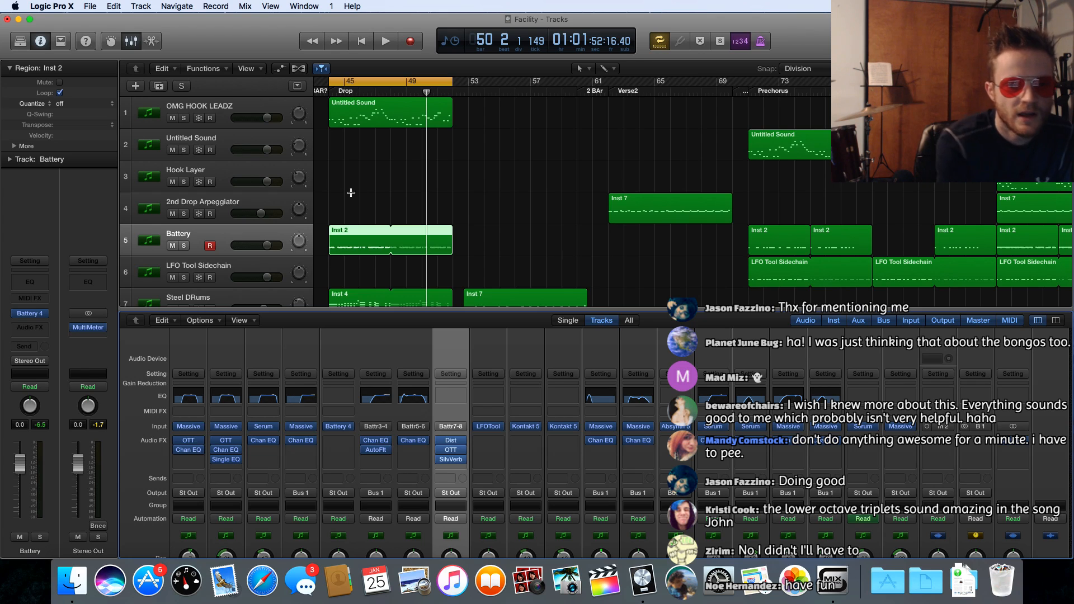
pyautogui.hscroll(6, 1020, 184)
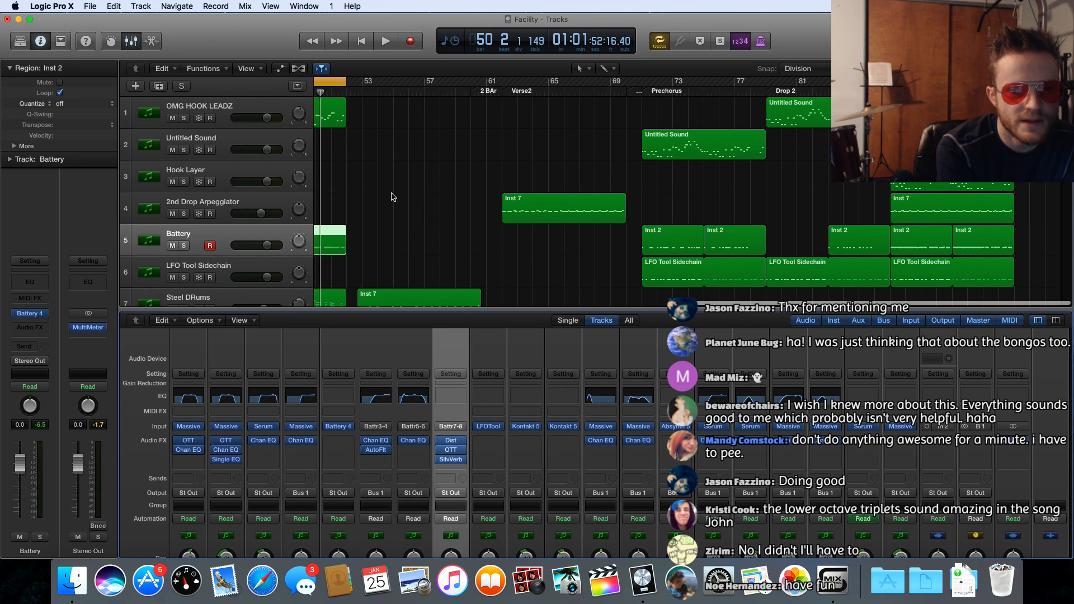
pyautogui.scroll(-2, 859, 197)
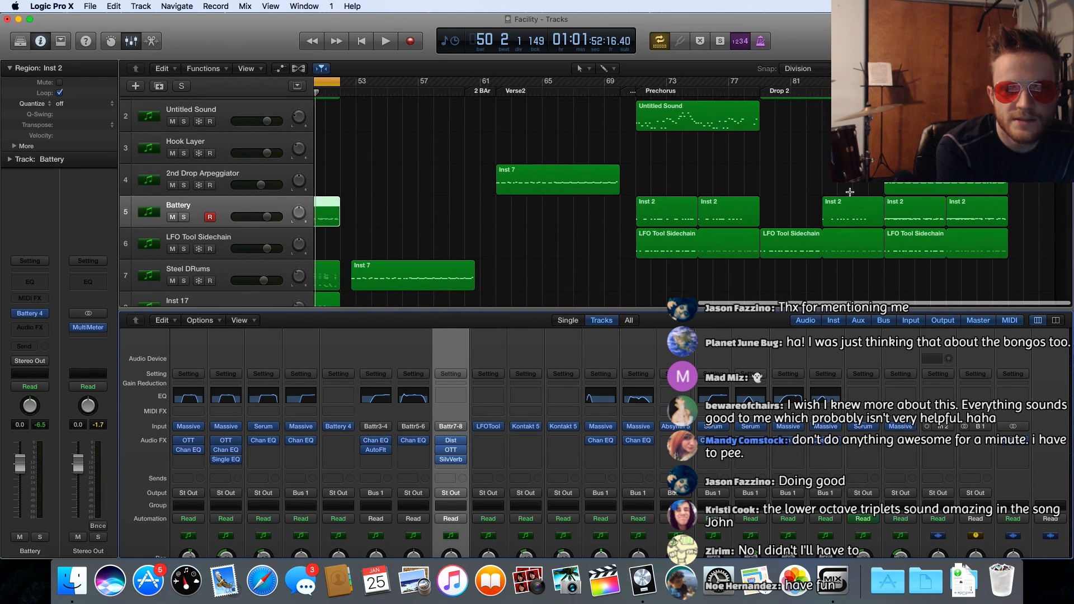
pyautogui.scroll(-10, 858, 196)
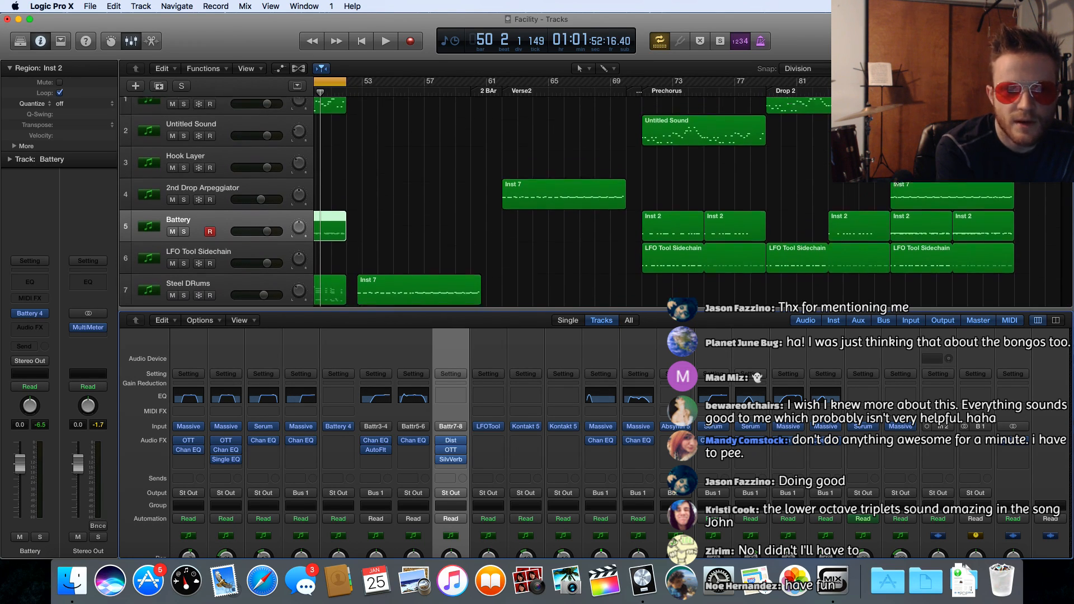
pyautogui.scroll(1, 932, 188)
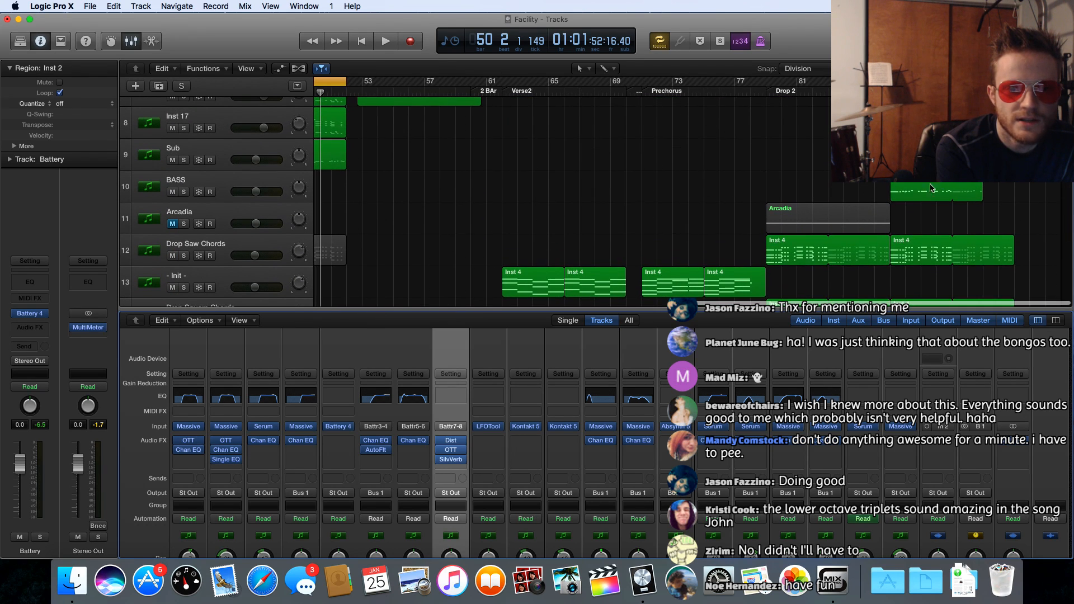
pyautogui.click(913, 186)
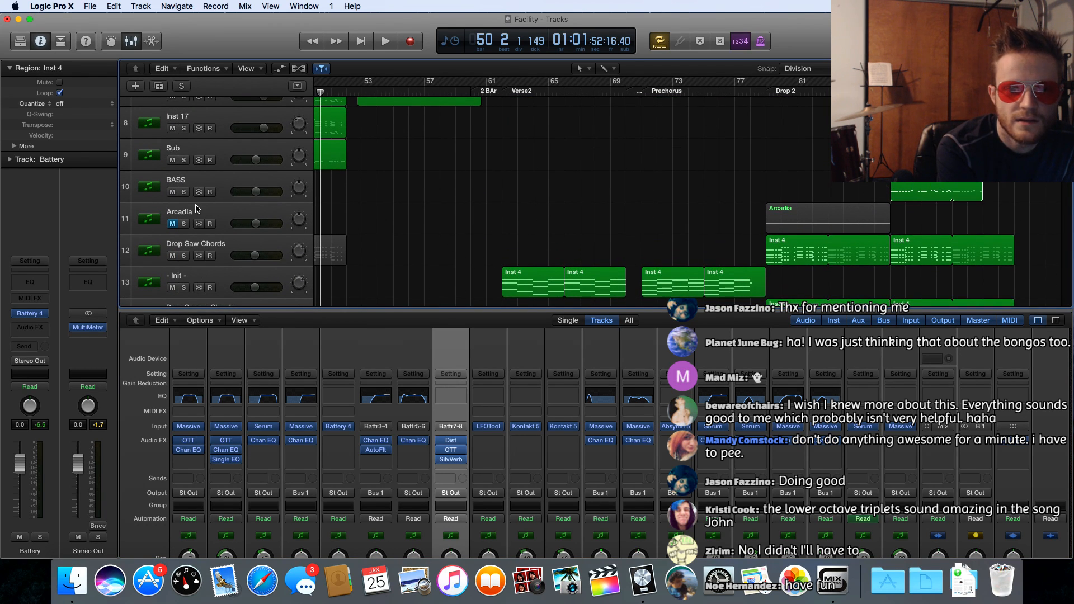
pyautogui.click(184, 192)
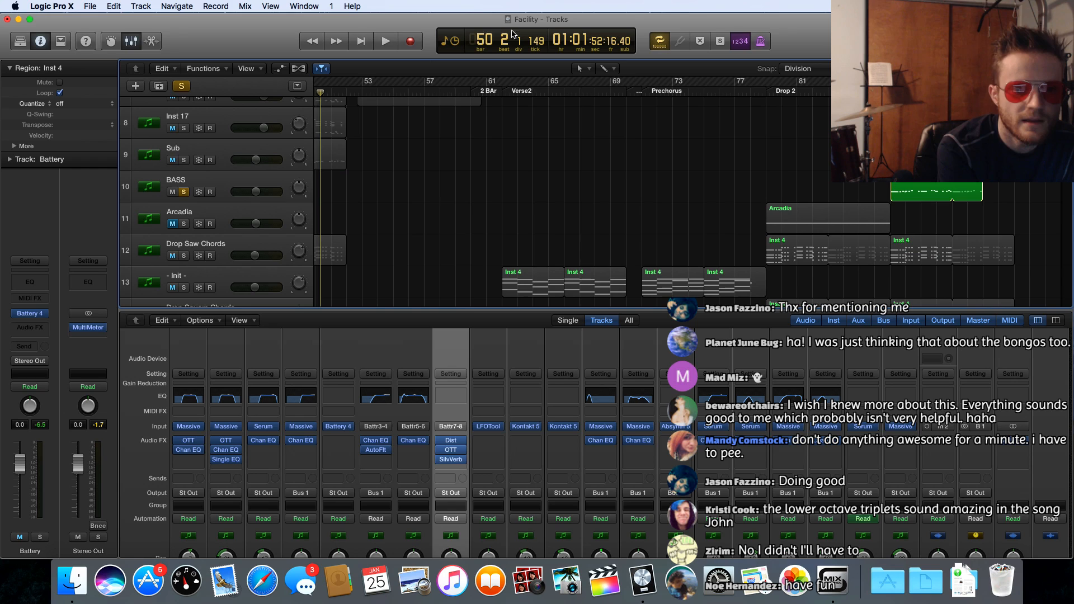
pyautogui.click(390, 44)
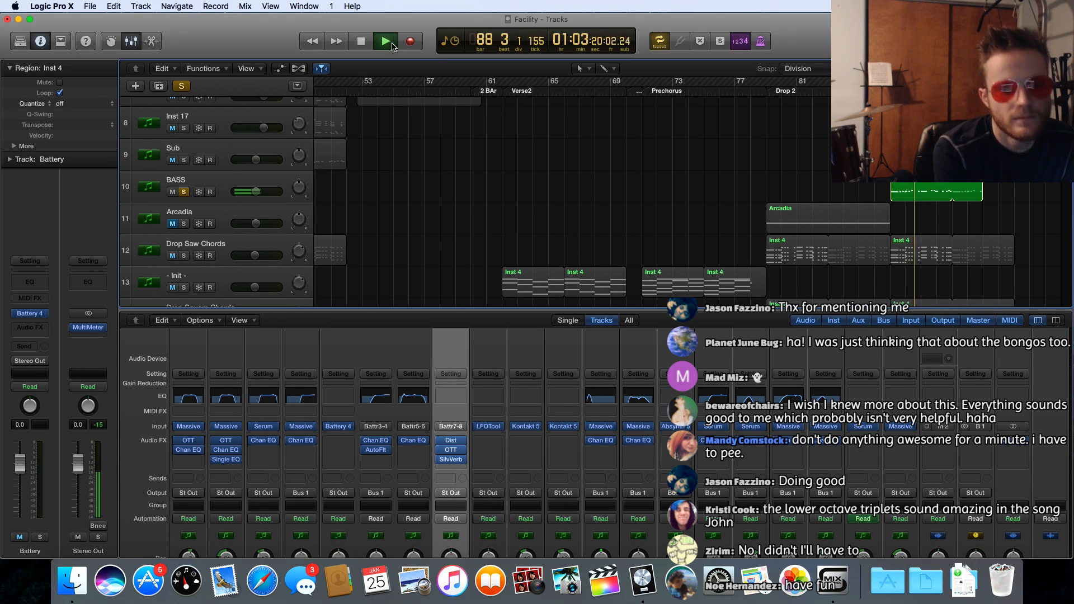
pyautogui.click(361, 43)
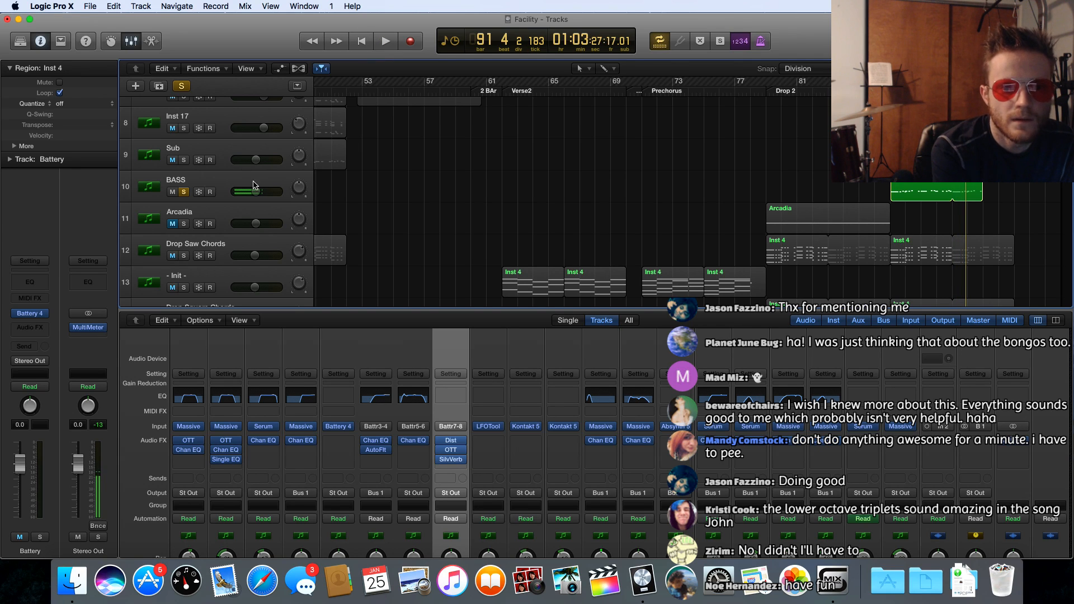
# Solo the Sub track together with BASS and play the second drop's bass section
pyautogui.click(184, 160)
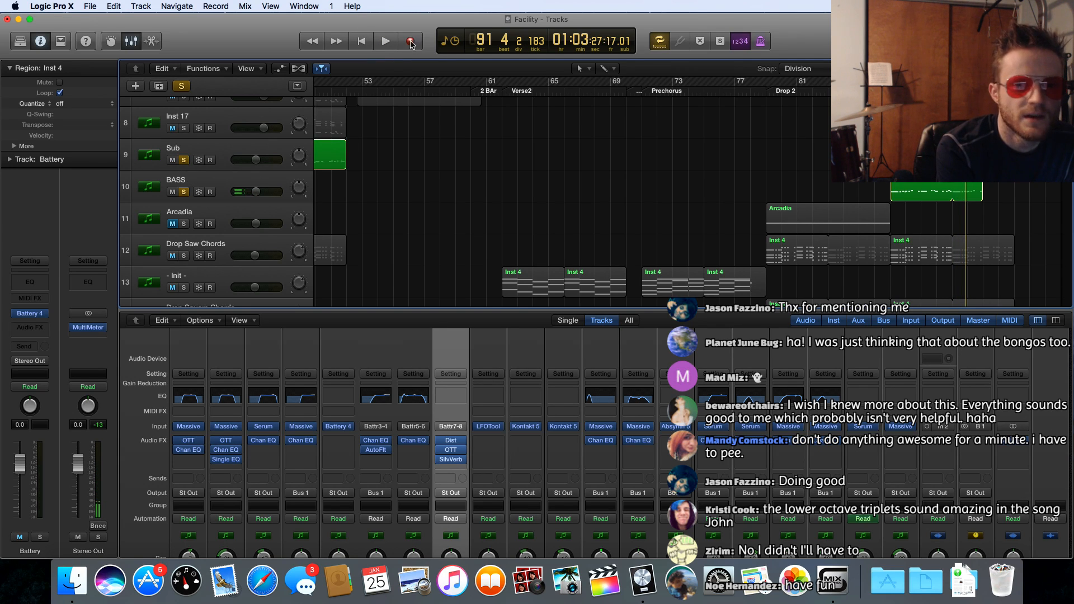
pyautogui.click(385, 42)
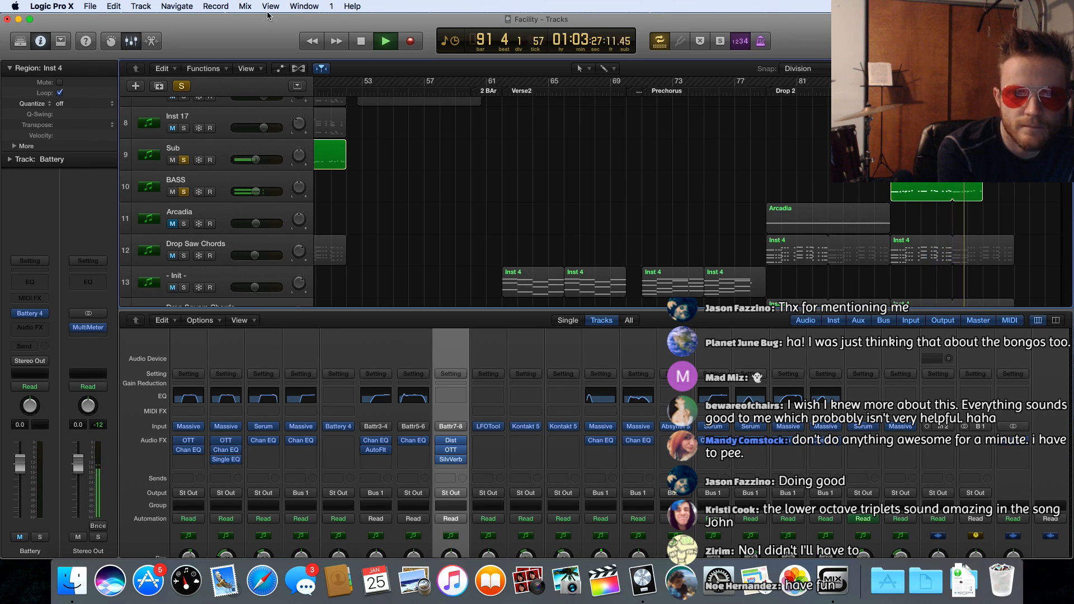
pyautogui.click(364, 44)
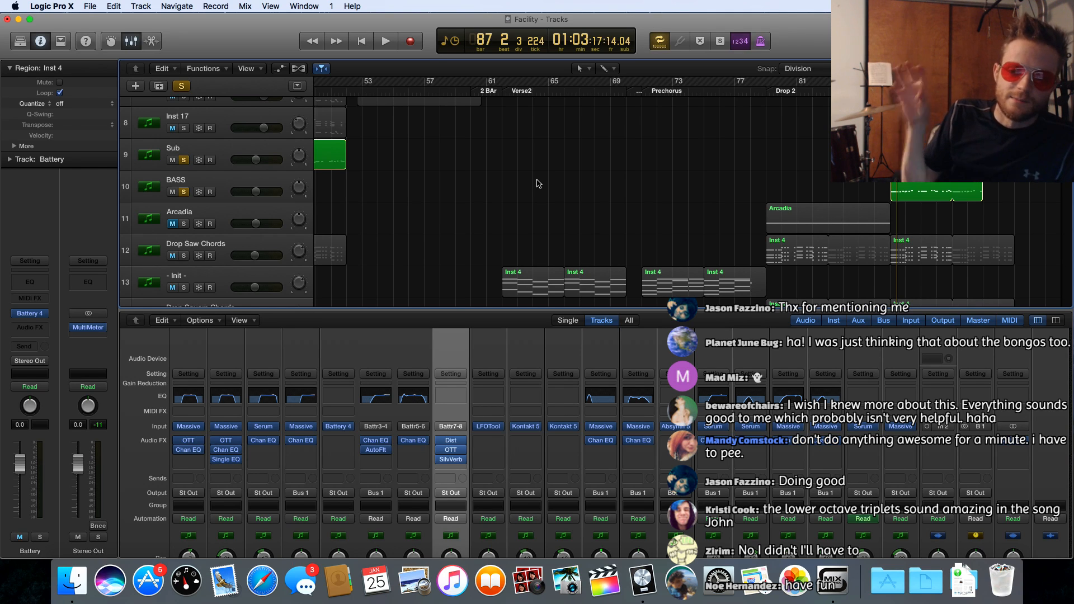
pyautogui.hotkey('ctrl', 'm')
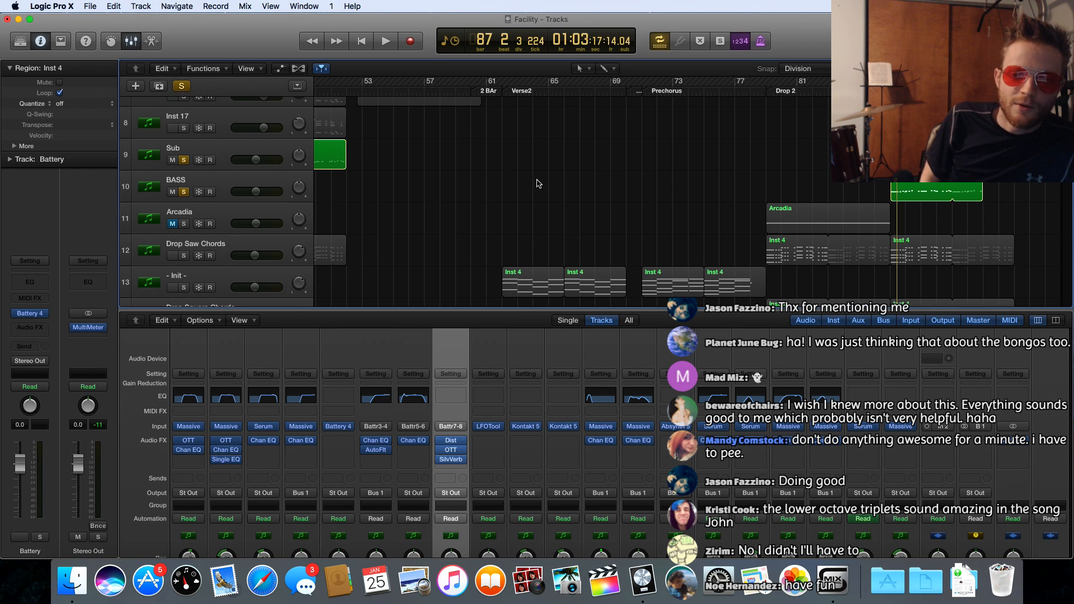
pyautogui.hotkey('ctrl', 'm')
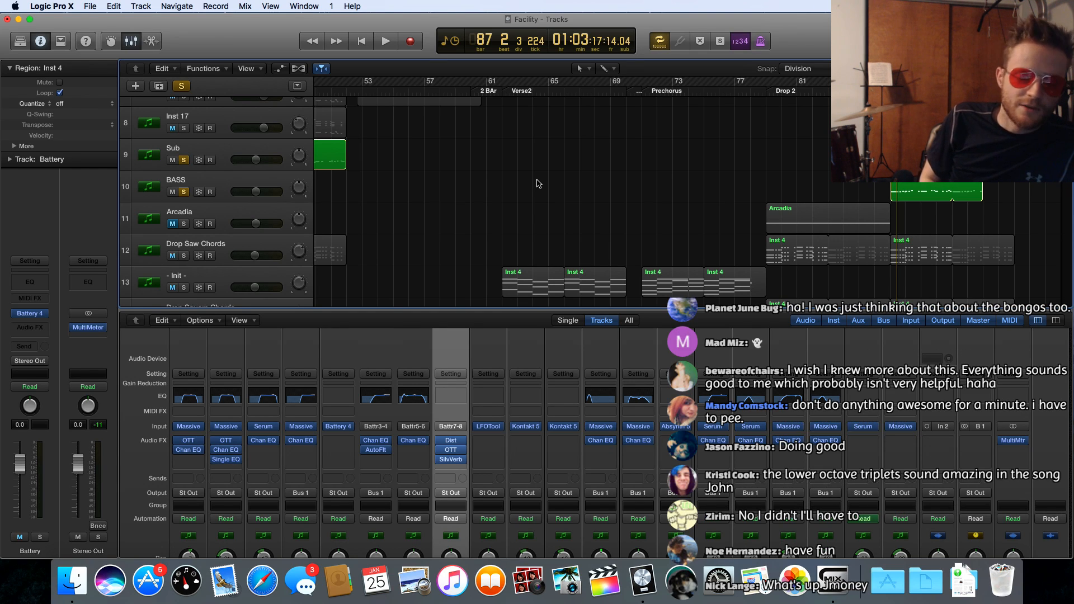
pyautogui.hotkey('ctrl', 'm')
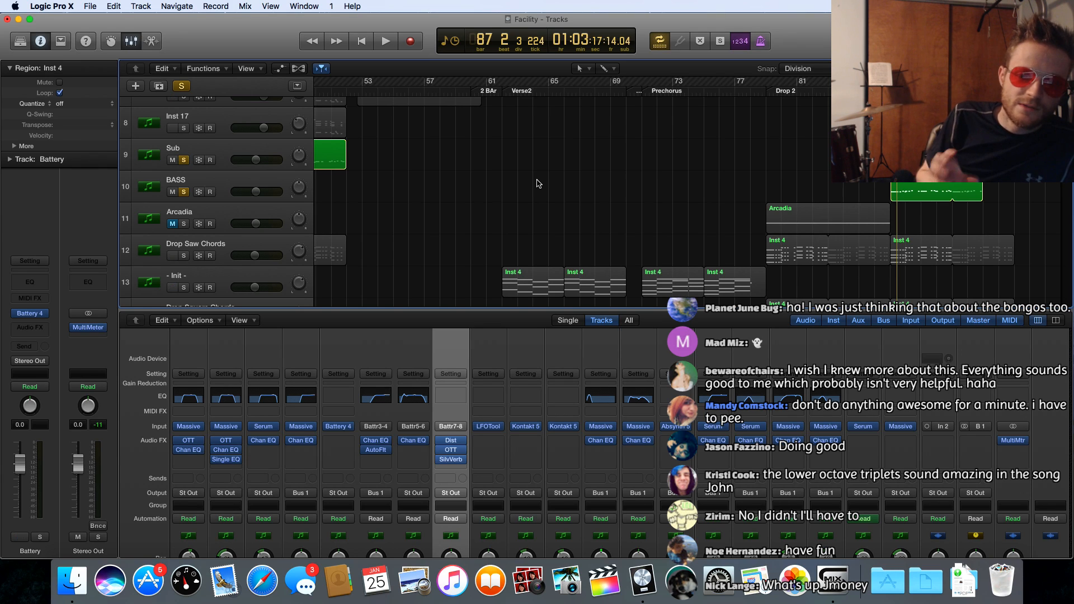
pyautogui.hotkey('ctrl', 'm')
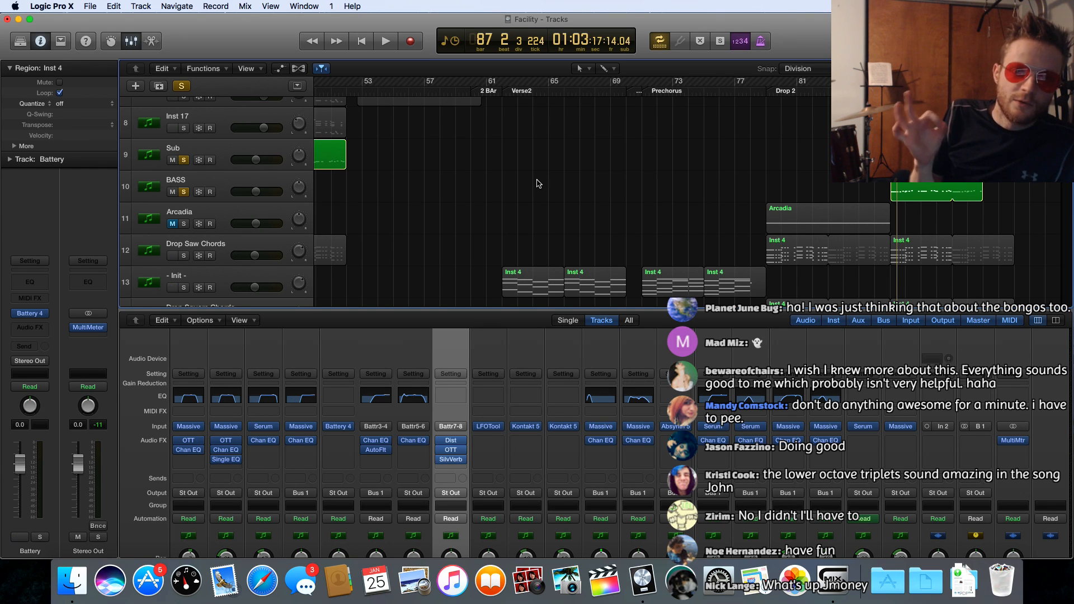
pyautogui.hotkey('ctrl', 'm')
pyautogui.hotkey('ctrl', 'm')
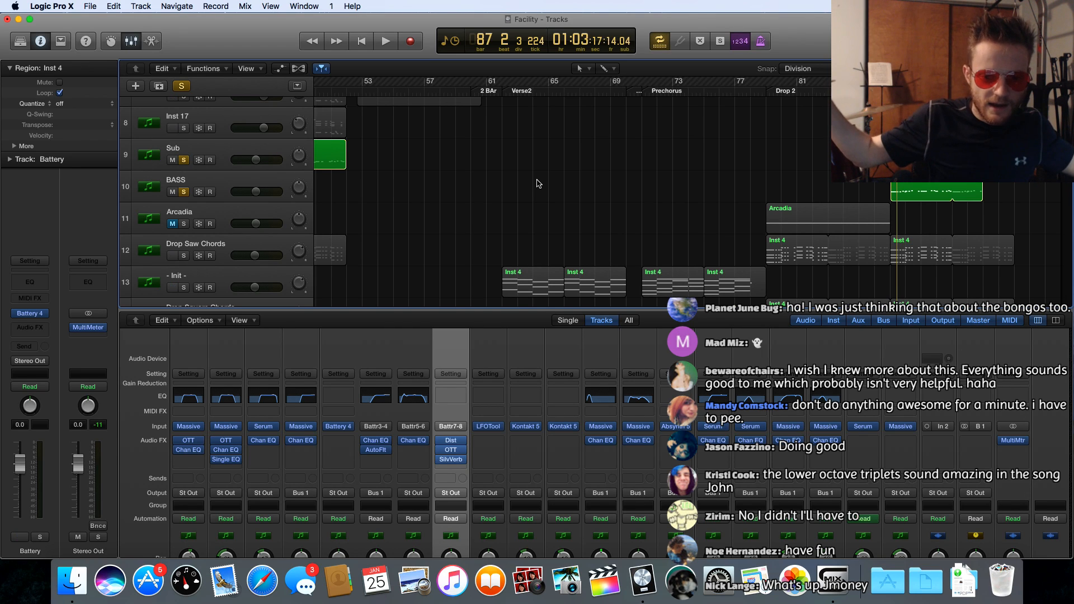
pyautogui.hotkey('ctrl', 'm')
pyautogui.hotkey('ctrl', 'm')
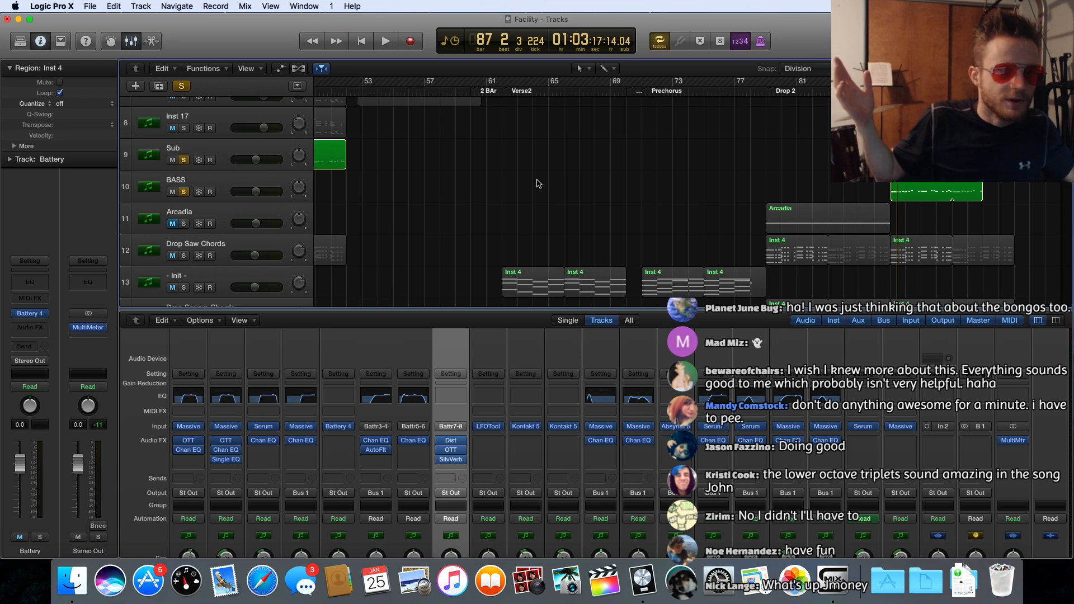
pyautogui.hotkey('ctrl', 'm')
pyautogui.hotkey('ctrl', 'm')
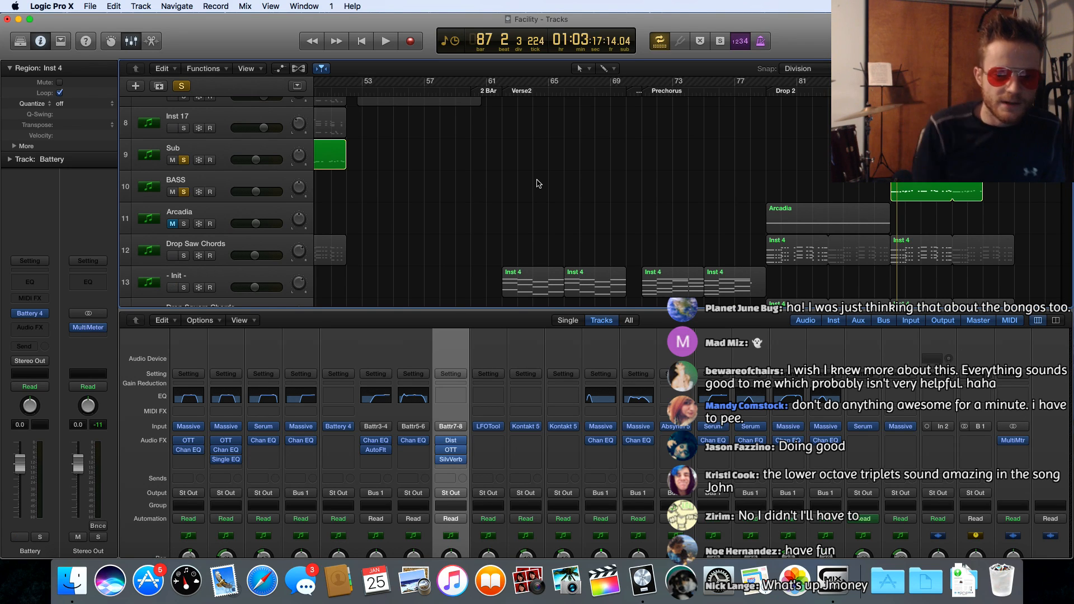
pyautogui.scroll(-4, 421, 251)
pyautogui.scroll(-4, 441, 405)
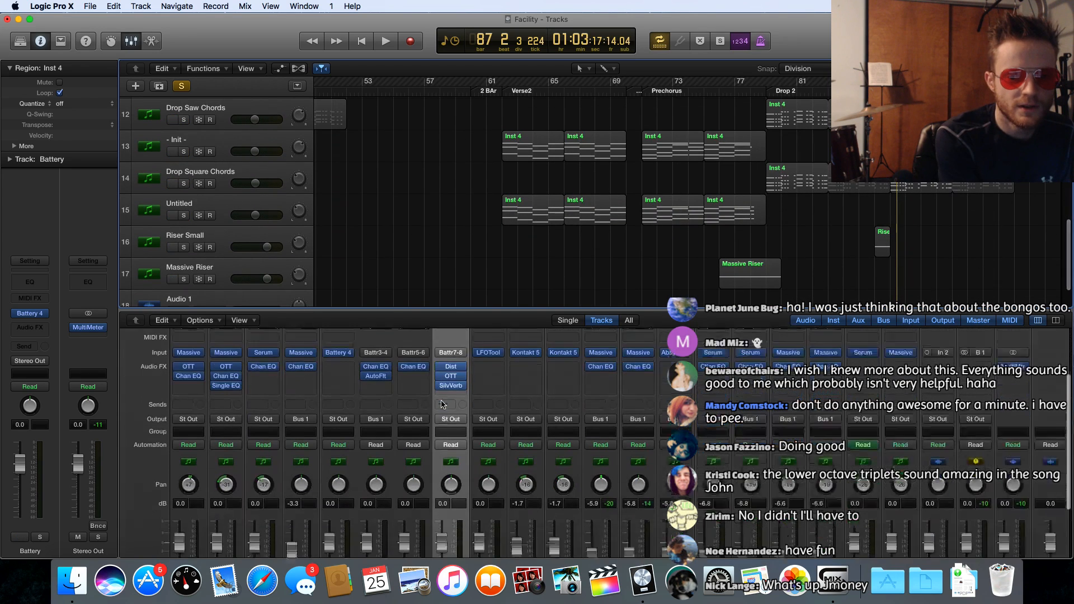
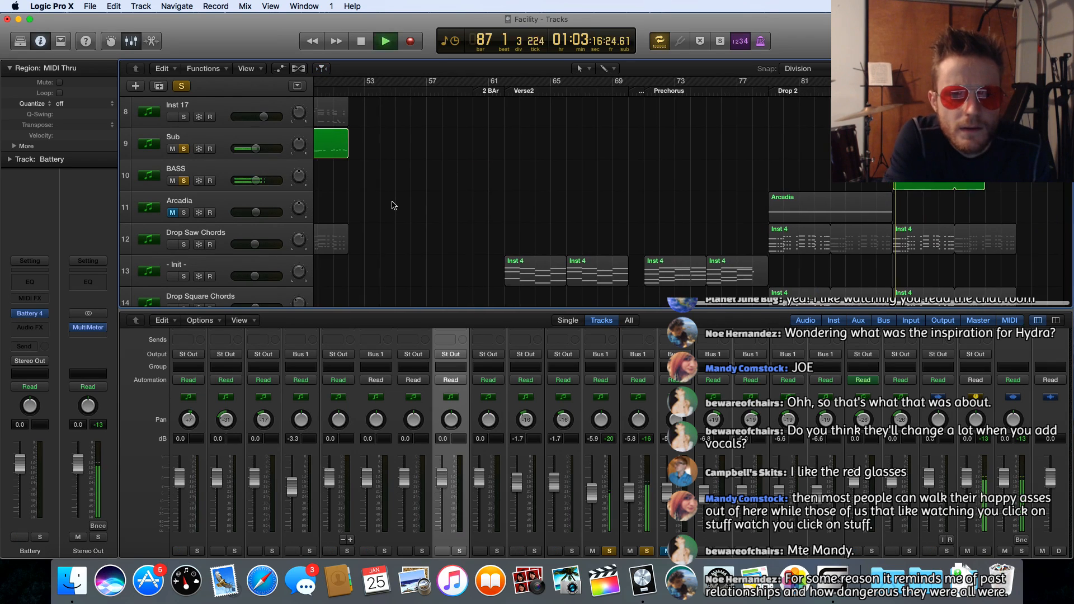
# Set the cycle range to the Sub track's Inst 3 region in the first drop and play it soloed
pyautogui.scroll(1, 395, 146)
pyautogui.click(395, 146)
pyautogui.press('super+u')
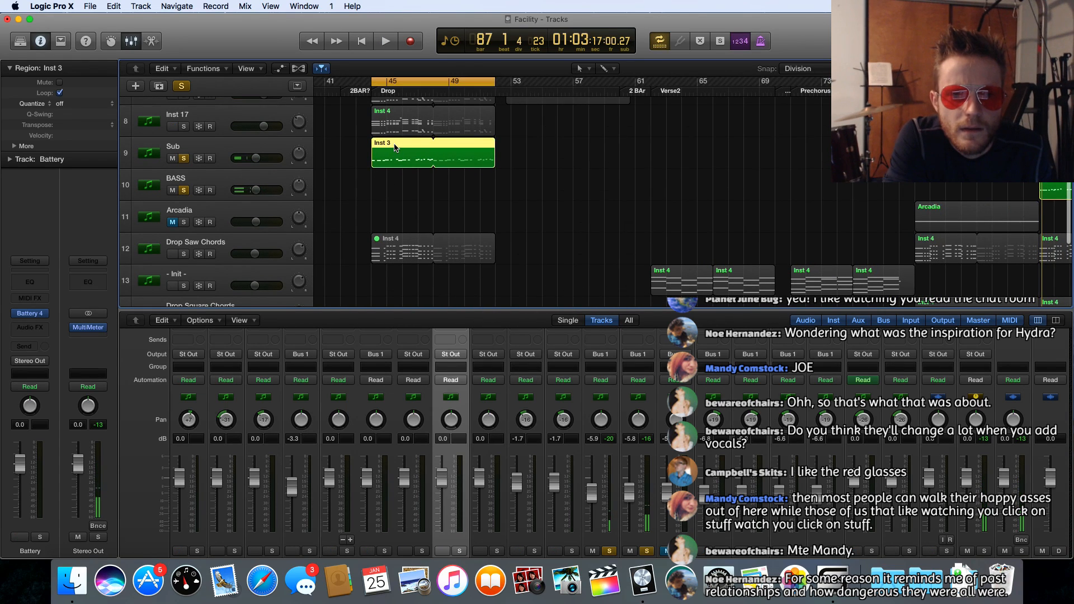
pyautogui.press('space')
pyautogui.press('space')
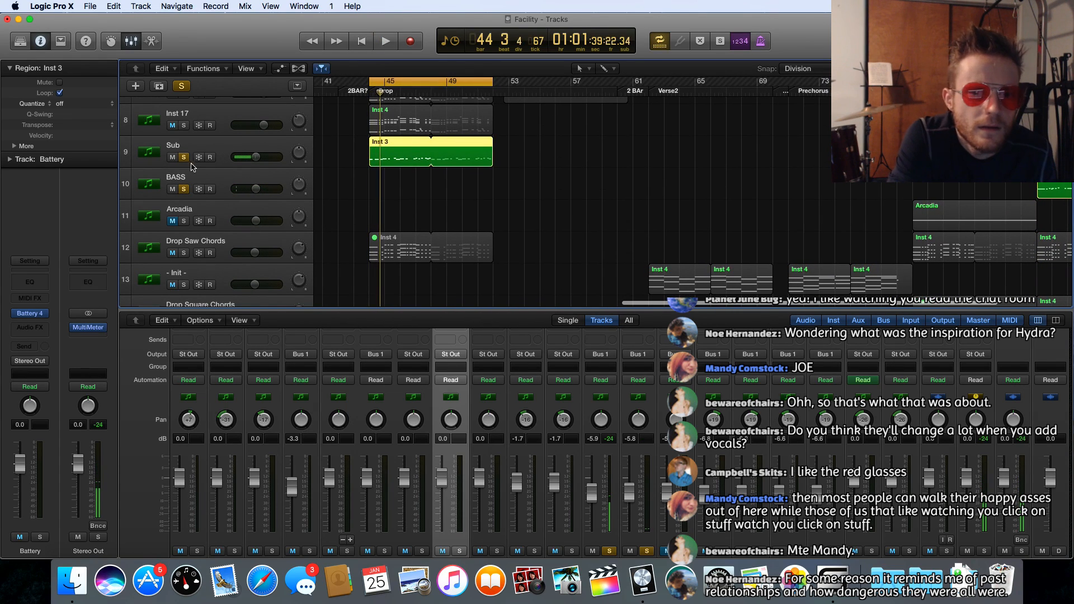
# Turn off solo on the Sub and BASS tracks, then play the first drop in the full mix
pyautogui.click(184, 157)
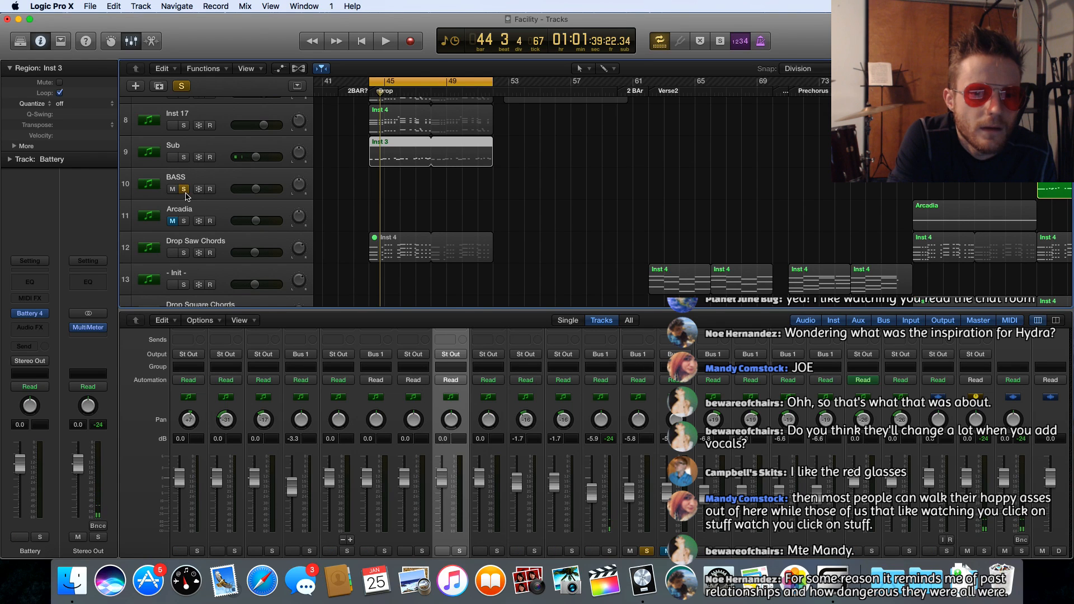
pyautogui.click(184, 191)
pyautogui.press('space')
pyautogui.scroll(5, 243, 189)
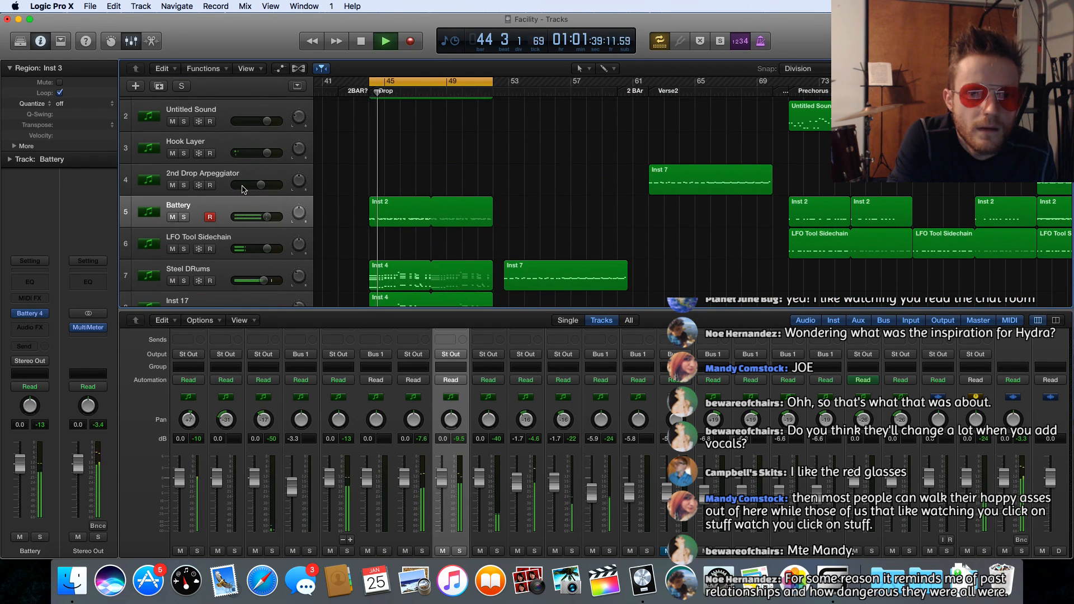
pyautogui.scroll(-5, 243, 189)
pyautogui.hscroll(-3, 242, 189)
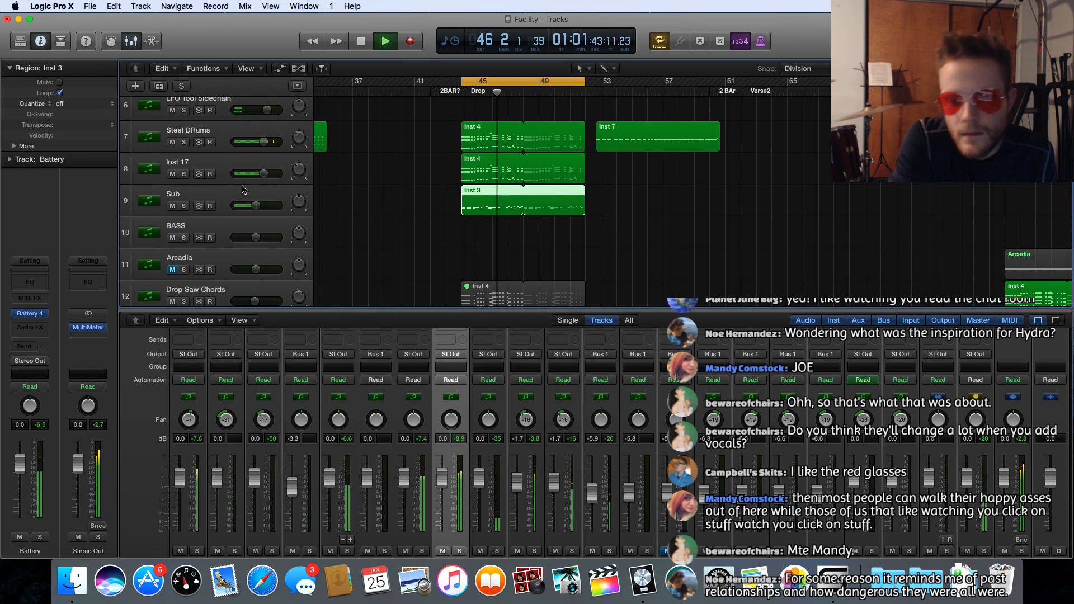
pyautogui.hscroll(2, 242, 189)
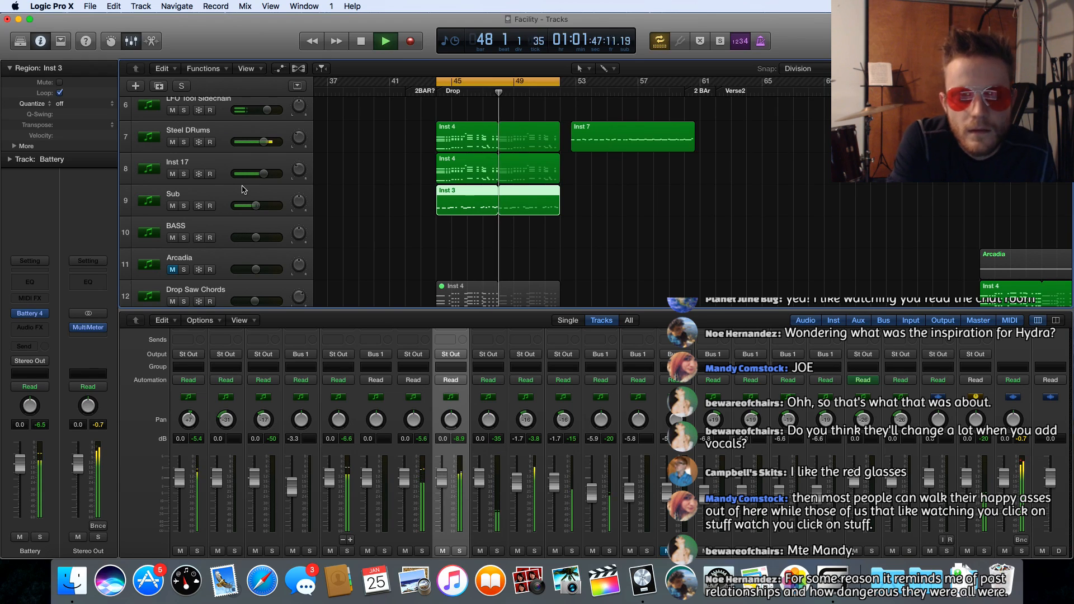
pyautogui.press('space')
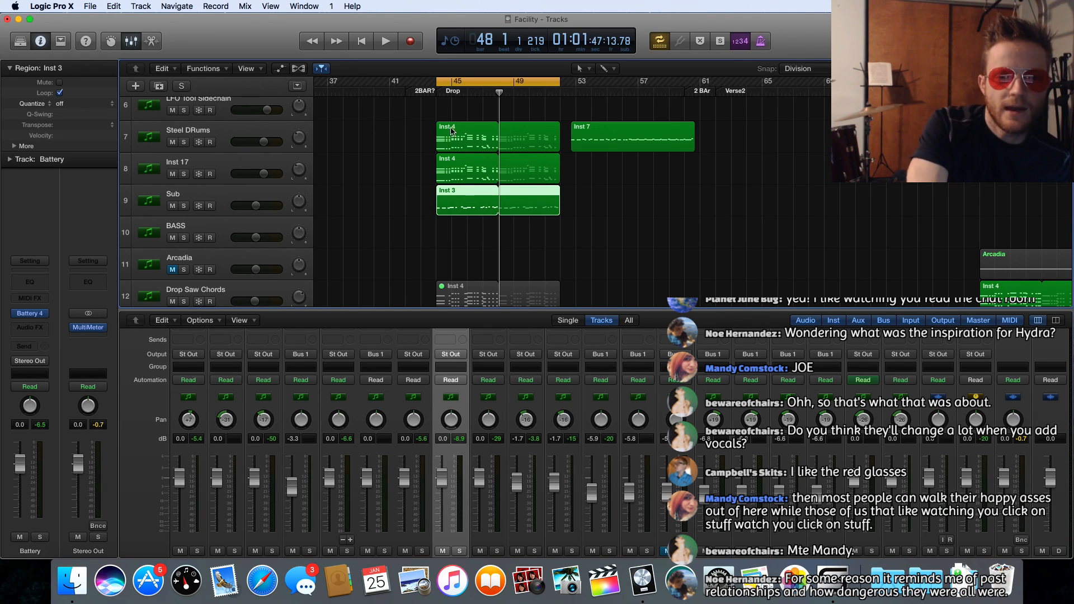
# Set the cycle range to the Hook Layer region in the second drop, play the full mix briefly, and move the playhead to the Drop 2 marker
pyautogui.scroll(5, 583, 136)
pyautogui.hscroll(5, 583, 143)
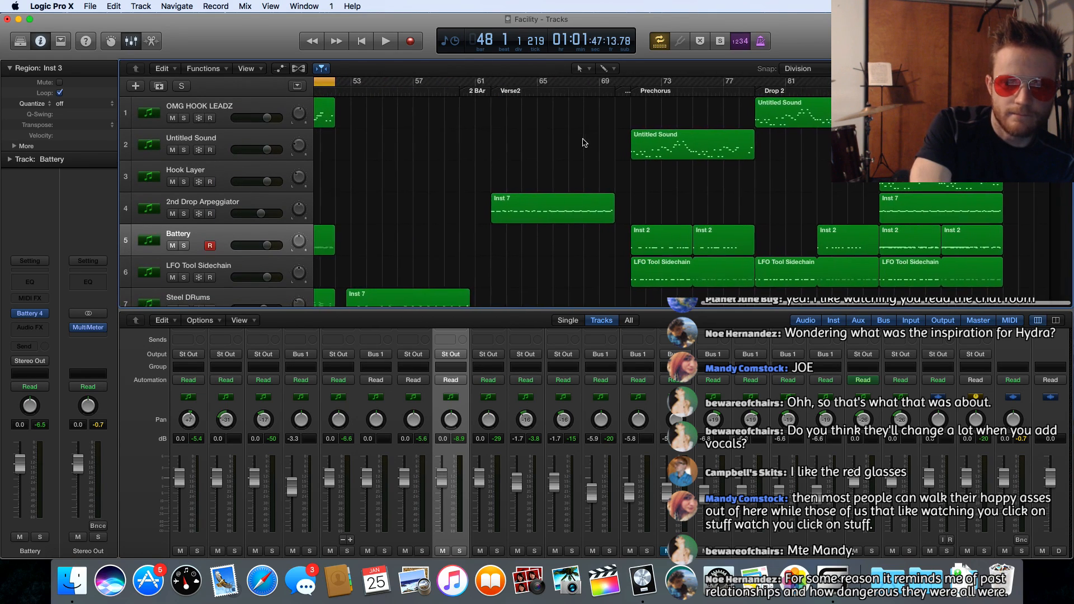
pyautogui.hscroll(-3, 583, 143)
pyautogui.hscroll(3, 582, 143)
pyautogui.hscroll(-4, 582, 142)
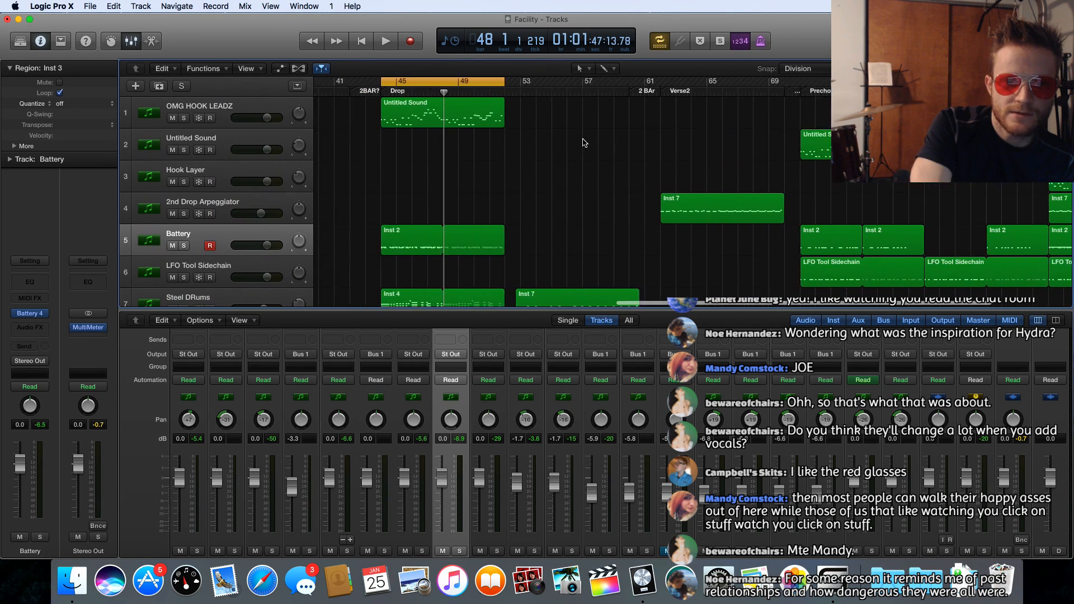
pyautogui.hscroll(4, 583, 143)
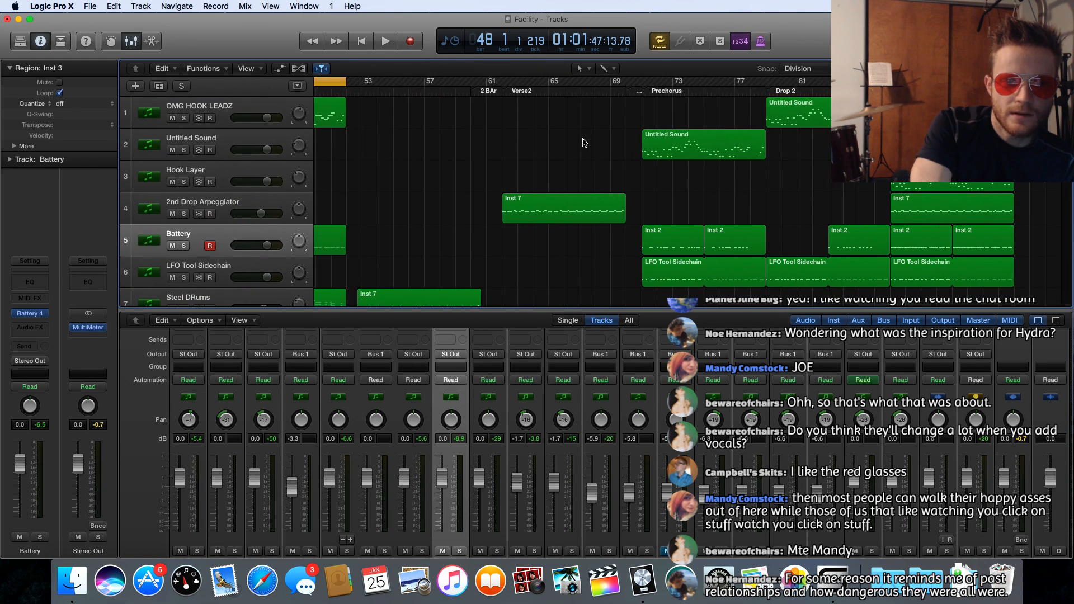
pyautogui.click(952, 175)
pyautogui.press('super+u')
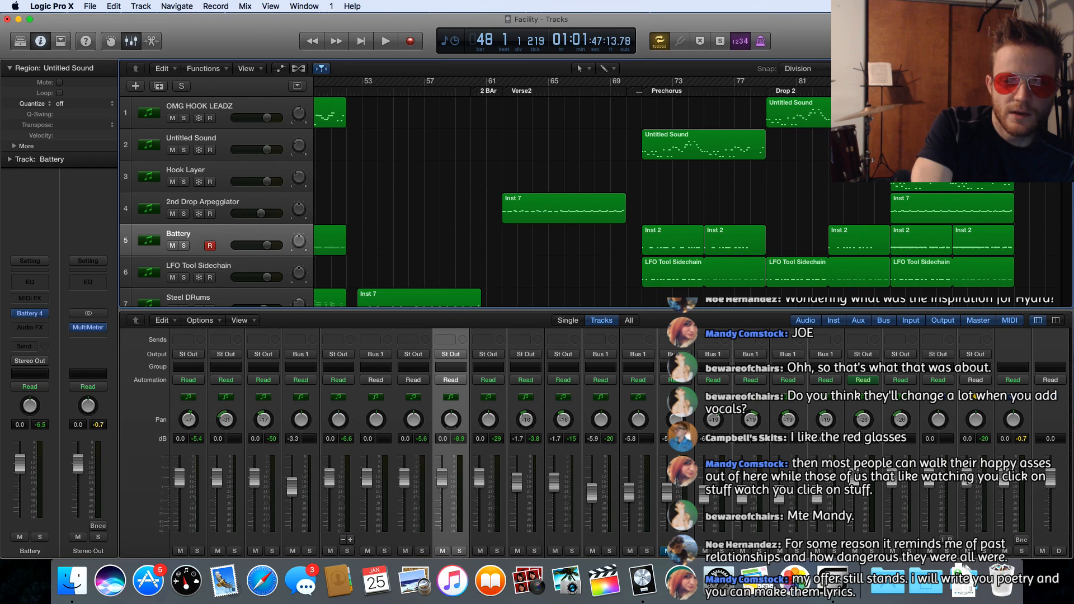
pyautogui.press('space')
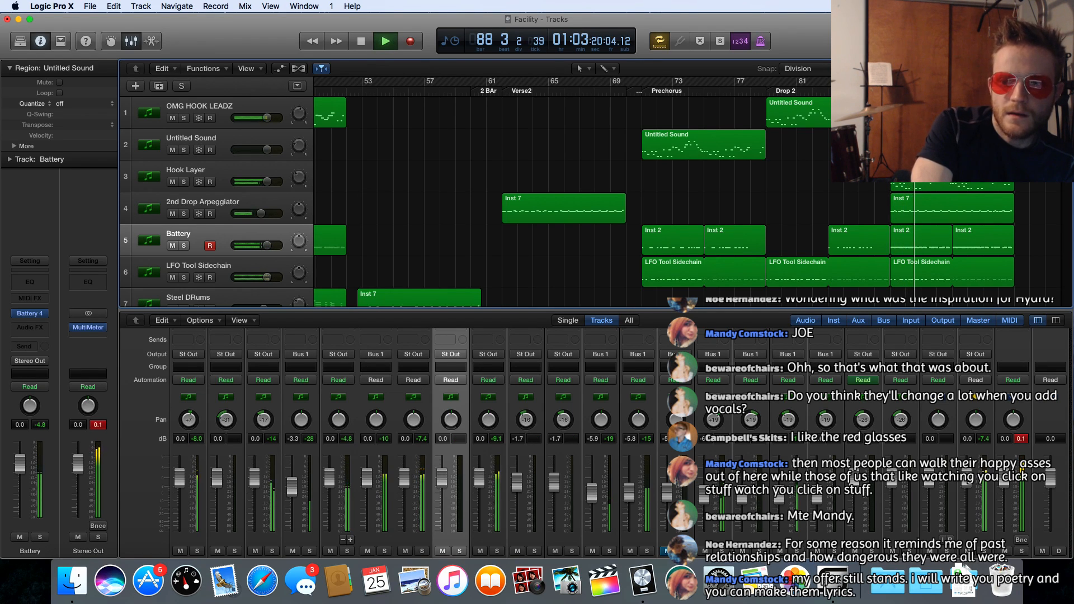
pyautogui.press('space')
pyautogui.click(783, 90)
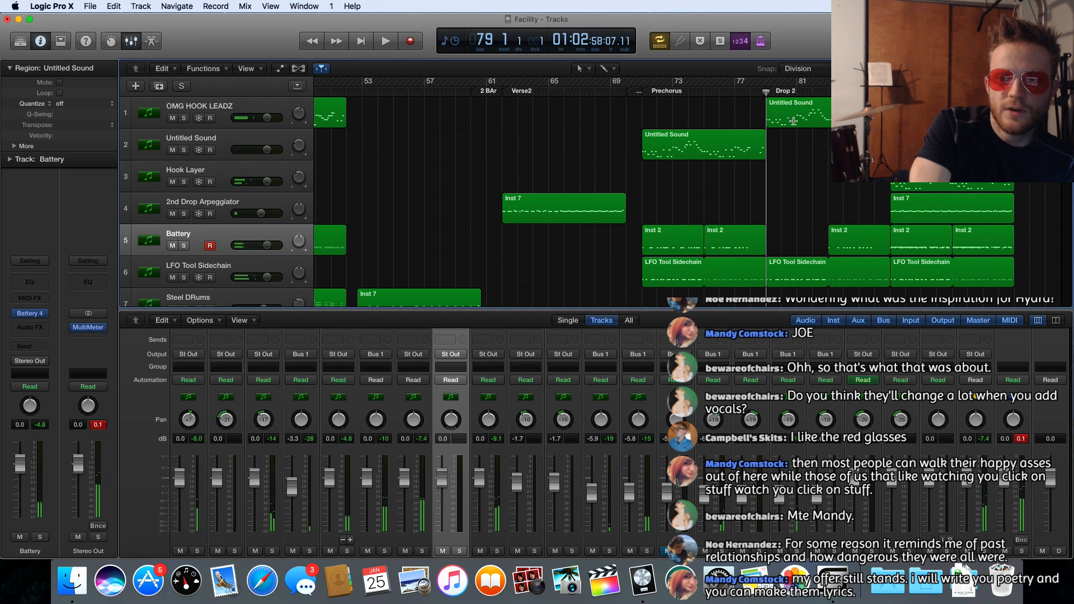
# Turn off the cycle range and play the second drop in the full mix from the Drop 2 marker
pyautogui.click(788, 108)
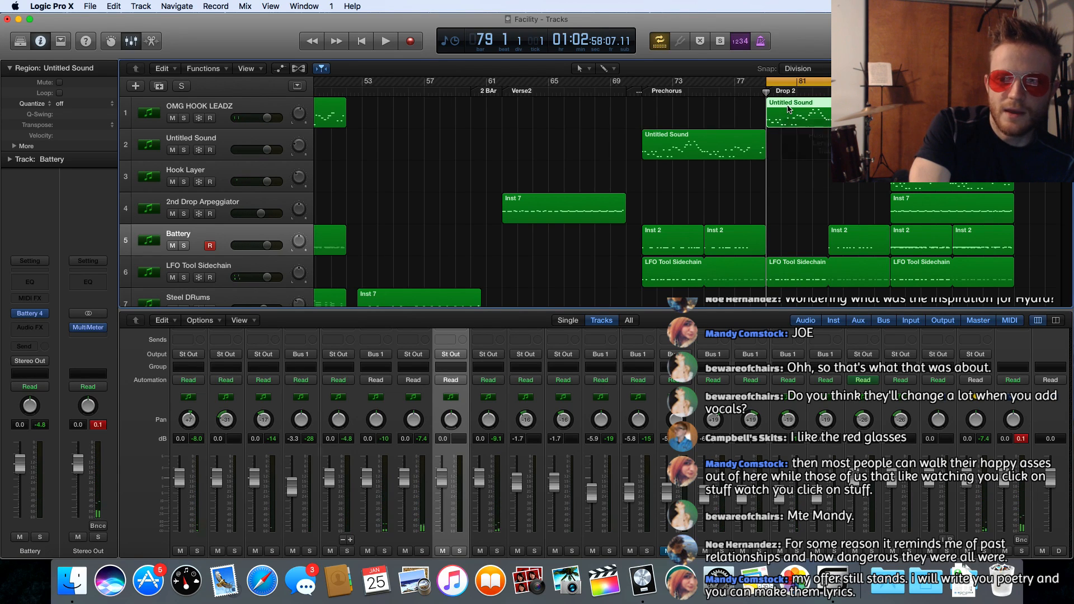
pyautogui.press('c')
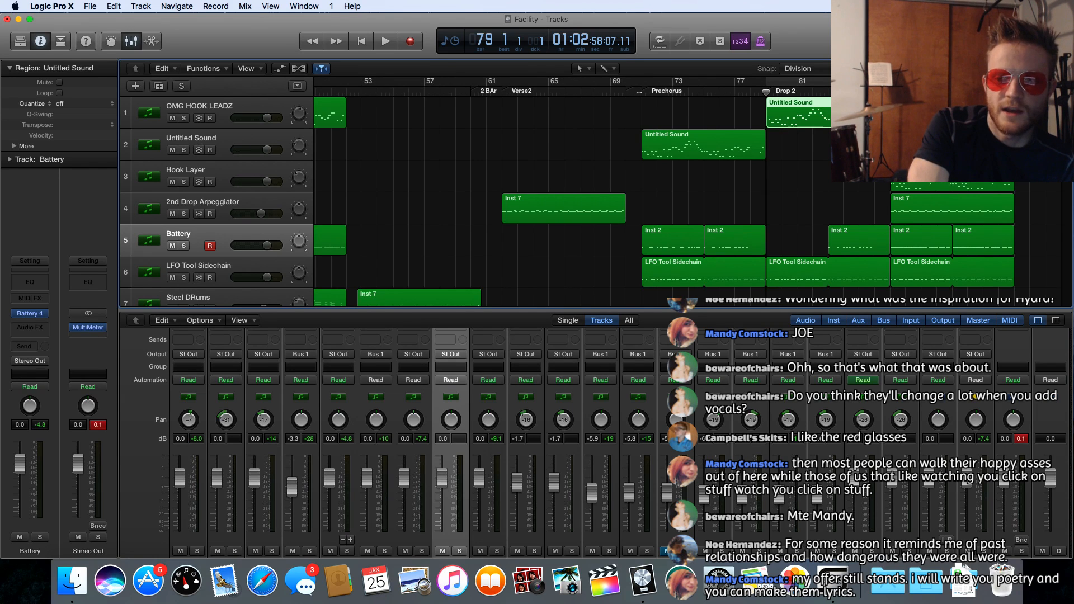
pyautogui.press('space')
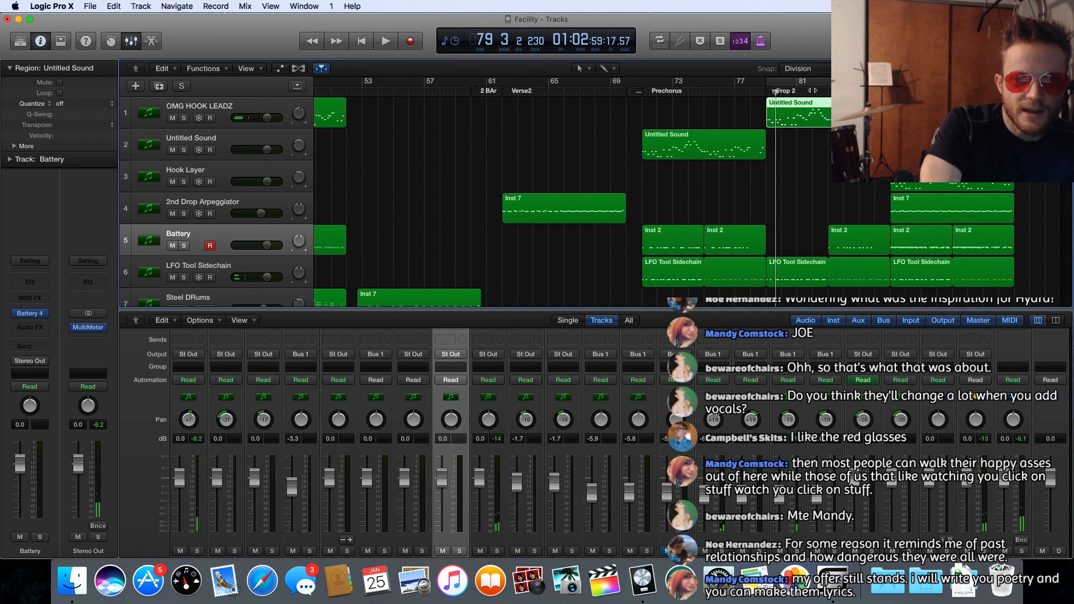
pyautogui.press('space')
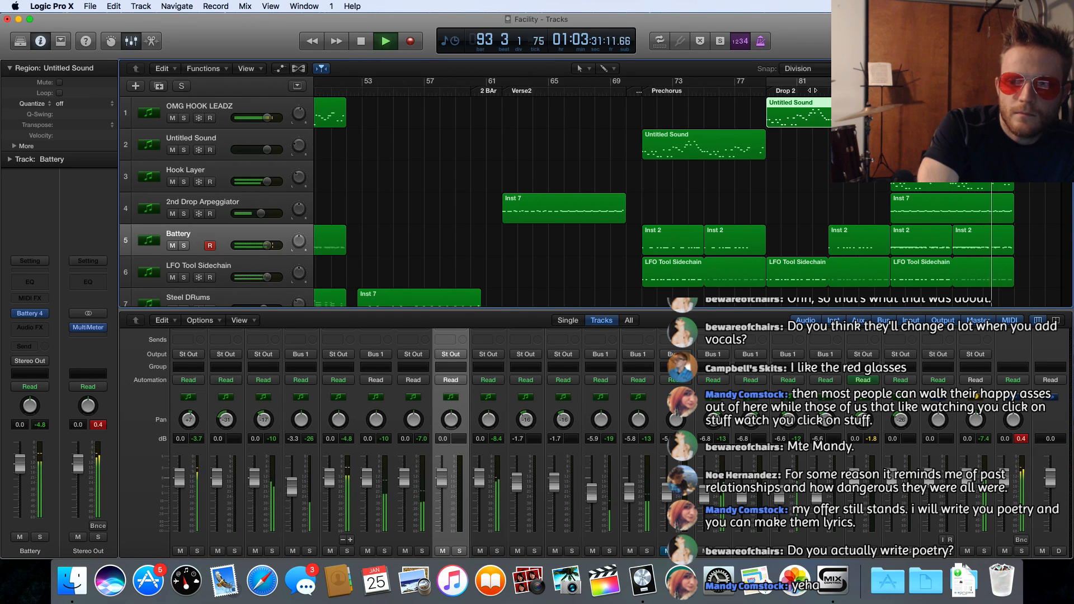
pyautogui.press('space')
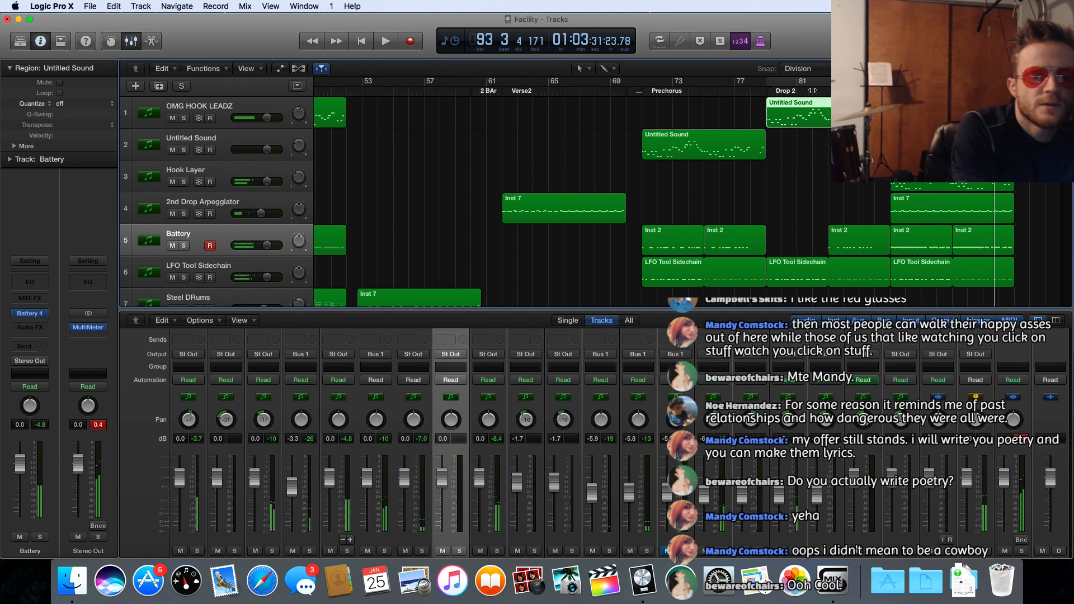
# Loop the first drop's Untitled Sound region on the OMG HOOK LEADZ track through to the end of the Drop section
pyautogui.hscroll(-1, 408, 151)
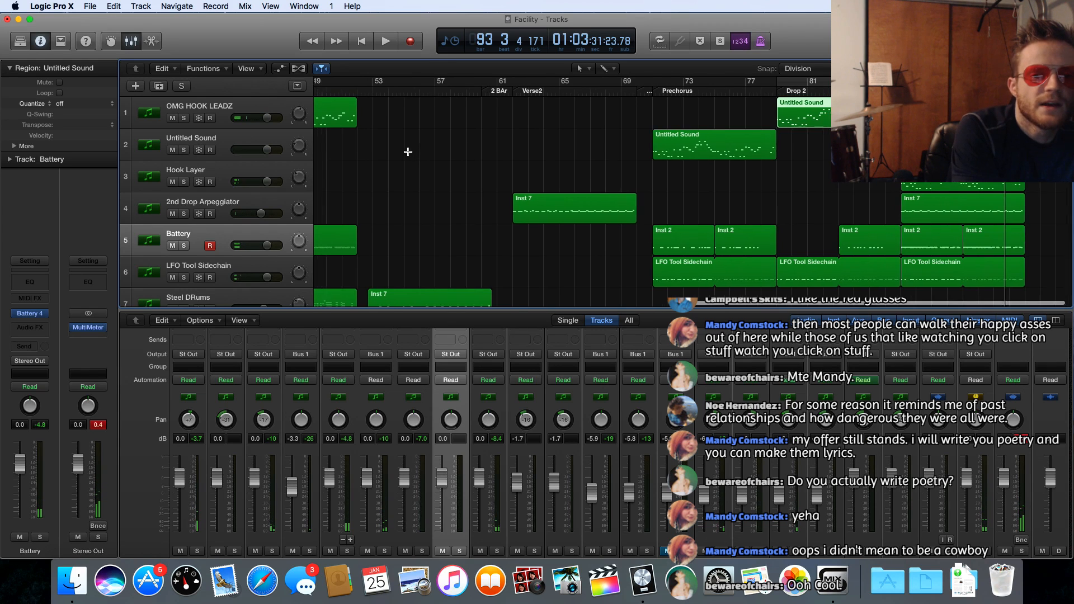
pyautogui.hscroll(-10, 408, 152)
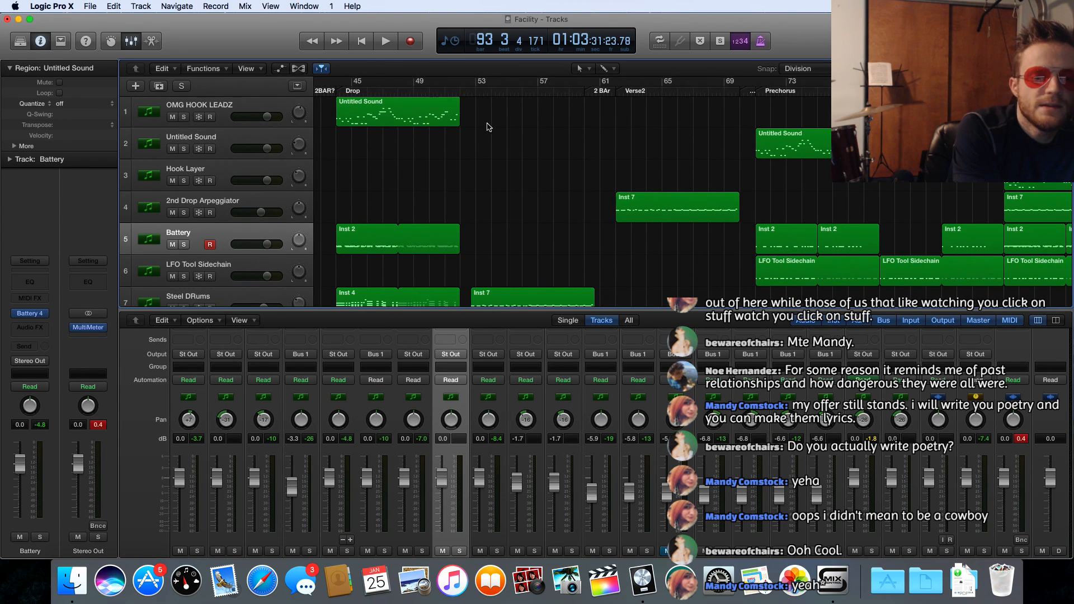
pyautogui.hscroll(11, 575, 136)
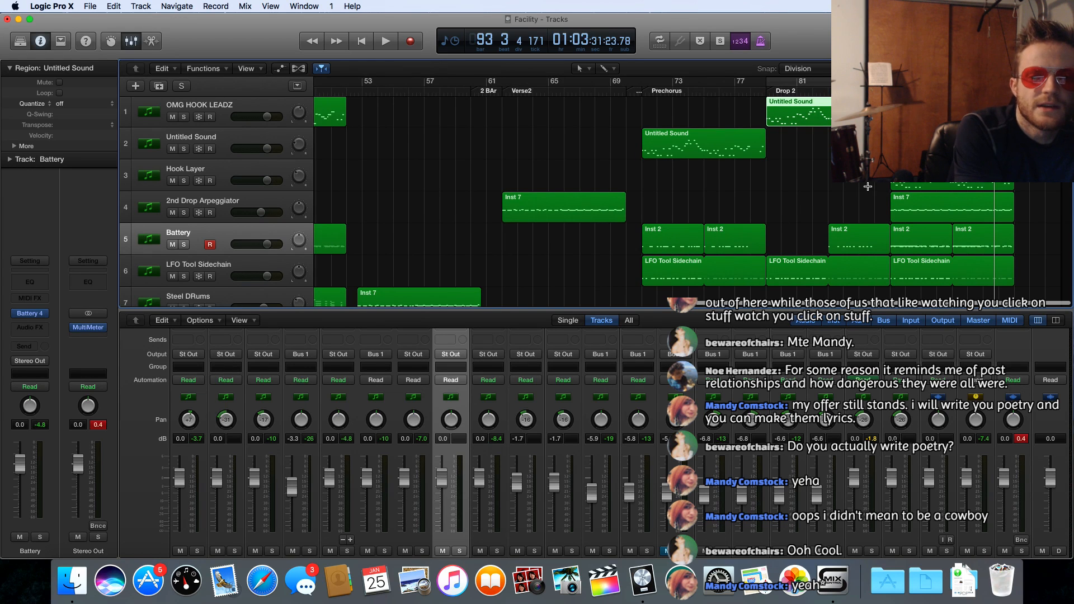
pyautogui.hscroll(-2, 479, 180)
pyautogui.hscroll(-10, 479, 181)
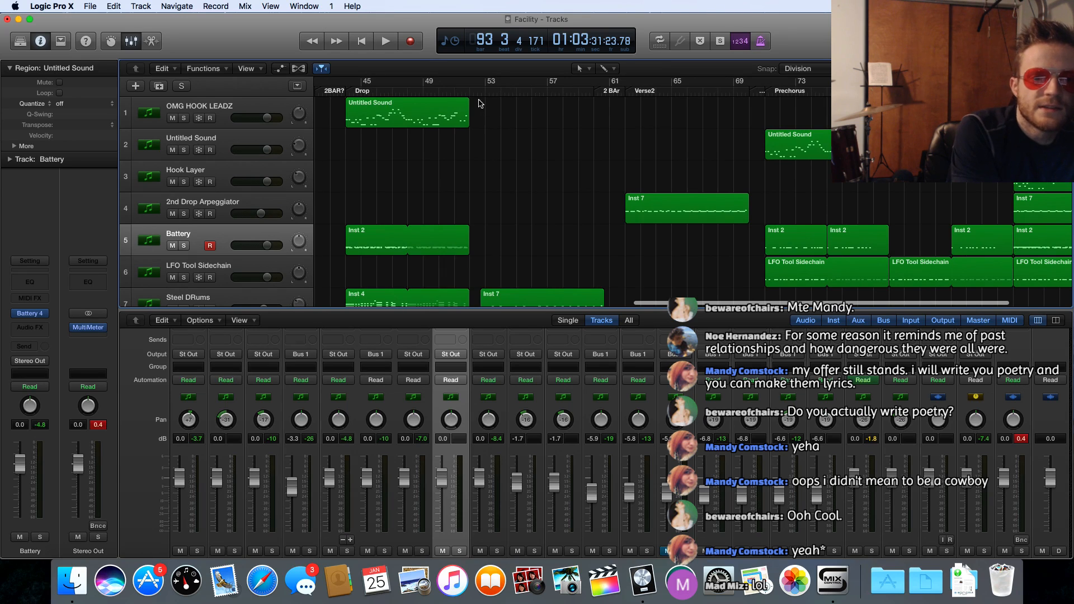
pyautogui.moveTo(468, 106); pyautogui.dragTo(593, 110)
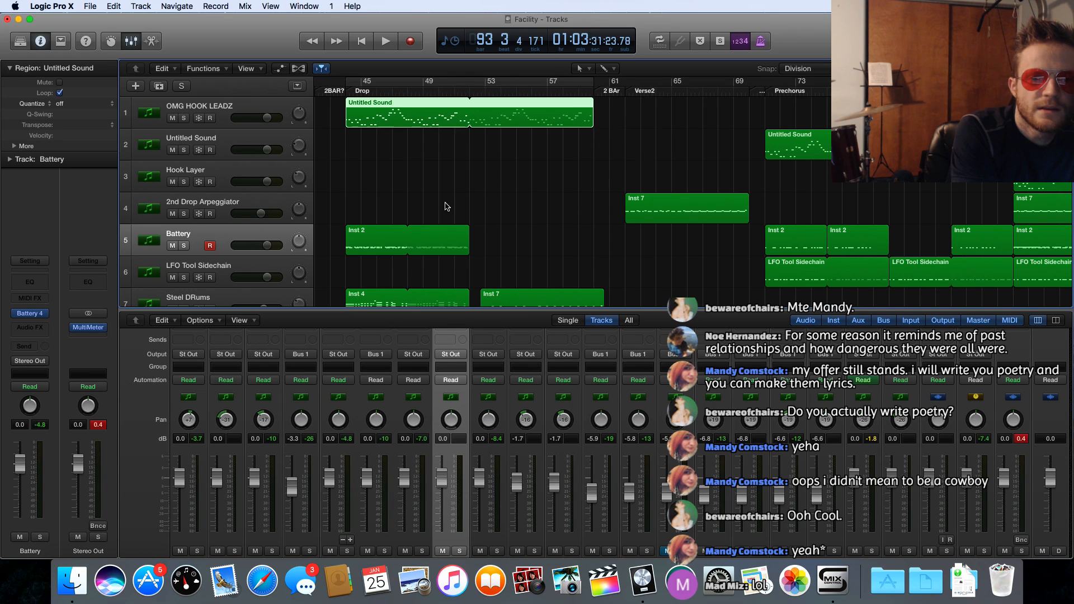
# Delete the Untitled Sound region in the Chorus section of the OMG HOOK LEADZ track
pyautogui.scroll(-5, 436, 190)
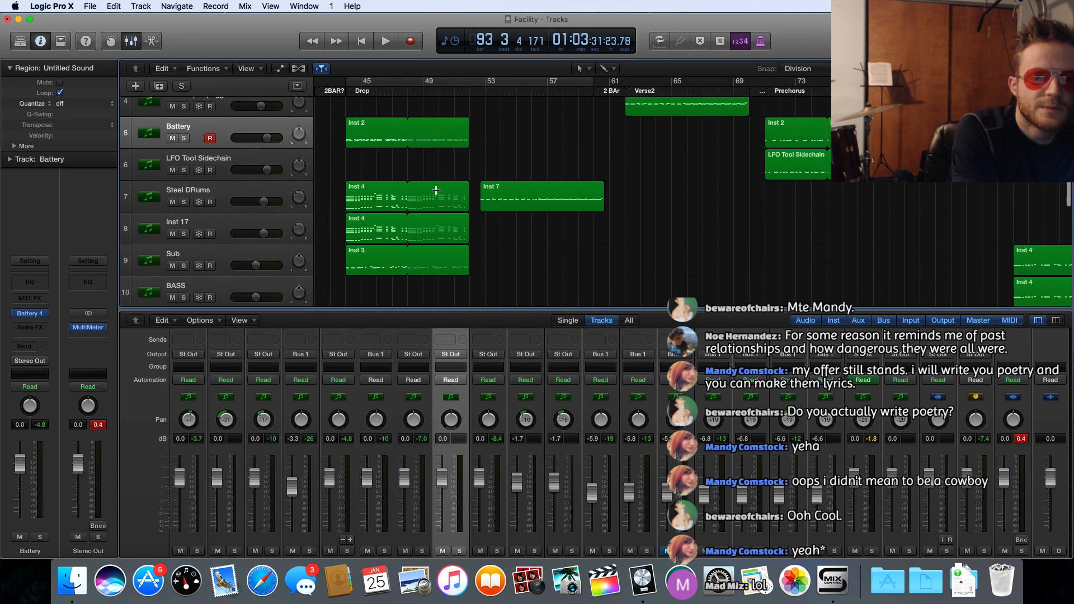
pyautogui.scroll(-6, 436, 190)
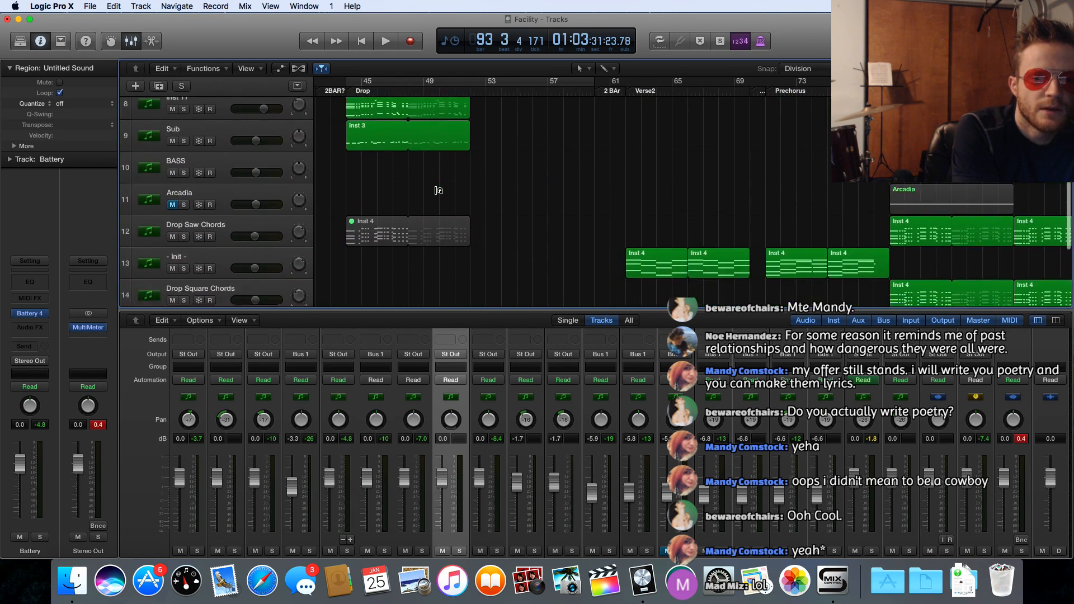
pyautogui.scroll(10, 437, 193)
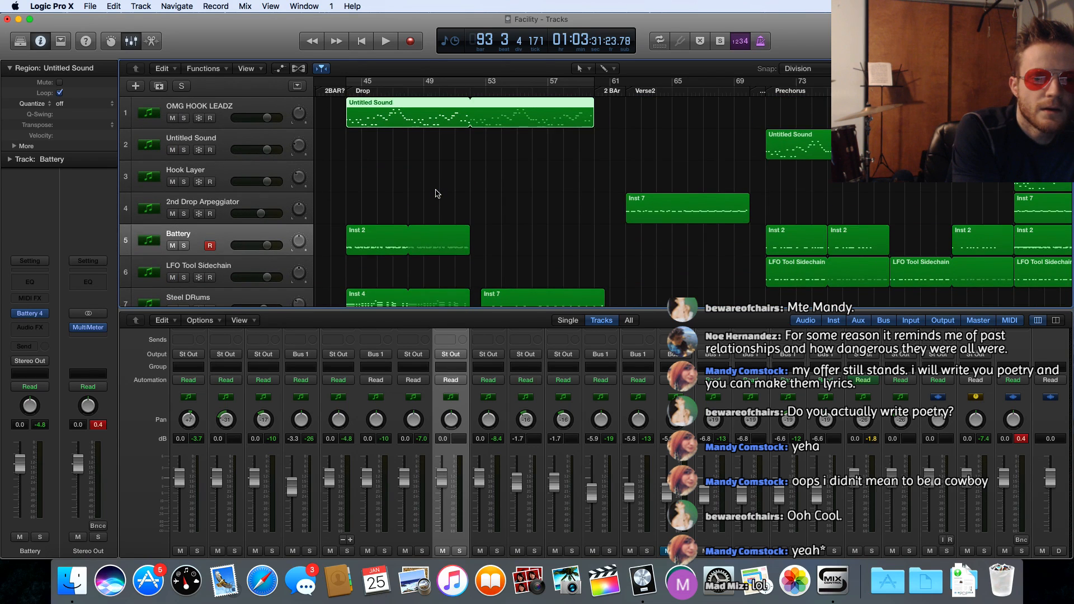
pyautogui.hscroll(-10, 436, 190)
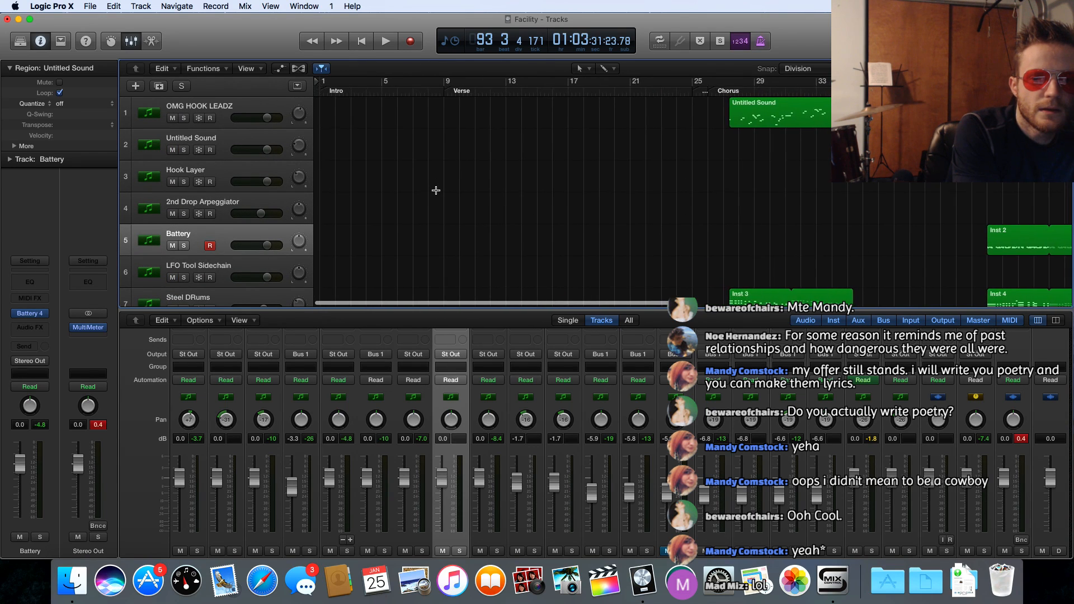
pyautogui.hscroll(3, 436, 190)
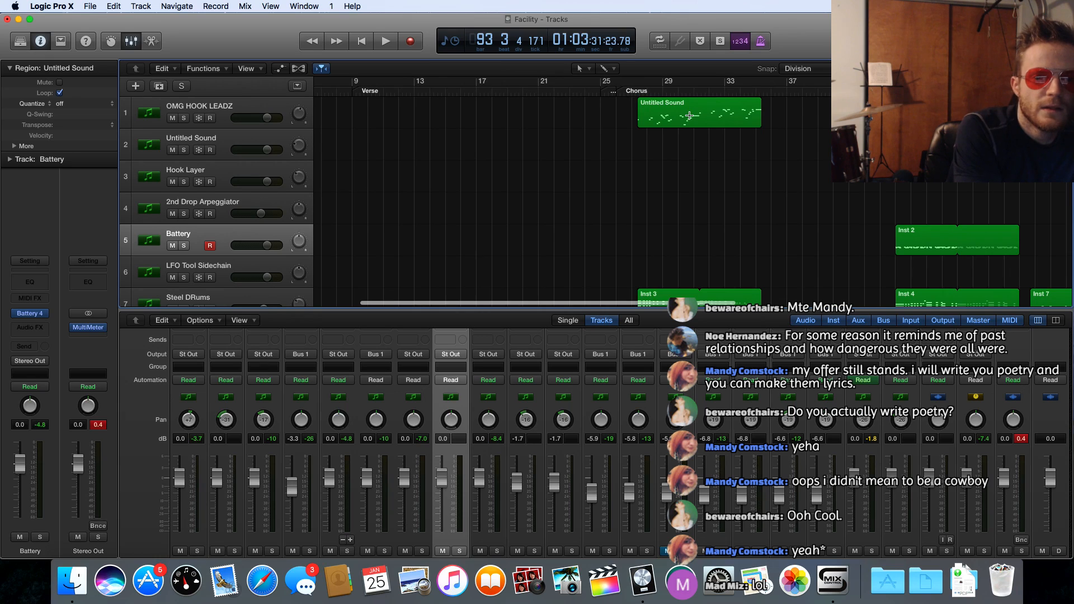
pyautogui.click(653, 108)
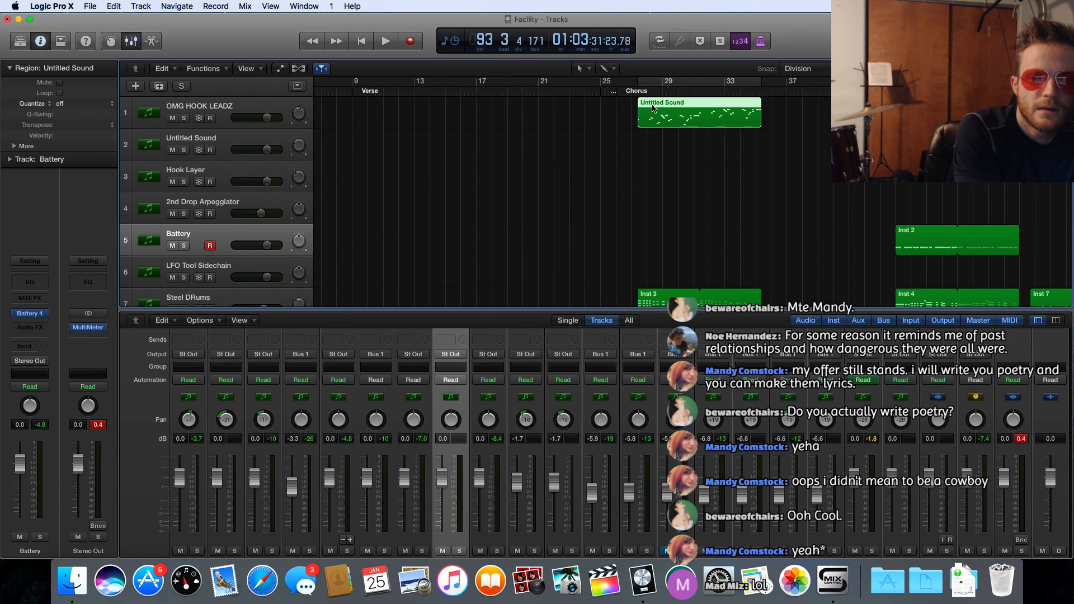
pyautogui.press('Delete')
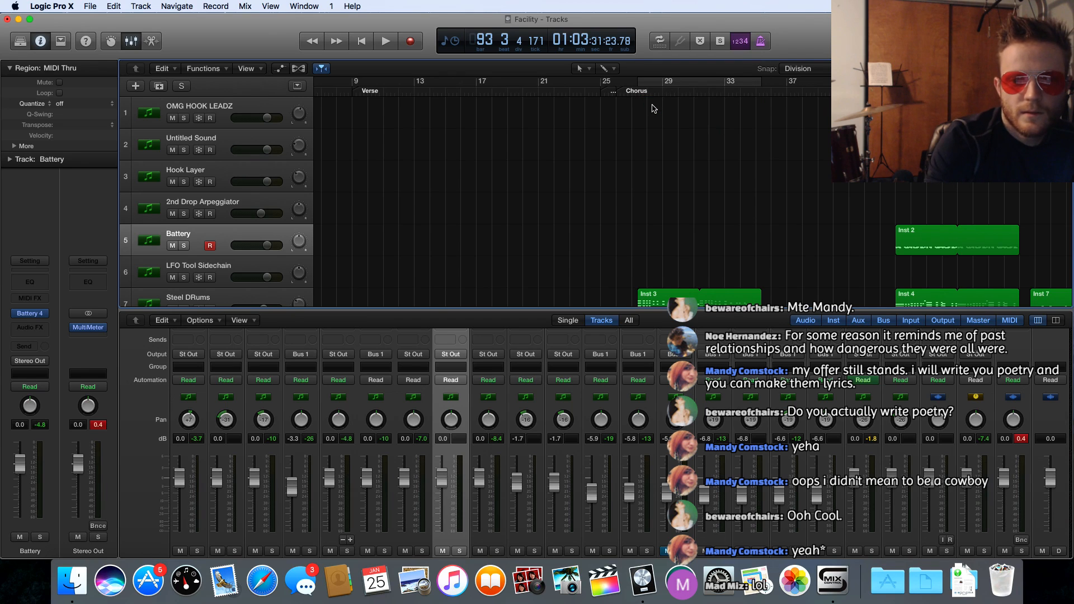
# Place the first drop's Untitled Sound region at bar 1 of OMG HOOK LEADZ and trim its loop to end at bar 9
pyautogui.hscroll(-3, 469, 144)
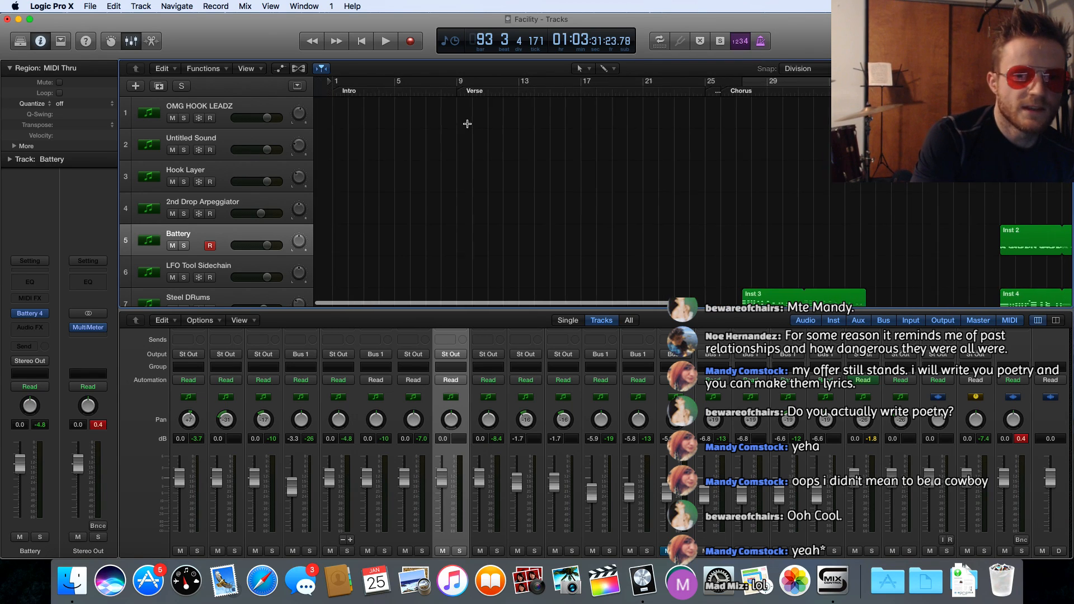
pyautogui.hscroll(5, 473, 162)
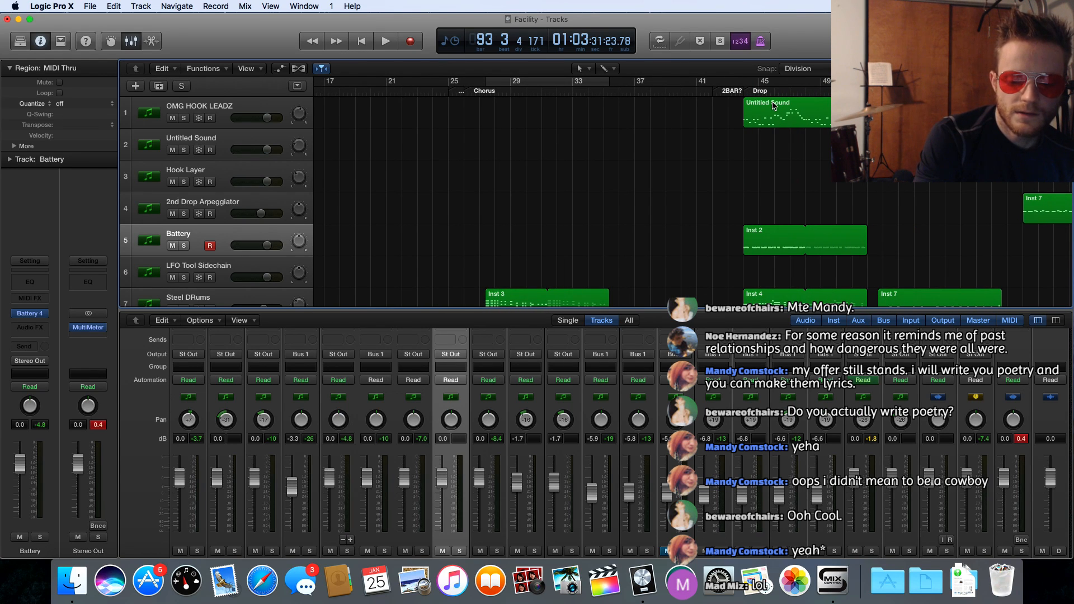
pyautogui.moveTo(774, 105); pyautogui.dragTo(334, 108)
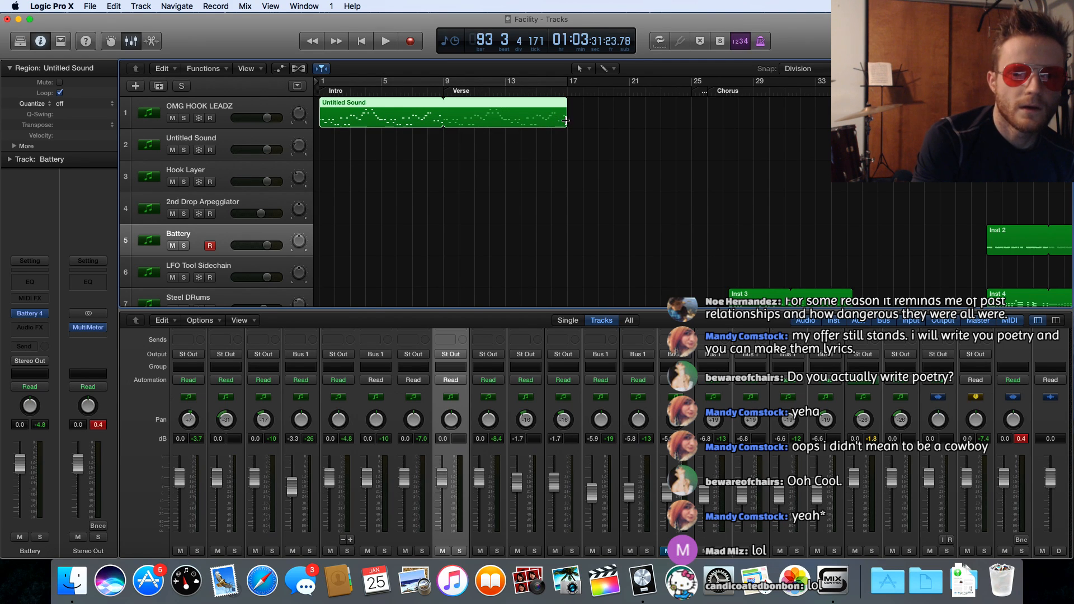
pyautogui.moveTo(565, 108); pyautogui.dragTo(440, 121)
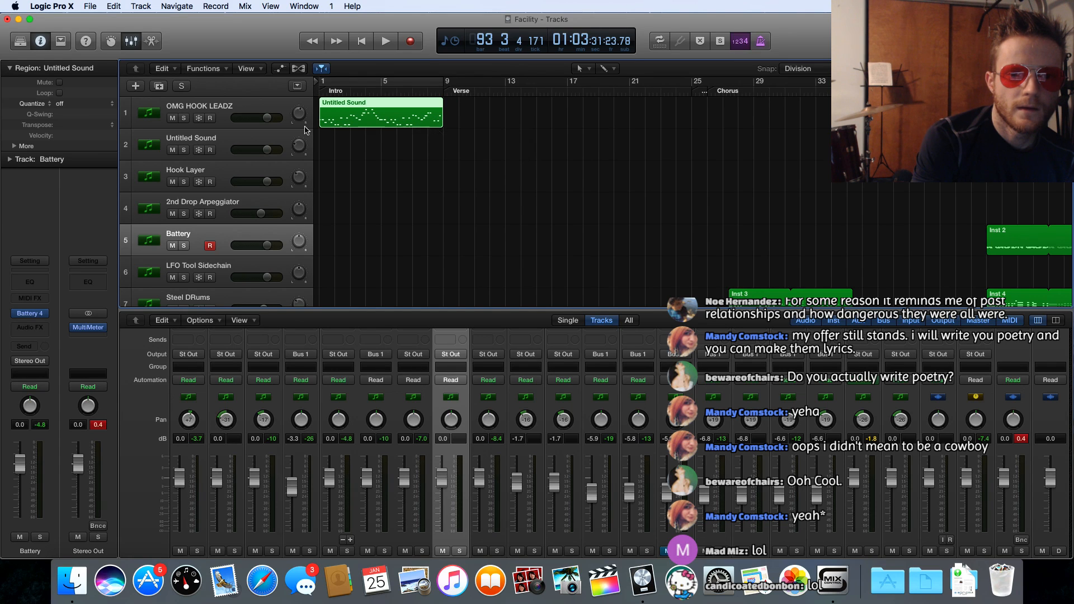
# Check the existing Channel EQ settings on the OMG HOOK LEADZ track
pyautogui.click(218, 112)
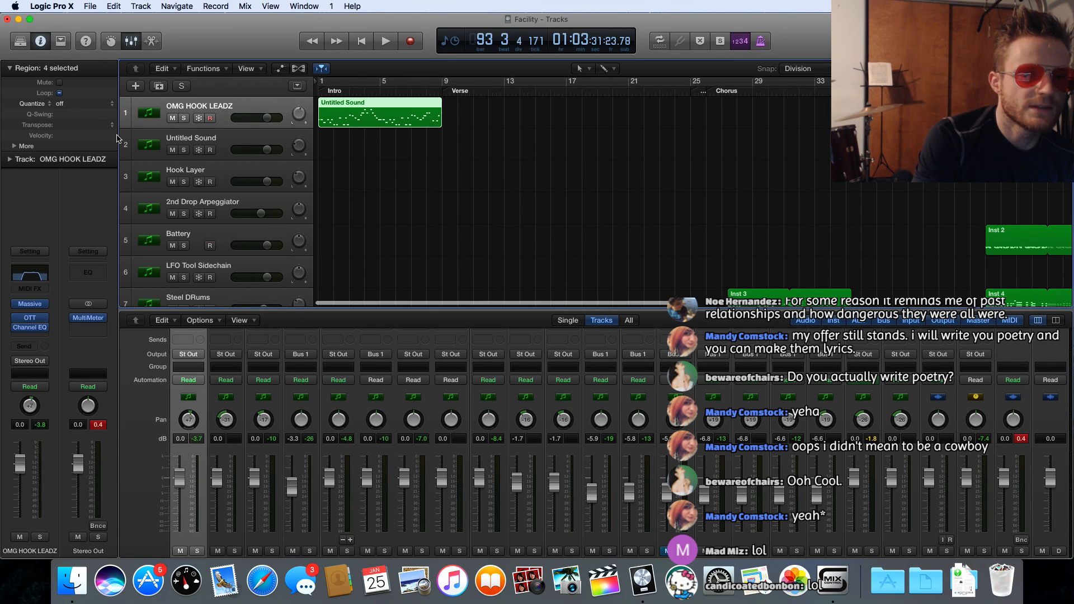
pyautogui.click(32, 330)
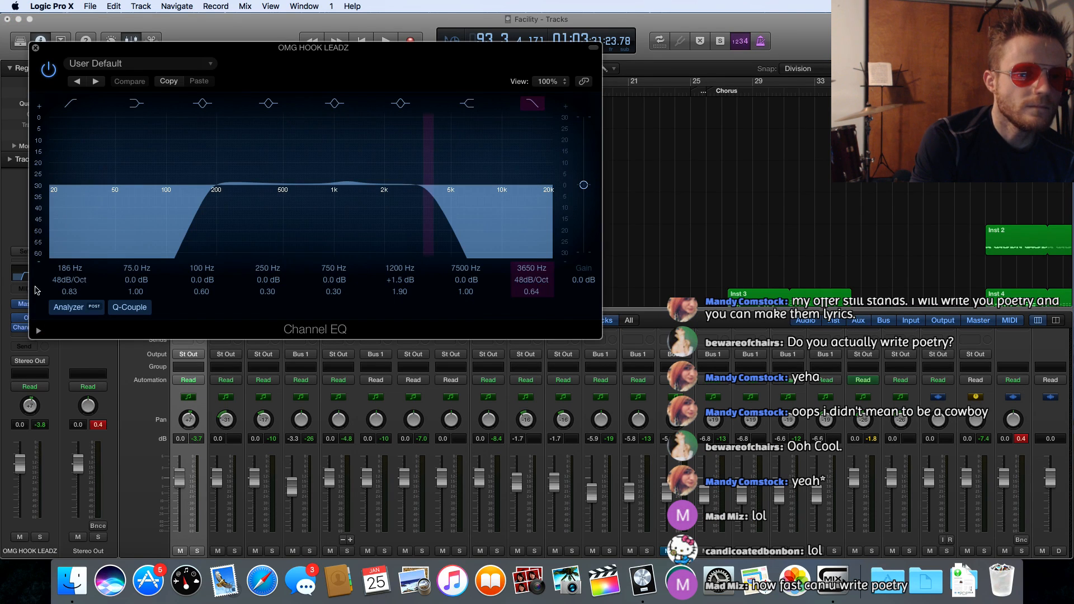
pyautogui.press('super+w')
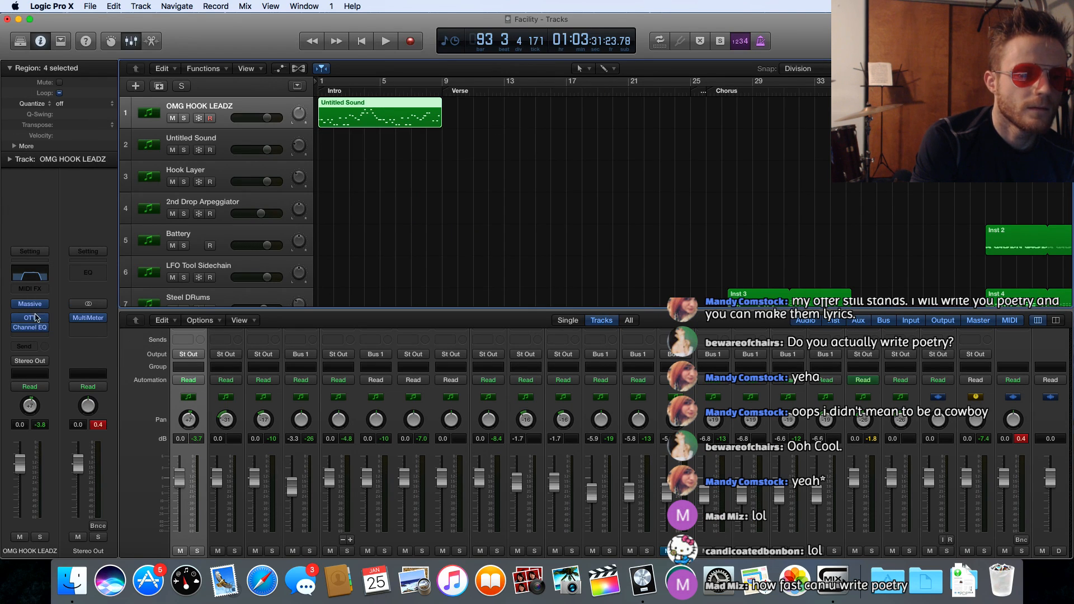
# Add a mono Single Band EQ after the Channel EQ on the OMG HOOK LEADZ track
pyautogui.click(29, 335)
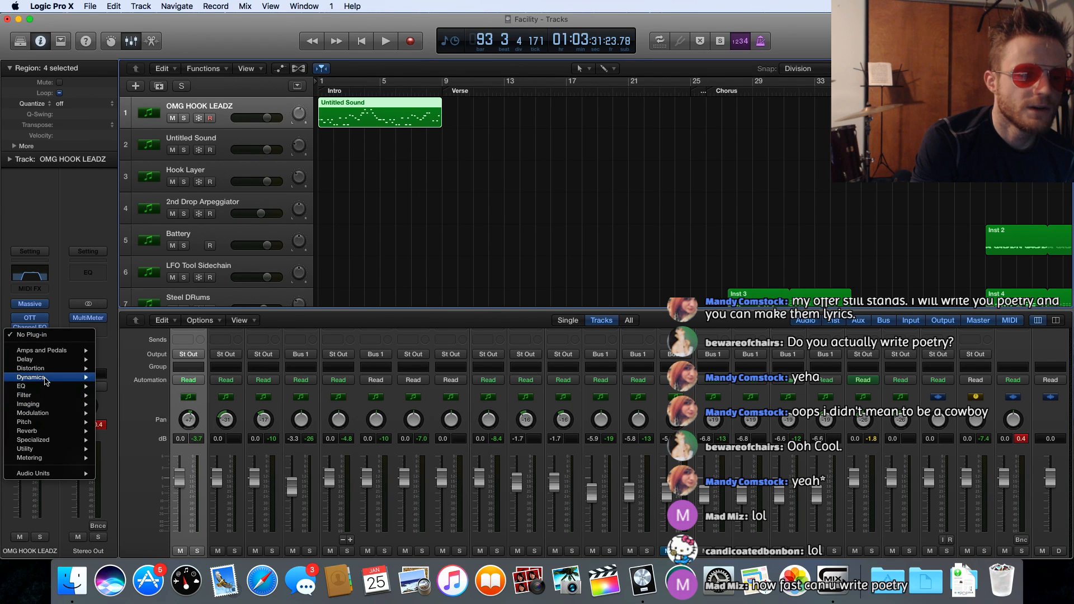
pyautogui.moveTo(49, 396)
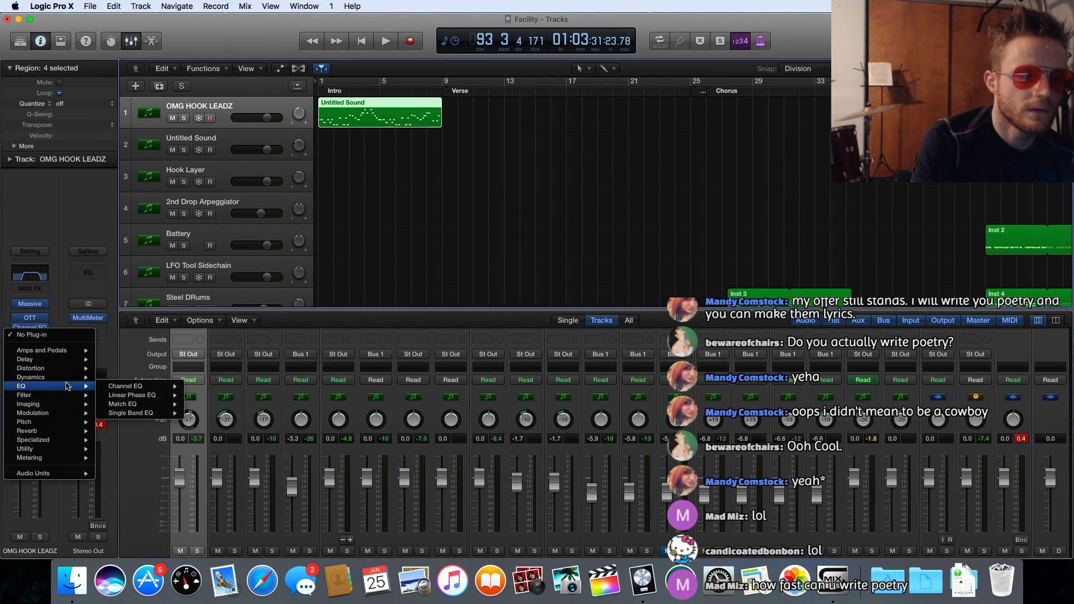
pyautogui.moveTo(121, 404)
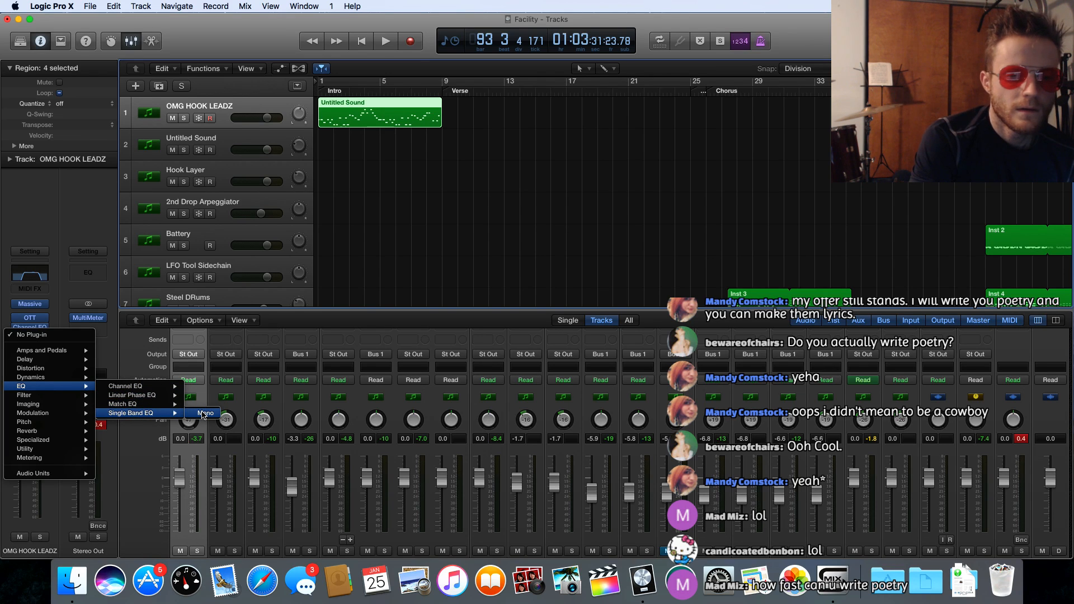
pyautogui.click(203, 414)
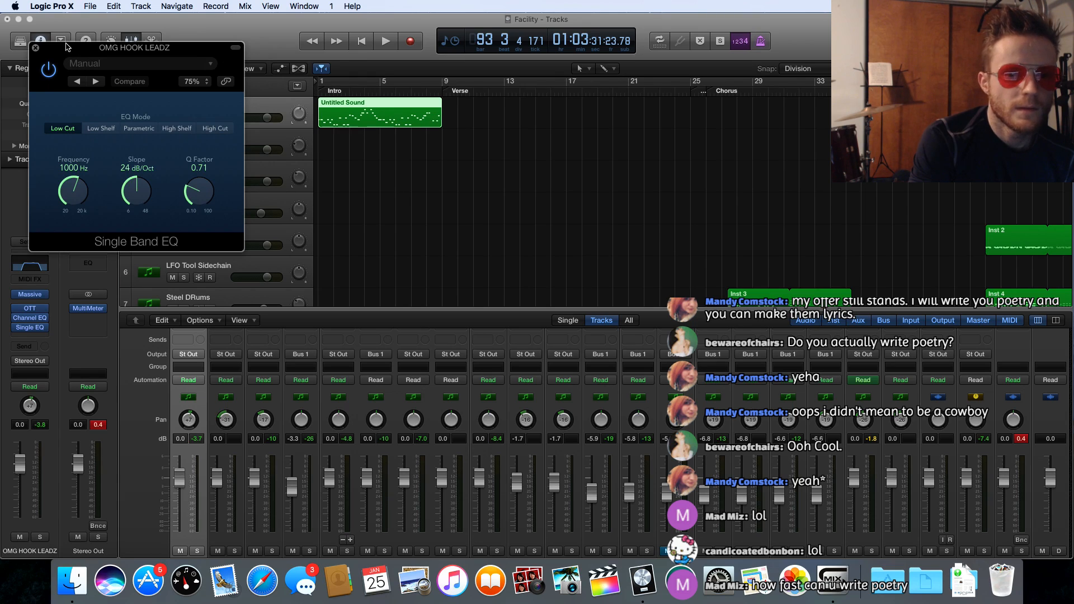
pyautogui.click(35, 49)
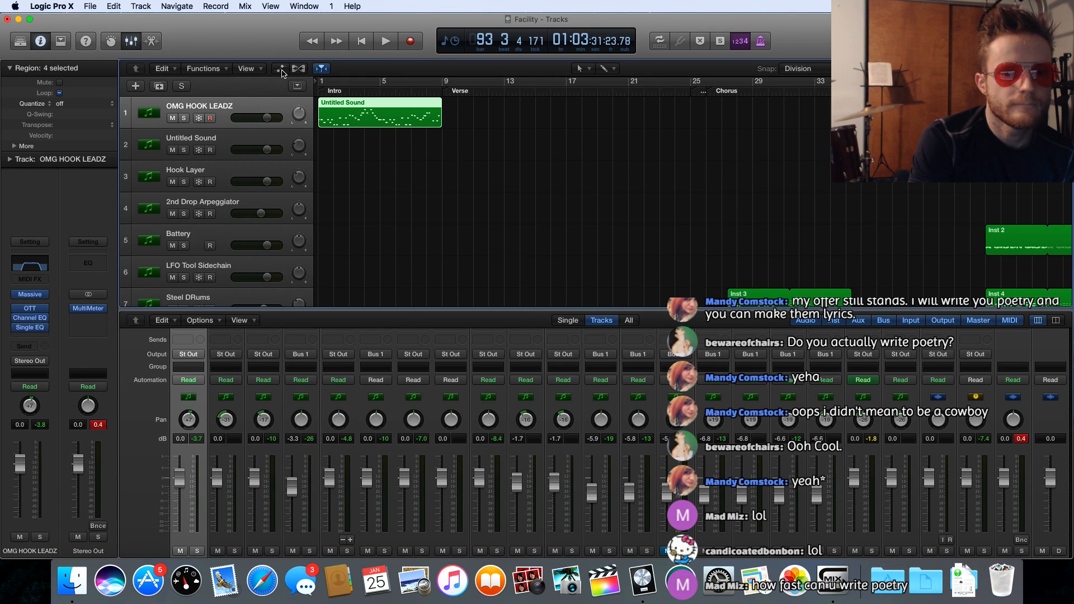
# Show the track automation and set the Single Band EQ on OMG HOOK LEADZ to High Cut mode
pyautogui.click(282, 70)
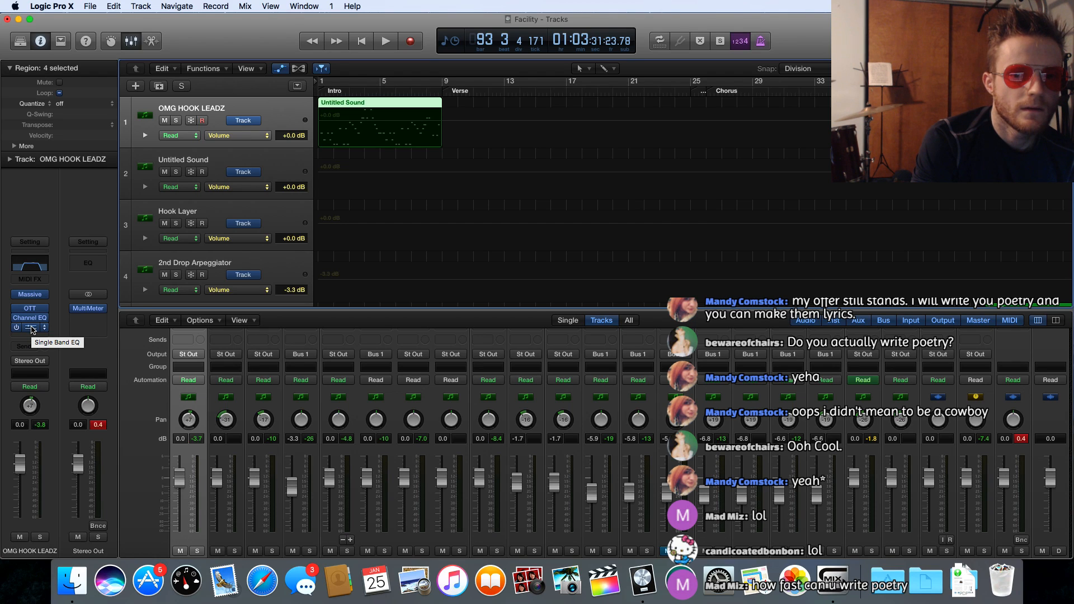
pyautogui.click(31, 330)
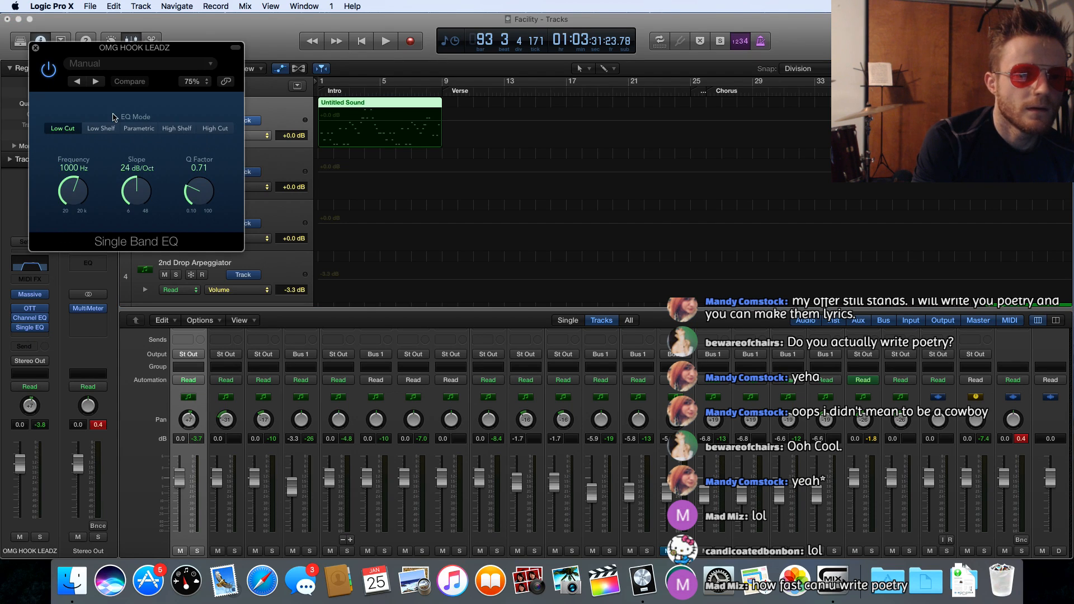
pyautogui.click(205, 126)
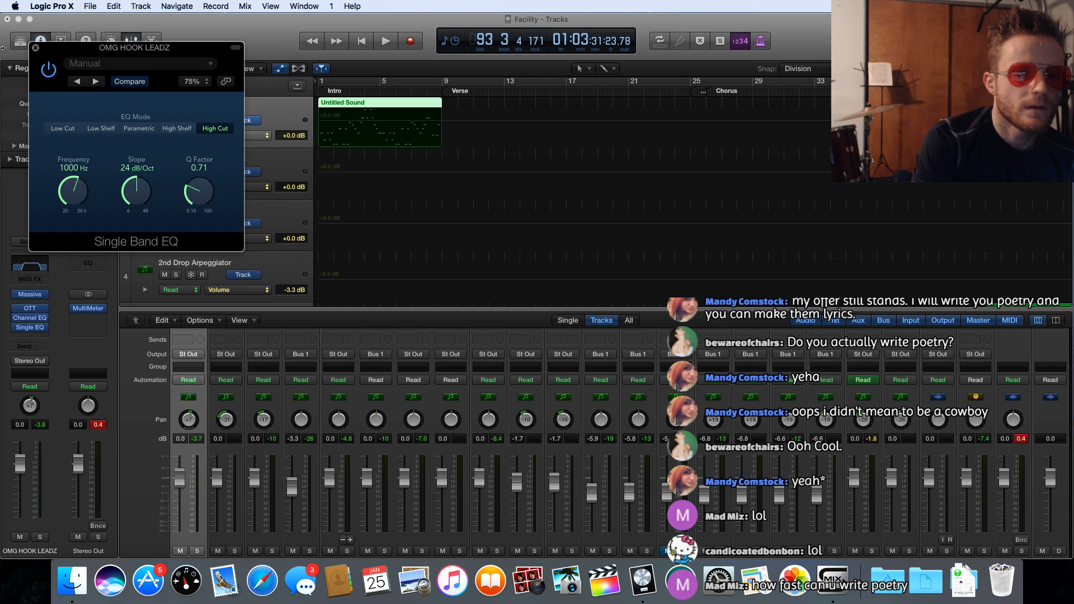
pyautogui.click(36, 49)
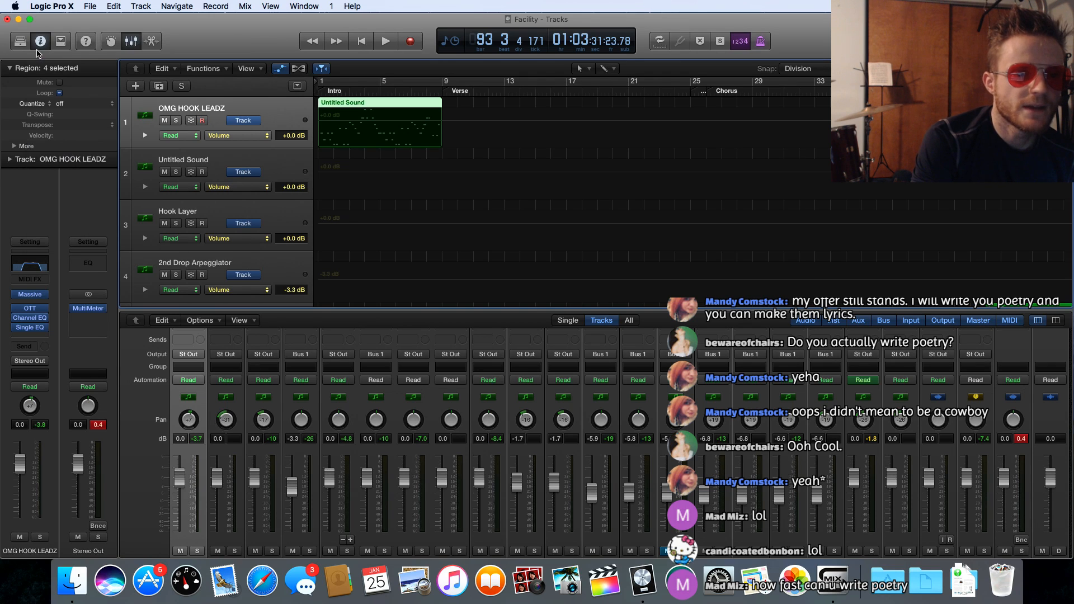
# Automate the Single EQ frequency on OMG HOOK LEADZ, rising from about 59 Hz at bar 1 to 20000 Hz at bar 9
pyautogui.click(249, 139)
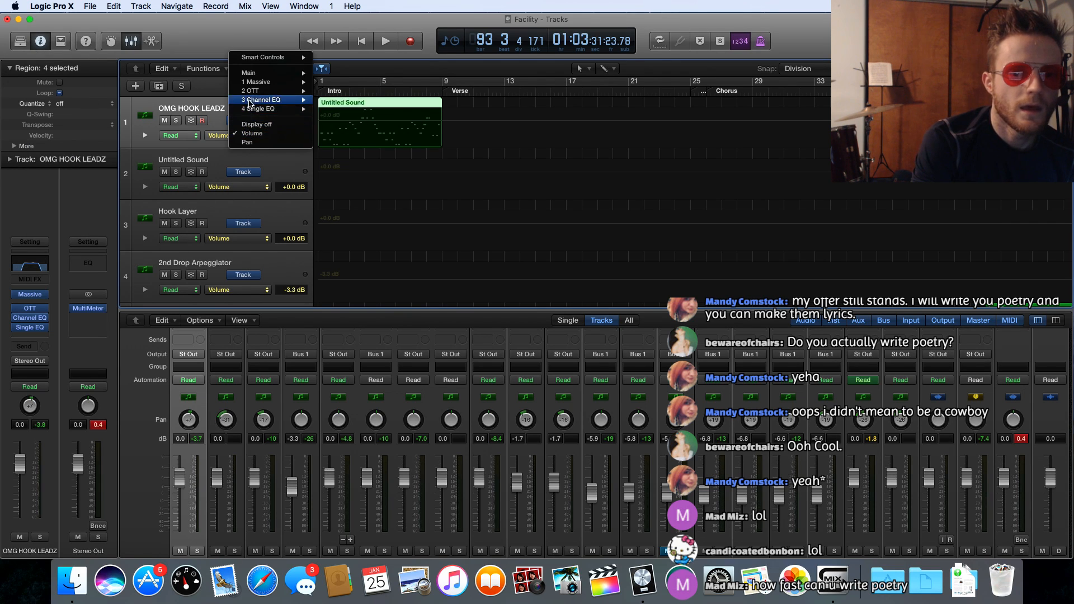
pyautogui.moveTo(255, 101)
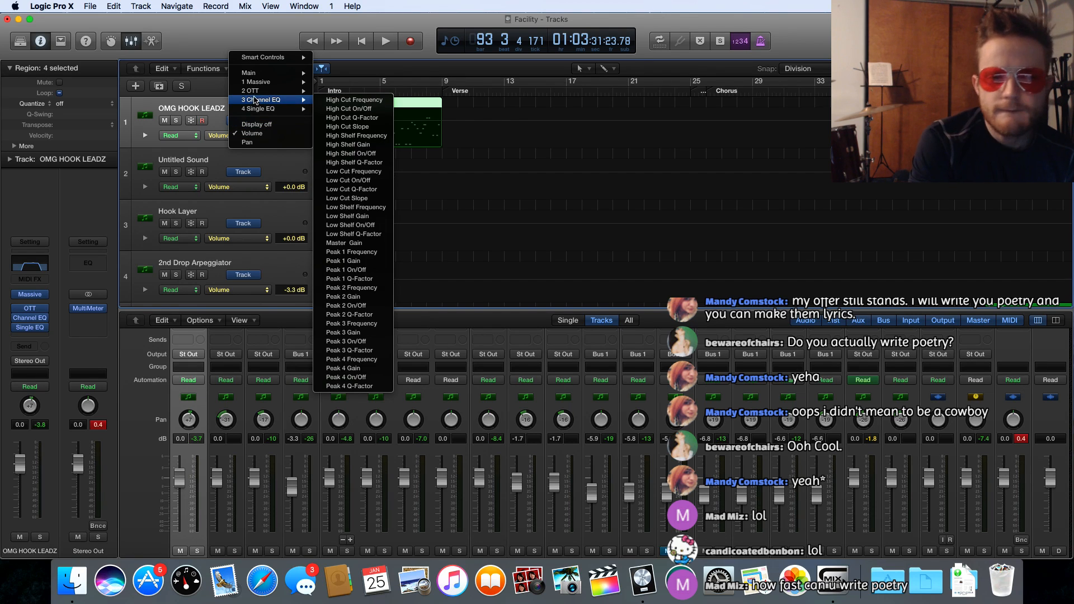
pyautogui.moveTo(297, 112)
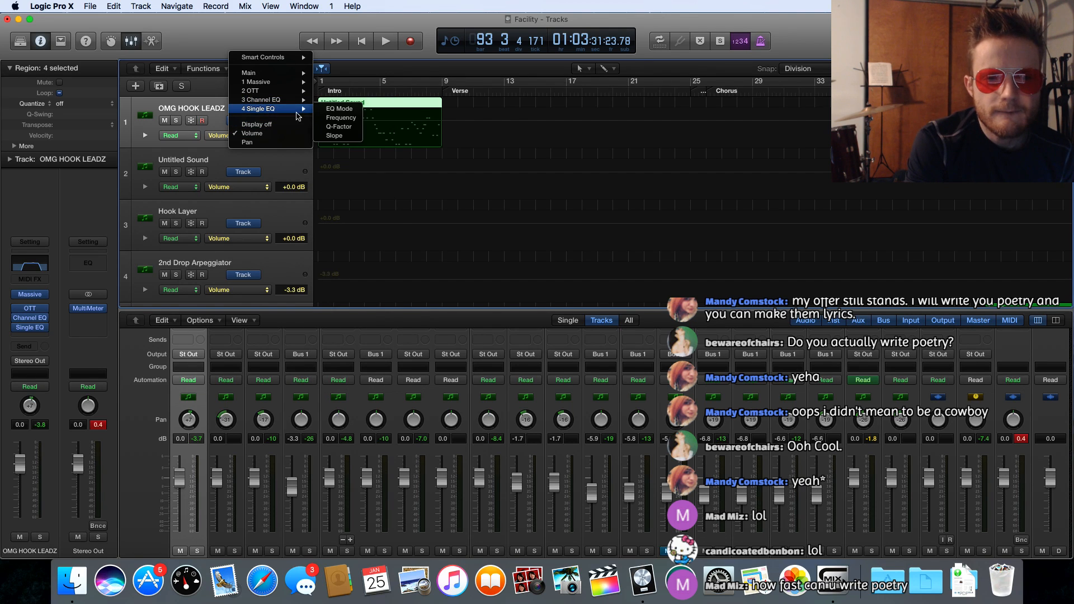
pyautogui.click(339, 118)
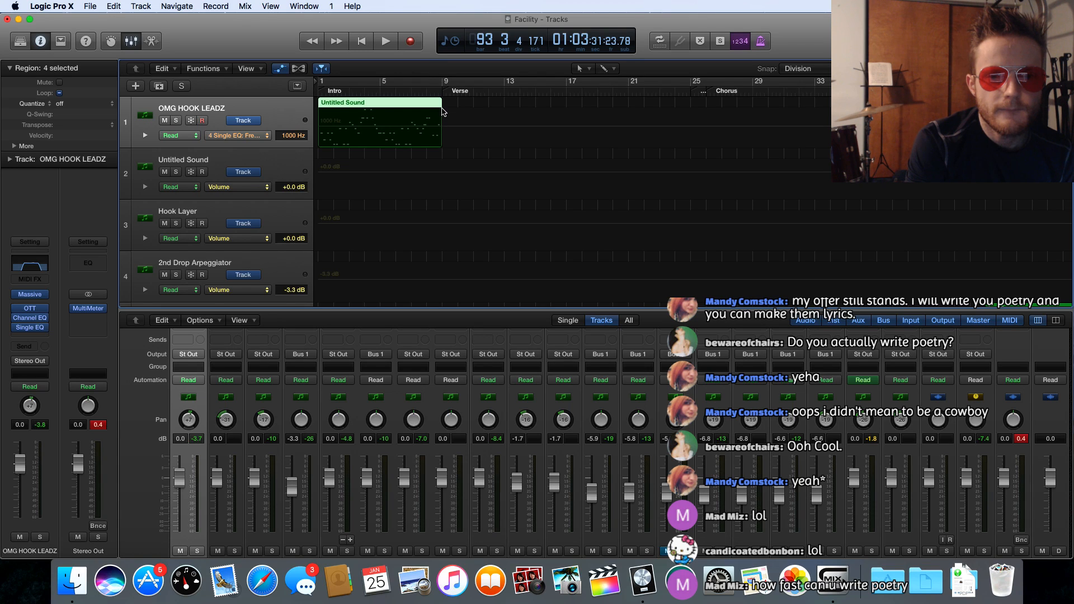
pyautogui.click(442, 111)
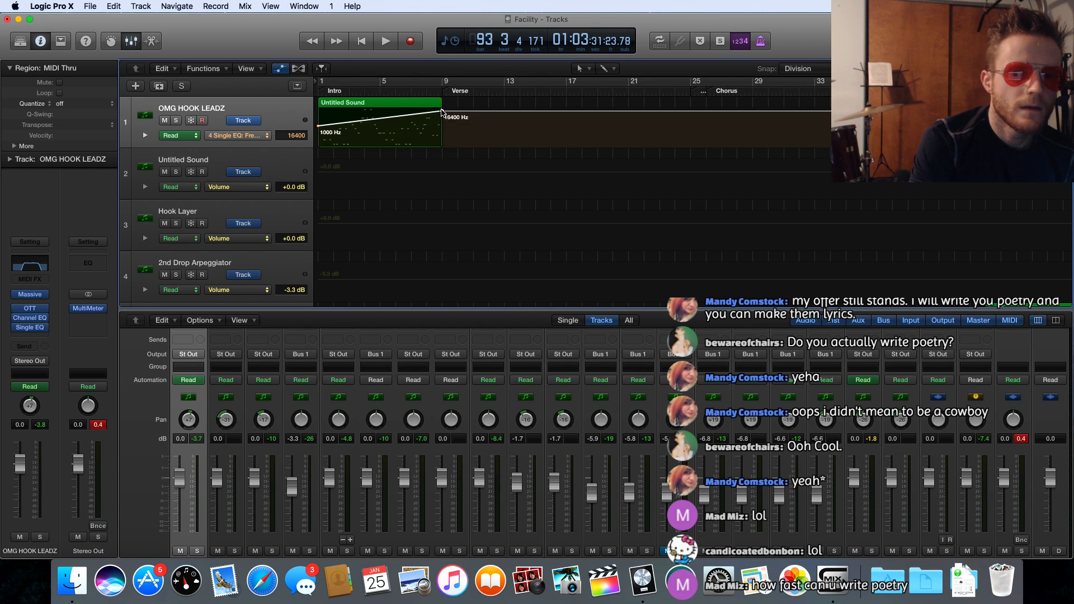
pyautogui.moveTo(449, 115); pyautogui.dragTo(450, 107)
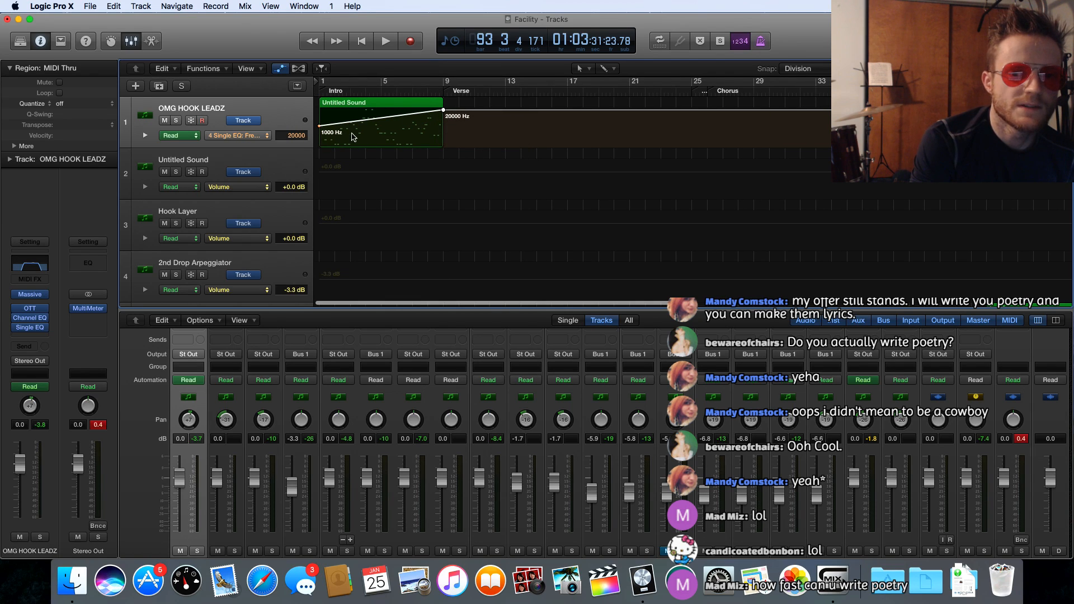
pyautogui.moveTo(319, 127); pyautogui.dragTo(320, 140)
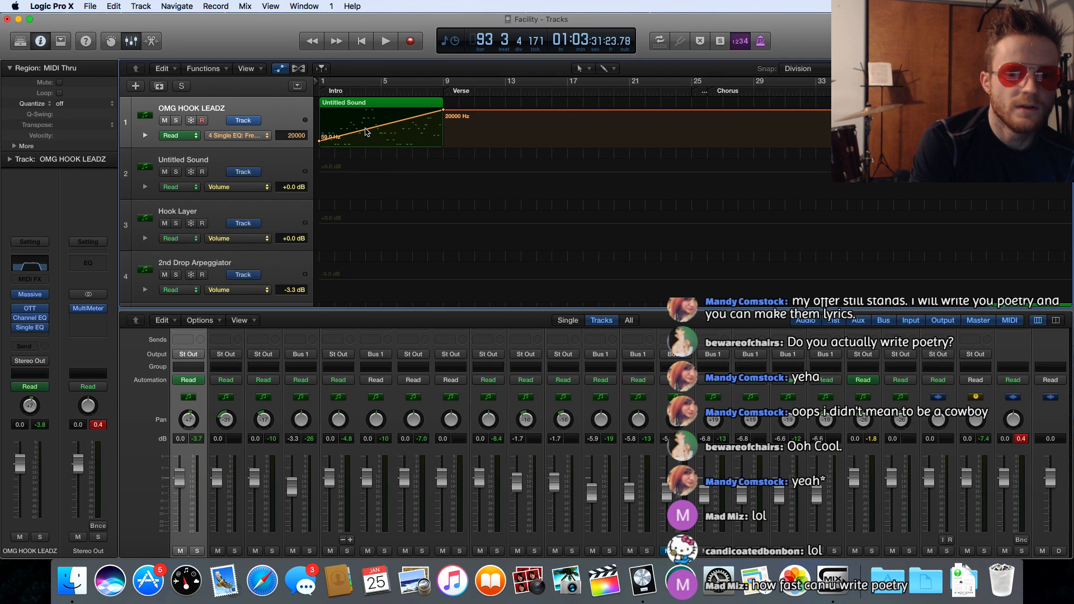
# Shape the intro's EQ frequency curve with points around 520, 980, 405, 1160 and 29 Hz, and move the 20000 Hz point just past bar 9
pyautogui.click(379, 127)
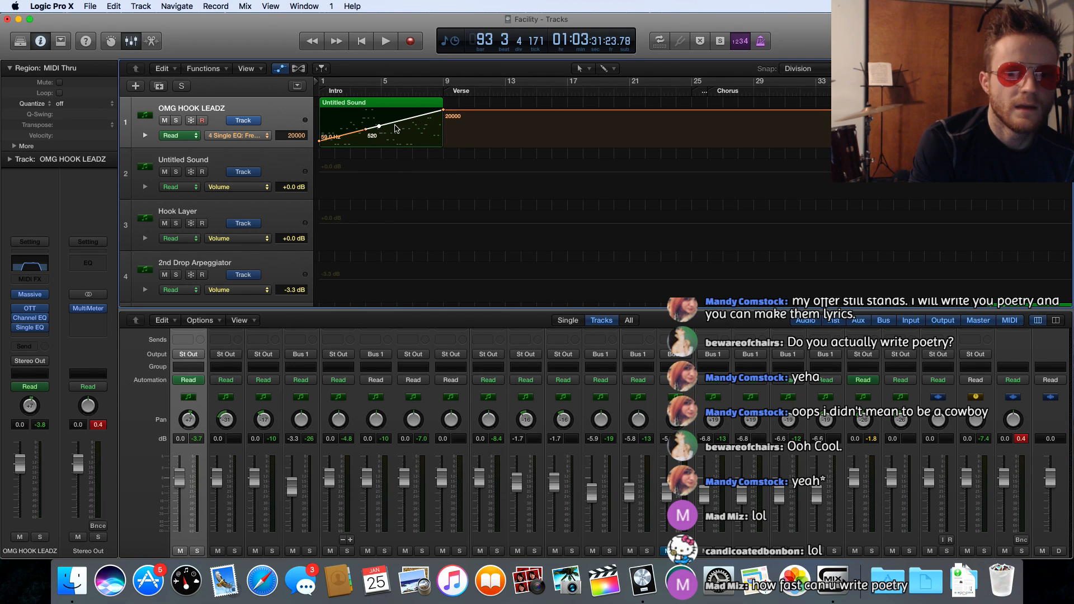
pyautogui.click(397, 132)
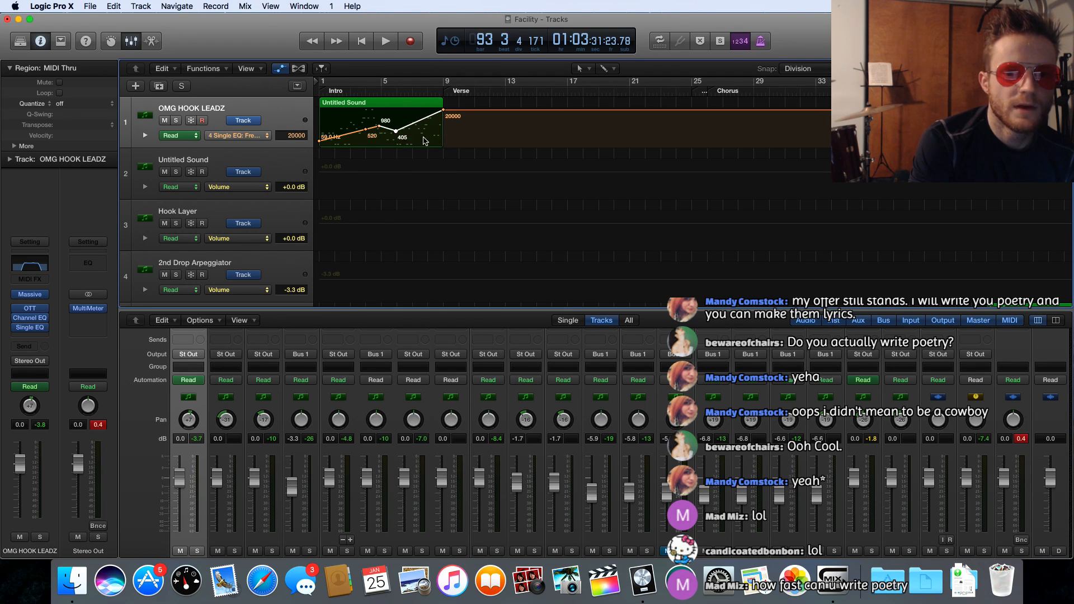
pyautogui.hscroll(1, 416, 133)
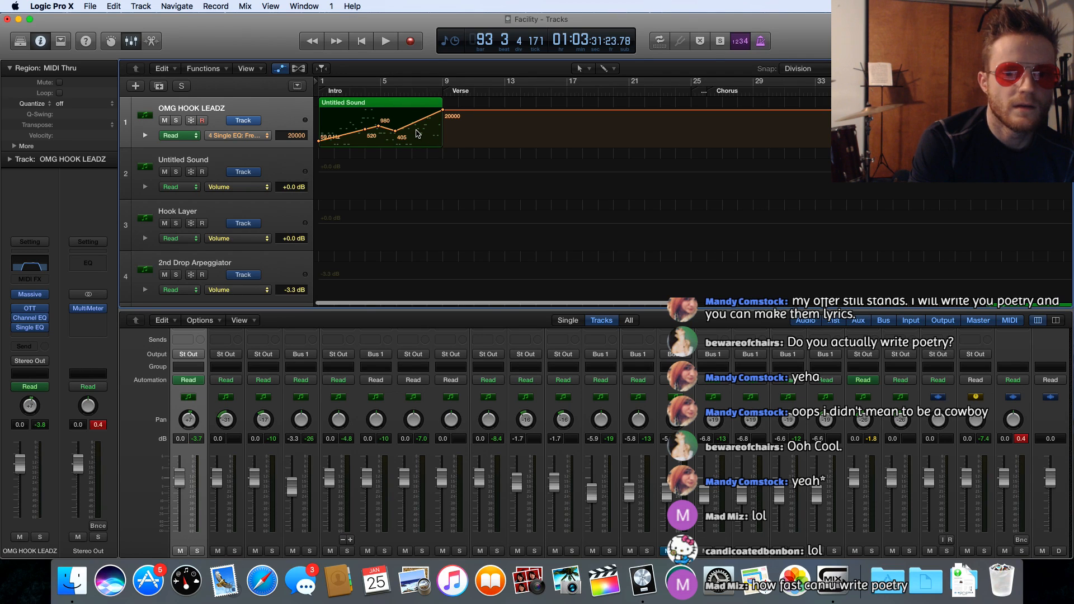
pyautogui.hscroll(1, 418, 128)
pyautogui.click(417, 128)
pyautogui.click(438, 142)
pyautogui.scroll(-1, 439, 146)
pyautogui.moveTo(438, 142); pyautogui.dragTo(437, 142)
pyautogui.scroll(-1, 443, 99)
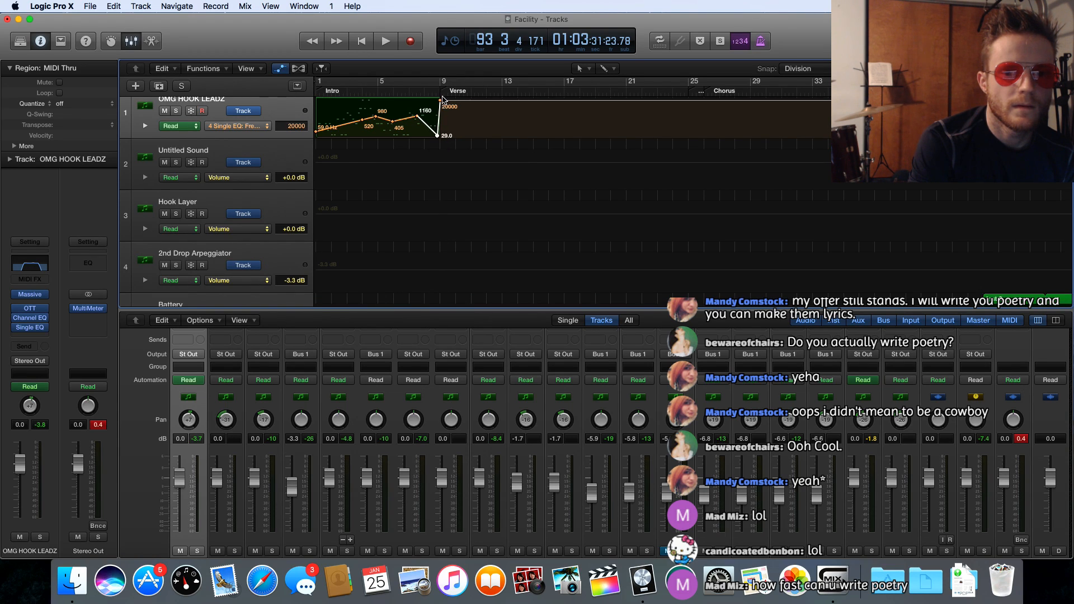
pyautogui.moveTo(441, 100); pyautogui.dragTo(445, 100)
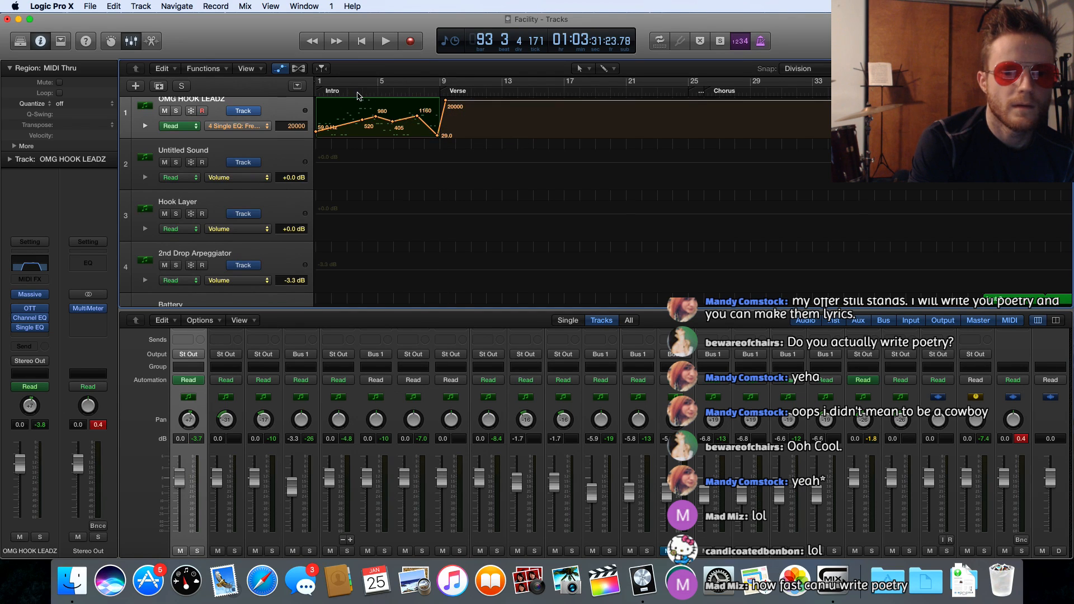
# Play the intro from bar 1 into the start of the Verse to hear the filter automation
pyautogui.scroll(1, 358, 95)
pyautogui.click(319, 93)
pyautogui.press('space')
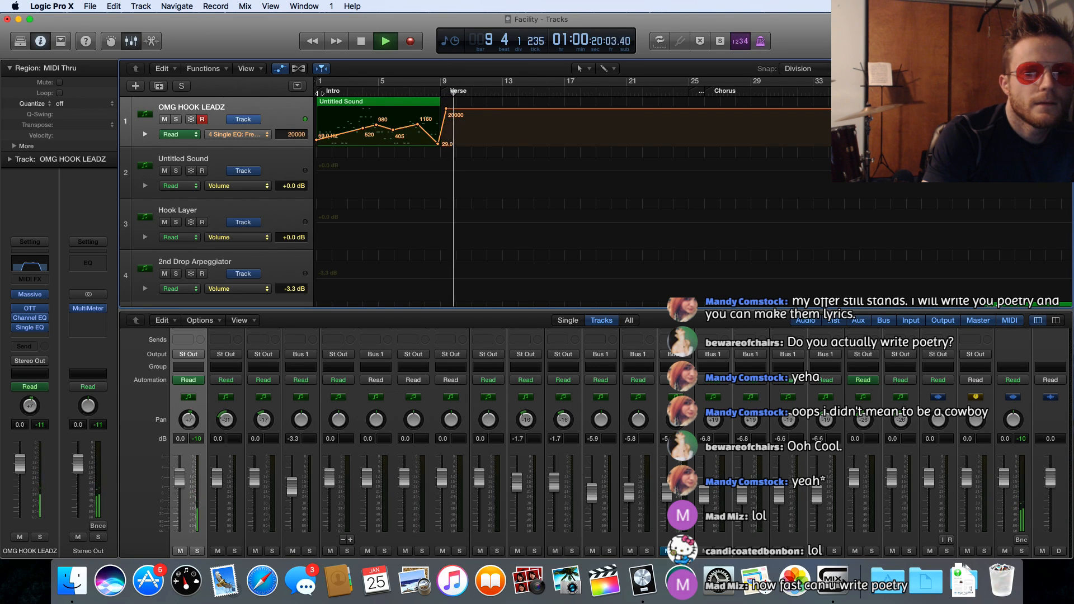
pyautogui.press('space')
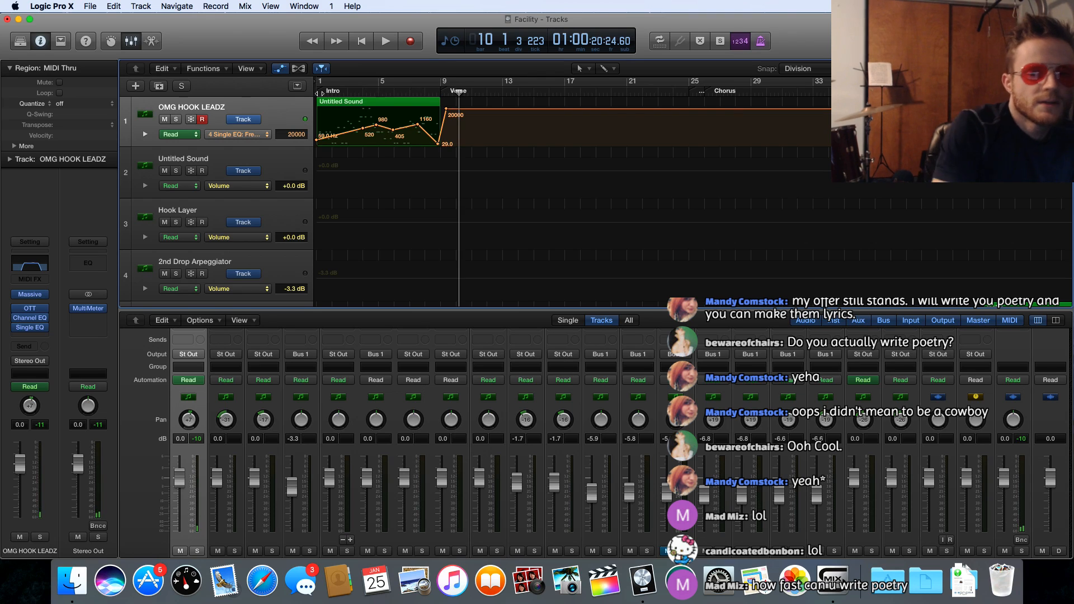
# Hide the track automation and find the chord regions in the Verse2 section
pyautogui.hscroll(2, 447, 158)
pyautogui.hscroll(-3, 414, 161)
pyautogui.hscroll(10, 406, 163)
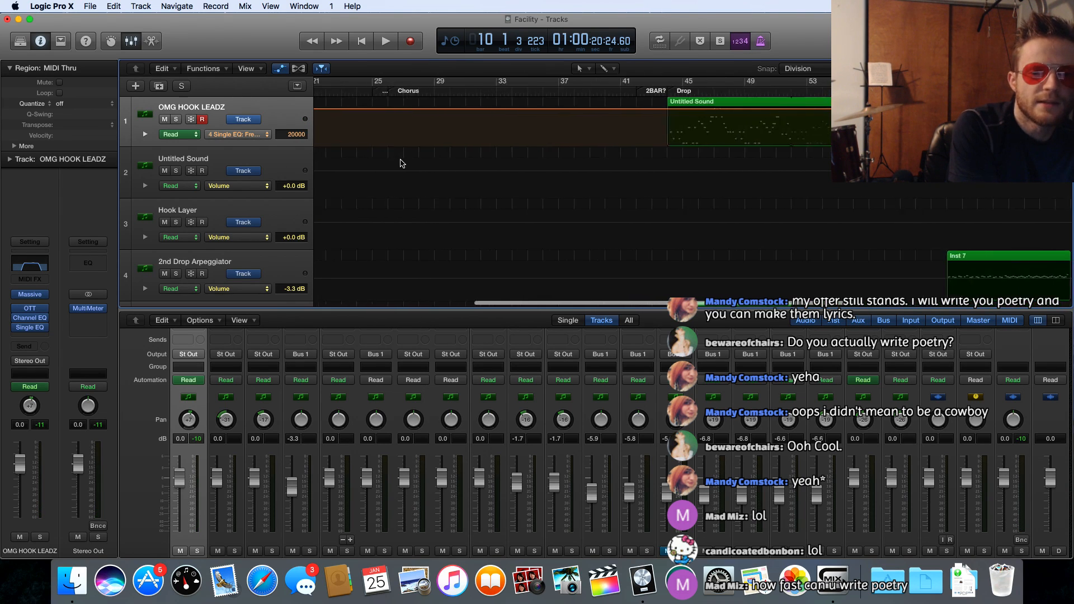
pyautogui.hscroll(1, 399, 164)
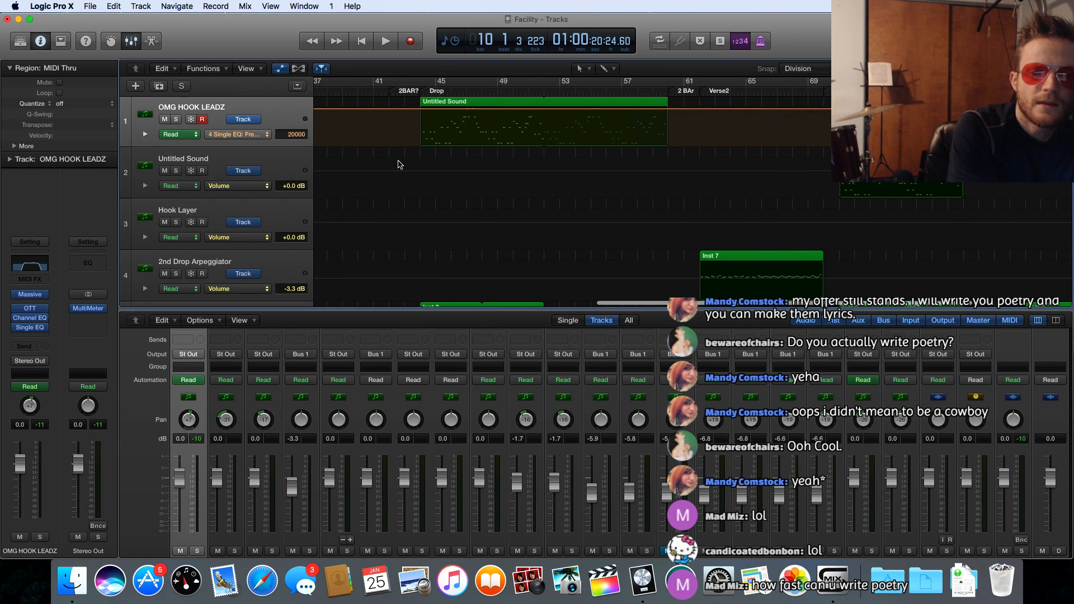
pyautogui.click(281, 69)
pyautogui.hscroll(3, 417, 185)
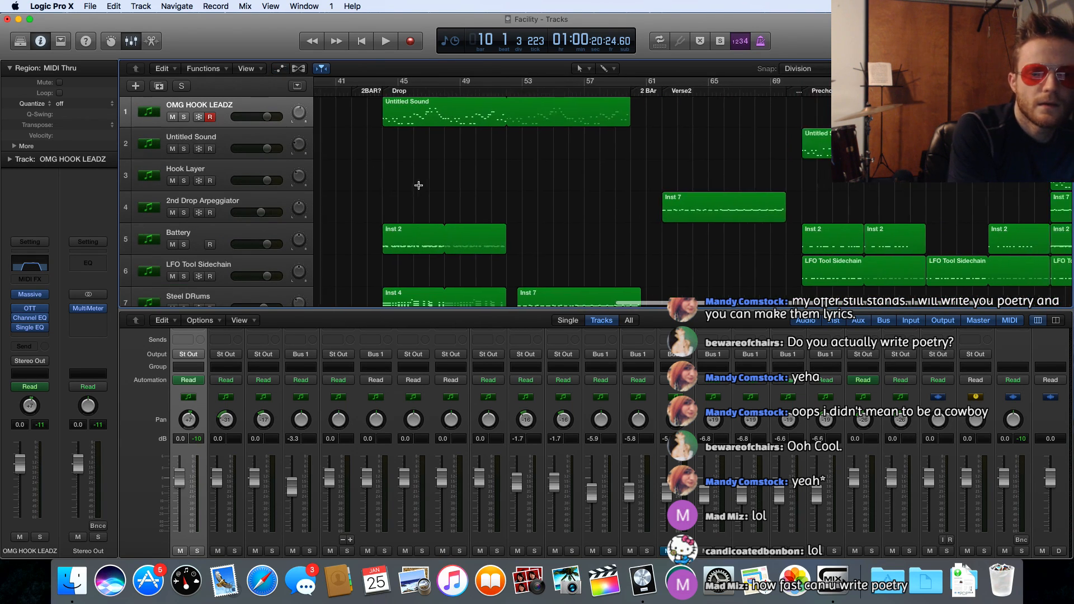
pyautogui.hscroll(2, 414, 181)
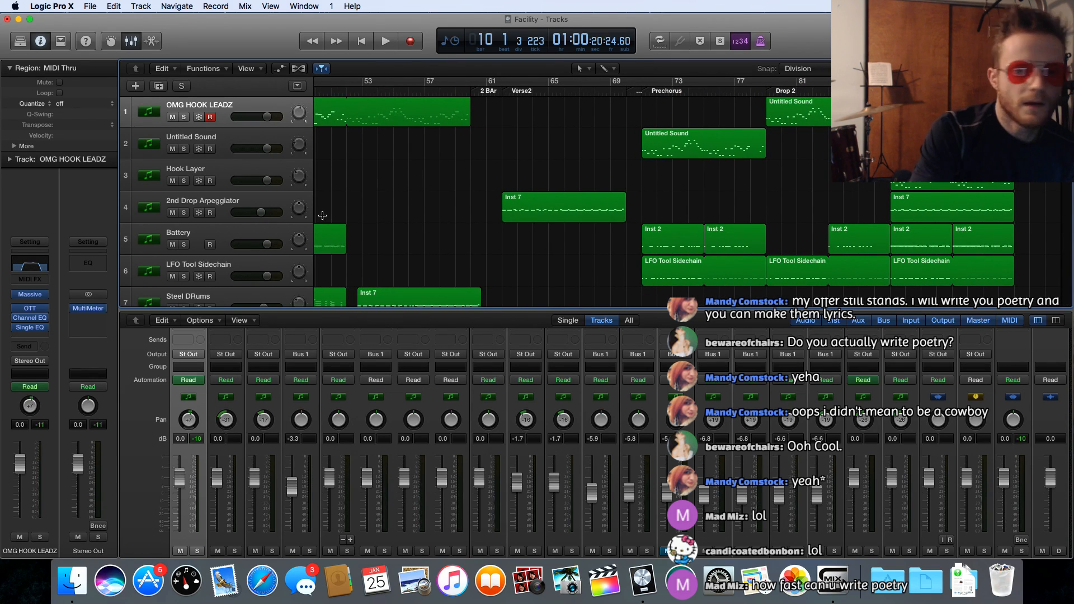
pyautogui.scroll(-5, 411, 202)
pyautogui.hscroll(-3, 409, 198)
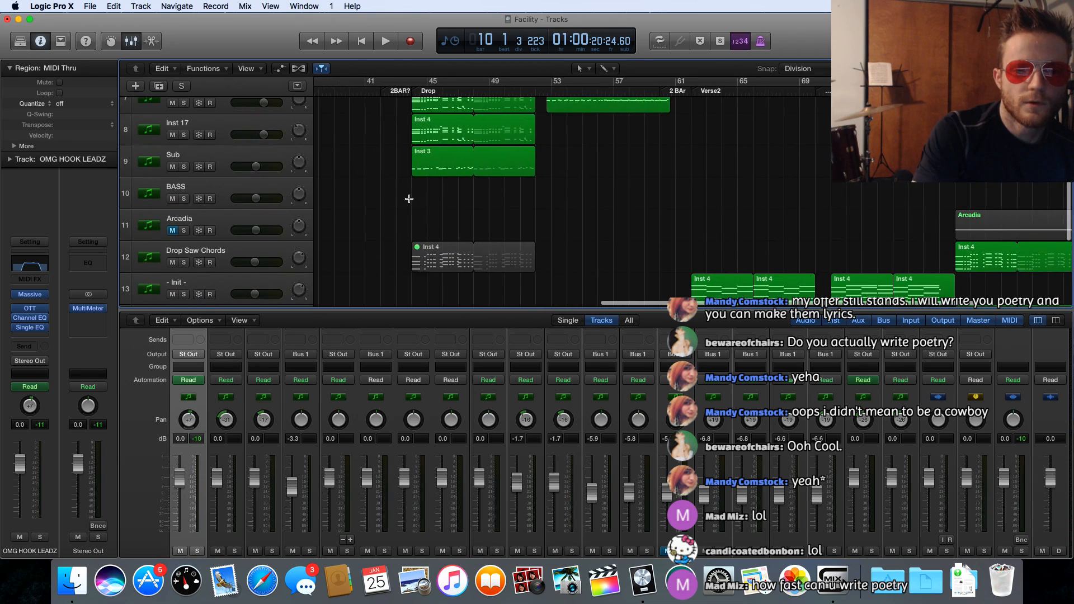
pyautogui.scroll(-1, 409, 198)
pyautogui.hscroll(4, 409, 199)
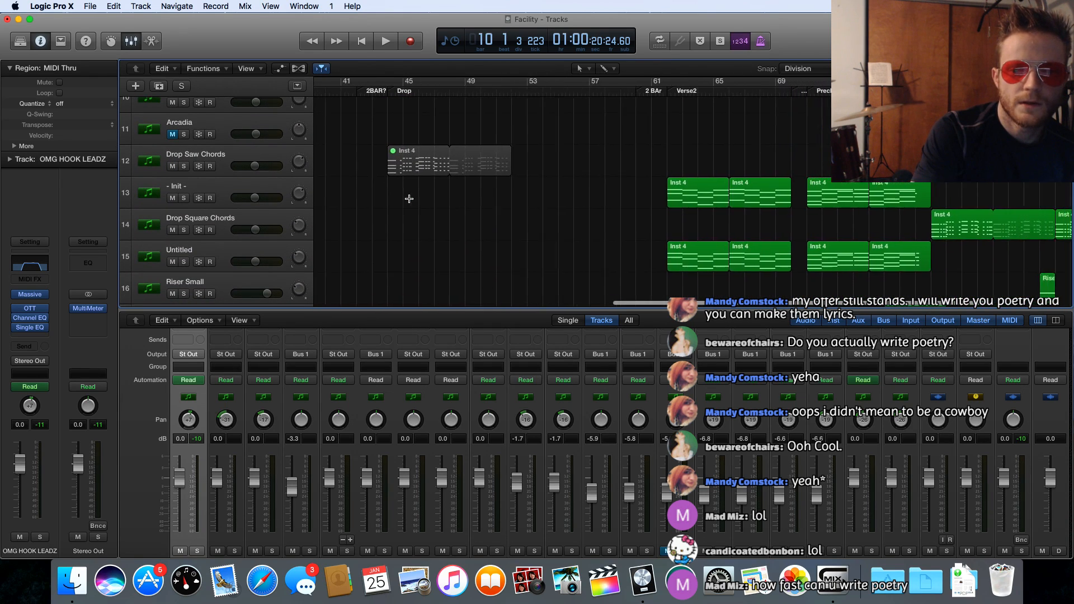
pyautogui.hscroll(2, 409, 199)
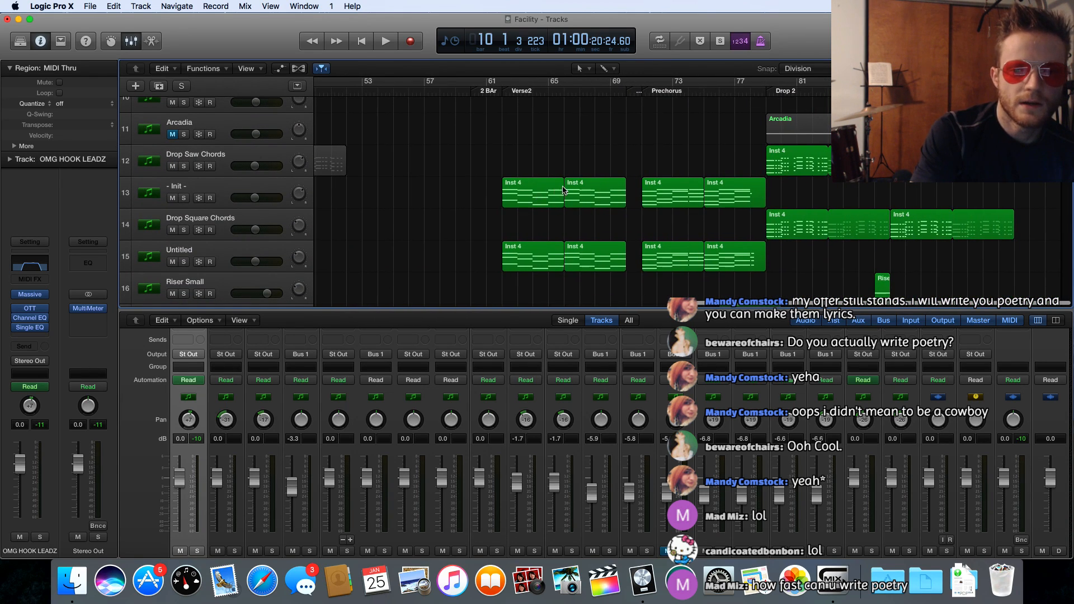
# Copy the two Inst 4 regions in Verse2 on the - Init - track to the start of the Verse at bar 9
pyautogui.click(528, 187)
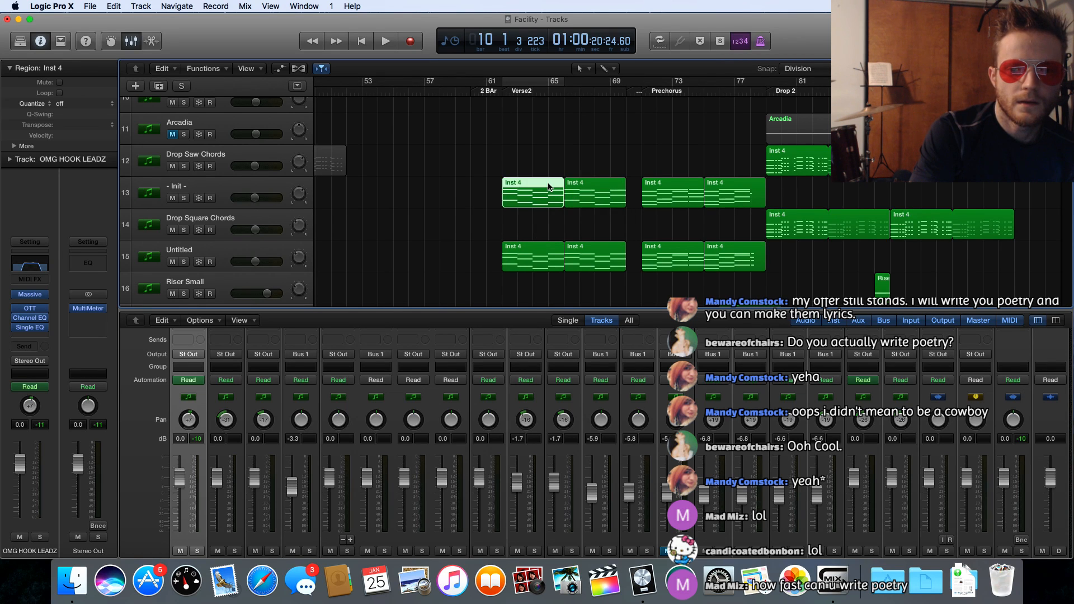
pyautogui.keyDown('shift'); pyautogui.click(584, 188); pyautogui.keyUp('shift')
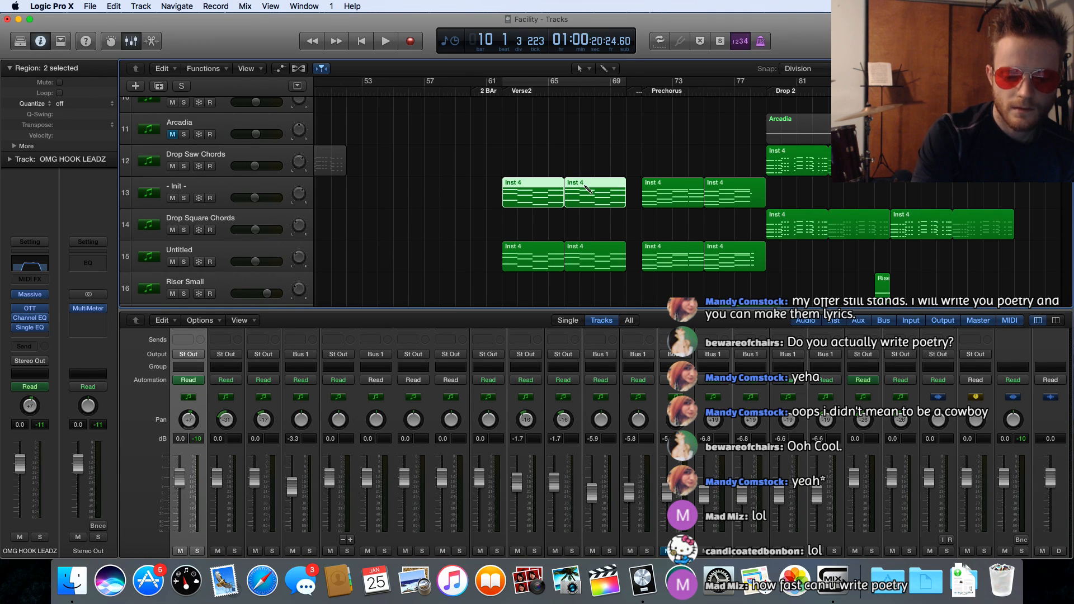
pyautogui.hscroll(-10, 463, 226)
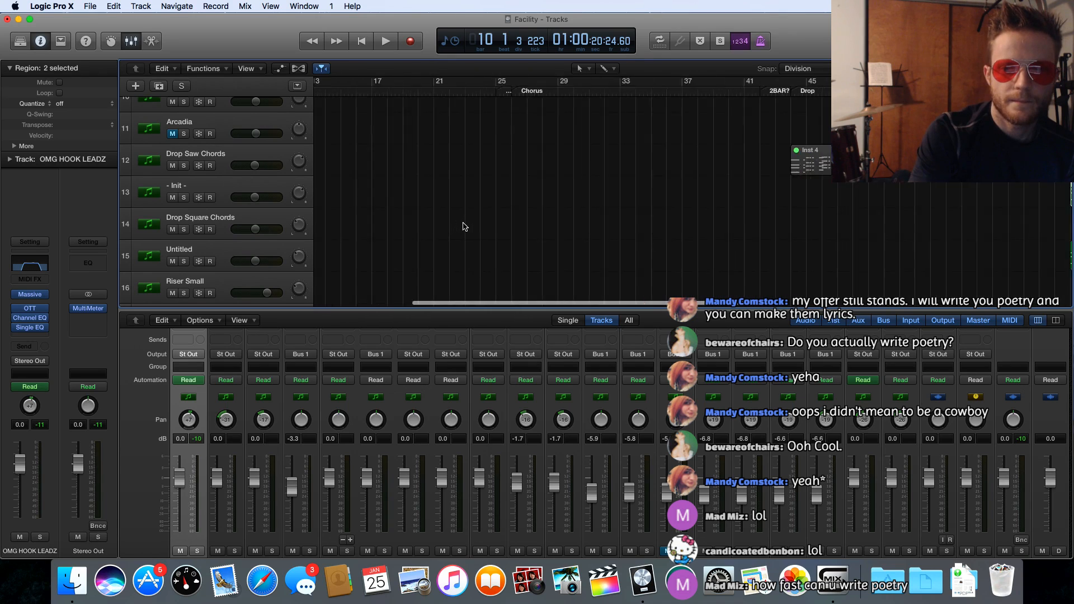
pyautogui.hscroll(-10, 463, 226)
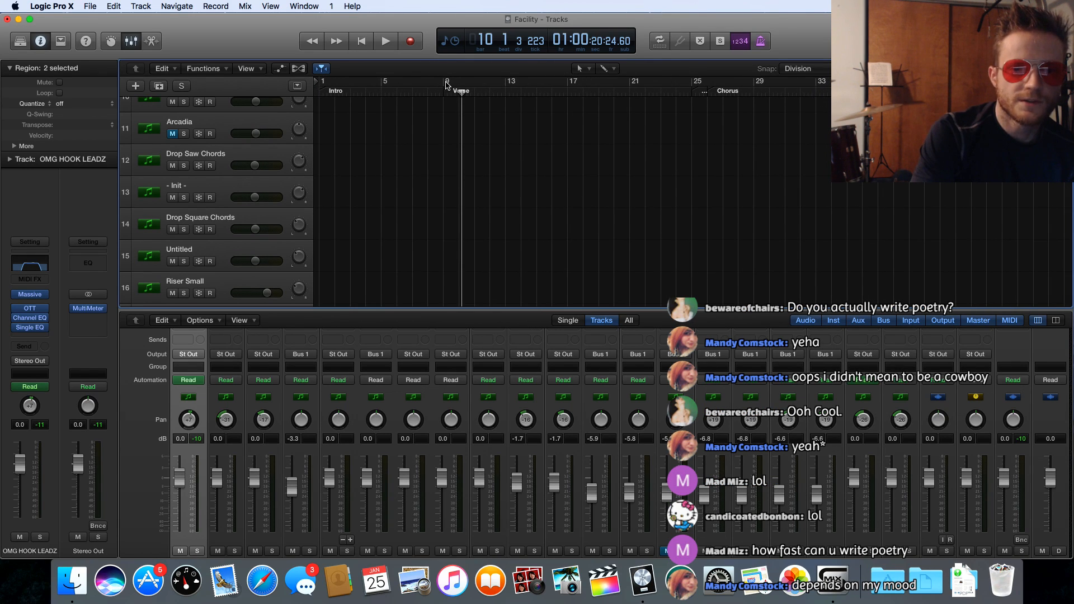
pyautogui.hscroll(10, 353, 200)
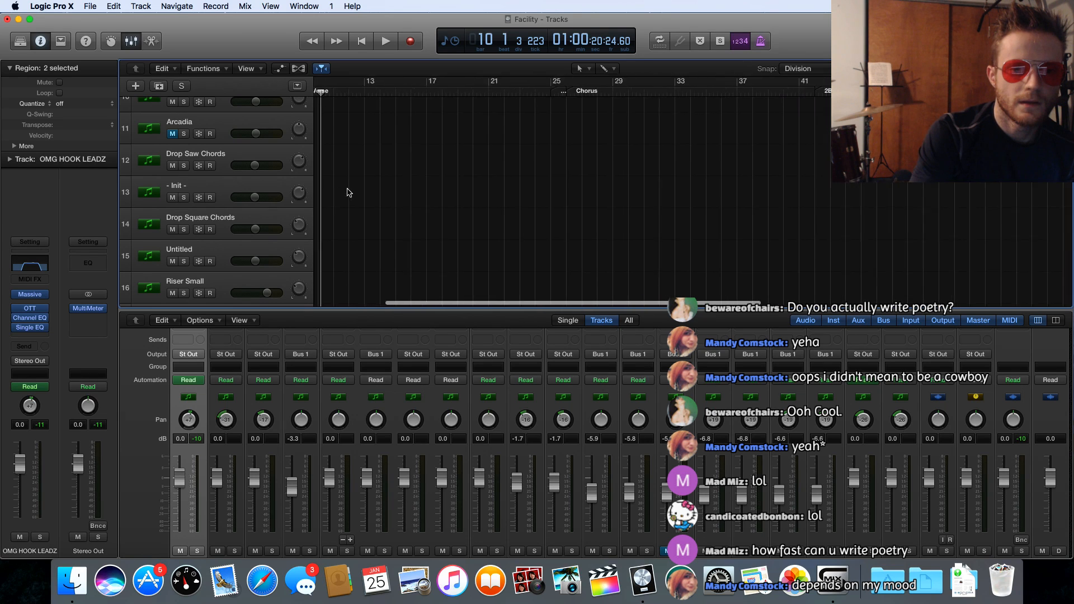
pyautogui.hscroll(-3, 347, 193)
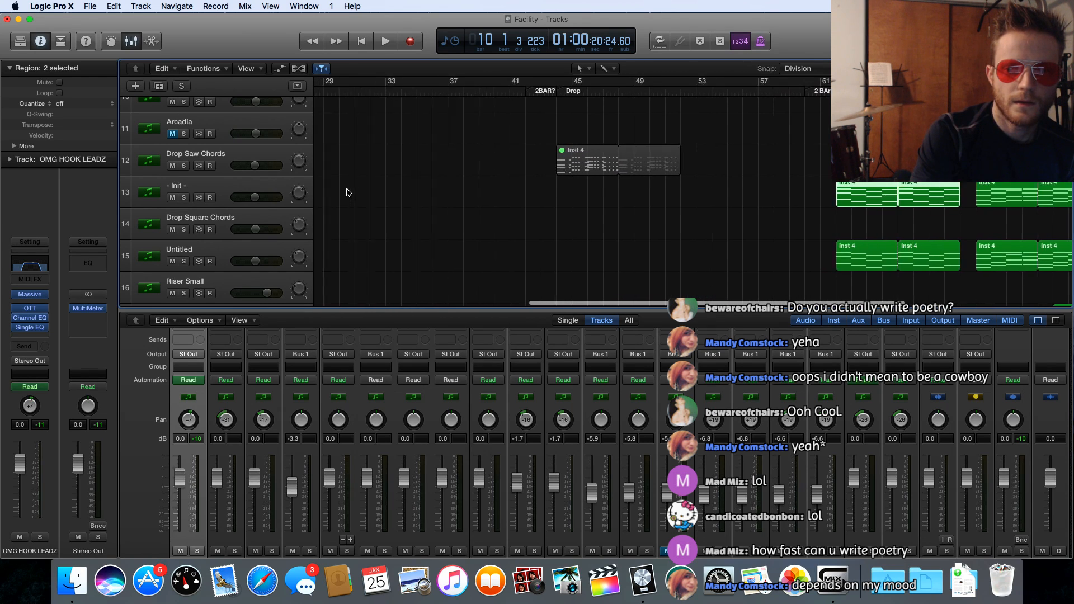
pyautogui.hscroll(-9, 346, 192)
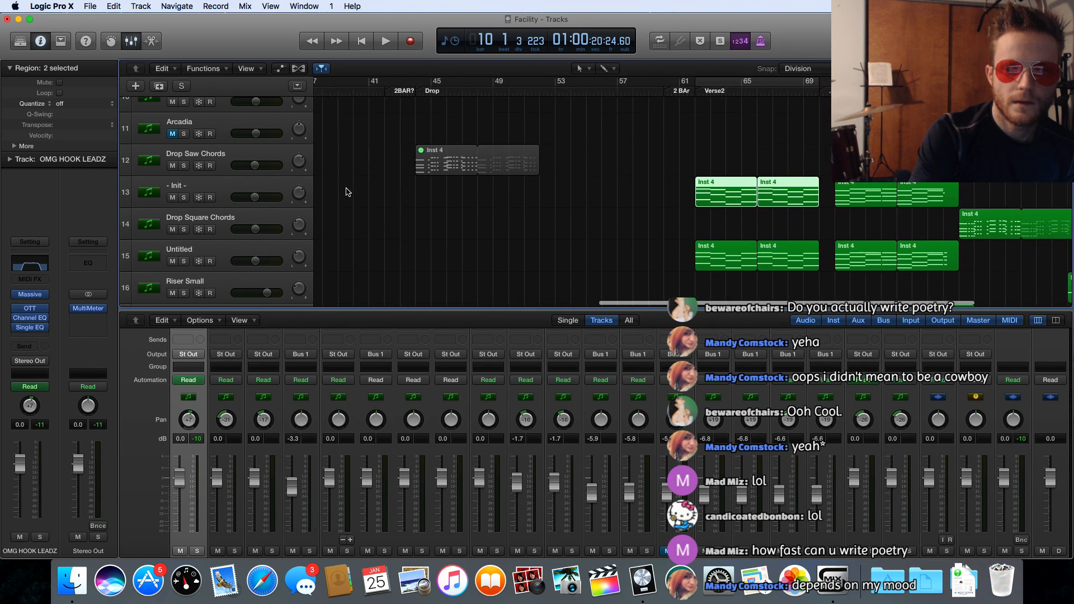
pyautogui.click(275, 183)
pyautogui.hscroll(15, 317, 191)
pyautogui.hscroll(-15, 318, 191)
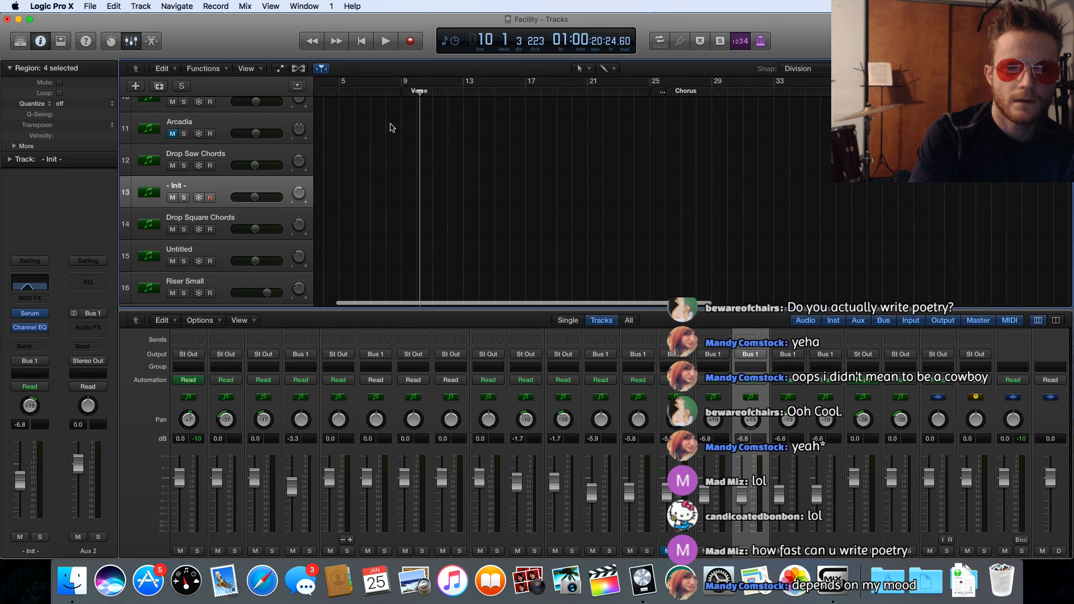
pyautogui.click(413, 92)
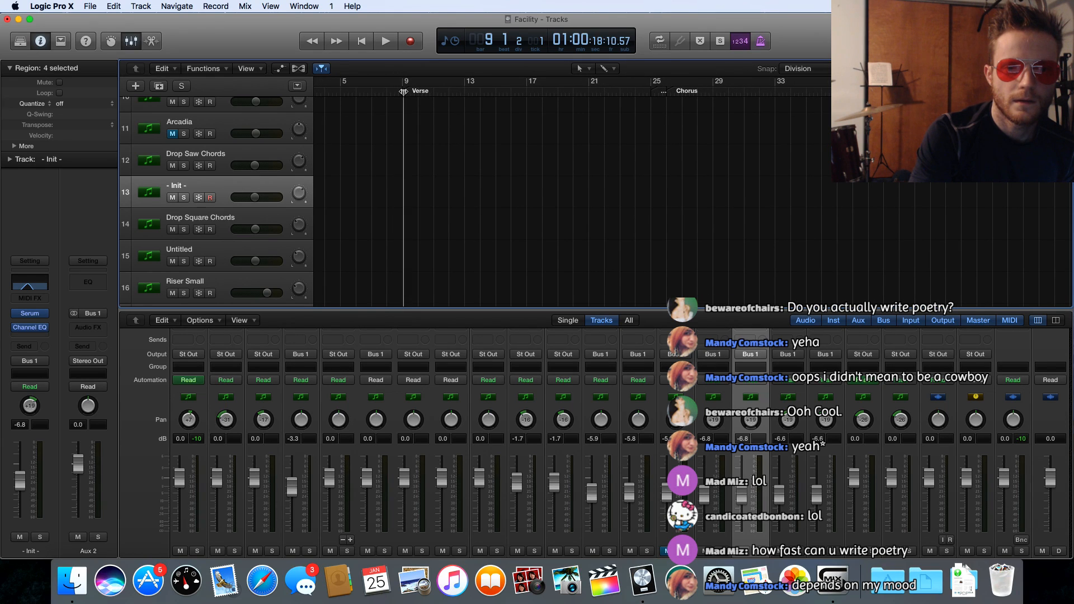
pyautogui.click(402, 91)
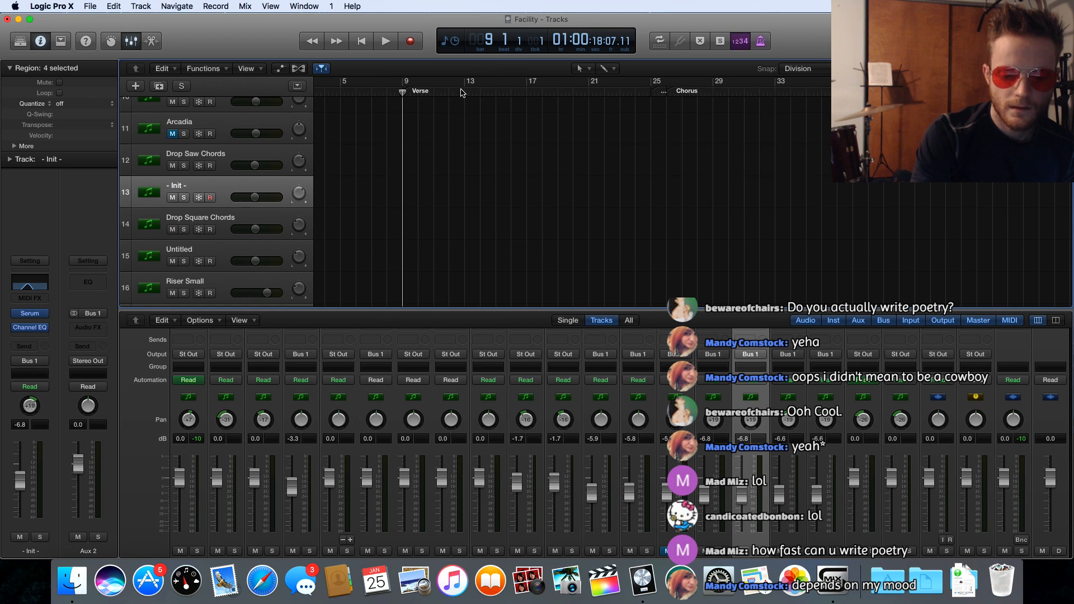
pyautogui.press('super+v')
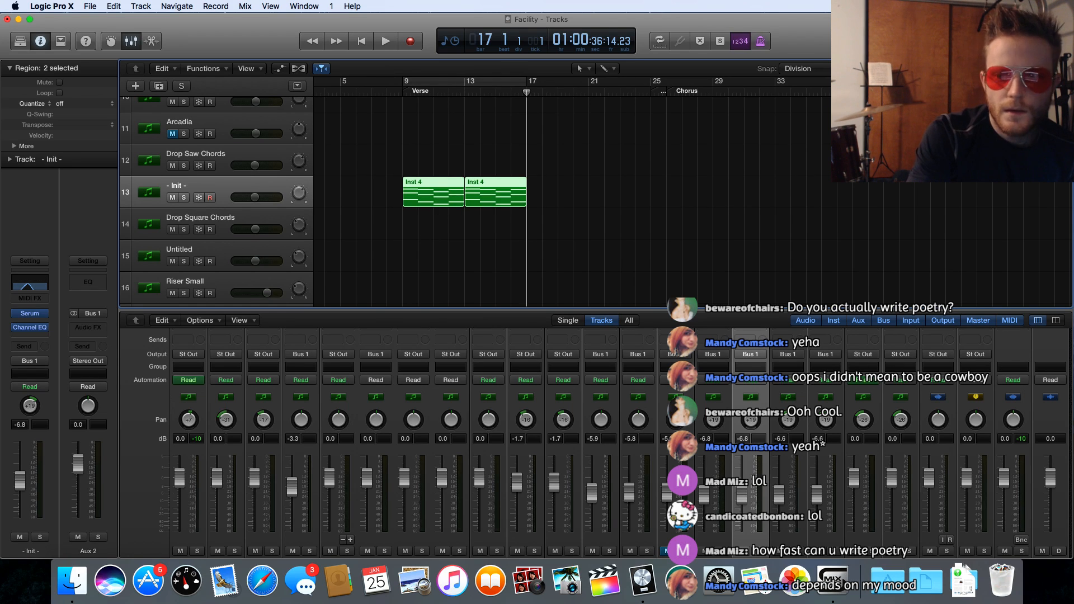
# Repeat the two pasted Inst 4 regions on the - Init - track so the copies start at bar 17
pyautogui.press('z')
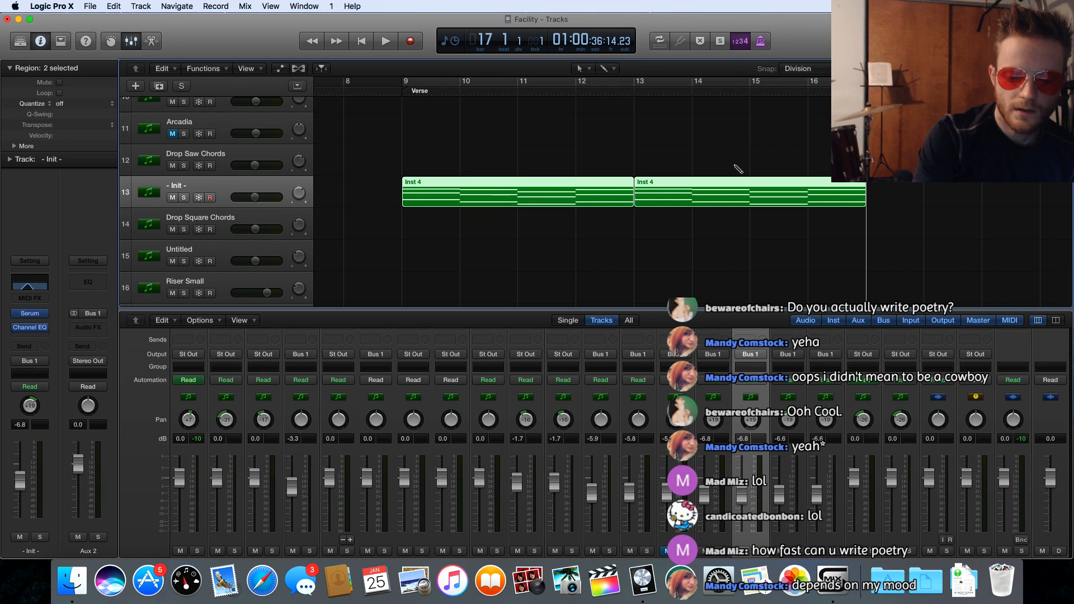
pyautogui.press('super+r')
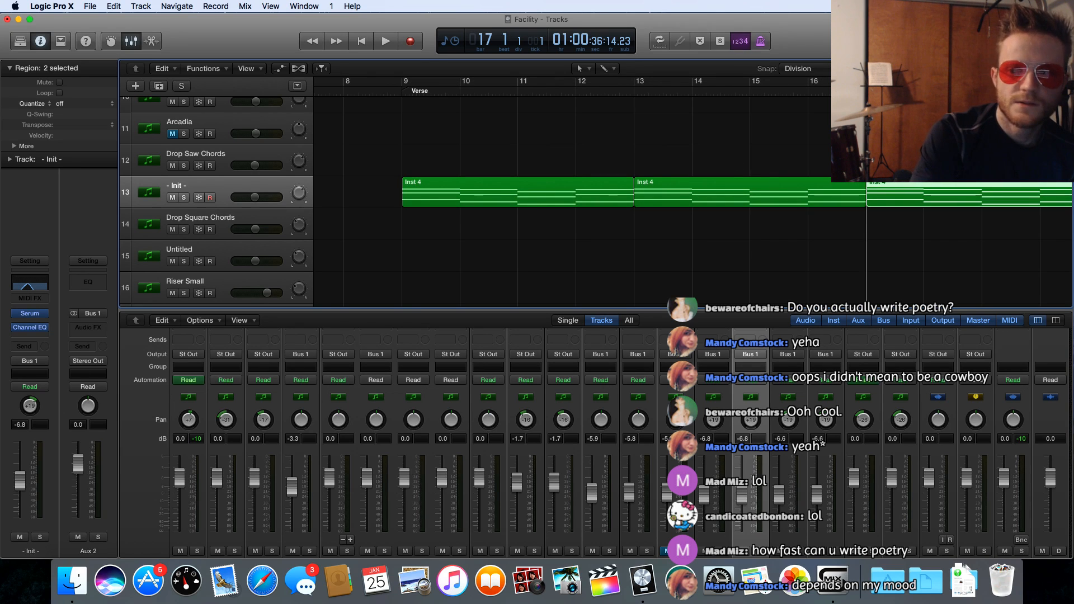
pyautogui.press('super+Left')
pyautogui.press('super+Left')
pyautogui.press('super+Left')
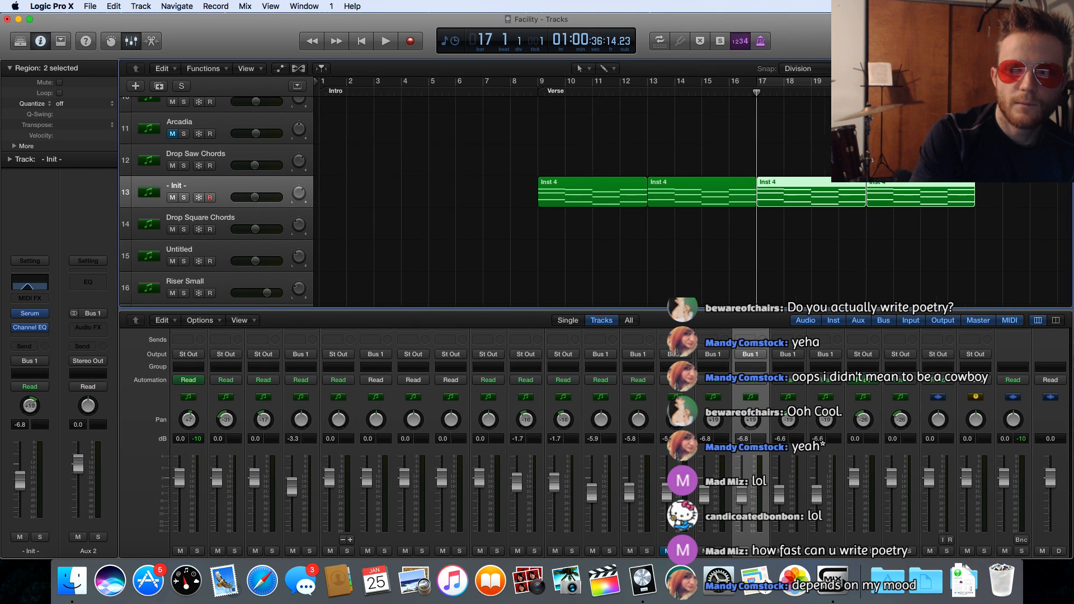
# Compare the pasted Verse chords on the - Init - track with the Verse2 regions on the - Init - and Untitled tracks
pyautogui.hscroll(8, 728, 184)
pyautogui.scroll(2, 677, 195)
pyautogui.scroll(-2, 676, 196)
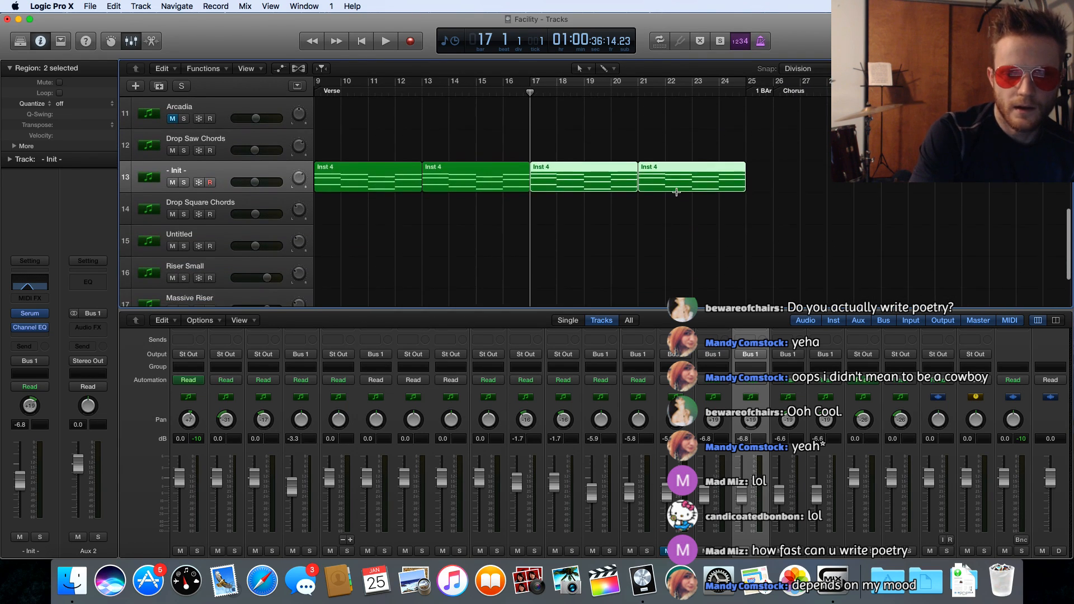
pyautogui.hscroll(-3, 677, 196)
pyautogui.scroll(3, 677, 193)
pyautogui.hscroll(4, 676, 192)
pyautogui.hscroll(-2, 676, 192)
pyautogui.scroll(-1, 678, 196)
pyautogui.scroll(-3, 677, 195)
pyautogui.hscroll(10, 677, 195)
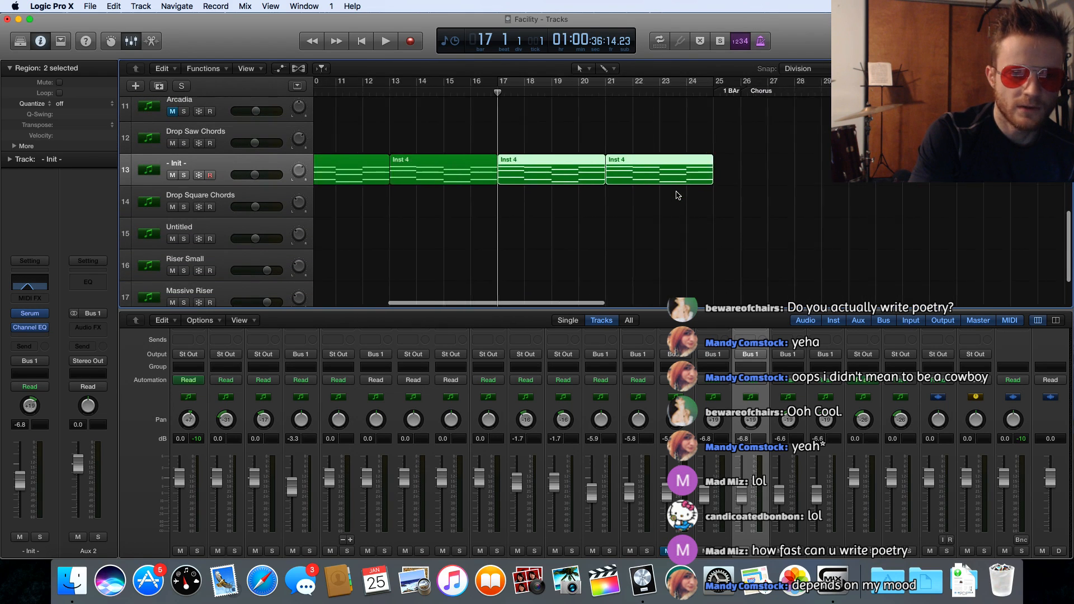
pyautogui.hscroll(8, 677, 195)
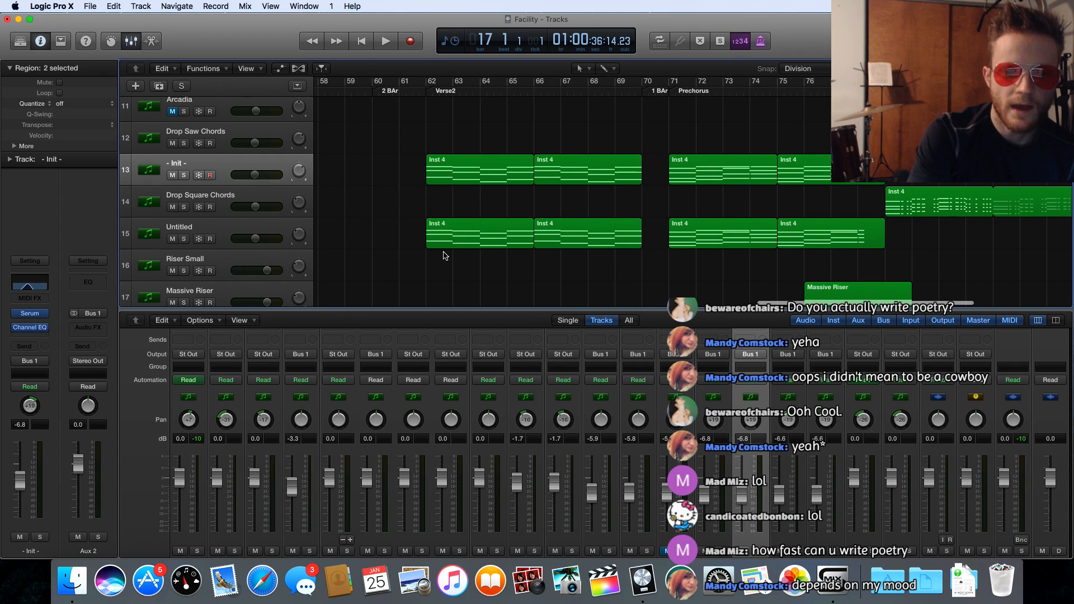
pyautogui.hscroll(-2, 454, 244)
pyautogui.hscroll(-15, 457, 244)
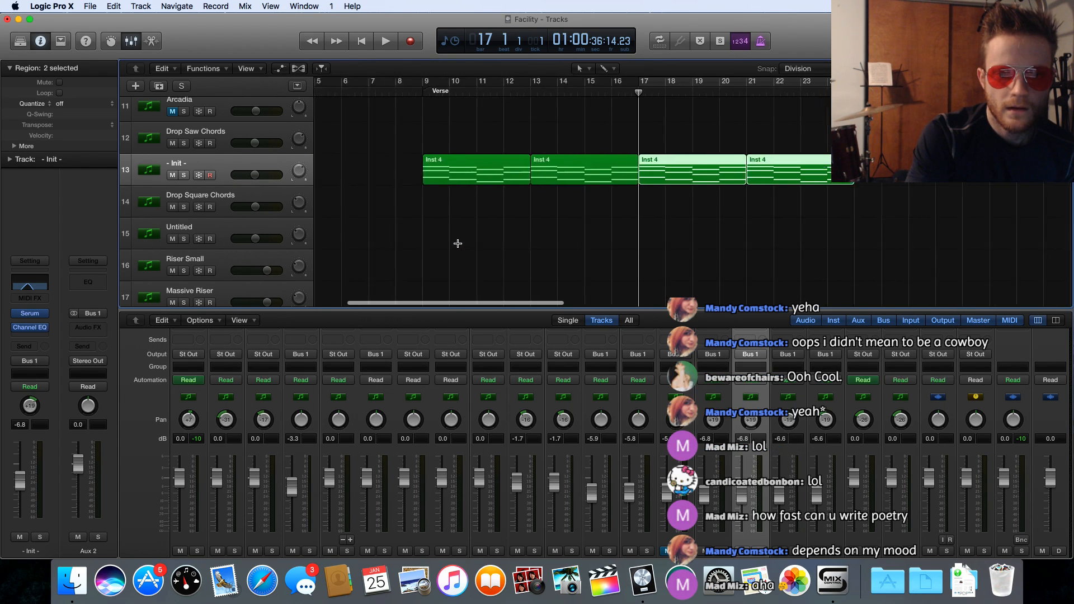
# Survey the whole arrangement to check which tracks hold regions in the Intro, Verse, Chorus, Drop and Verse2 sections
pyautogui.scroll(10, 457, 243)
pyautogui.hscroll(1, 458, 243)
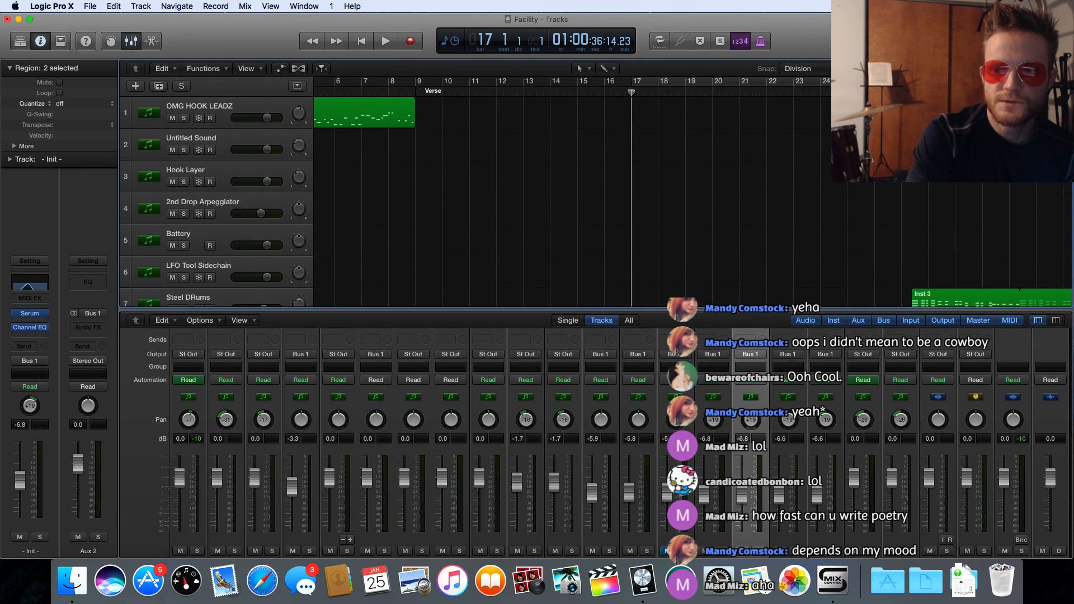
pyautogui.press('super+Left')
pyautogui.press('super+Left')
pyautogui.press('super+Left')
pyautogui.press('super+Left')
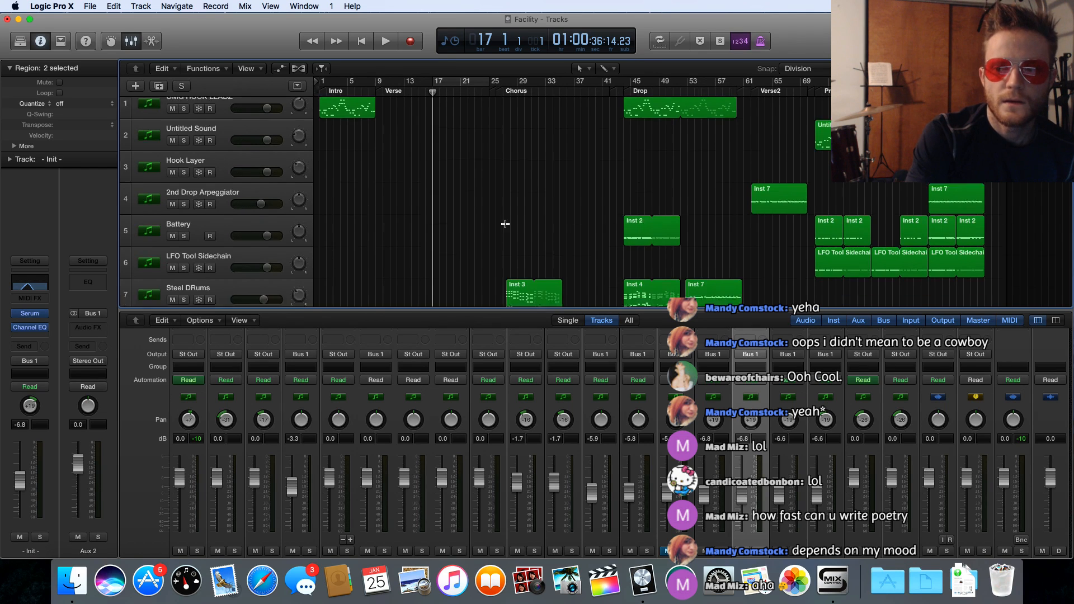
pyautogui.scroll(-3, 484, 179)
pyautogui.scroll(3, 487, 179)
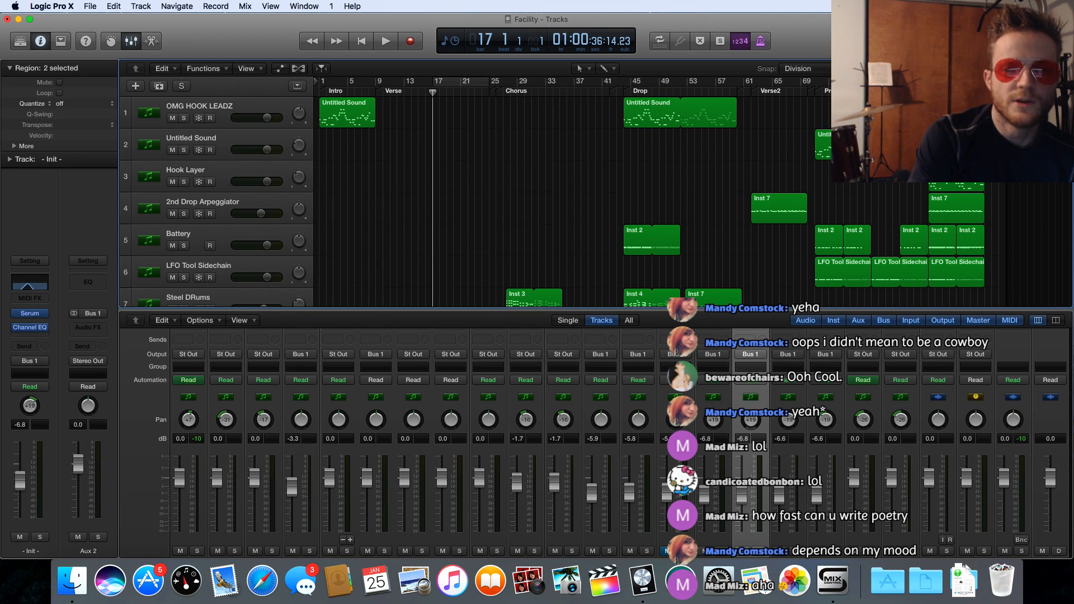
pyautogui.scroll(-10, 775, 188)
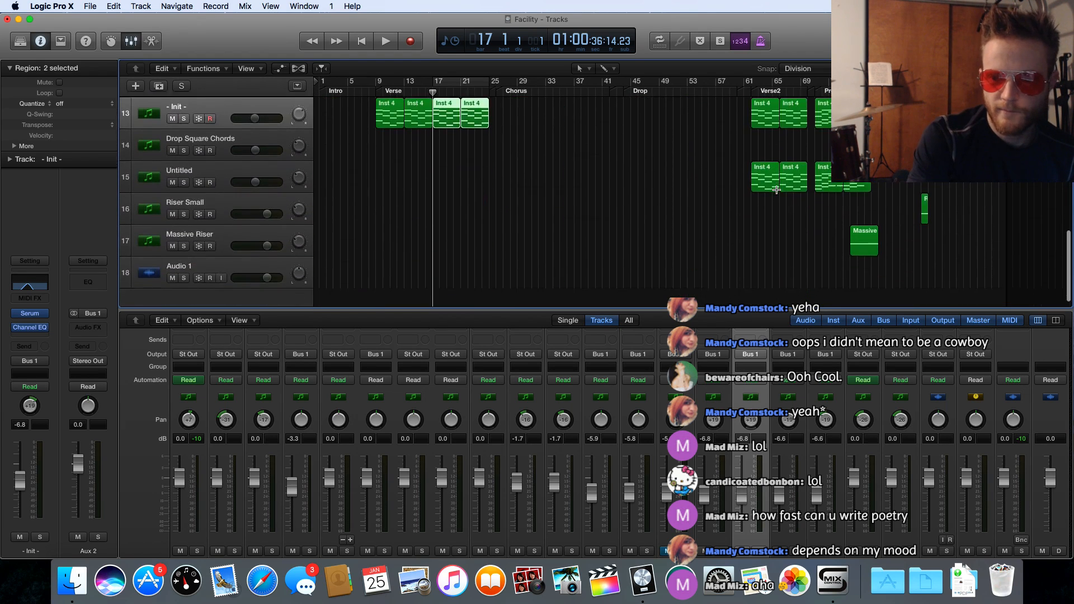
pyautogui.scroll(10, 776, 190)
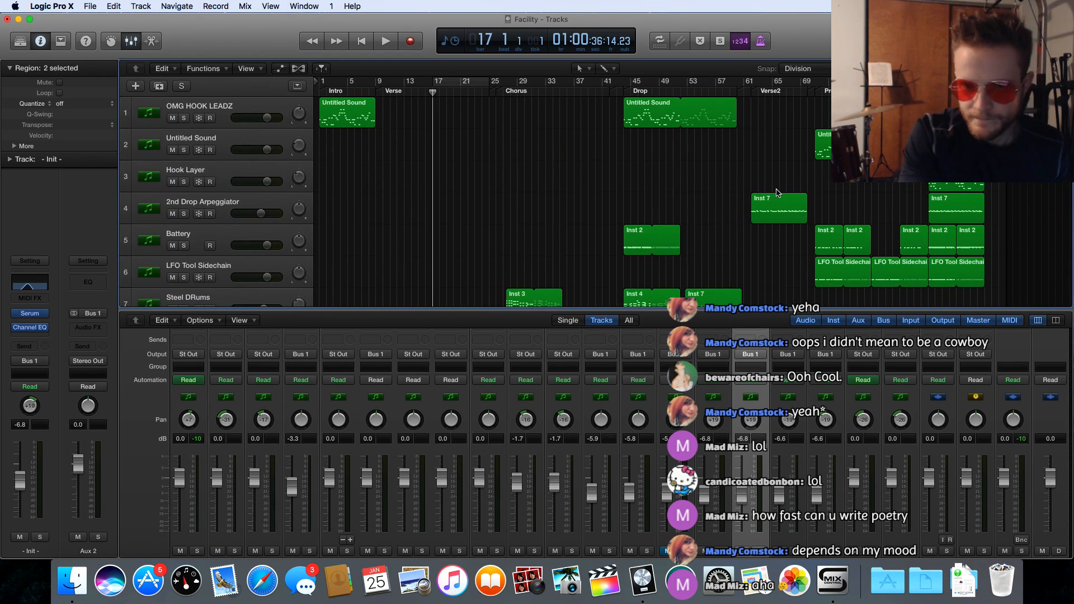
pyautogui.scroll(-5, 777, 193)
pyautogui.scroll(5, 778, 193)
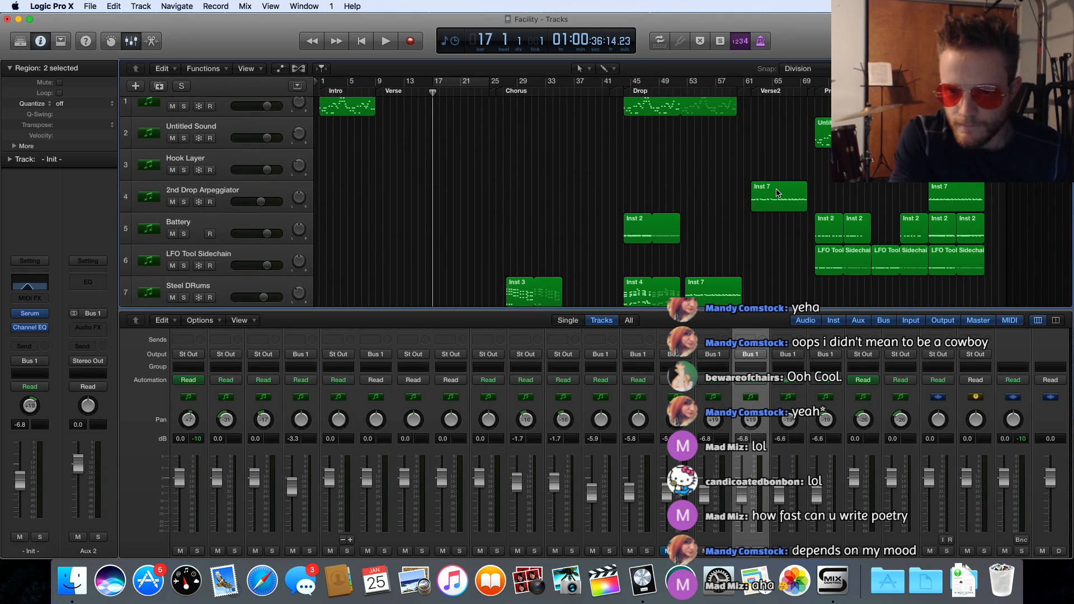
pyautogui.scroll(2, 783, 151)
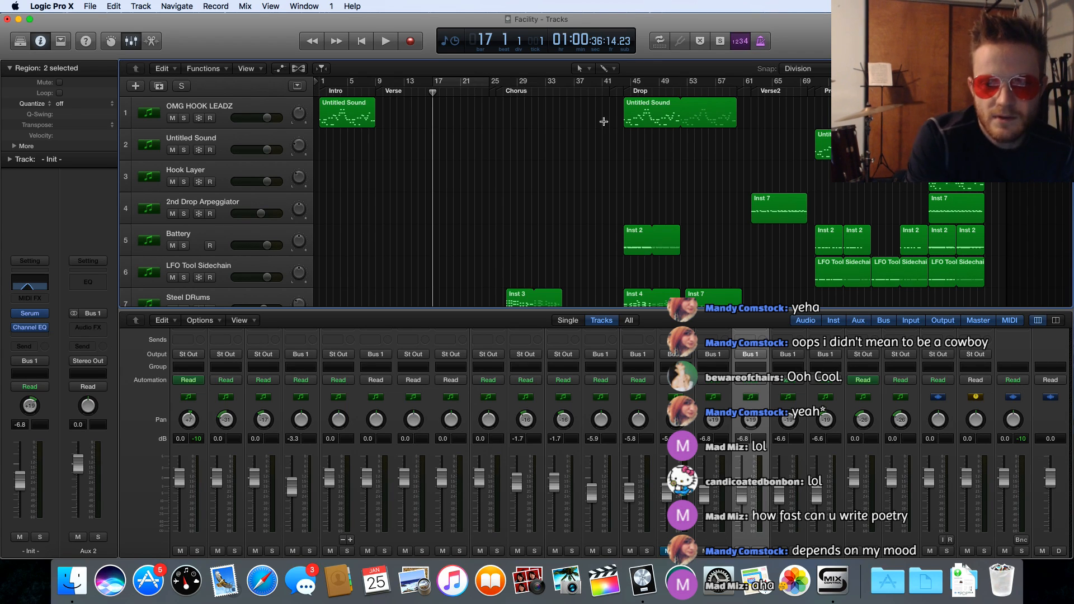
# Place the playhead at bar 43 and search the sample library of the Battery track's instrument for "snap"
pyautogui.click(617, 92)
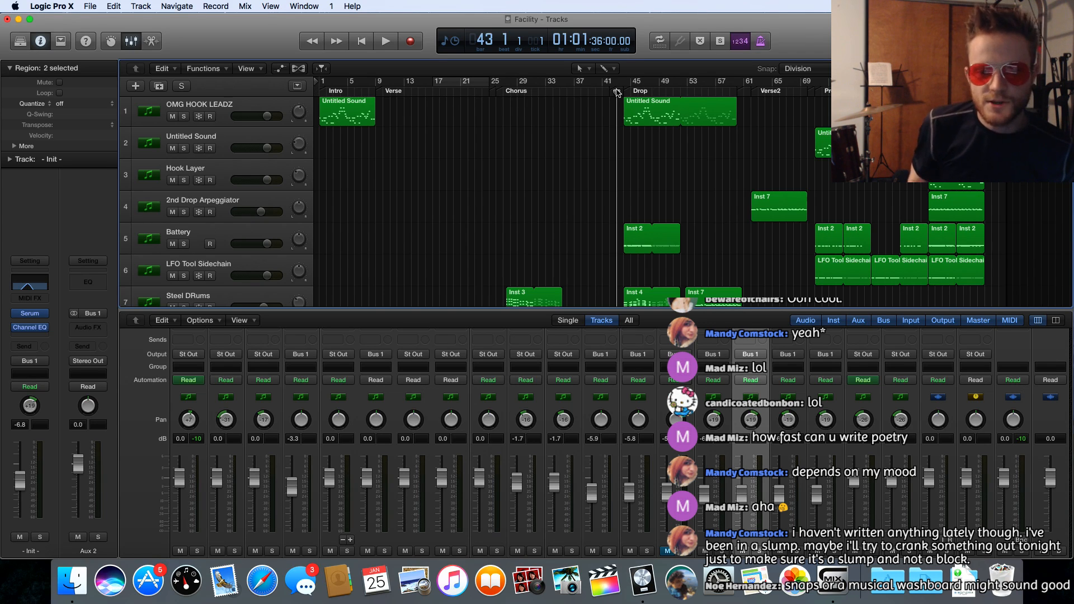
pyautogui.click(231, 227)
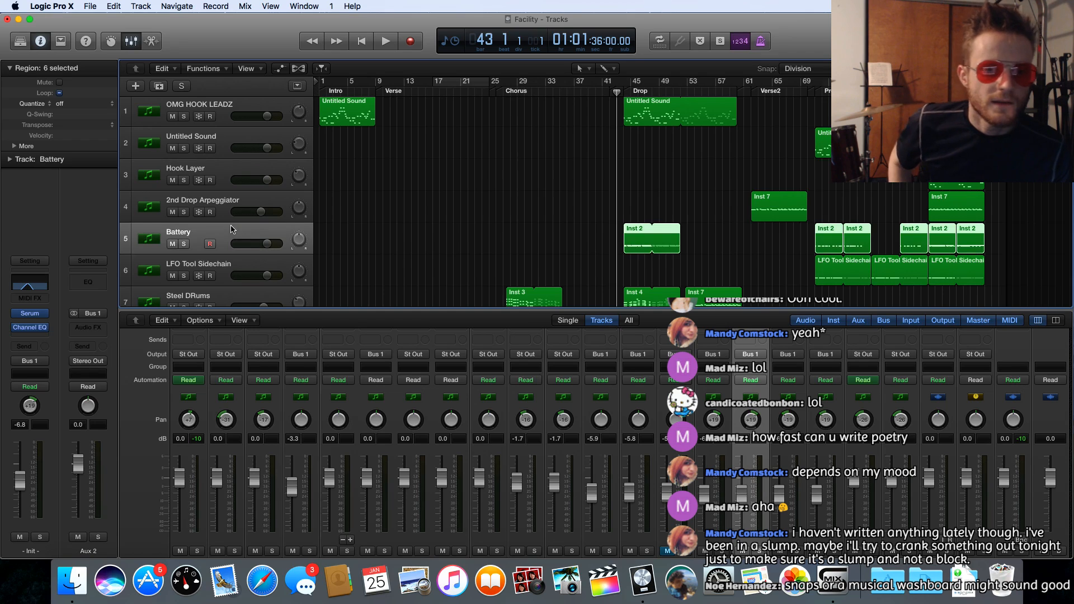
pyautogui.moveTo(37, 318)
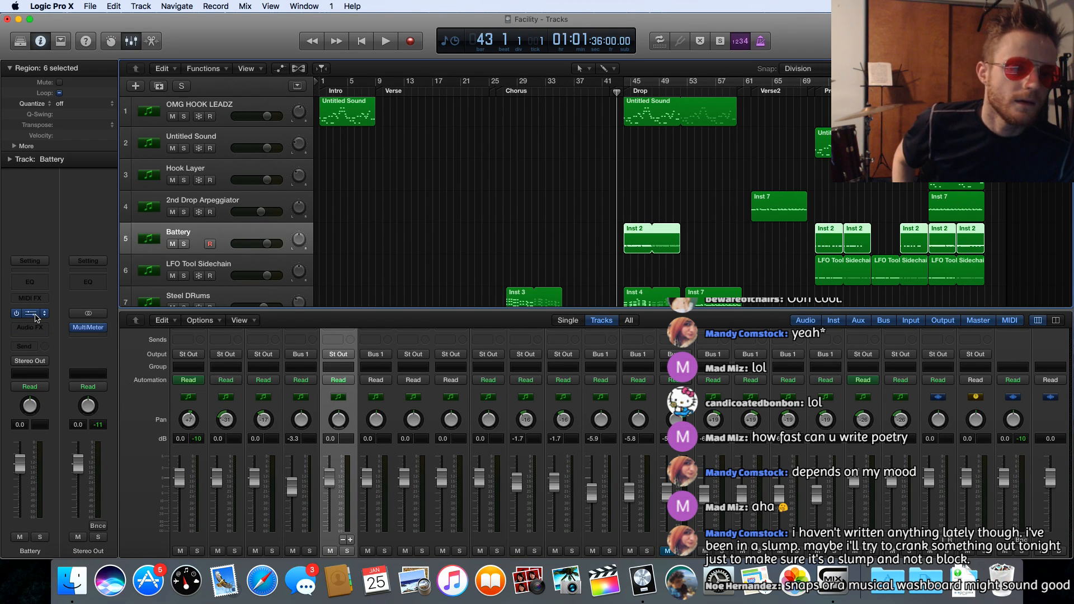
pyautogui.click(37, 318)
pyautogui.scroll(-10, 37, 318)
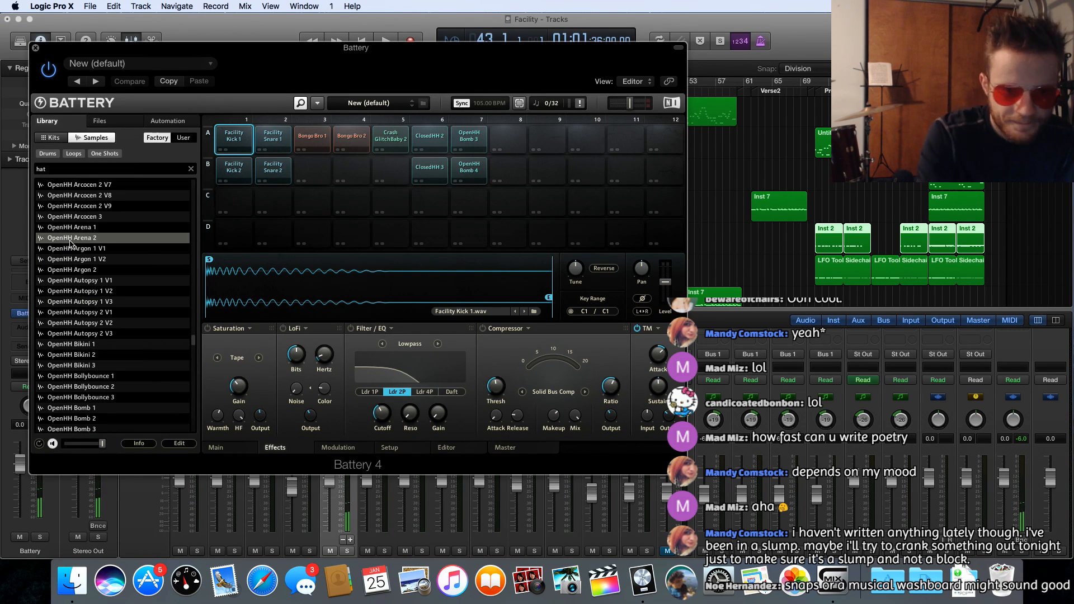
pyautogui.doubleClick(45, 171)
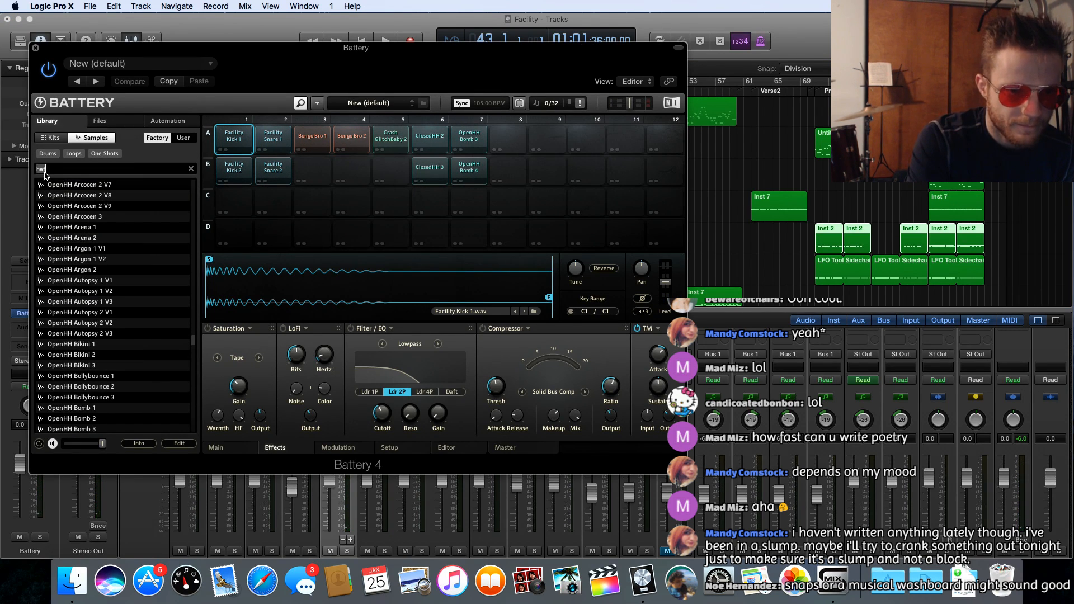
pyautogui.write('sna')
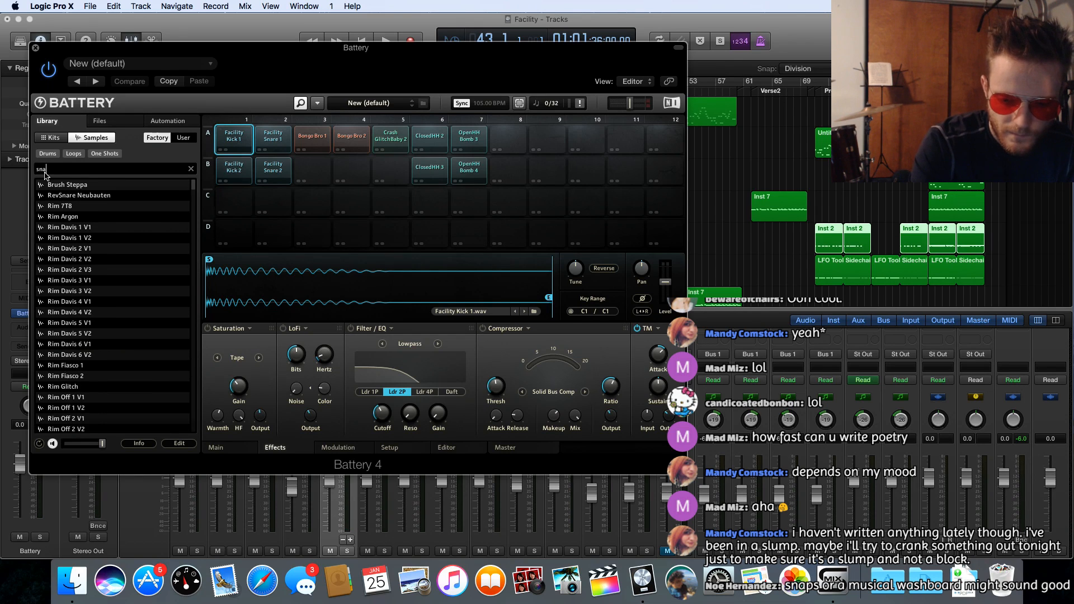
pyautogui.write('p')
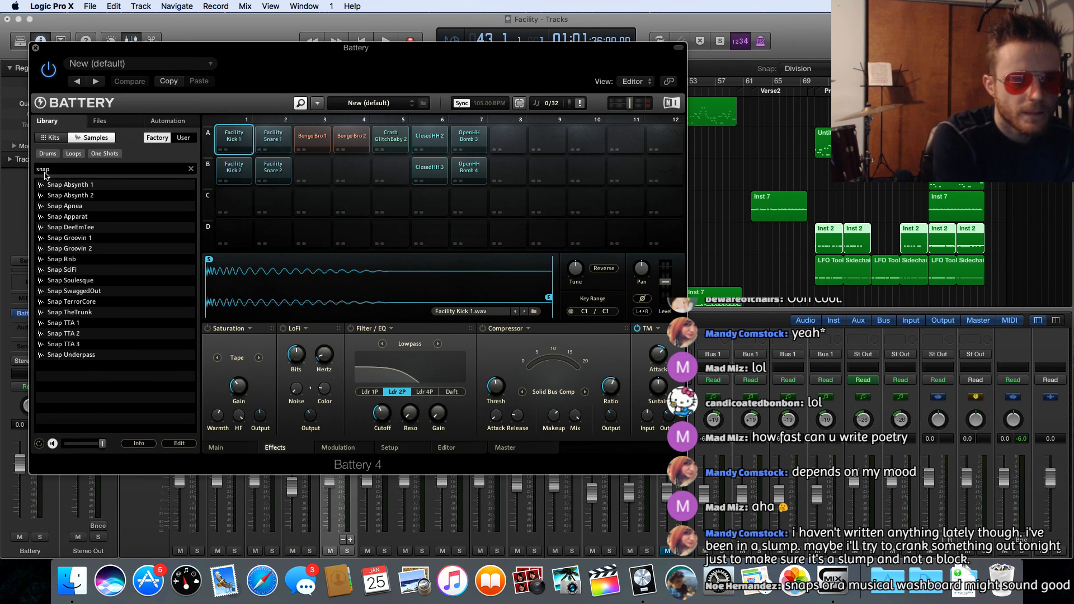
# Audition the snap samples from Snap Absynth 1 through the TTA snaps, and settle on Snap TheTrunk
pyautogui.click(56, 189)
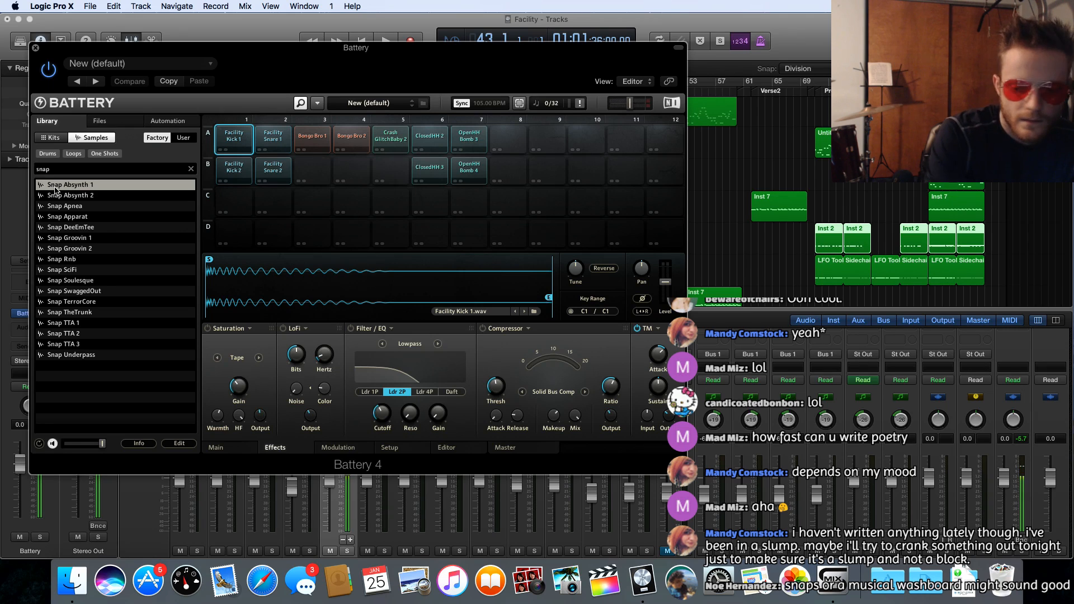
pyautogui.press('Down')
pyautogui.press('Down')
pyautogui.press('Down')
pyautogui.press('Down')
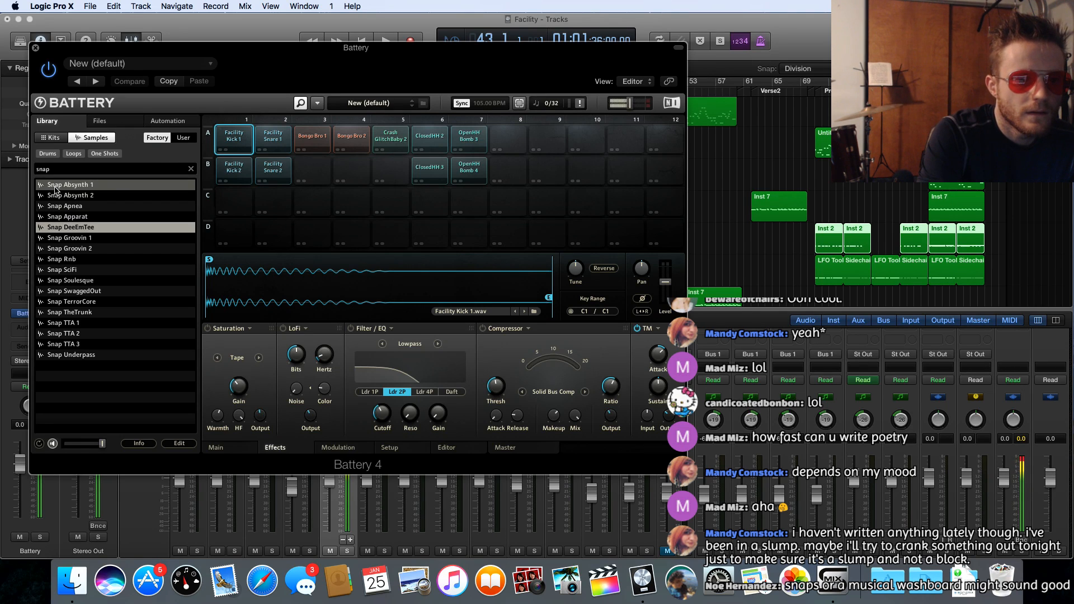
pyautogui.press('Down')
pyautogui.press('Up')
pyautogui.press('Down')
pyautogui.press('Down')
pyautogui.press('Down')
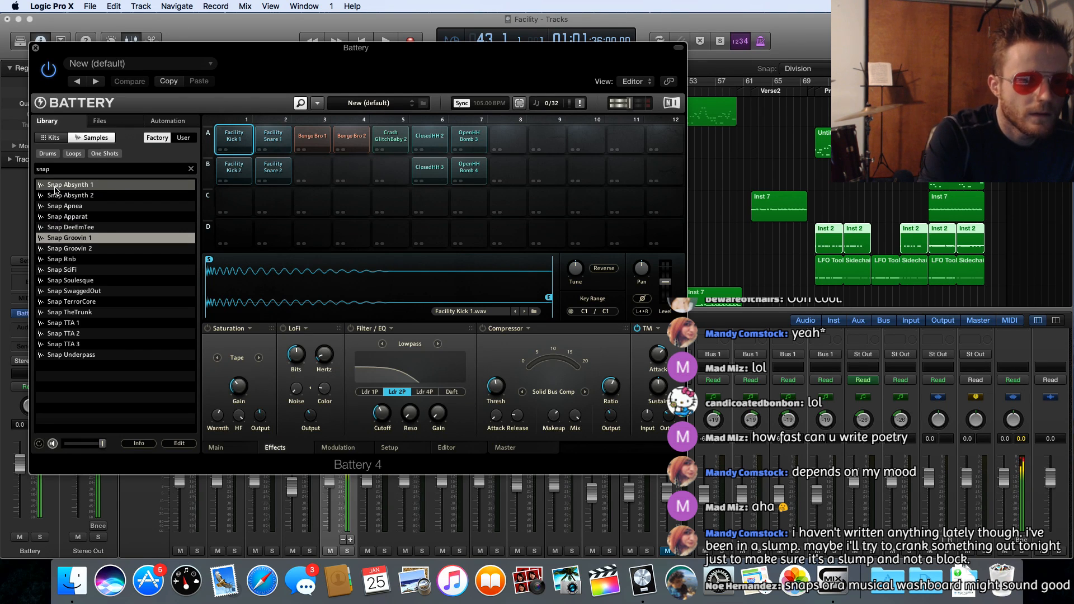
pyautogui.press('Down')
pyautogui.press('Down')
pyautogui.press('Down')
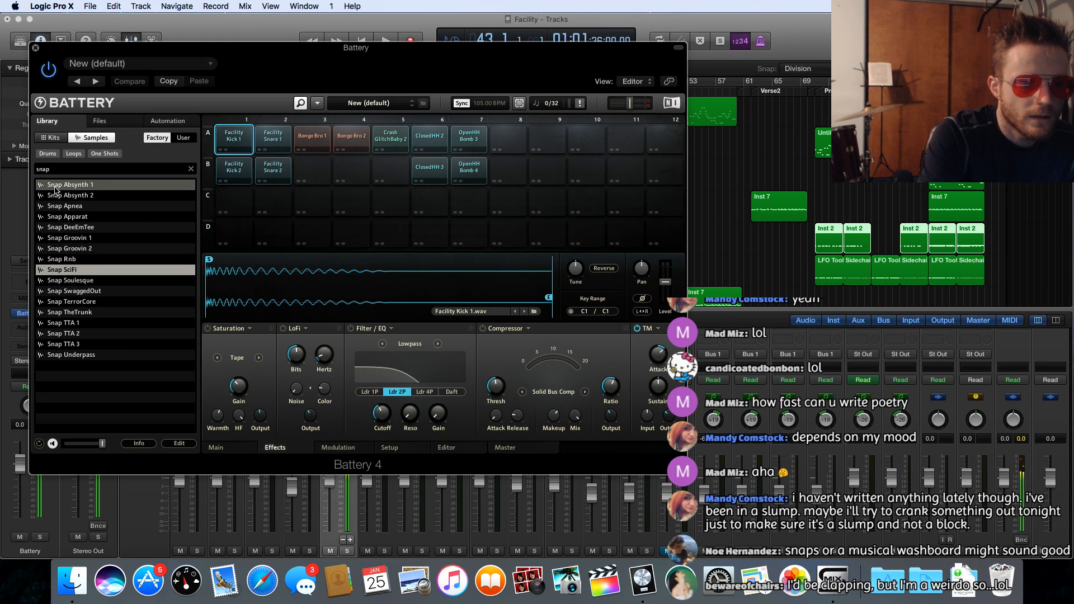
pyautogui.press('Up')
pyautogui.press('Down')
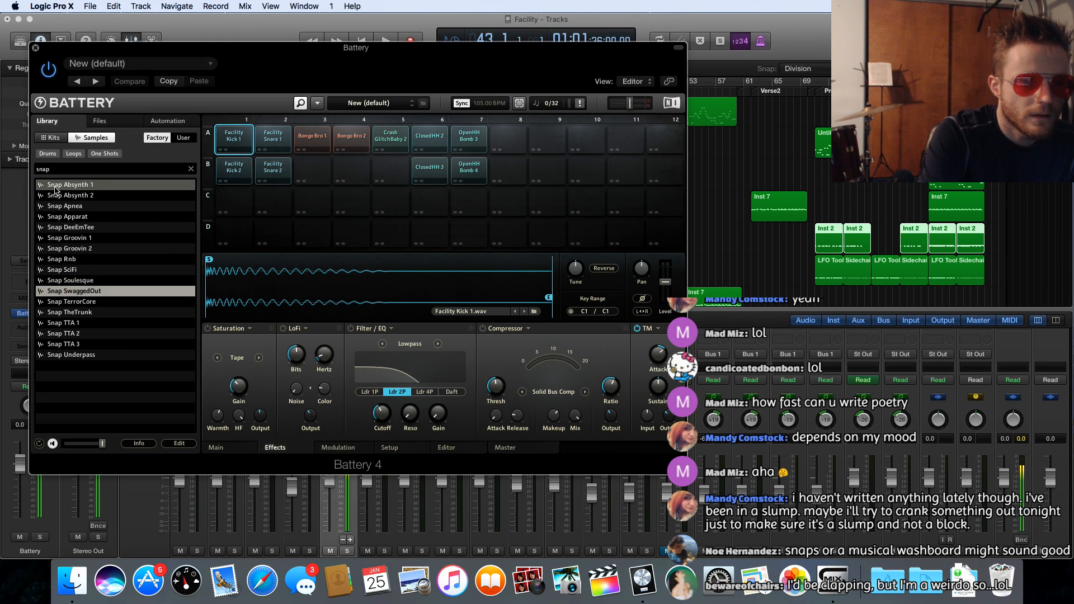
pyautogui.press('Down')
pyautogui.press('Down')
pyautogui.press('Down')
pyautogui.press('Down')
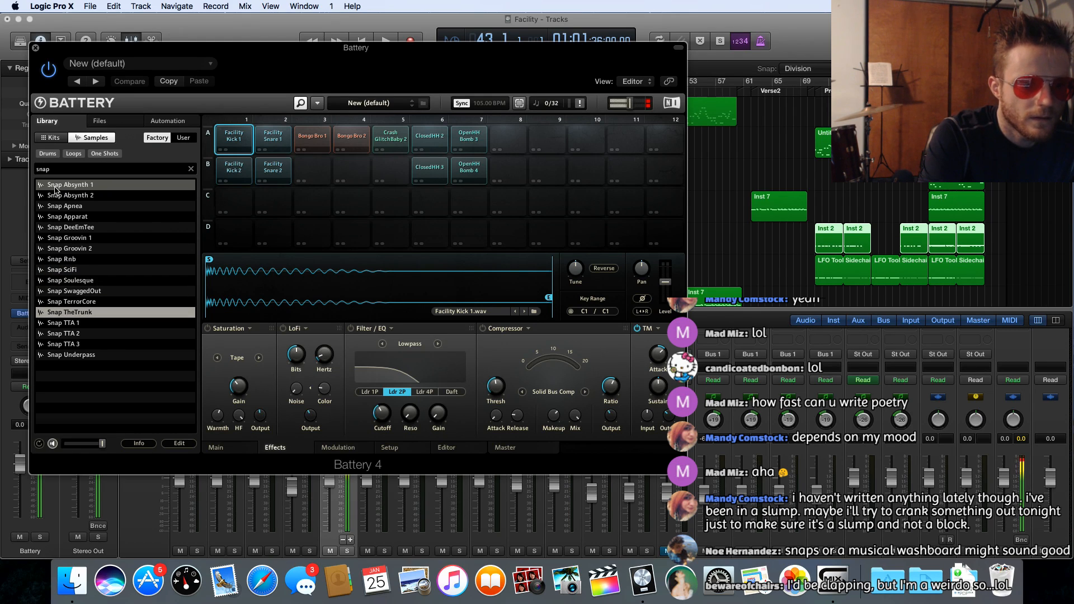
pyautogui.press('Down')
pyautogui.press('Down')
pyautogui.press('Up')
pyautogui.press('Up')
pyautogui.press('Up')
pyautogui.press('Up')
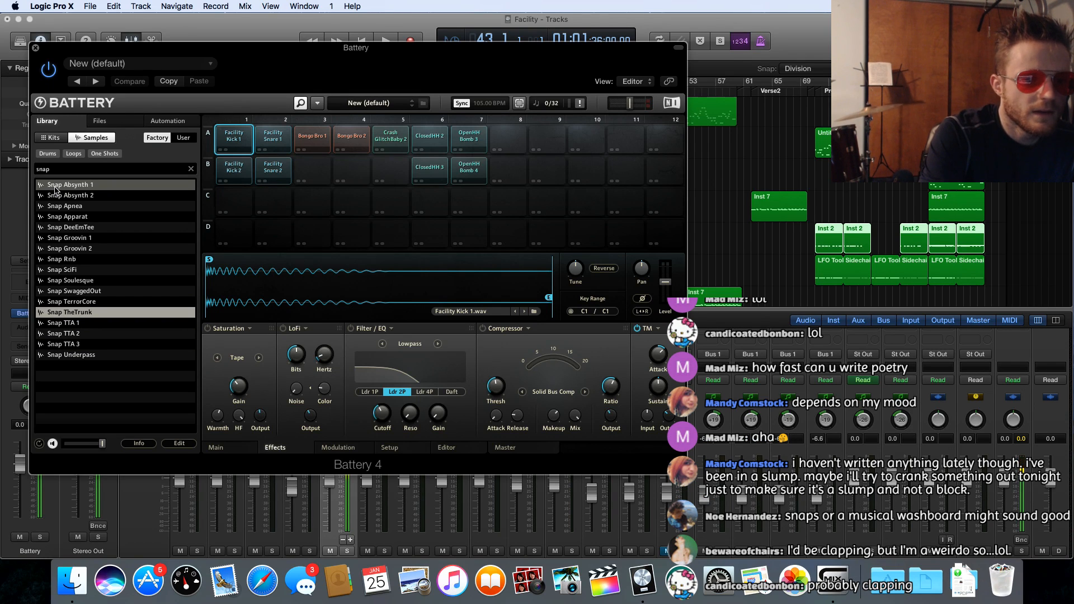
pyautogui.press('Down')
pyautogui.press('Up')
pyautogui.press('Down')
pyautogui.press('Up')
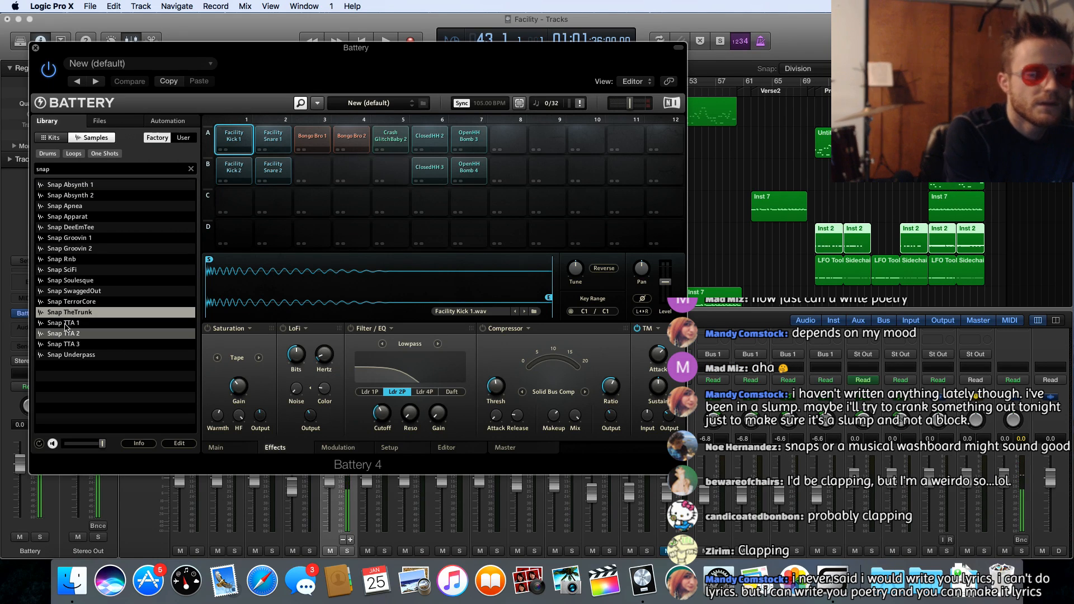
# Load Snap TheTrunk into empty cell A8 of the drum kit, trigger it once and close the instrument
pyautogui.moveTo(54, 316); pyautogui.dragTo(510, 148)
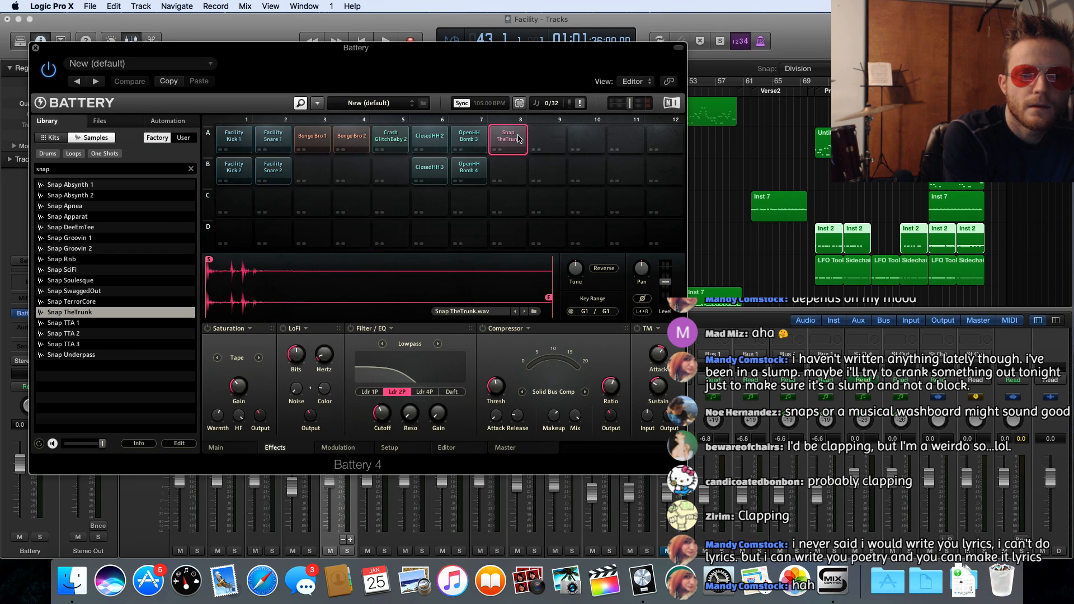
pyautogui.click(516, 137)
pyautogui.click(35, 48)
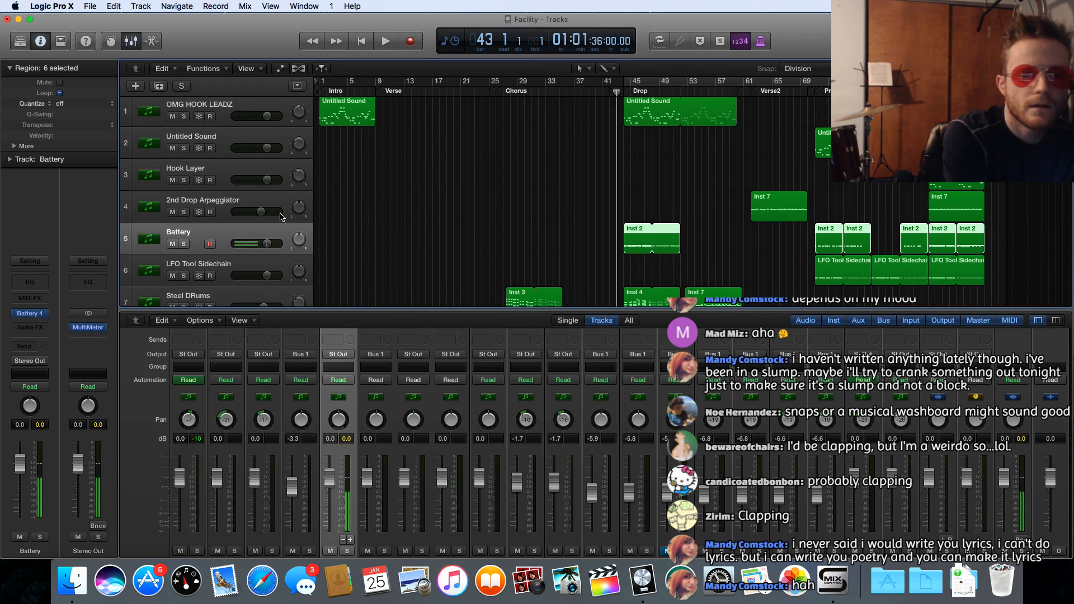
# Set the cycle range to the Untitled Sound region in the Drop, play that section and look over its tracks
pyautogui.click(661, 83)
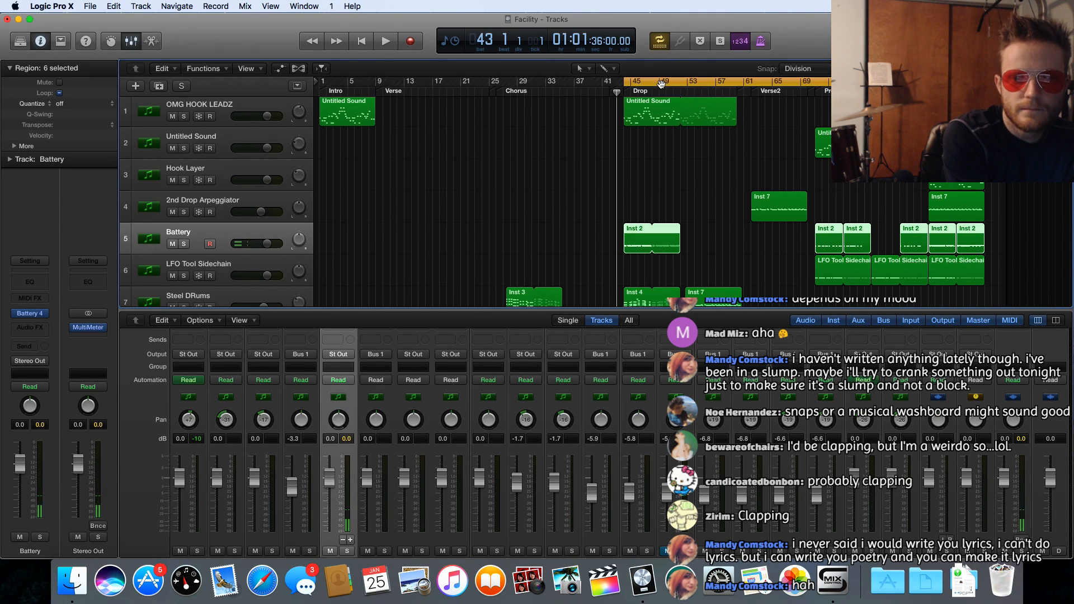
pyautogui.press('space')
pyautogui.press('space')
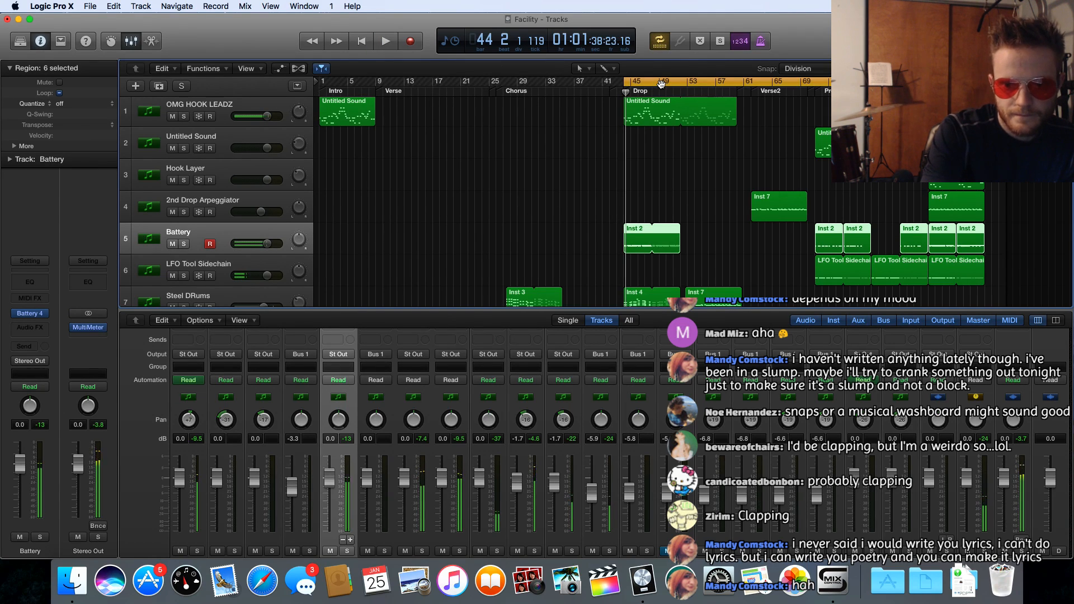
pyautogui.click(648, 108)
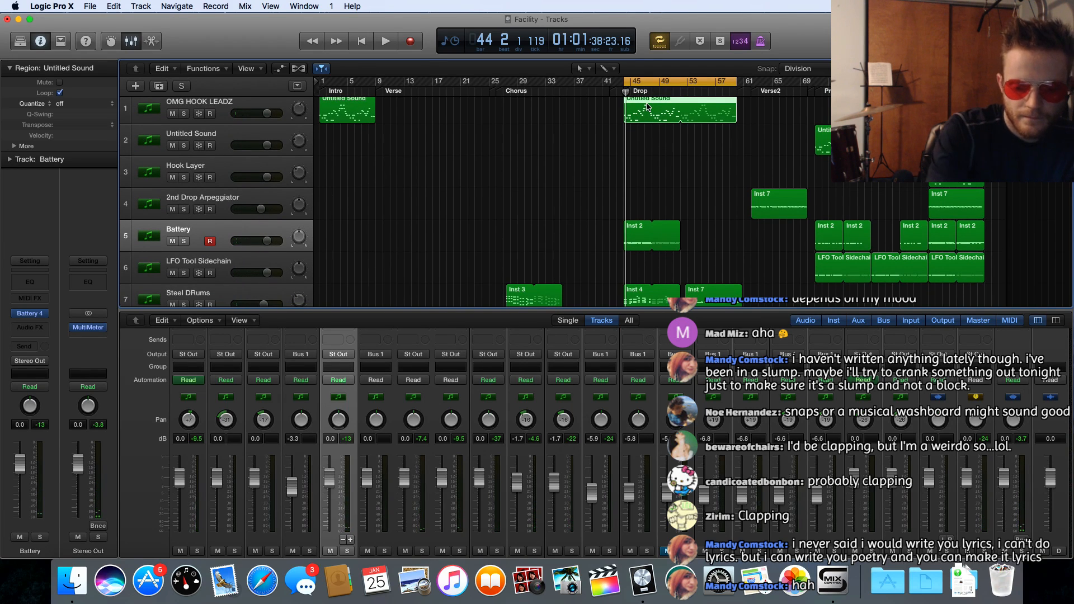
pyautogui.press('space')
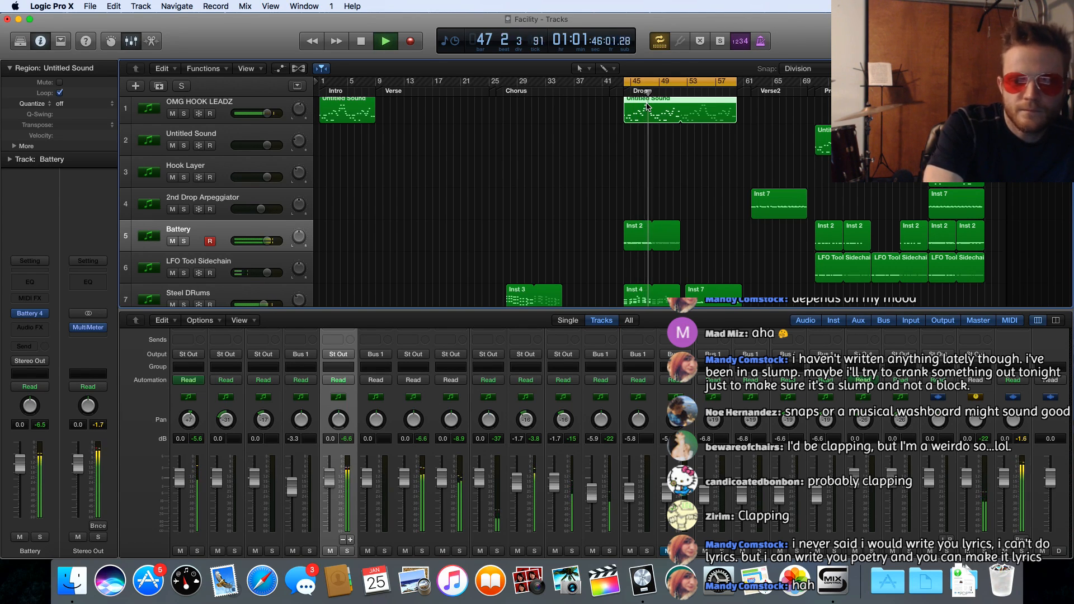
pyautogui.press('space')
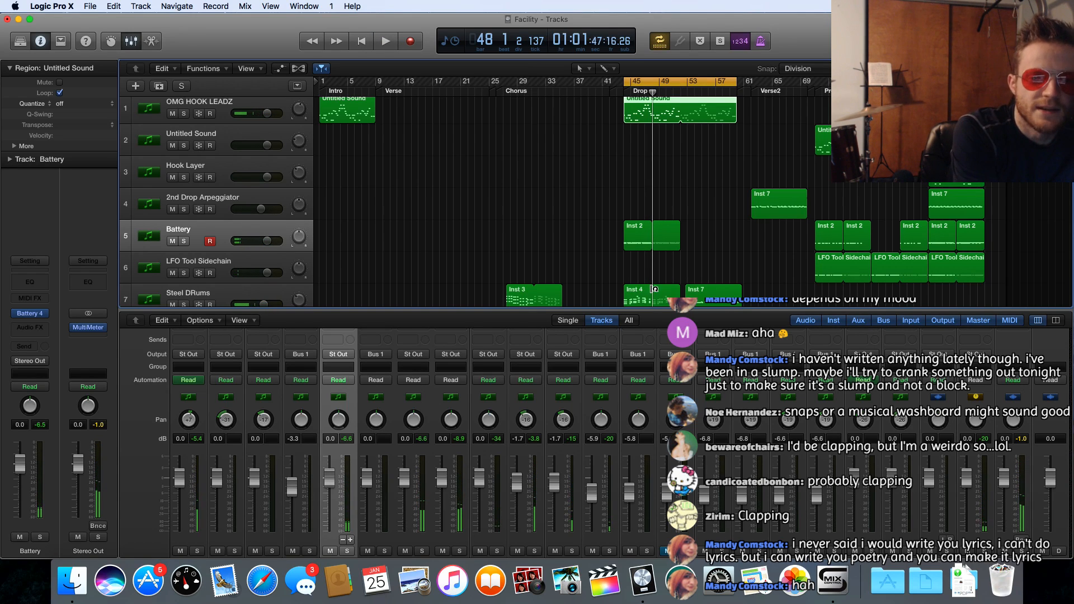
pyautogui.scroll(-5, 630, 289)
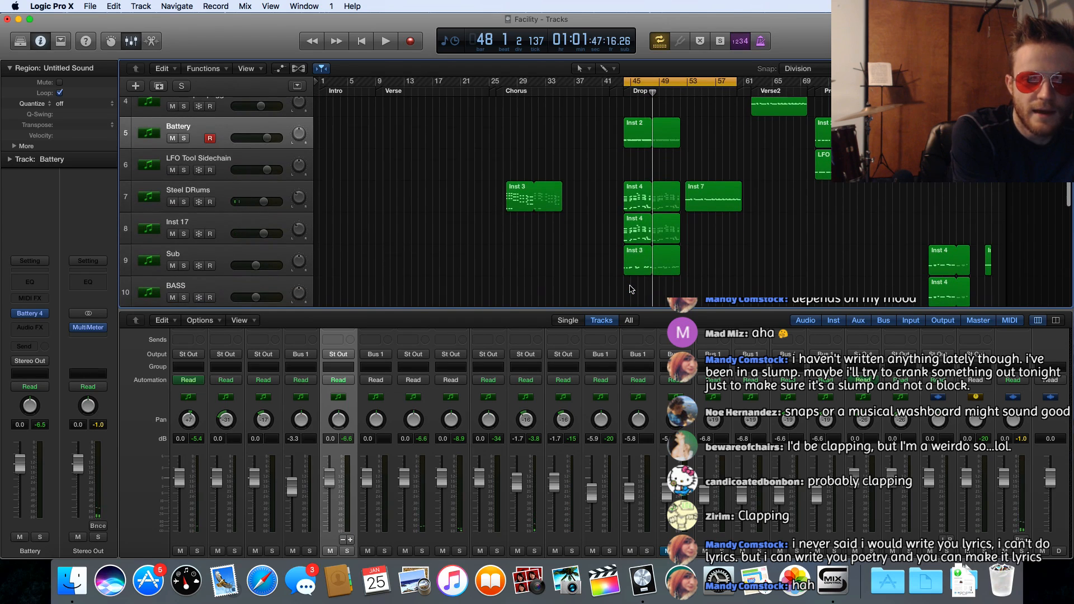
pyautogui.scroll(-5, 630, 290)
pyautogui.scroll(8, 630, 289)
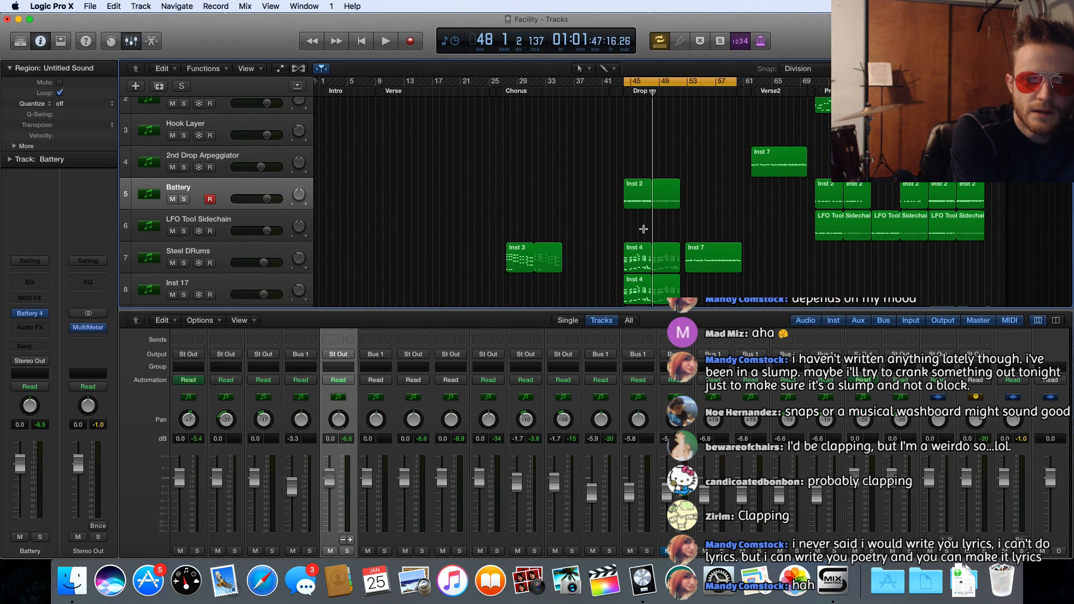
# Open the Battery region in the Drop, move all eight C#1 snare notes up to the snap on G1 and play the section
pyautogui.doubleClick(630, 190)
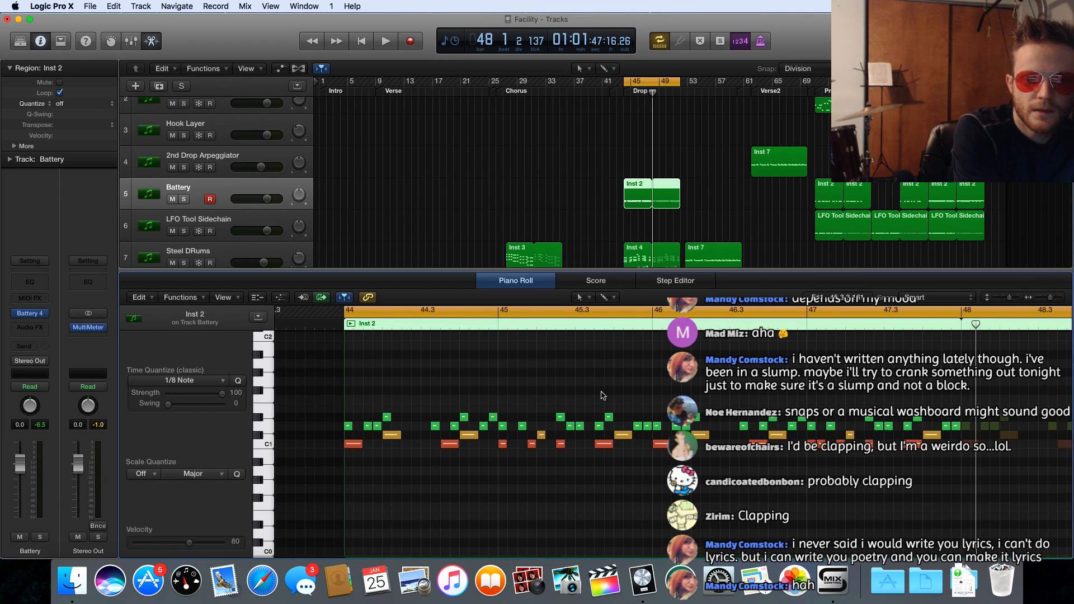
pyautogui.scroll(-3, 504, 394)
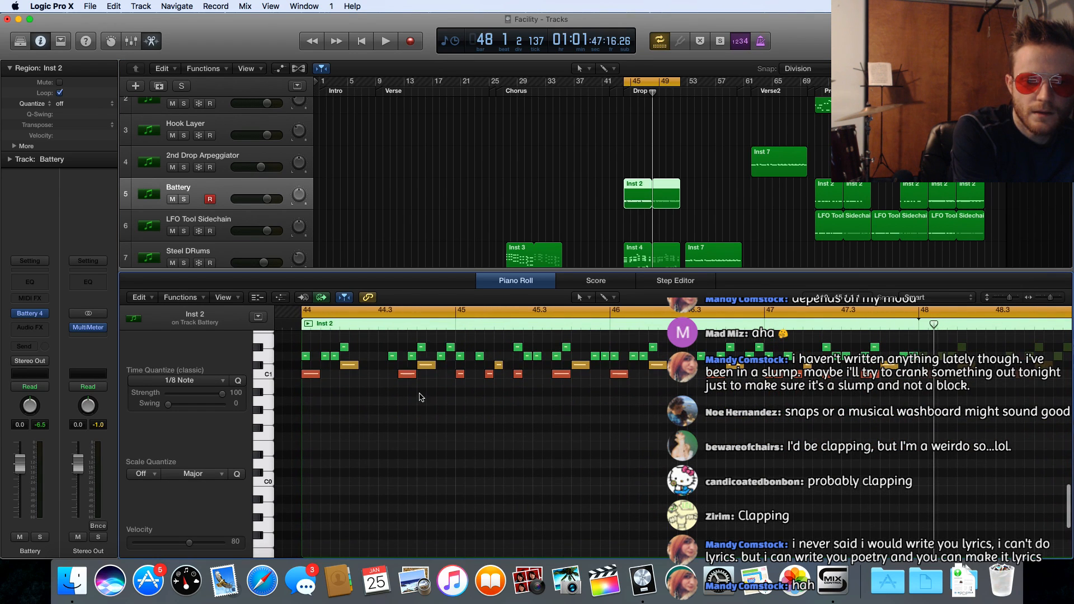
pyautogui.click(257, 365)
pyautogui.scroll(2, 303, 363)
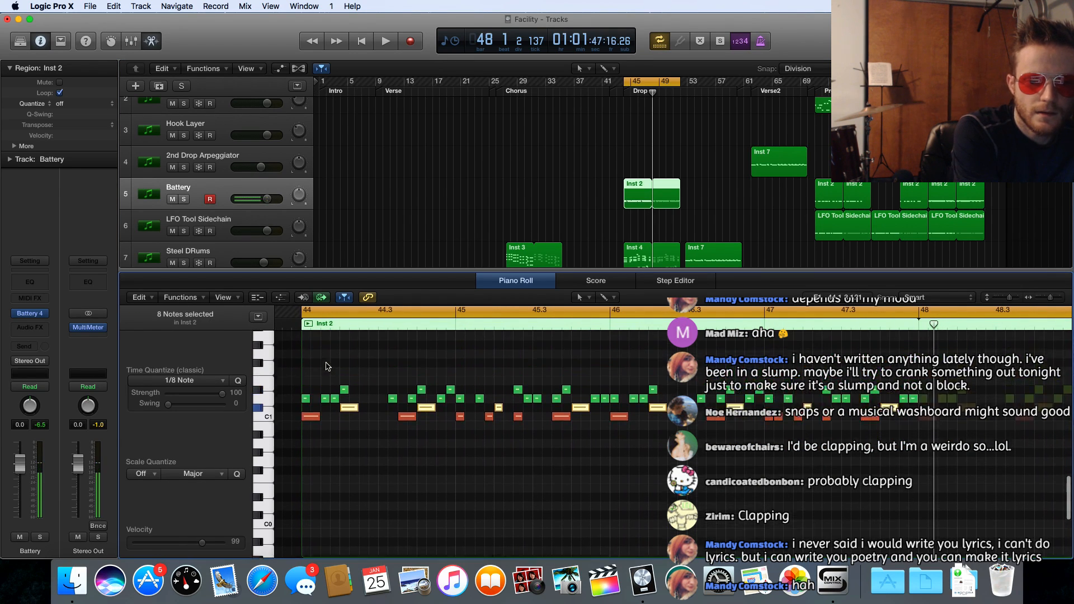
pyautogui.moveTo(354, 417); pyautogui.dragTo(352, 369)
pyautogui.press('space')
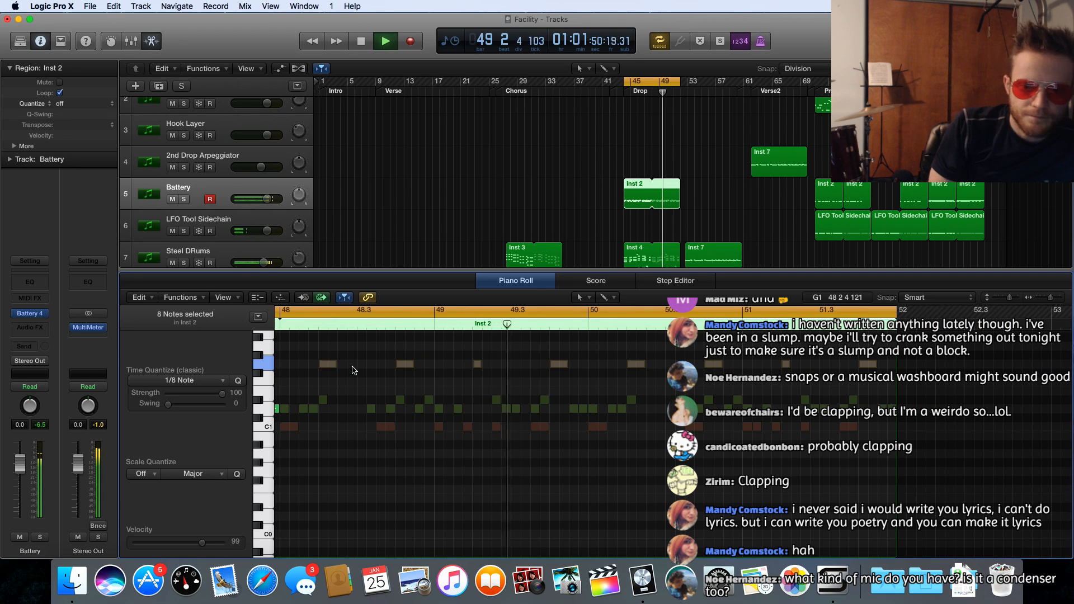
pyautogui.press('space')
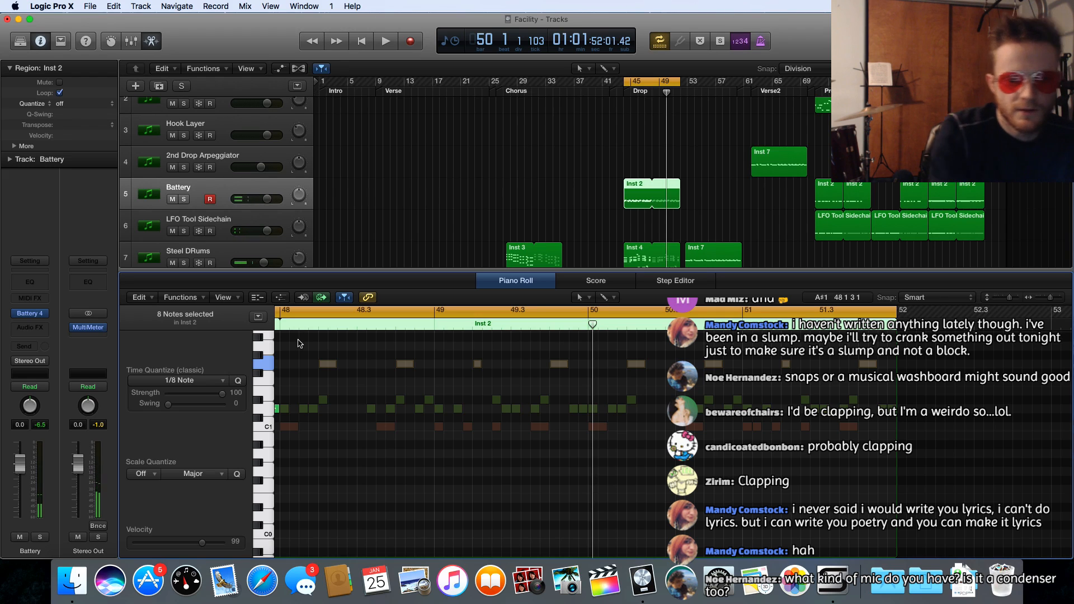
# Reopen the Battery track's instrument, audition Snap Soulesque and load it into empty cell A9 of the drum kit
pyautogui.hscroll(-3, 324, 353)
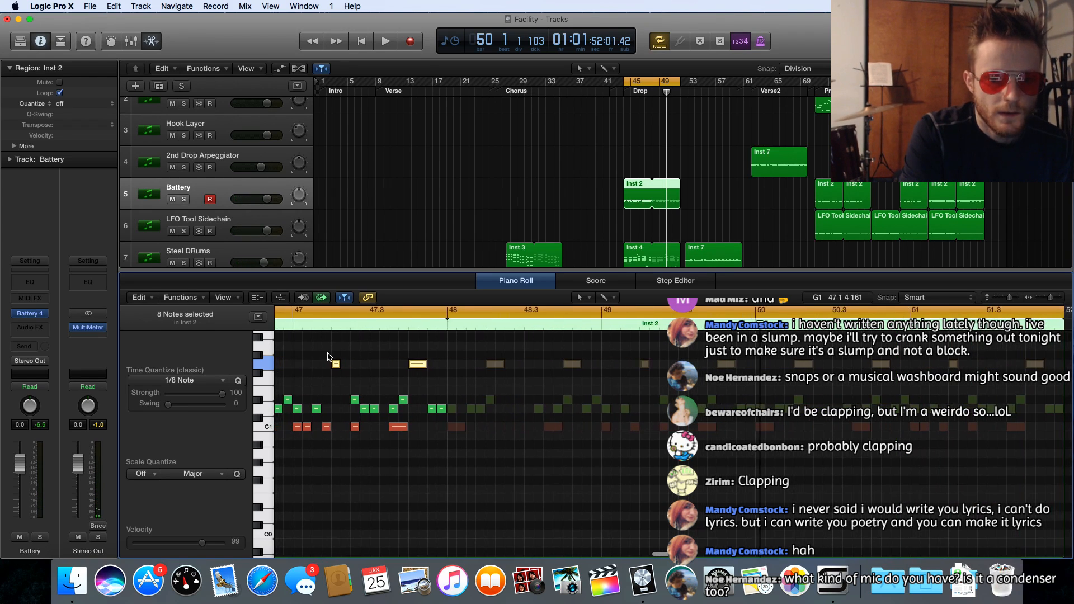
pyautogui.hscroll(-8, 314, 369)
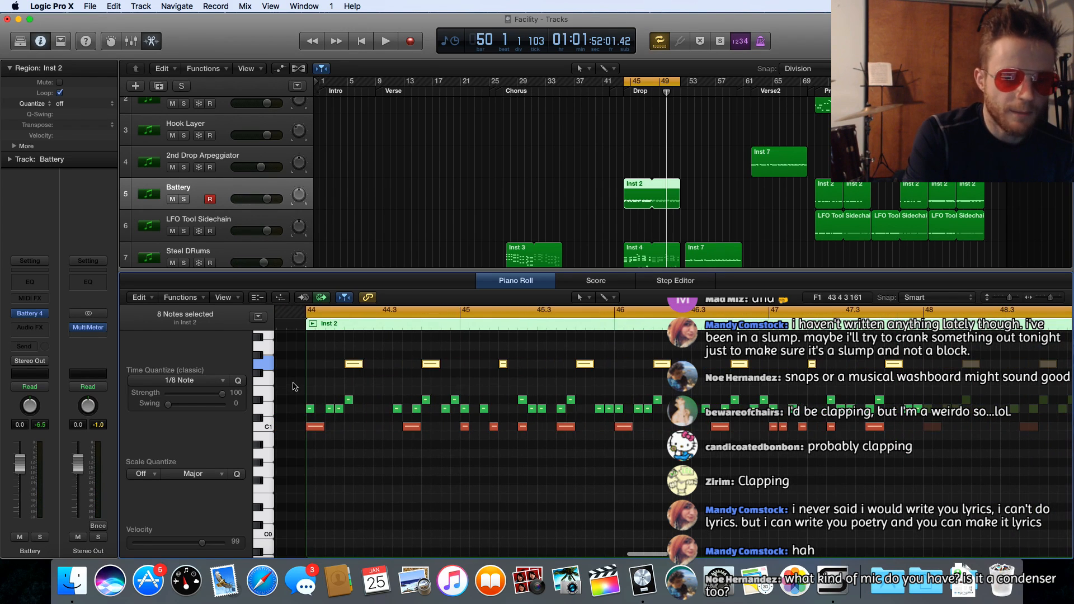
pyautogui.hscroll(1, 350, 364)
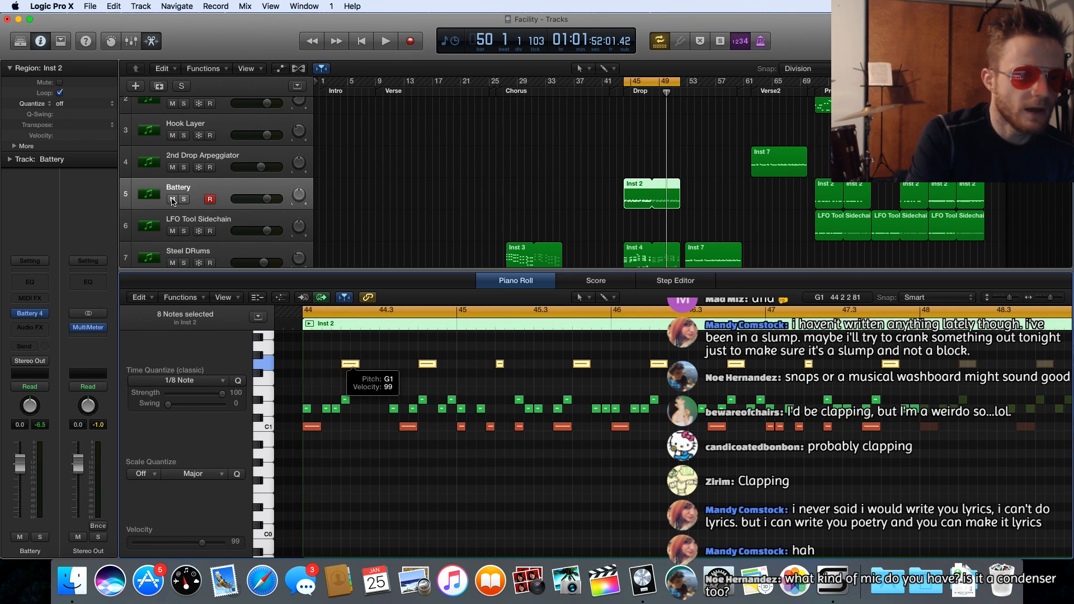
pyautogui.click(30, 315)
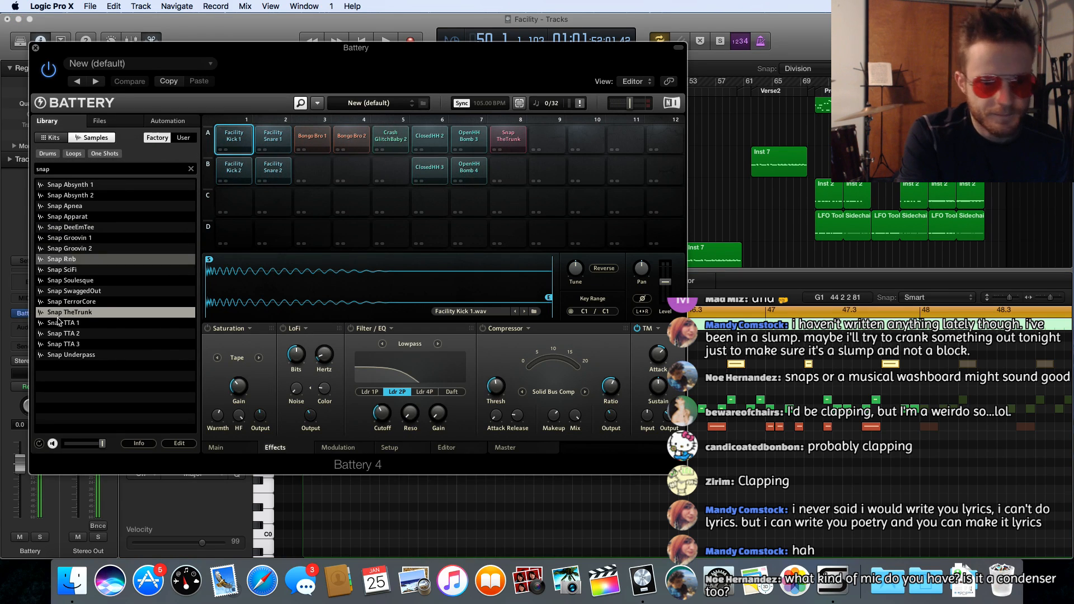
pyautogui.click(73, 281)
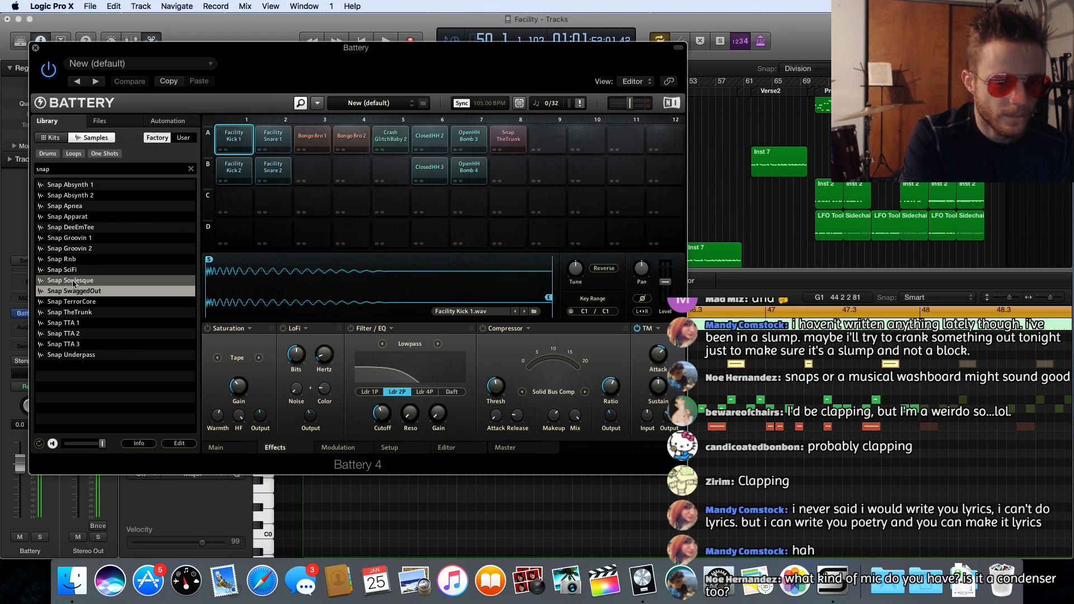
pyautogui.moveTo(69, 282); pyautogui.dragTo(546, 150)
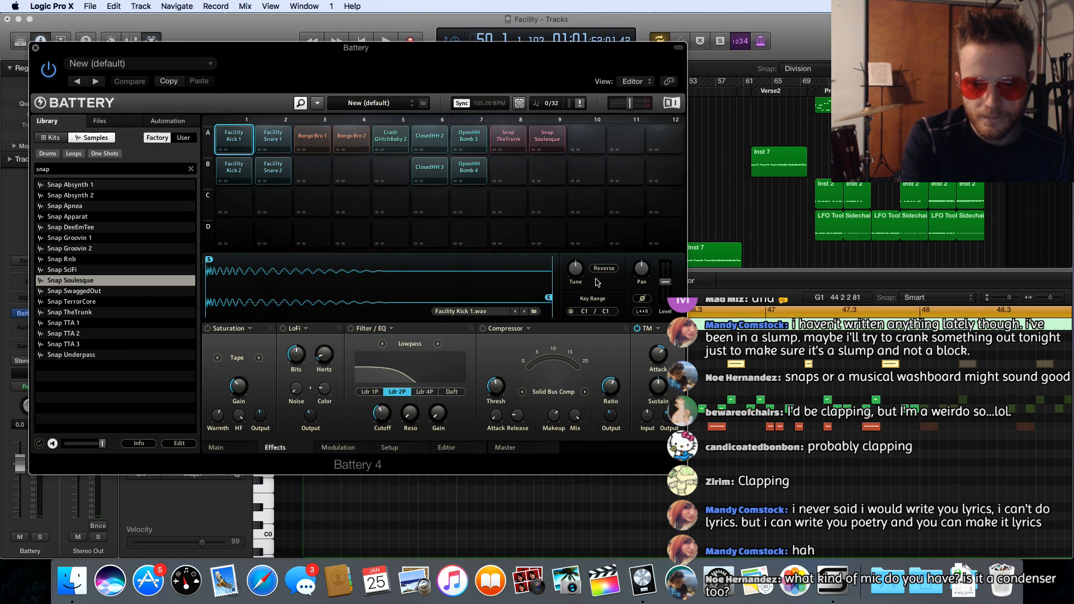
# Slightly adjust the pan of the Facility Kick 1 and Snap TheTrunk cells, and close the instrument
pyautogui.moveTo(642, 266); pyautogui.dragTo(641, 269)
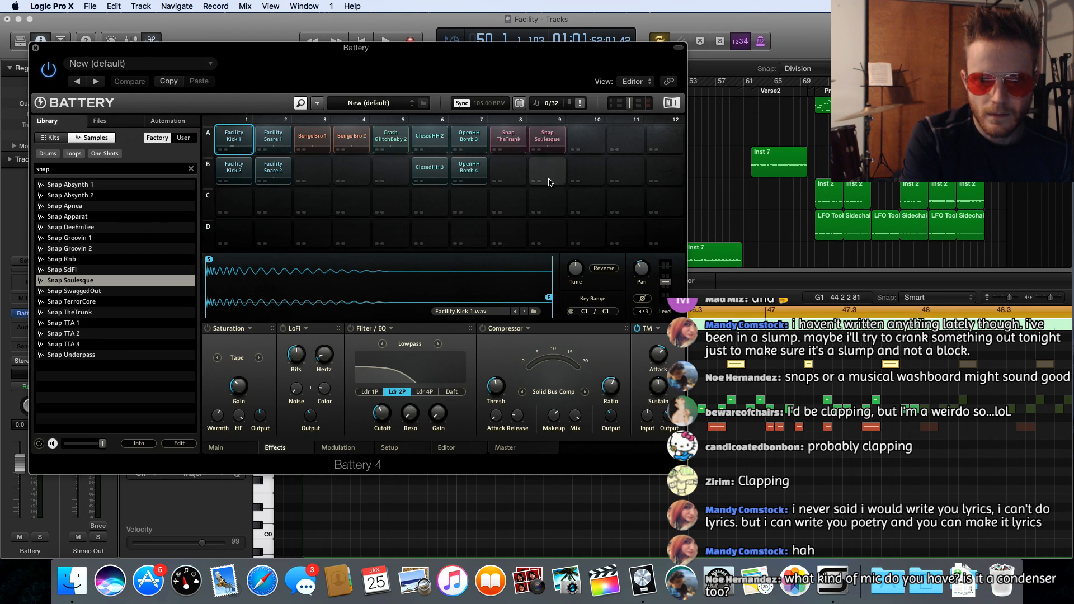
pyautogui.click(512, 142)
pyautogui.moveTo(642, 271); pyautogui.dragTo(641, 269)
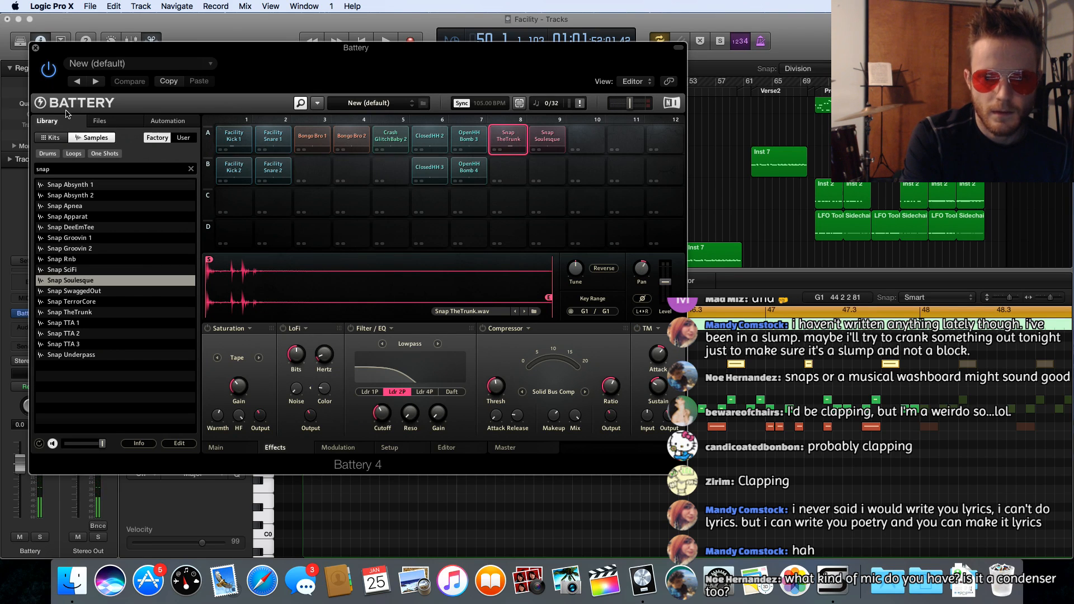
pyautogui.click(36, 49)
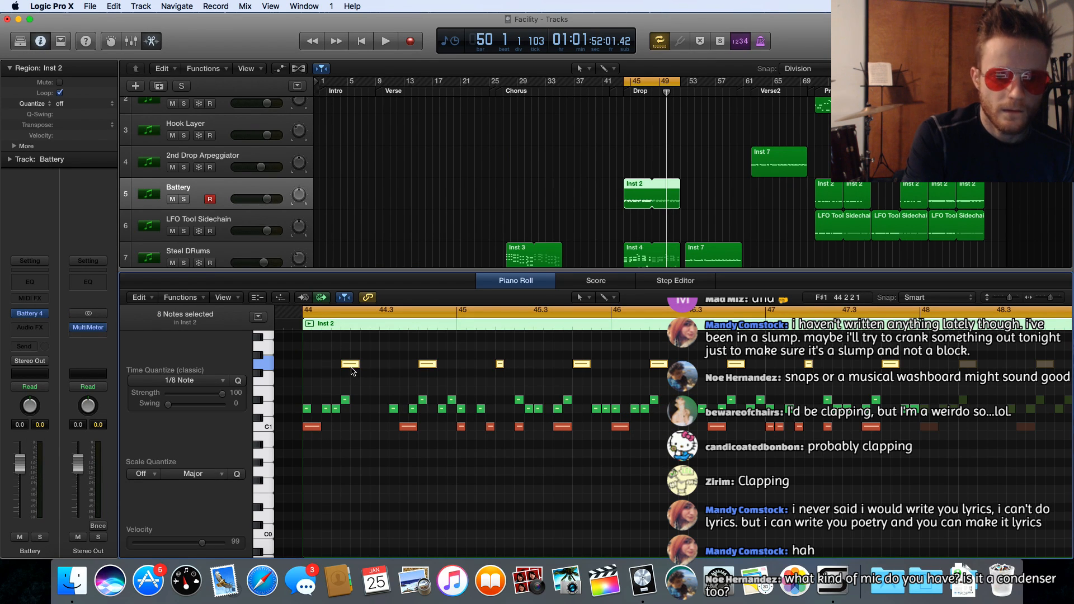
# Duplicate the eight G1 snap notes one semitone up to G#1 so both snaps play together, and listen to the result
pyautogui.keyDown('alt'); pyautogui.click(352, 367); pyautogui.keyUp('alt')
pyautogui.moveTo(351, 367); pyautogui.dragTo(350, 355)
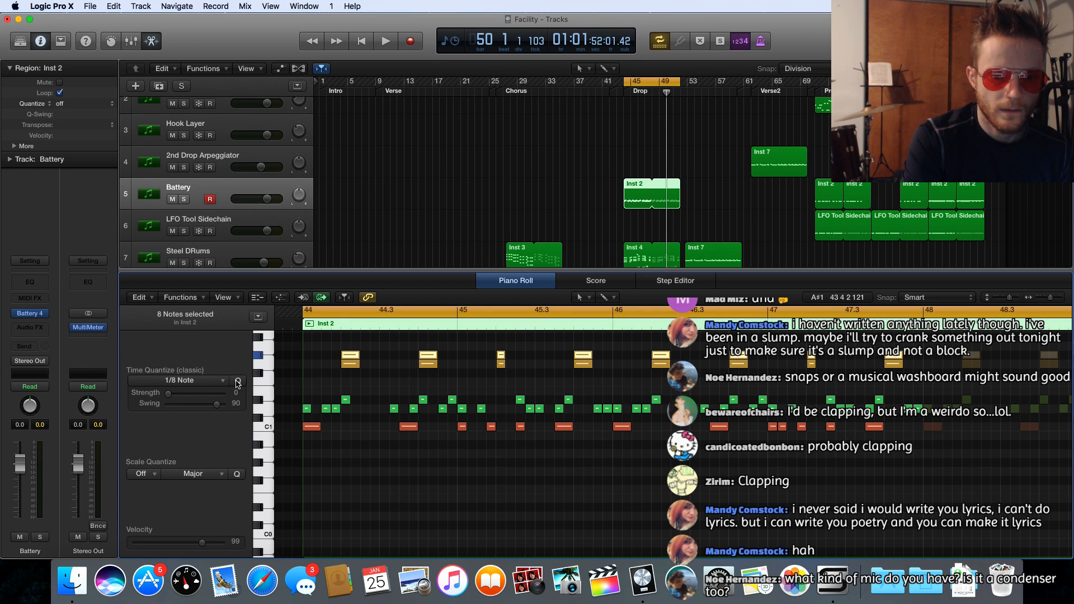
pyautogui.press('space')
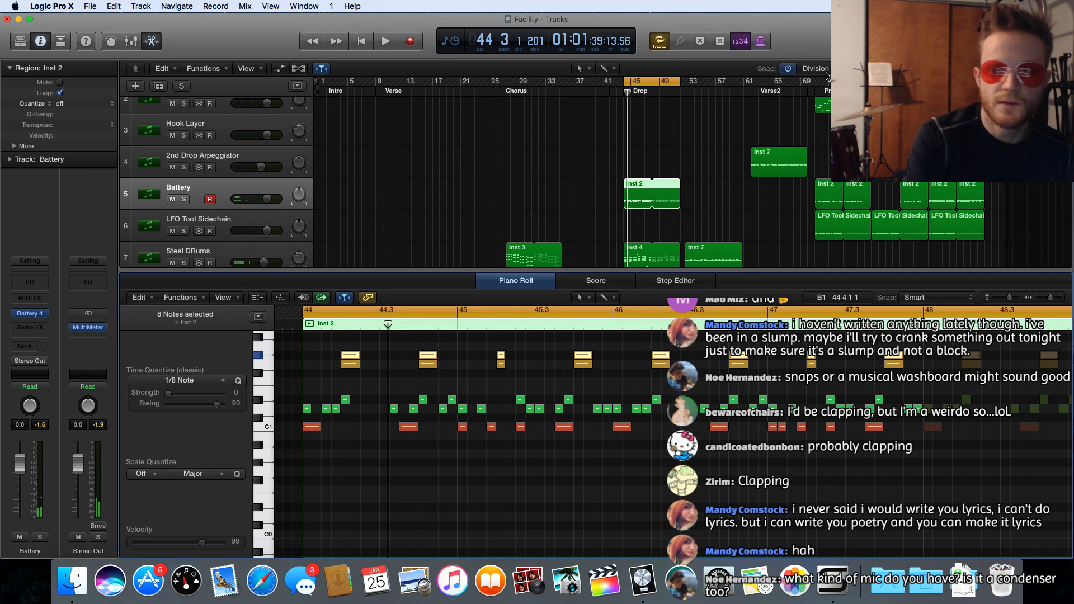
# Shift all eight G#1 snap notes about 30 ticks later than the G1 notes
pyautogui.click(786, 70)
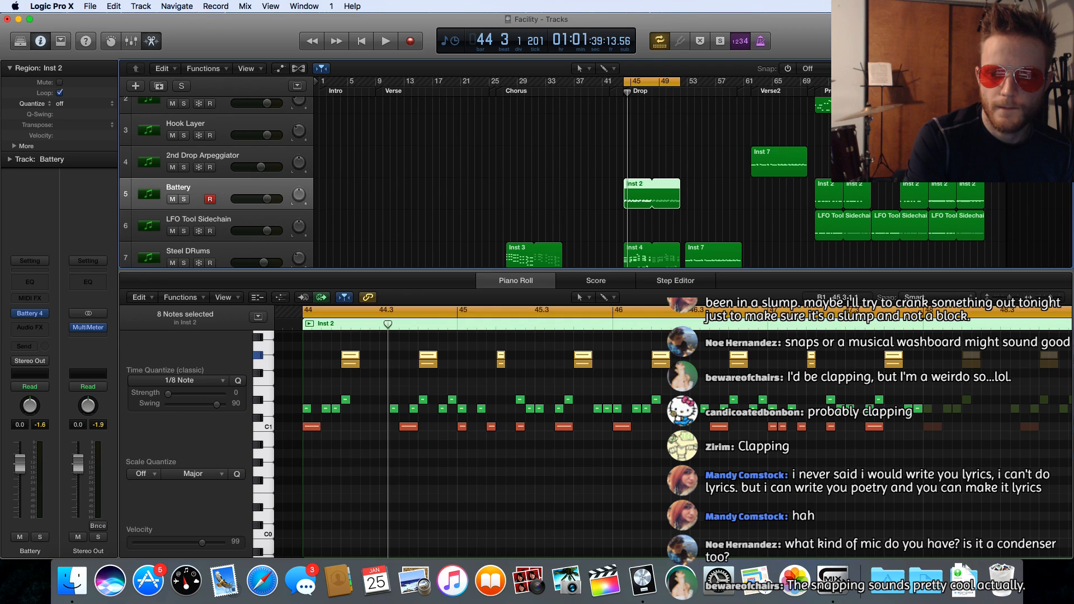
pyautogui.press('cmd+Right')
pyautogui.press('cmd+Right')
pyautogui.press('cmd+Right')
pyautogui.press('cmd+Right')
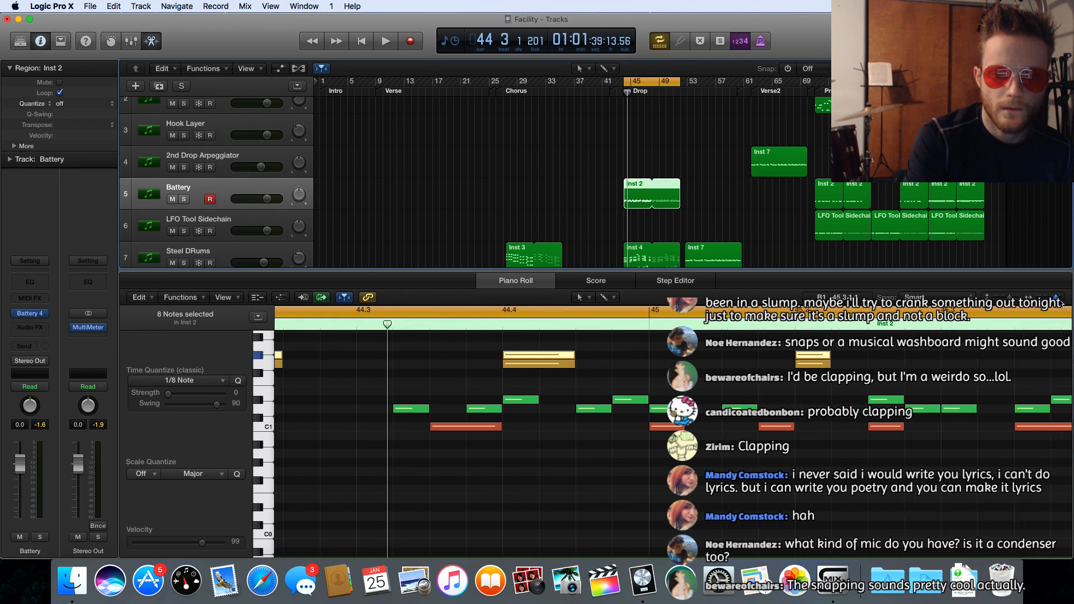
pyautogui.click(526, 360)
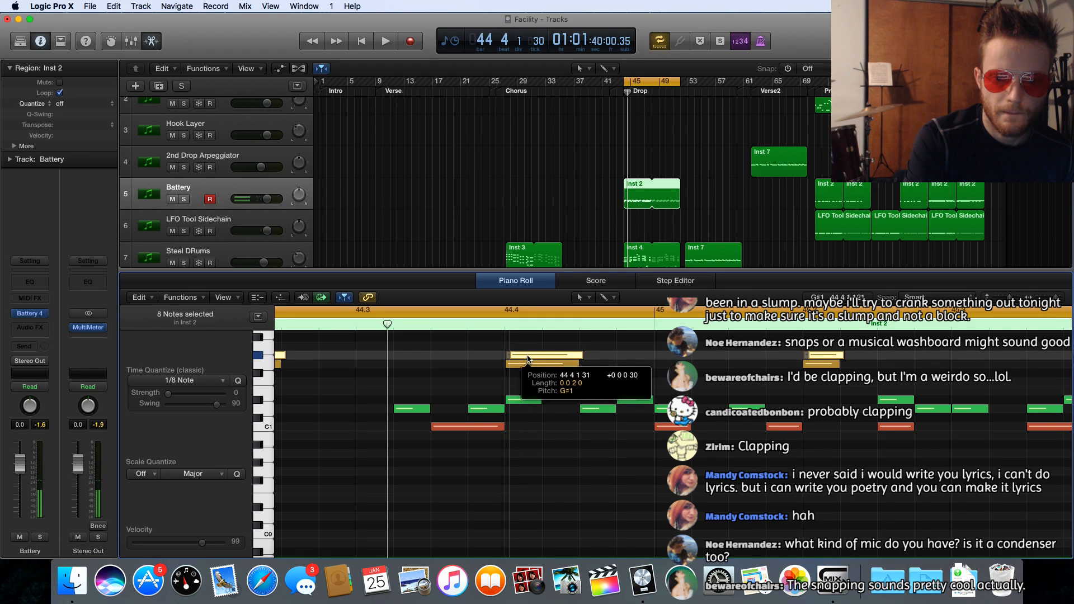
pyautogui.moveTo(525, 359); pyautogui.dragTo(526, 358)
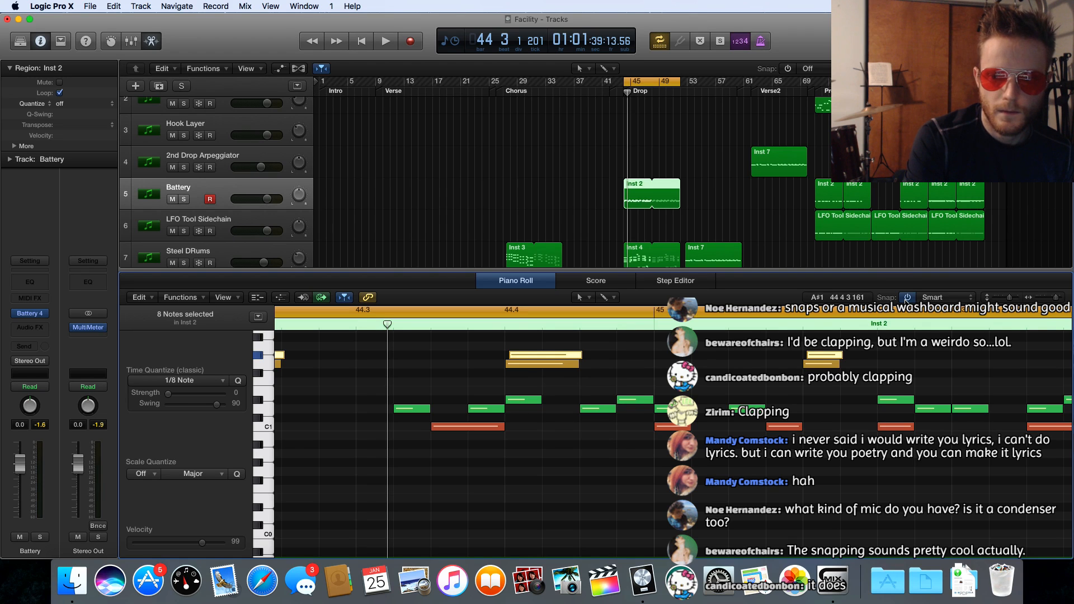
# Turn off snapping in the Piano Roll, nudge the eight G1 snap notes slightly in time and play the section
pyautogui.click(907, 297)
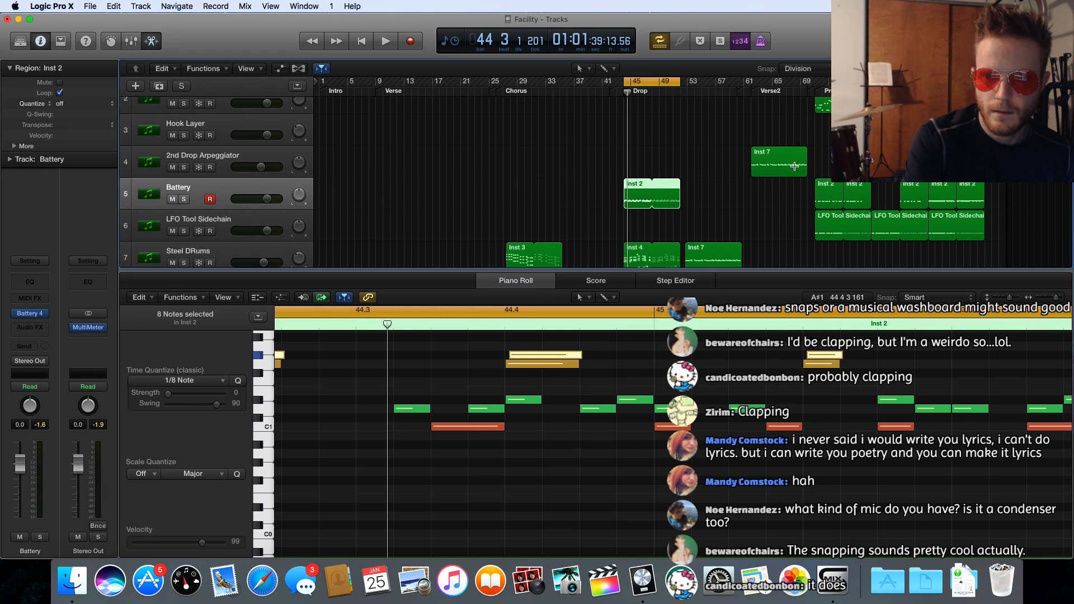
pyautogui.click(906, 297)
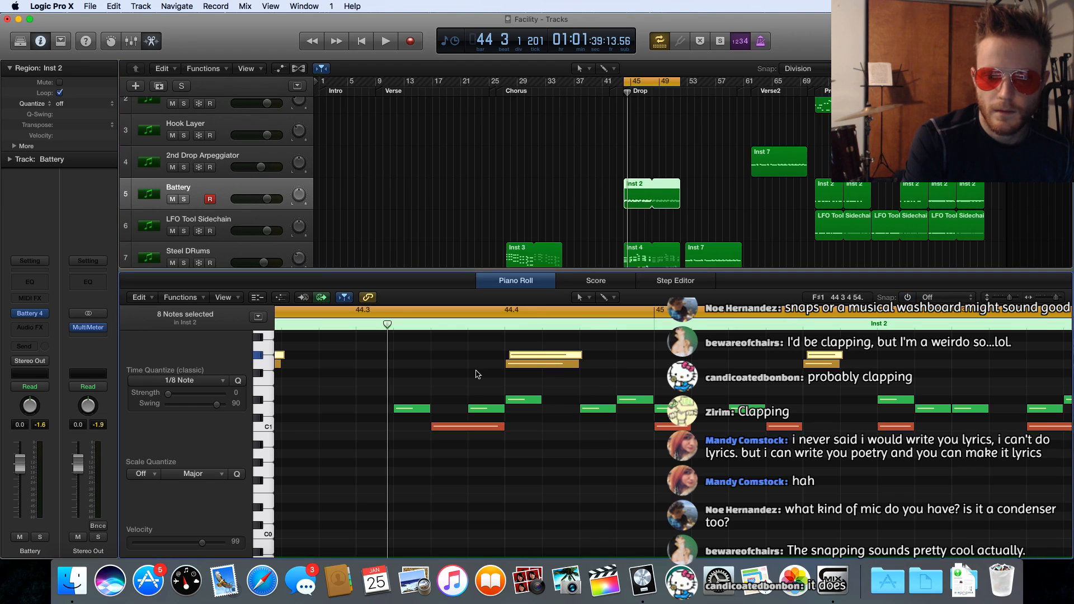
pyautogui.click(510, 364)
pyautogui.click(509, 363)
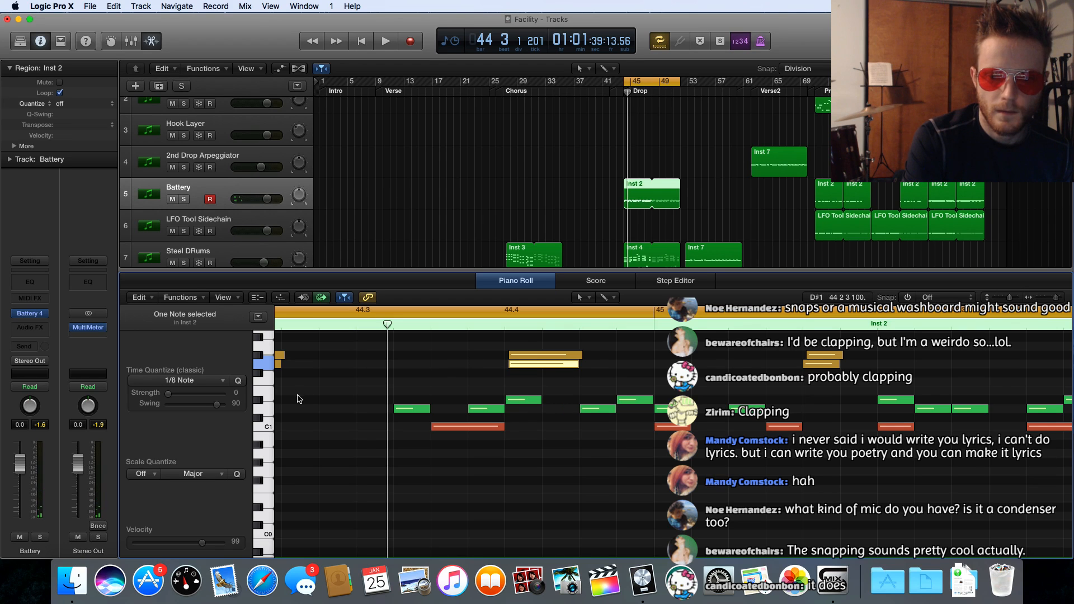
pyautogui.click(266, 365)
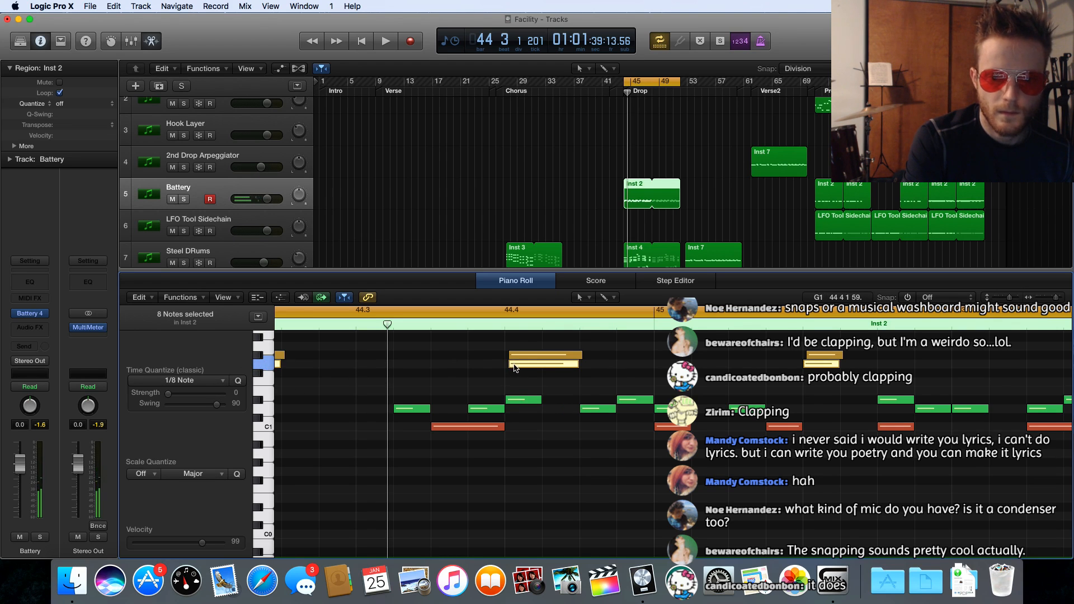
pyautogui.moveTo(514, 368); pyautogui.dragTo(512, 368)
pyautogui.press('space')
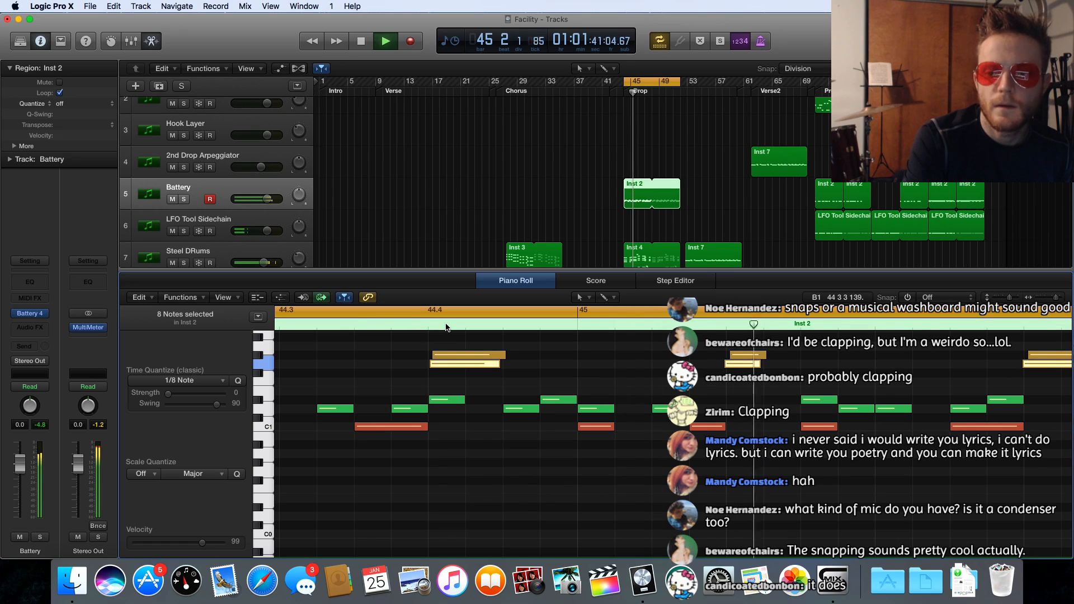
pyautogui.press('space')
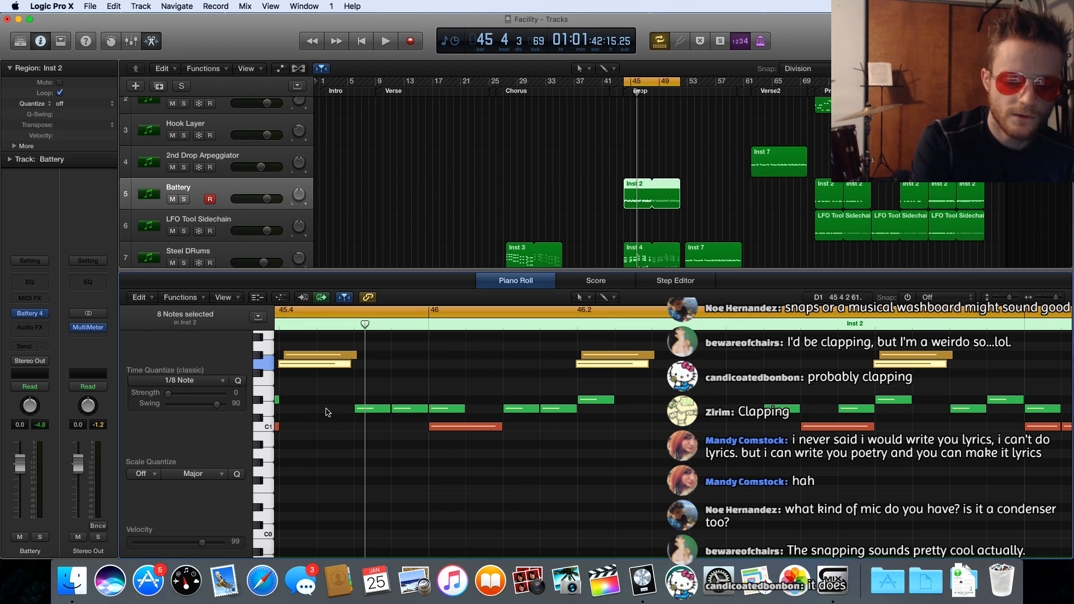
# Add another auxiliary output channel for the Battery instrument in the mixer and name it Snaps
pyautogui.press('x')
pyautogui.scroll(-1, 426, 475)
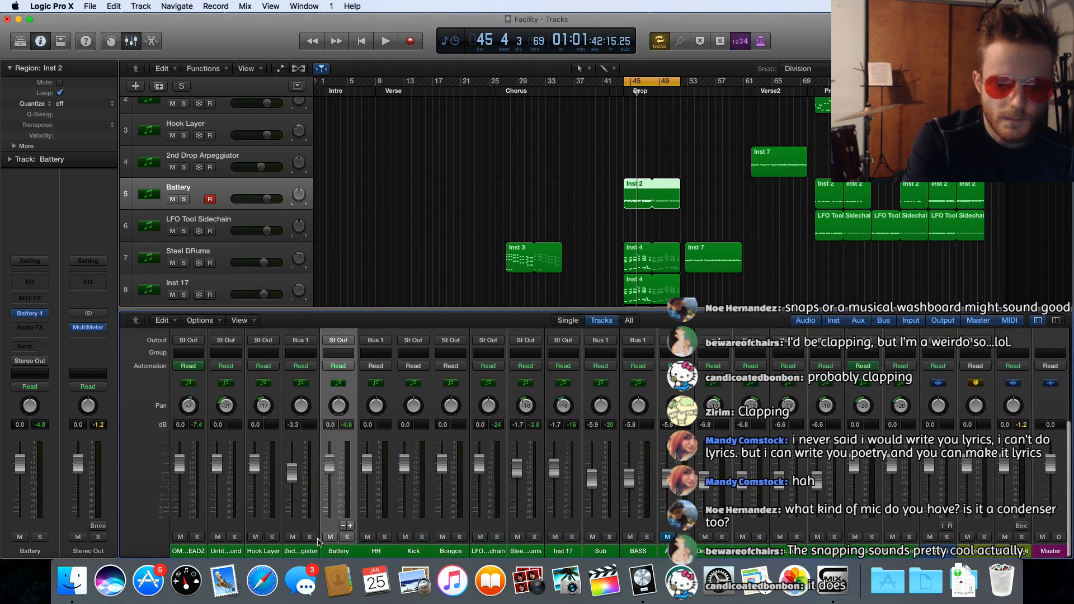
pyautogui.click(351, 527)
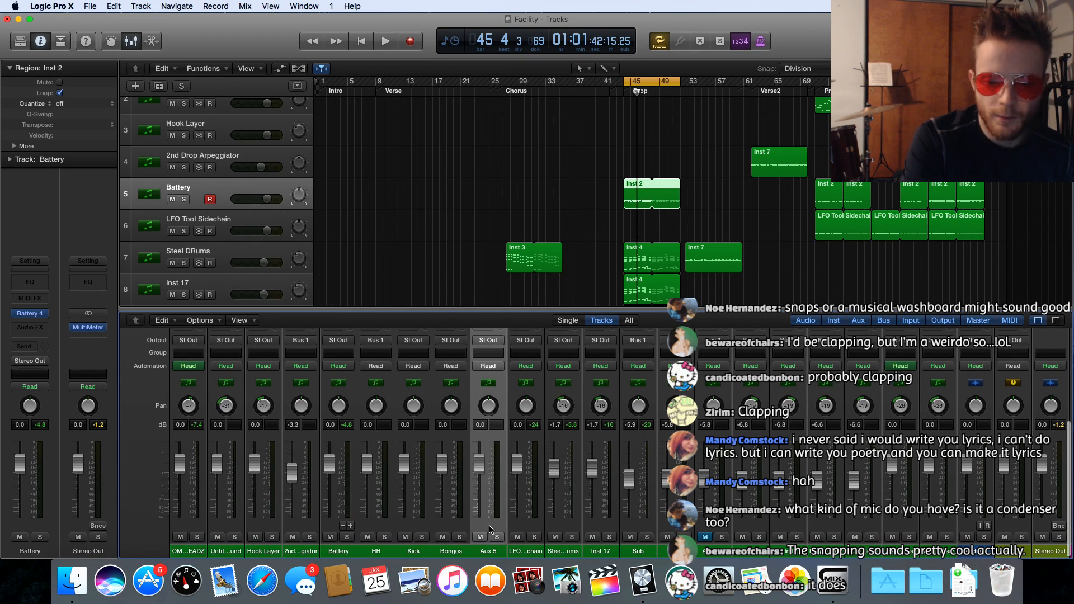
pyautogui.write('Snaps')
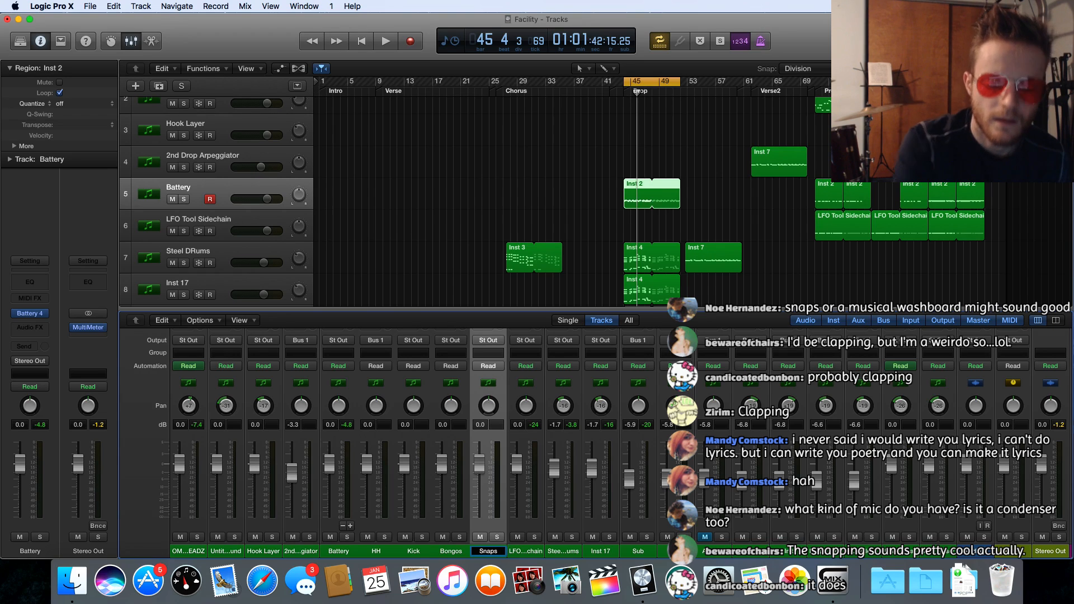
# Route the Snap TheTrunk cell in Battery to direct output St 9/10 for the Snaps channel
pyautogui.scroll(5, 431, 439)
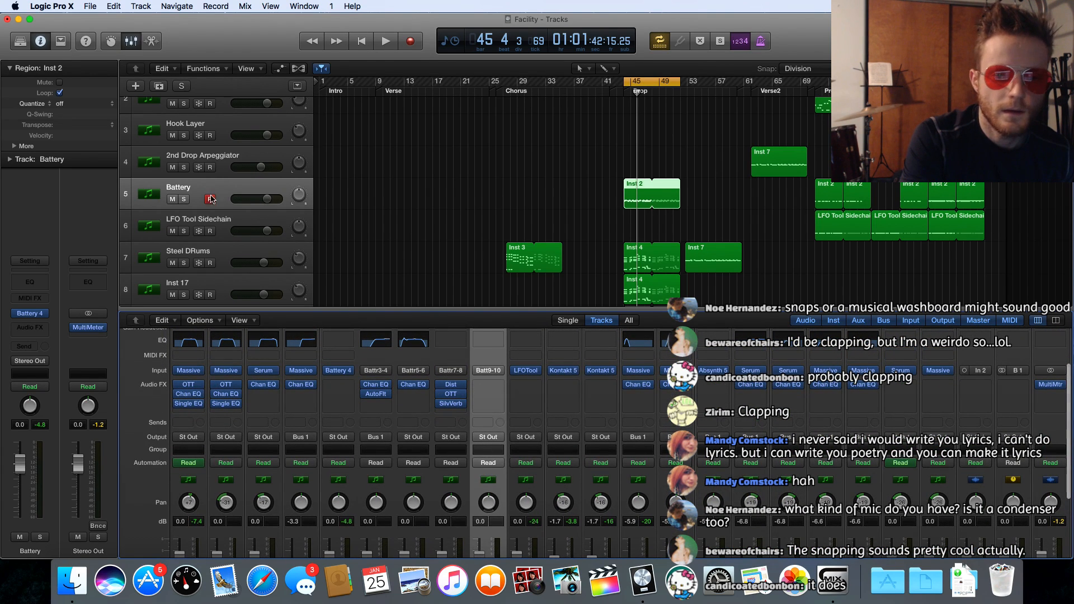
pyautogui.click(32, 317)
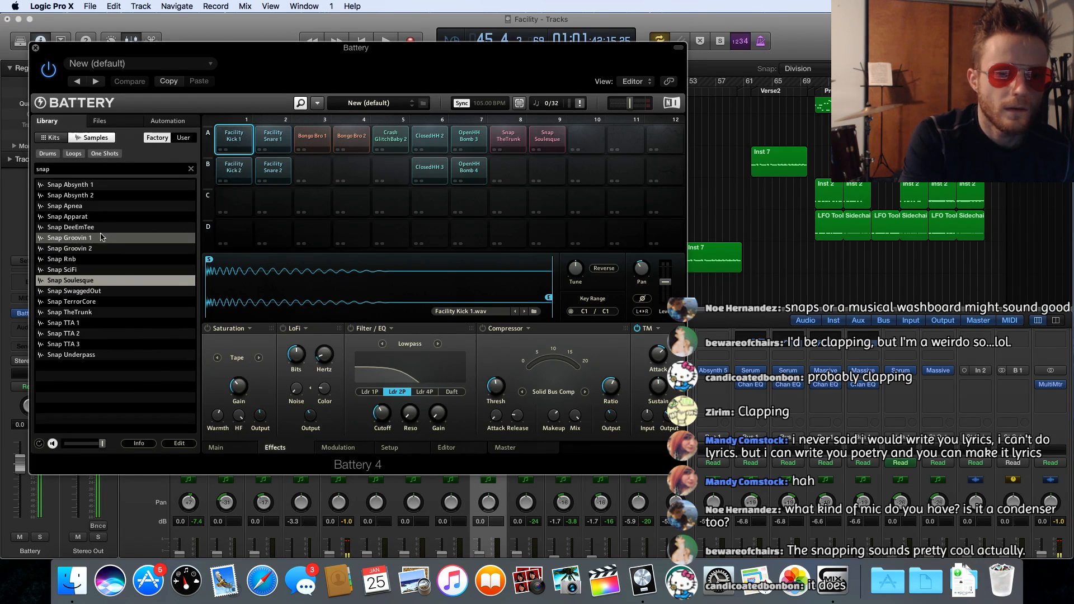
pyautogui.rightClick(518, 143)
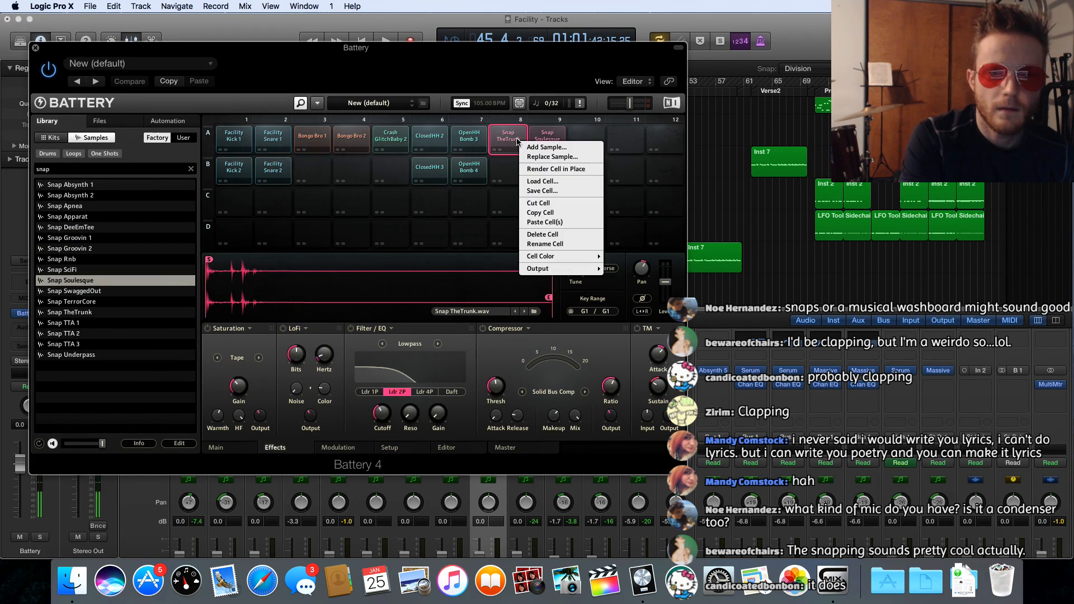
pyautogui.moveTo(594, 274)
pyautogui.moveTo(627, 289)
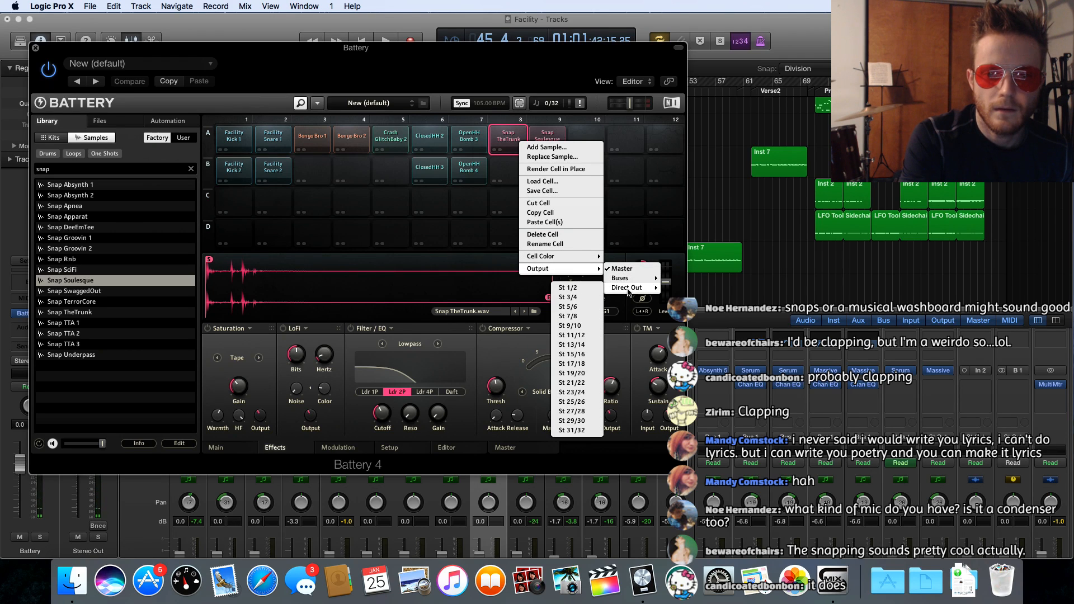
pyautogui.click(571, 325)
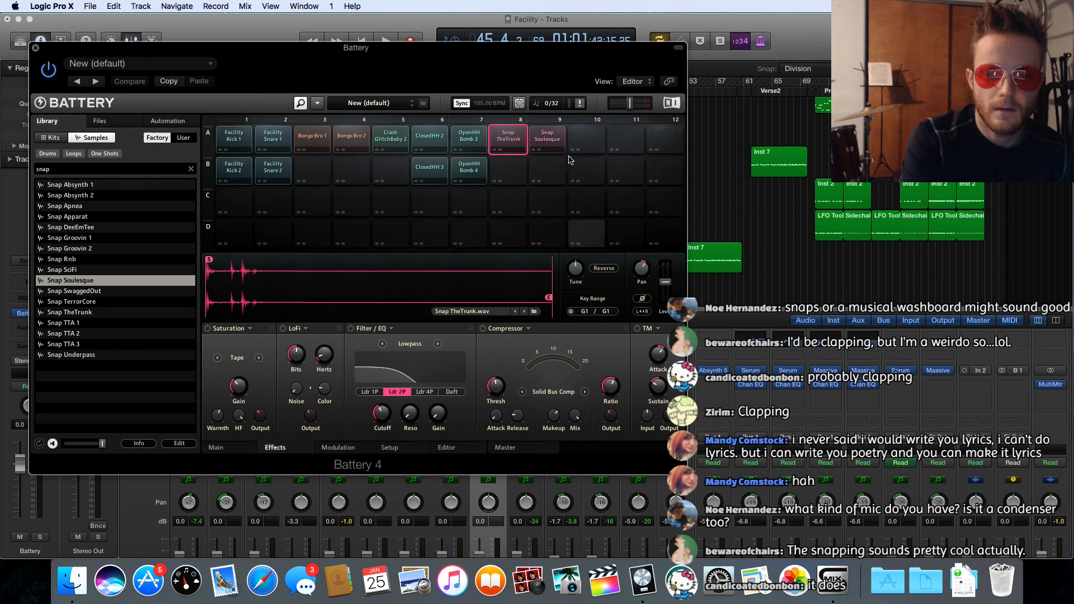
# Route the Snap Soulesque cell in Battery to direct output St 9/10, close Battery and play the Drop section
pyautogui.rightClick(555, 145)
pyautogui.moveTo(571, 273)
pyautogui.moveTo(529, 292)
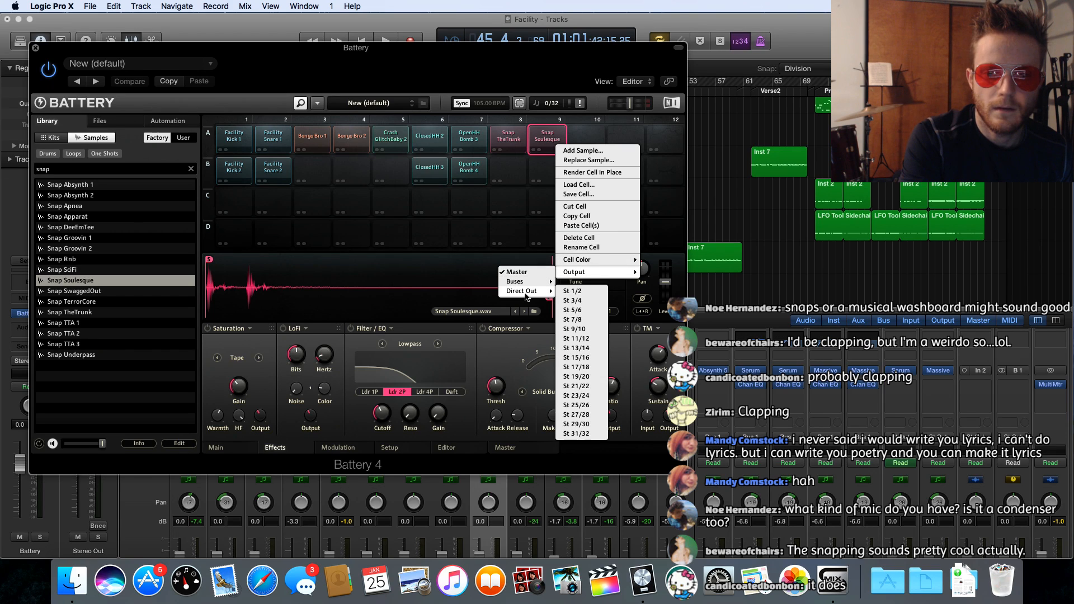
pyautogui.click(576, 329)
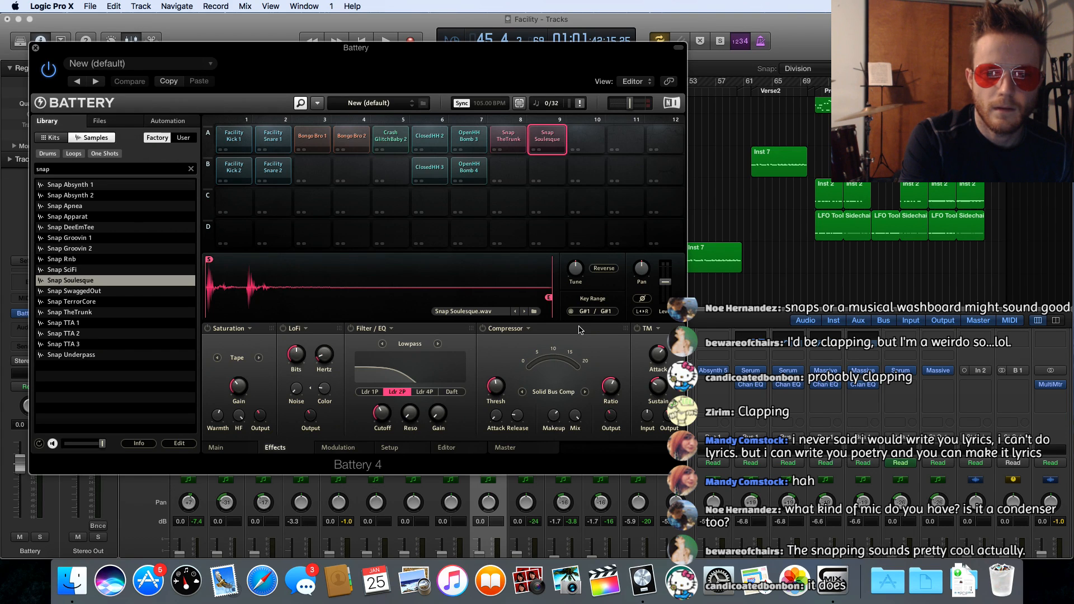
pyautogui.click(36, 49)
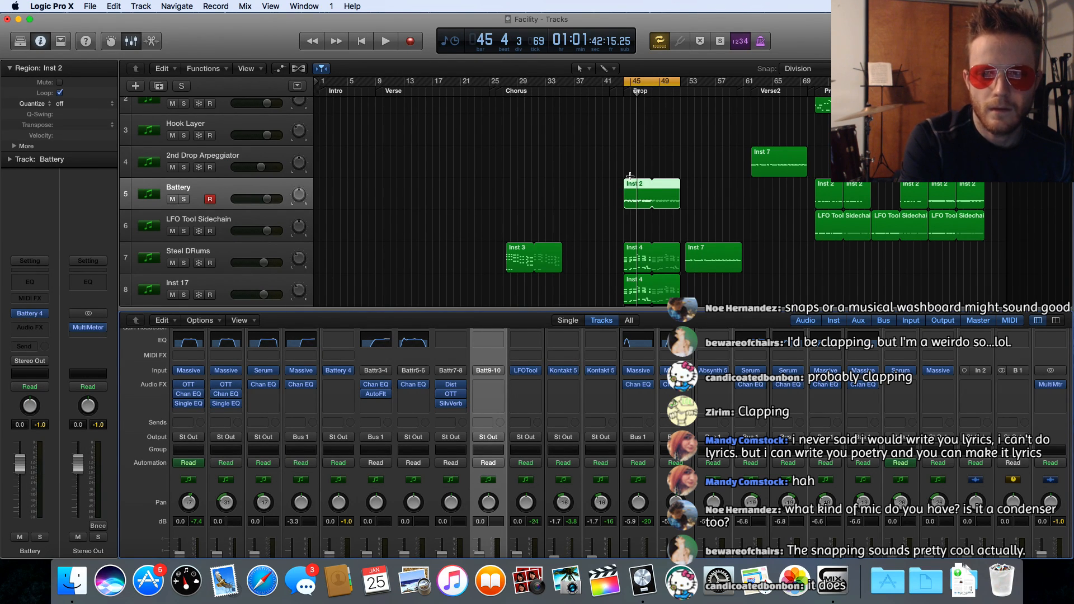
pyautogui.press('space')
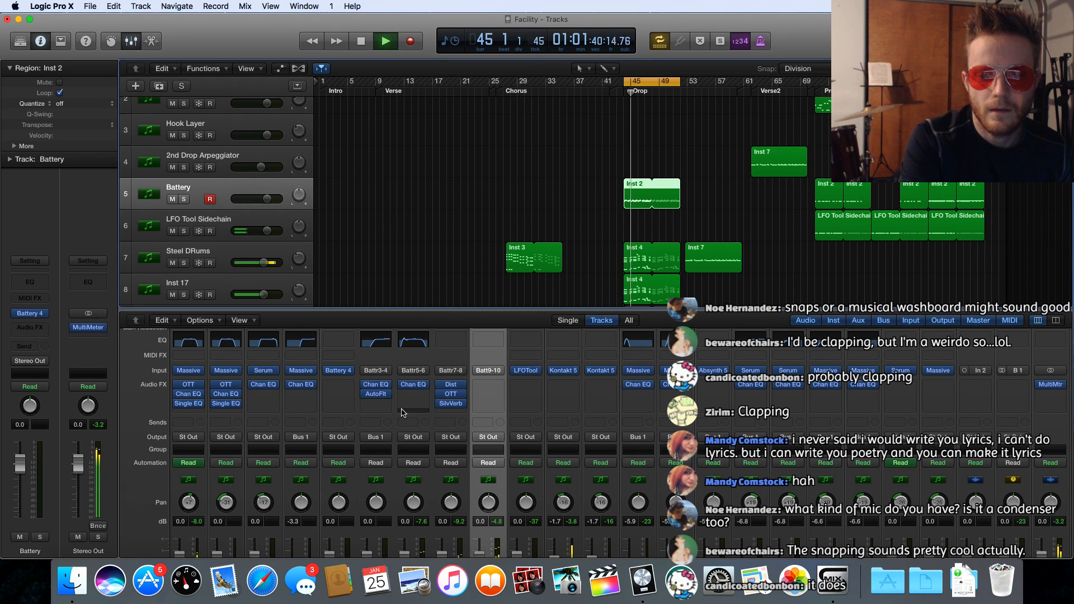
pyautogui.scroll(3, 504, 428)
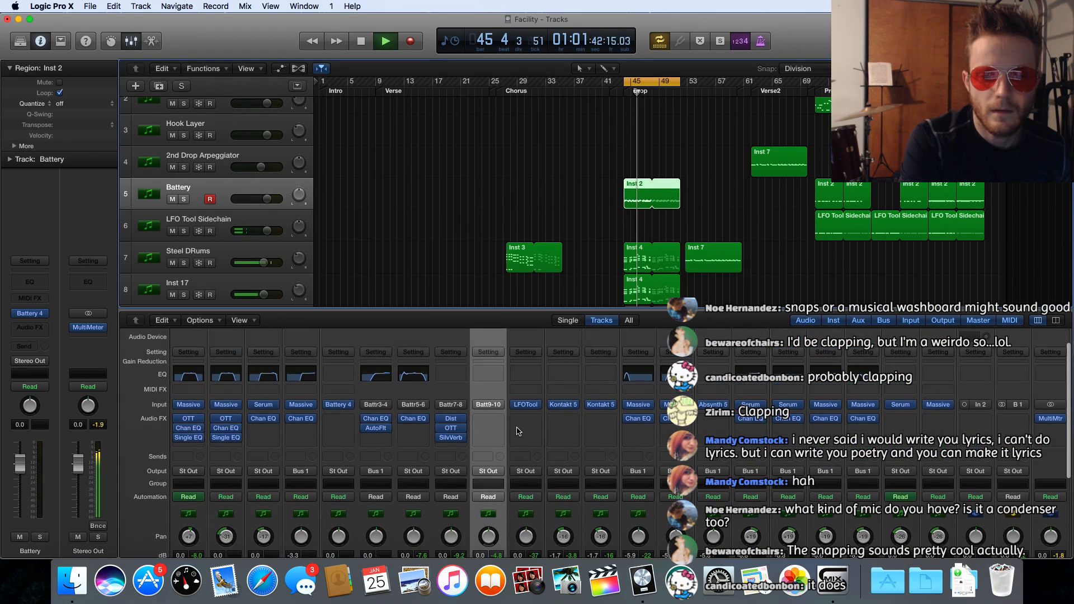
pyautogui.press('space')
# Try the Delay Designer as the first audio effect on the Snaps channel
pyautogui.click(498, 422)
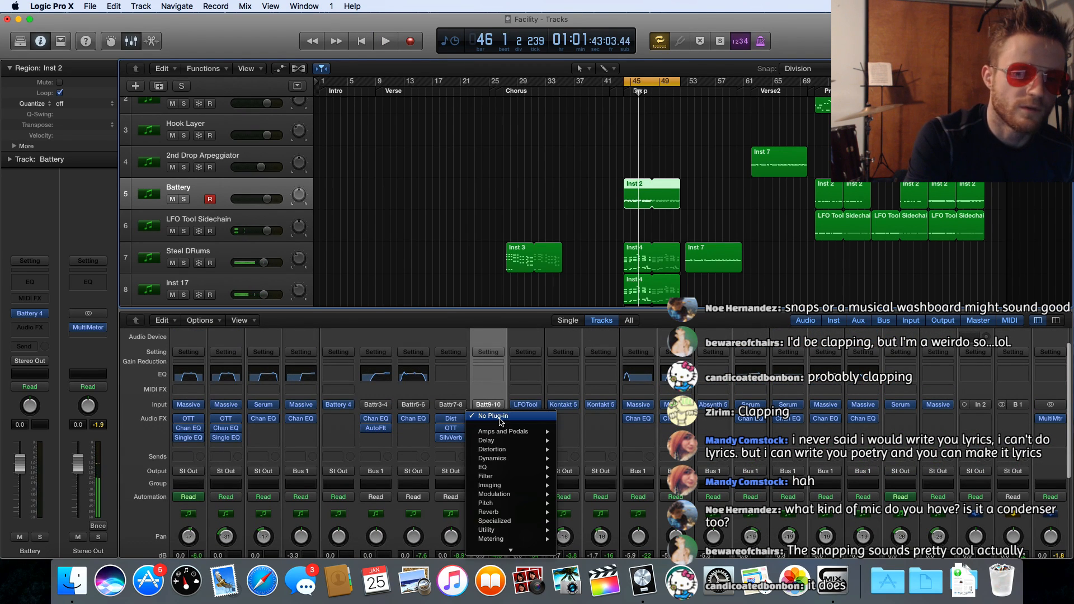
pyautogui.moveTo(496, 442)
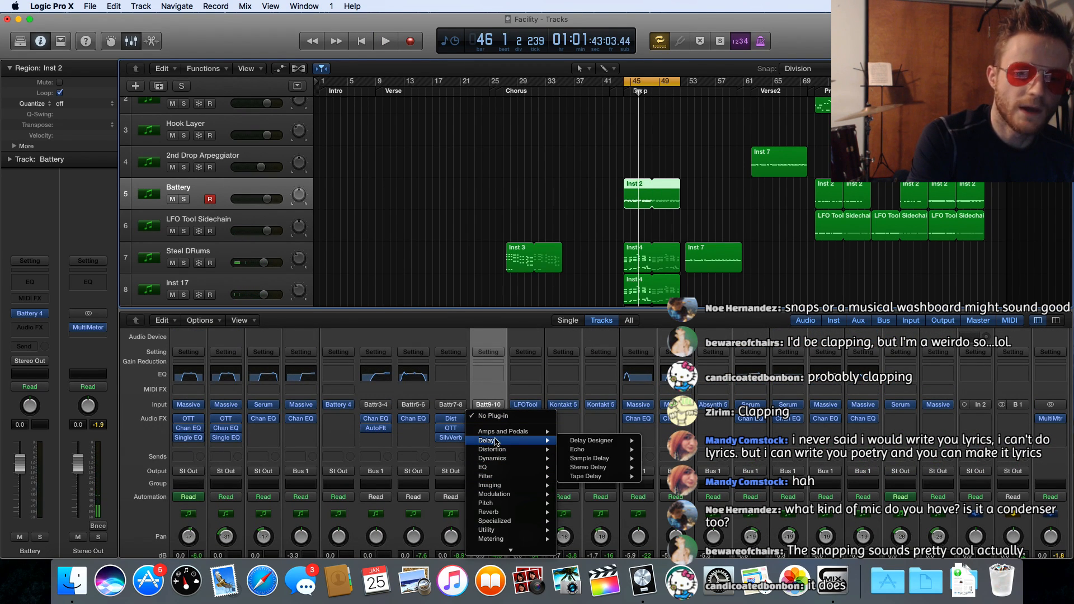
pyautogui.moveTo(586, 441)
pyautogui.click(653, 442)
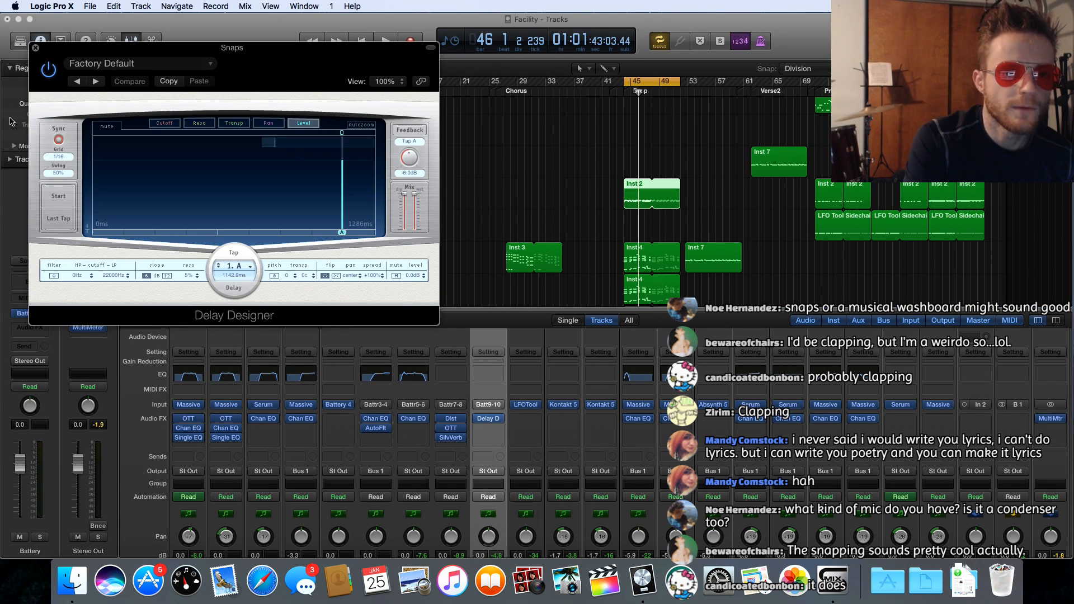
pyautogui.click(36, 49)
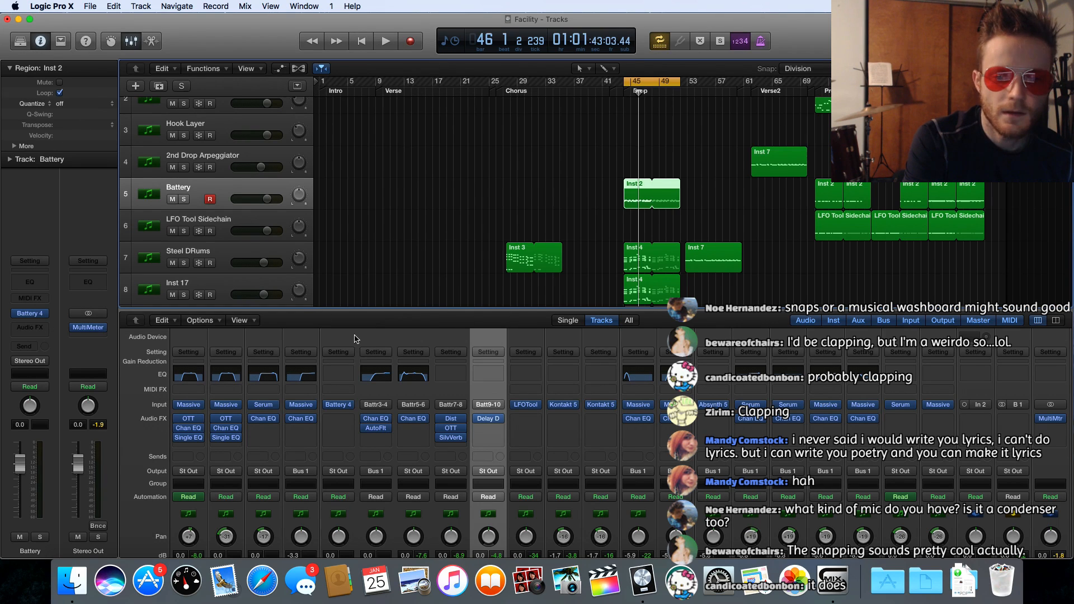
# Replace the Delay Designer on the Snaps channel with a Stereo Delay
pyautogui.click(500, 420)
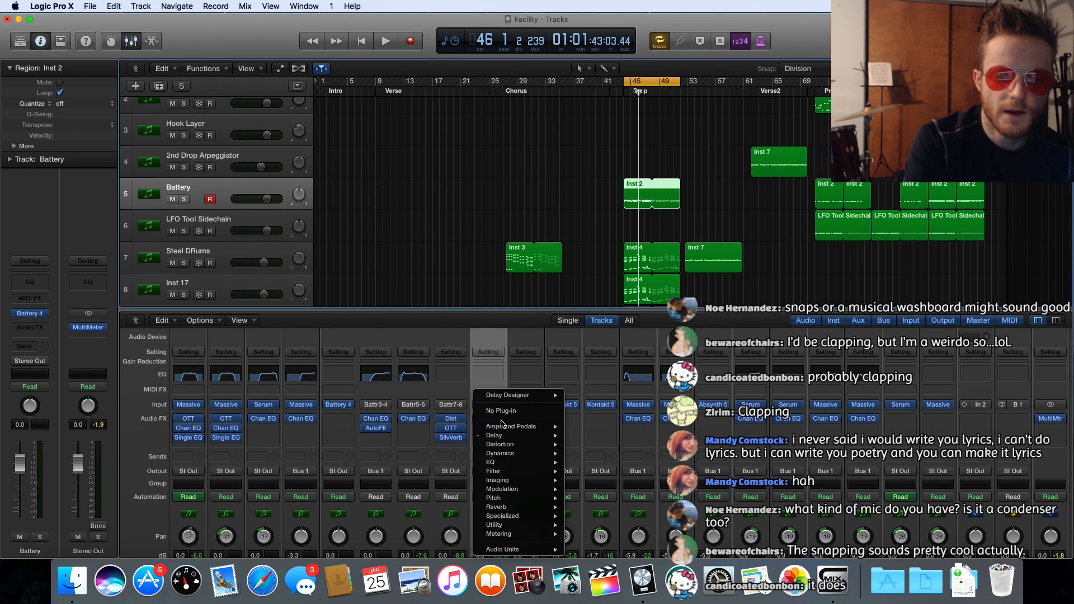
pyautogui.moveTo(499, 442)
pyautogui.moveTo(582, 446)
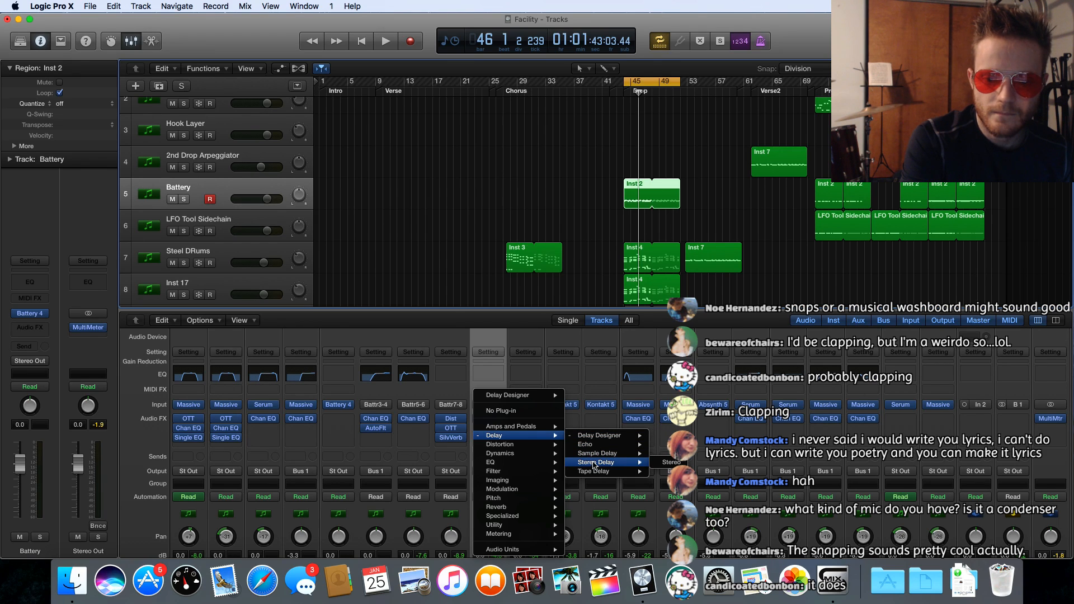
pyautogui.click(670, 462)
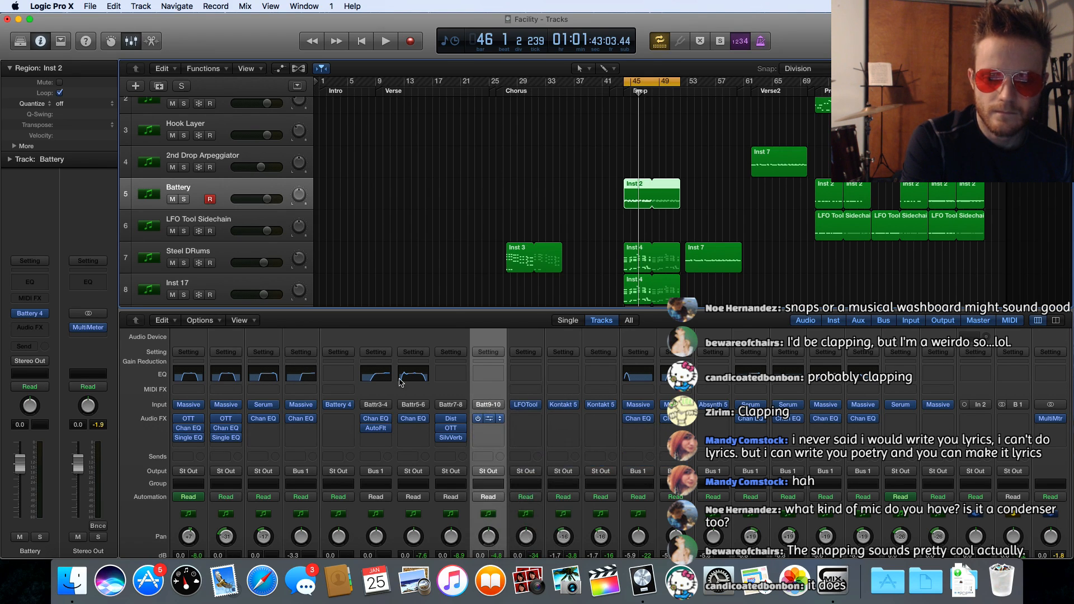
# During playback, set the Stereo Delay to 1/8 left and 1/8 dotted right, both feedbacks to 11%, and output mix to 17% left and 16% right
pyautogui.press('space')
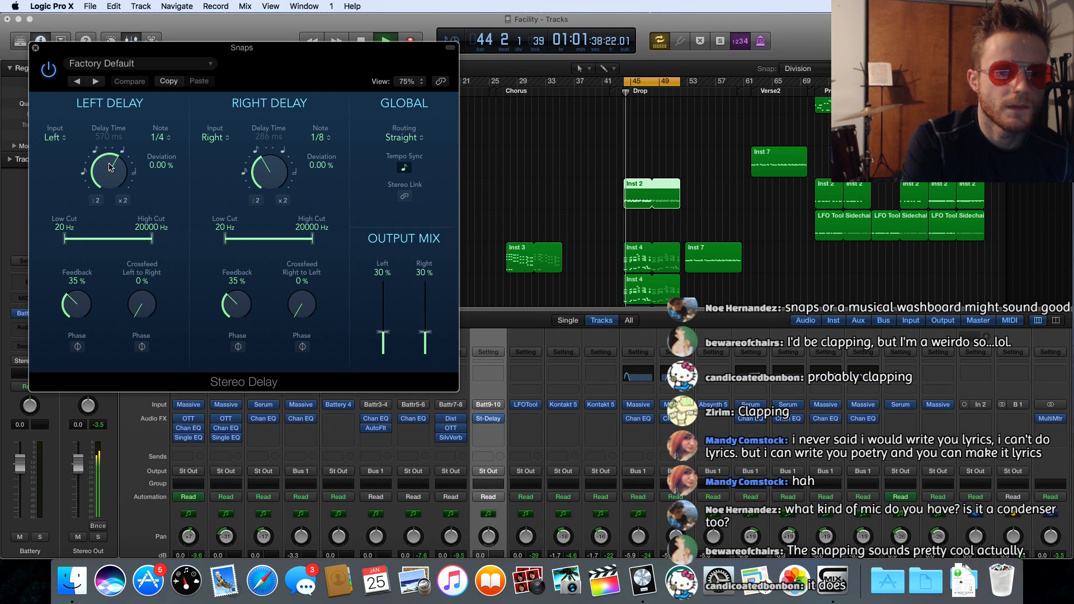
pyautogui.moveTo(111, 167); pyautogui.dragTo(123, 261)
pyautogui.moveTo(268, 175); pyautogui.dragTo(203, 159)
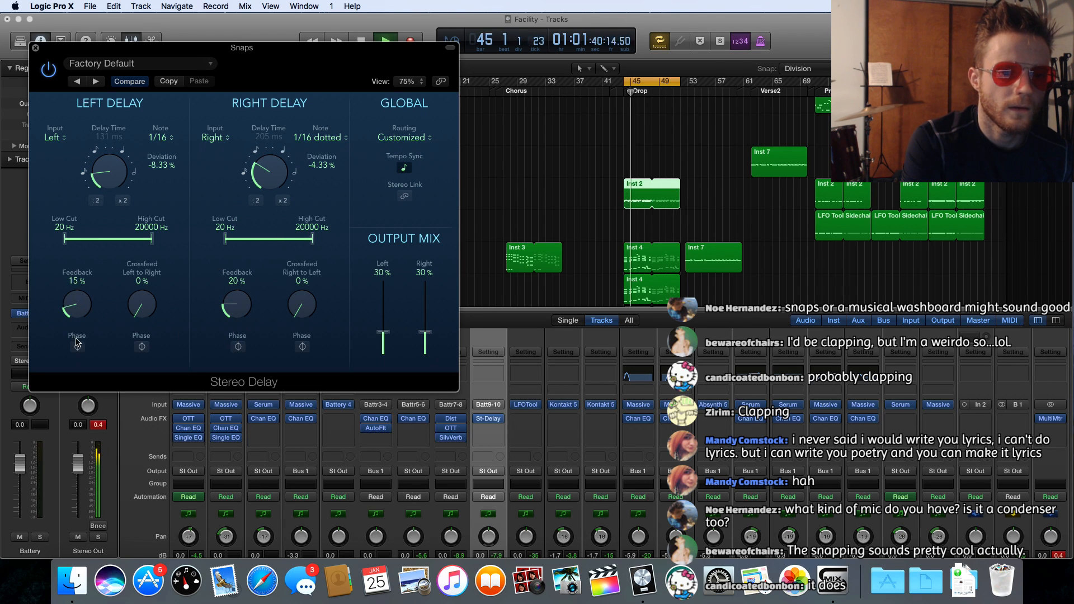
pyautogui.moveTo(237, 309); pyautogui.dragTo(238, 322)
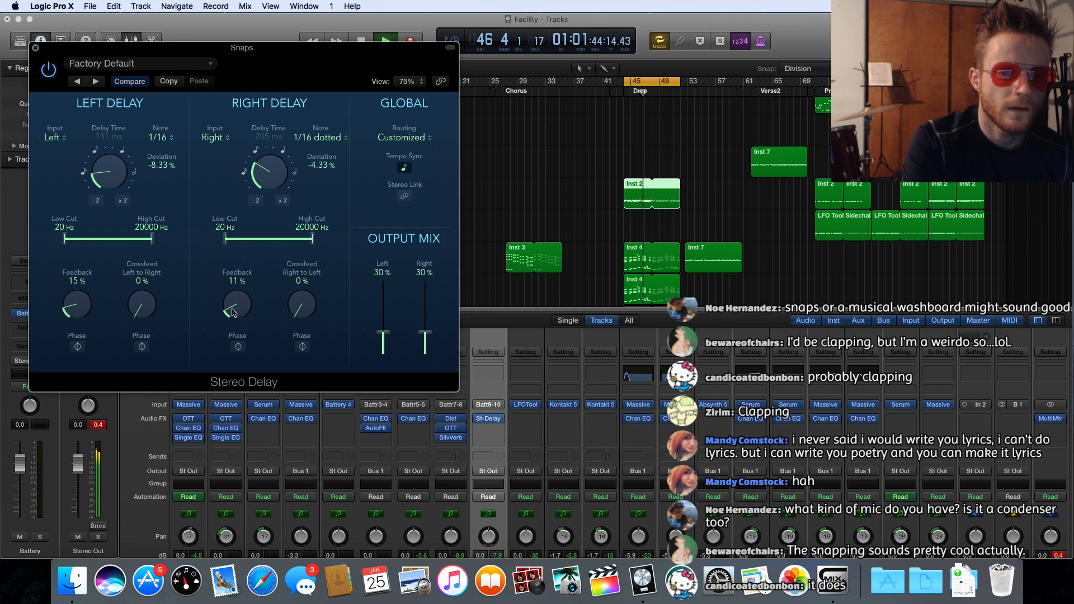
pyautogui.moveTo(79, 296); pyautogui.dragTo(76, 307)
pyautogui.moveTo(122, 153); pyautogui.dragTo(118, 122)
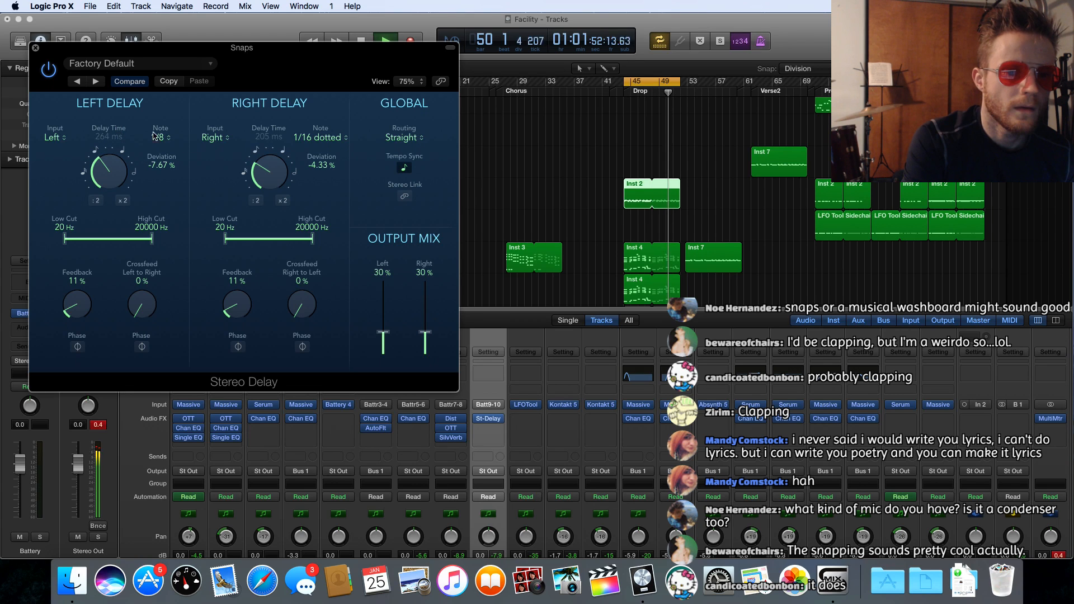
pyautogui.moveTo(266, 141); pyautogui.dragTo(265, 130)
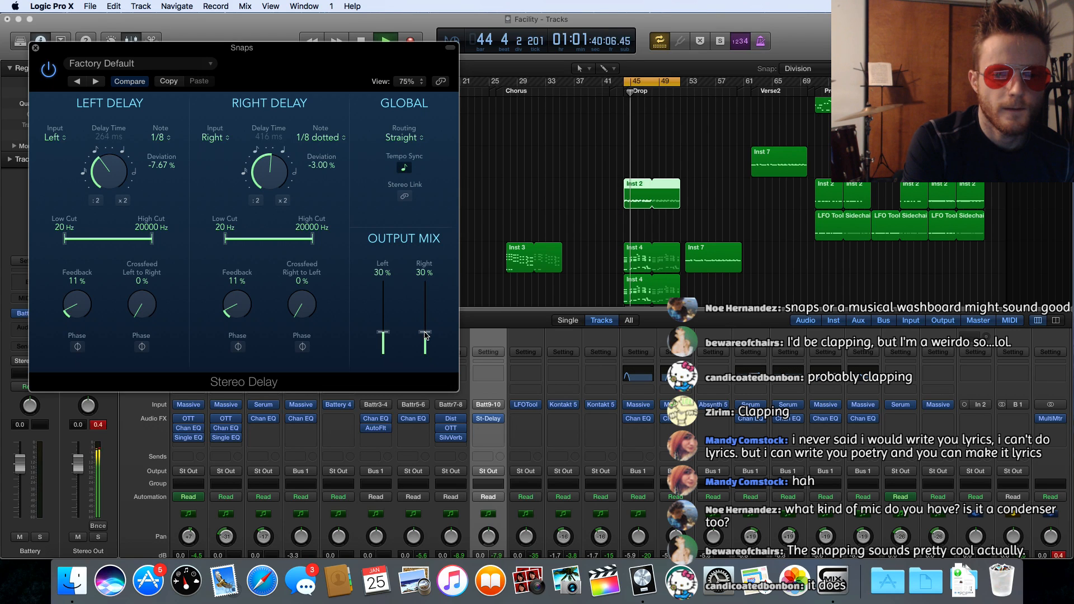
pyautogui.moveTo(424, 333); pyautogui.dragTo(384, 345)
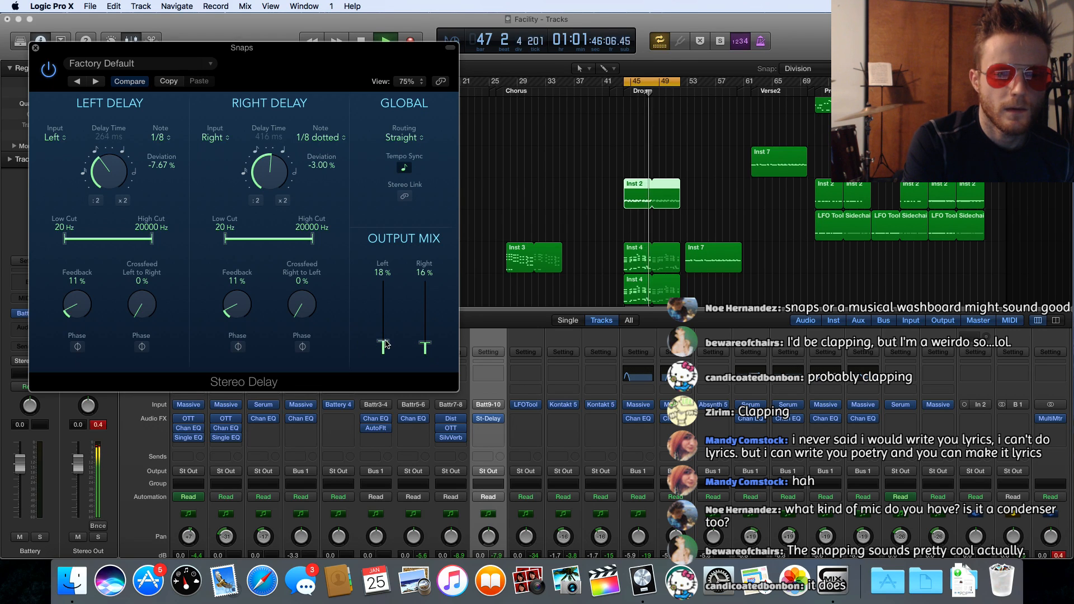
pyautogui.press('space')
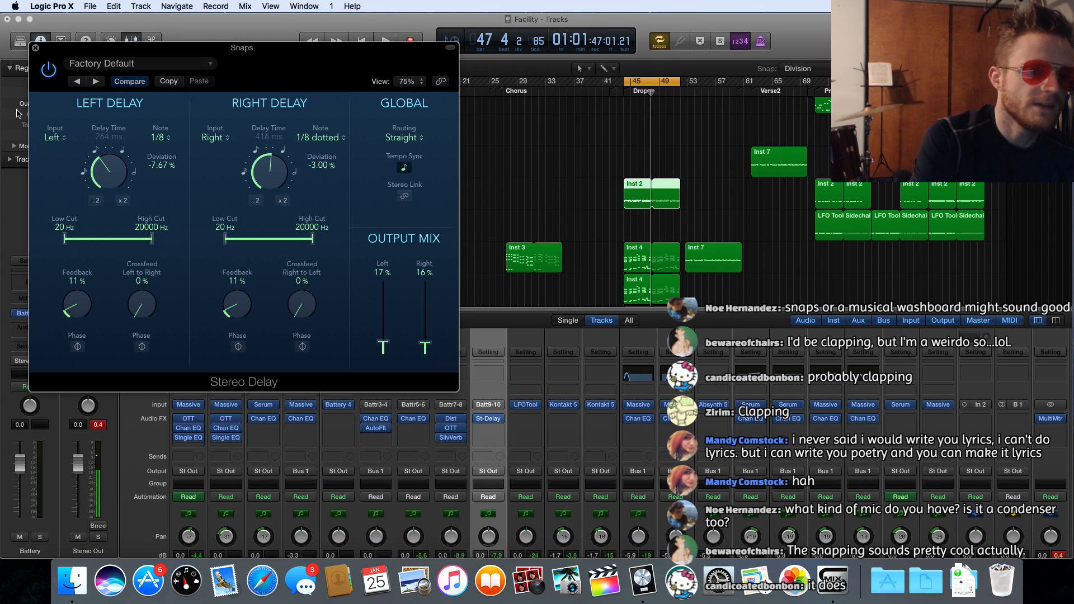
pyautogui.click(35, 49)
# Play the section briefly and insert a SilverVerb below the Stereo Delay on the Snaps channel
pyautogui.press('space')
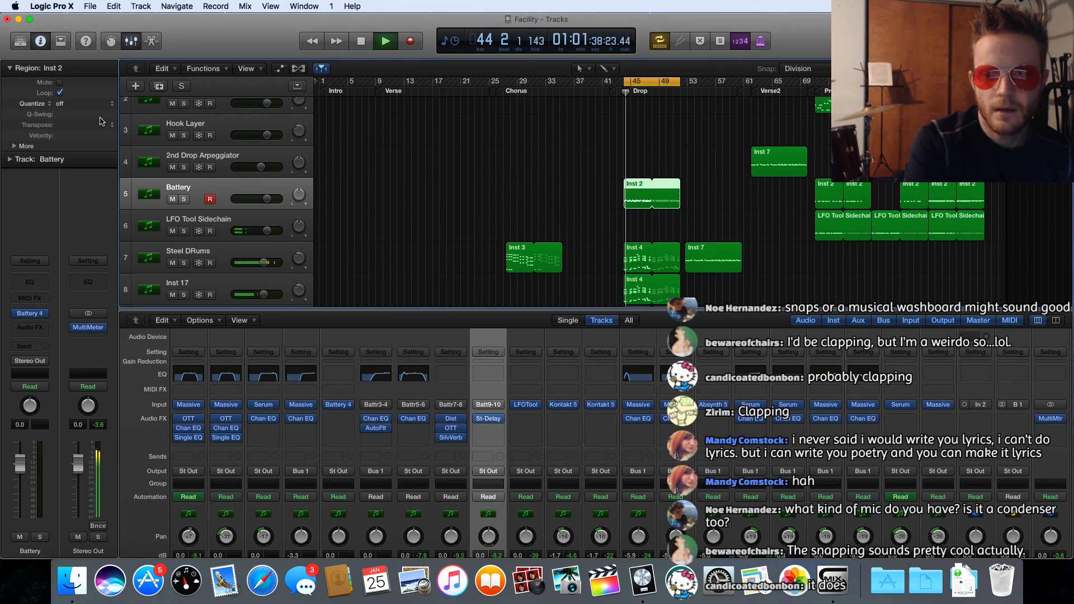
pyautogui.click(498, 430)
pyautogui.click(501, 432)
pyautogui.press('space')
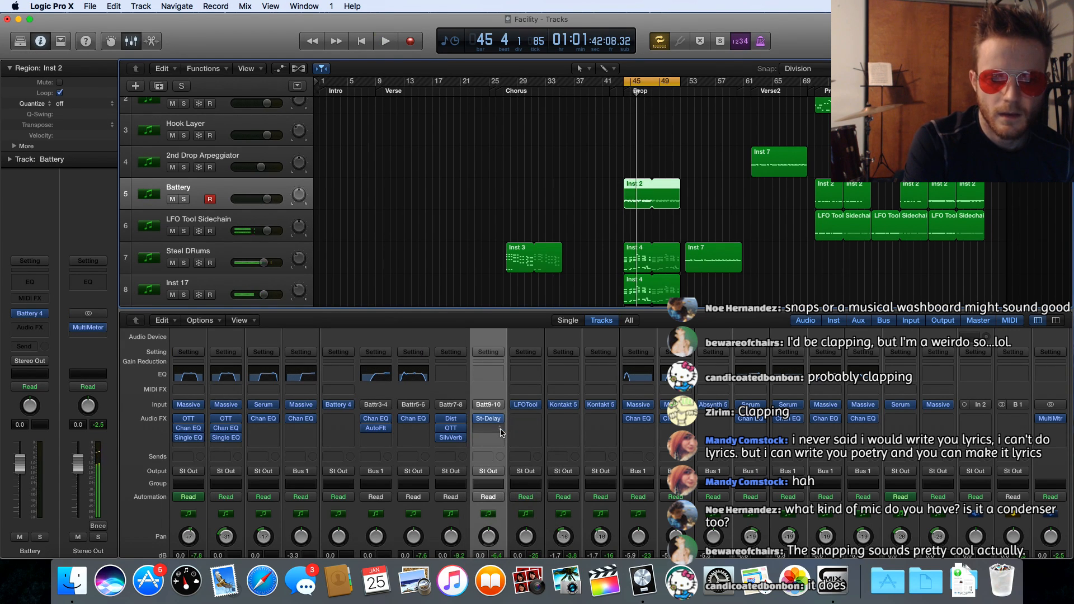
pyautogui.click(502, 431)
pyautogui.moveTo(505, 524)
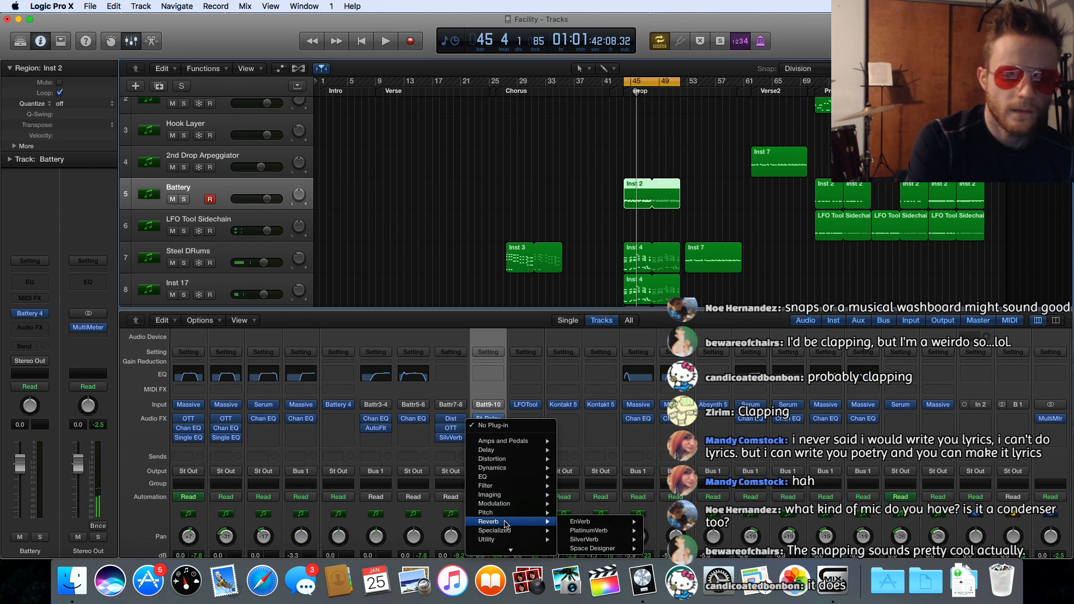
pyautogui.moveTo(603, 534)
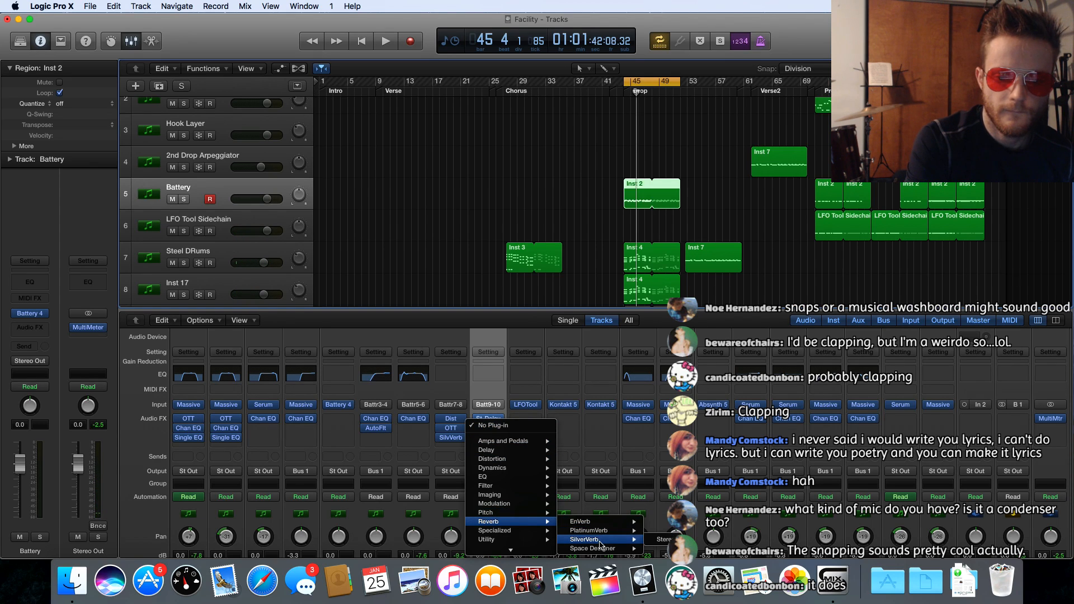
pyautogui.press('Escape')
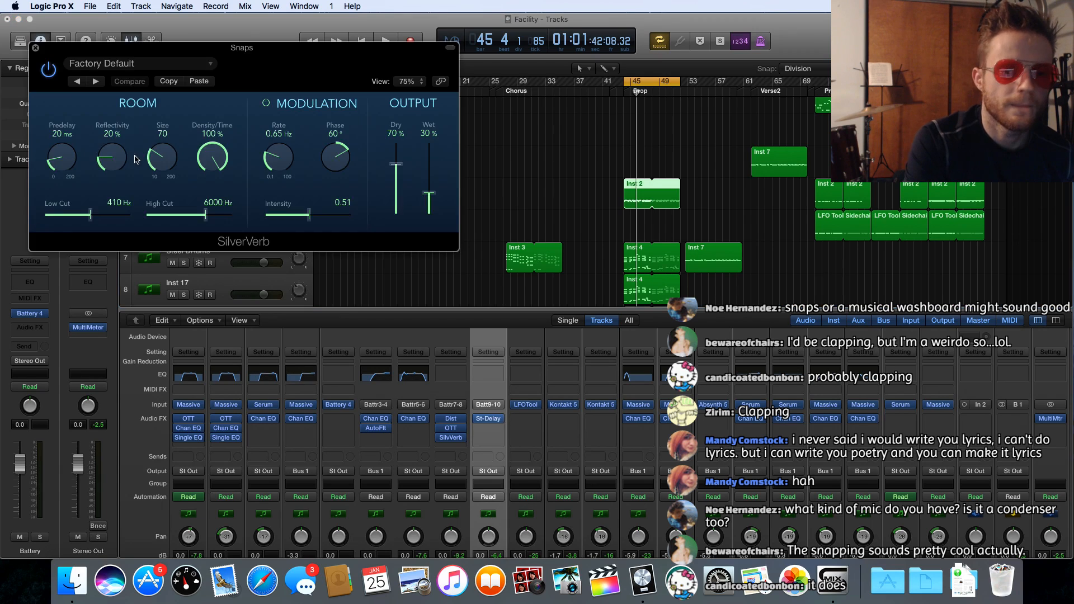
# While the section plays, set the SilverVerb's size to 42, density/time to 63% and wet output to 36%, and close it
pyautogui.press('space')
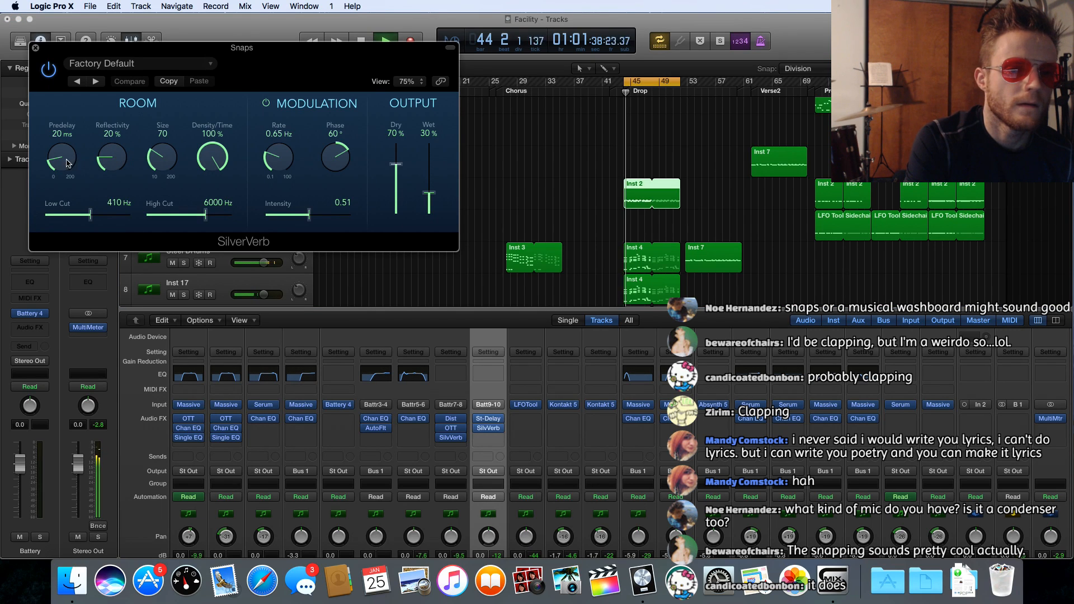
pyautogui.moveTo(162, 157); pyautogui.dragTo(216, 231)
pyautogui.moveTo(429, 194); pyautogui.dragTo(429, 191)
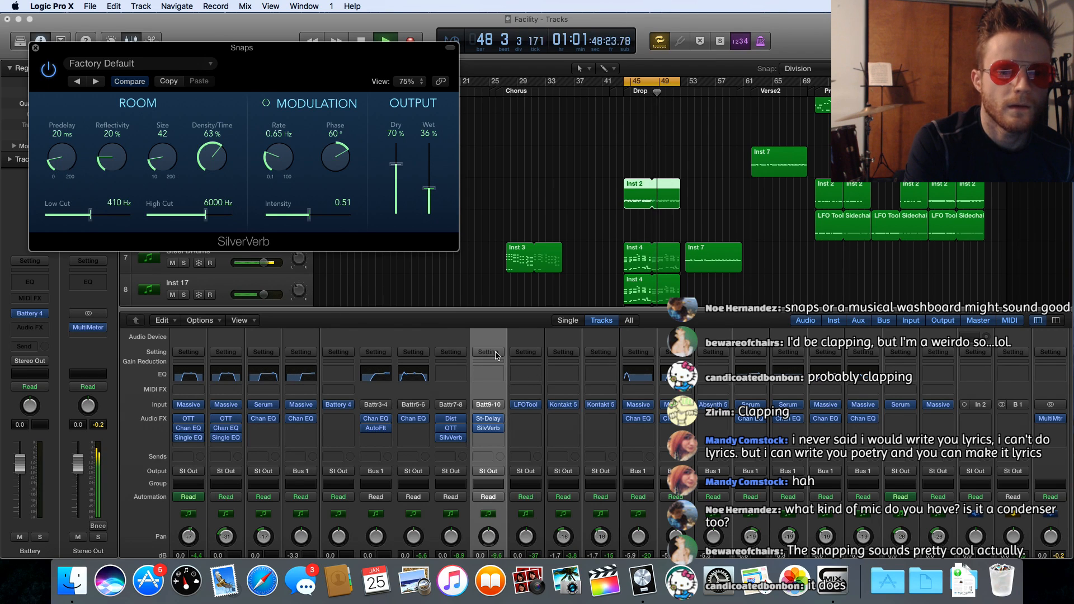
pyautogui.click(478, 426)
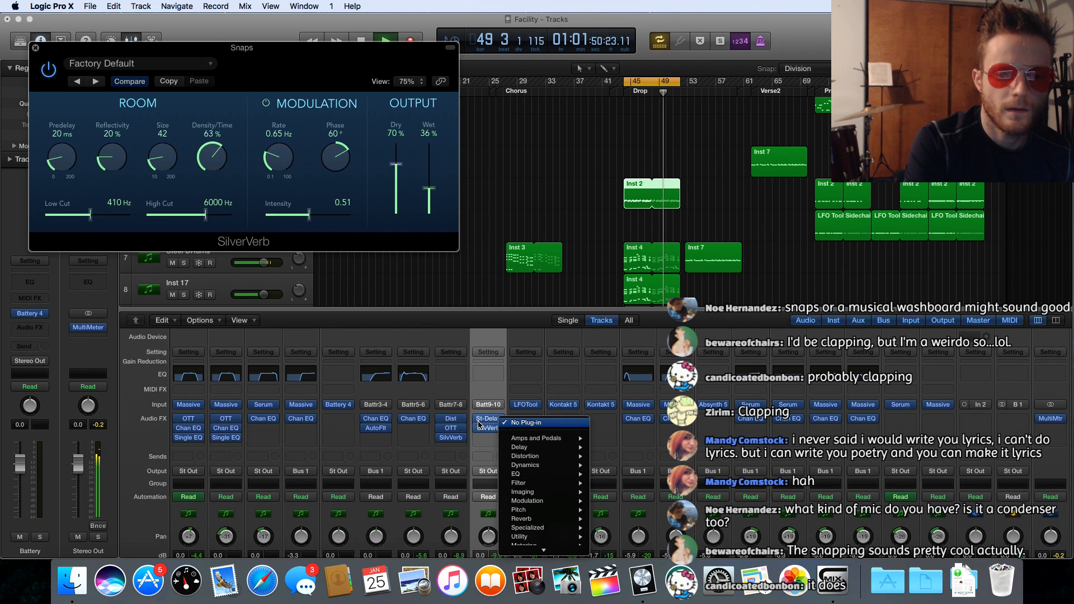
pyautogui.click(471, 413)
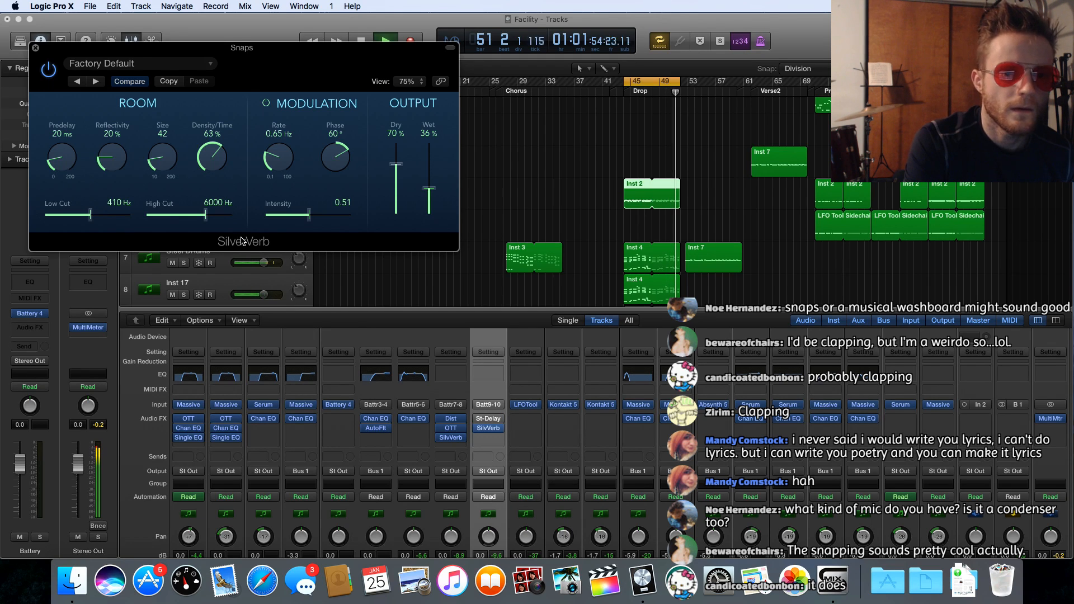
pyautogui.hotkey('shift', ',')
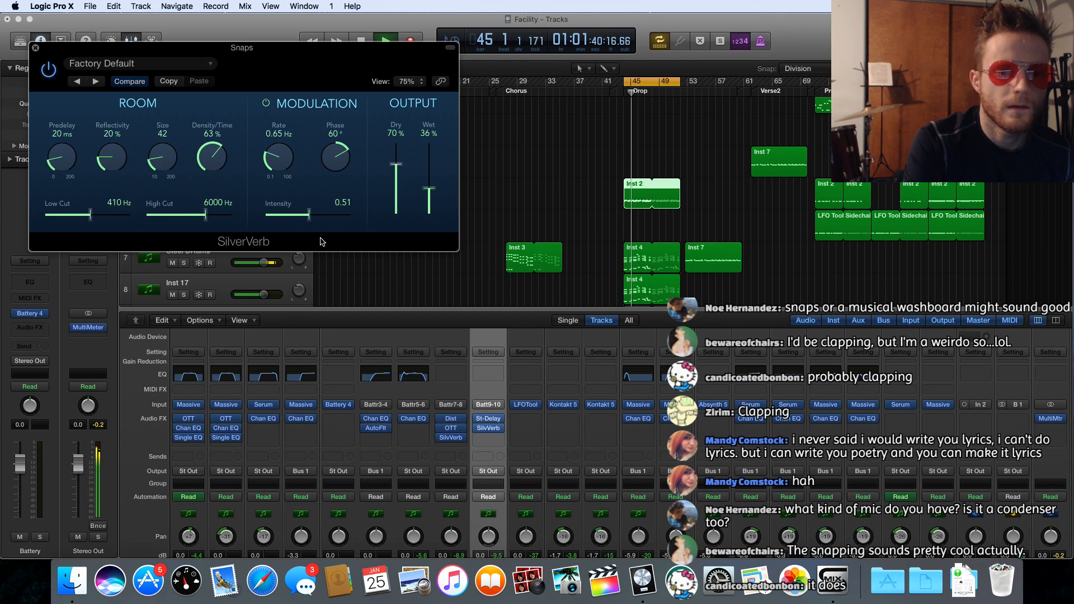
pyautogui.click(35, 50)
pyautogui.press('space')
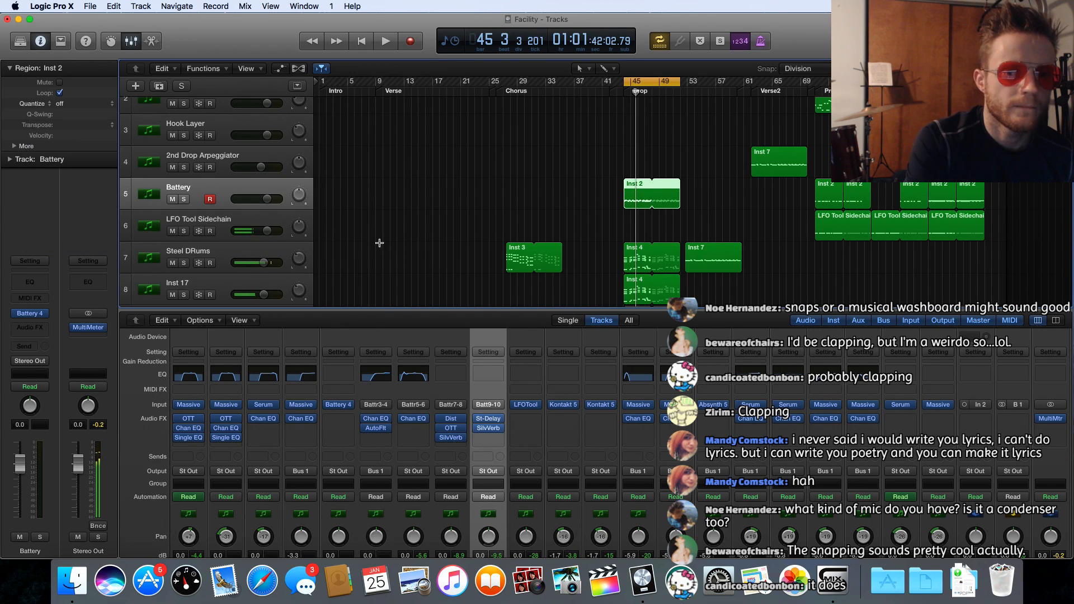
# While the section plays, lower the Snaps channel's Stereo Delay feedback to 6% left and 4% right
pyautogui.click(476, 417)
pyautogui.press('space')
pyautogui.moveTo(237, 302); pyautogui.dragTo(238, 311)
pyautogui.moveTo(77, 302); pyautogui.dragTo(80, 313)
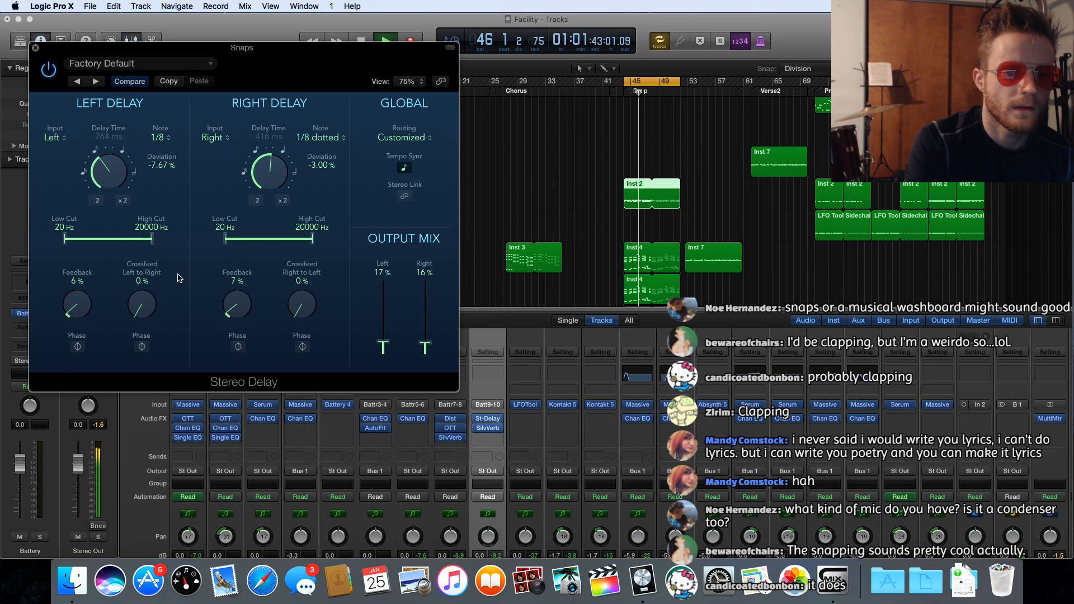
pyautogui.moveTo(237, 301); pyautogui.dragTo(237, 308)
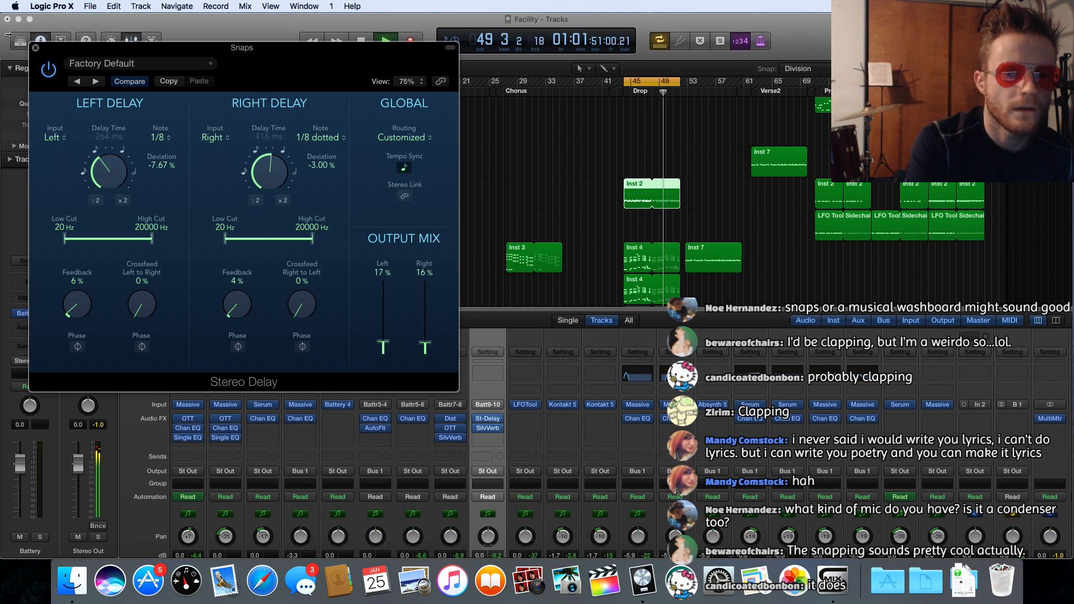
pyautogui.click(36, 47)
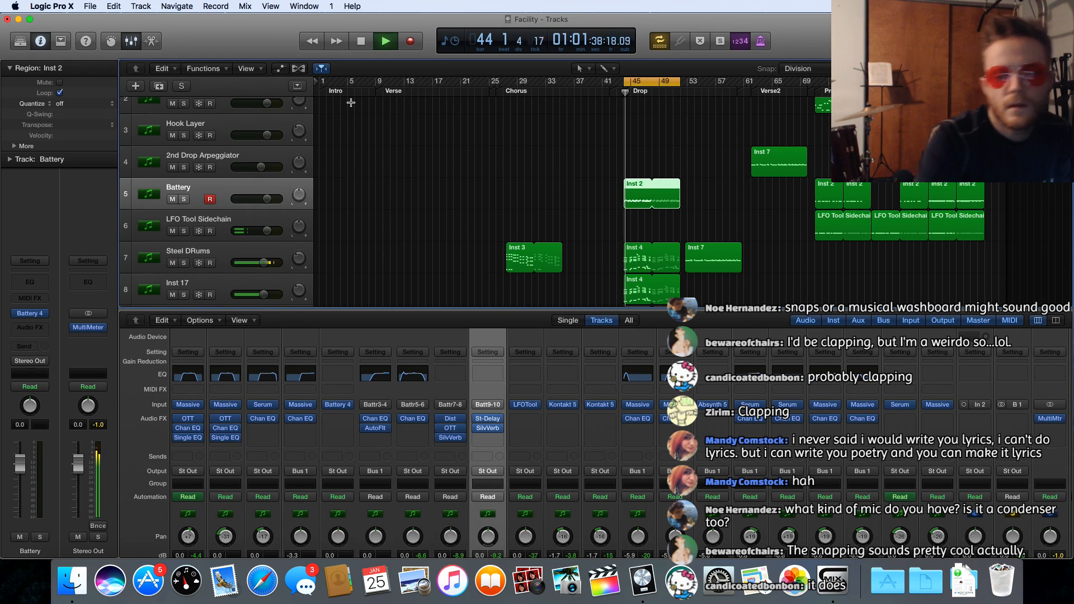
# Reopen the Snaps channel's Stereo Delay and set both left and right feedback to 3% while the section plays
pyautogui.press('space')
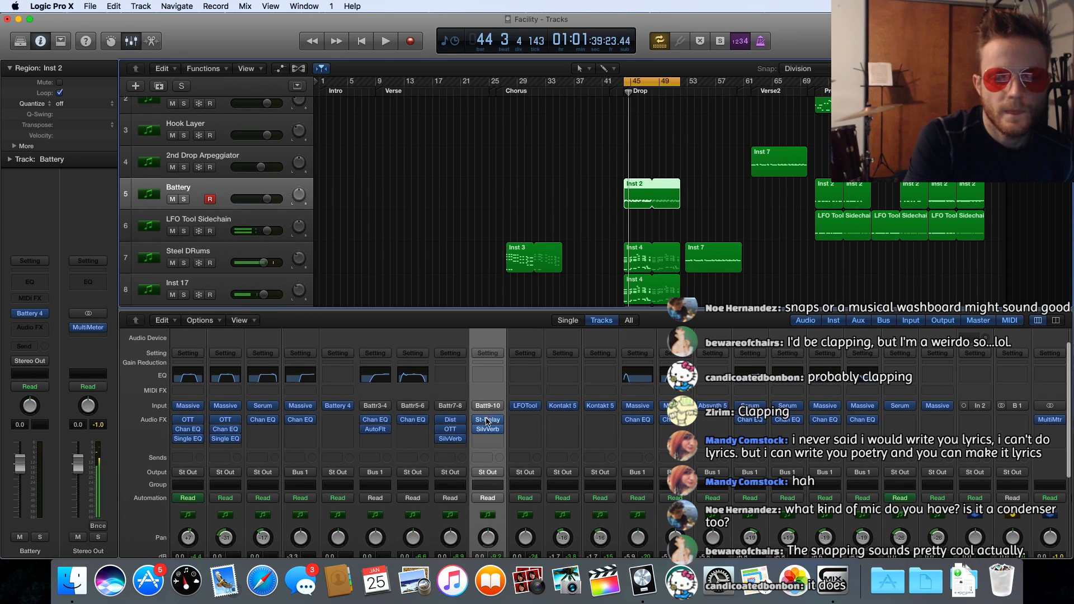
pyautogui.press('v')
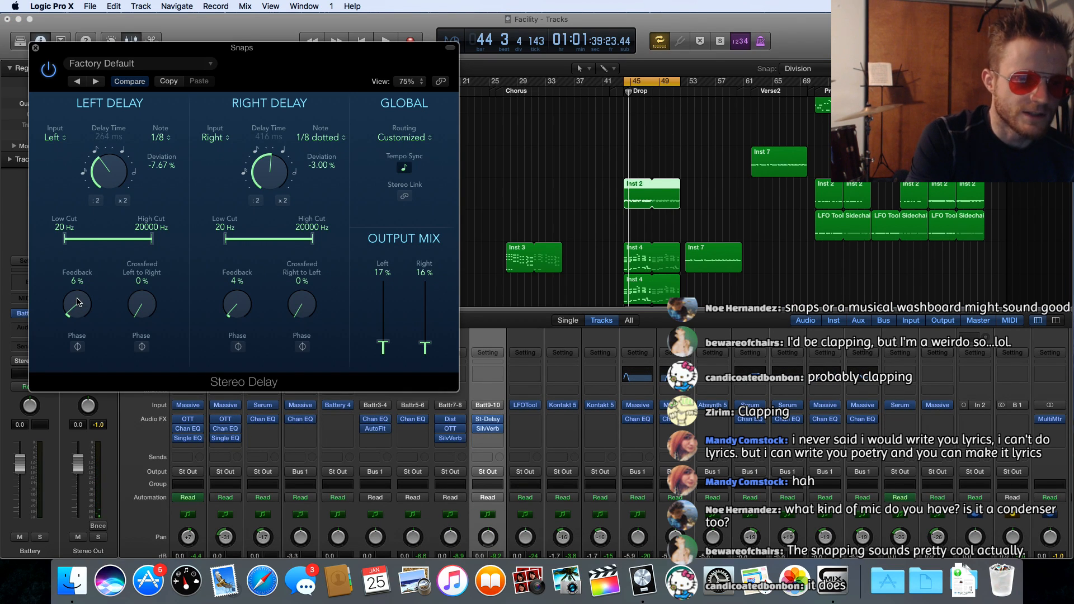
pyautogui.press('space')
pyautogui.scroll(-1, 77, 302)
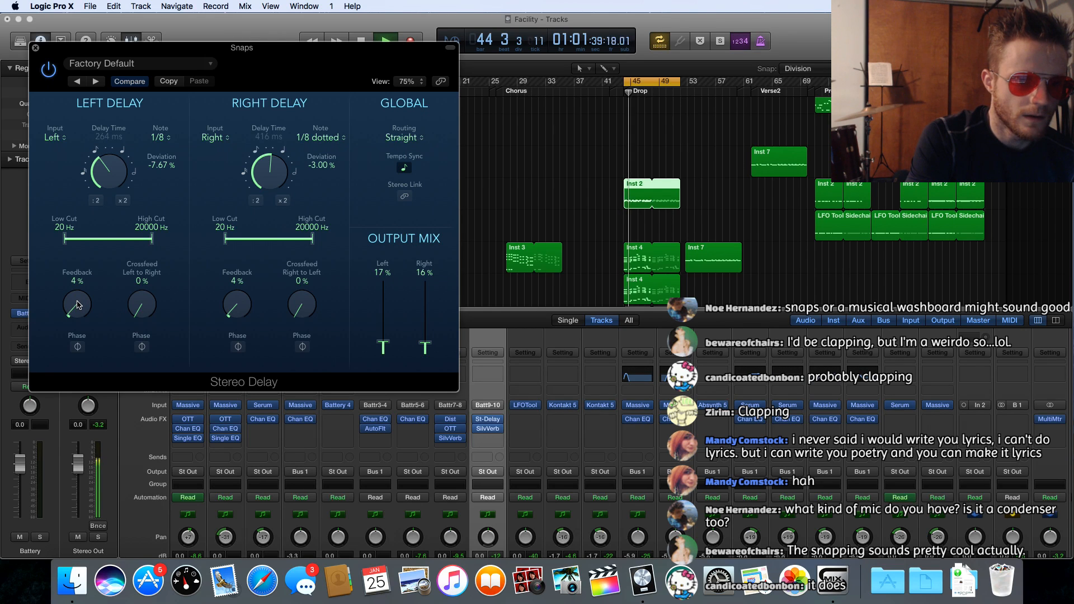
pyautogui.scroll(-1, 236, 306)
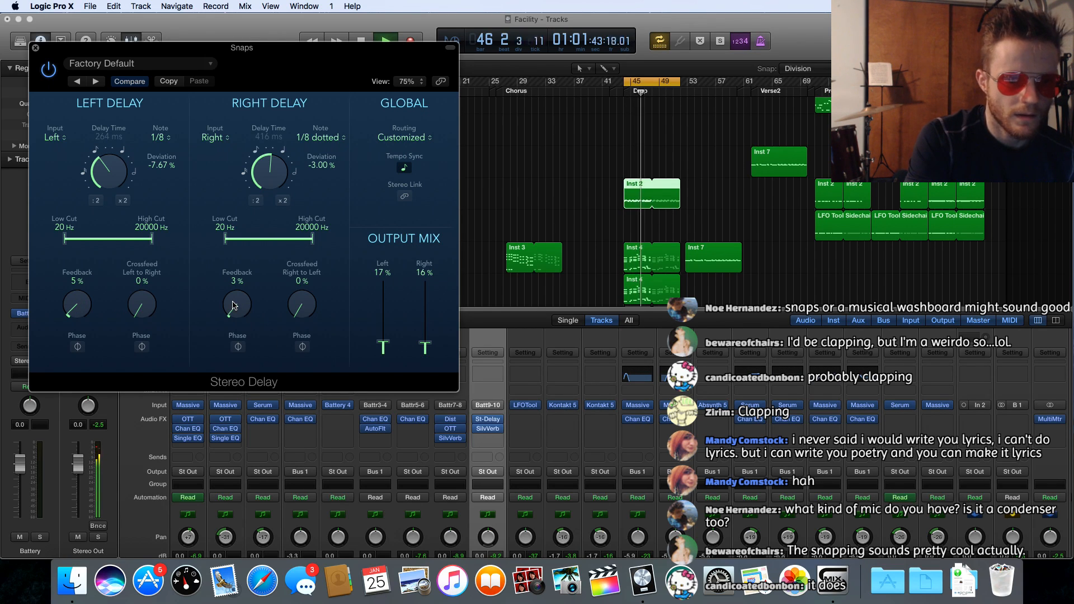
pyautogui.scroll(-1, 77, 302)
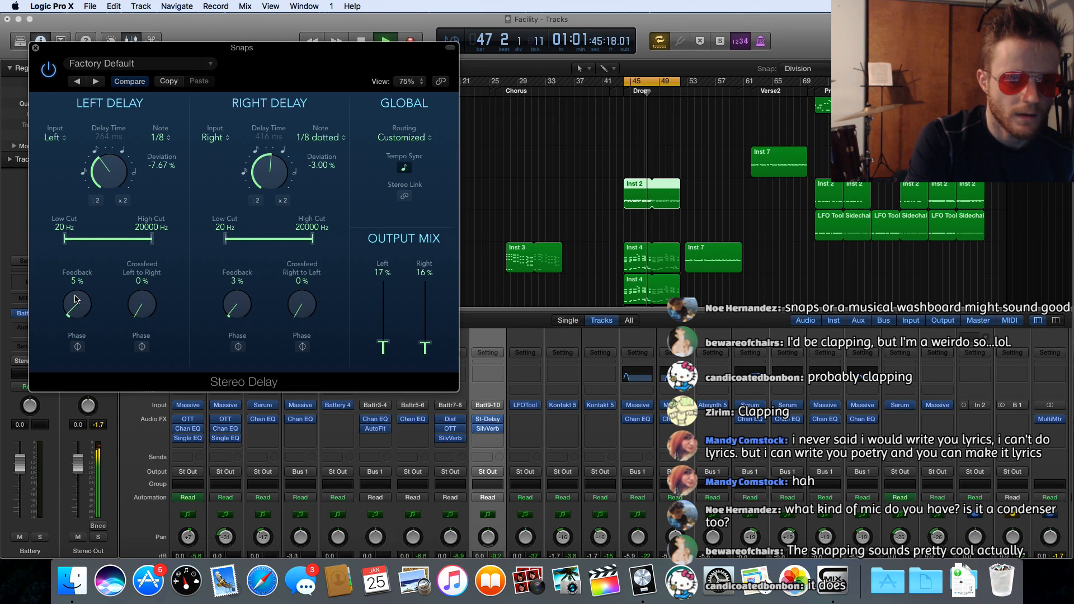
pyautogui.scroll(-1, 77, 302)
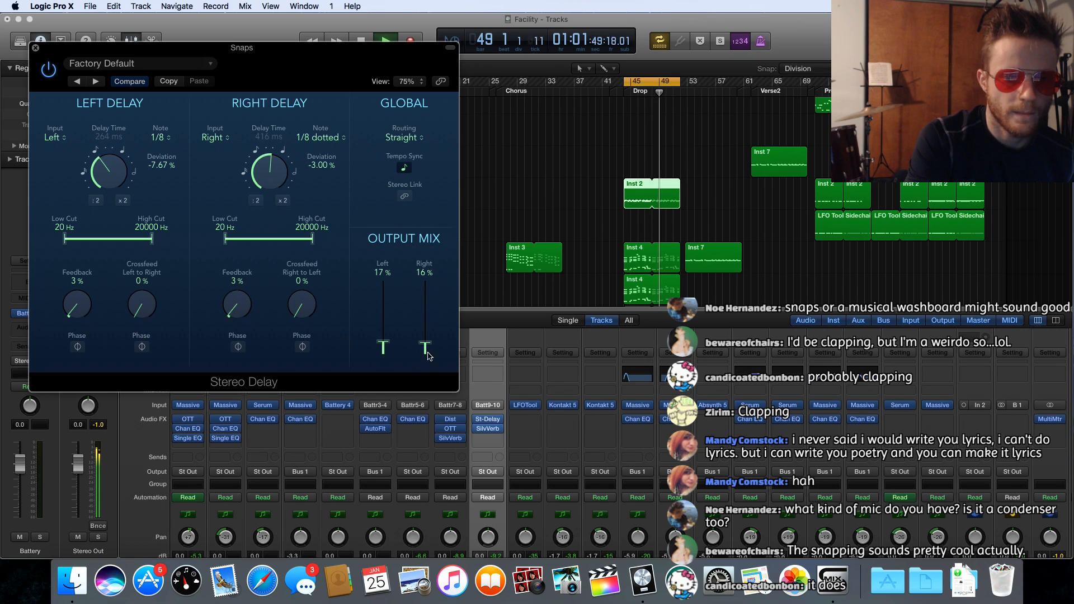
# Set the Stereo Delay's output mix to 9% left and 8% right, close the plug-in and stop playback
pyautogui.scroll(-6, 425, 347)
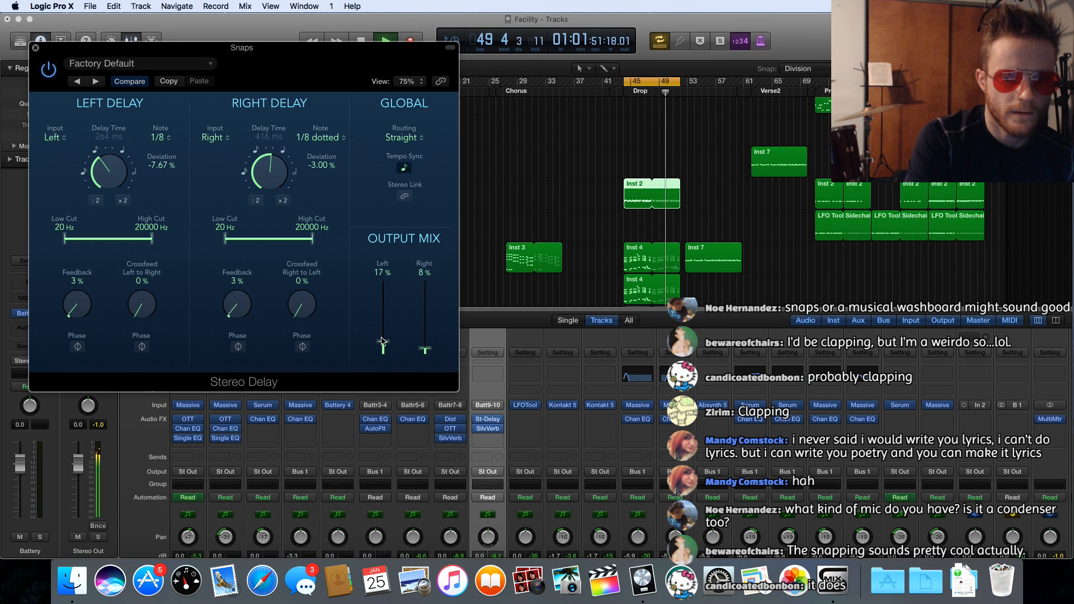
pyautogui.moveTo(383, 342); pyautogui.dragTo(384, 348)
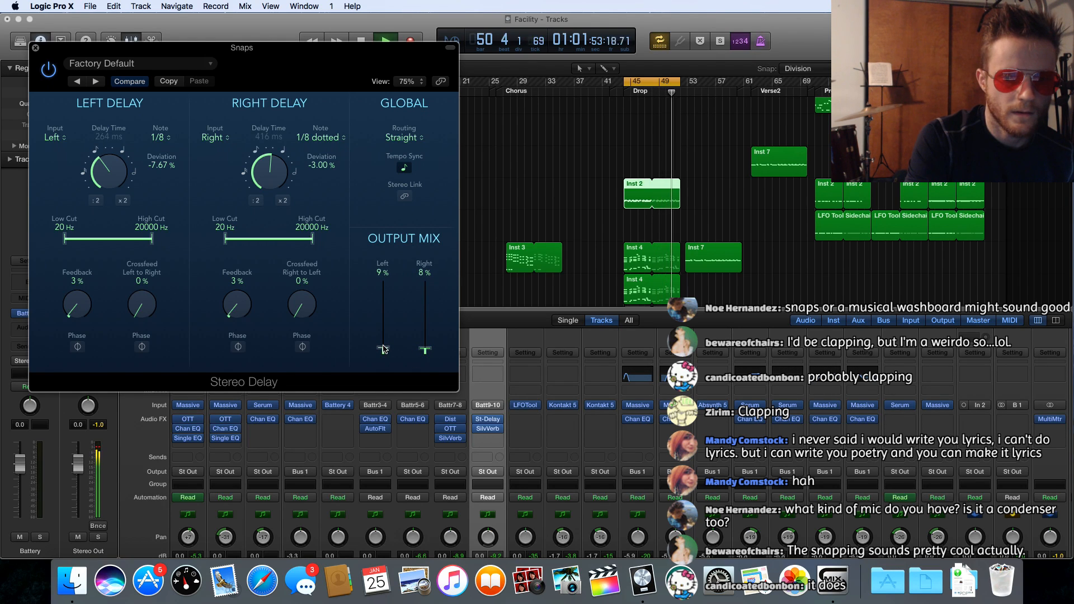
pyautogui.click(35, 50)
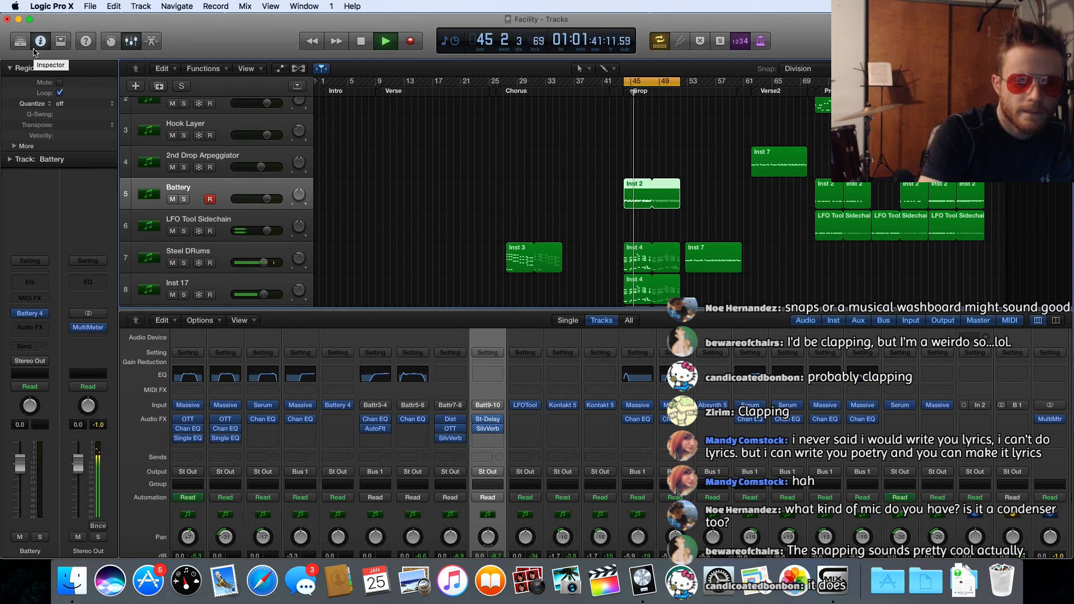
pyautogui.press('space')
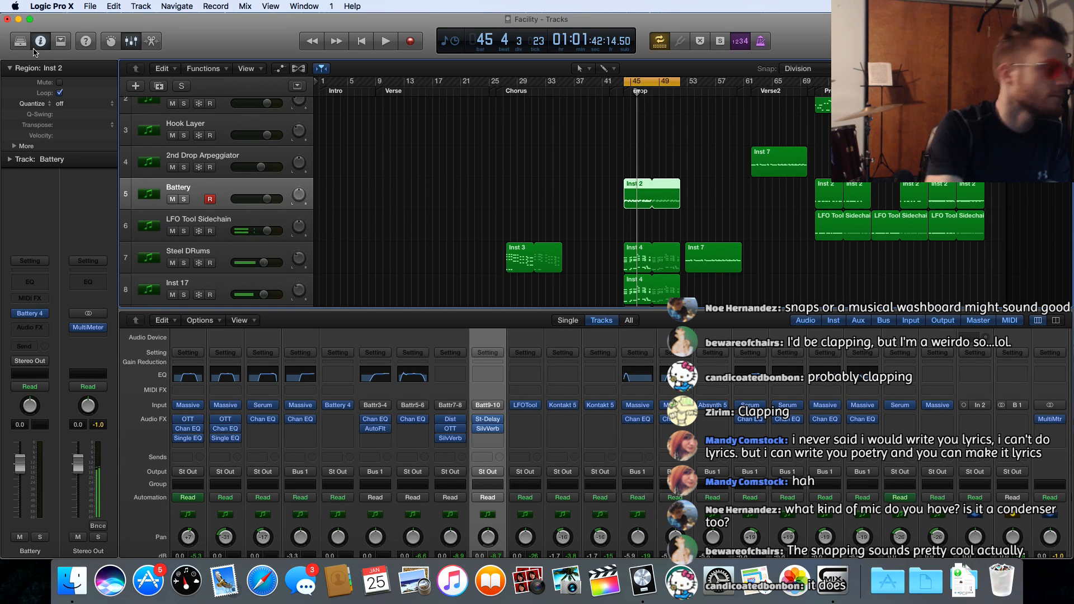